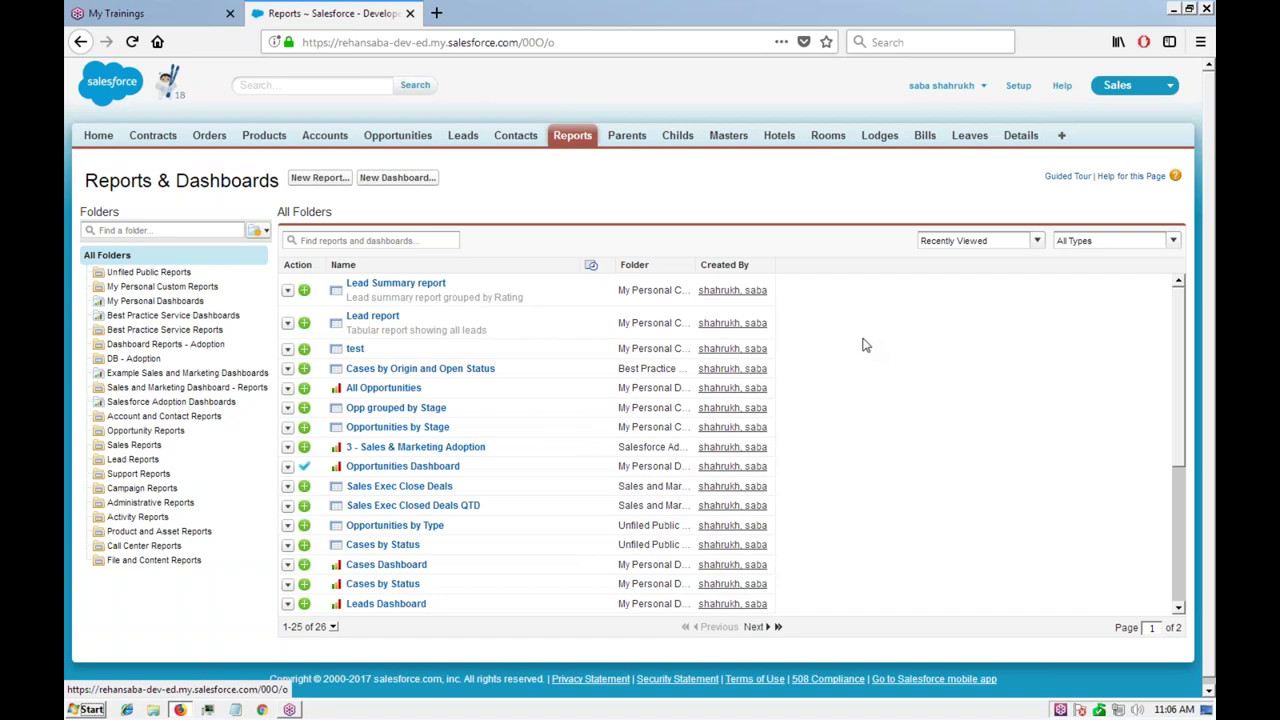
Step: Start a new report and examine the report types available under Opportunities and under Accounts & Contacts
{"action": "left_click", "coordinate": [311, 179]}
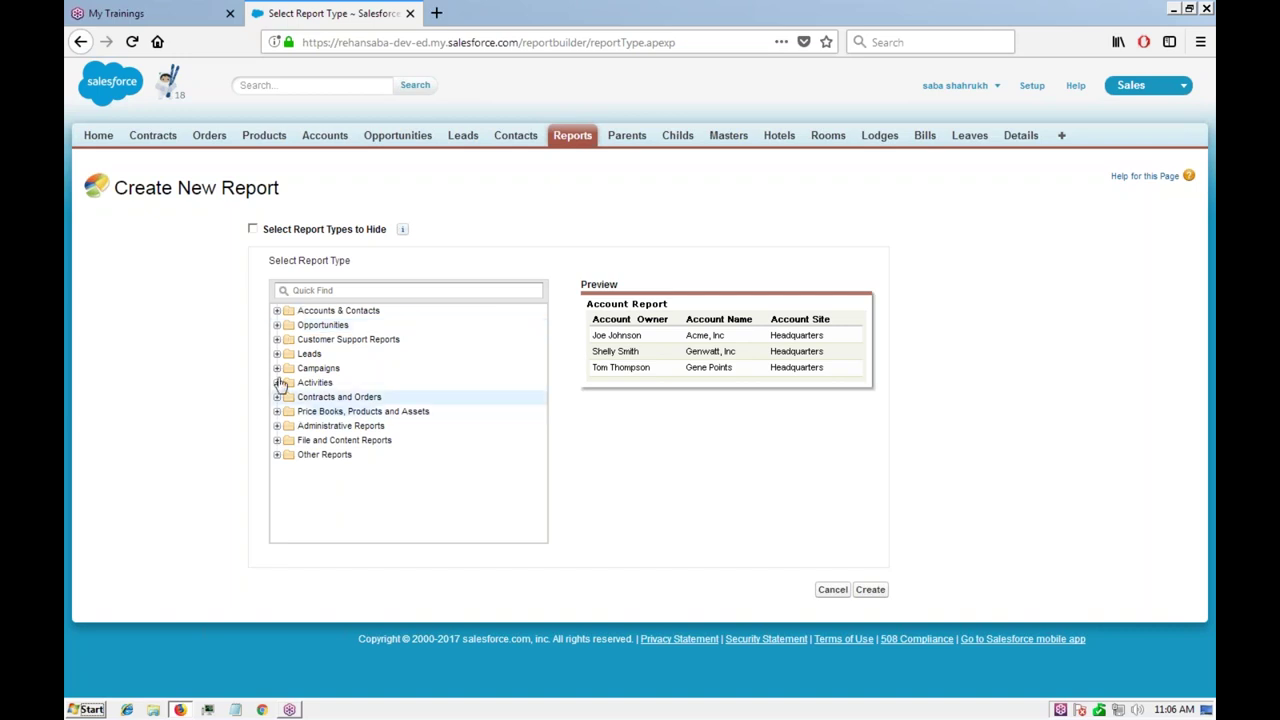
{"action": "left_click", "coordinate": [277, 326]}
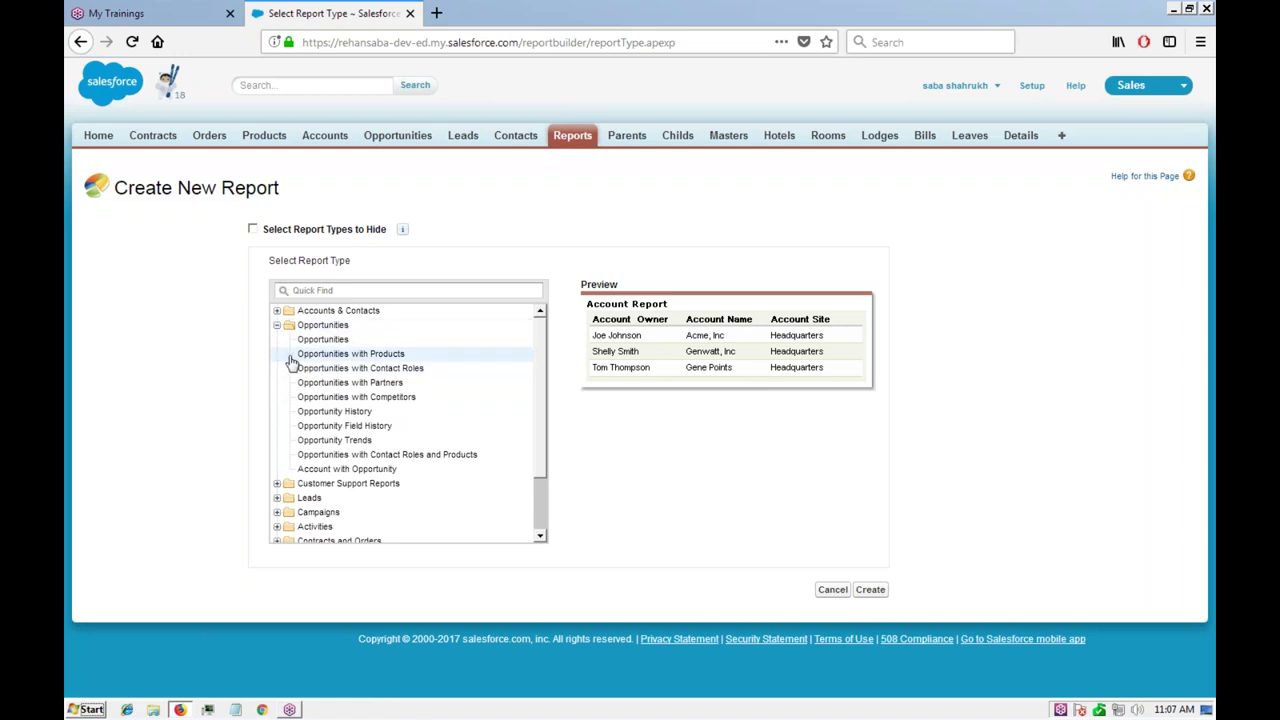
{"action": "left_click", "coordinate": [277, 314]}
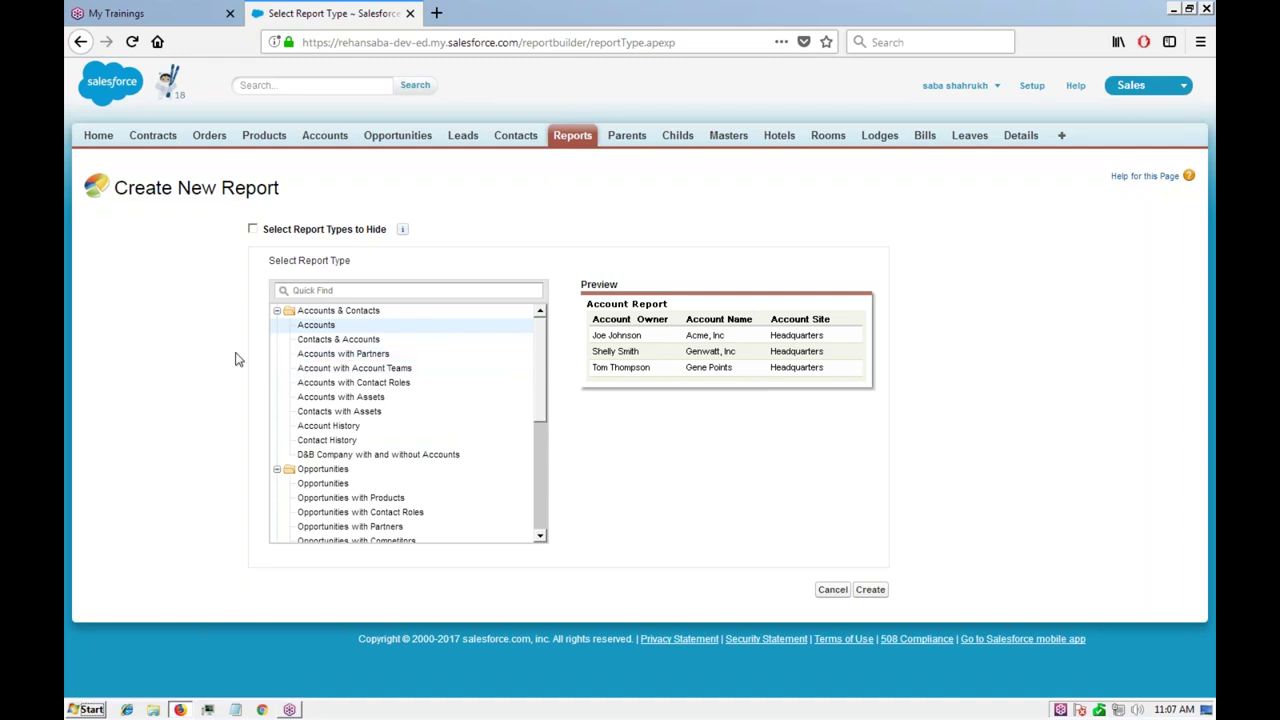
{"action": "left_click", "coordinate": [277, 311]}
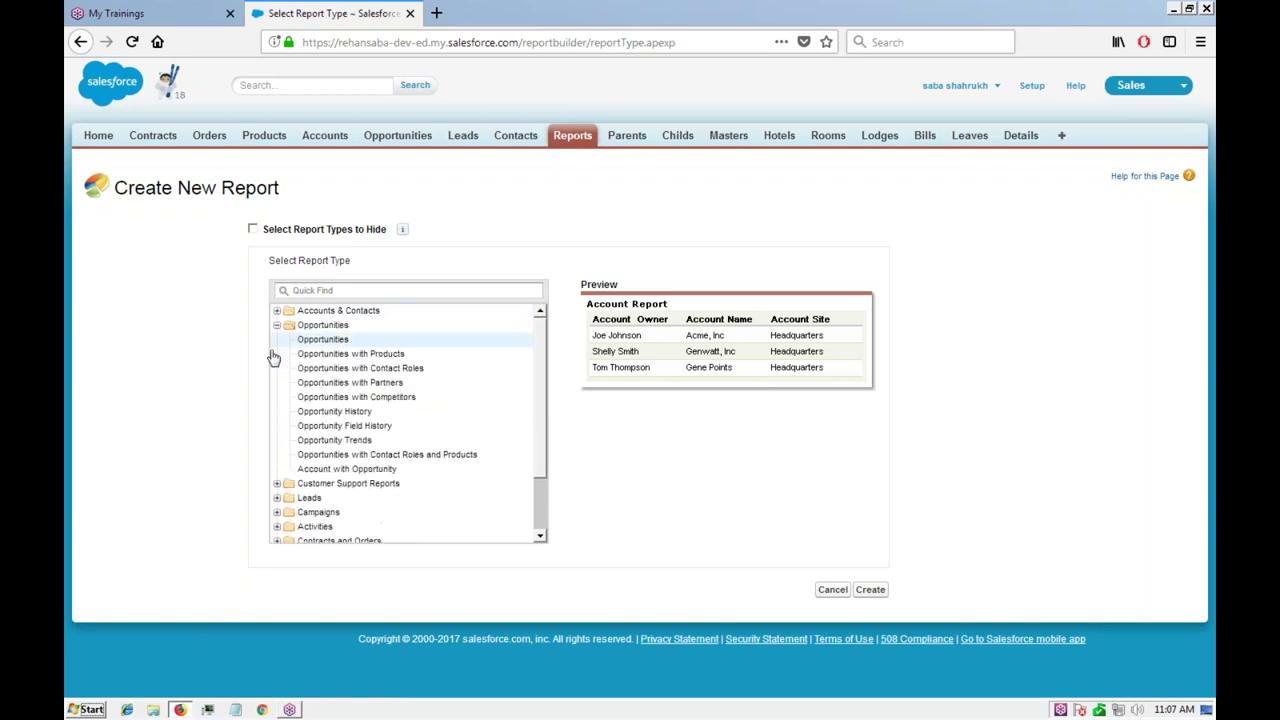
{"action": "left_click", "coordinate": [277, 325]}
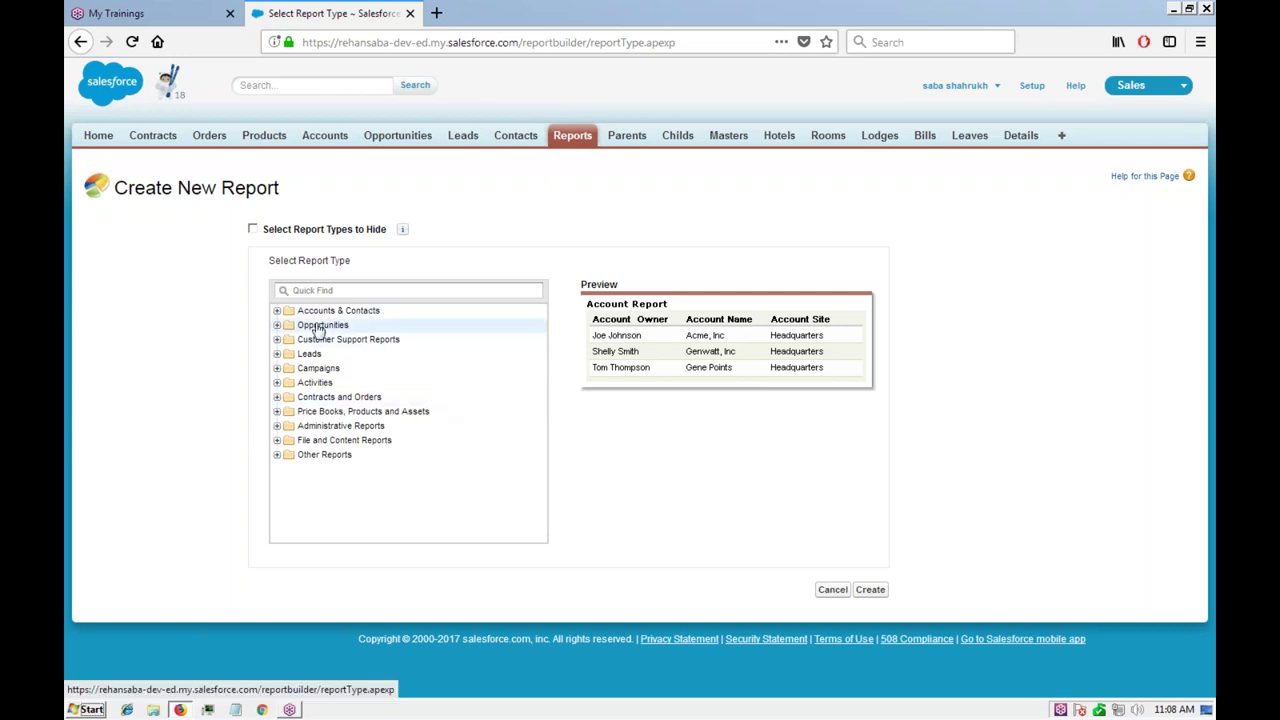
{"action": "left_click", "coordinate": [277, 312]}
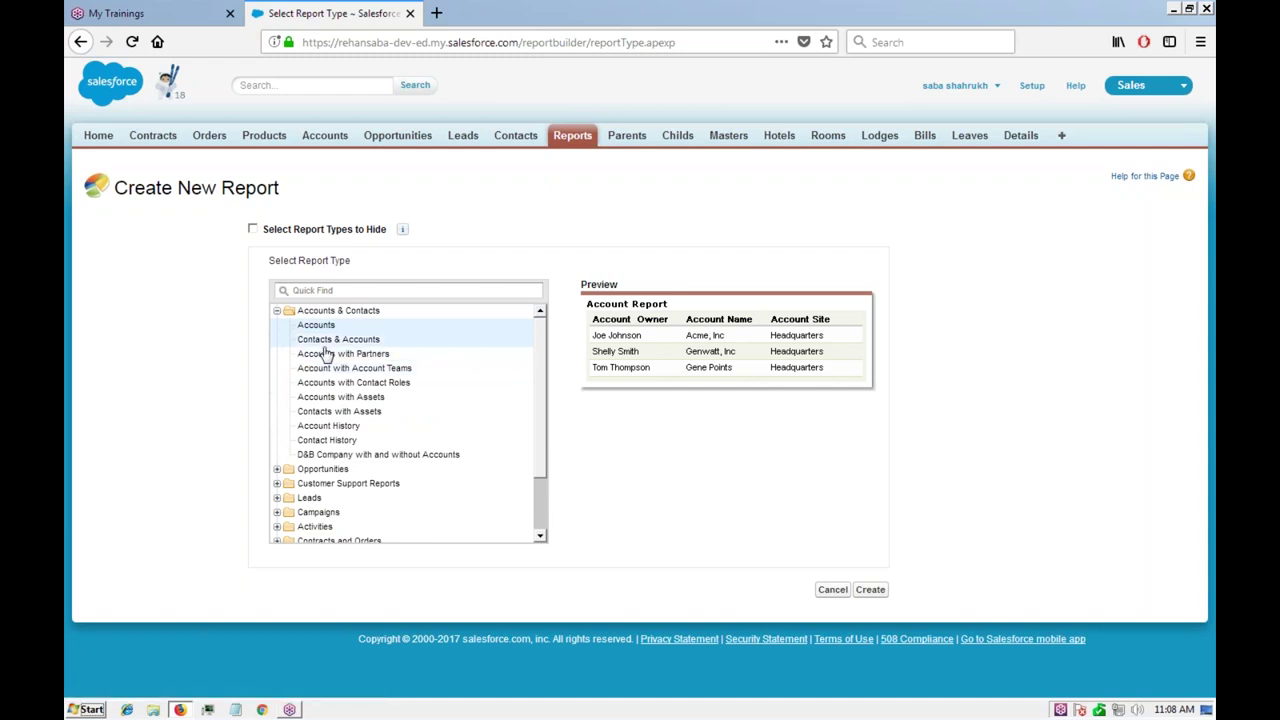
{"action": "left_click", "coordinate": [277, 311]}
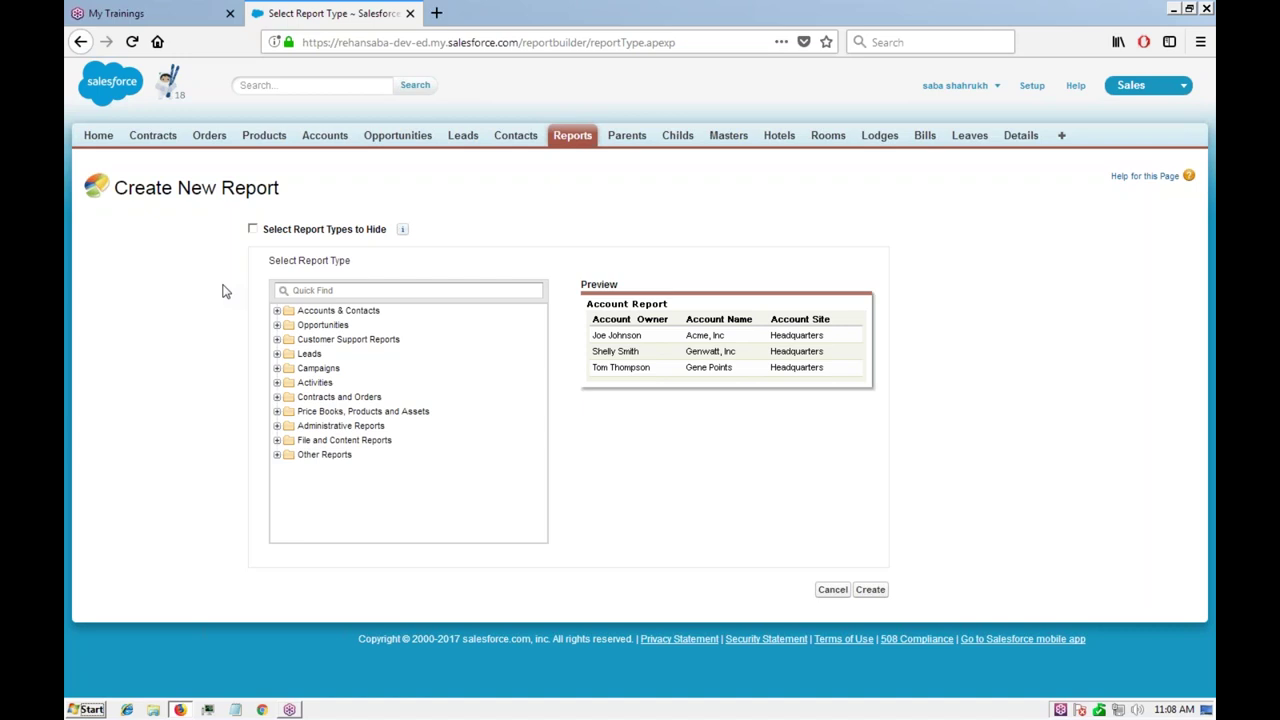
Step: Open a new report of the Accounts type, examine its available fields, and return to the report type selection
{"action": "left_click", "coordinate": [277, 311]}
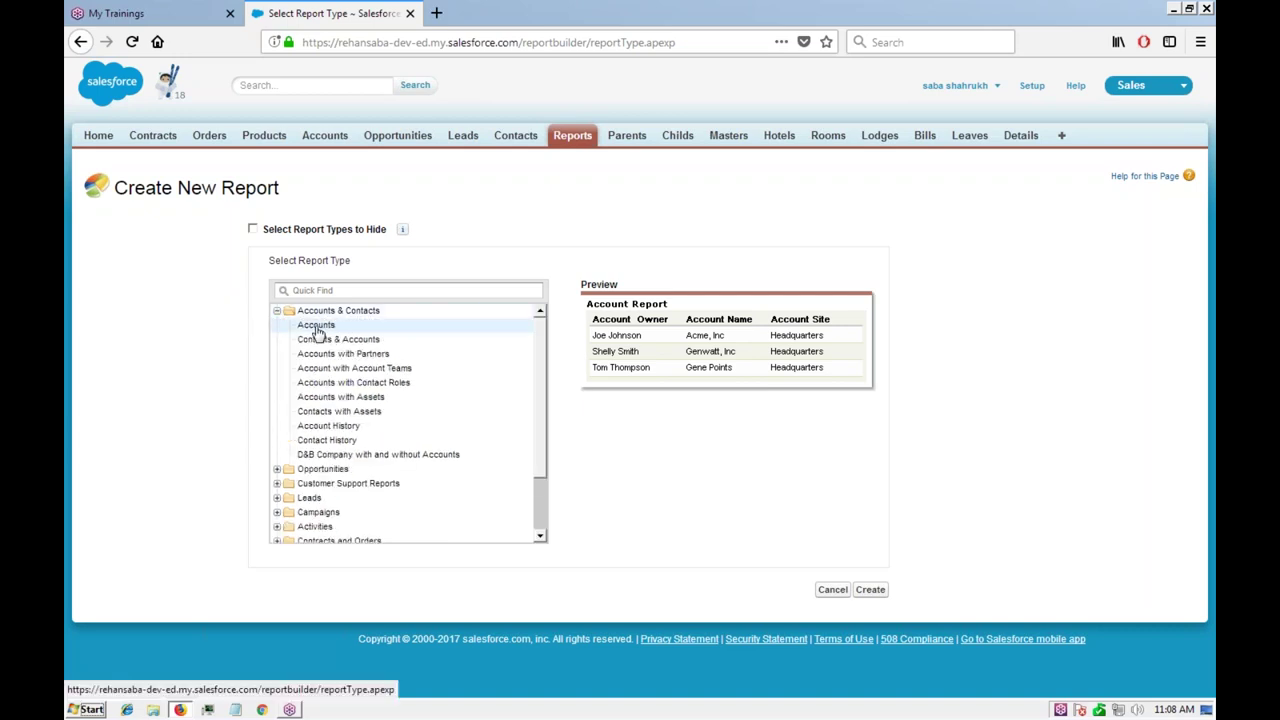
{"action": "left_click", "coordinate": [870, 589]}
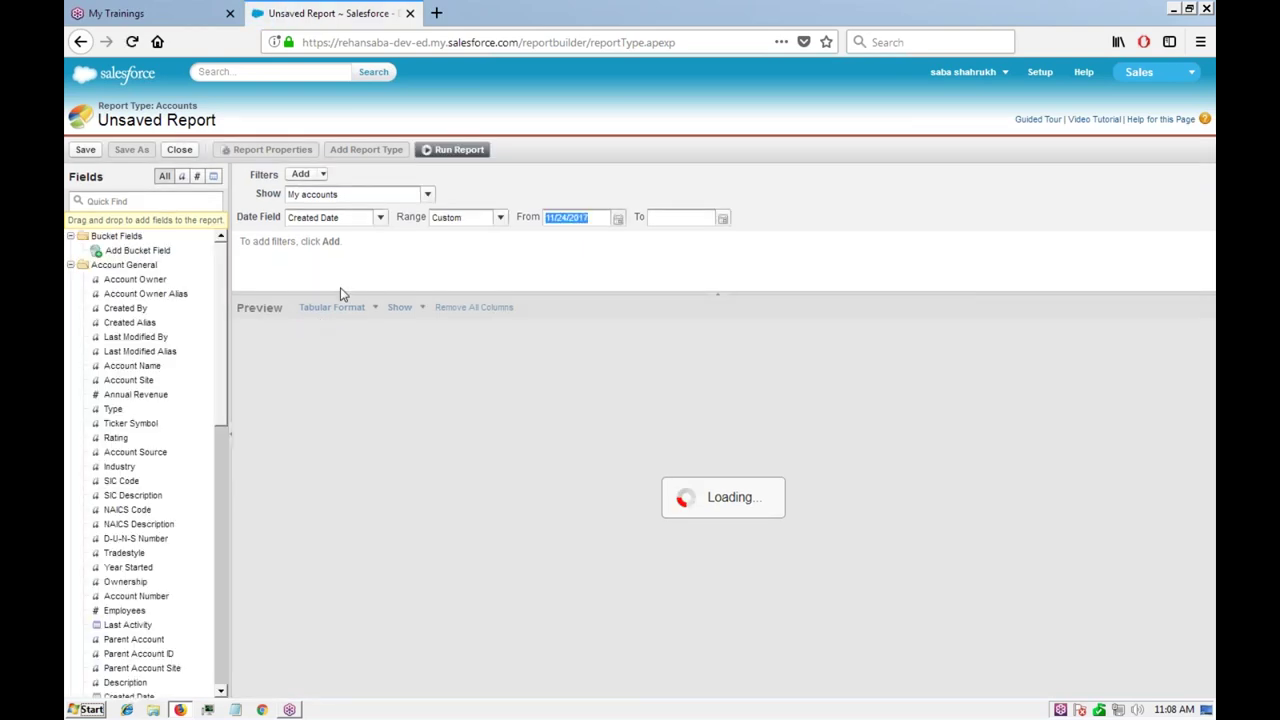
{"action": "scroll", "coordinate": [160, 314], "scroll_direction": "down", "scroll_amount": 1}
{"action": "scroll", "coordinate": [160, 314], "scroll_direction": "down", "scroll_amount": 7}
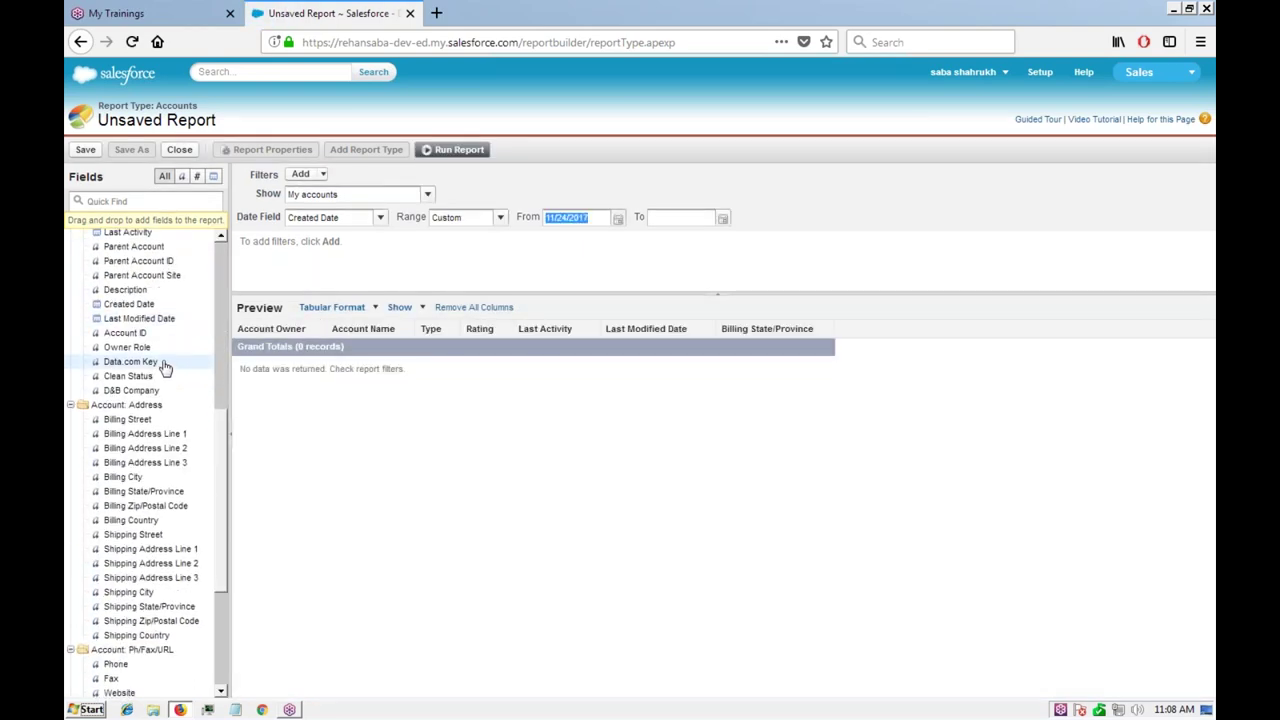
{"action": "scroll", "coordinate": [165, 368], "scroll_direction": "down", "scroll_amount": 5}
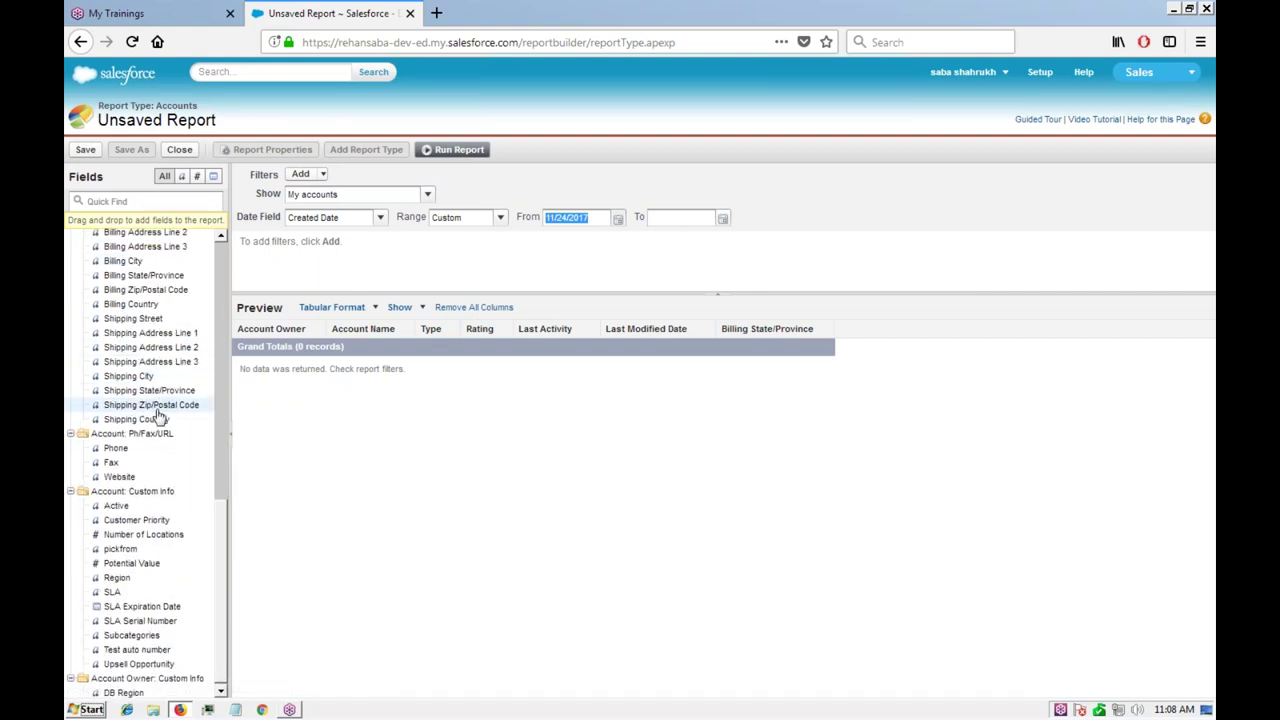
{"action": "scroll", "coordinate": [160, 418], "scroll_direction": "up", "scroll_amount": 13}
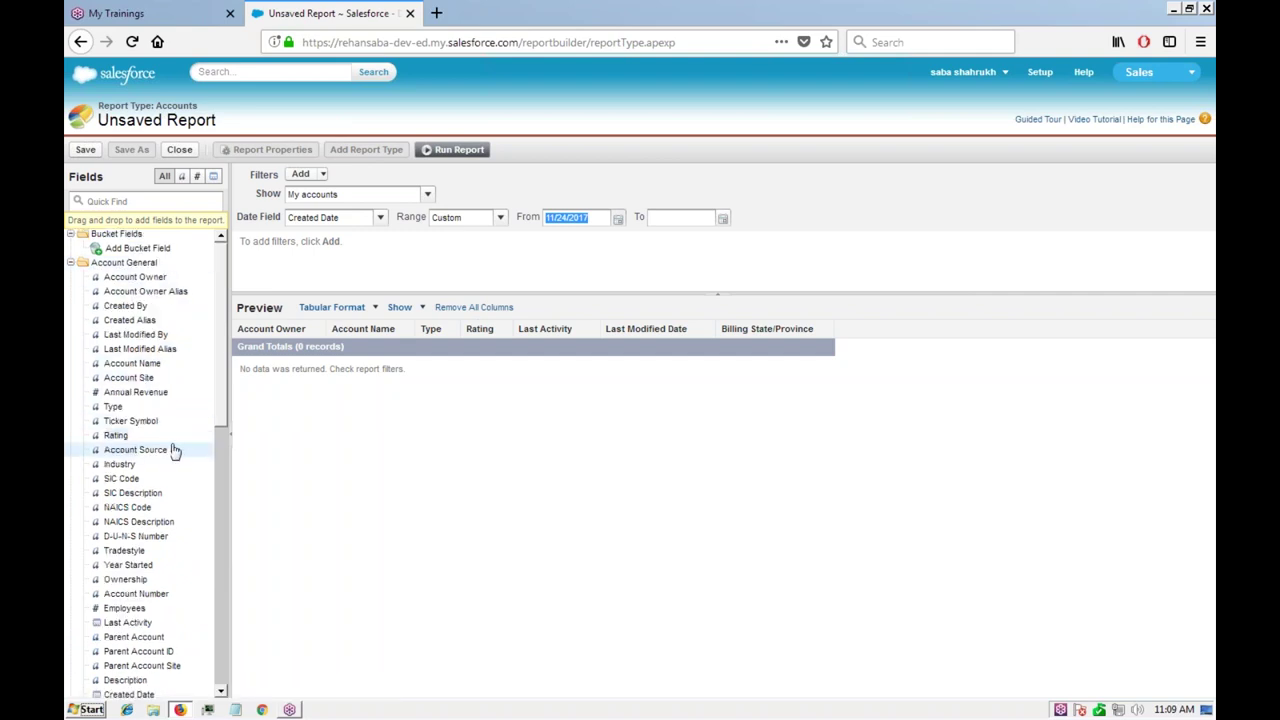
{"action": "scroll", "coordinate": [170, 450], "scroll_direction": "down", "scroll_amount": 3}
{"action": "scroll", "coordinate": [176, 452], "scroll_direction": "up", "scroll_amount": 4}
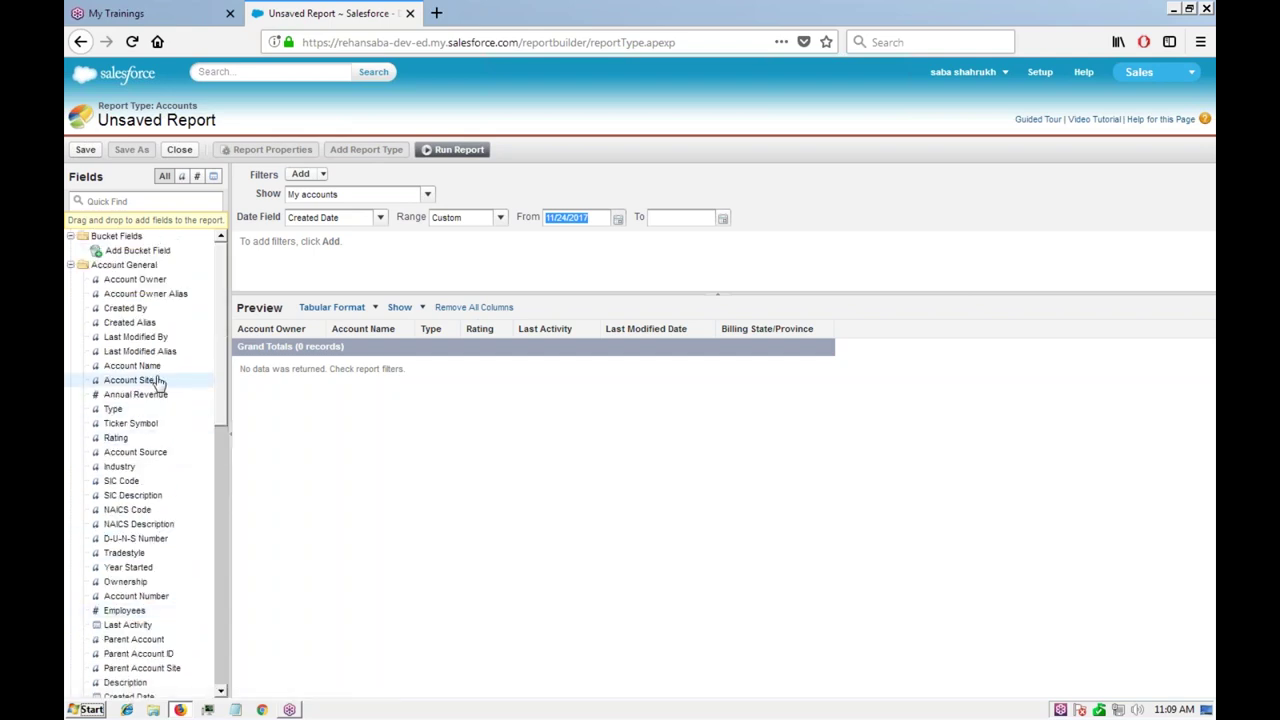
{"action": "left_click", "coordinate": [80, 42]}
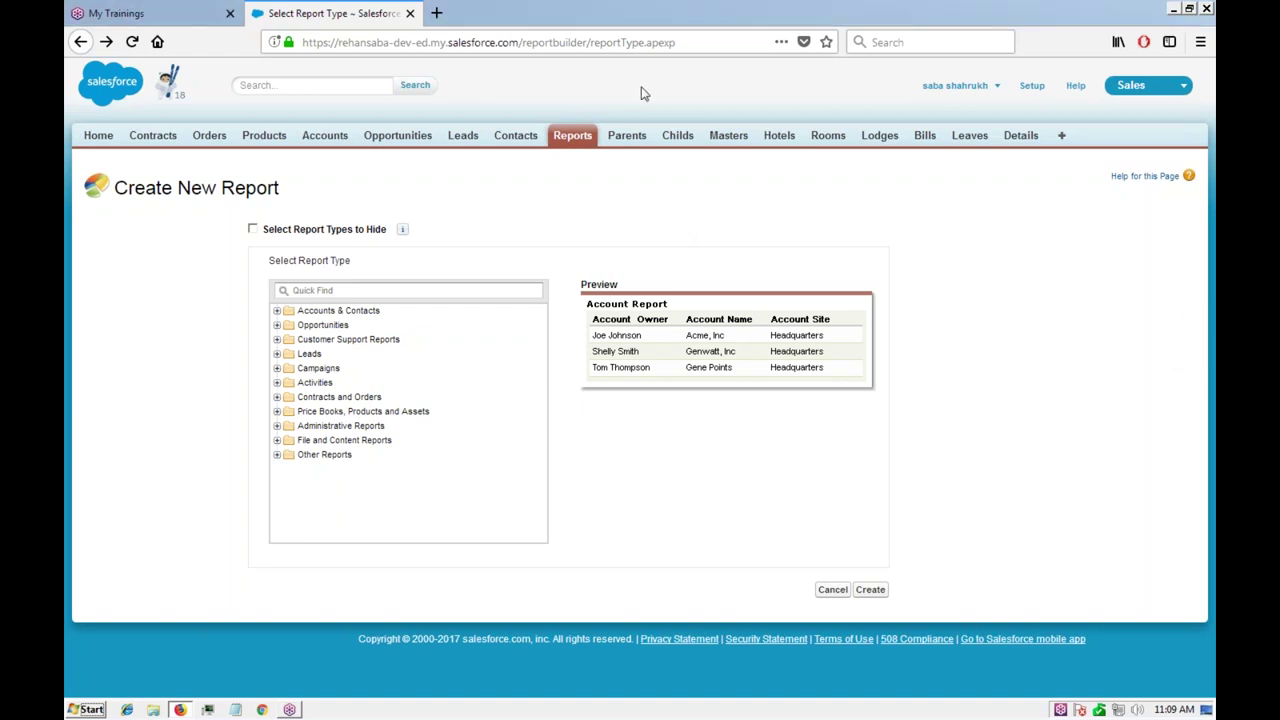
Step: Open Setup in a separate tab, find Report Types with the search text "report ty", and continue to the list of all custom report types
{"action": "left_click", "coordinate": [1033, 88]}
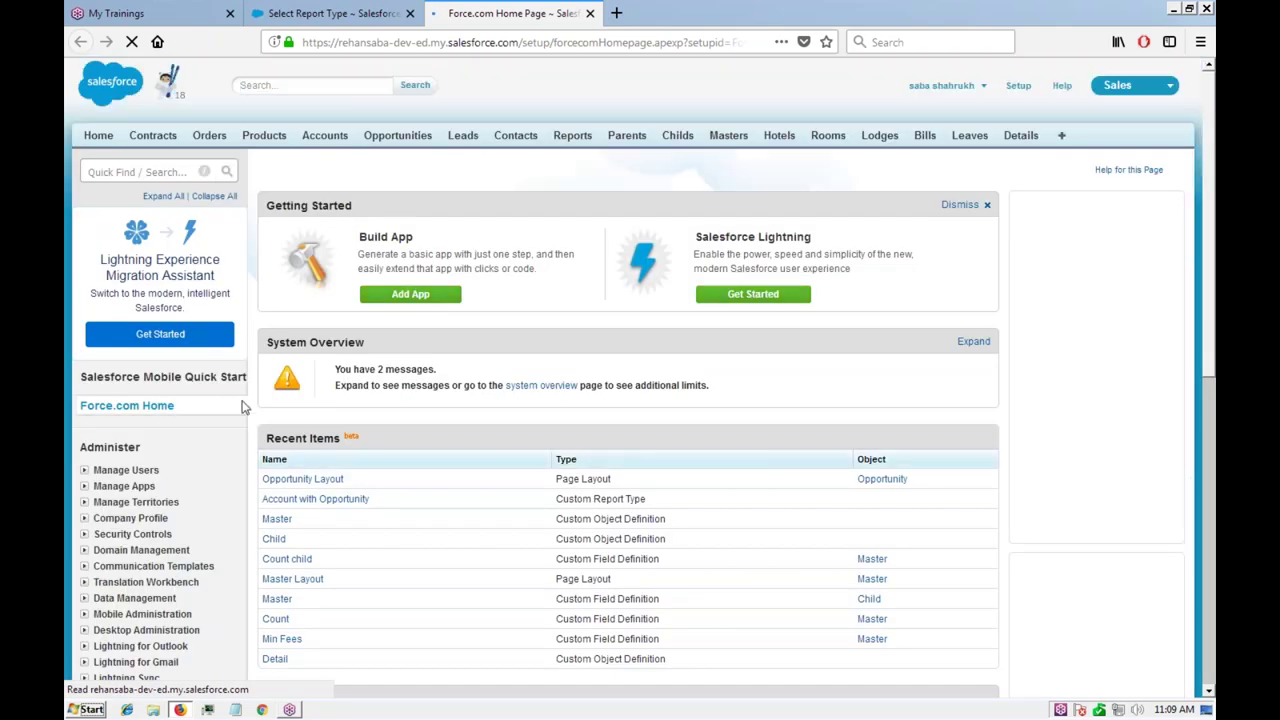
{"action": "scroll", "coordinate": [242, 407], "scroll_direction": "down", "scroll_amount": 4}
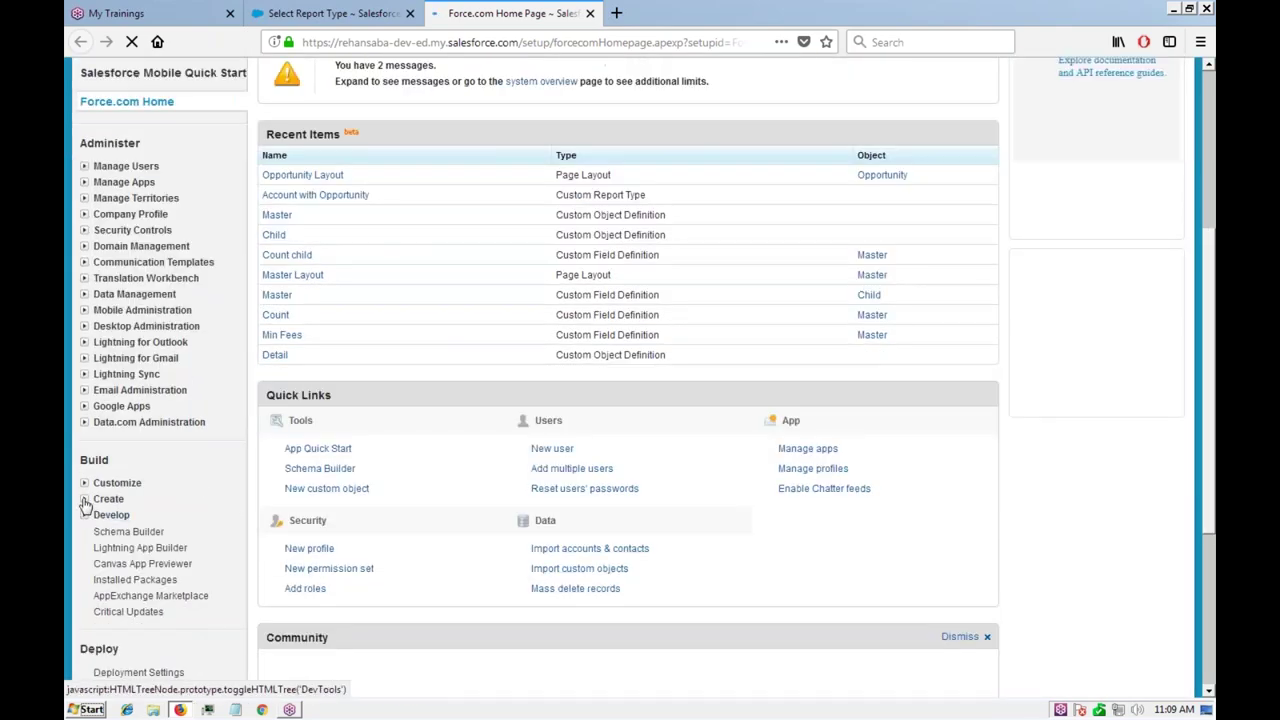
{"action": "left_click", "coordinate": [85, 500]}
{"action": "scroll", "coordinate": [220, 480], "scroll_direction": "down", "scroll_amount": 1}
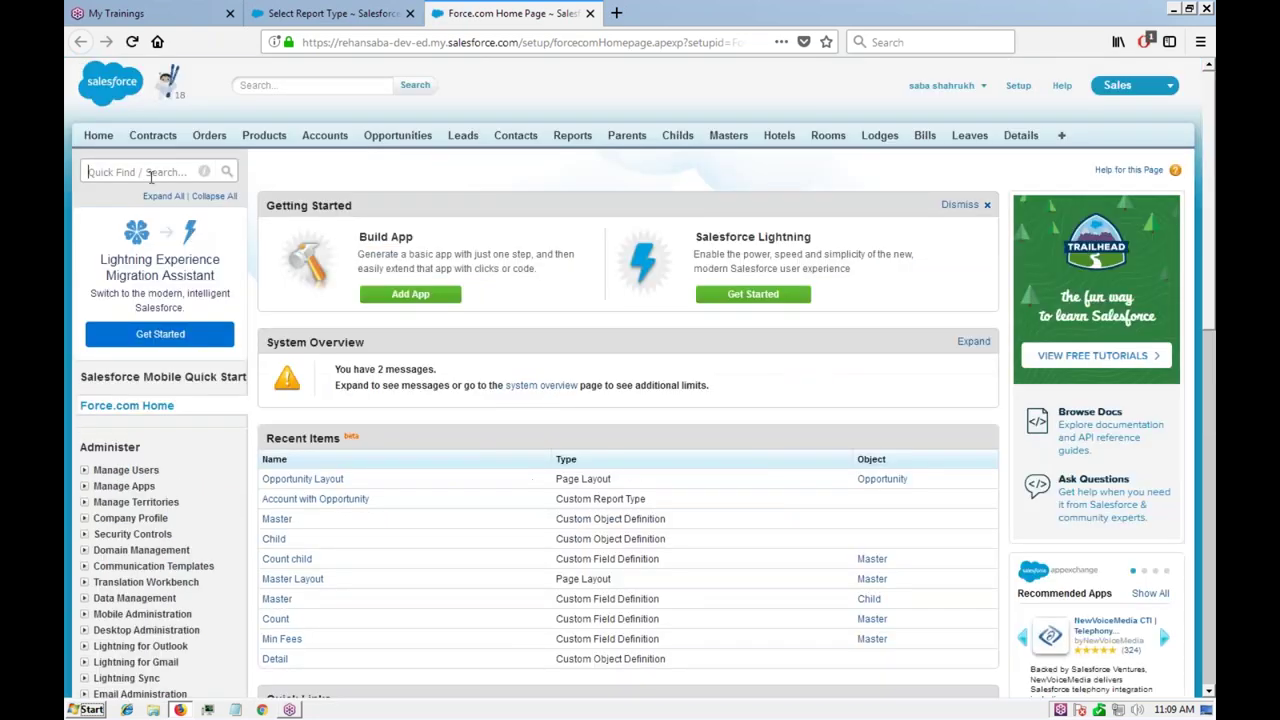
{"action": "type", "text": "report"}
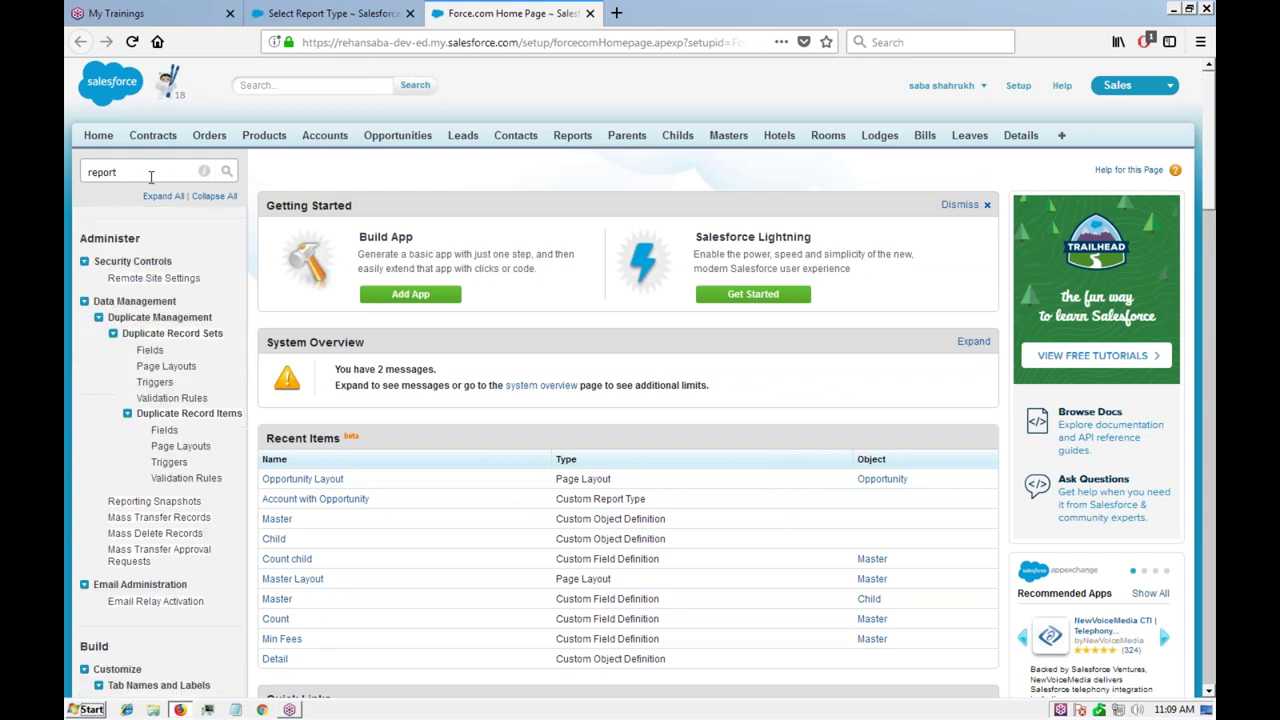
{"action": "type", "text": " tyo"}
{"action": "key", "text": "BackSpace"}
{"action": "key", "text": "BackSpace"}
{"action": "type", "text": "ye"}
{"action": "key", "text": "BackSpace"}
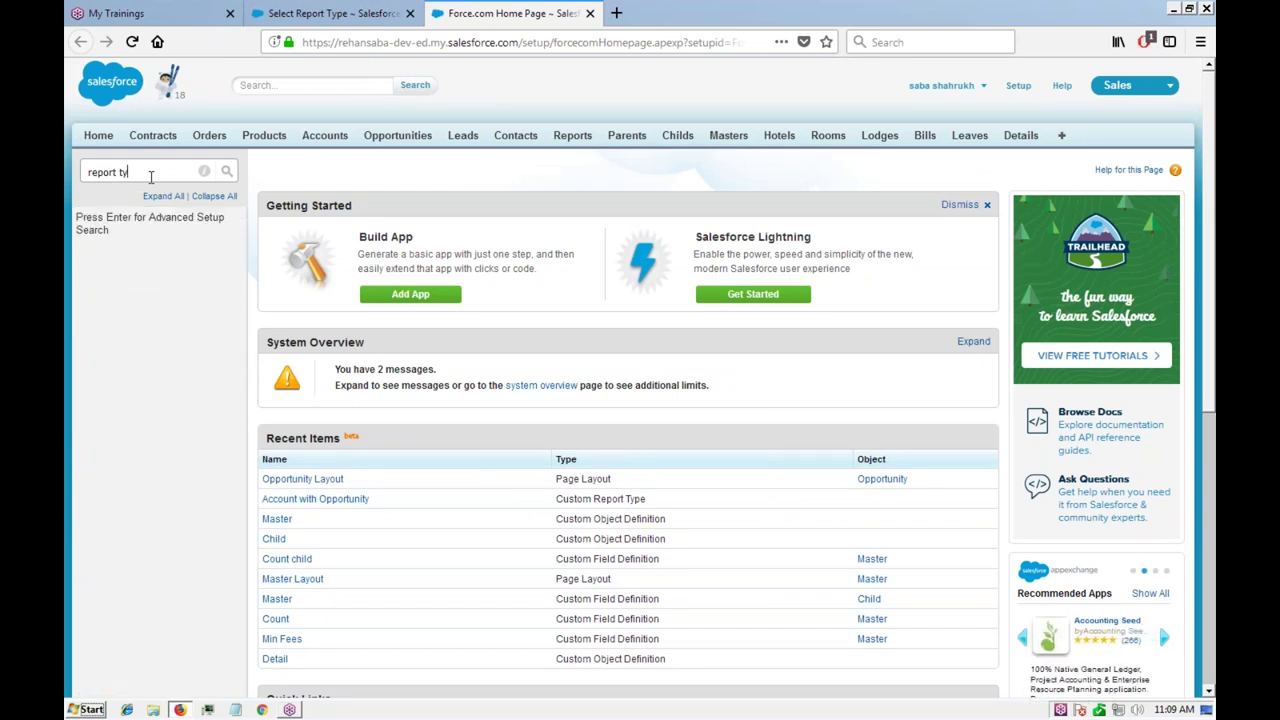
{"action": "left_click", "coordinate": [154, 284]}
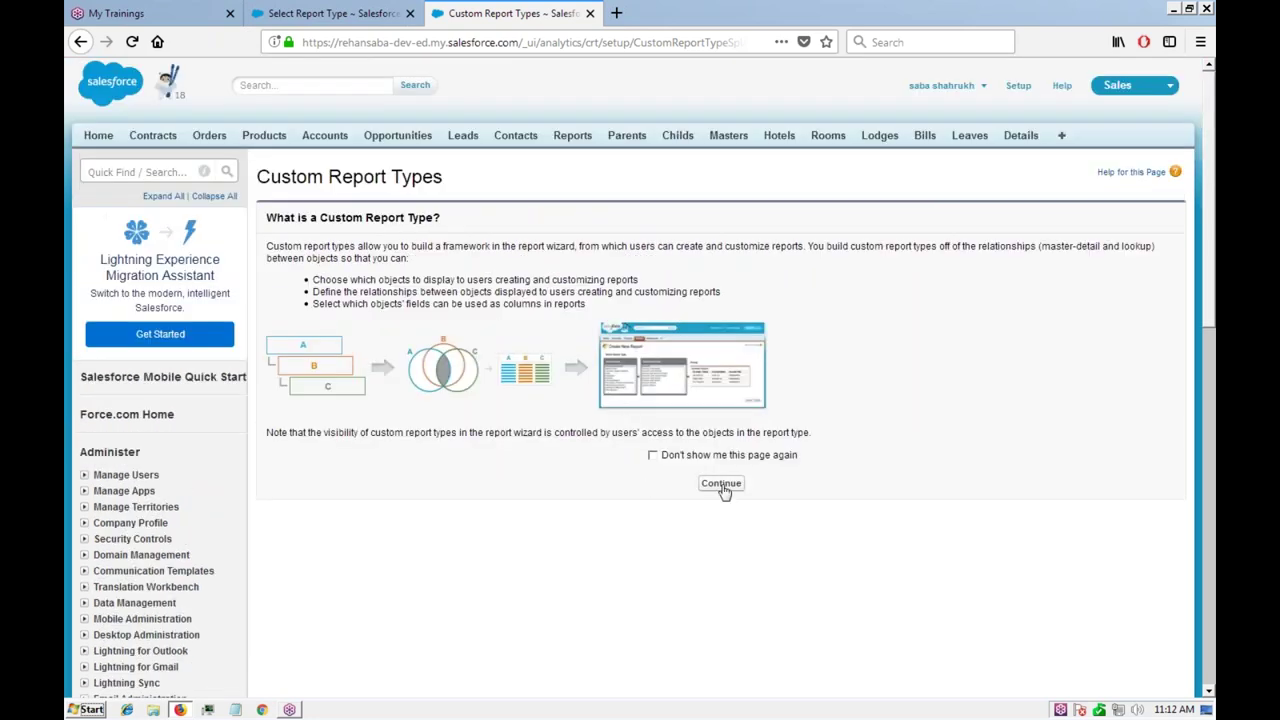
{"action": "left_click", "coordinate": [722, 486]}
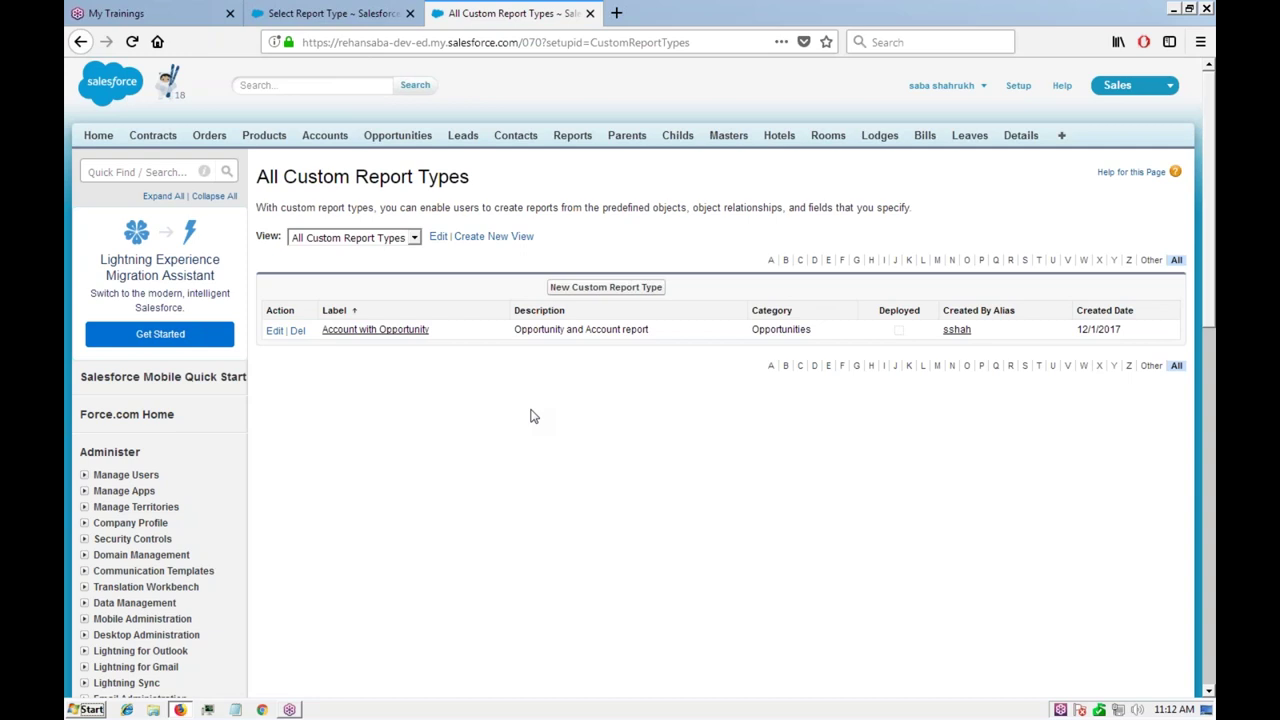
Step: Check the report type categories on the Create New Report page, then start a new custom report type from the custom report types list
{"action": "left_click", "coordinate": [338, 15]}
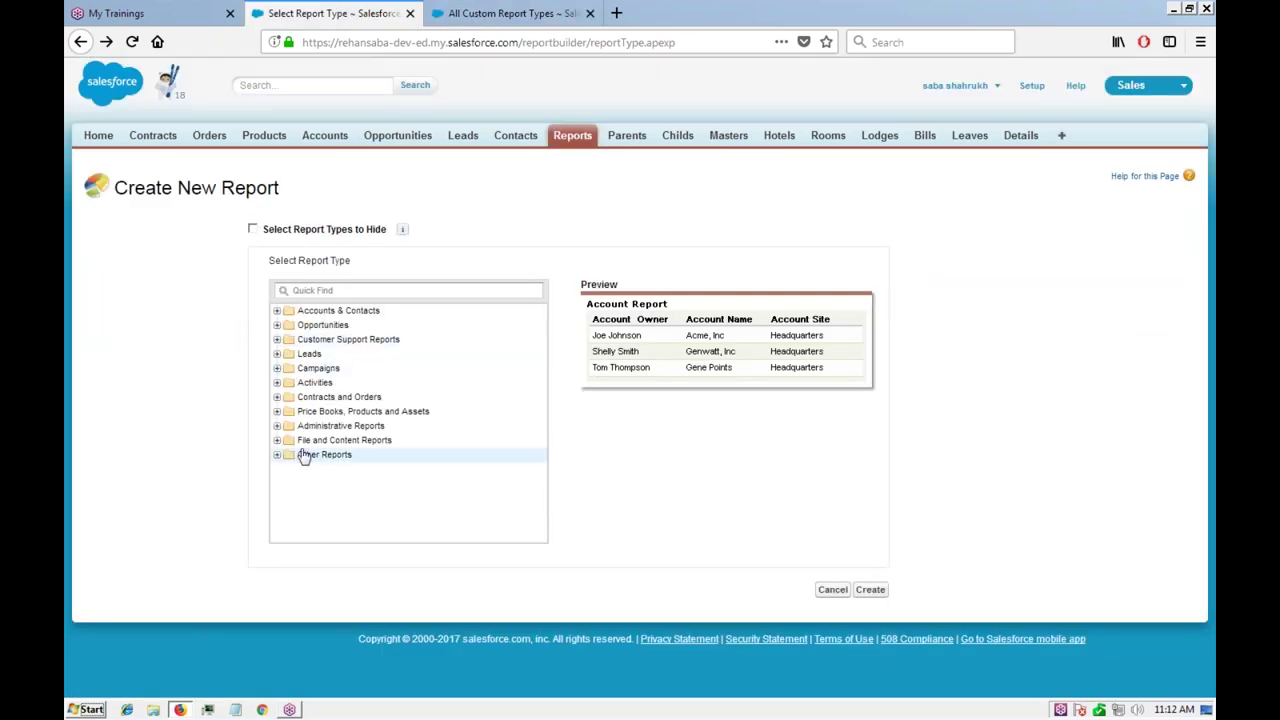
{"action": "left_click", "coordinate": [525, 13]}
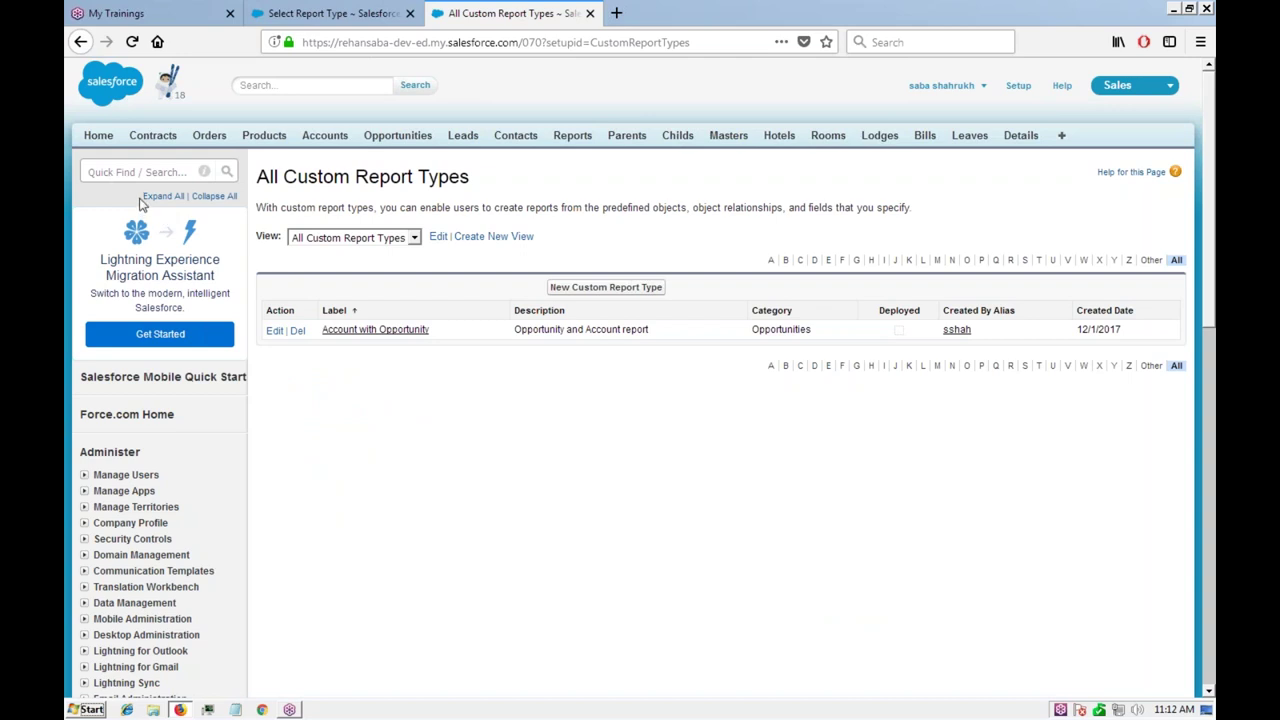
{"action": "left_click", "coordinate": [596, 289]}
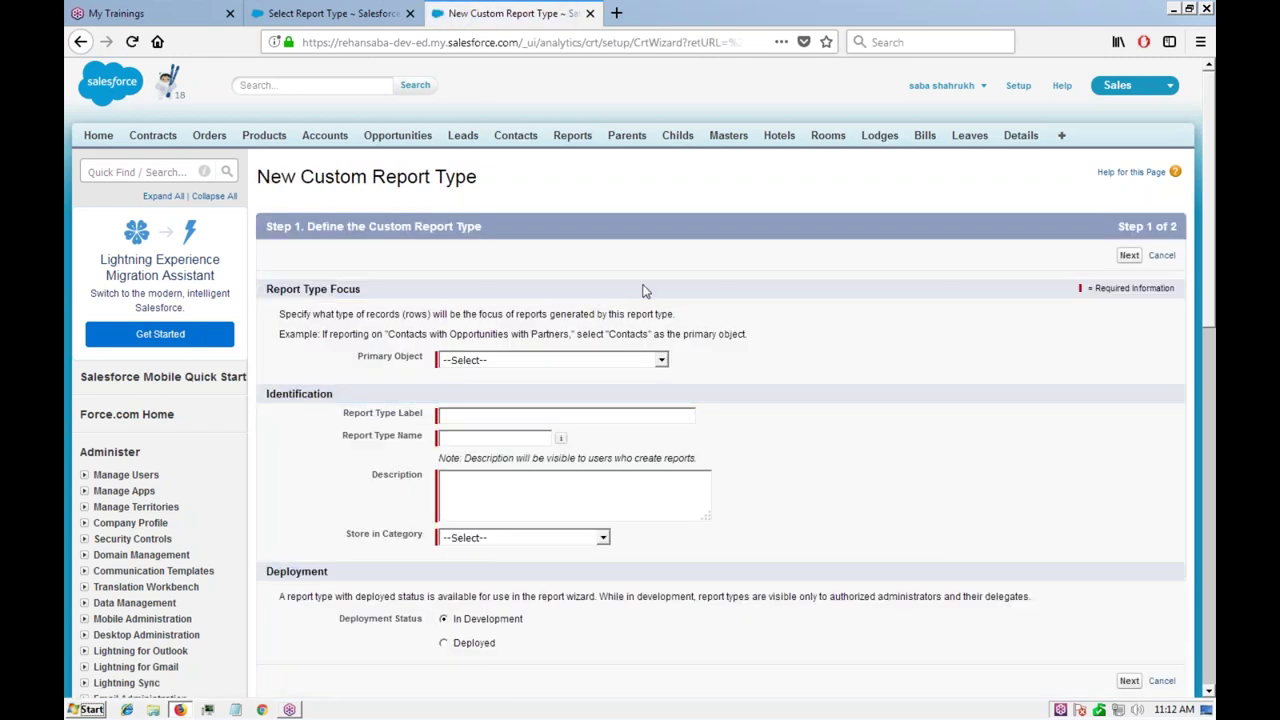
Step: Open Setup in another tab, search for "report ty", and view the introduction page explaining custom report types
{"action": "left_click", "coordinate": [369, 22]}
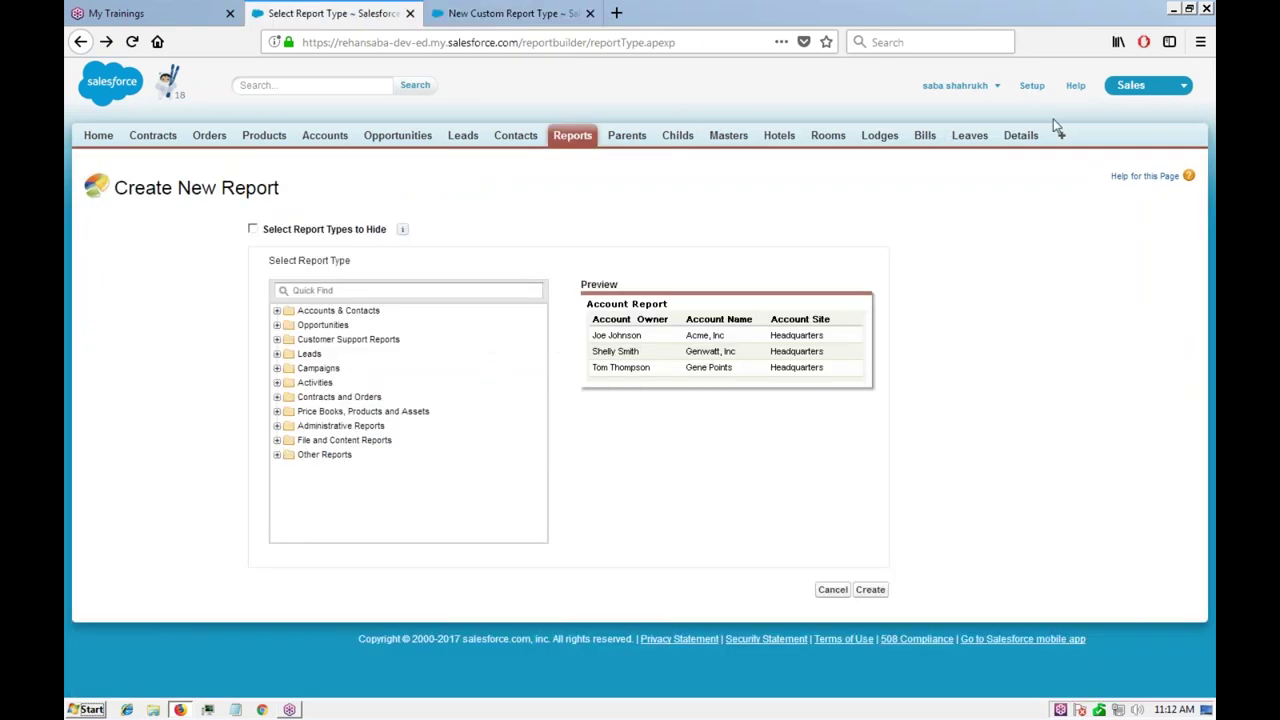
{"action": "middle_click", "coordinate": [1032, 88]}
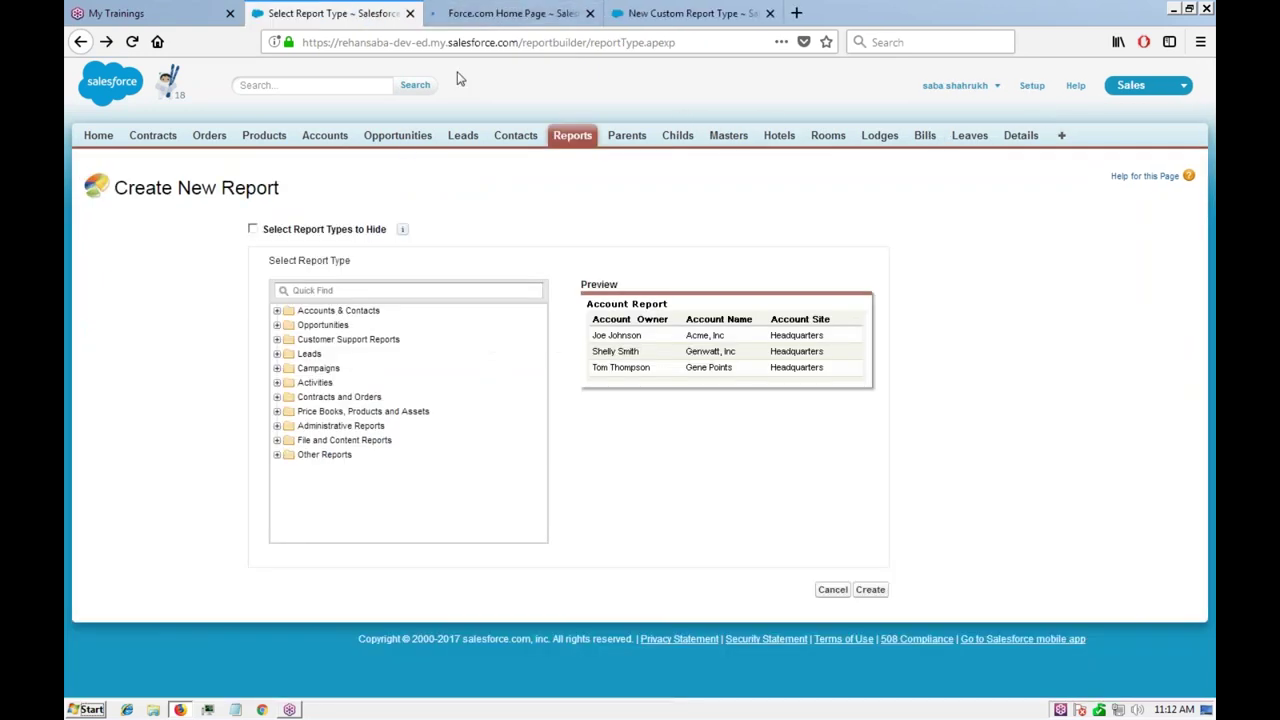
{"action": "left_click", "coordinate": [515, 14]}
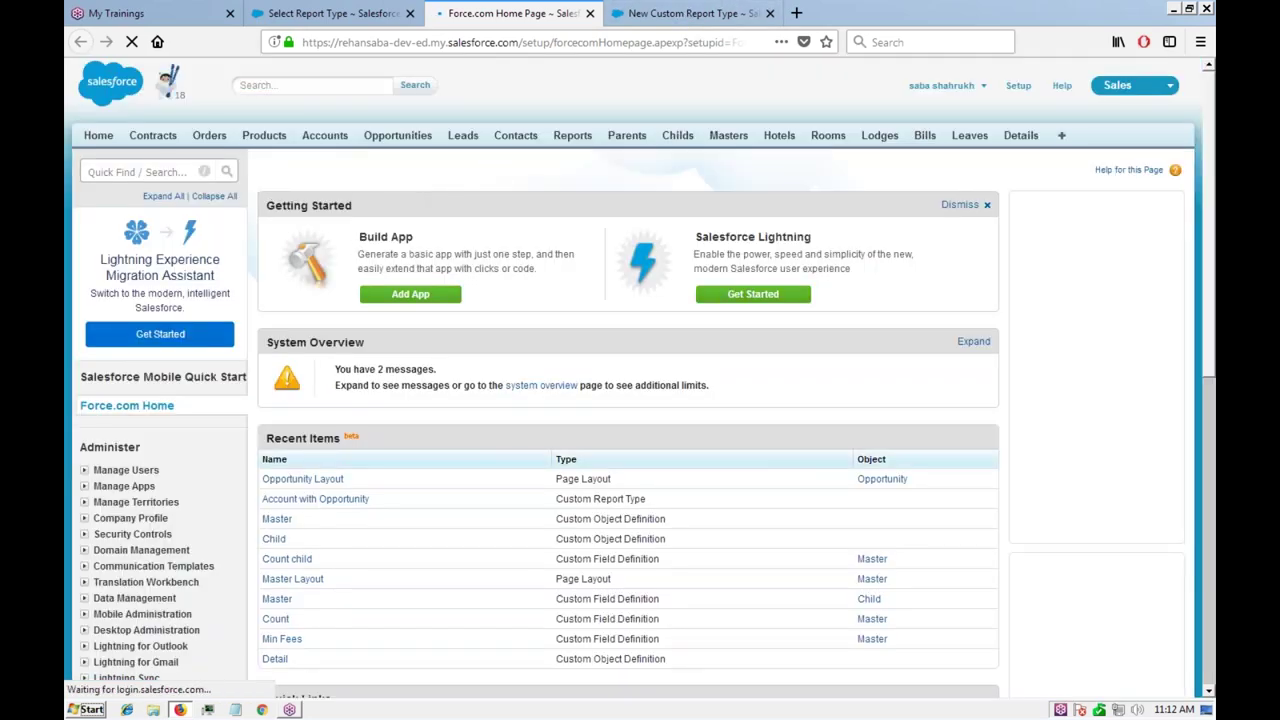
{"action": "left_click", "coordinate": [160, 172]}
{"action": "type", "text": "report"}
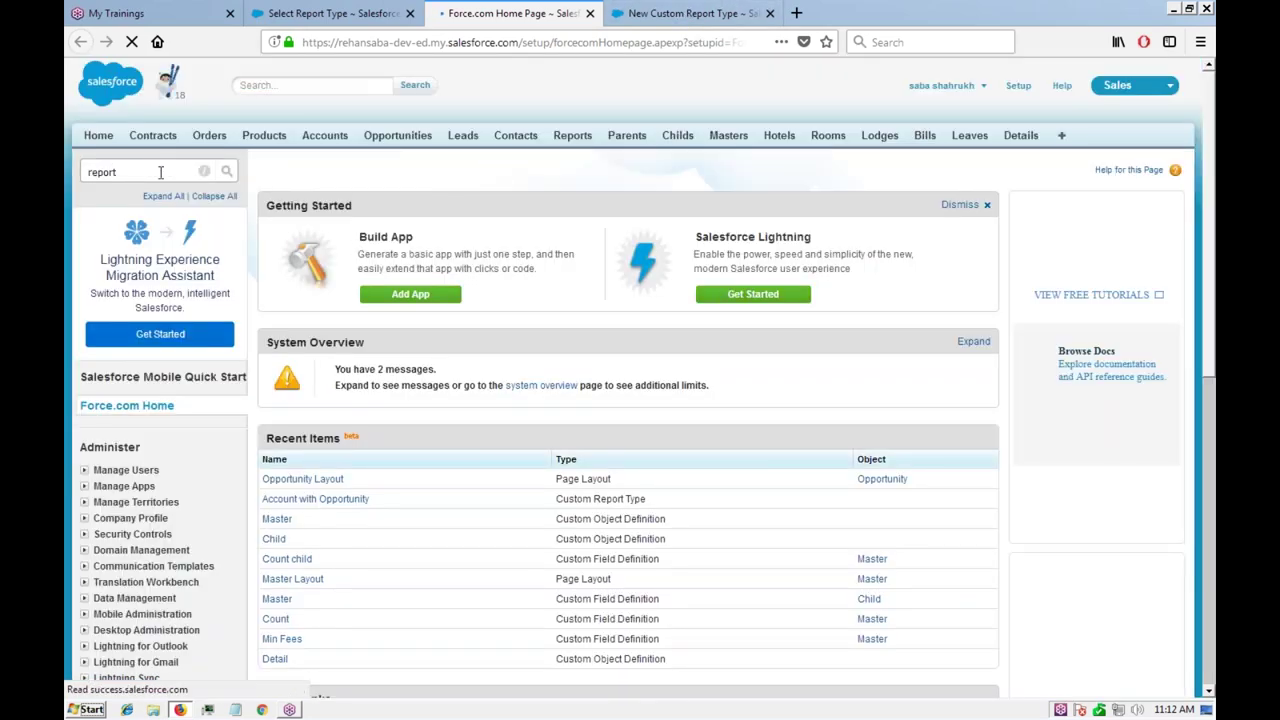
{"action": "type", "text": " ty"}
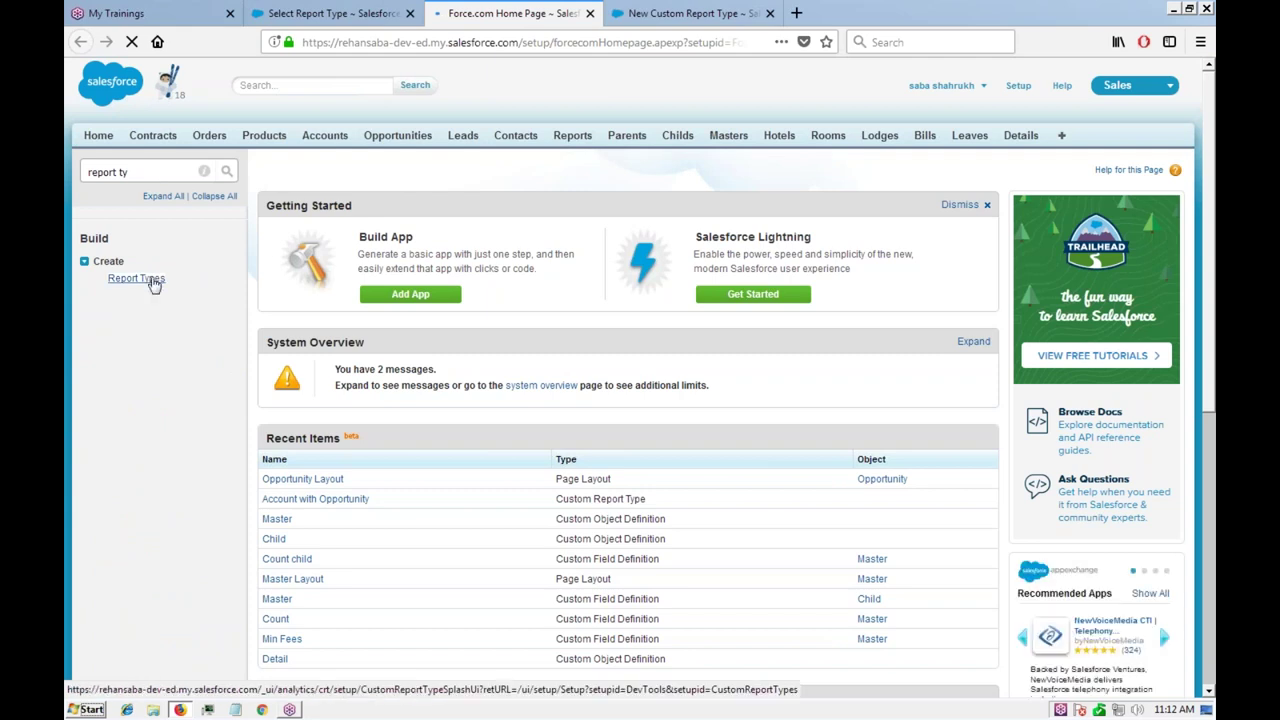
{"action": "left_click", "coordinate": [153, 282]}
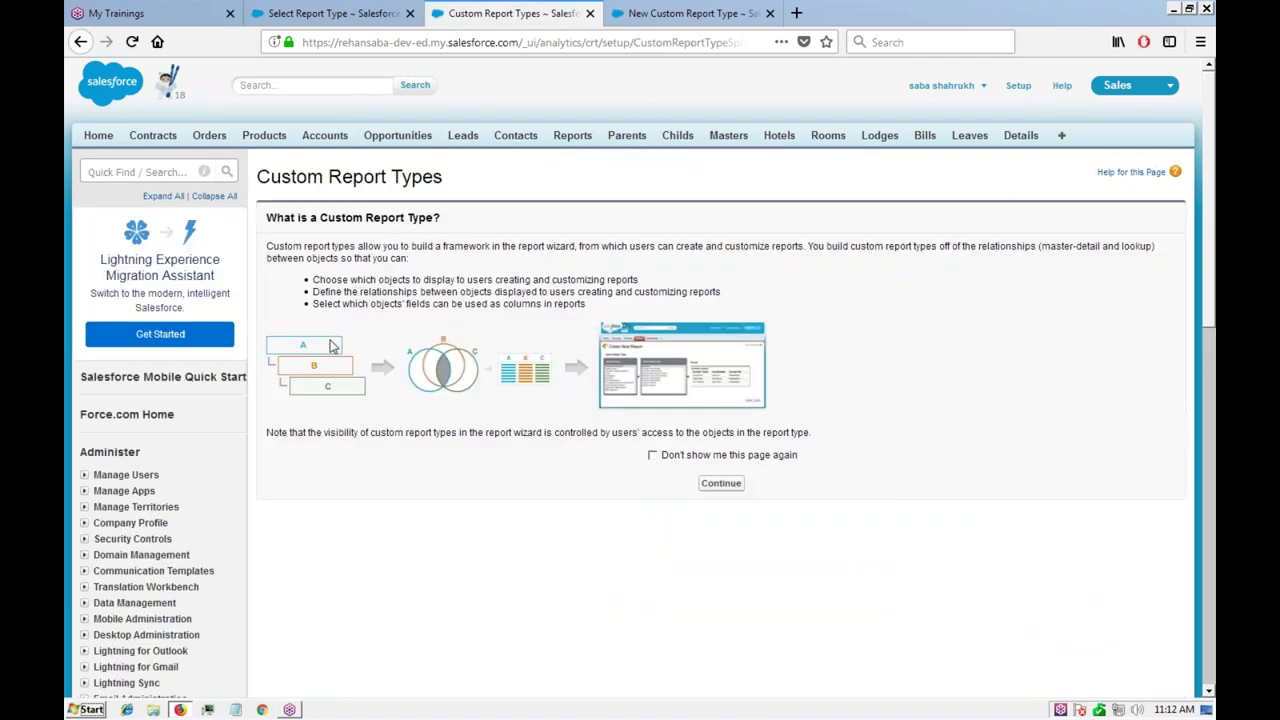
Step: Return to the New Custom Report Type form and set the primary object to Opportunities
{"action": "left_click", "coordinate": [690, 13]}
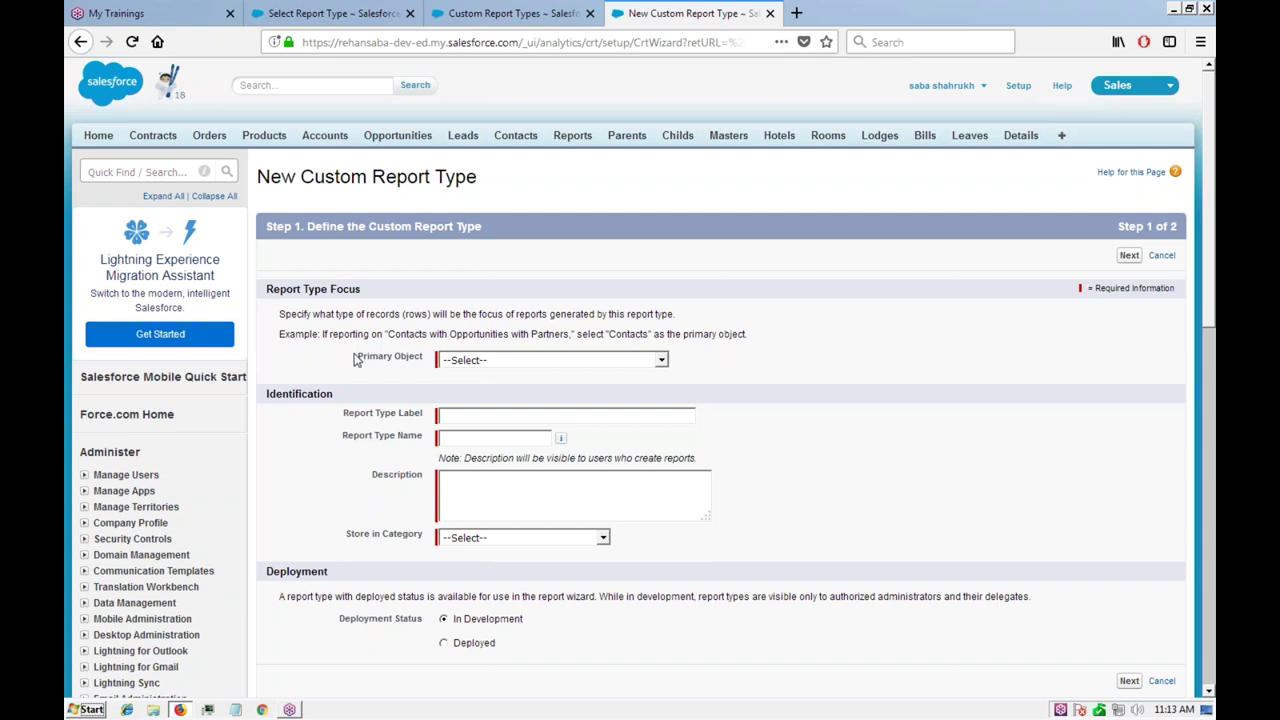
{"action": "left_click", "coordinate": [488, 362]}
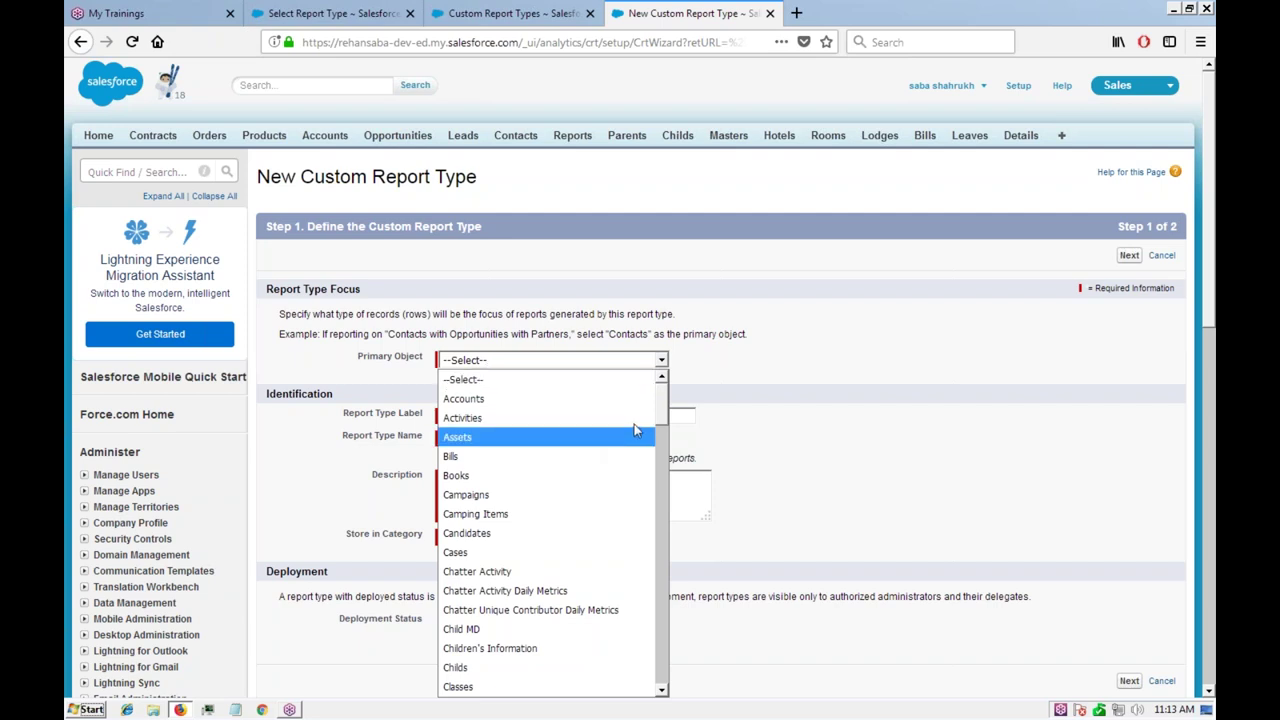
{"action": "left_click_drag", "start_coordinate": [661, 418], "coordinate": [662, 585]}
{"action": "left_click", "coordinate": [493, 474]}
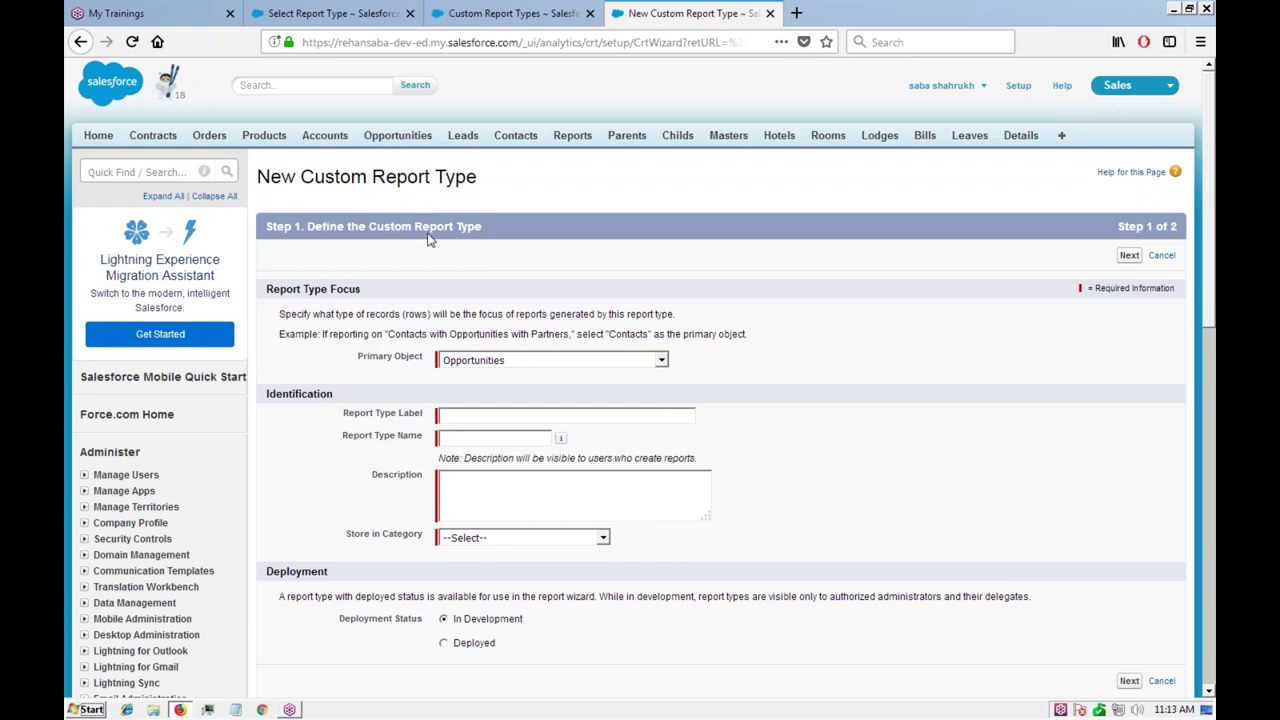
Step: Revisit the report type selection page and the introduction page explaining custom report types
{"action": "left_click", "coordinate": [340, 16]}
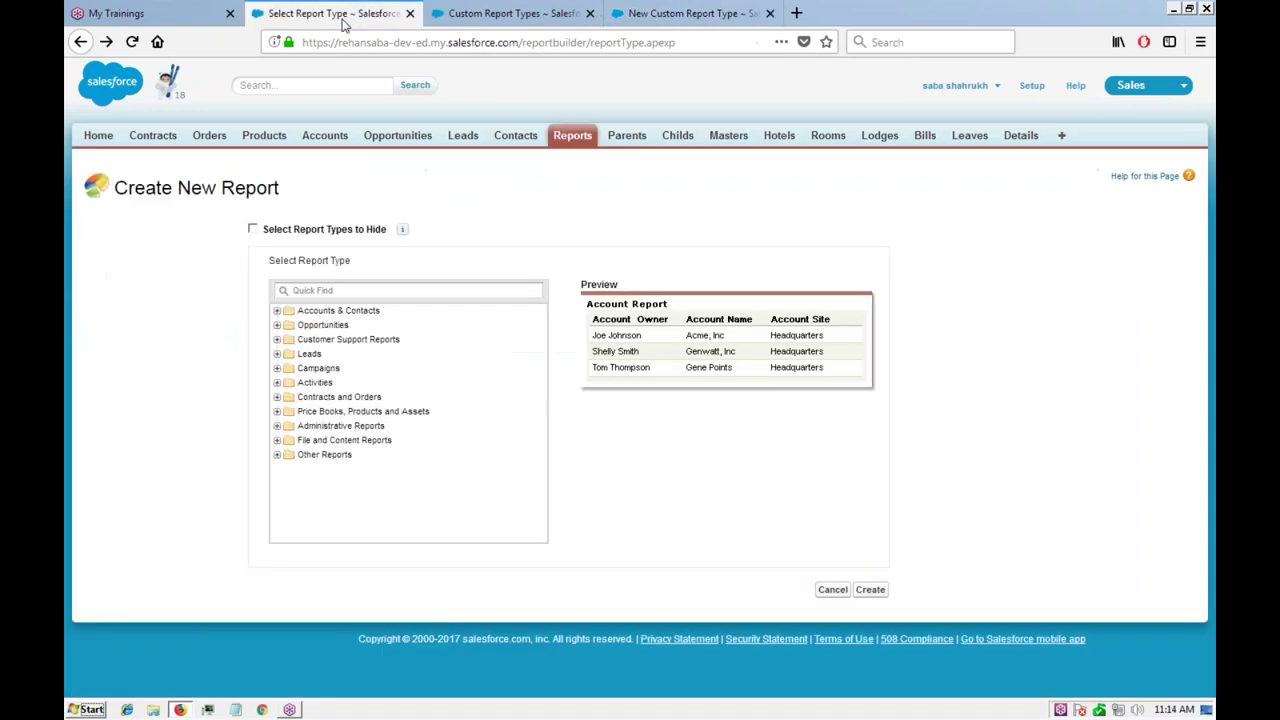
{"action": "left_click", "coordinate": [510, 16]}
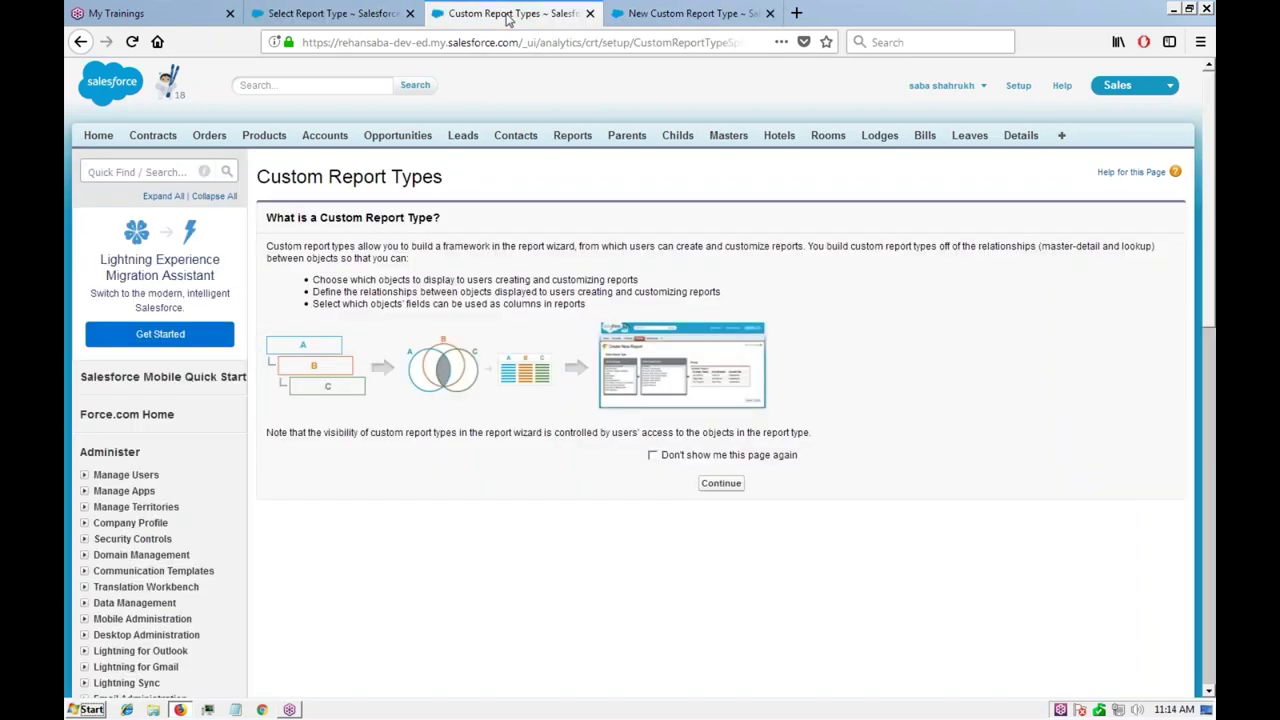
Step: Open Opportunities in another tab and examine the detail fields and related lists of the Test Opp record
{"action": "middle_click", "coordinate": [410, 140]}
{"action": "left_click", "coordinate": [668, 14]}
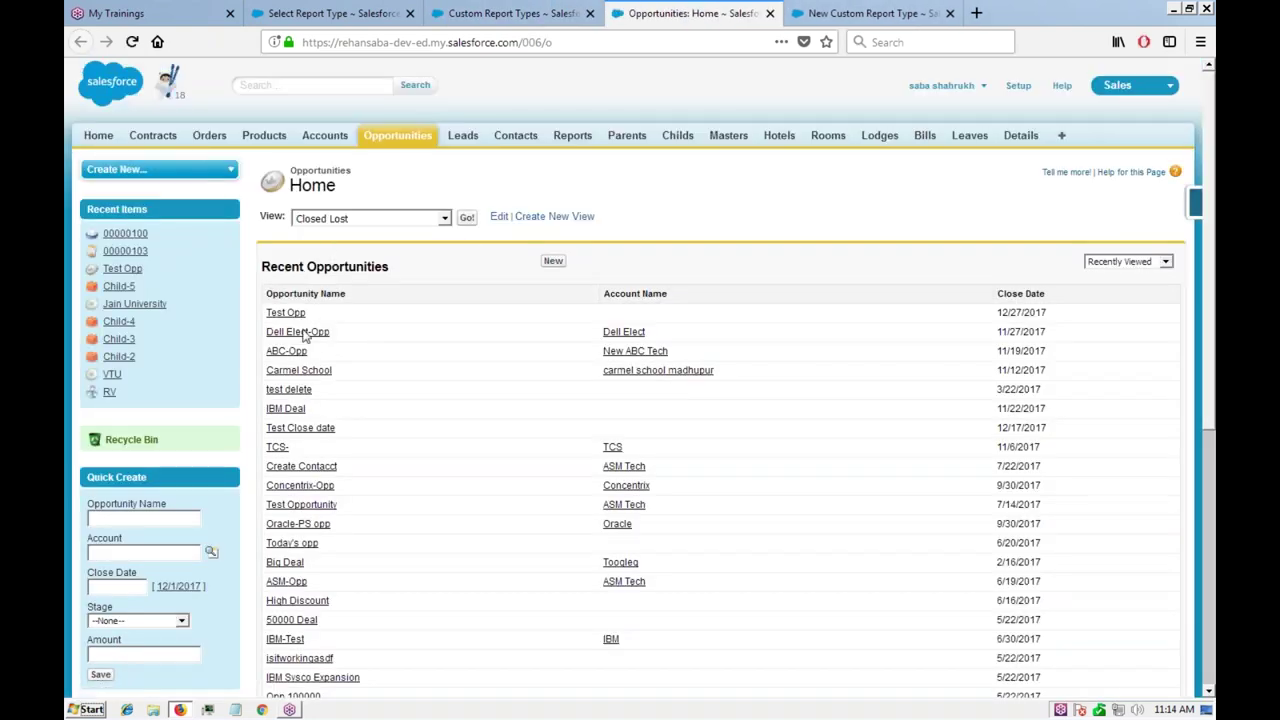
{"action": "left_click", "coordinate": [290, 314]}
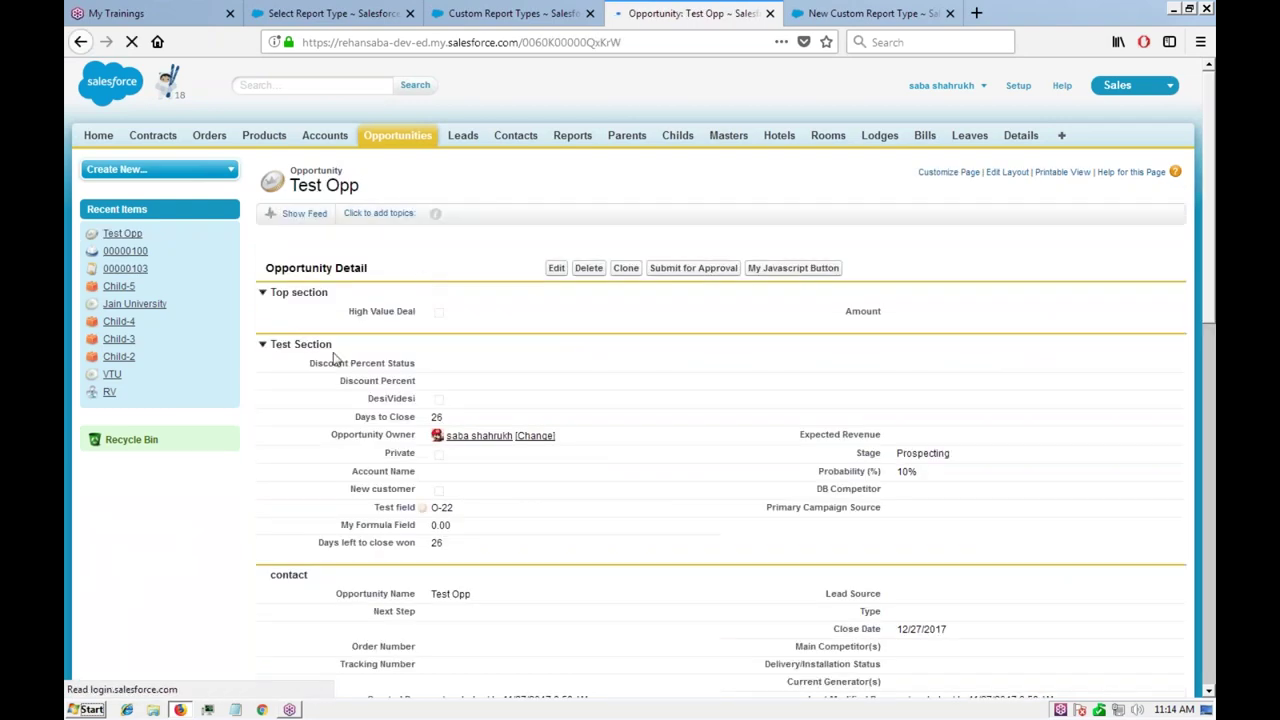
{"action": "scroll", "coordinate": [336, 361], "scroll_direction": "down", "scroll_amount": 5}
{"action": "scroll", "coordinate": [336, 361], "scroll_direction": "down", "scroll_amount": 4}
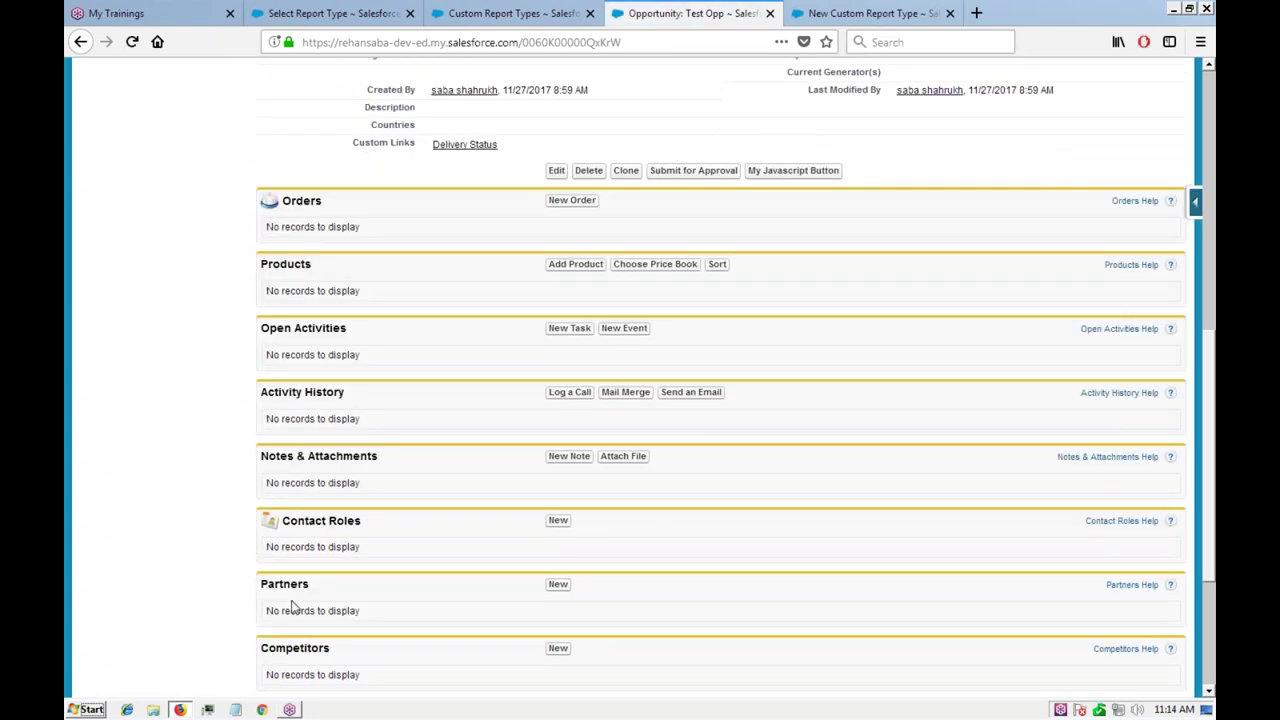
{"action": "scroll", "coordinate": [327, 334], "scroll_direction": "up", "scroll_amount": 5}
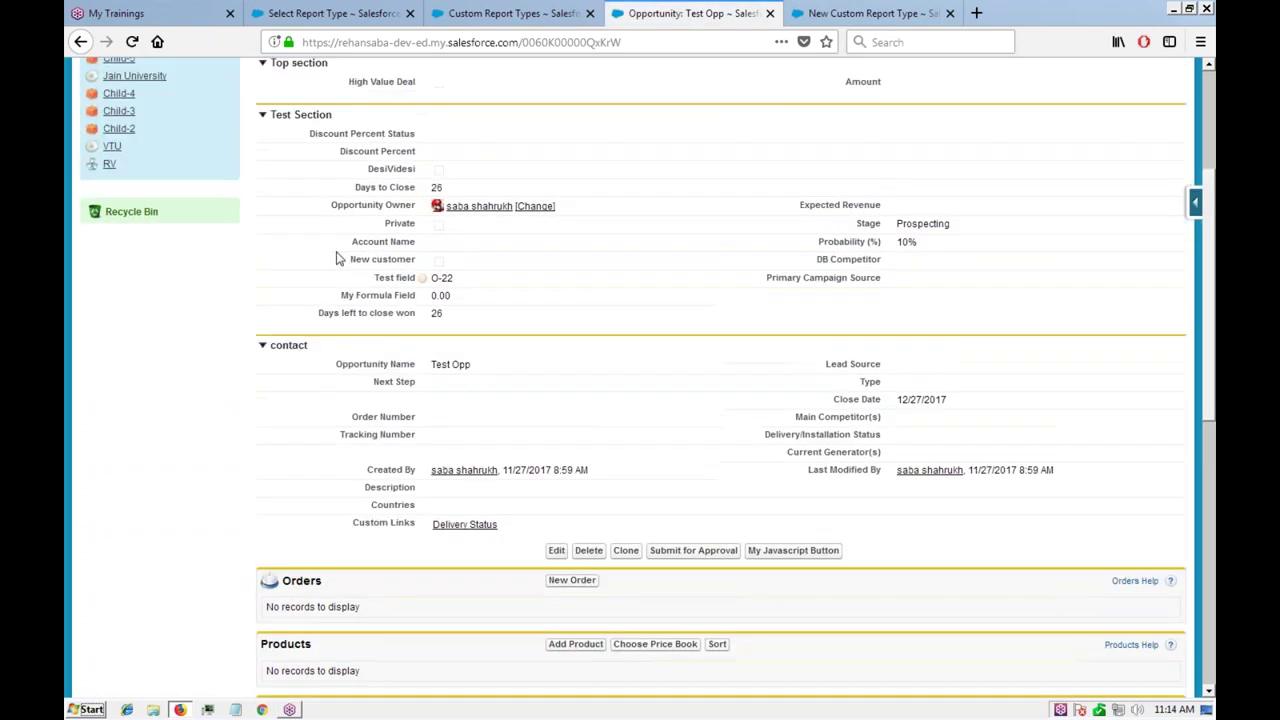
{"action": "scroll", "coordinate": [260, 303], "scroll_direction": "down", "scroll_amount": 4}
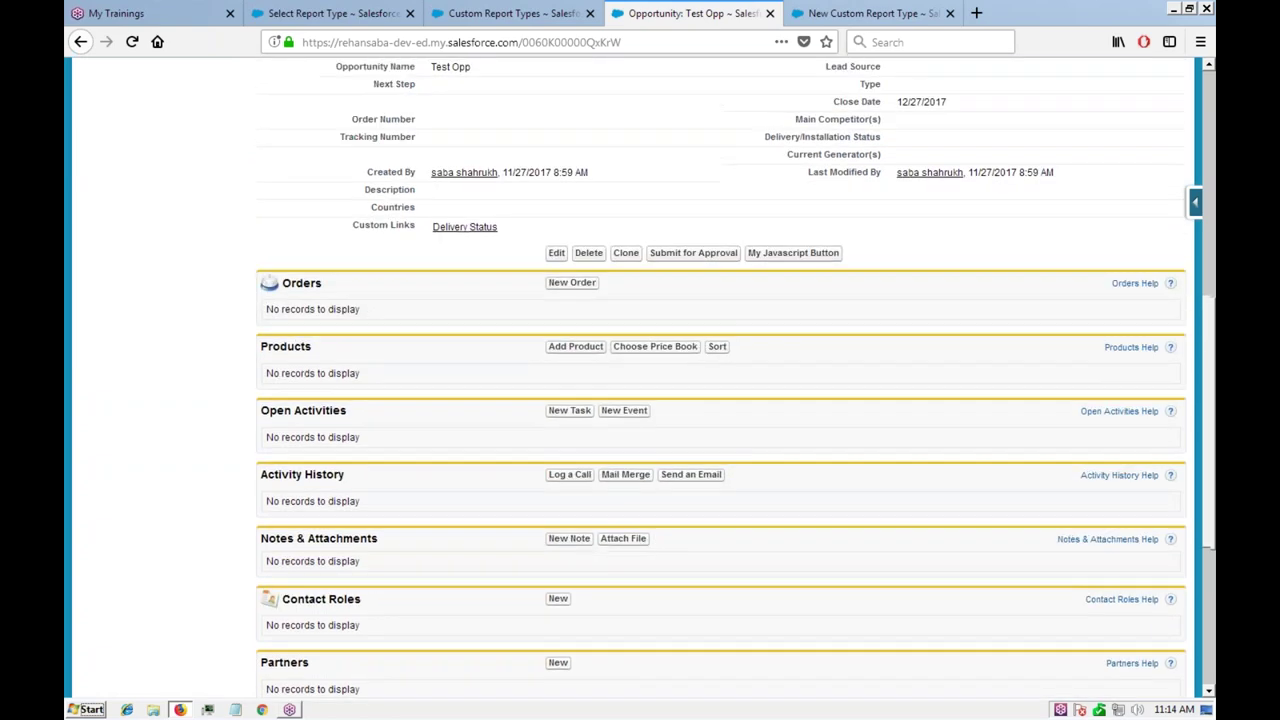
{"action": "scroll", "coordinate": [486, 362], "scroll_direction": "up", "scroll_amount": 7}
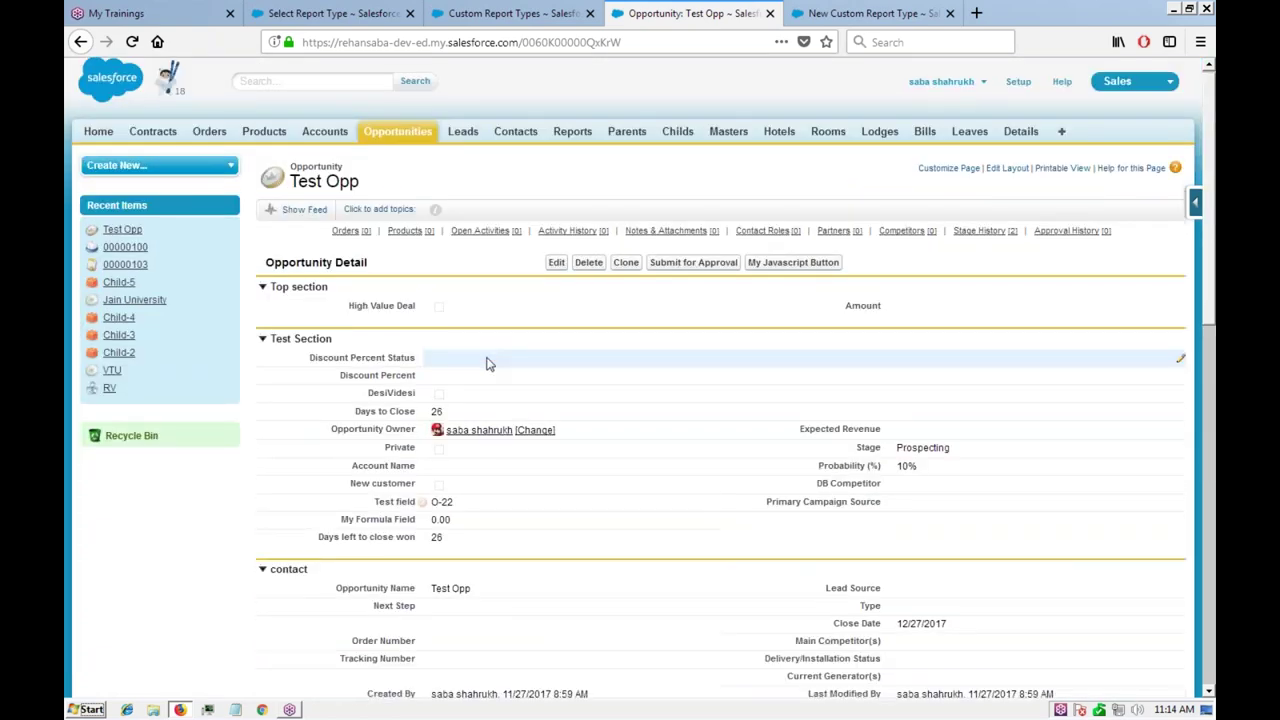
{"action": "scroll", "coordinate": [486, 362], "scroll_direction": "down", "scroll_amount": 2}
{"action": "scroll", "coordinate": [330, 530], "scroll_direction": "down", "scroll_amount": 3}
{"action": "scroll", "coordinate": [500, 463], "scroll_direction": "up", "scroll_amount": 5}
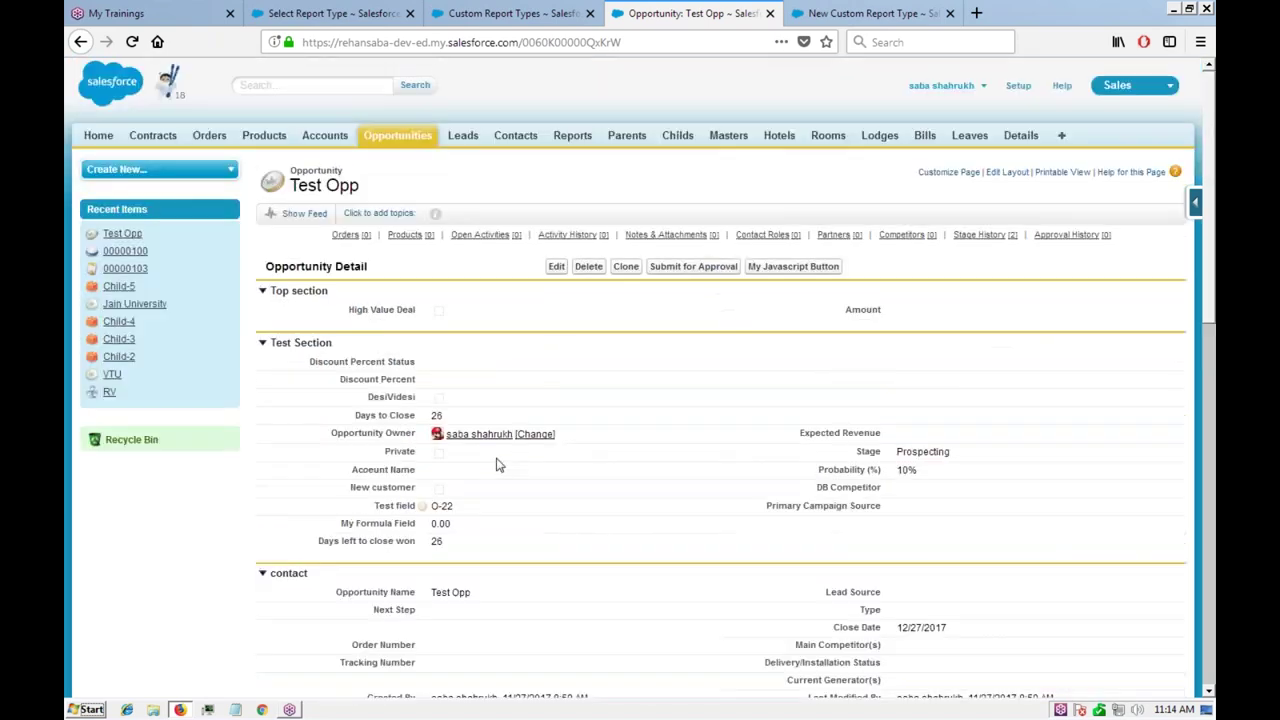
Step: Edit the opportunity page layout and add the Cases related list between Orders and Products
{"action": "left_click", "coordinate": [1006, 174]}
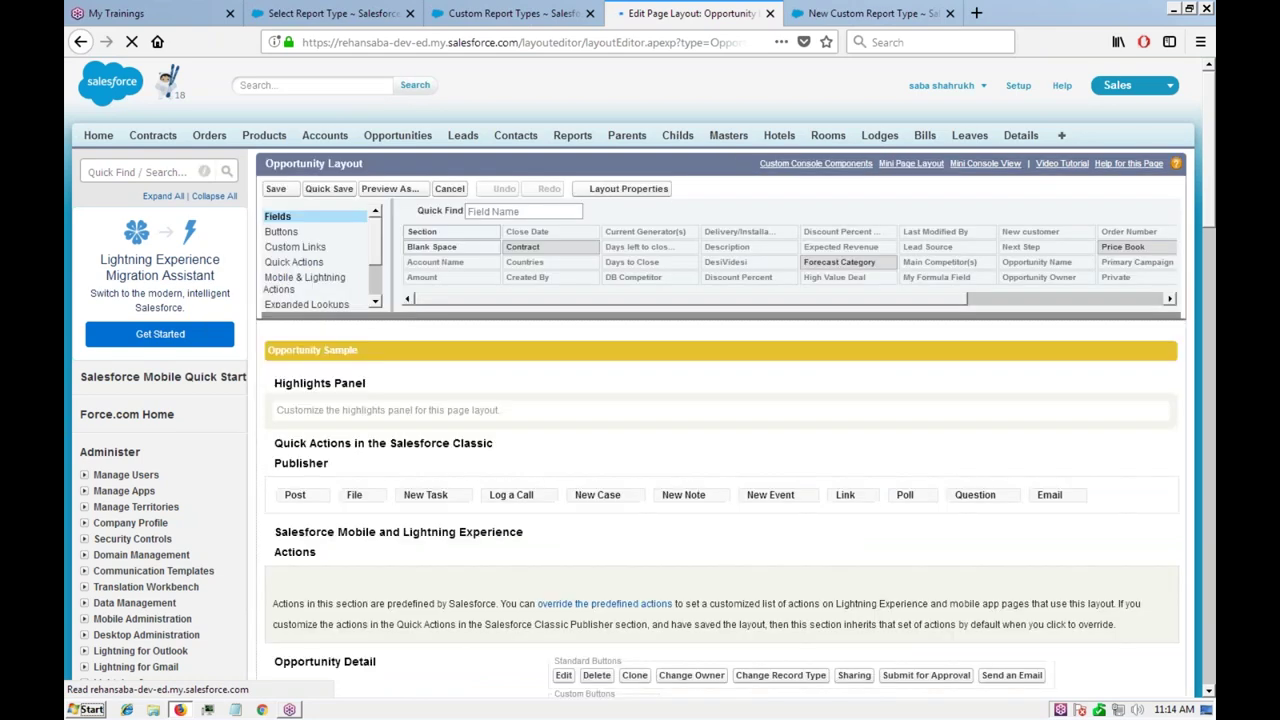
{"action": "scroll", "coordinate": [316, 290], "scroll_direction": "down", "scroll_amount": 1}
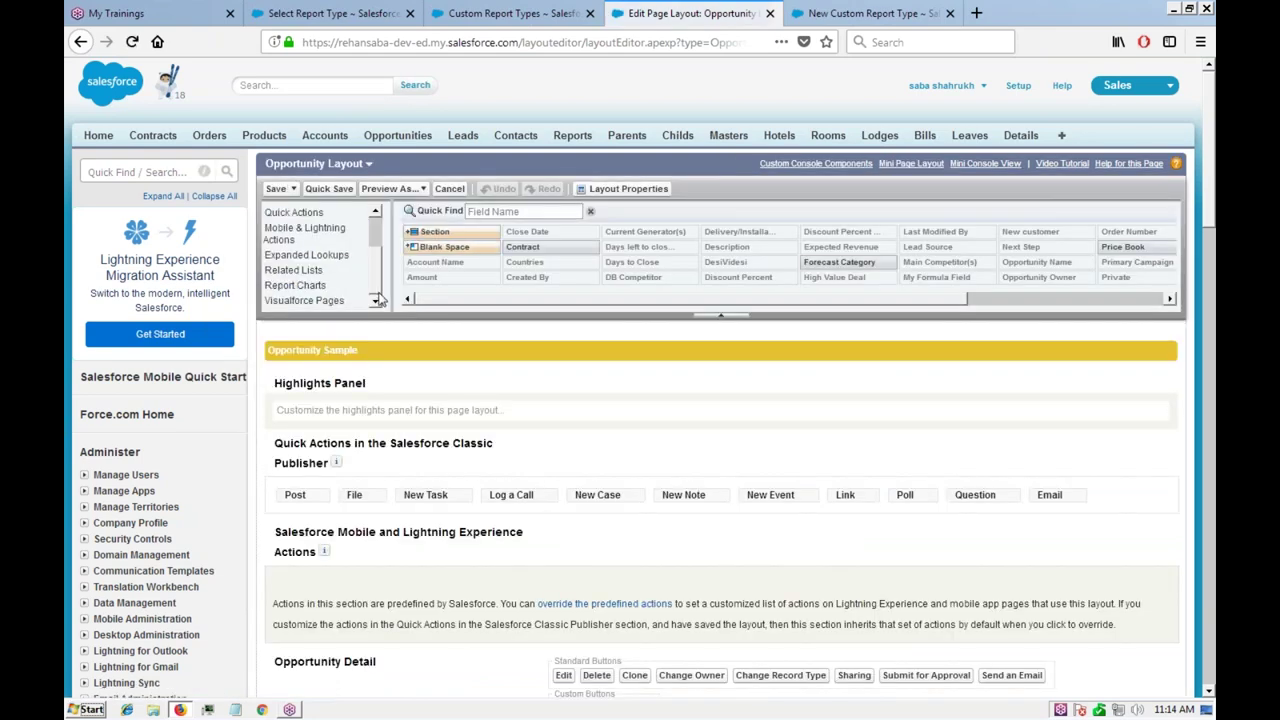
{"action": "left_click", "coordinate": [303, 273]}
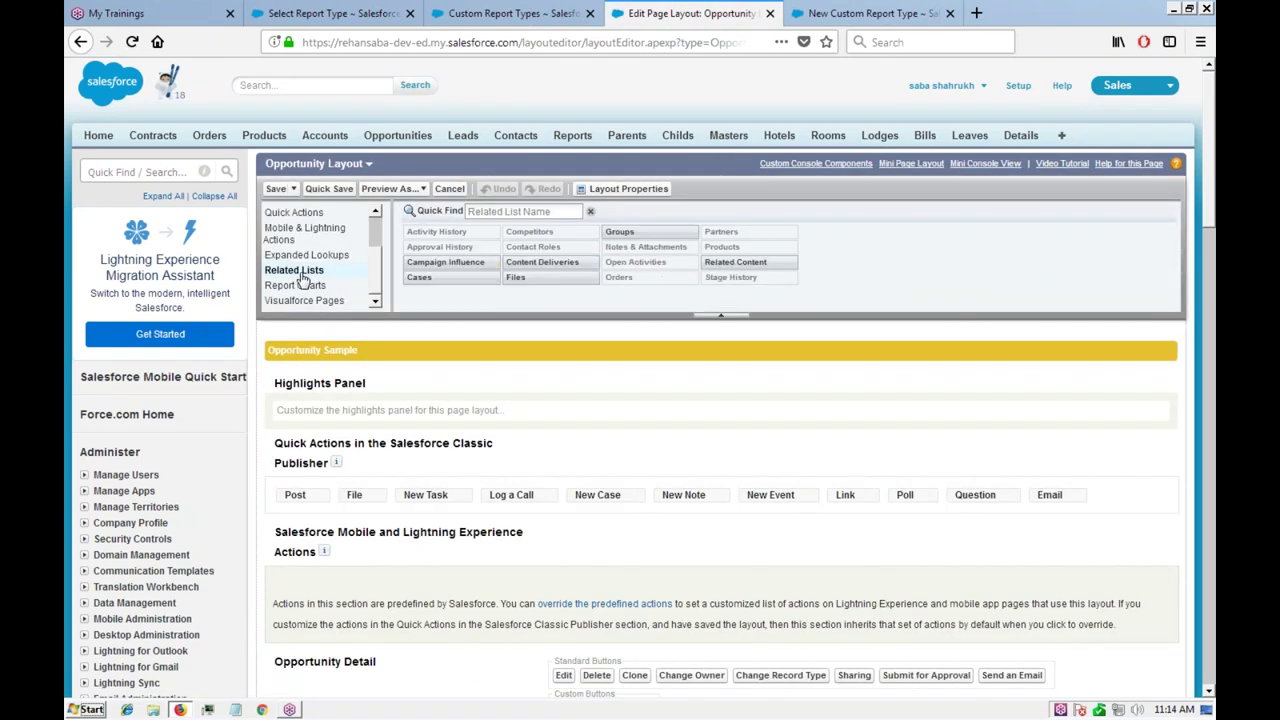
{"action": "scroll", "coordinate": [302, 280], "scroll_direction": "down", "scroll_amount": 10}
{"action": "scroll", "coordinate": [303, 280], "scroll_direction": "down", "scroll_amount": 3}
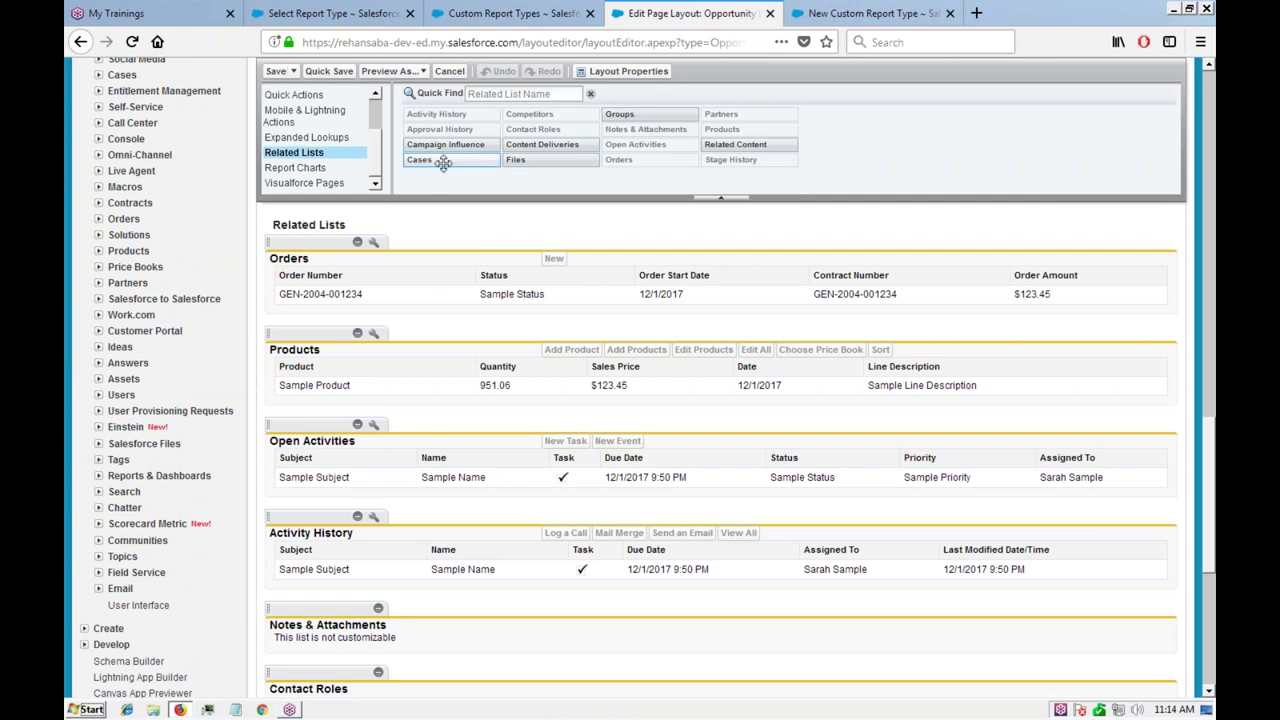
{"action": "left_click_drag", "start_coordinate": [444, 163], "coordinate": [345, 397]}
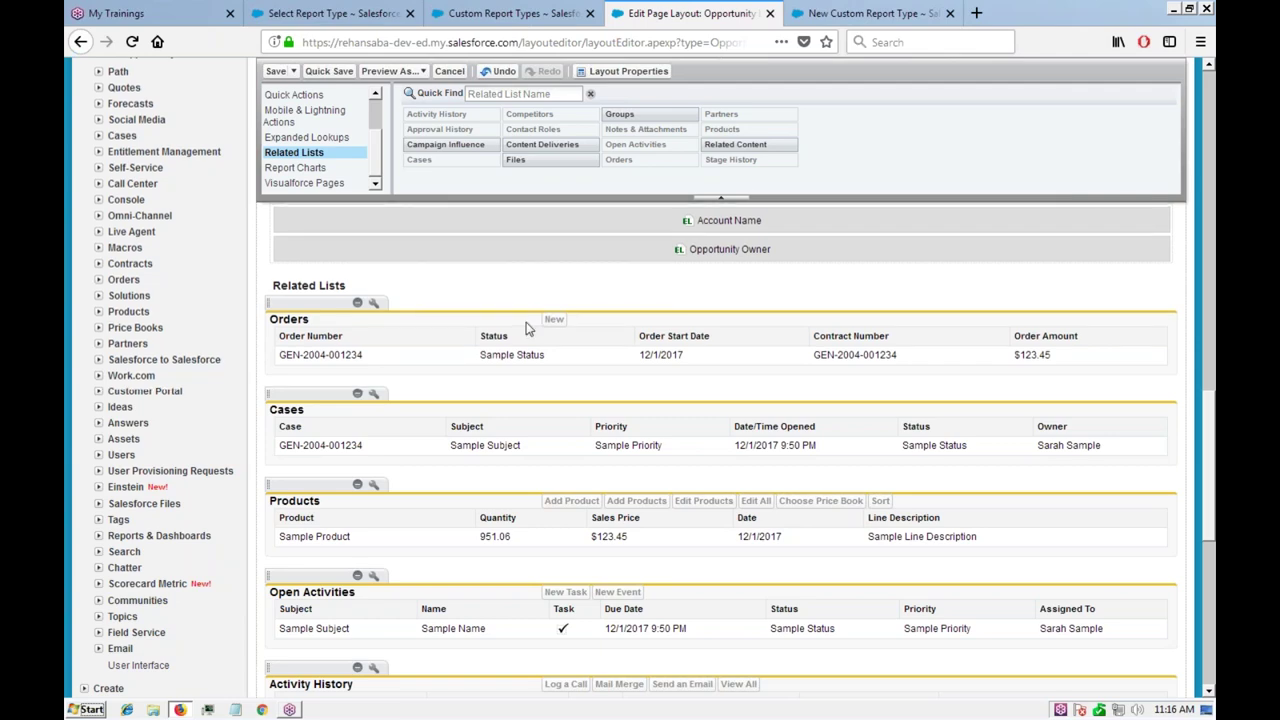
Step: Save the opportunity page layout and overwrite users' personal related list customizations
{"action": "scroll", "coordinate": [528, 328], "scroll_direction": "up", "scroll_amount": 2}
{"action": "scroll", "coordinate": [512, 356], "scroll_direction": "up", "scroll_amount": 1}
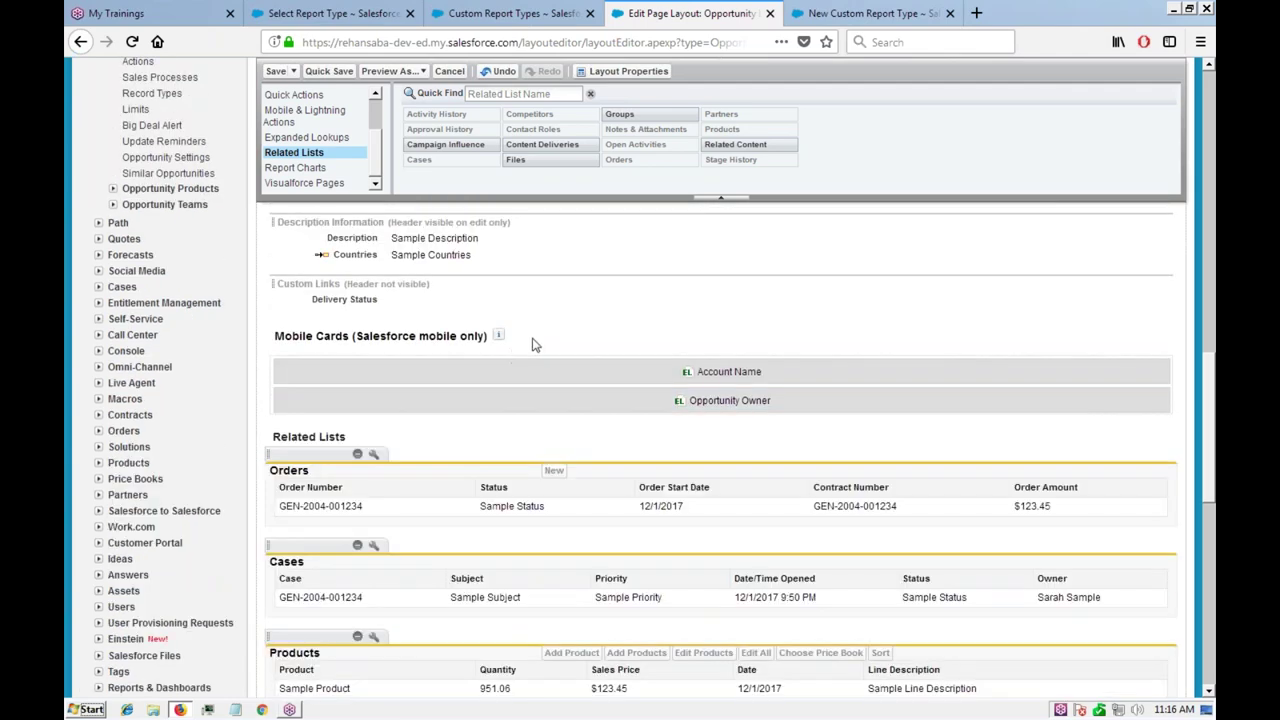
{"action": "scroll", "coordinate": [535, 345], "scroll_direction": "down", "scroll_amount": 2}
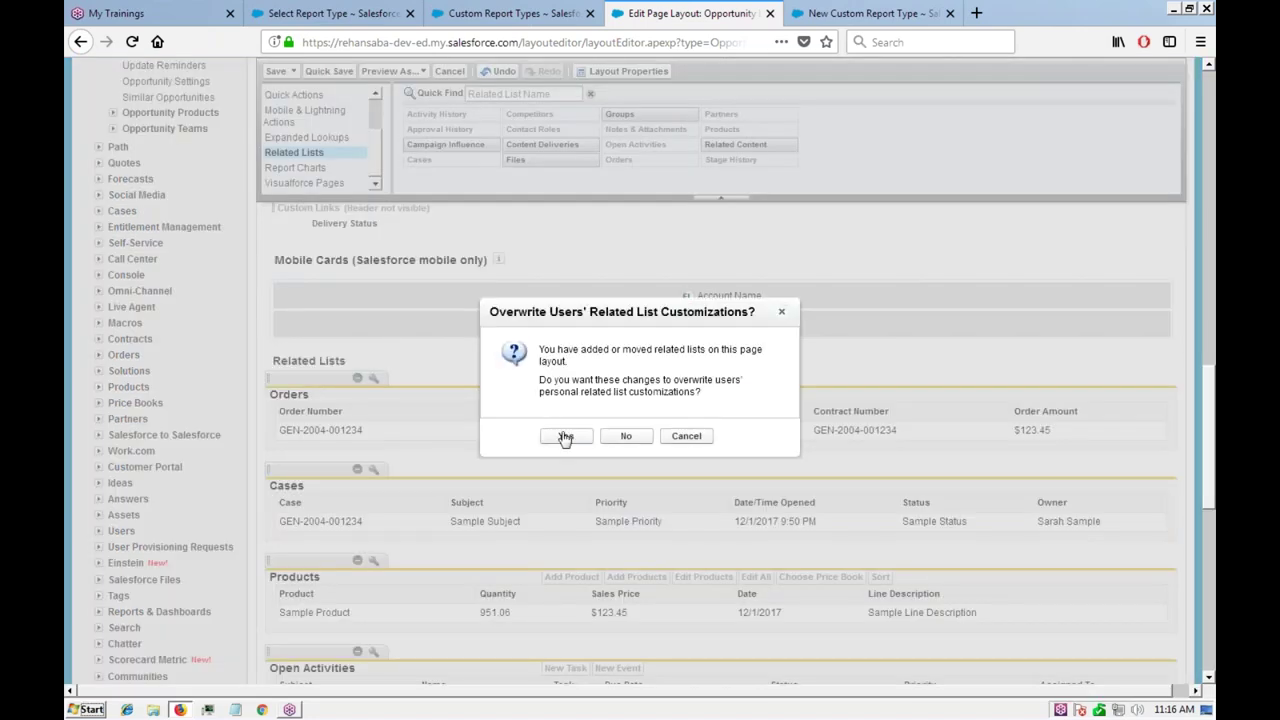
{"action": "left_click", "coordinate": [563, 433]}
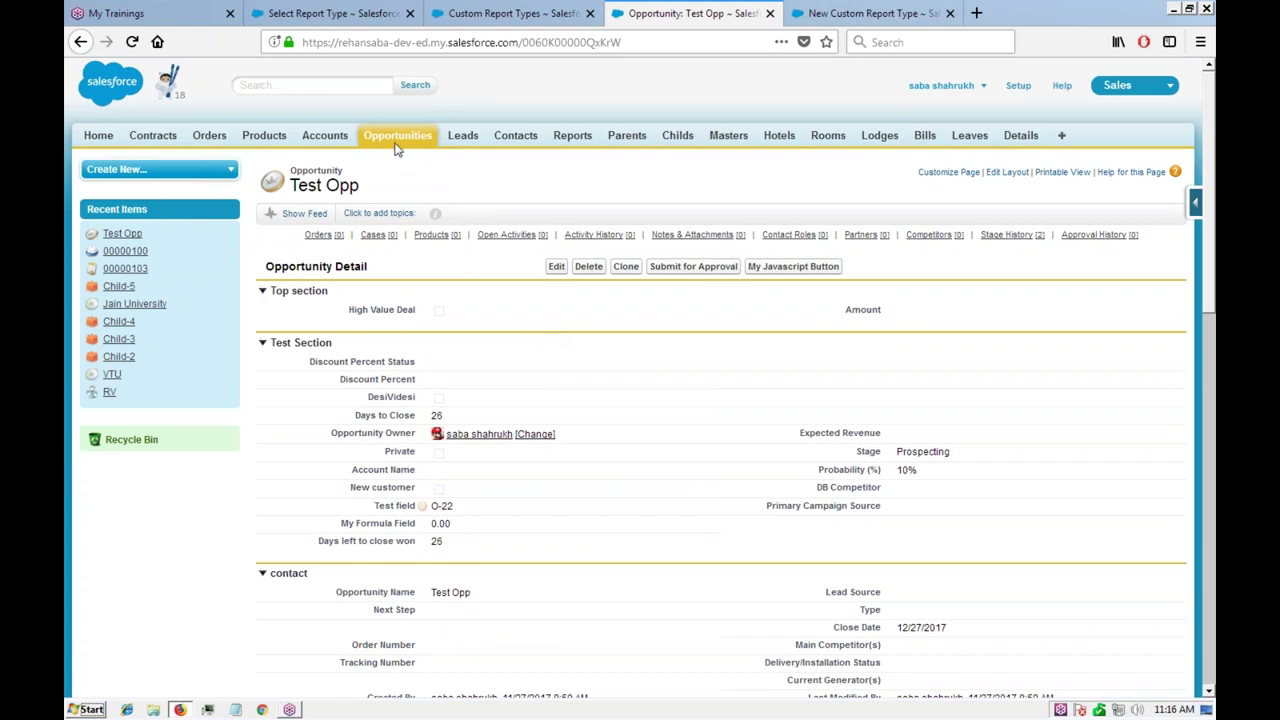
Step: Check the Cases related list and the other related lists on the Test Opp record
{"action": "scroll", "coordinate": [603, 363], "scroll_direction": "down", "scroll_amount": 6}
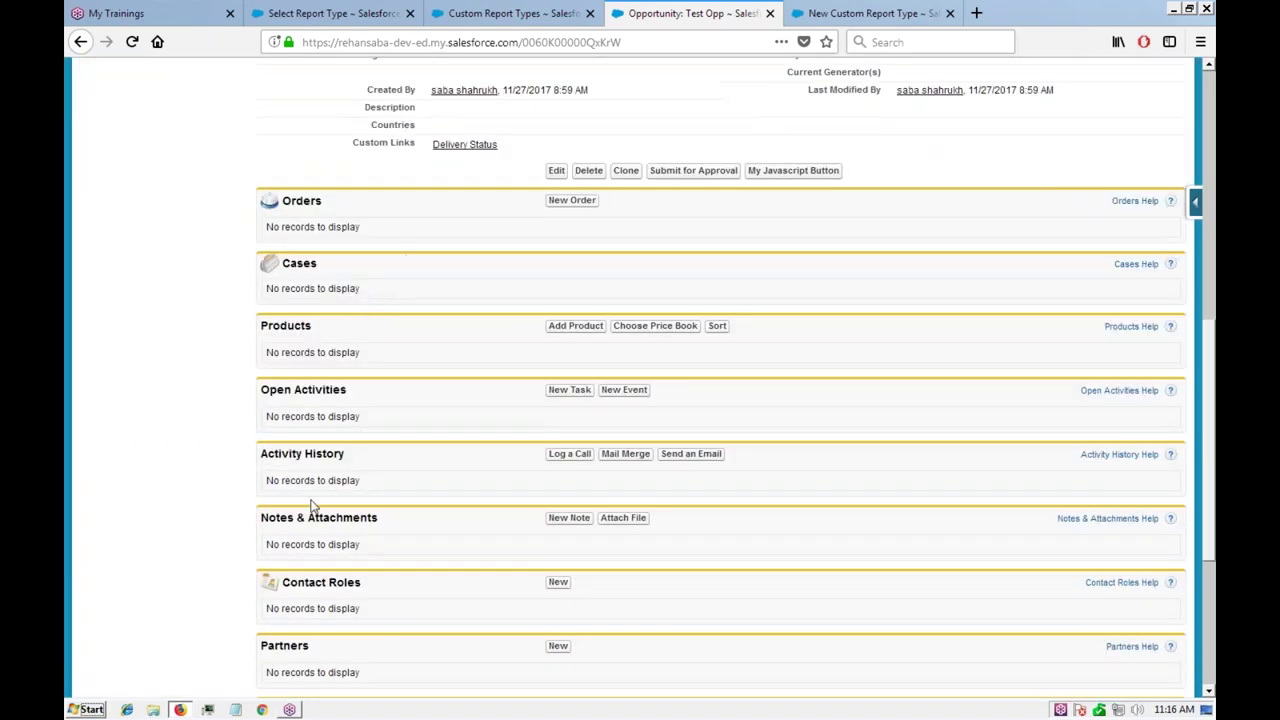
{"action": "scroll", "coordinate": [322, 430], "scroll_direction": "up", "scroll_amount": 2}
{"action": "scroll", "coordinate": [322, 430], "scroll_direction": "up", "scroll_amount": 2}
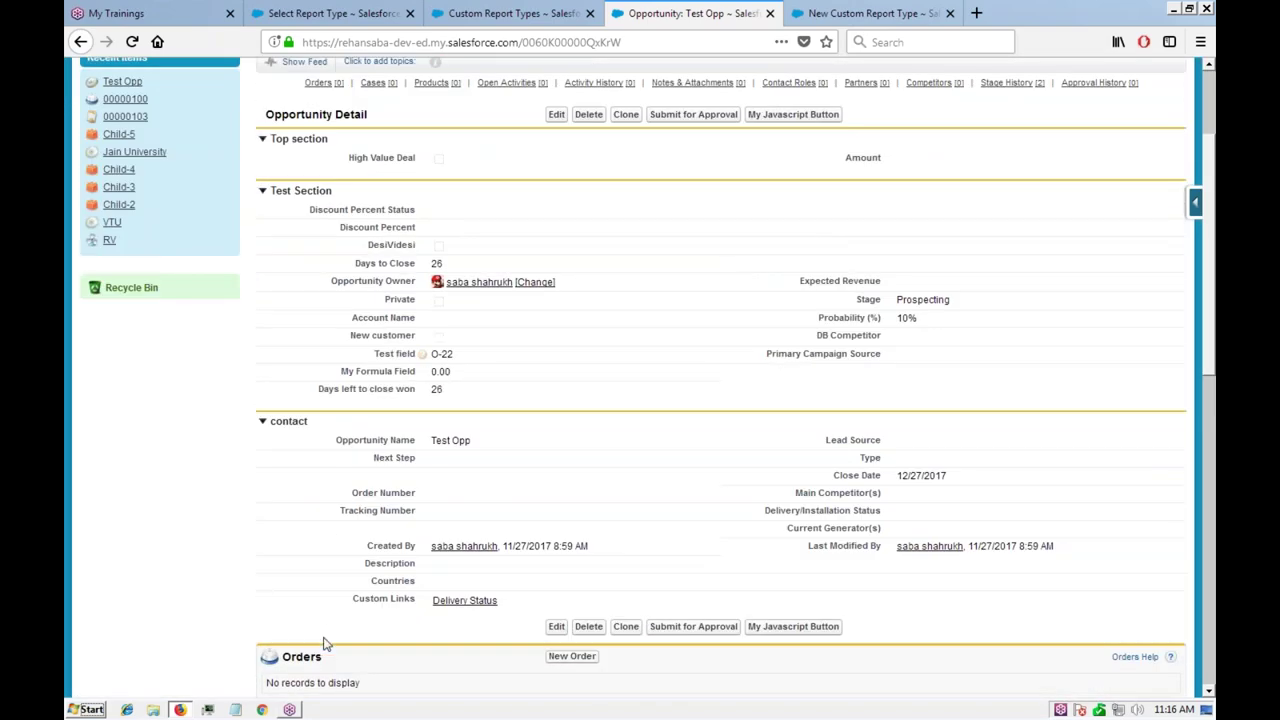
{"action": "scroll", "coordinate": [368, 333], "scroll_direction": "up", "scroll_amount": 2}
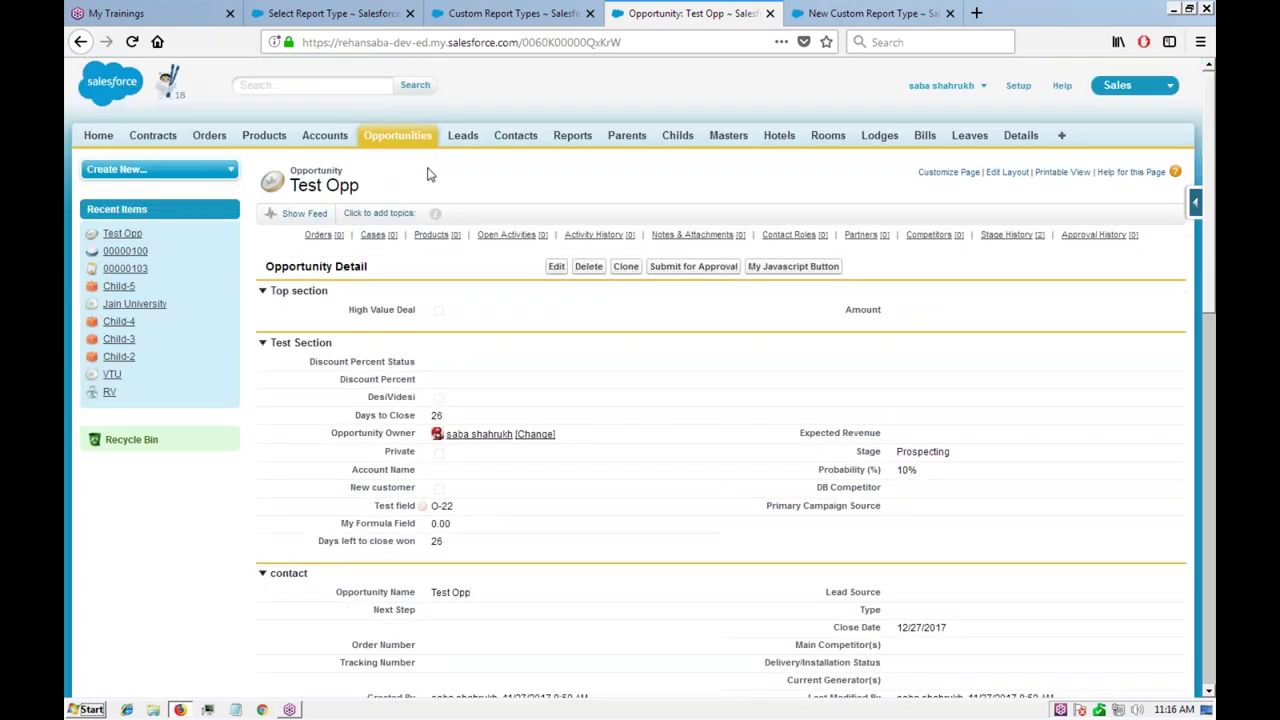
Step: Compare the report type selection page, the New Custom Report Type form and the custom report types introduction
{"action": "left_click", "coordinate": [510, 16]}
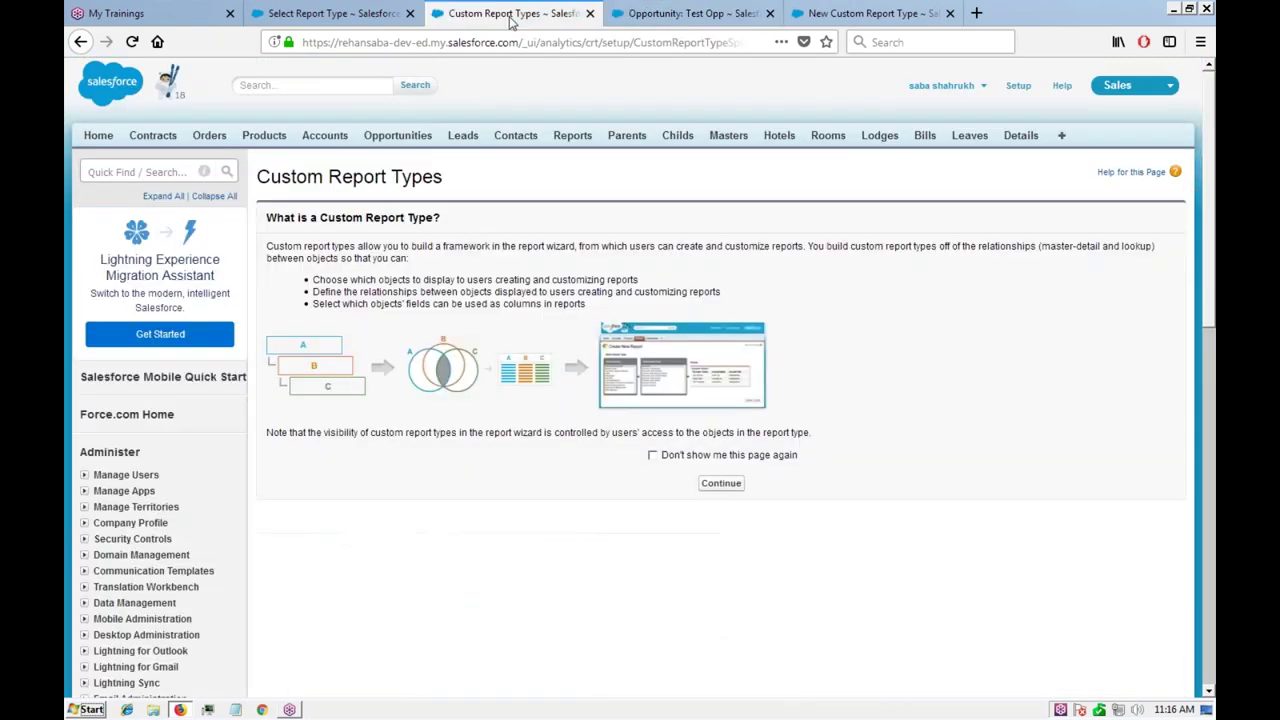
{"action": "left_click", "coordinate": [336, 14]}
{"action": "left_click", "coordinate": [833, 13]}
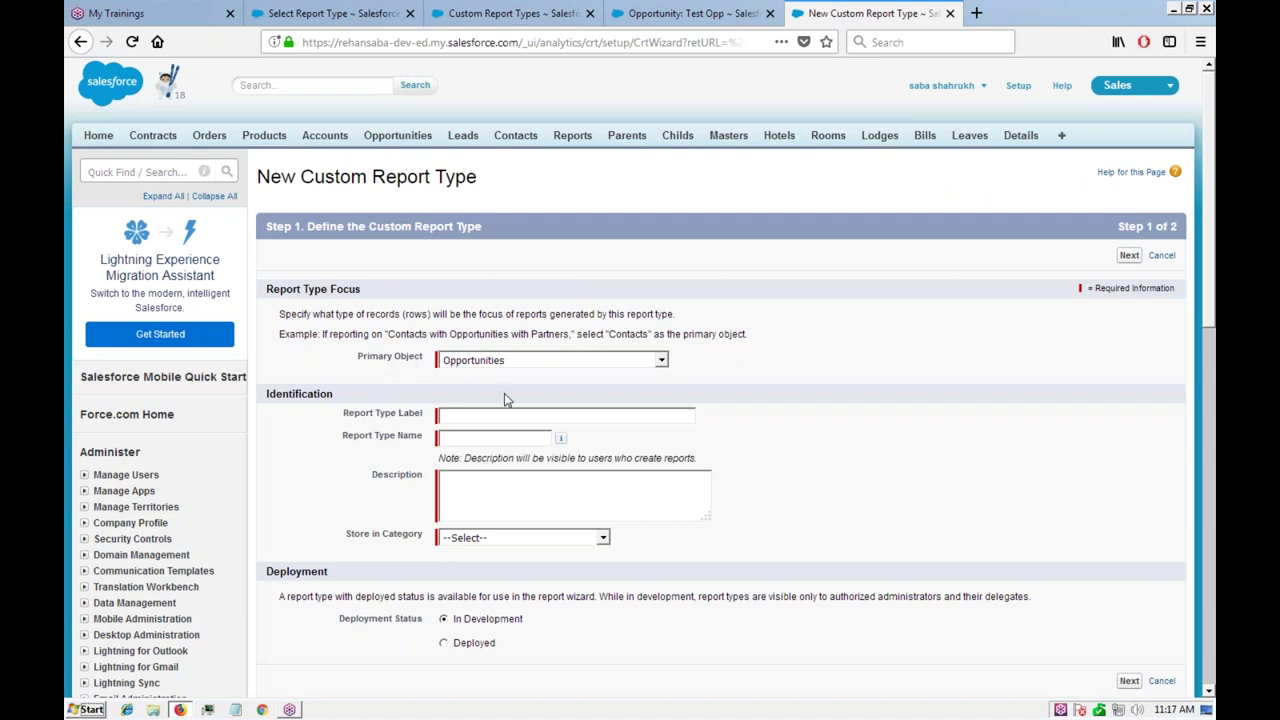
{"action": "left_click", "coordinate": [330, 13]}
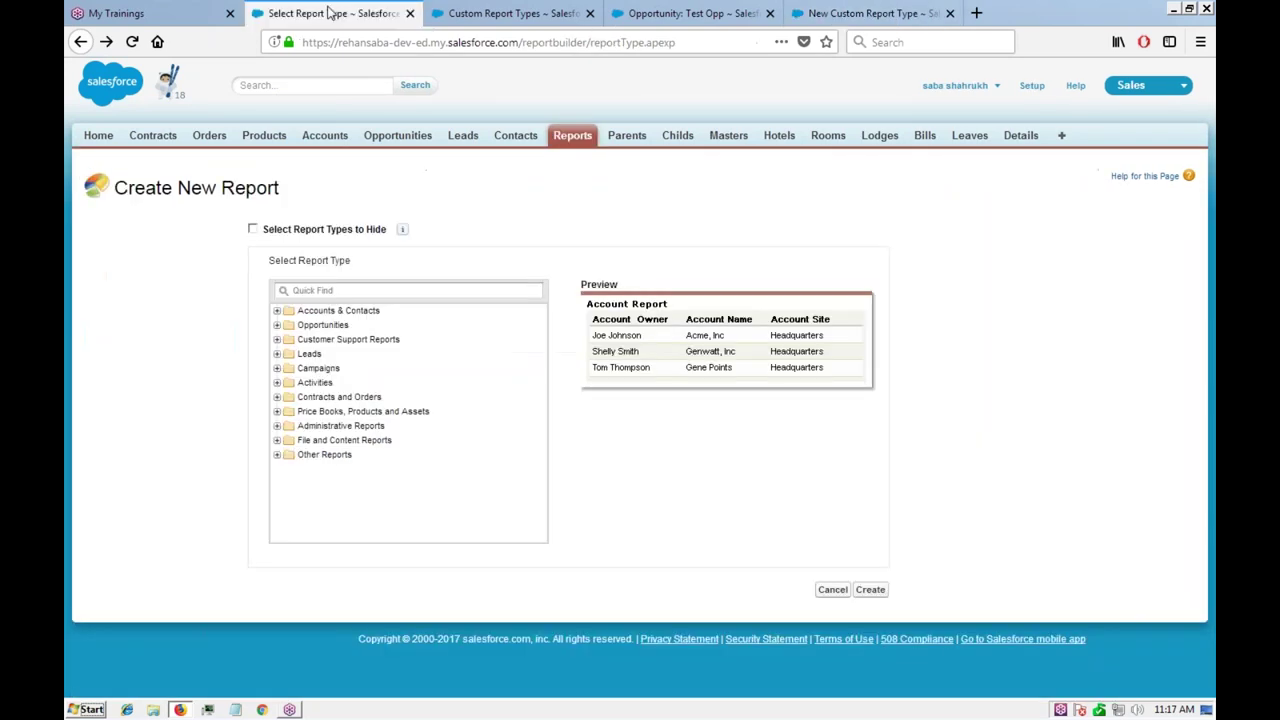
{"action": "left_click", "coordinate": [496, 16]}
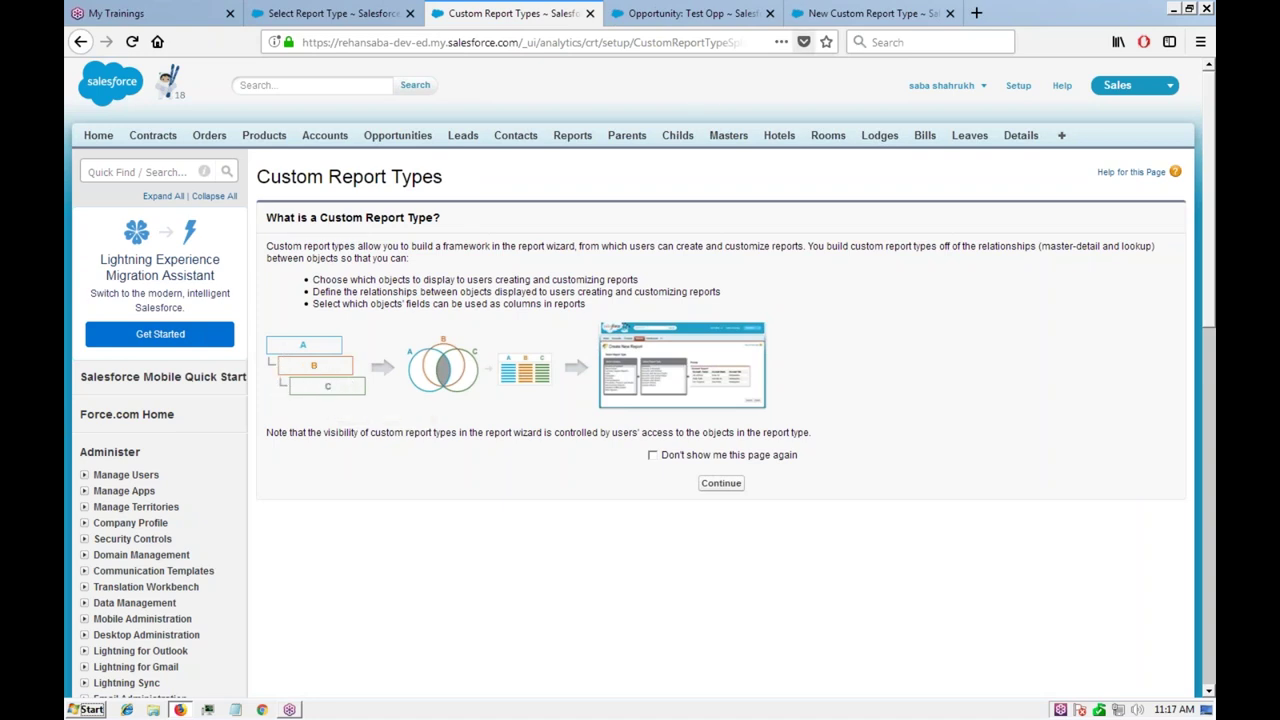
Step: Label the new custom report type "Opportunity hierarchy report" and enter the description "Opportunity report along with its children objects"
{"action": "left_click", "coordinate": [860, 16]}
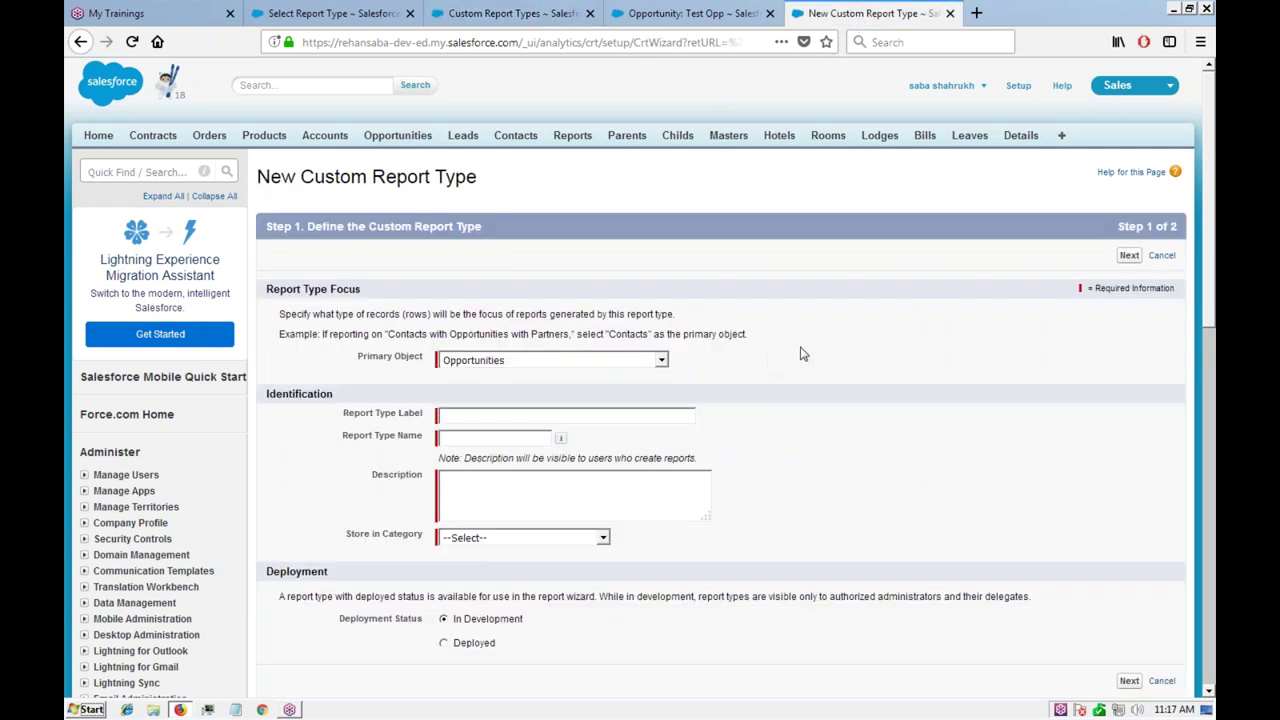
{"action": "scroll", "coordinate": [413, 376], "scroll_direction": "down", "scroll_amount": 1}
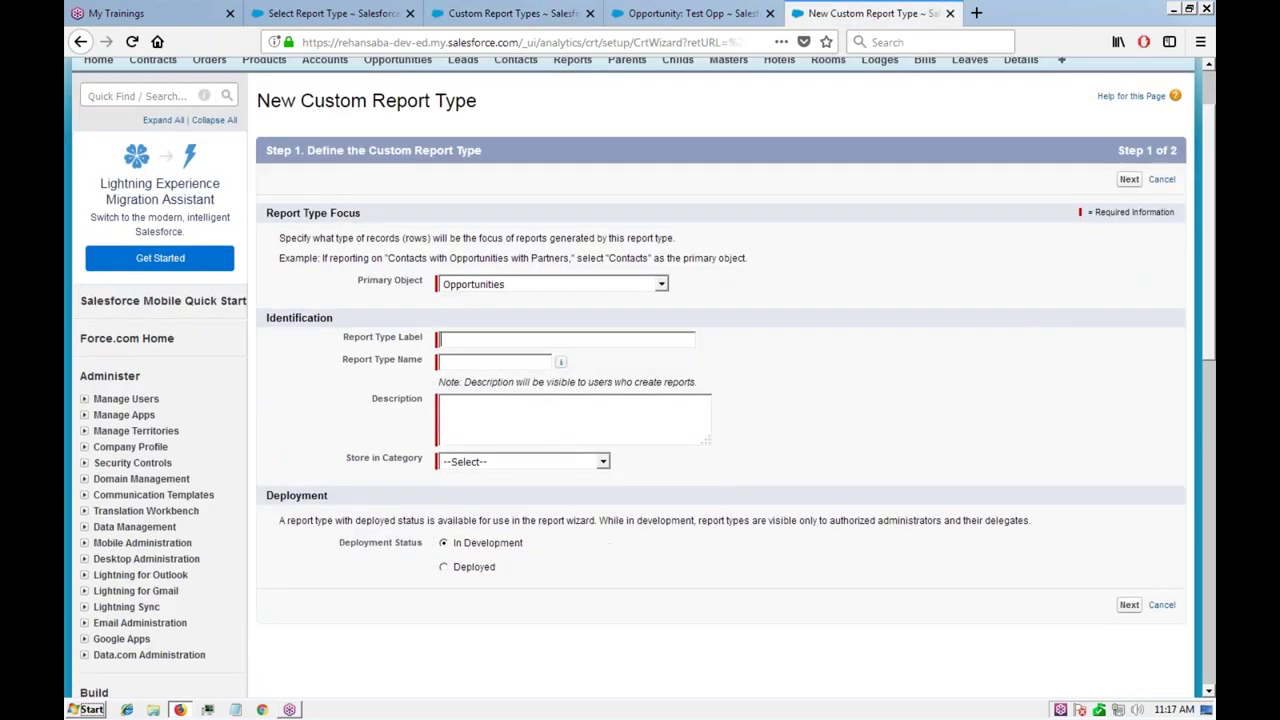
{"action": "type", "text": "pportunity hierarchy report"}
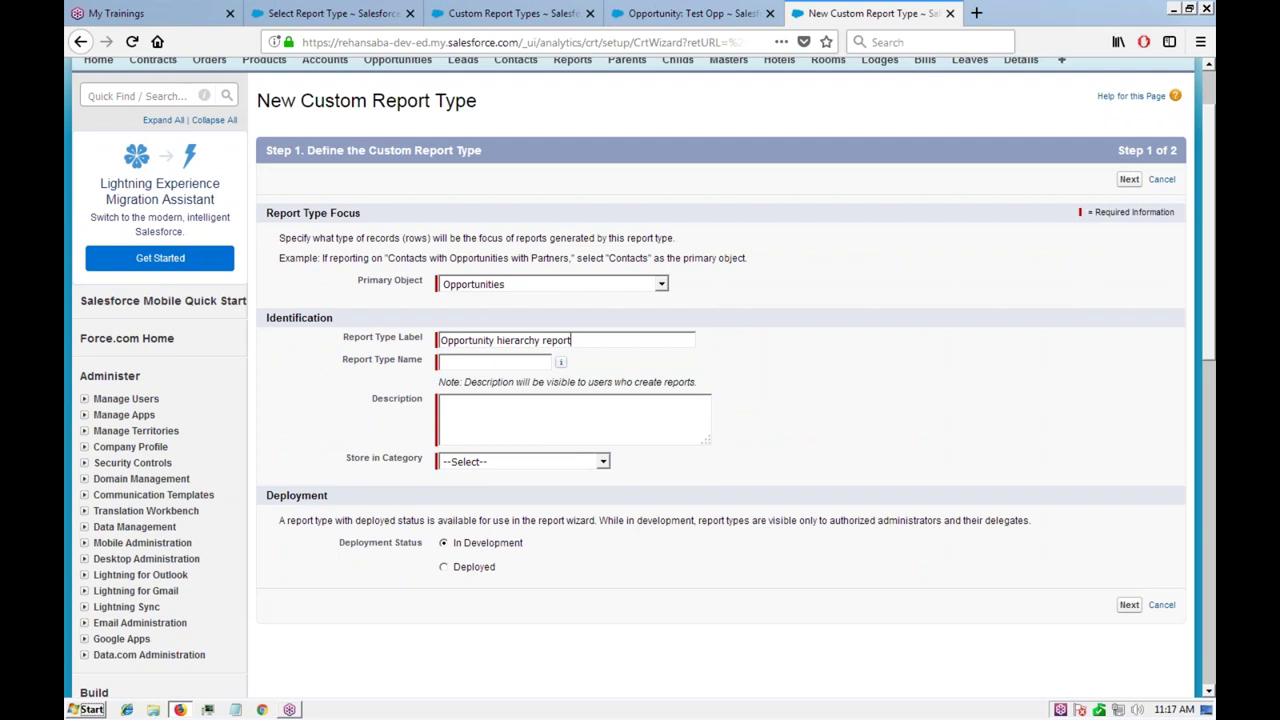
{"action": "left_click", "coordinate": [470, 361]}
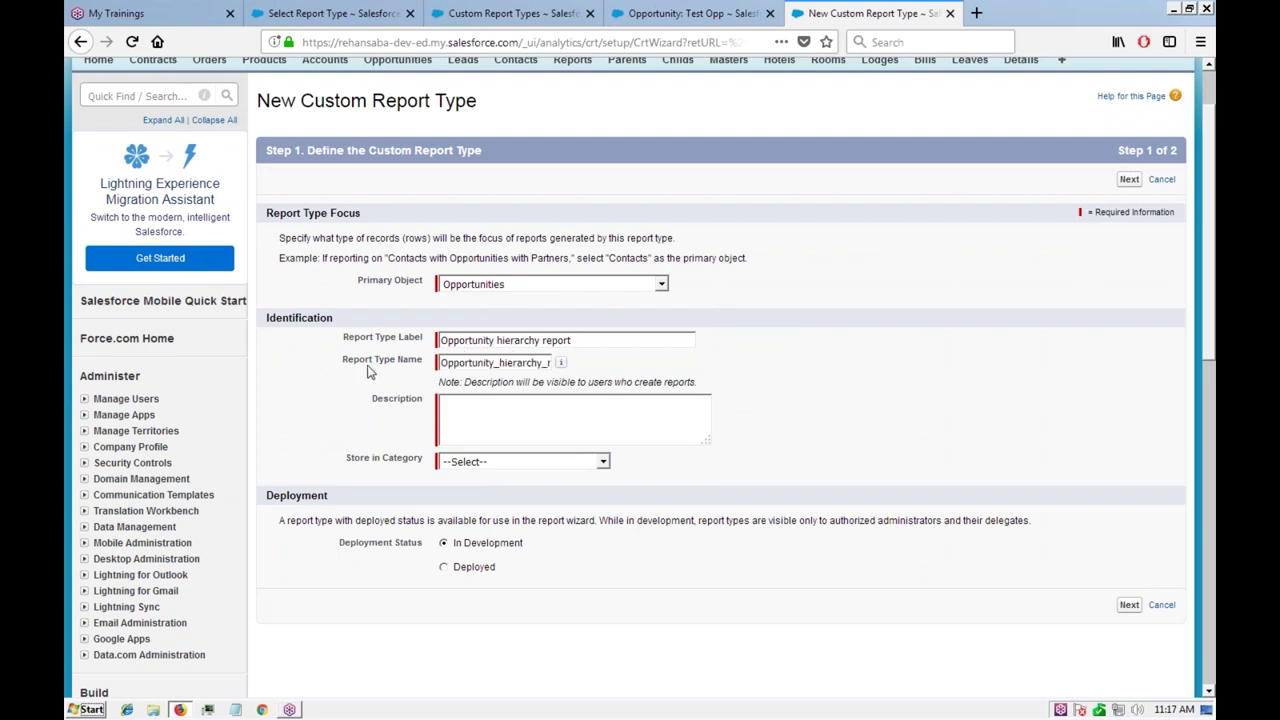
{"action": "left_click", "coordinate": [460, 415]}
{"action": "type", "text": "Opportunity report along with its childrem"}
{"action": "type", "text": " objects"}
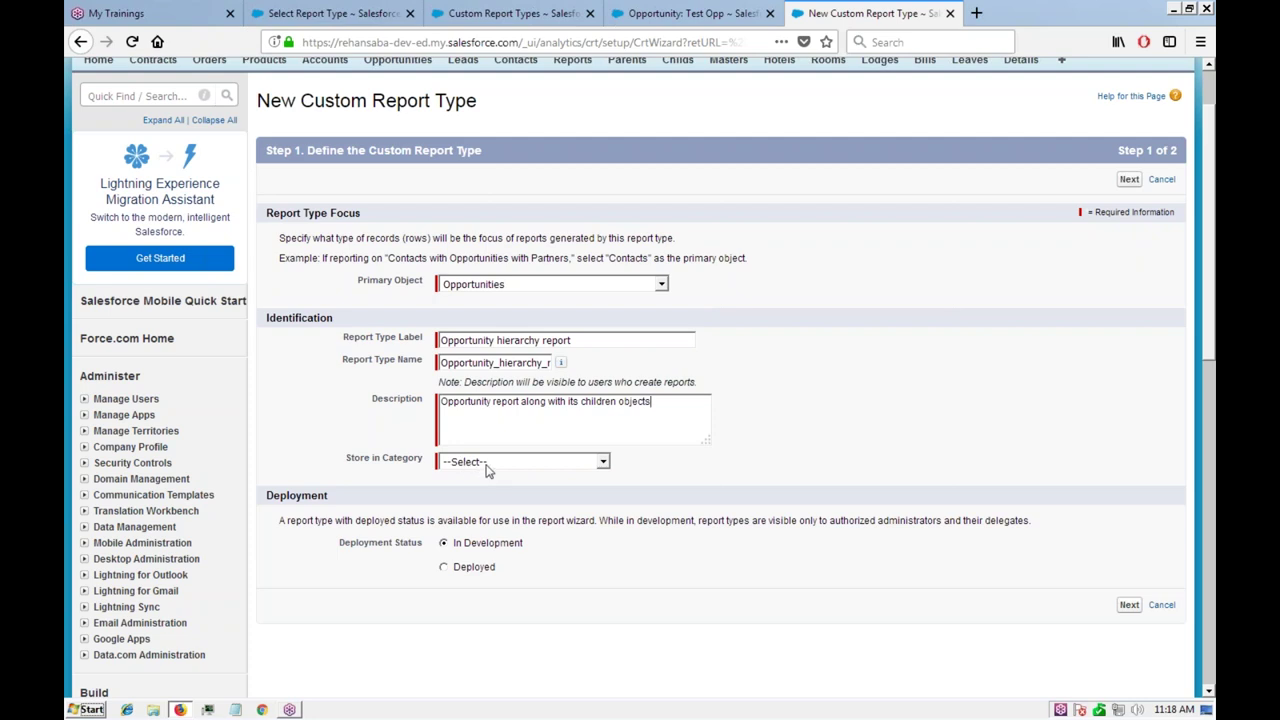
Step: Look through the Store in Category choices, then examine the Opportunities and Accounts & Contacts folders on the Create New Report page
{"action": "left_click", "coordinate": [489, 467]}
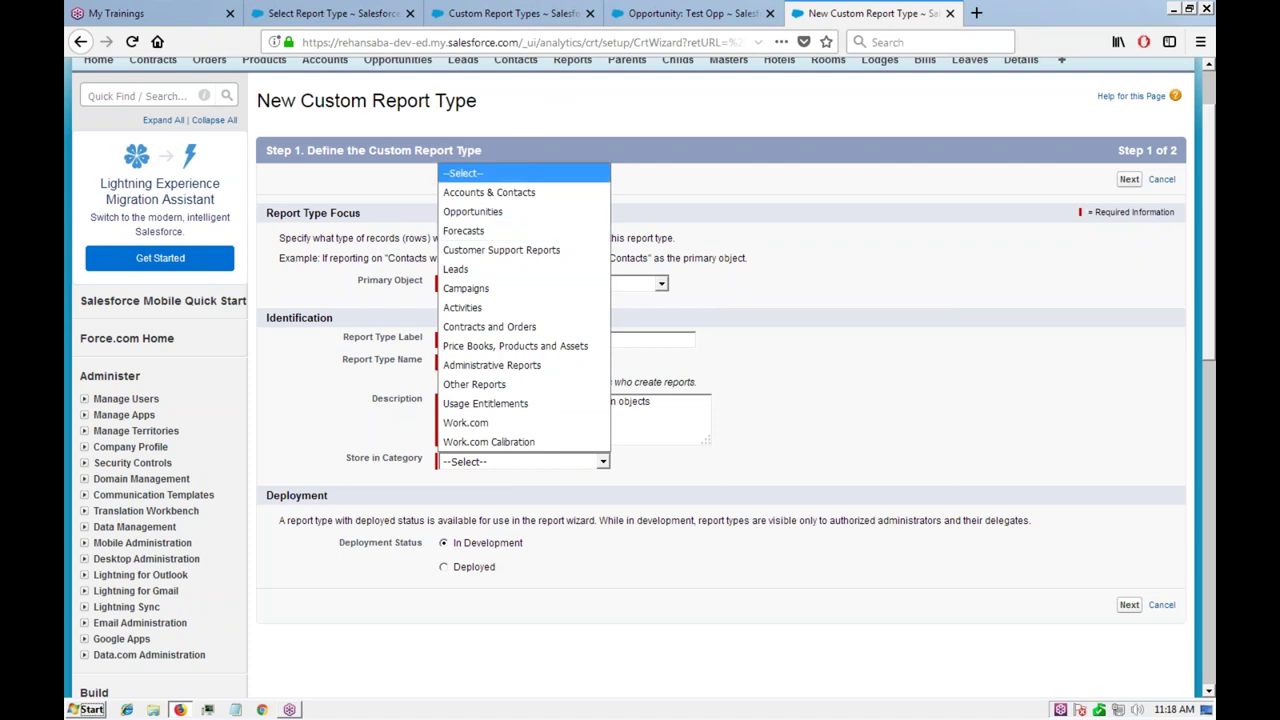
{"action": "left_click", "coordinate": [518, 16]}
{"action": "left_click", "coordinate": [340, 15]}
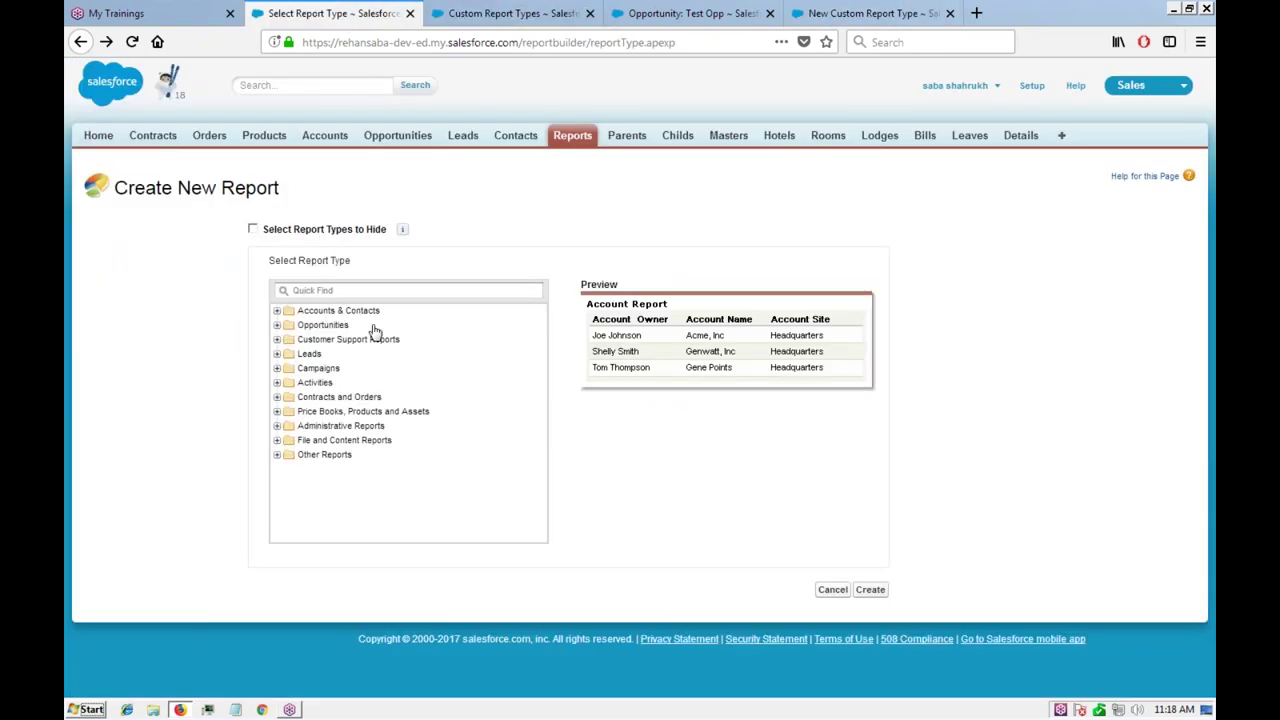
{"action": "left_click", "coordinate": [279, 327]}
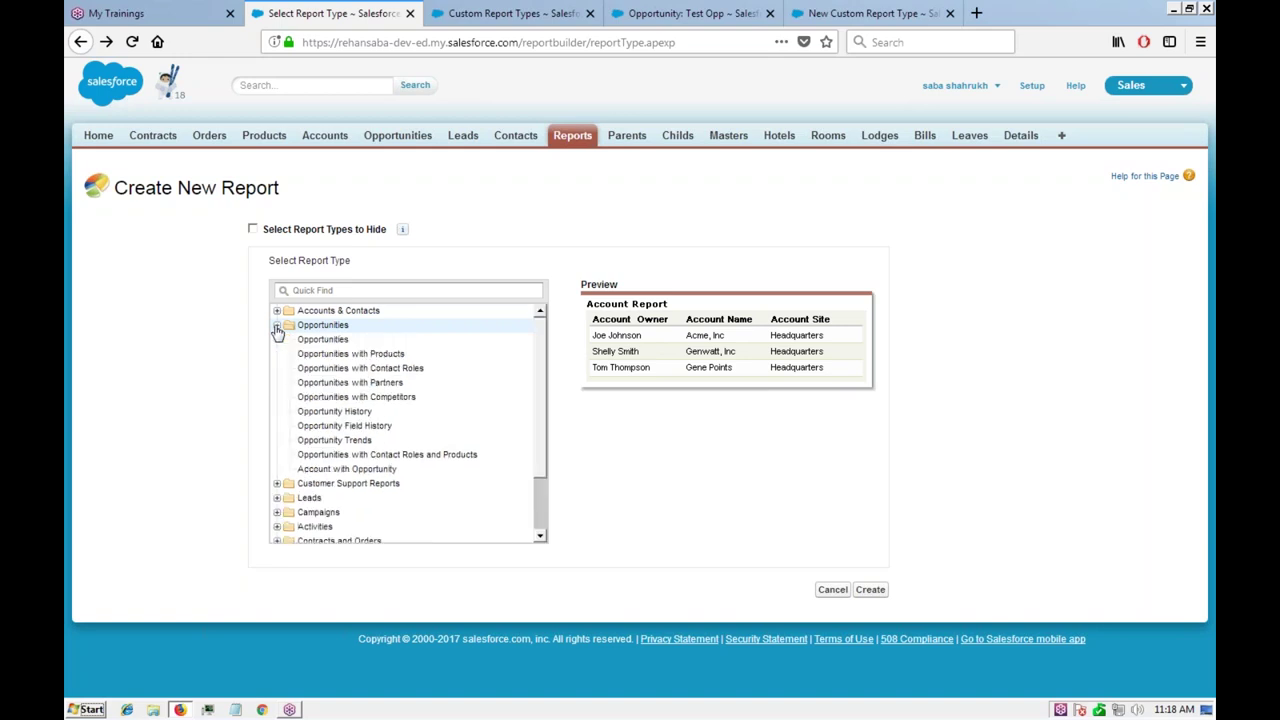
{"action": "left_click", "coordinate": [278, 312]}
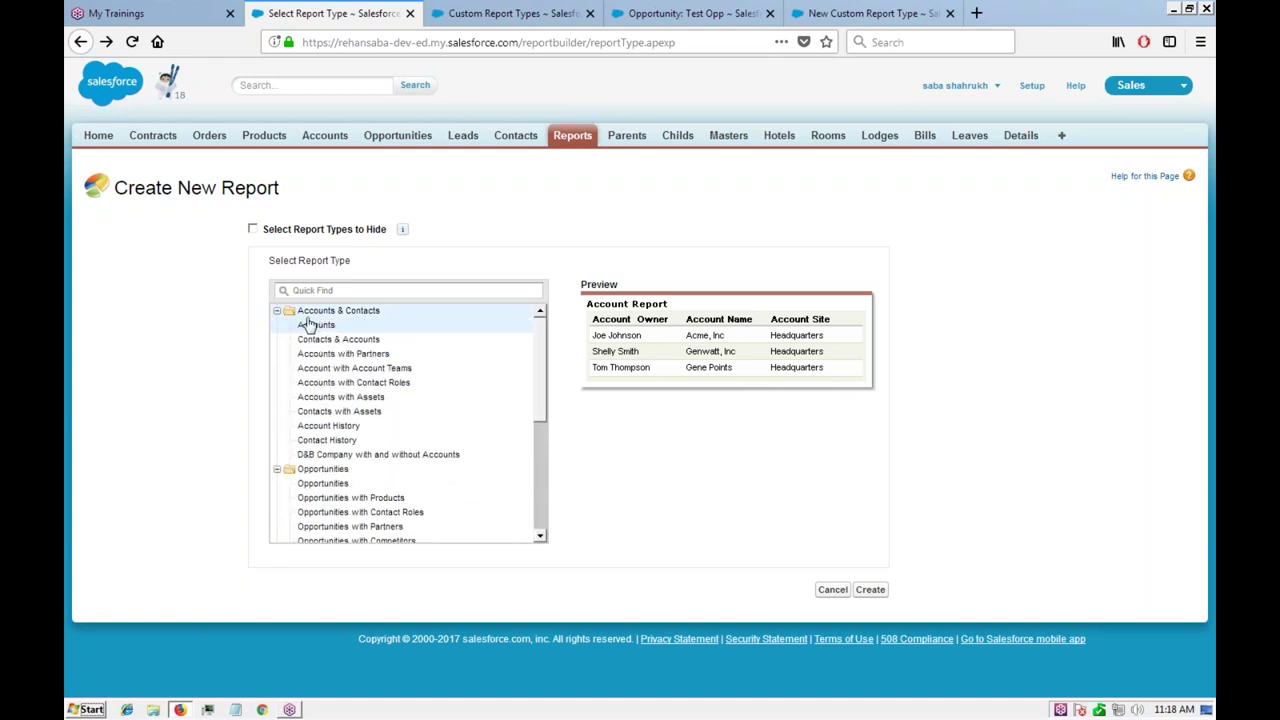
{"action": "left_click", "coordinate": [278, 312]}
{"action": "left_click", "coordinate": [278, 326]}
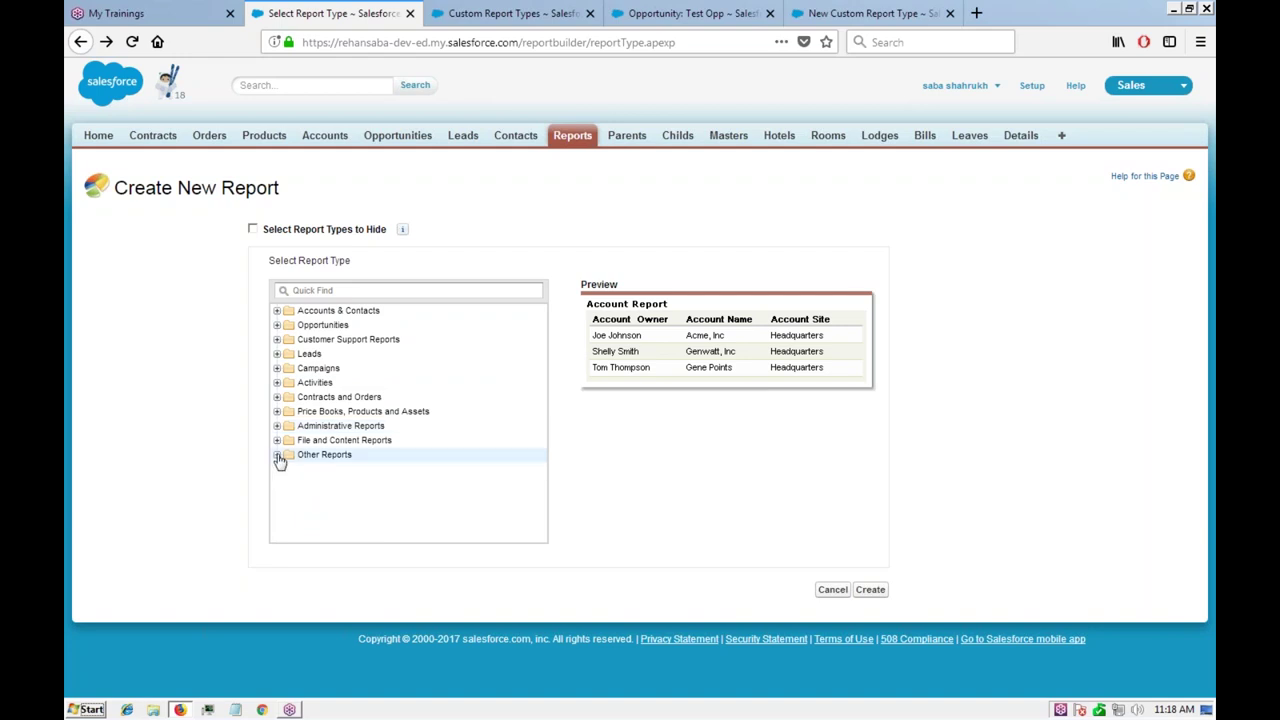
Step: Close the Test Opp record's browser tab and store the new custom report type in the Opportunities category
{"action": "left_click", "coordinate": [510, 13]}
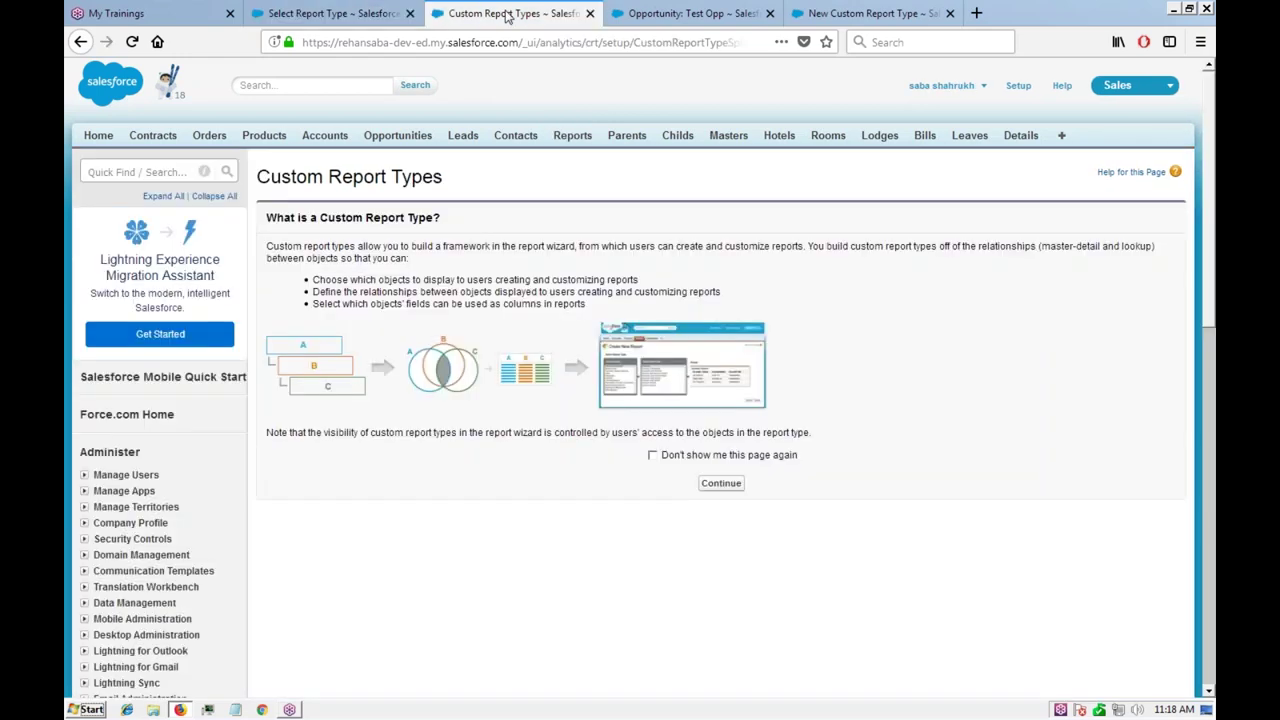
{"action": "left_click", "coordinate": [700, 14]}
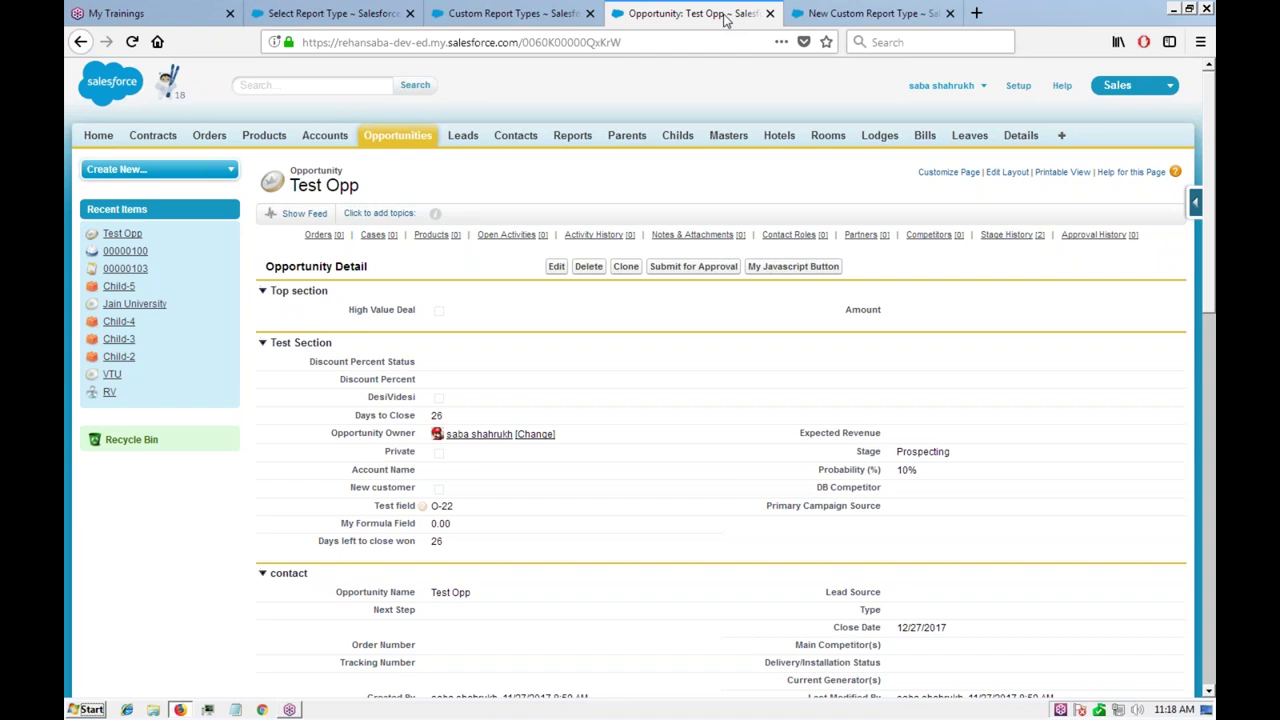
{"action": "middle_click", "coordinate": [725, 20]}
{"action": "left_click", "coordinate": [485, 463]}
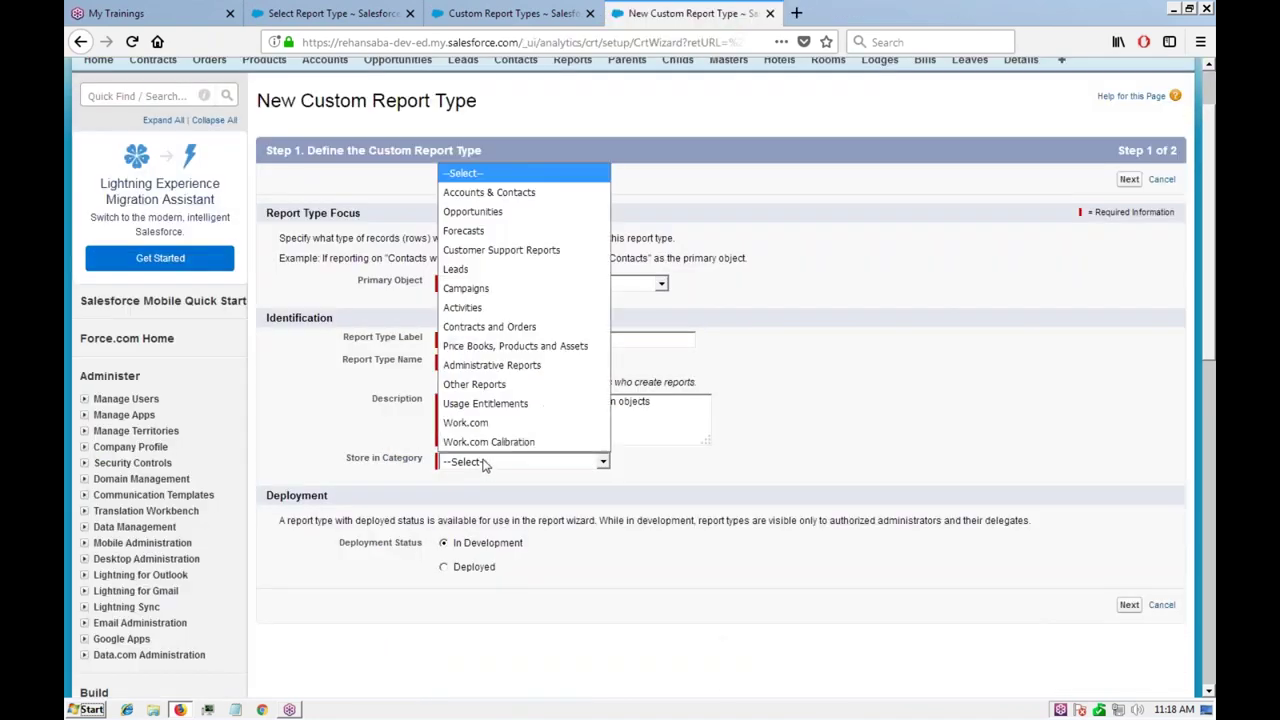
{"action": "left_click", "coordinate": [490, 214]}
Step: Check the report types in the Opportunities folder on the Create New Report page, and return to the custom report type form
{"action": "key", "text": "ctrl+shift+Tab"}
{"action": "key", "text": "ctrl+shift+Tab"}
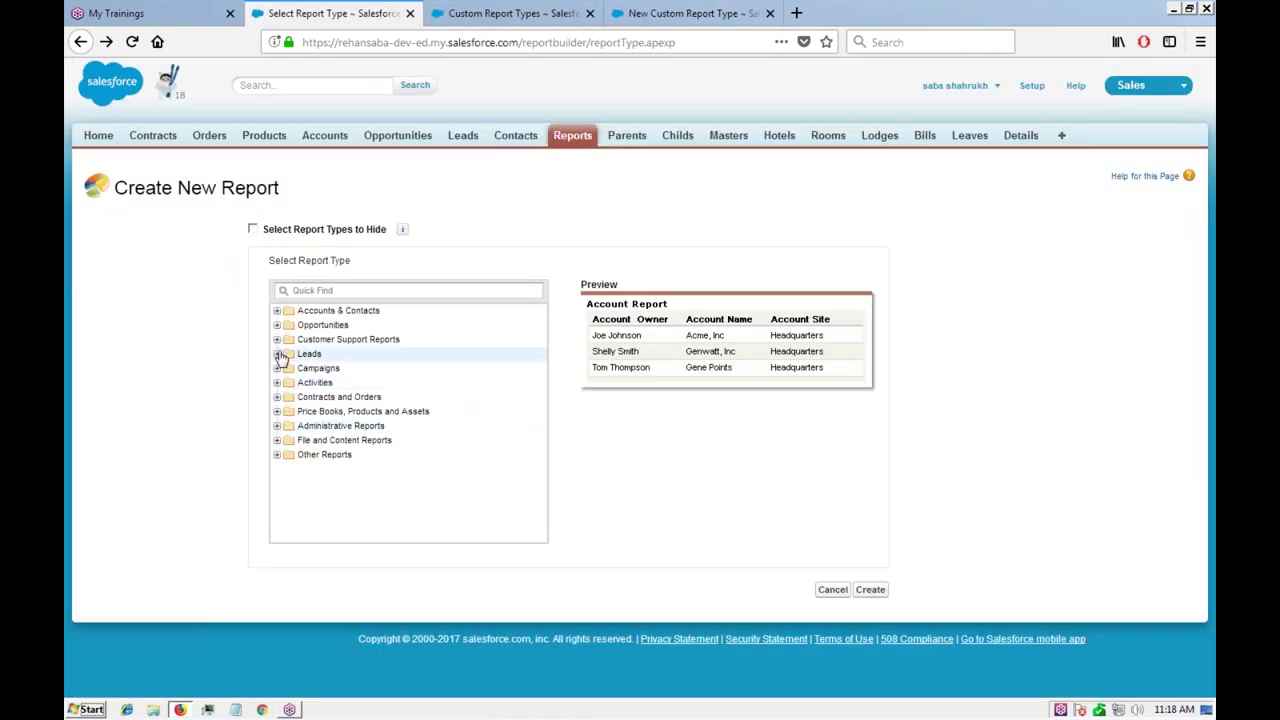
{"action": "left_click", "coordinate": [279, 327]}
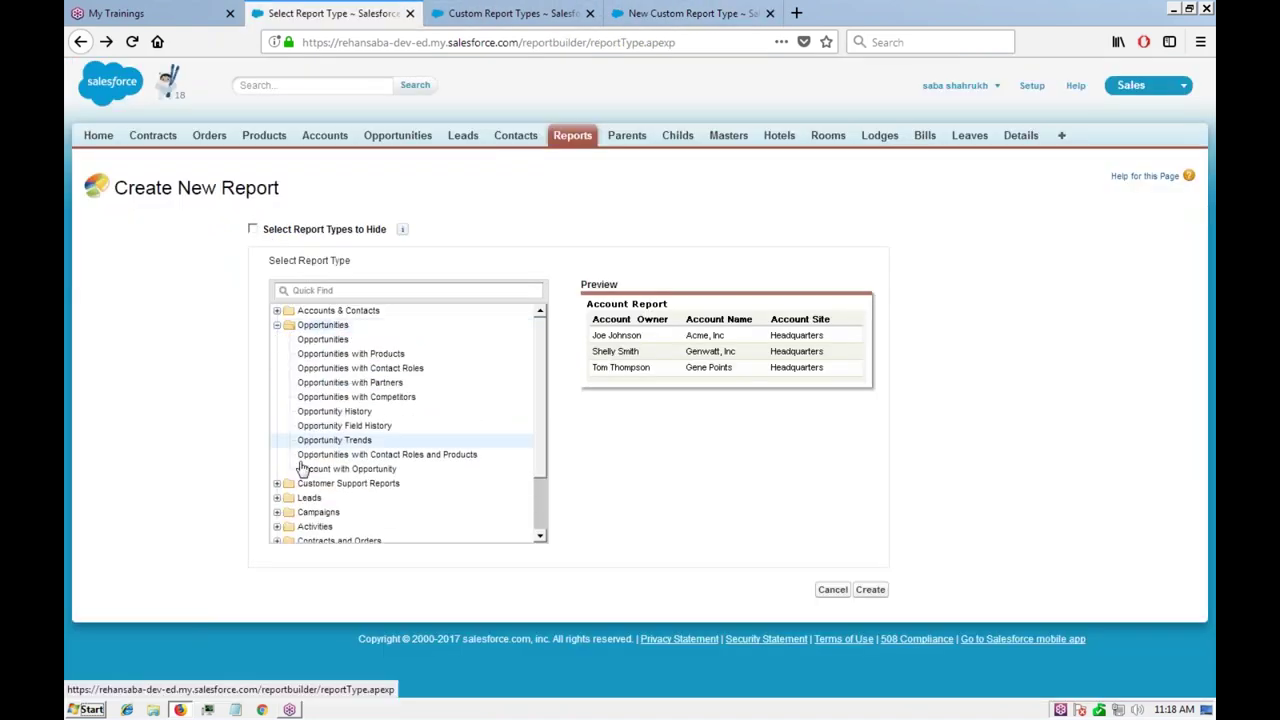
{"action": "left_click", "coordinate": [277, 326]}
{"action": "left_click", "coordinate": [665, 14]}
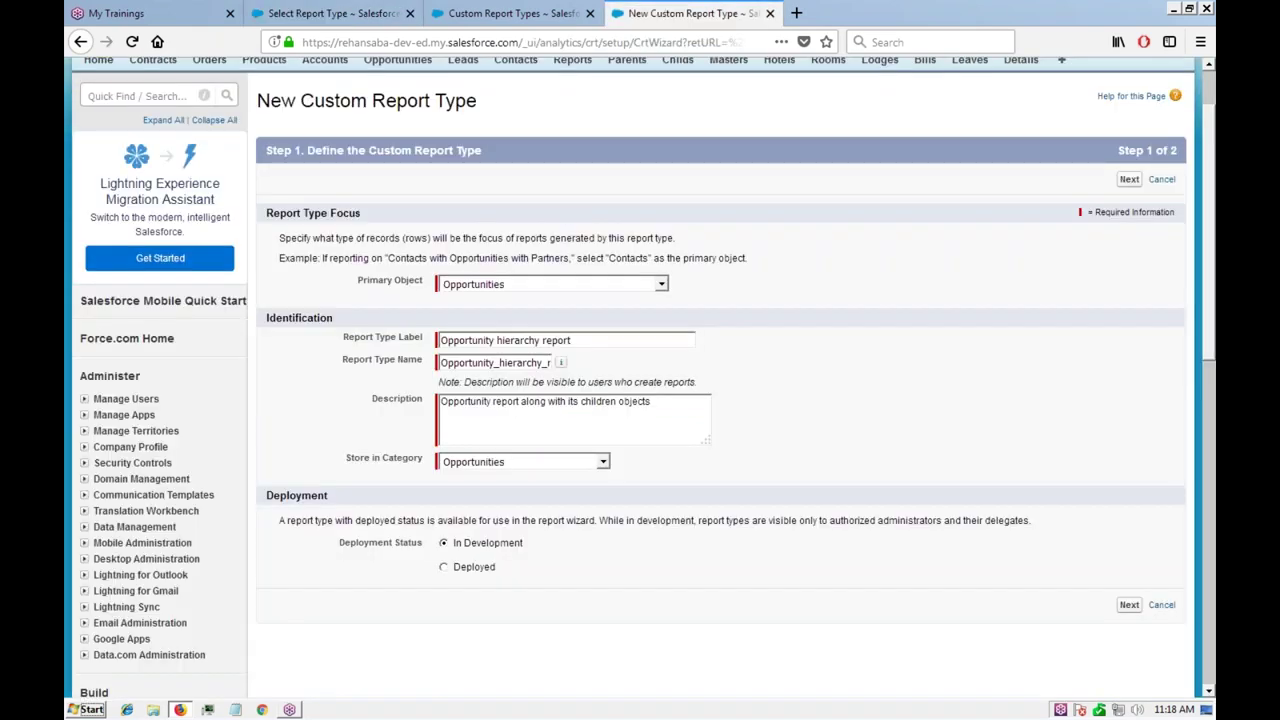
Step: Review the report type definition and continue to defining the report records set, keeping the deployment status as In Development
{"action": "scroll", "coordinate": [846, 360], "scroll_direction": "down", "scroll_amount": 3}
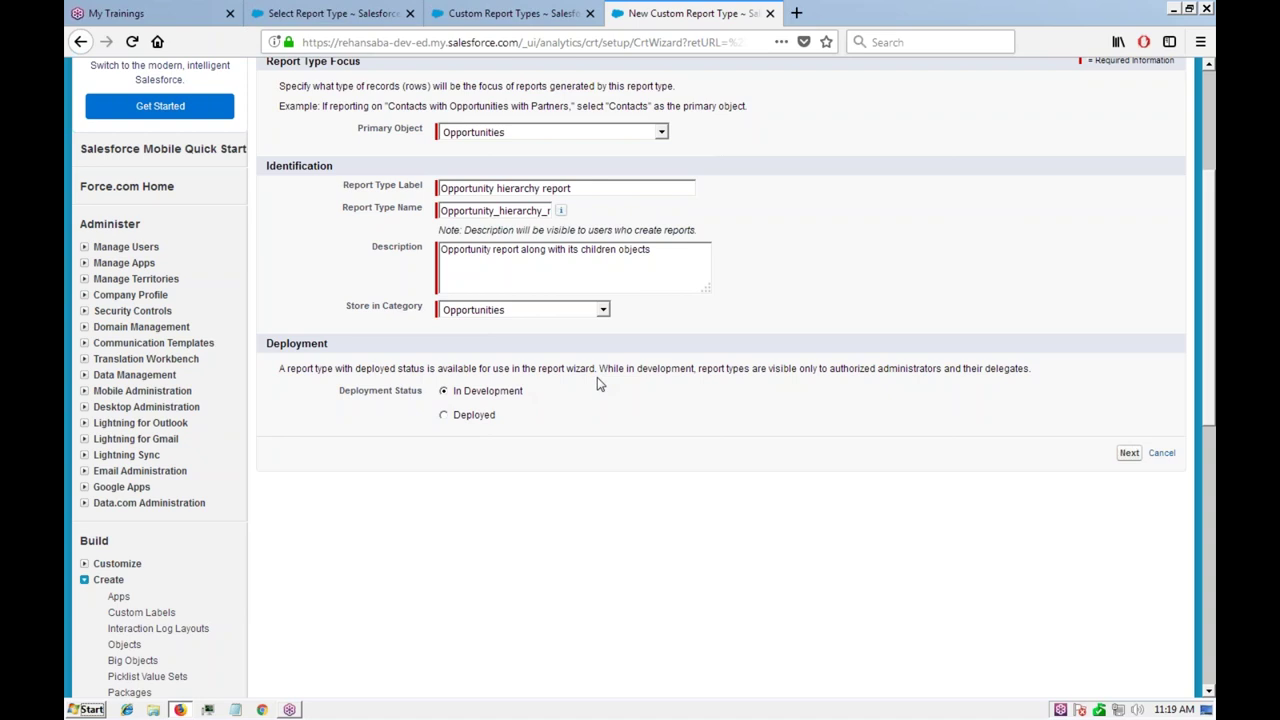
{"action": "scroll", "coordinate": [428, 180], "scroll_direction": "up", "scroll_amount": 5}
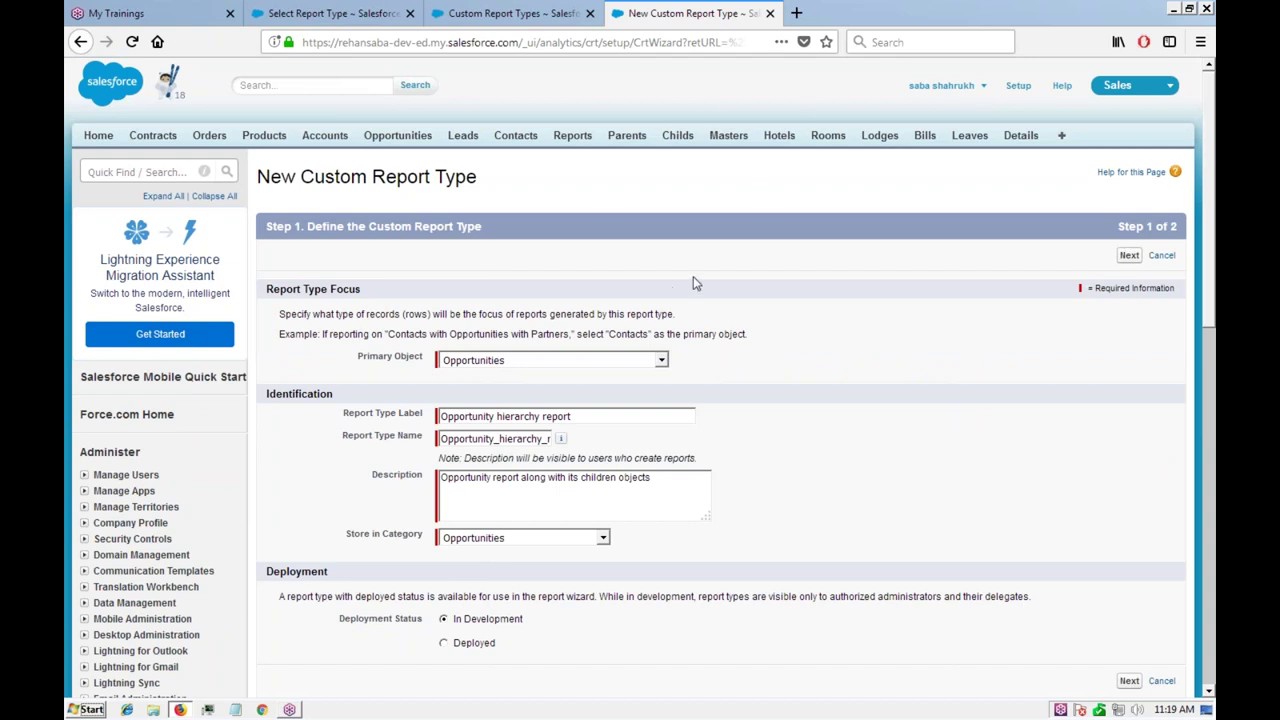
{"action": "scroll", "coordinate": [693, 276], "scroll_direction": "down", "scroll_amount": 3}
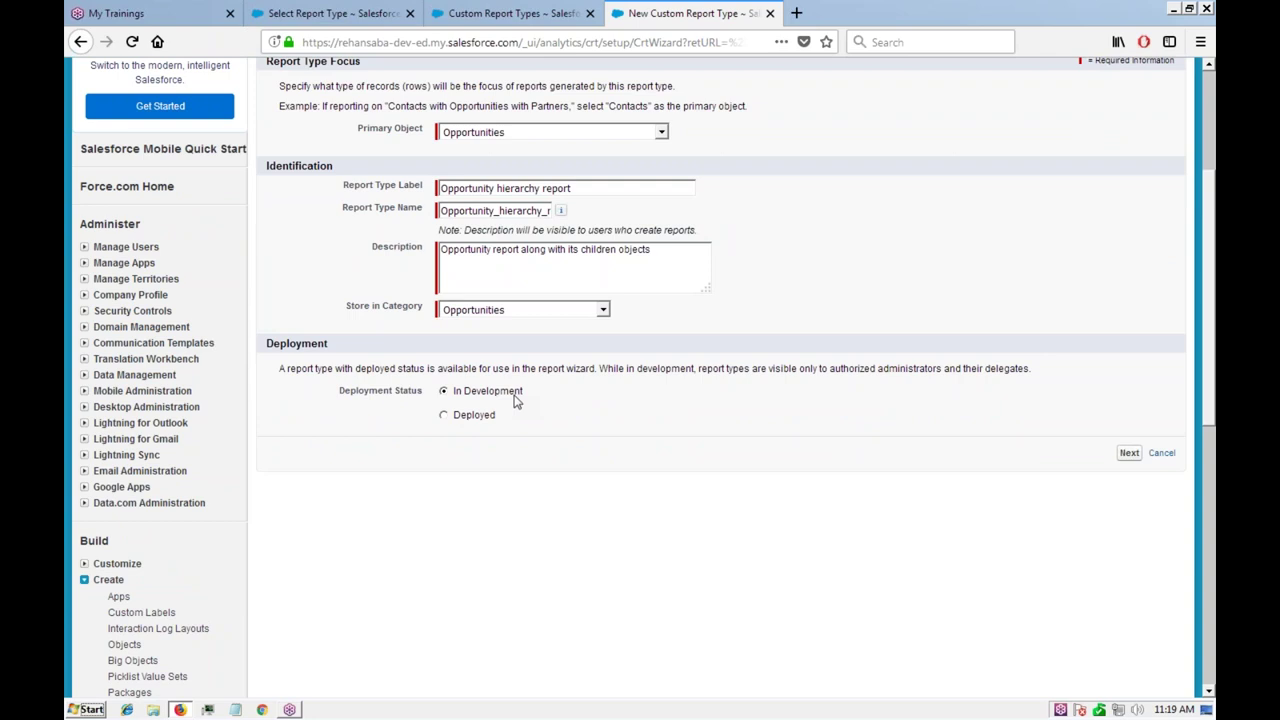
{"action": "left_click", "coordinate": [1129, 455]}
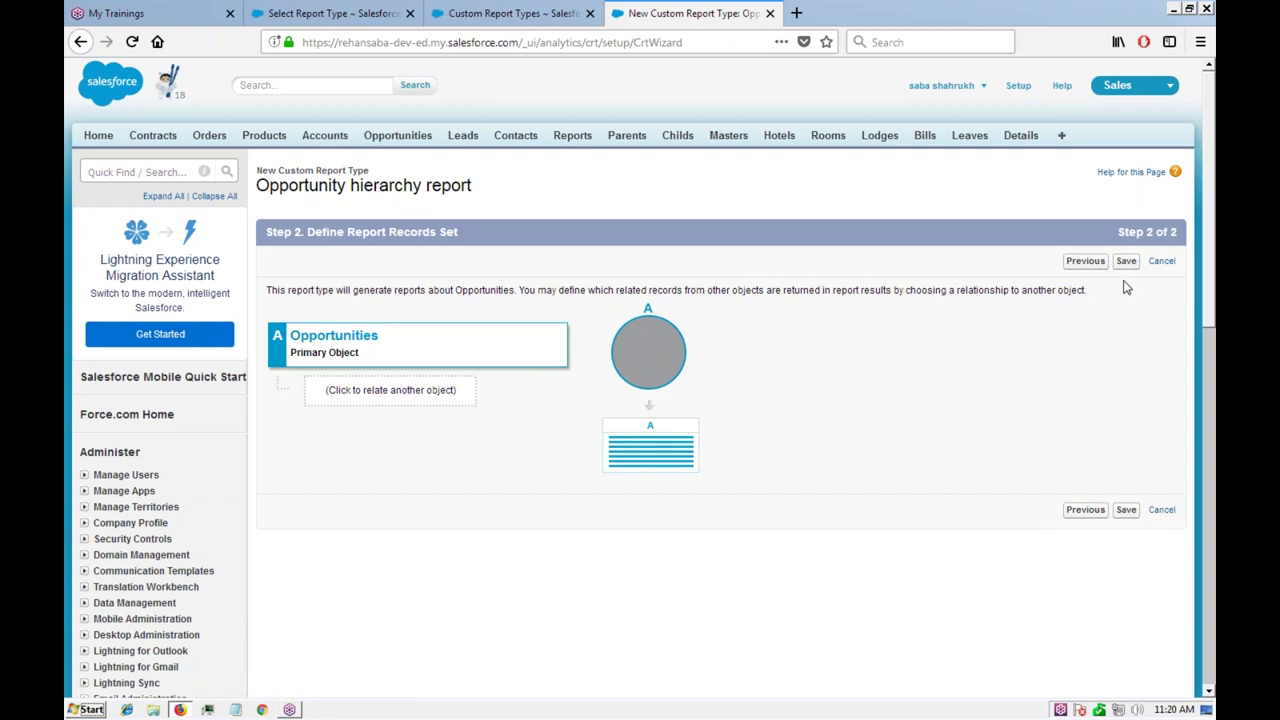
Step: Add a related object block B under Opportunities and set its relationship so "A" records may or may not have related "B" records
{"action": "left_click", "coordinate": [362, 395]}
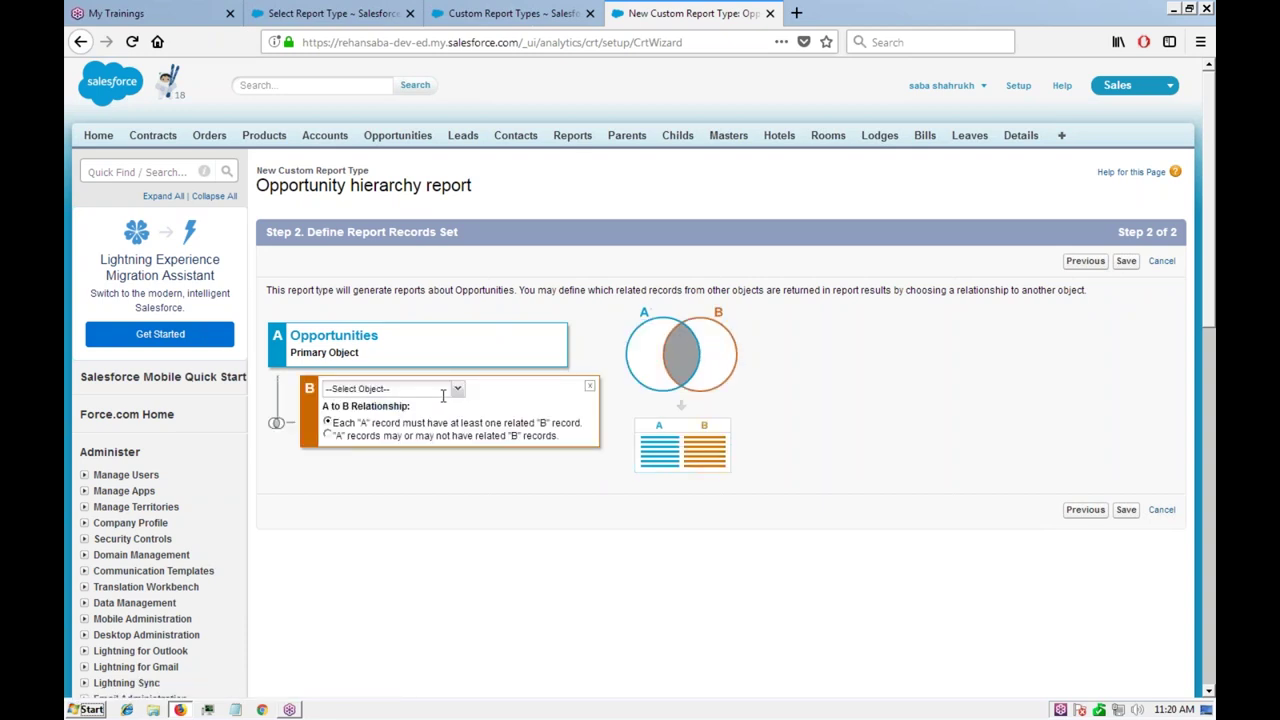
{"action": "scroll", "coordinate": [386, 316], "scroll_direction": "down", "scroll_amount": 2}
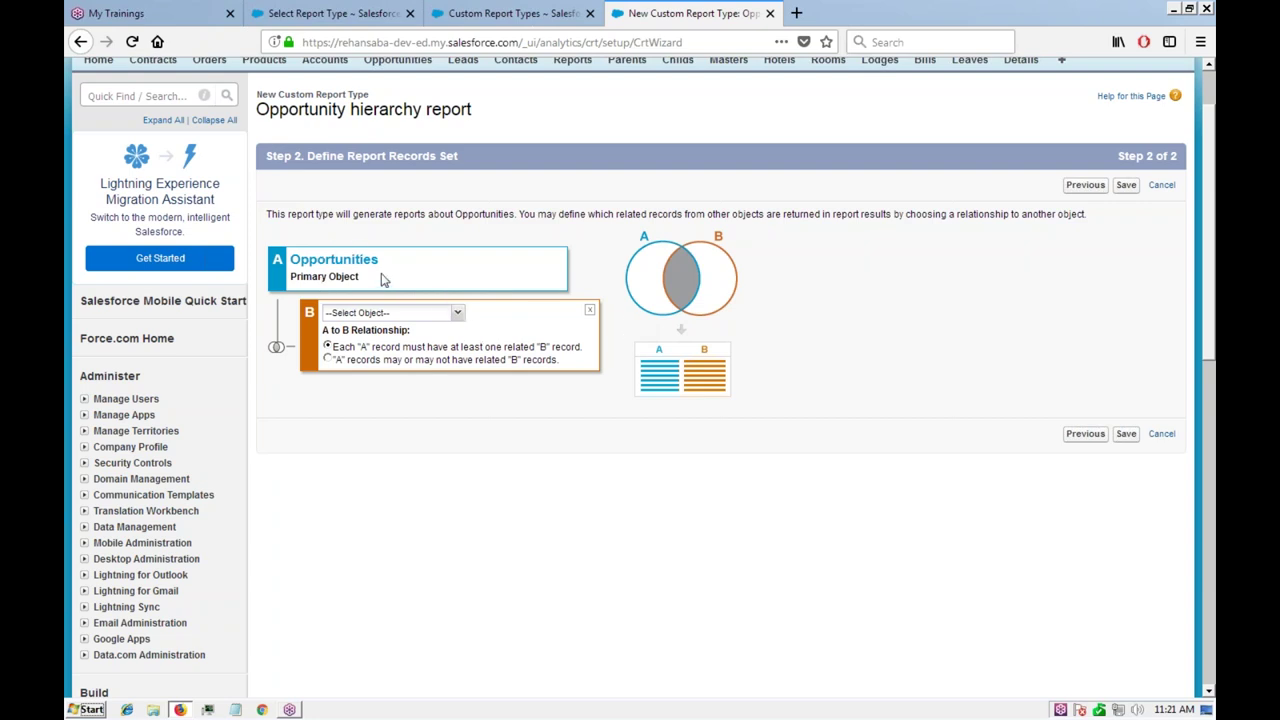
{"action": "left_click", "coordinate": [329, 359]}
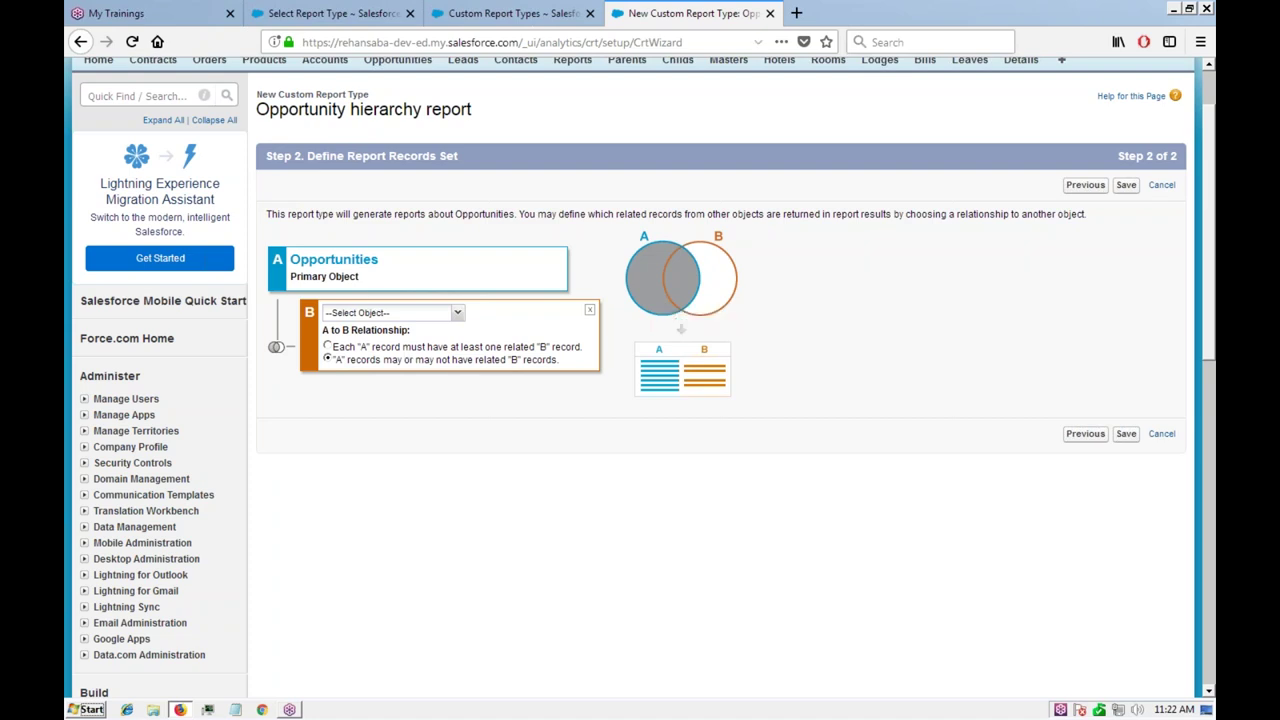
Step: Open the Test Opp opportunity in a new browser tab and check its related lists
{"action": "left_click", "coordinate": [335, 14]}
{"action": "left_click", "coordinate": [465, 15]}
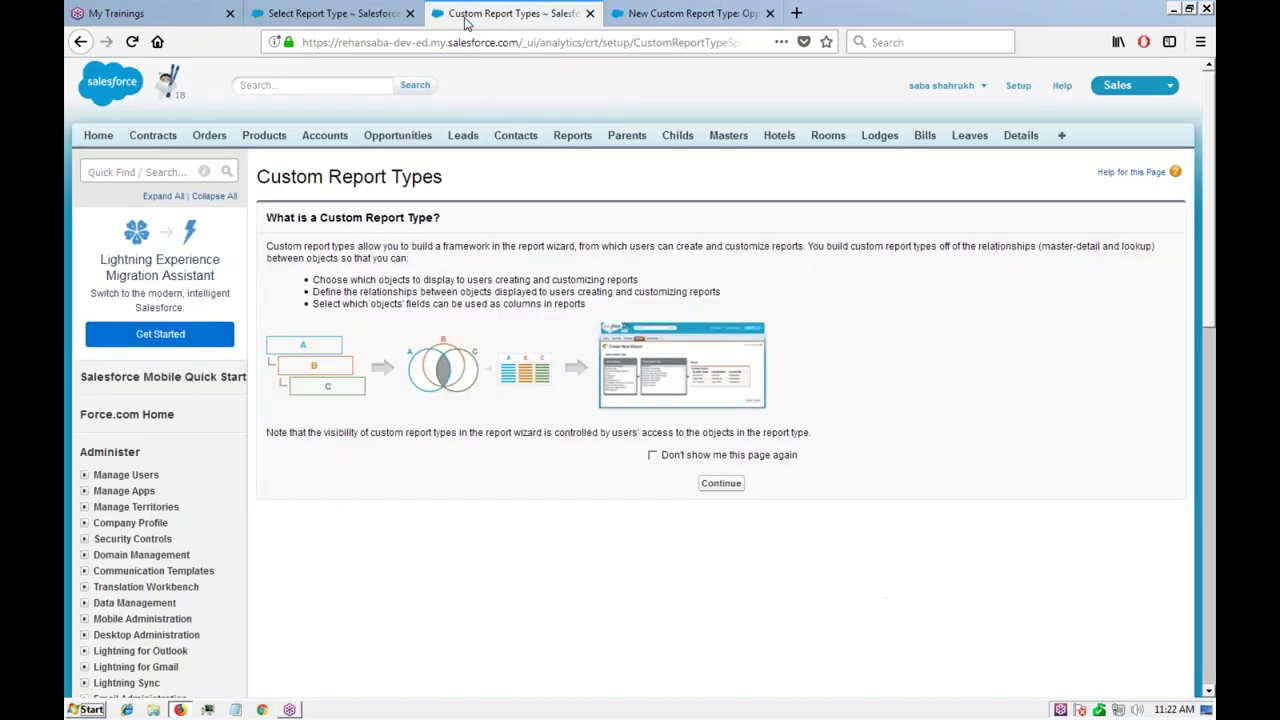
{"action": "left_click", "coordinate": [314, 18]}
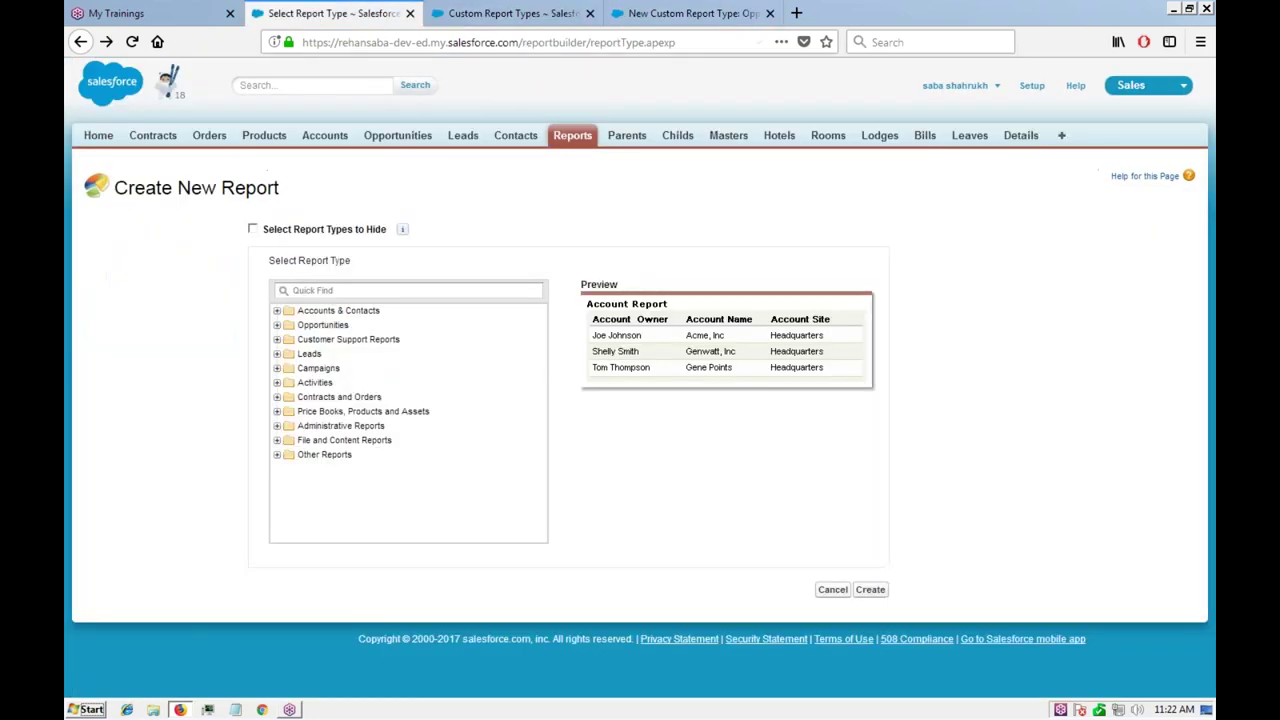
{"action": "left_click", "coordinate": [398, 46]}
{"action": "key", "text": "ctrl+c"}
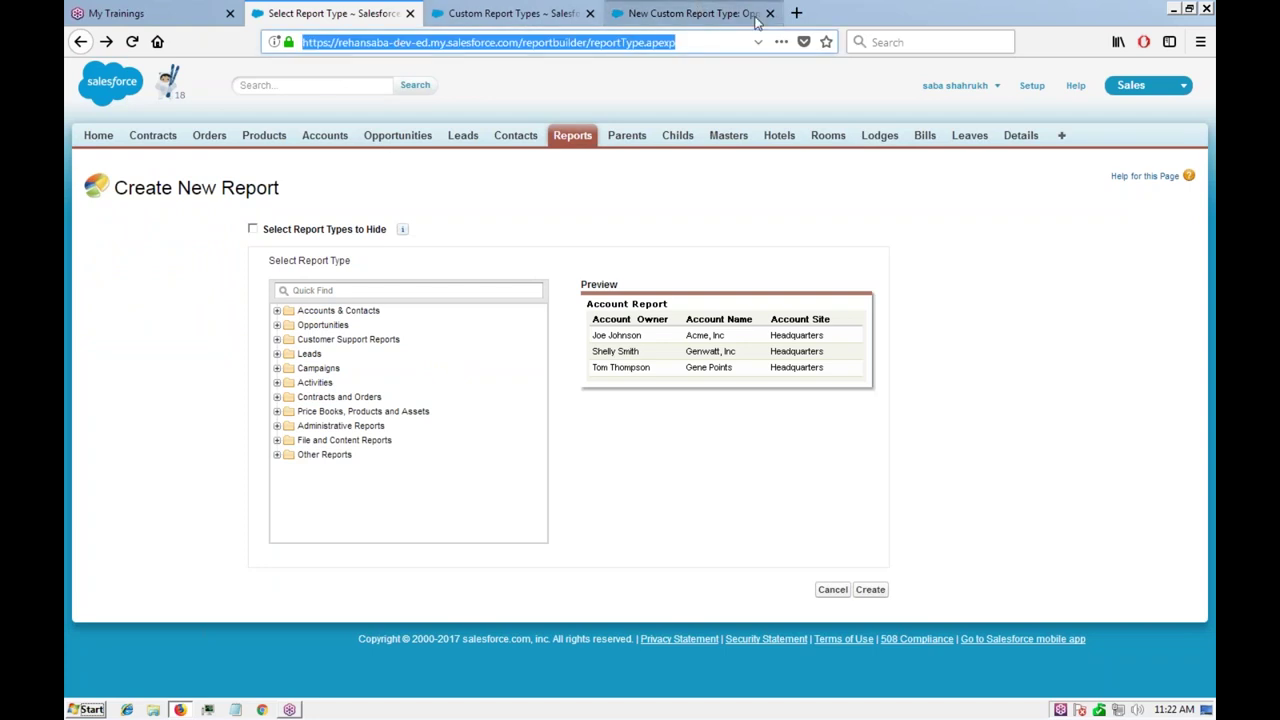
{"action": "left_click", "coordinate": [796, 13]}
{"action": "key", "text": "ctrl+v"}
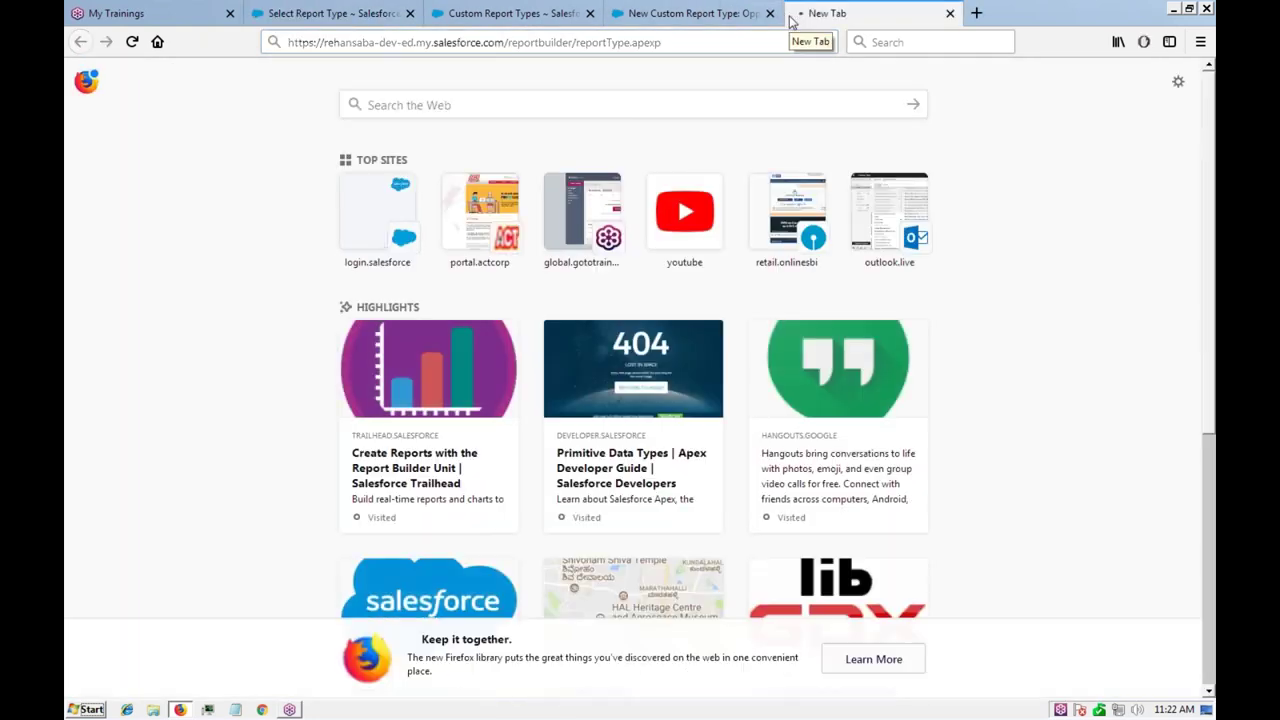
{"action": "key", "text": "Return"}
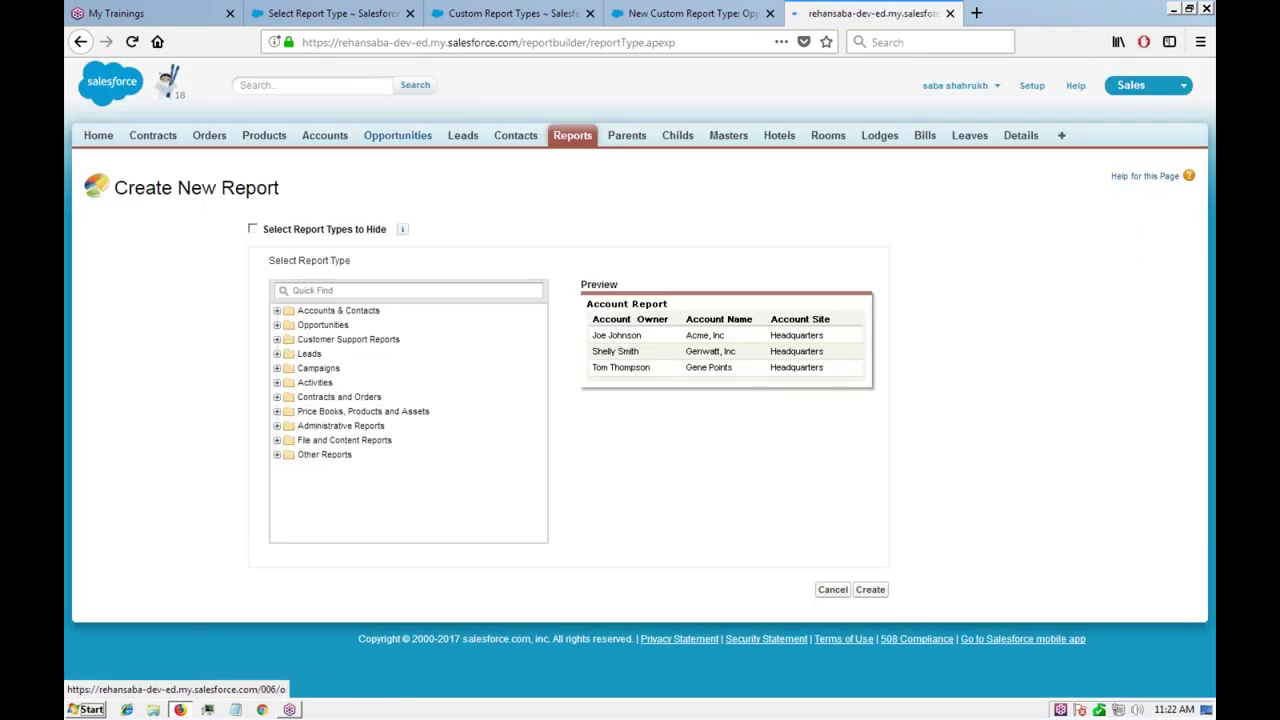
{"action": "left_click", "coordinate": [397, 135]}
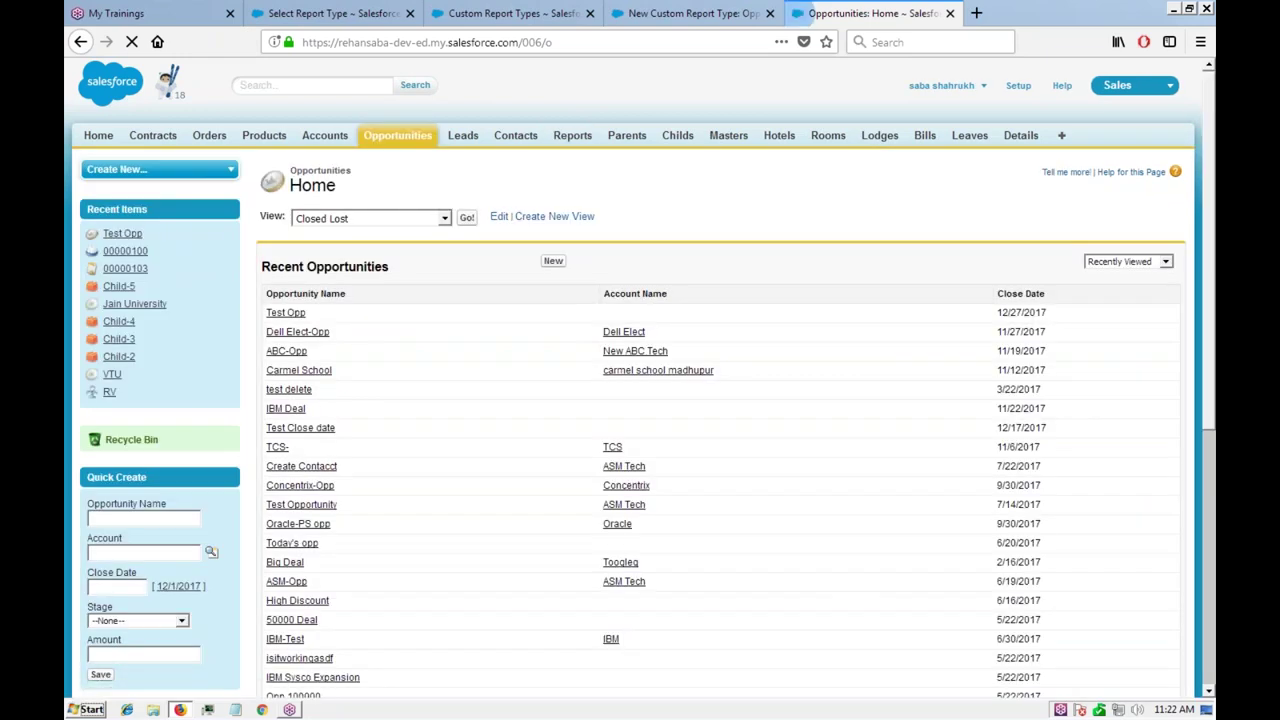
{"action": "left_click", "coordinate": [286, 313]}
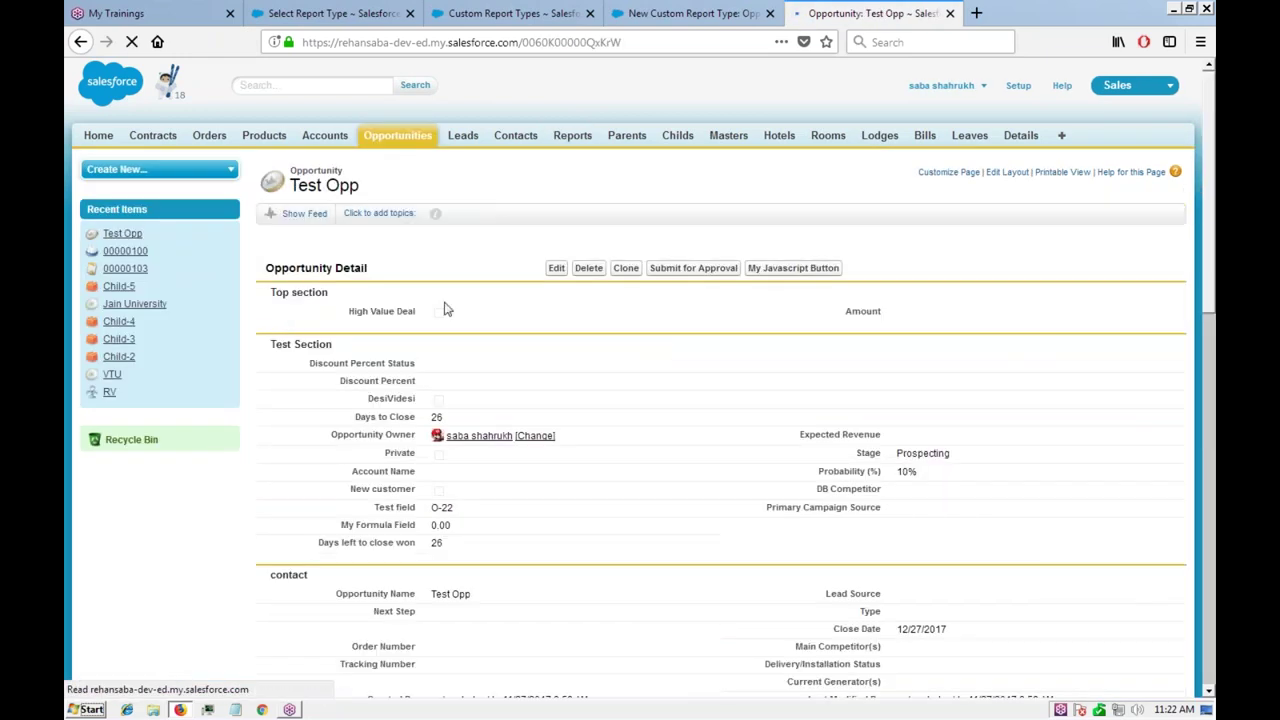
{"action": "scroll", "coordinate": [410, 345], "scroll_direction": "down", "scroll_amount": 5}
{"action": "scroll", "coordinate": [410, 345], "scroll_direction": "down", "scroll_amount": 3}
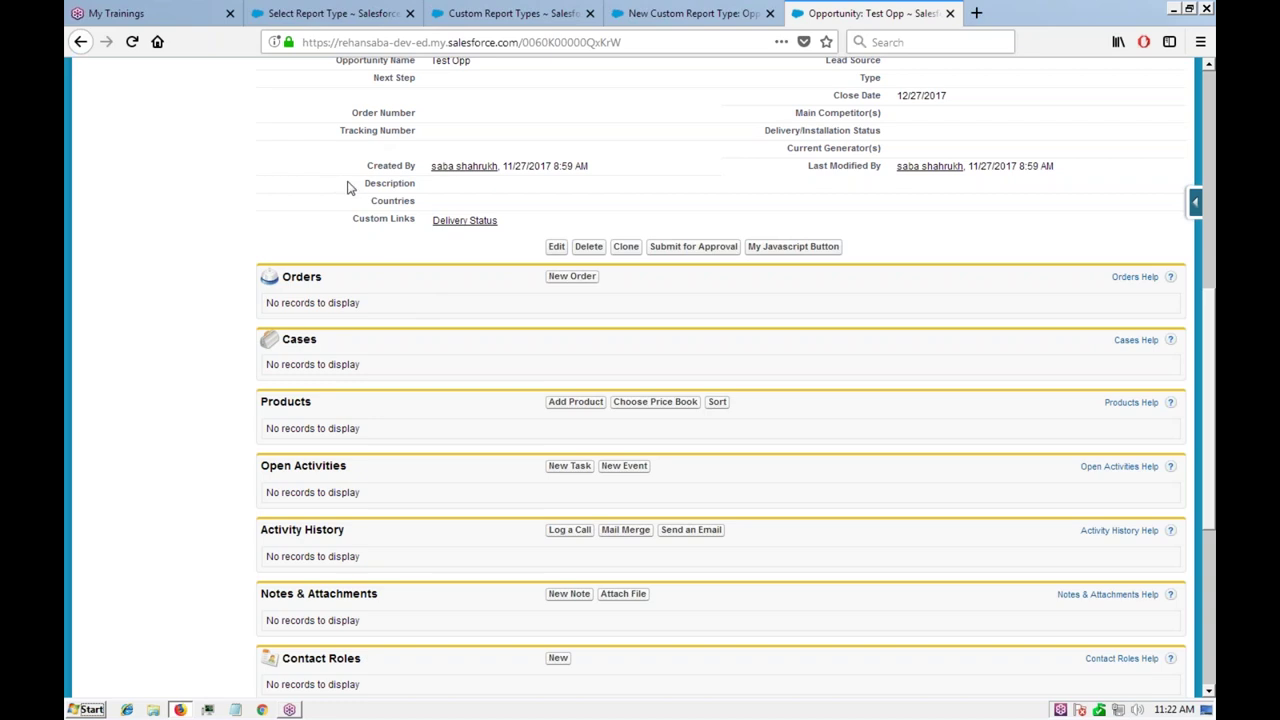
Step: Compare the relationship options with Test Opp's related lists and require each "A" record to have at least one related "B" record
{"action": "left_click", "coordinate": [665, 15]}
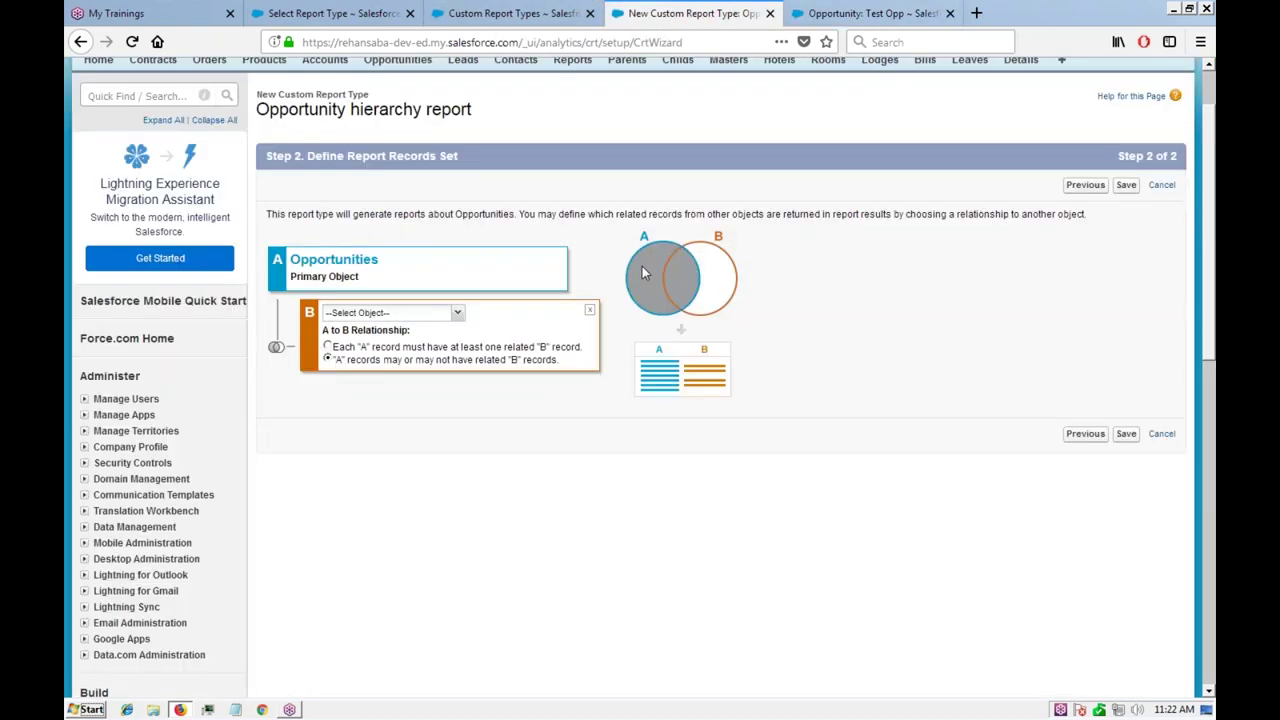
{"action": "left_click", "coordinate": [328, 360]}
{"action": "left_click", "coordinate": [852, 15]}
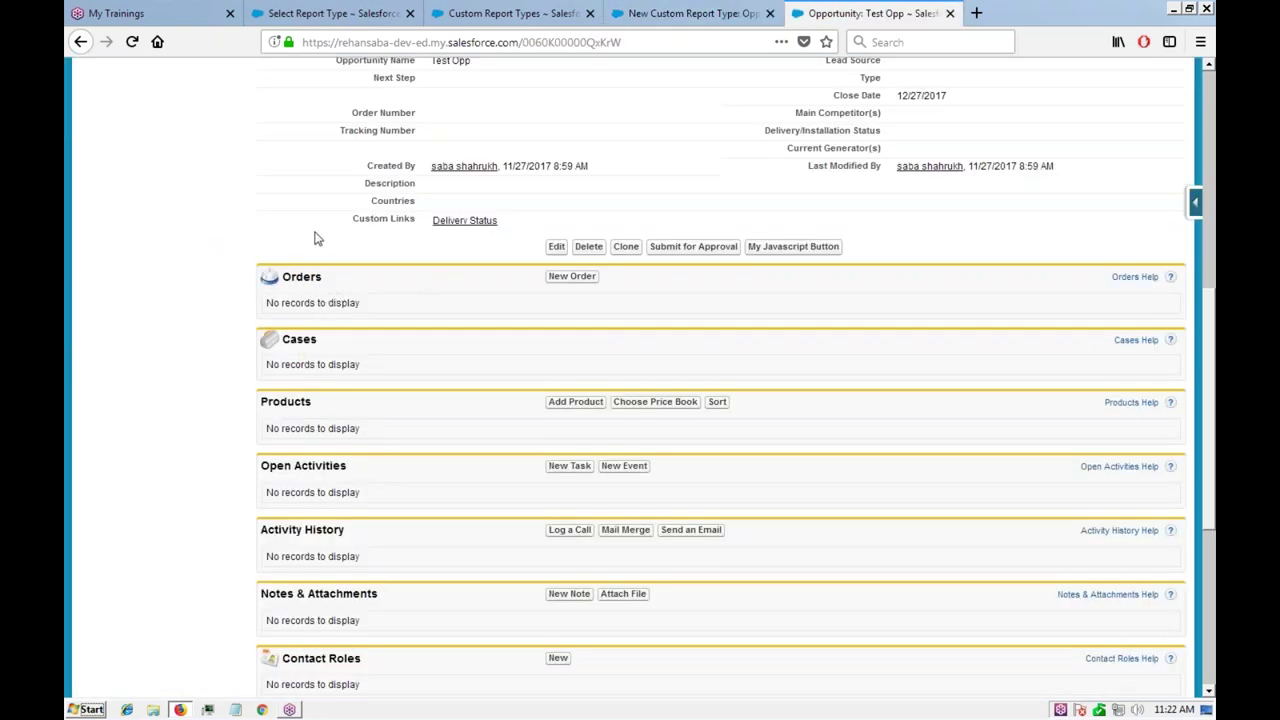
{"action": "scroll", "coordinate": [315, 237], "scroll_direction": "up", "scroll_amount": 1}
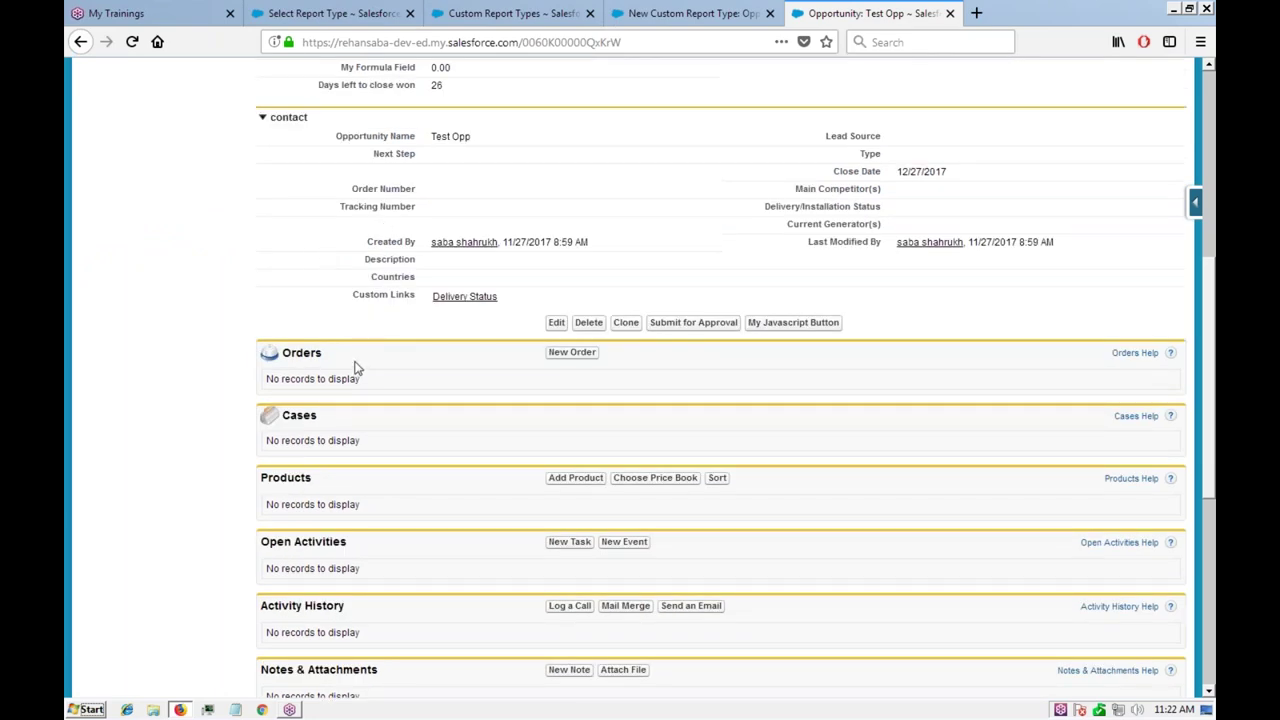
{"action": "left_click", "coordinate": [656, 14]}
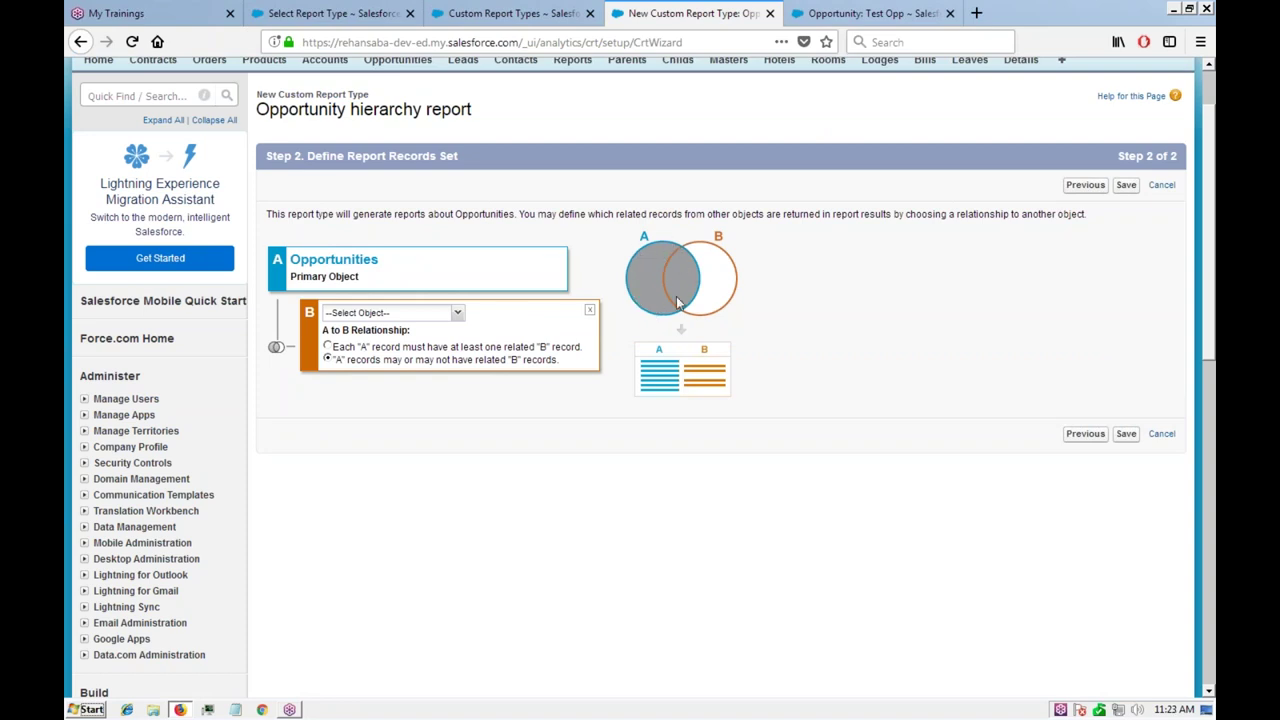
{"action": "left_click", "coordinate": [327, 347]}
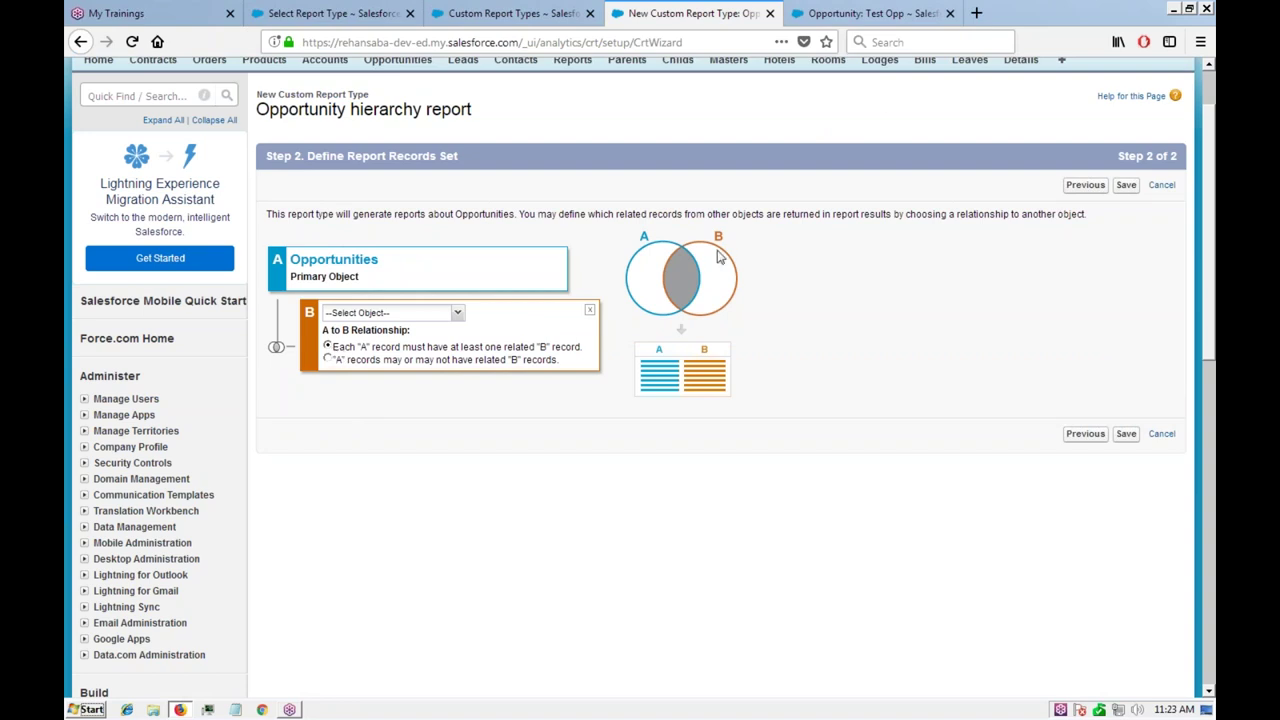
{"action": "left_click", "coordinate": [868, 14]}
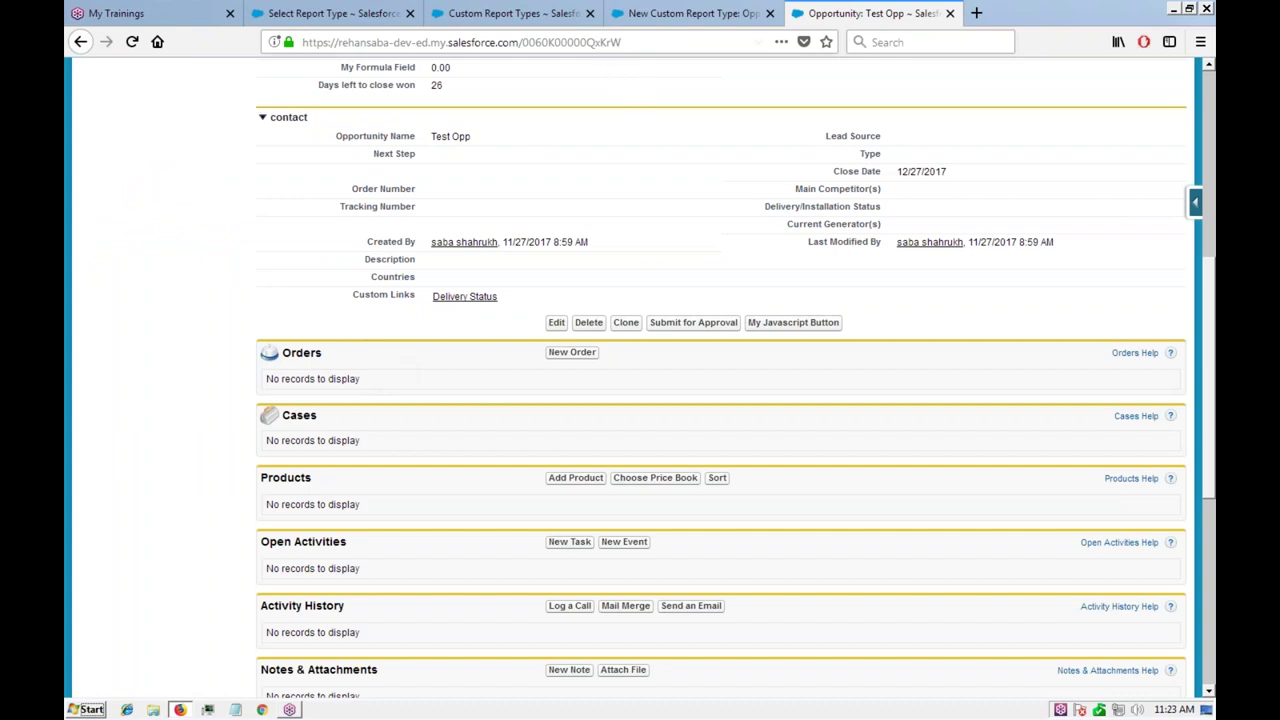
{"action": "left_click", "coordinate": [571, 353]}
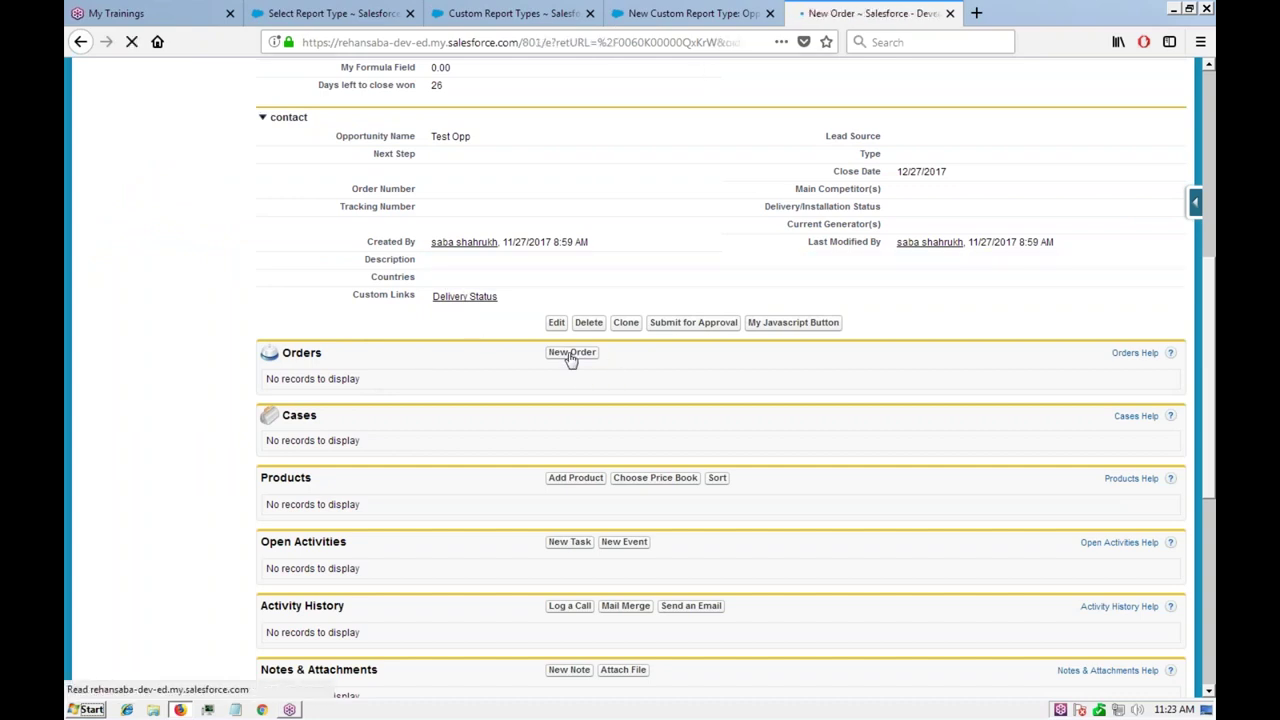
{"action": "left_click", "coordinate": [494, 298]}
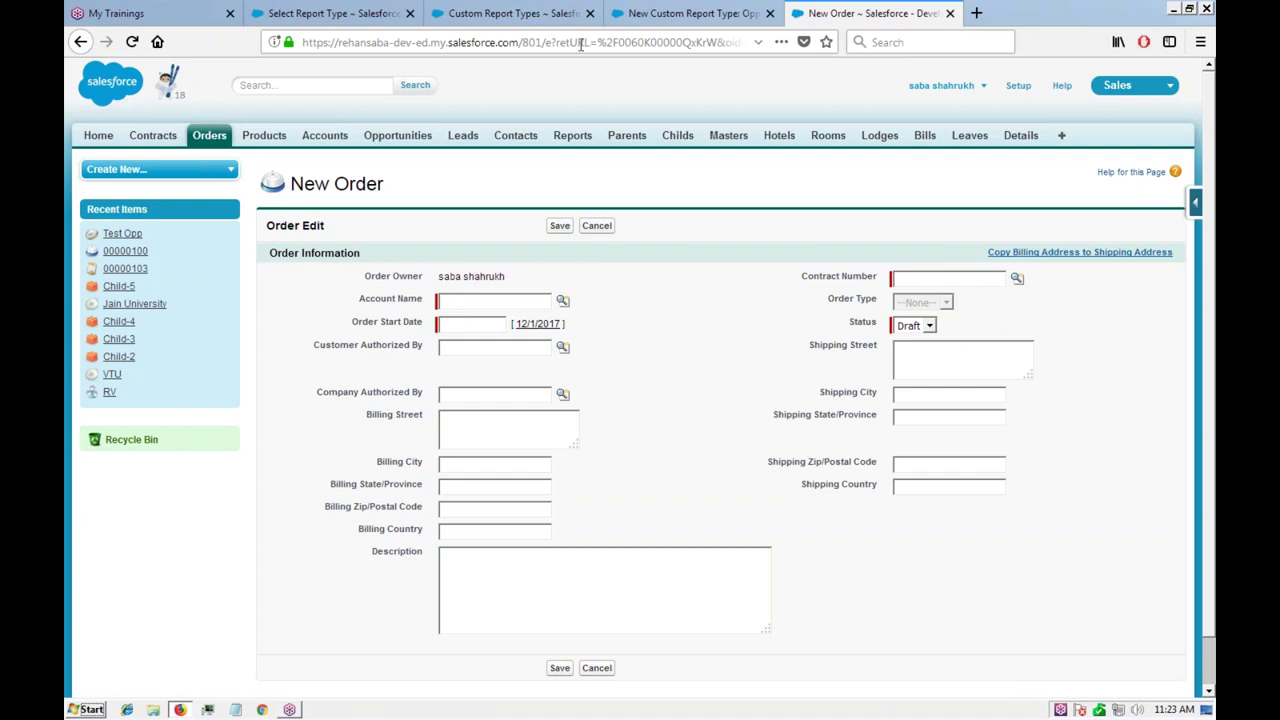
{"action": "left_click", "coordinate": [80, 42]}
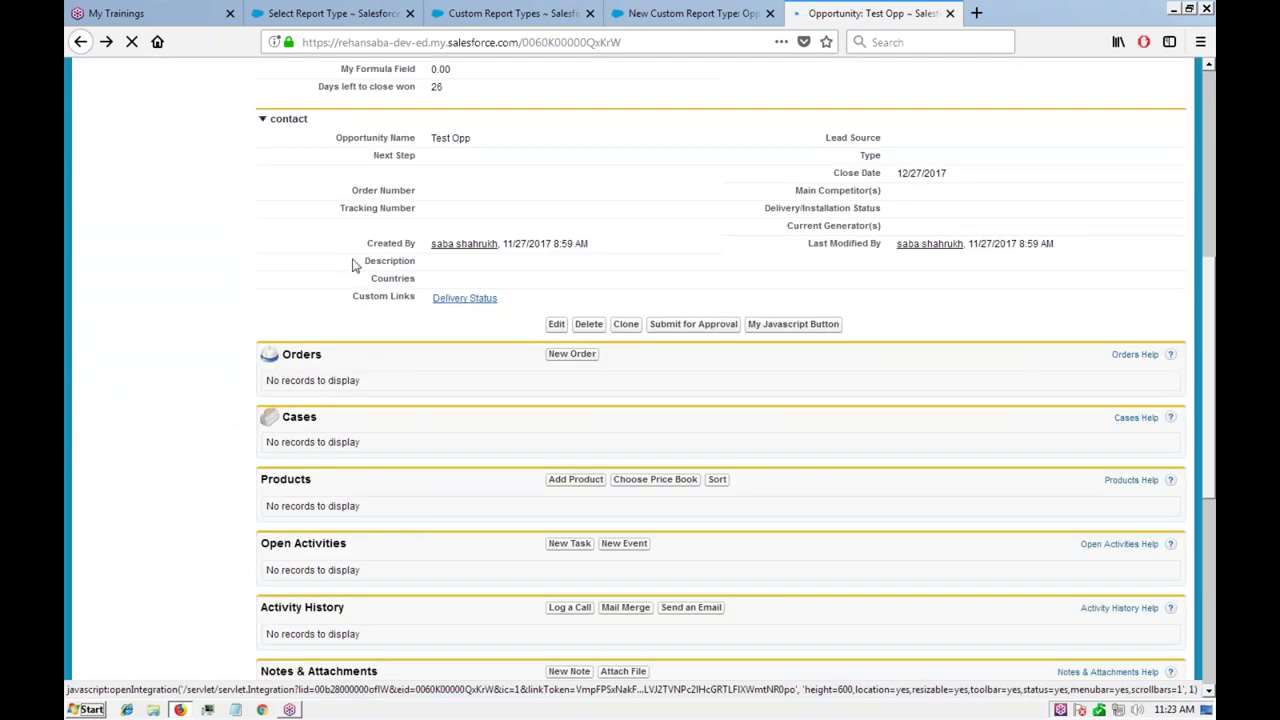
Step: Set Test Opp's Account Name to Concentrix through the account lookup and save the opportunity
{"action": "scroll", "coordinate": [357, 263], "scroll_direction": "up", "scroll_amount": 3}
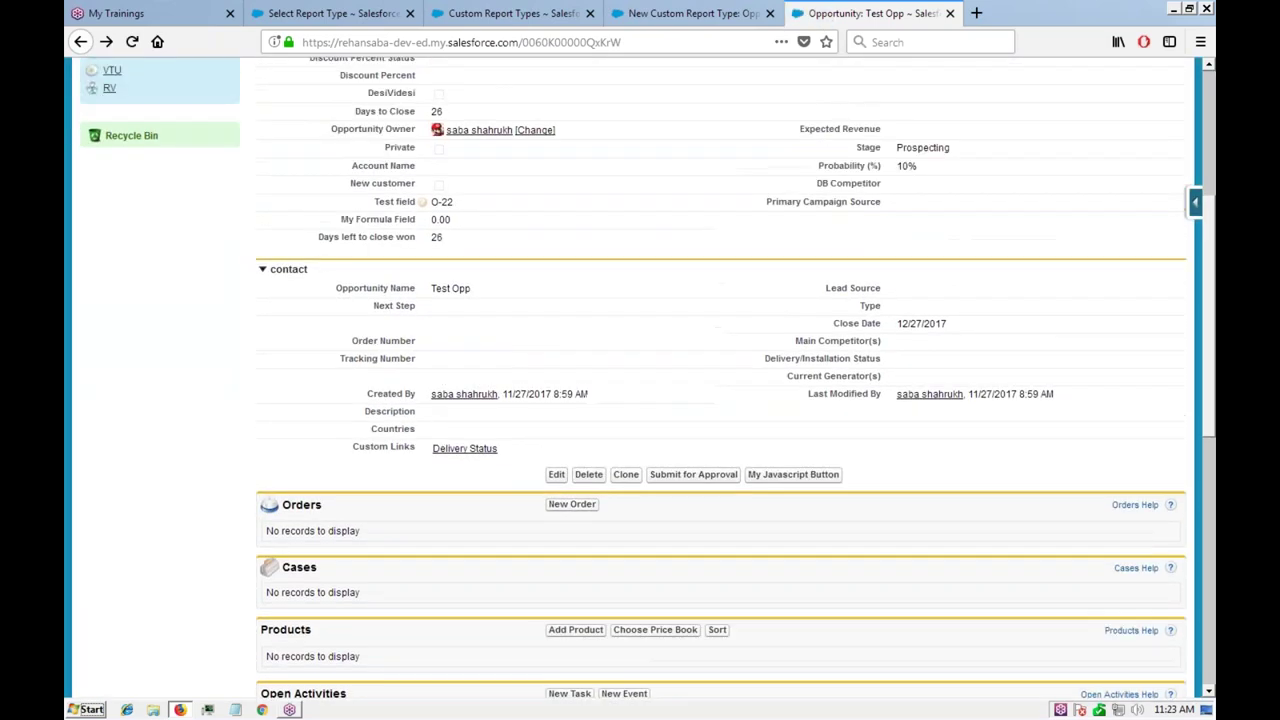
{"action": "scroll", "coordinate": [424, 160], "scroll_direction": "up", "scroll_amount": 2}
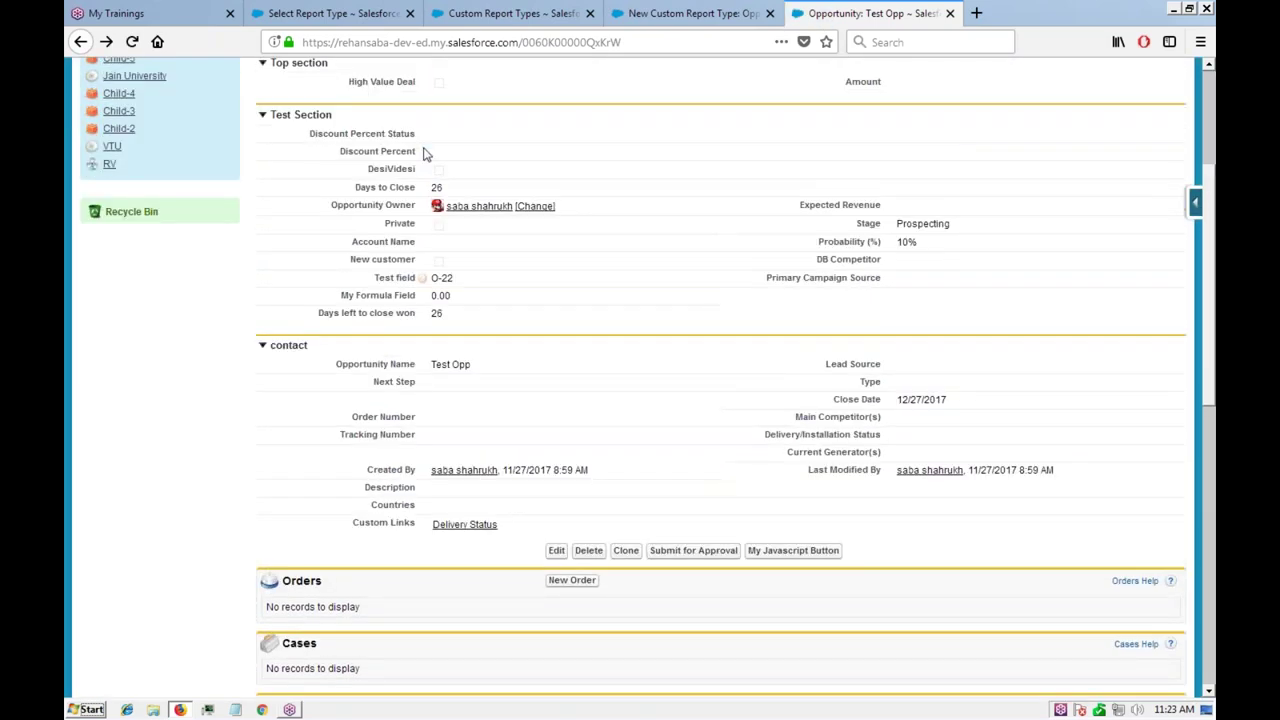
{"action": "scroll", "coordinate": [424, 153], "scroll_direction": "up", "scroll_amount": 3}
{"action": "scroll", "coordinate": [360, 454], "scroll_direction": "down", "scroll_amount": 6}
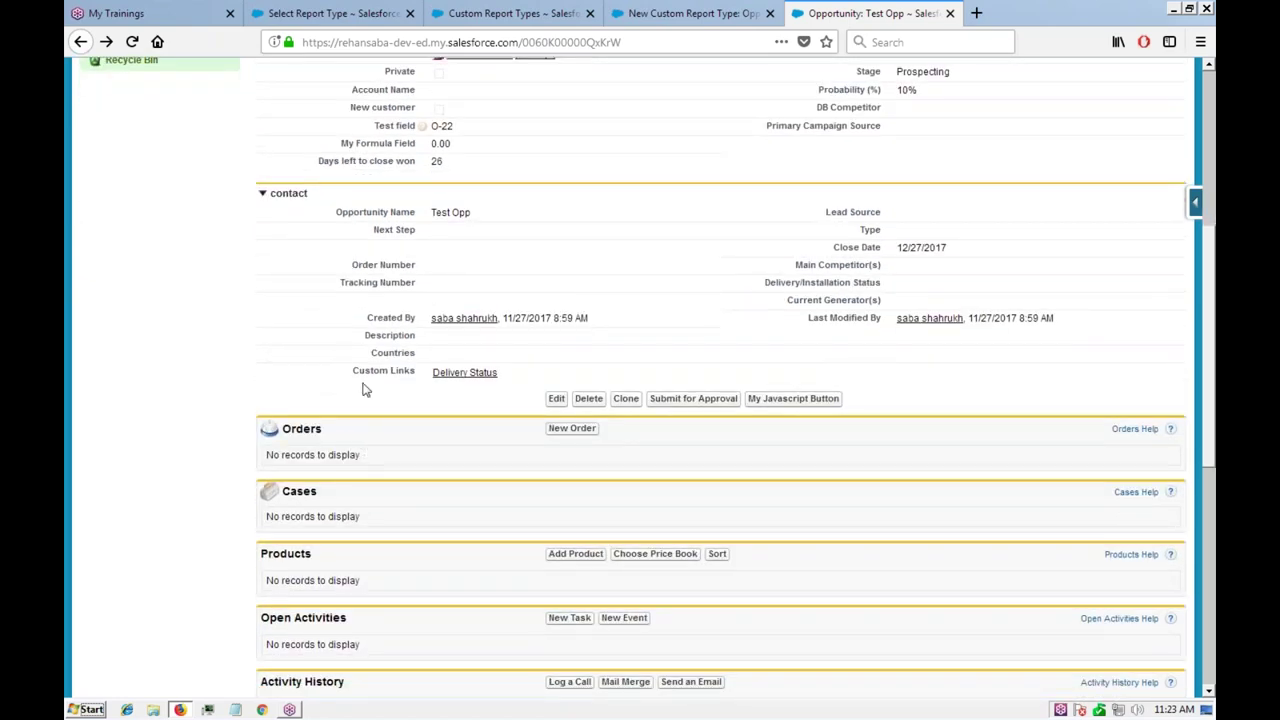
{"action": "scroll", "coordinate": [348, 383], "scroll_direction": "up", "scroll_amount": 2}
{"action": "double_click", "coordinate": [500, 170]}
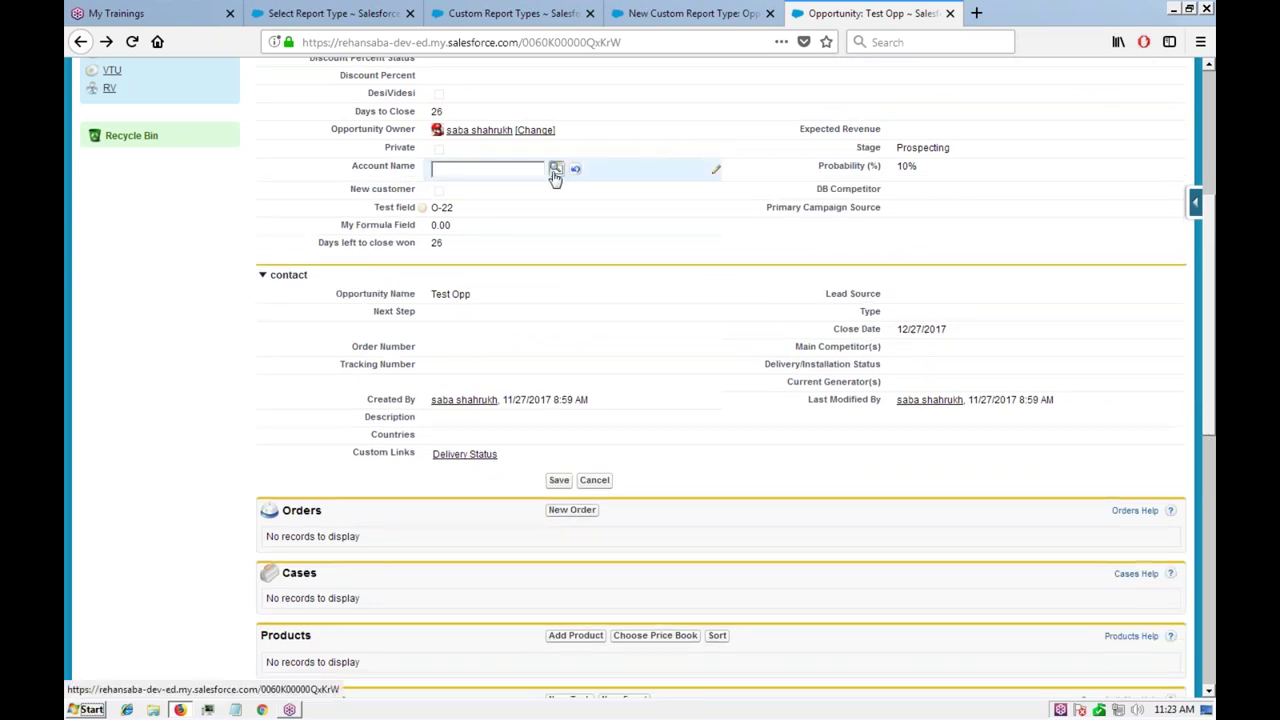
{"action": "left_click", "coordinate": [555, 170]}
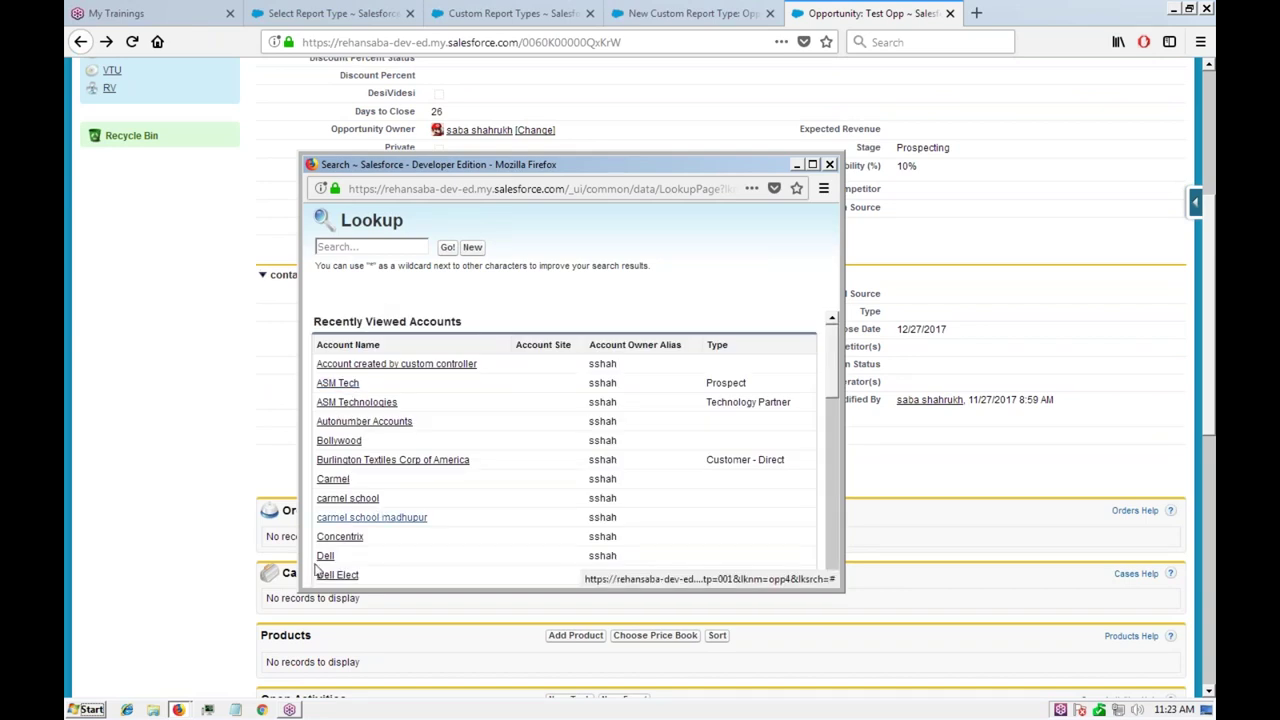
{"action": "left_click", "coordinate": [342, 538]}
{"action": "left_click", "coordinate": [290, 222]}
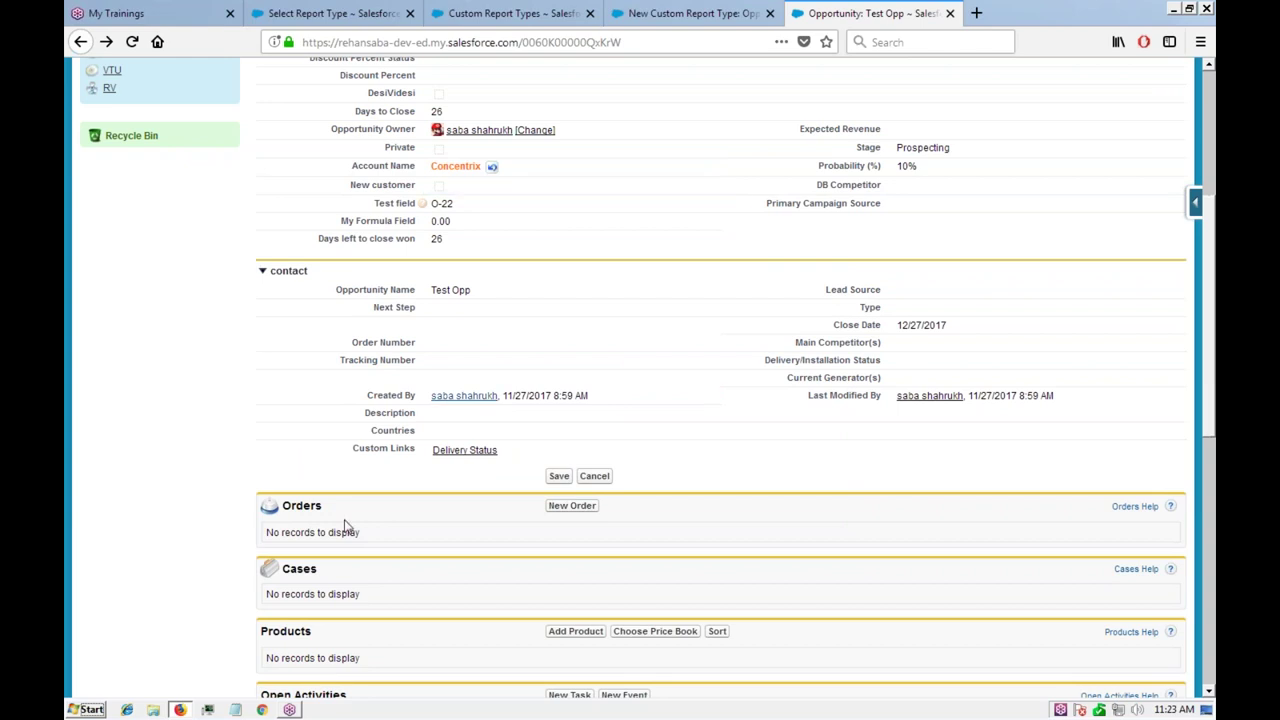
{"action": "scroll", "coordinate": [606, 277], "scroll_direction": "up", "scroll_amount": 3}
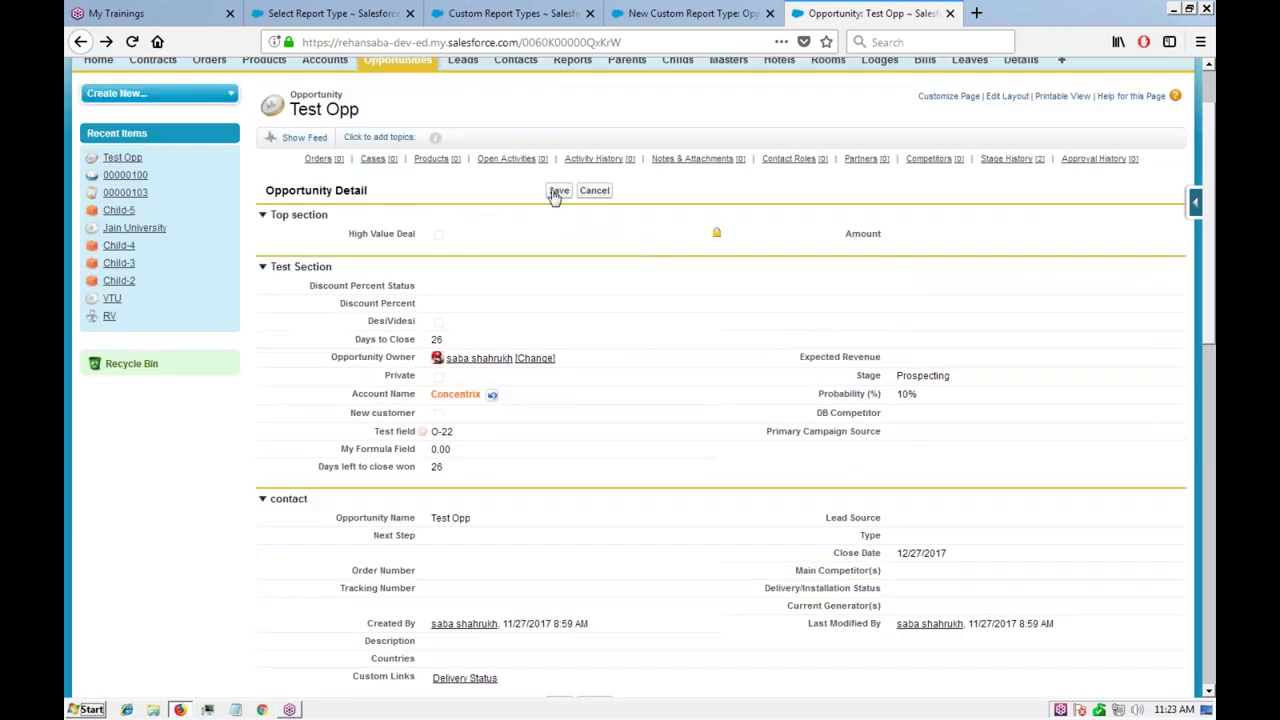
{"action": "left_click", "coordinate": [556, 193]}
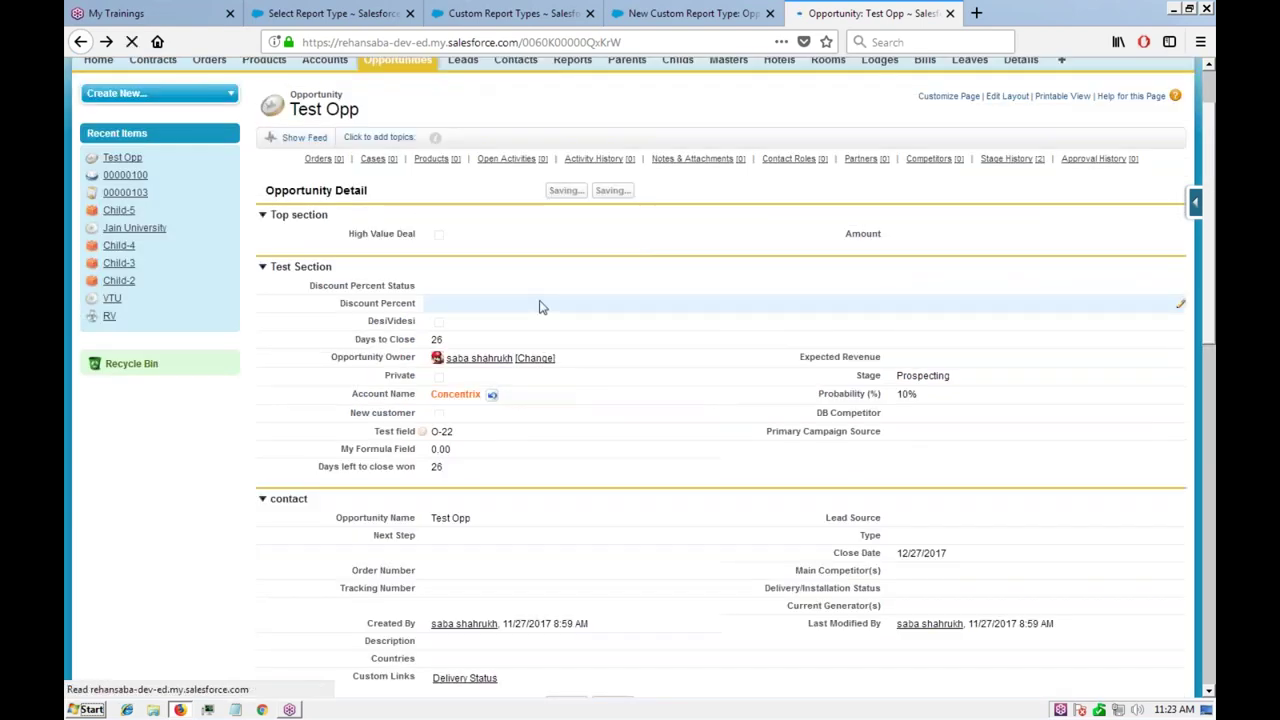
Step: Start a new order from Test Opp's Orders related list and set the Order Start Date to 12/1/2017
{"action": "scroll", "coordinate": [543, 323], "scroll_direction": "down", "scroll_amount": 5}
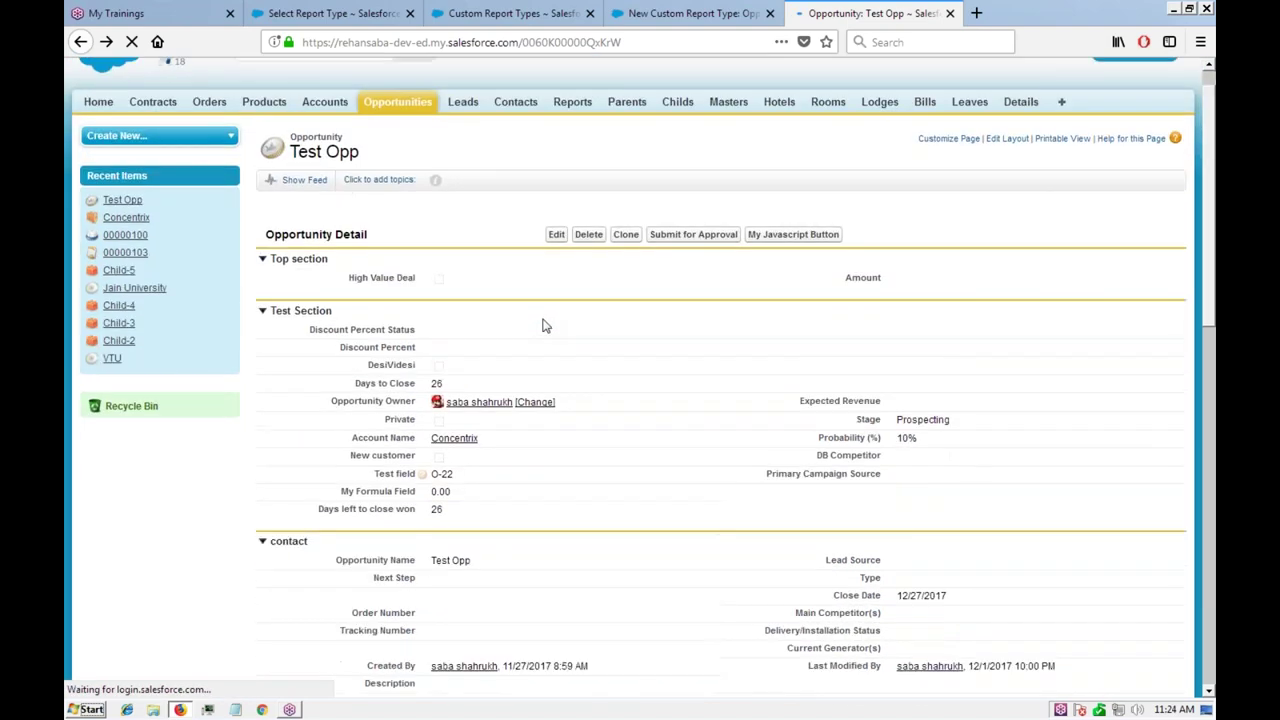
{"action": "scroll", "coordinate": [571, 400], "scroll_direction": "down", "scroll_amount": 1}
{"action": "left_click", "coordinate": [571, 353]}
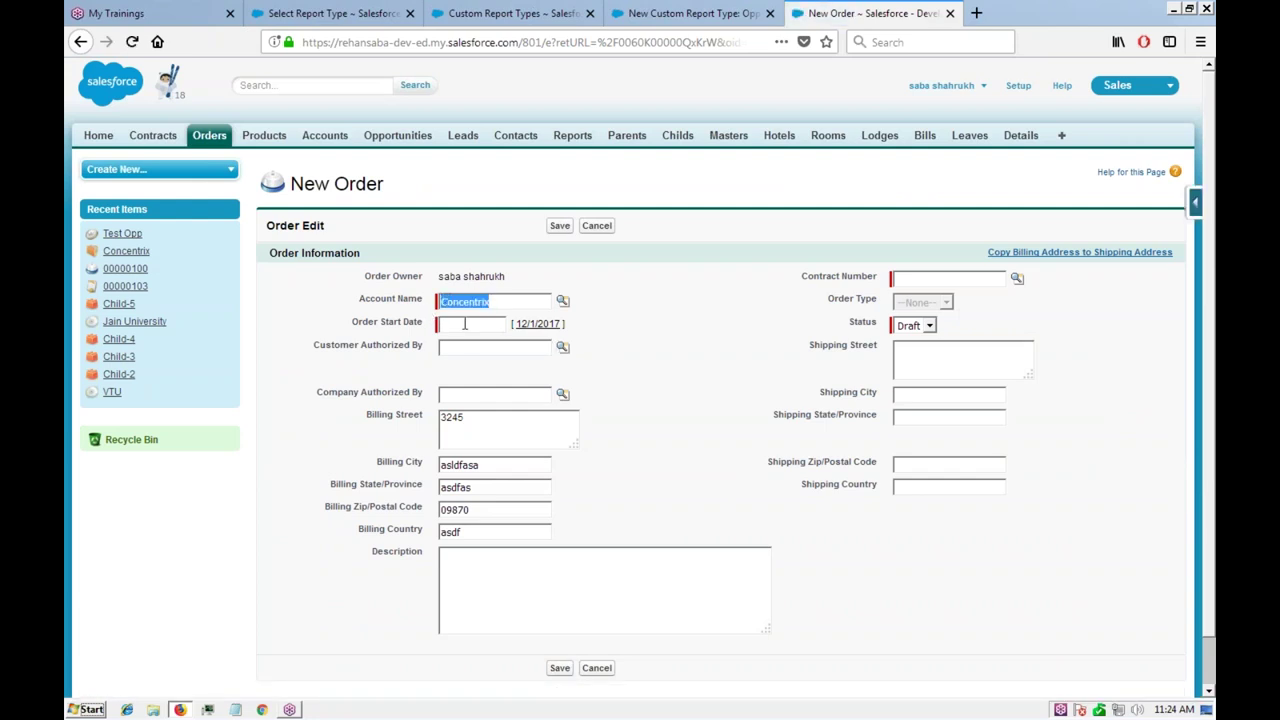
{"action": "left_click", "coordinate": [464, 324]}
{"action": "left_click", "coordinate": [540, 324]}
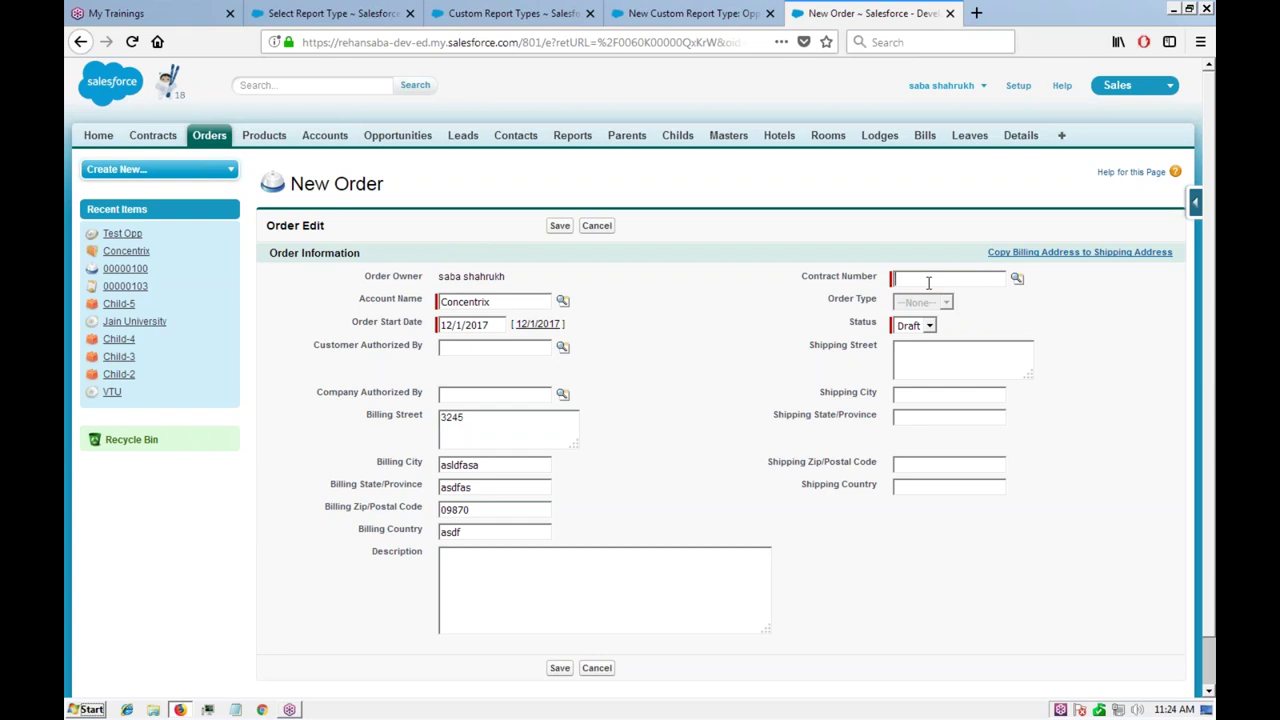
Step: Compare the contract lookup for the new order with the Contracts home page in a new browser tab to identify the Concentrix contract
{"action": "left_click", "coordinate": [1016, 282]}
{"action": "left_click_drag", "start_coordinate": [928, 275], "coordinate": [730, 172]}
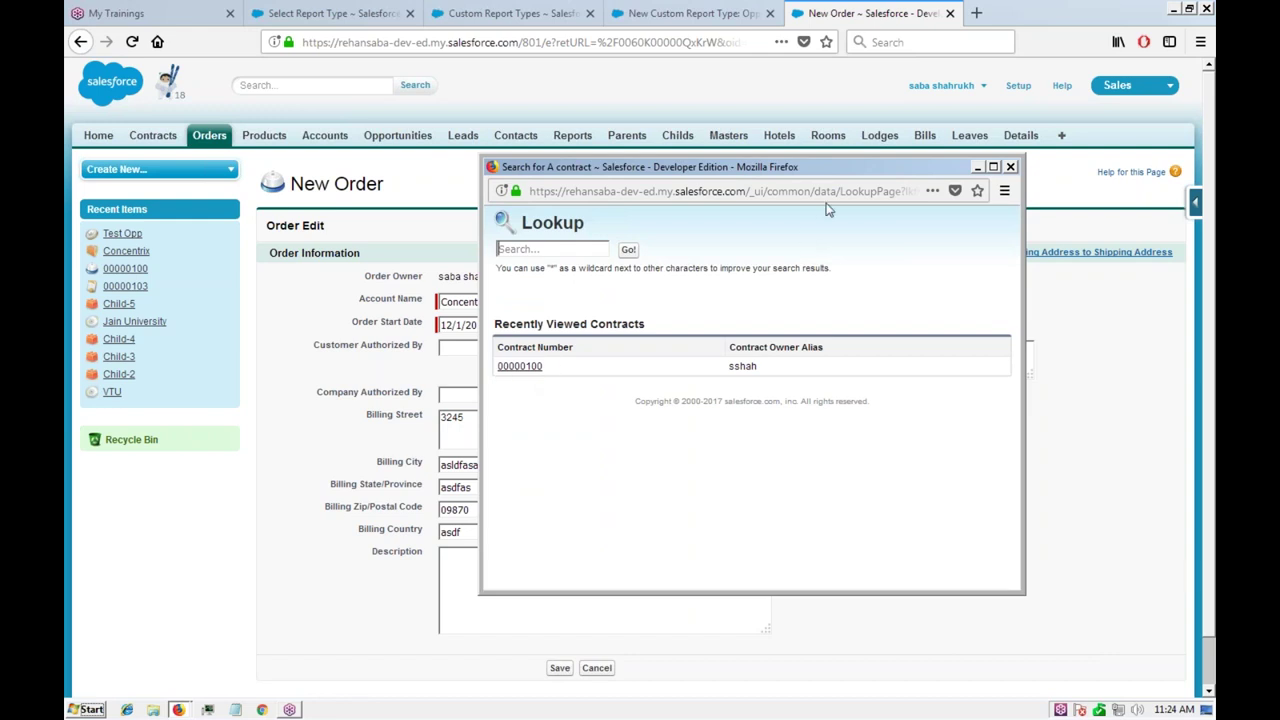
{"action": "left_click", "coordinate": [1010, 167]}
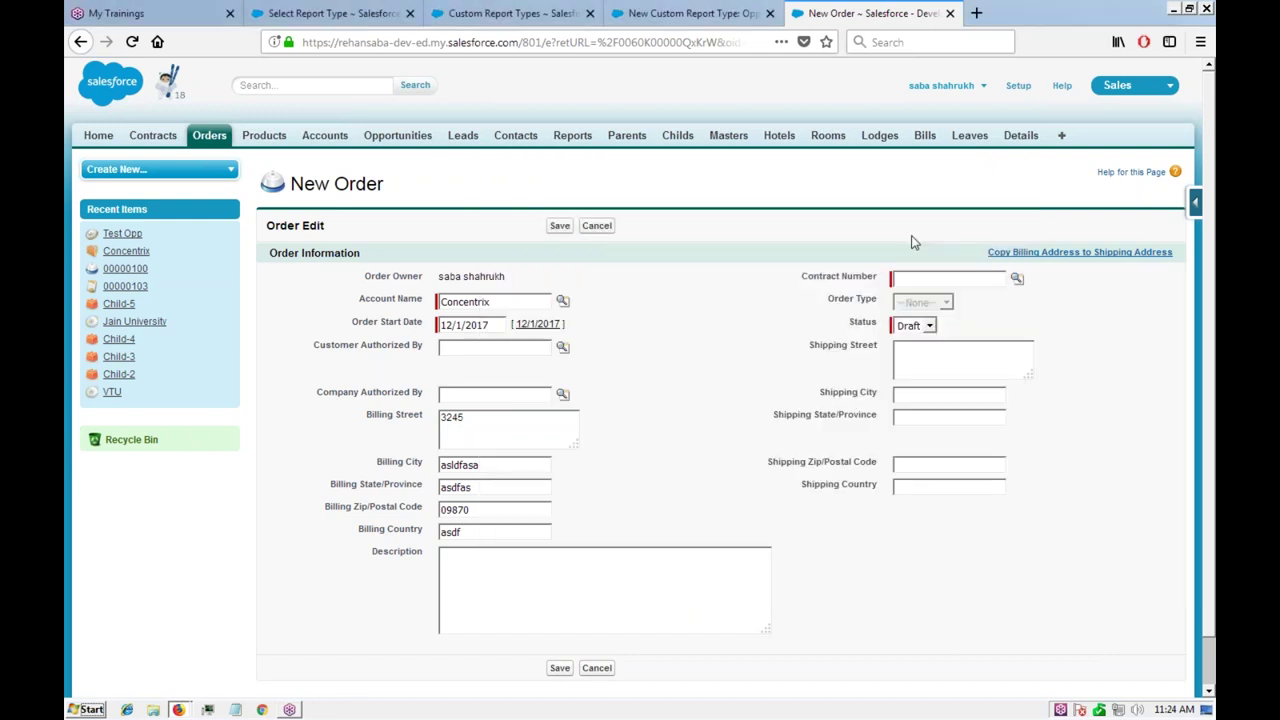
{"action": "left_click", "coordinate": [1017, 281]}
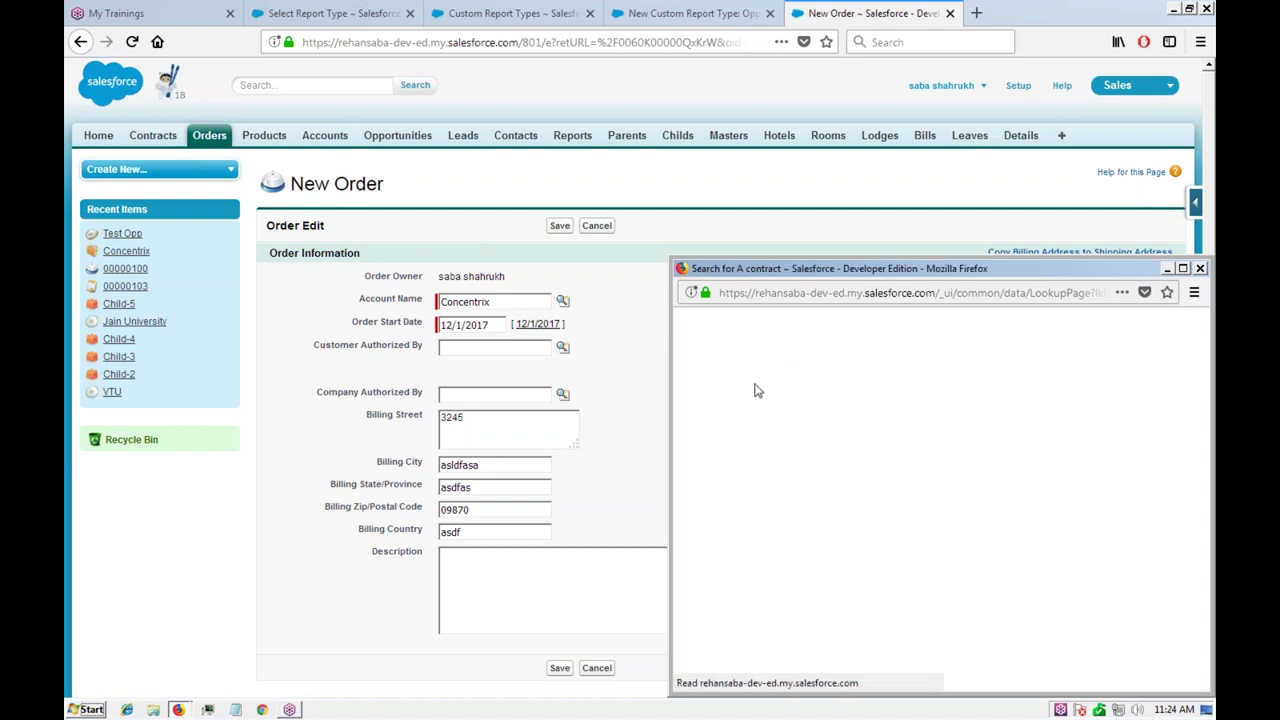
{"action": "middle_click", "coordinate": [150, 143]}
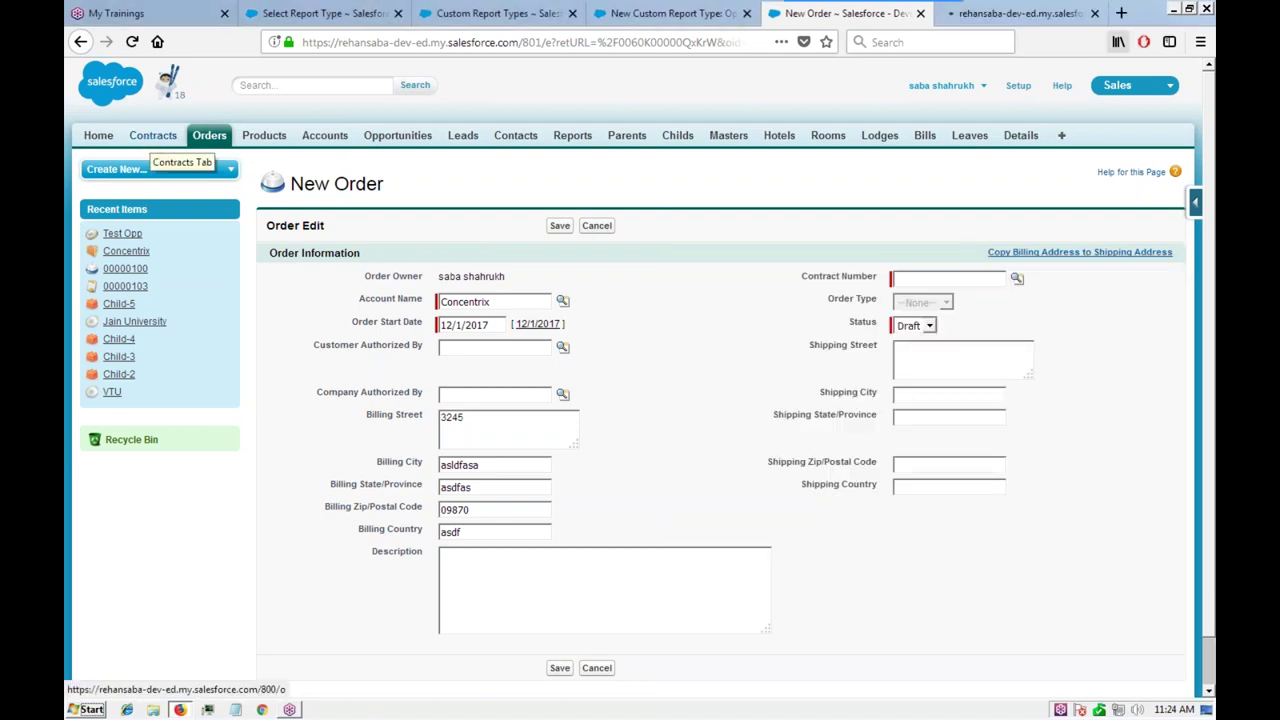
{"action": "left_click", "coordinate": [985, 14]}
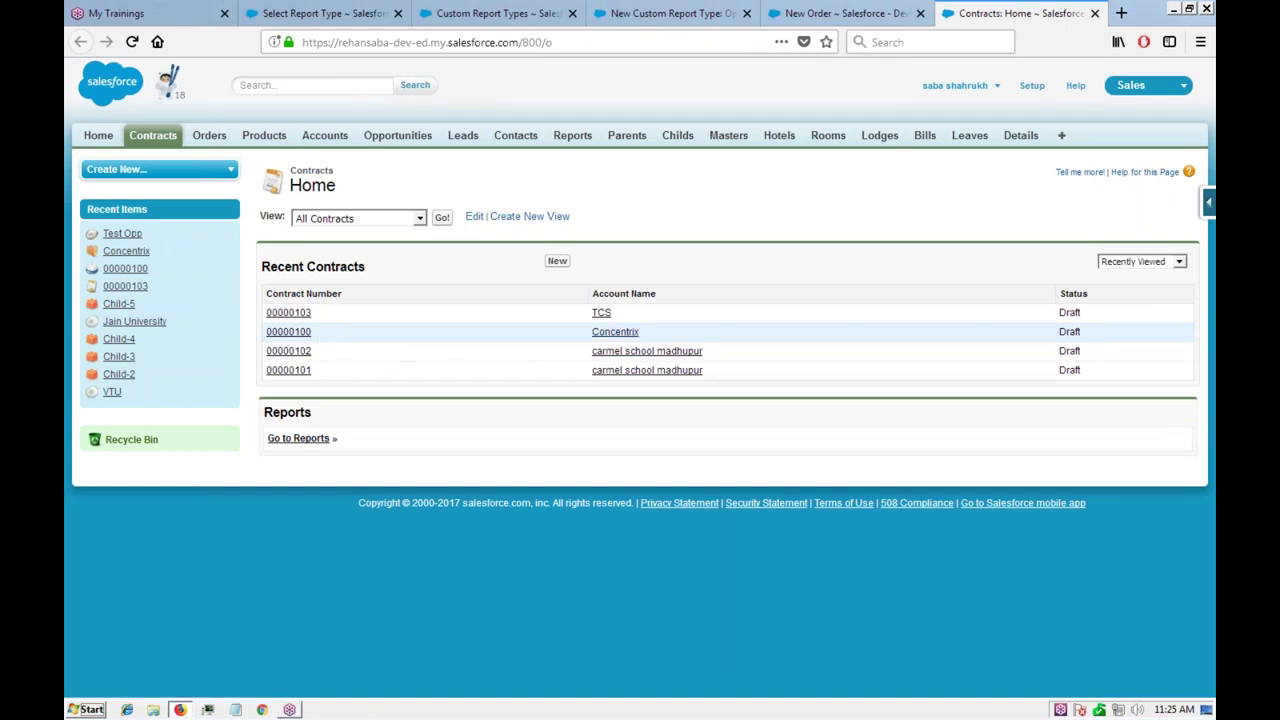
{"action": "left_click", "coordinate": [852, 16]}
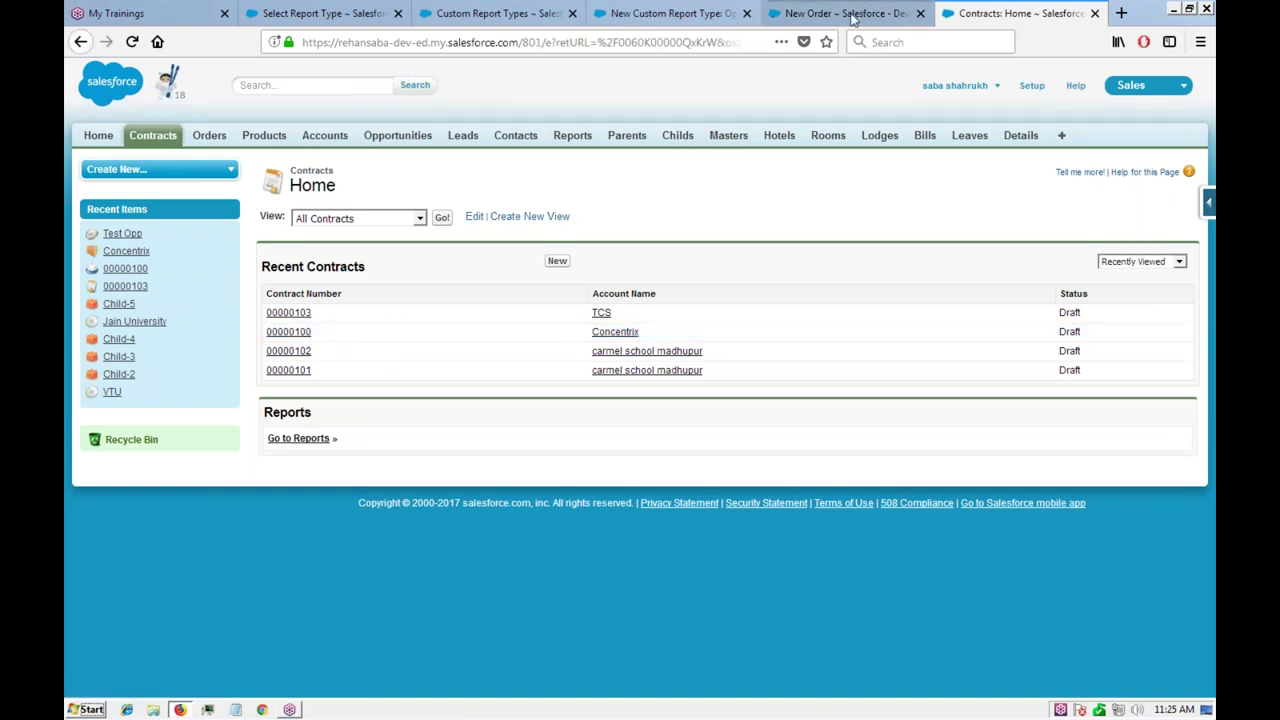
{"action": "left_click", "coordinate": [1015, 281]}
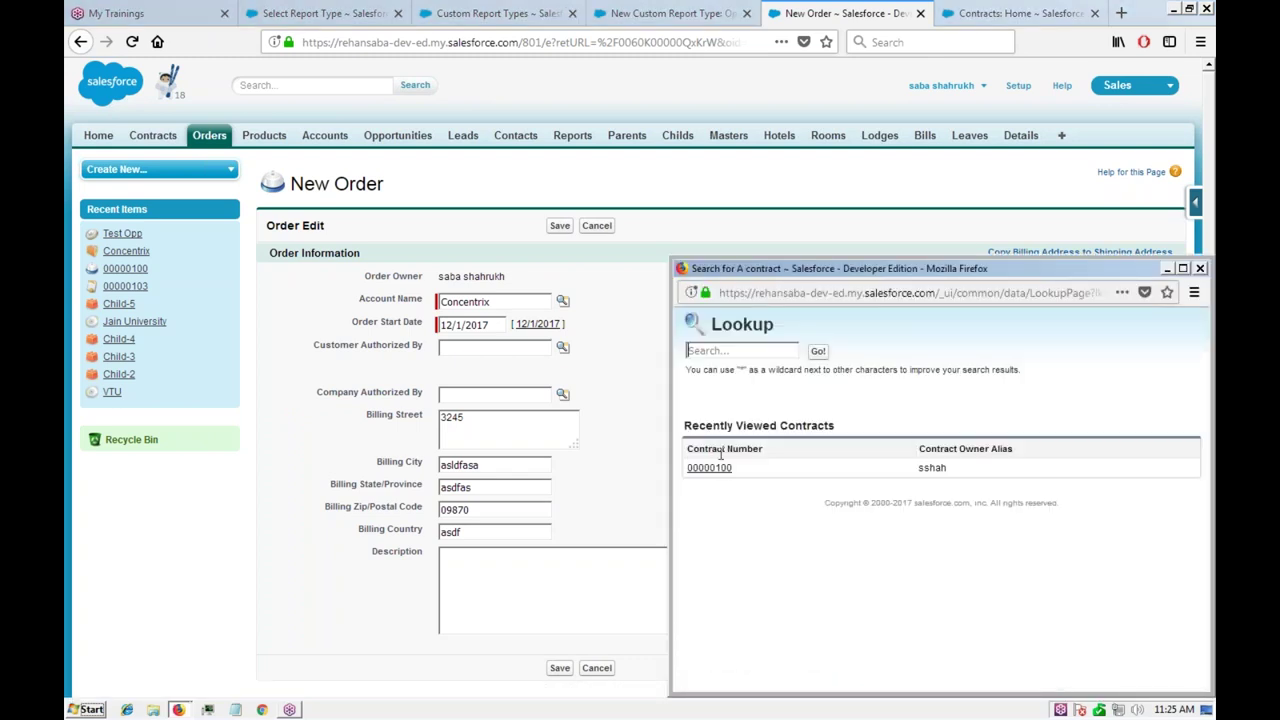
{"action": "left_click", "coordinate": [1000, 14]}
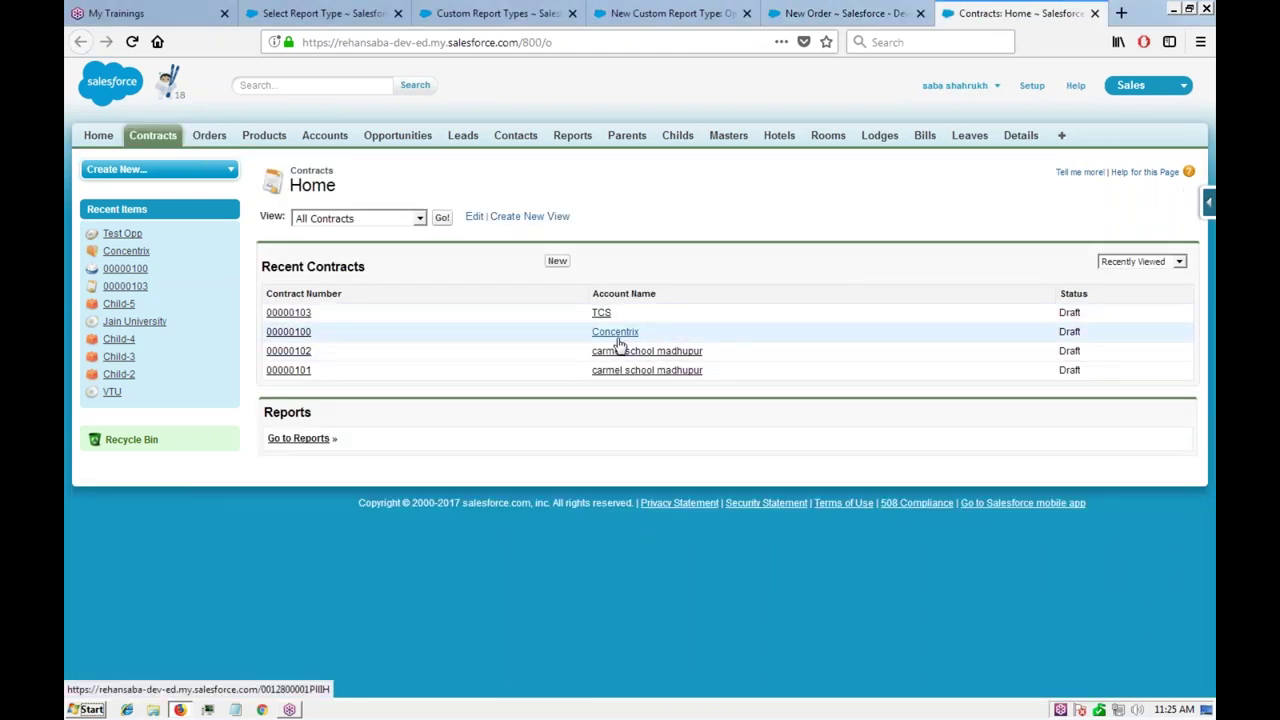
{"action": "key", "text": "ctrl+Page_Up"}
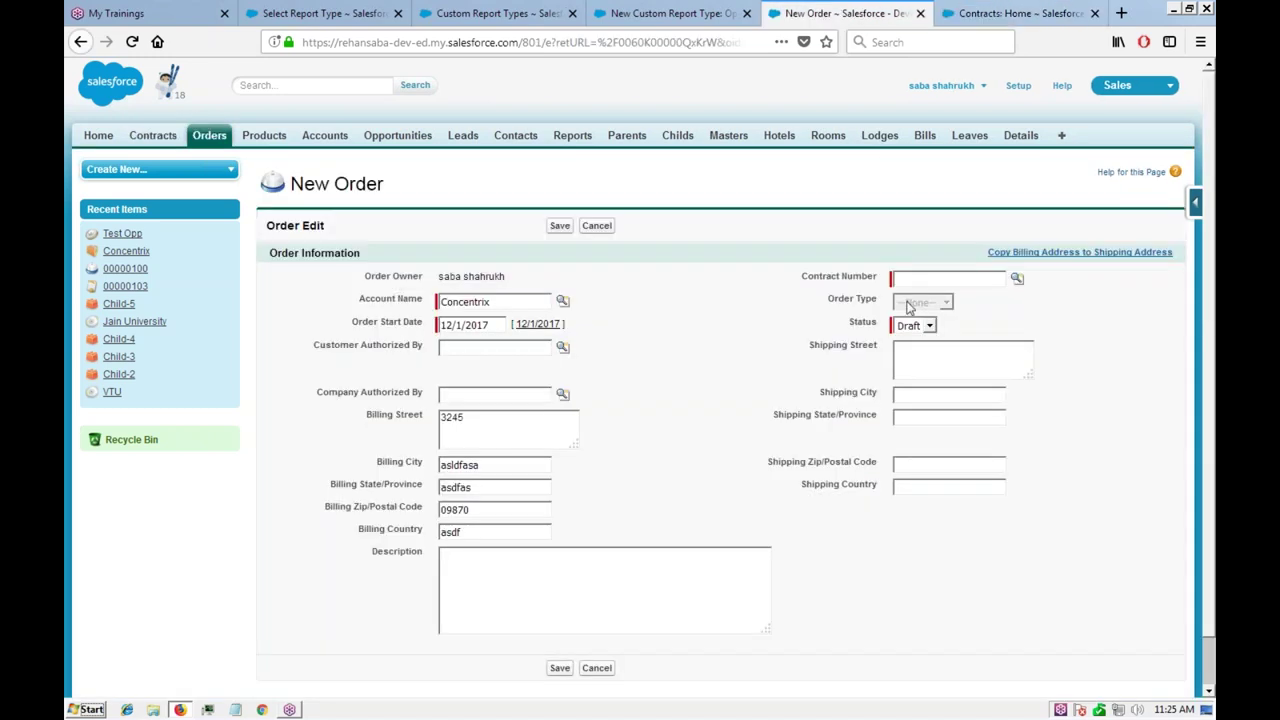
Step: Assign the Concentrix contract to the new order from the recently viewed contracts and save it with Draft status
{"action": "left_click", "coordinate": [1017, 278]}
{"action": "left_click_drag", "start_coordinate": [862, 277], "coordinate": [466, 216]}
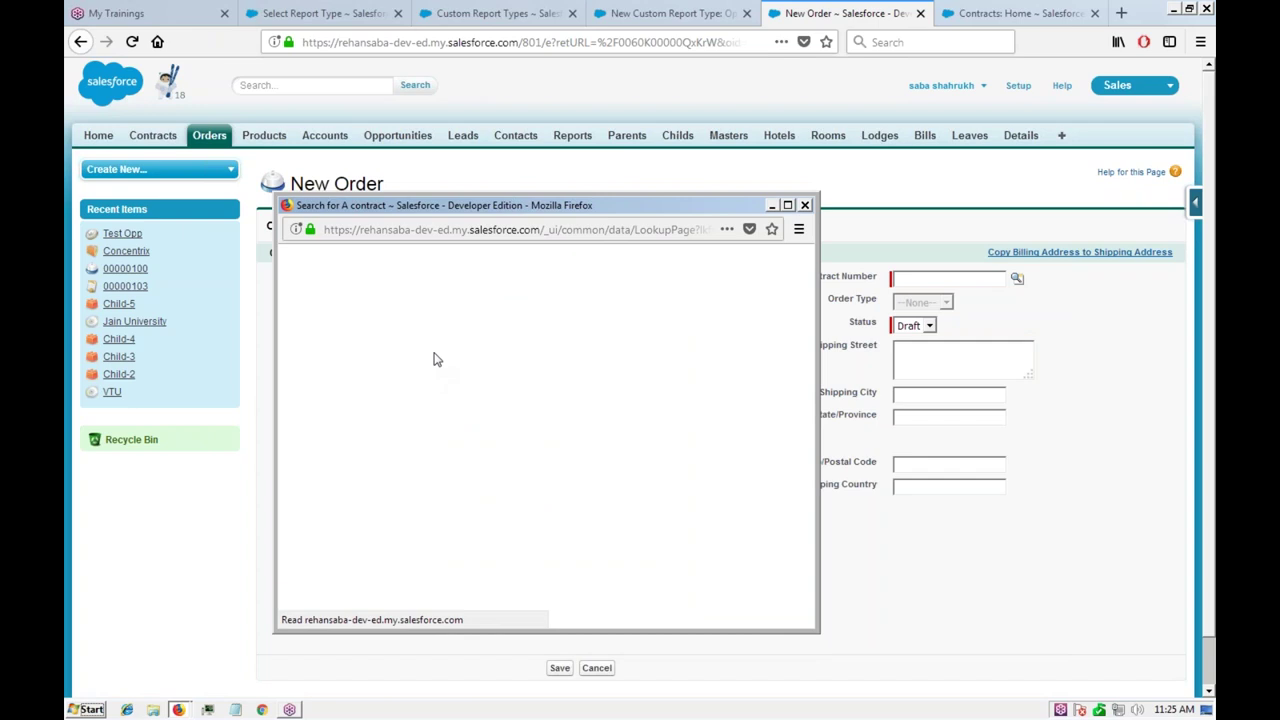
{"action": "left_click_drag", "start_coordinate": [541, 206], "coordinate": [552, 366]}
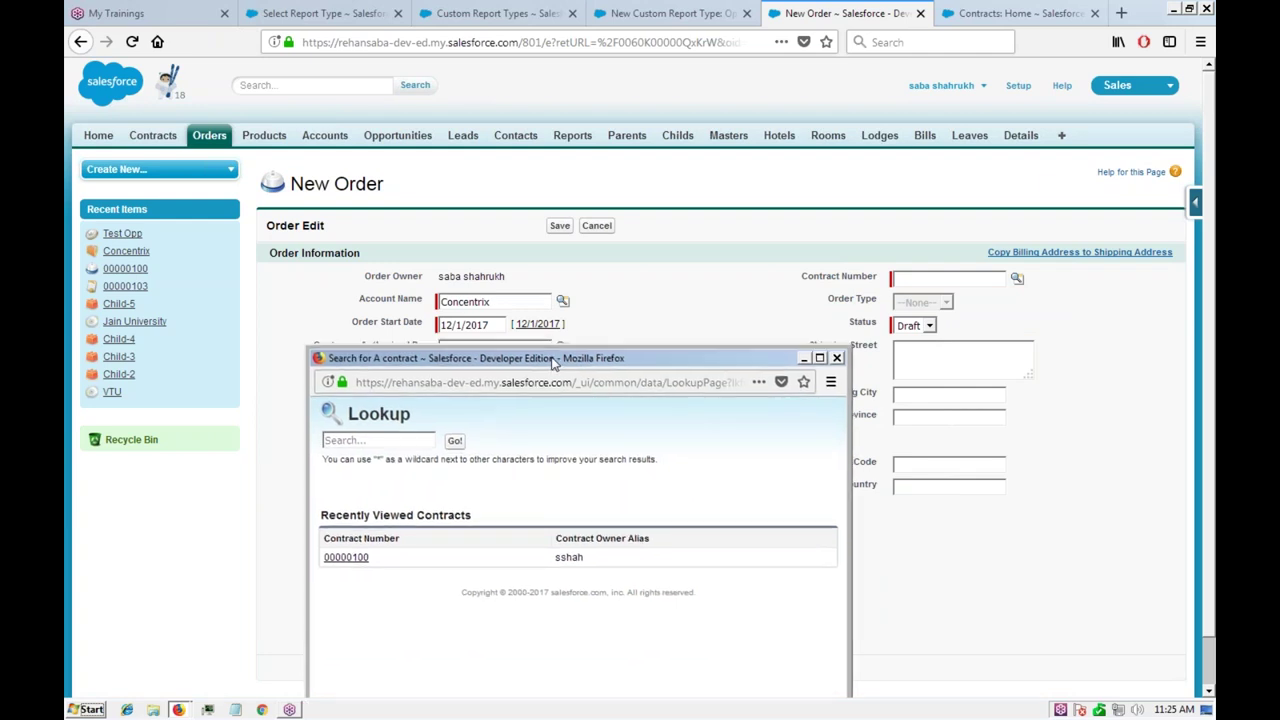
{"action": "left_click", "coordinate": [350, 562]}
{"action": "left_click", "coordinate": [766, 320]}
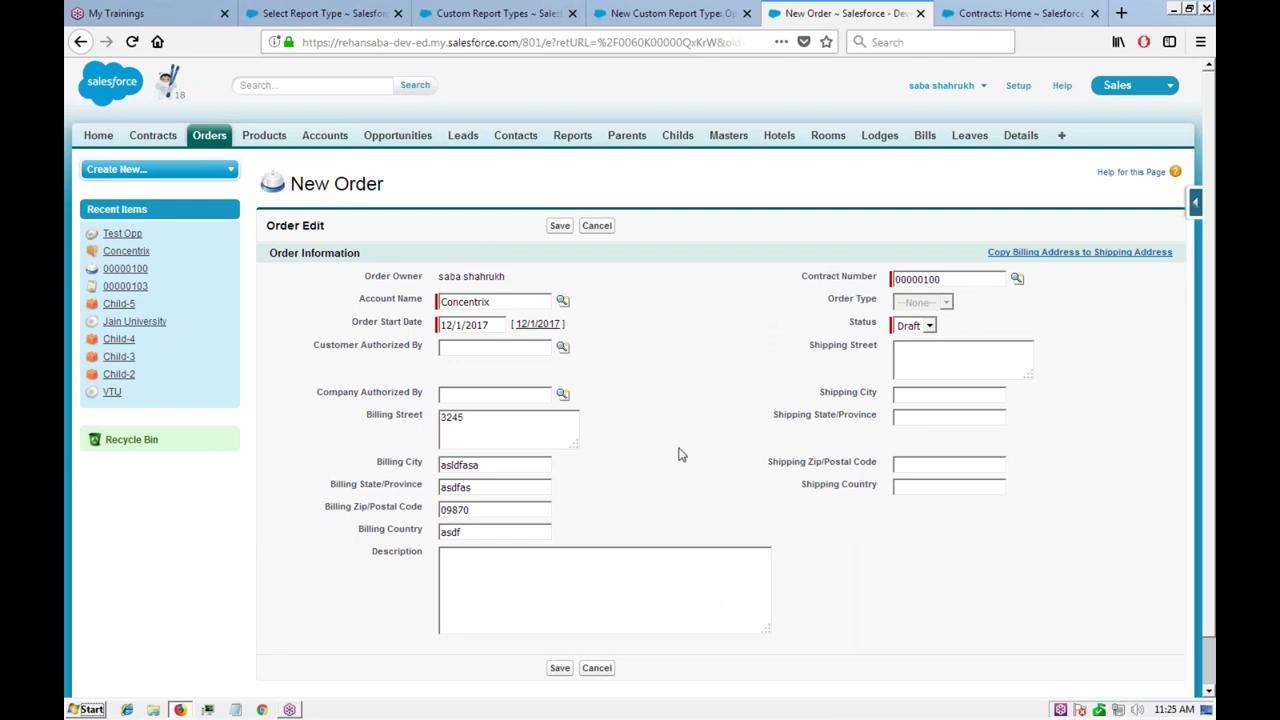
{"action": "scroll", "coordinate": [640, 266], "scroll_direction": "down", "scroll_amount": 1}
{"action": "scroll", "coordinate": [600, 246], "scroll_direction": "up", "scroll_amount": 1}
{"action": "left_click", "coordinate": [559, 225]}
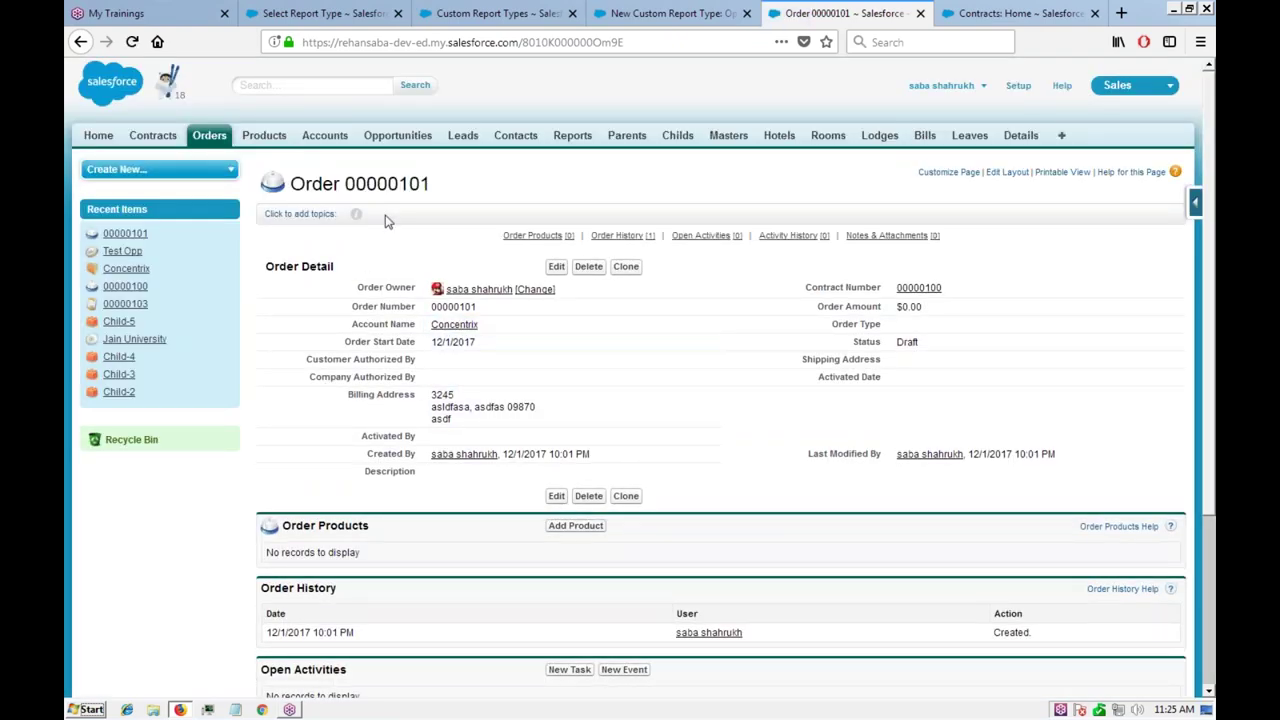
Step: Choose Orders as related object B under Opportunities in the Opportunity hierarchy report type, checking it against the new order
{"action": "left_click", "coordinate": [641, 14]}
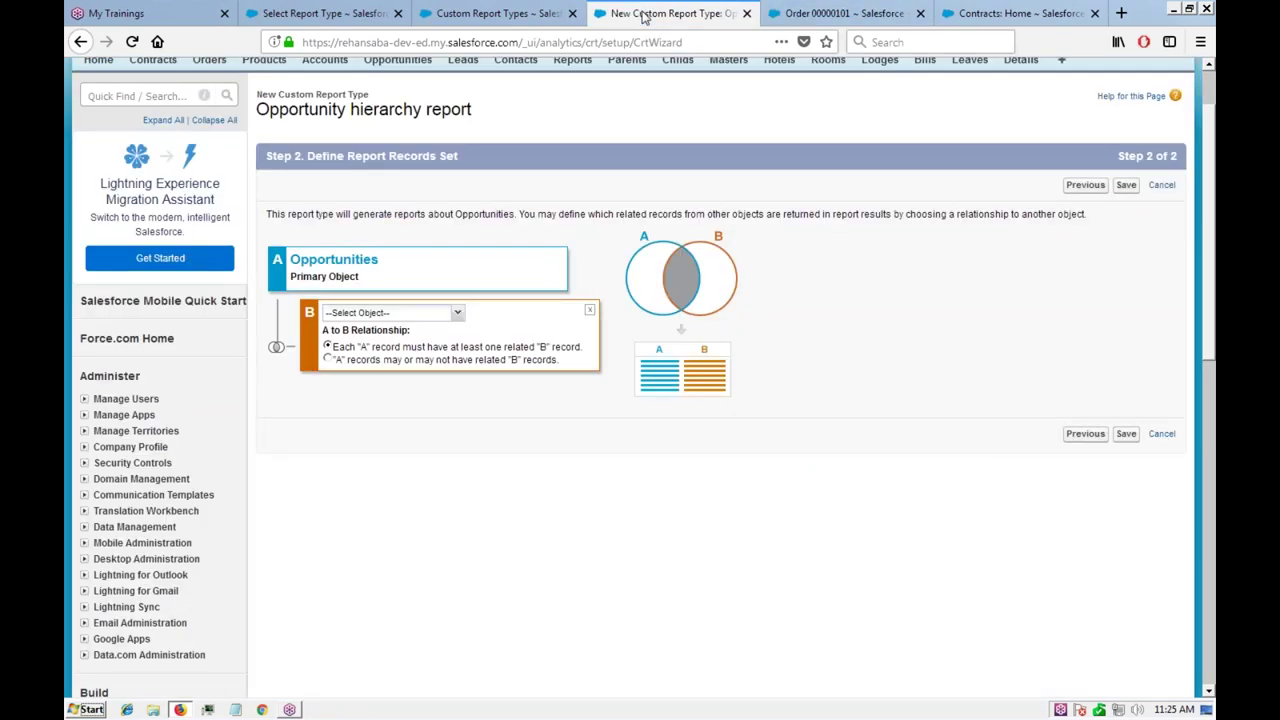
{"action": "left_click", "coordinate": [840, 16]}
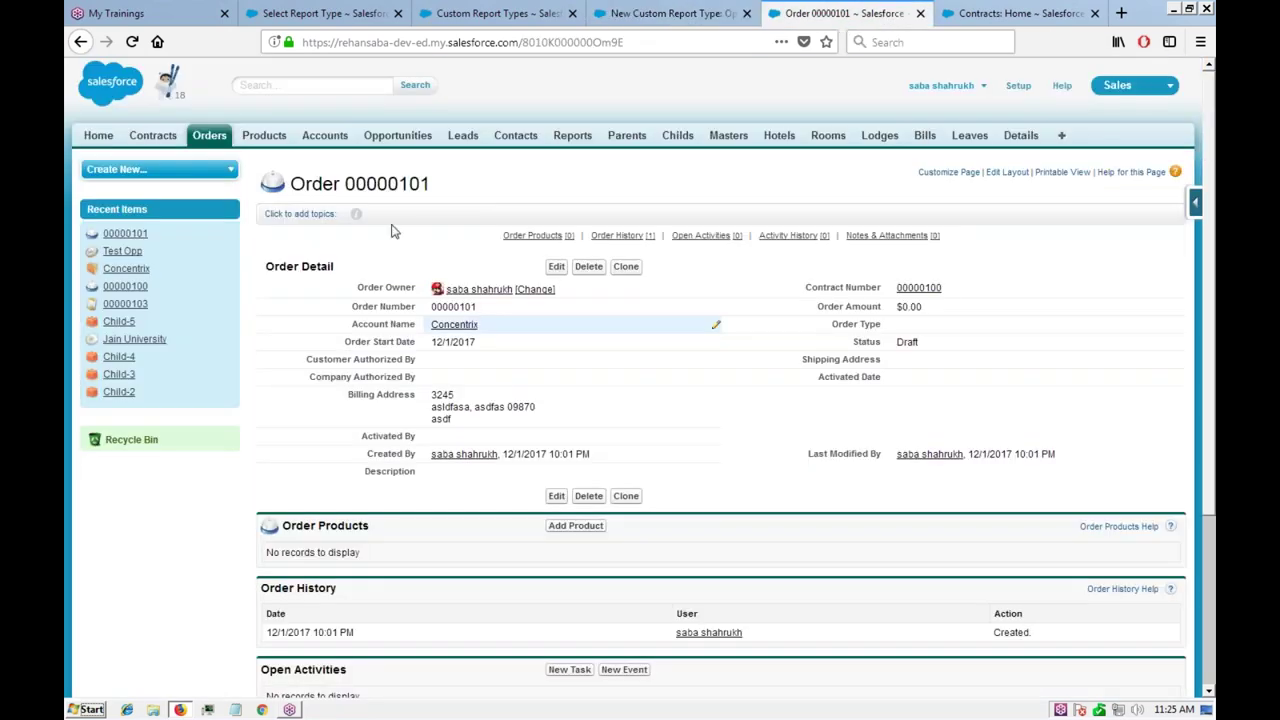
{"action": "left_click", "coordinate": [698, 12]}
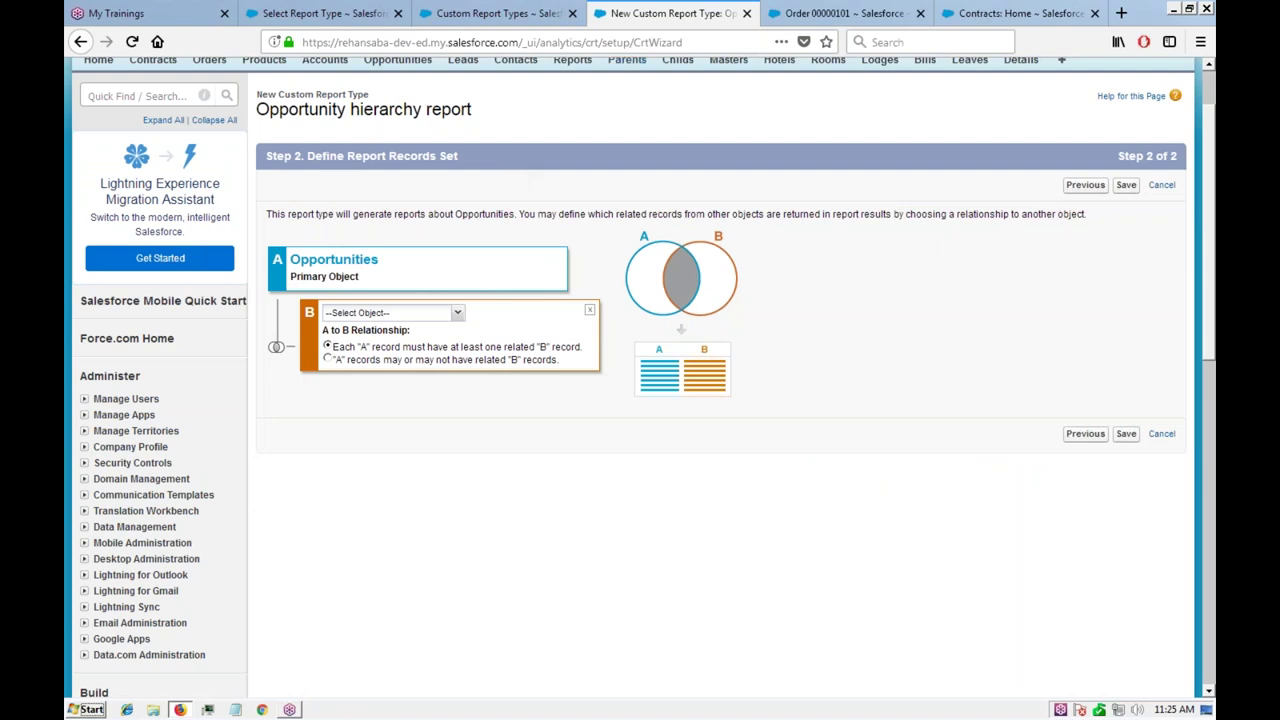
{"action": "left_click", "coordinate": [442, 314]}
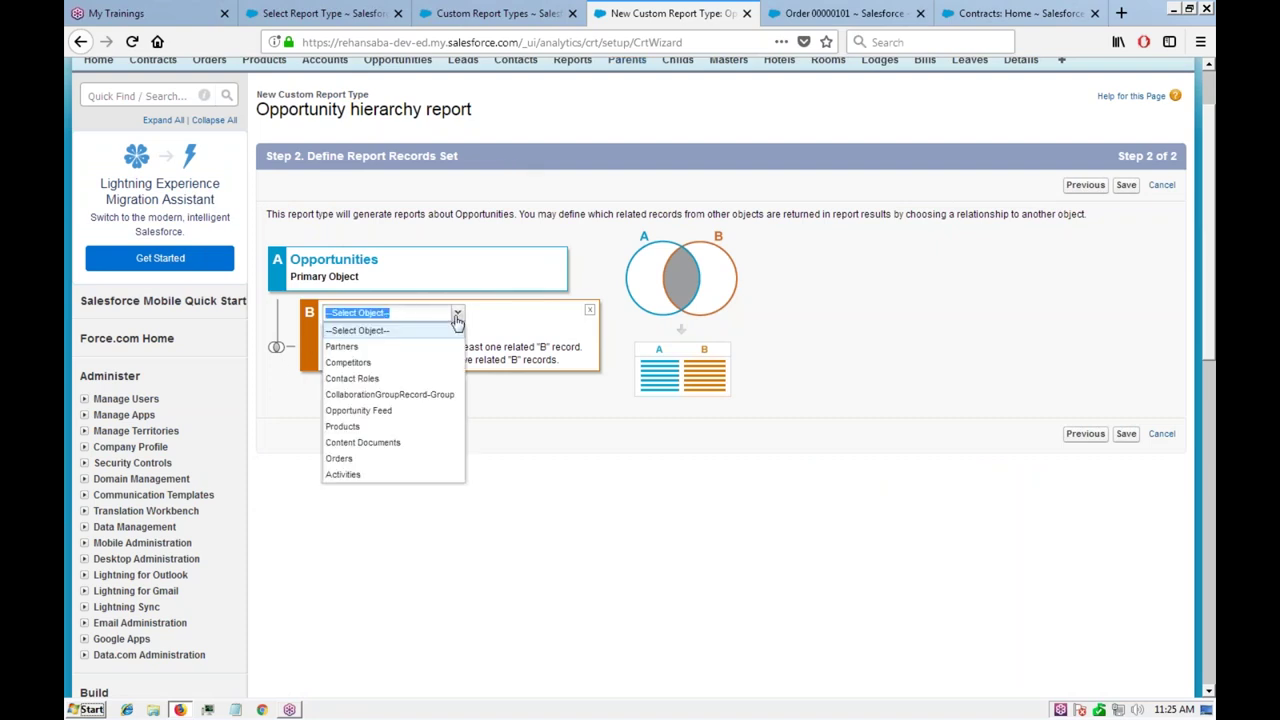
{"action": "left_click", "coordinate": [340, 458]}
{"action": "left_click", "coordinate": [840, 13]}
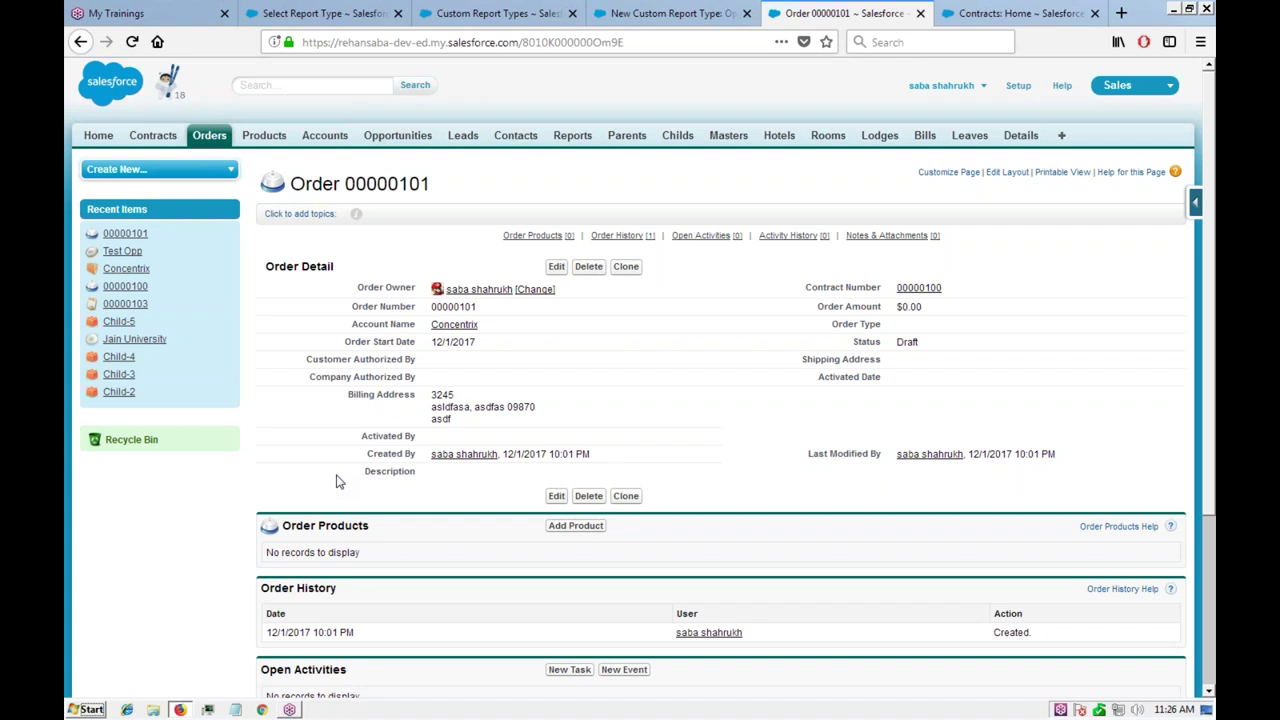
{"action": "left_click", "coordinate": [662, 13]}
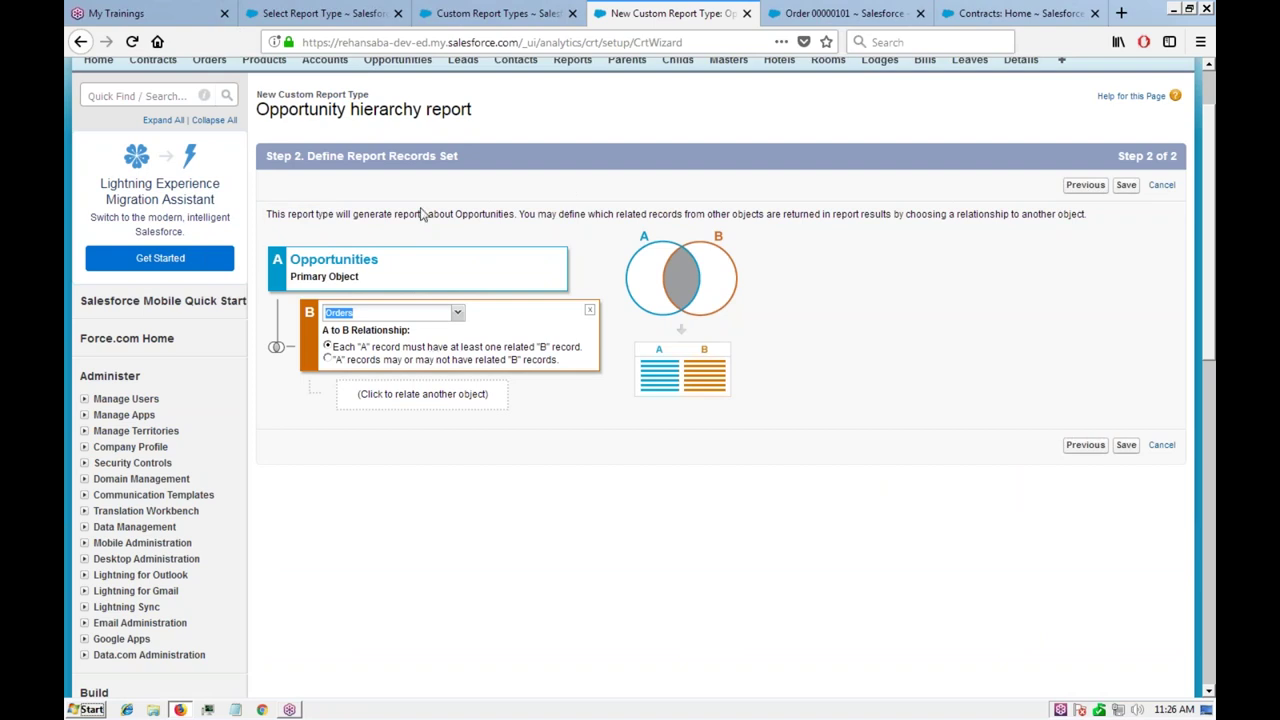
{"action": "scroll", "coordinate": [504, 247], "scroll_direction": "up", "scroll_amount": 2}
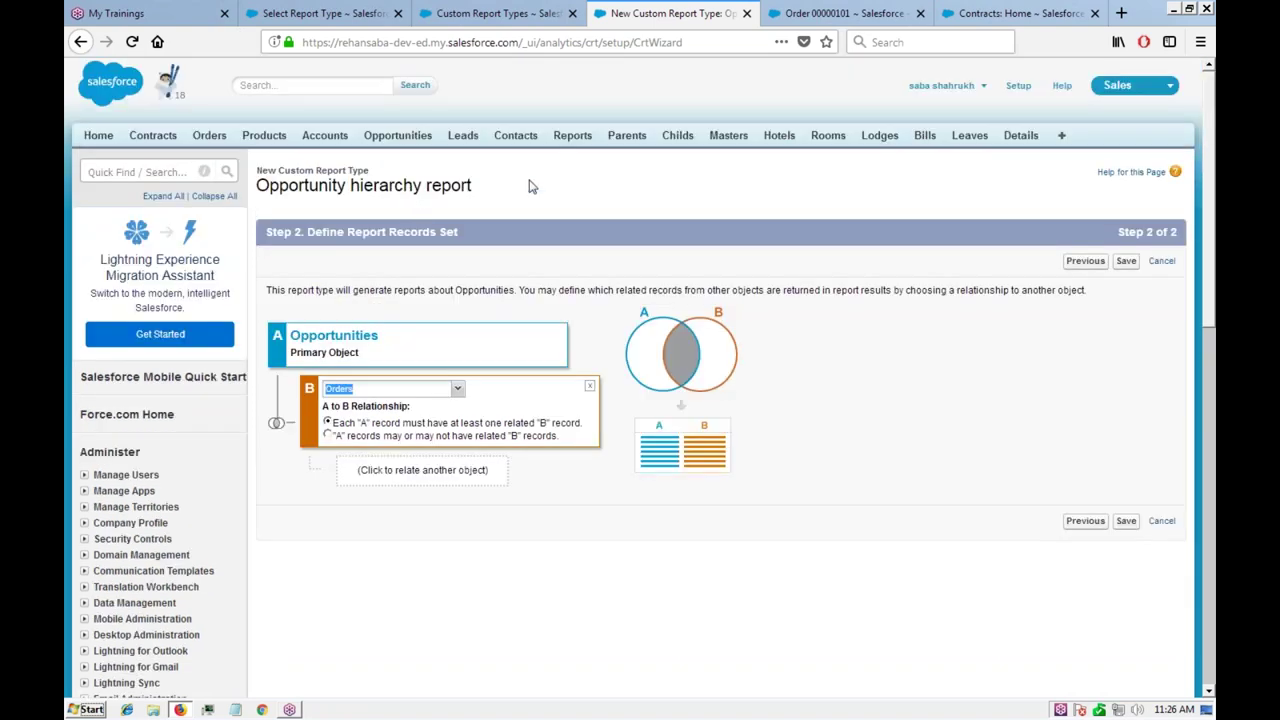
Step: Find Schema Builder in Setup by searching for "schema" and open it in place of the Contracts home page
{"action": "left_click", "coordinate": [486, 15]}
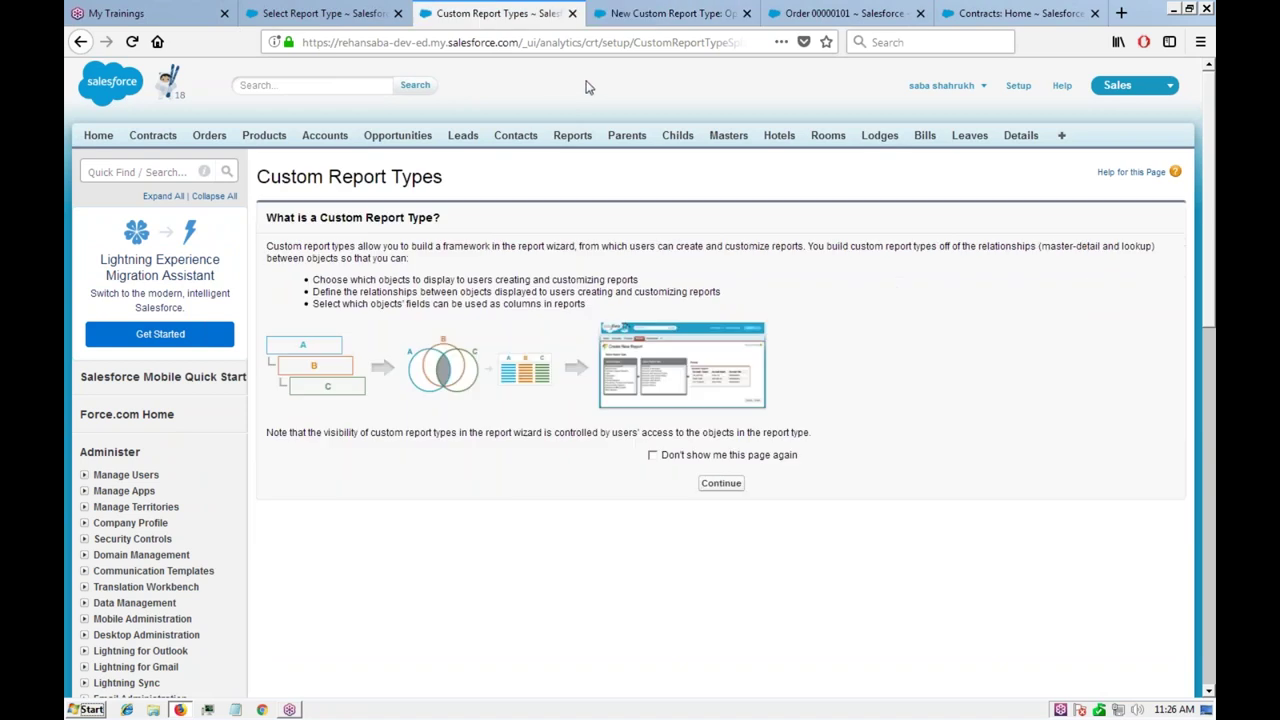
{"action": "left_click", "coordinate": [658, 18]}
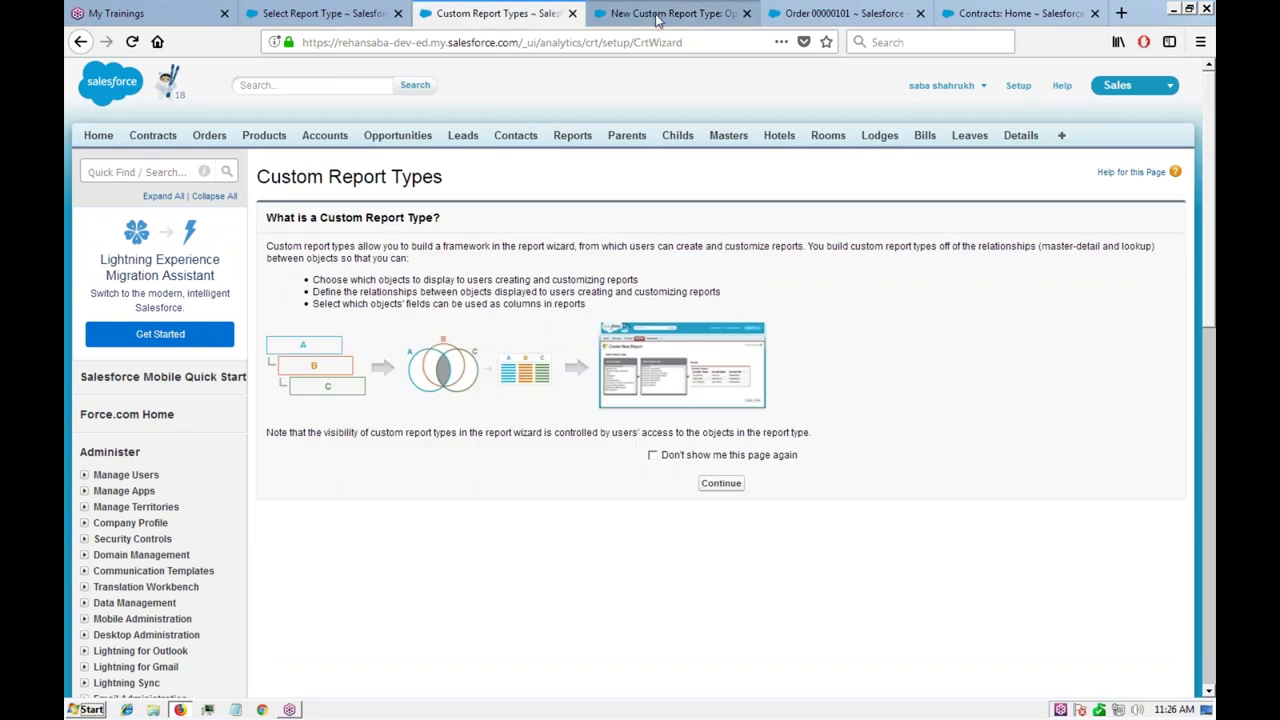
{"action": "left_click", "coordinate": [320, 13]}
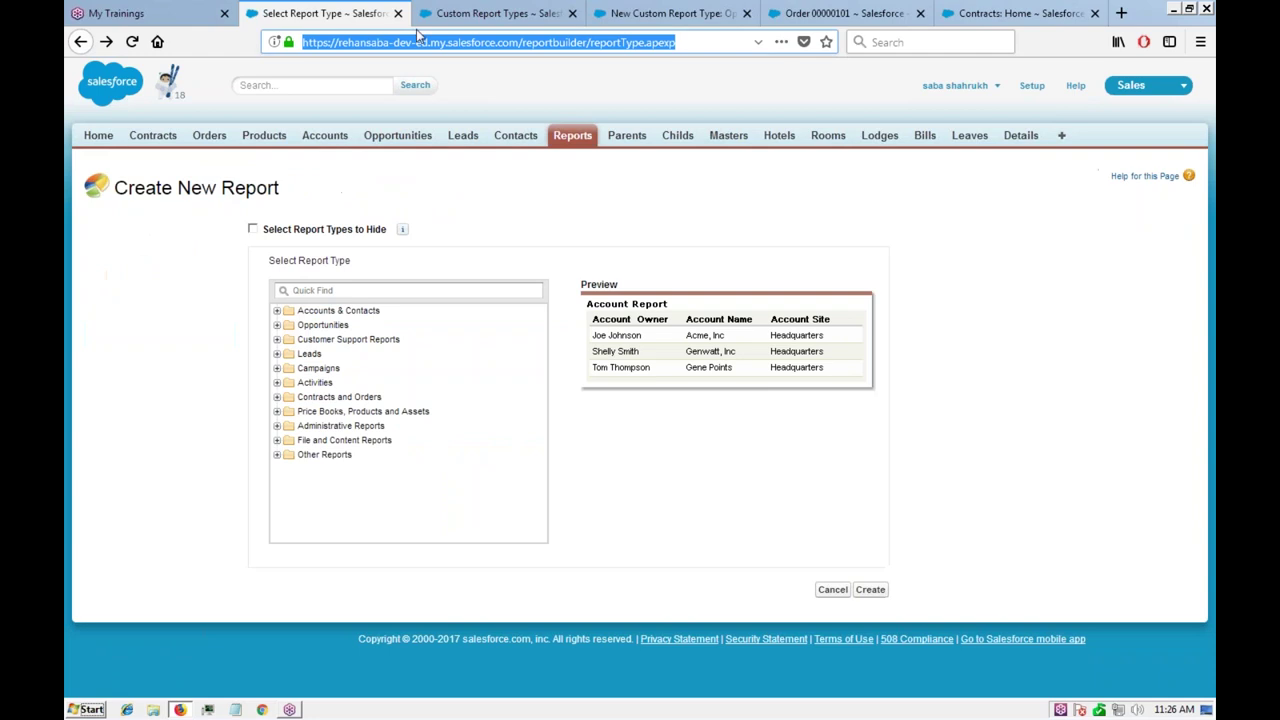
{"action": "left_click", "coordinate": [992, 20]}
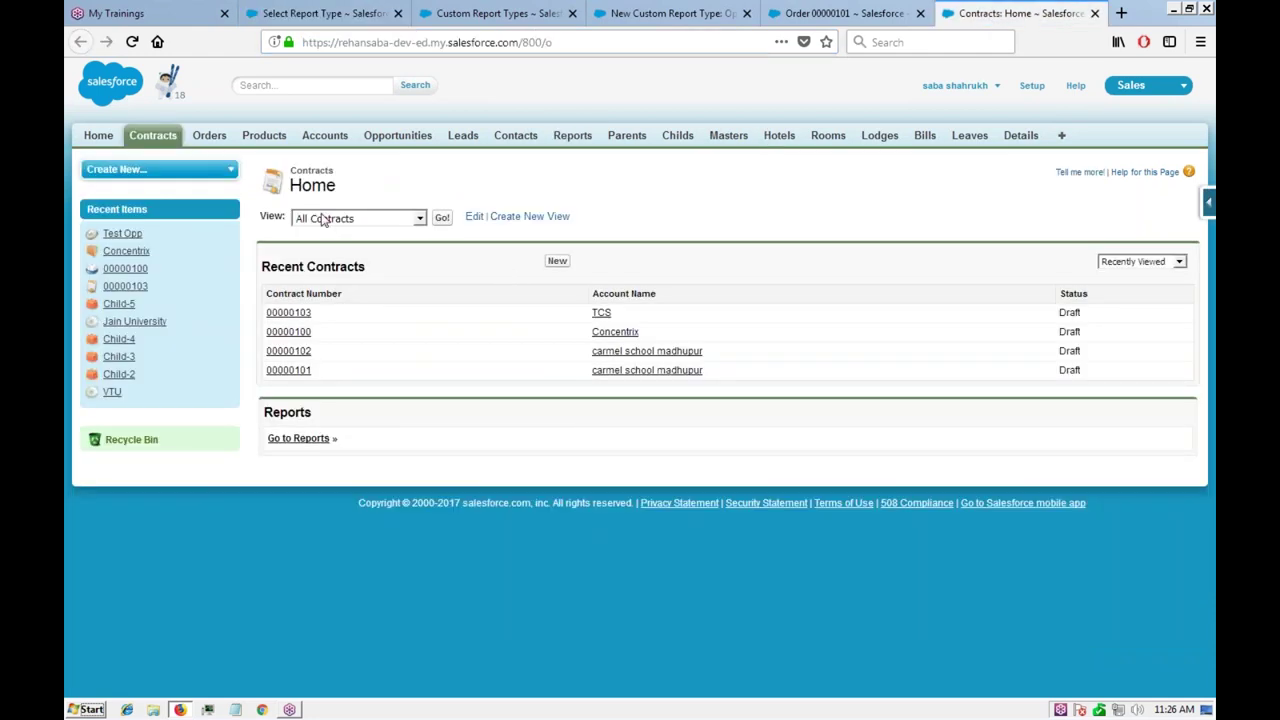
{"action": "left_click", "coordinate": [1032, 85]}
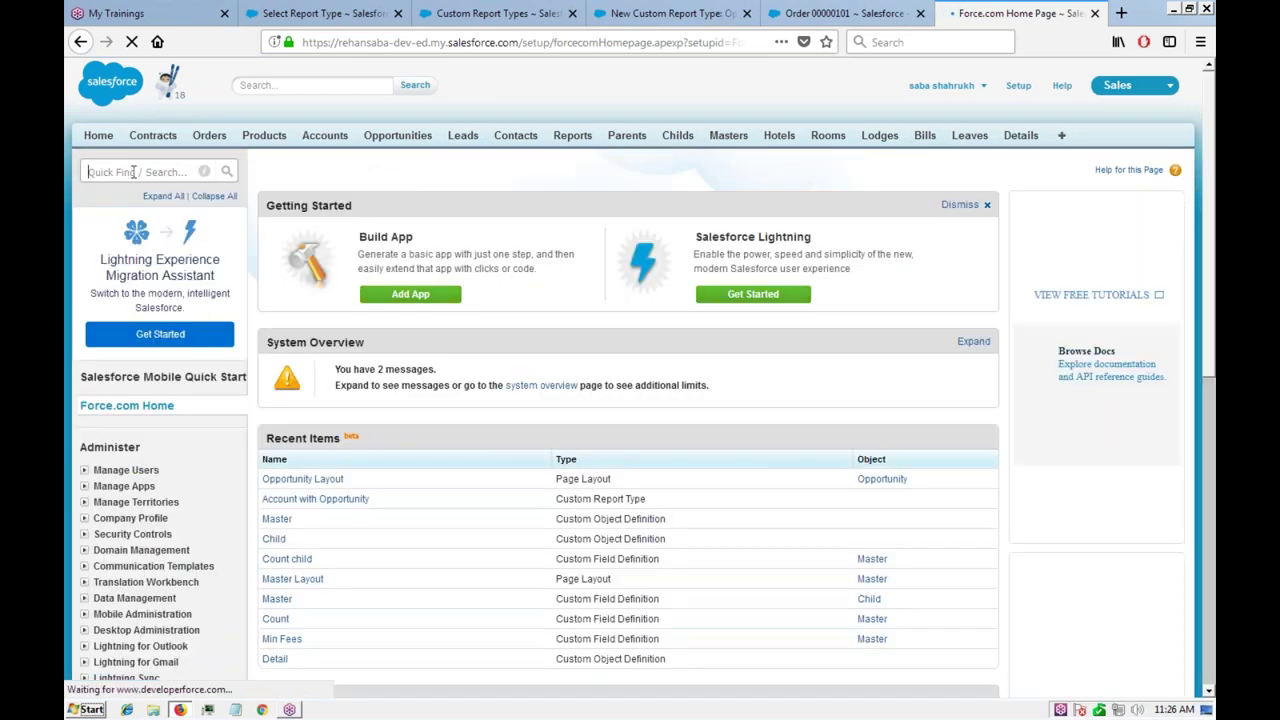
{"action": "type", "text": "sc"}
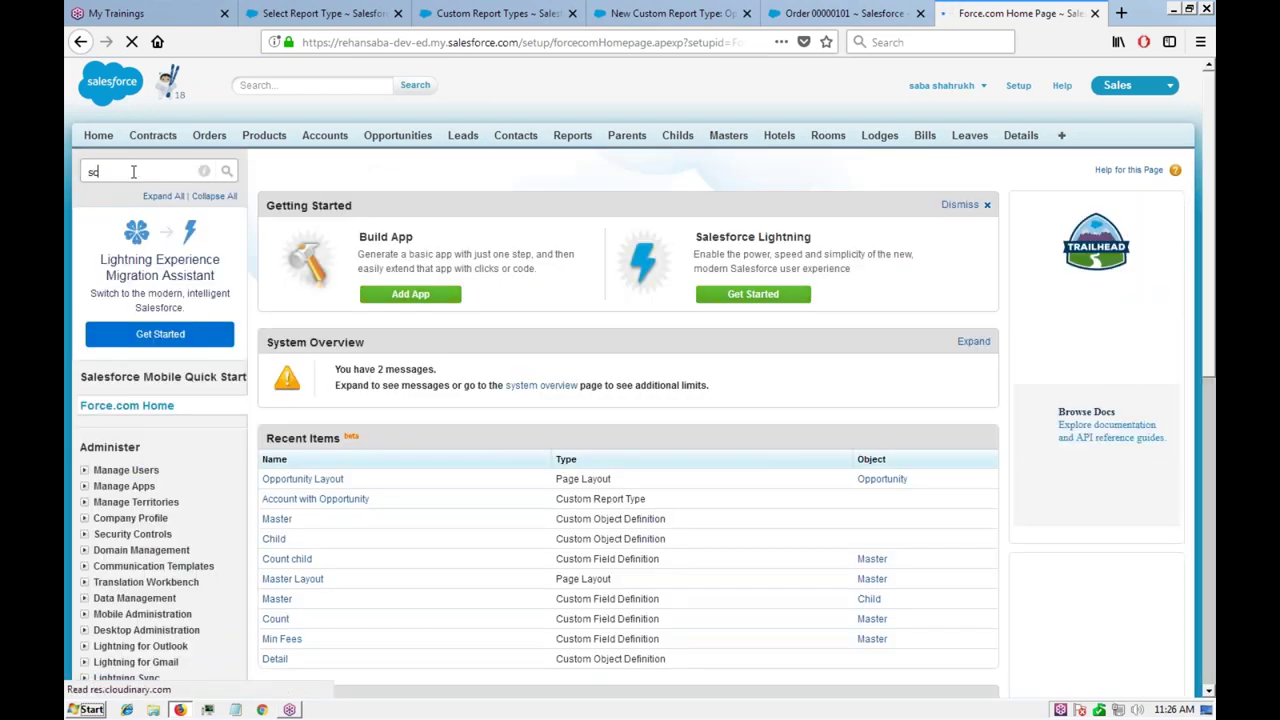
{"action": "type", "text": "hema"}
{"action": "left_click", "coordinate": [130, 264]}
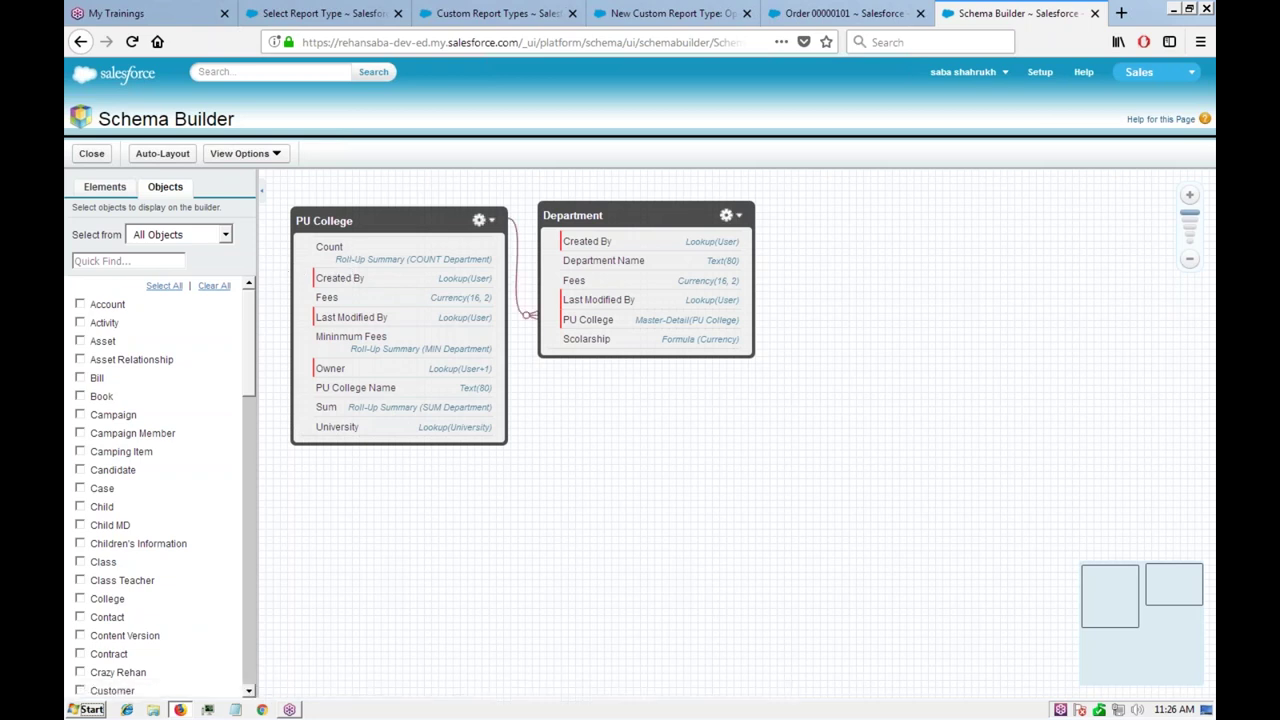
Step: Clear all objects displayed in Schema Builder and show the Opportunity and Order objects instead
{"action": "left_click", "coordinate": [200, 289]}
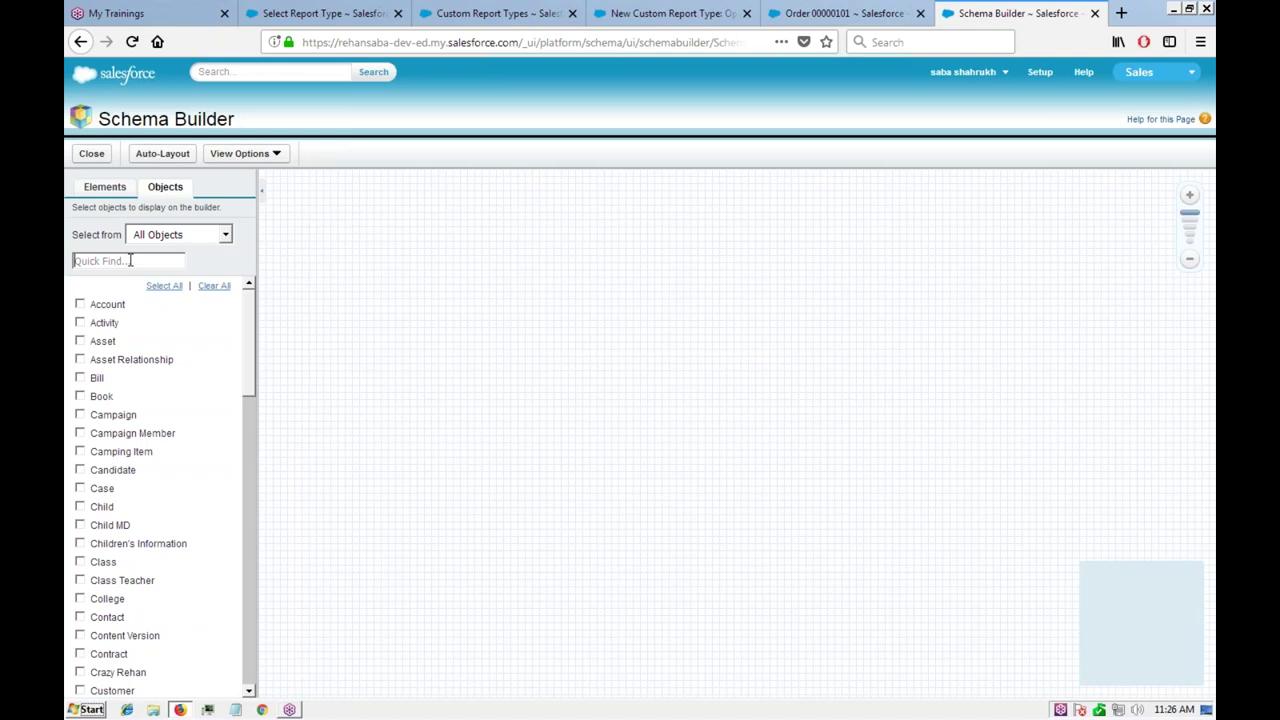
{"action": "type", "text": "oportuni"}
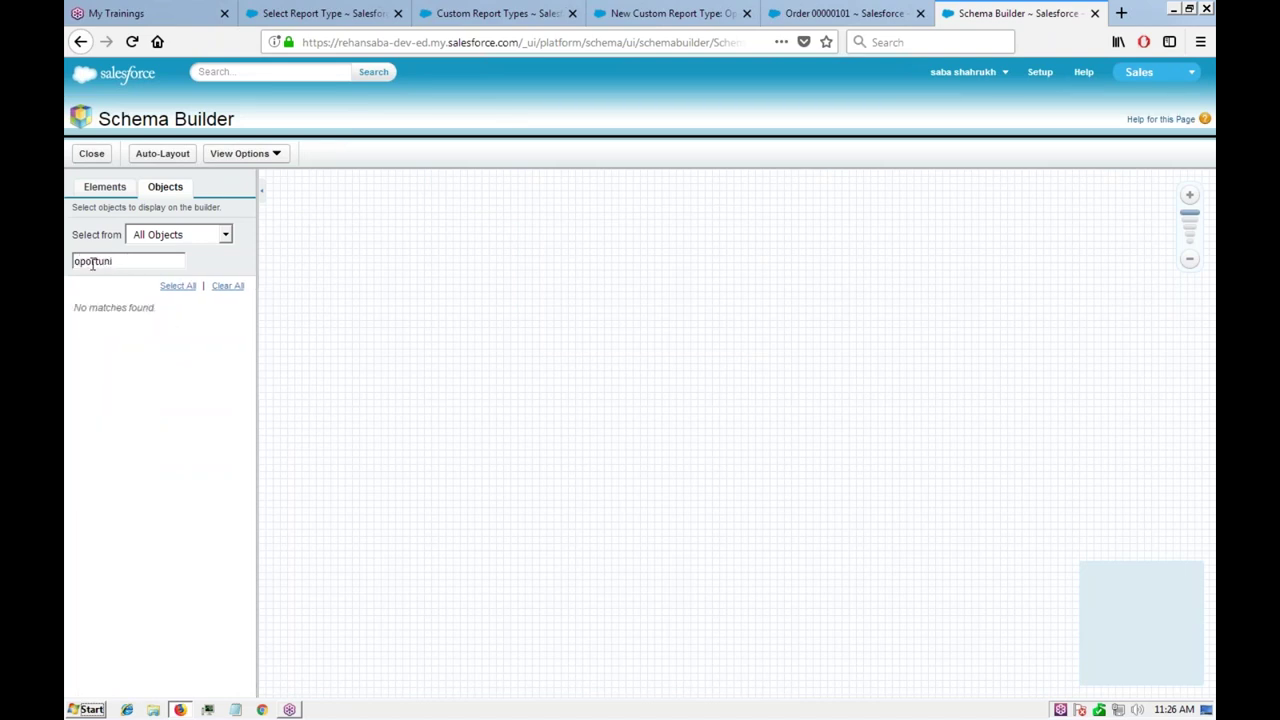
{"action": "type", "text": "p"}
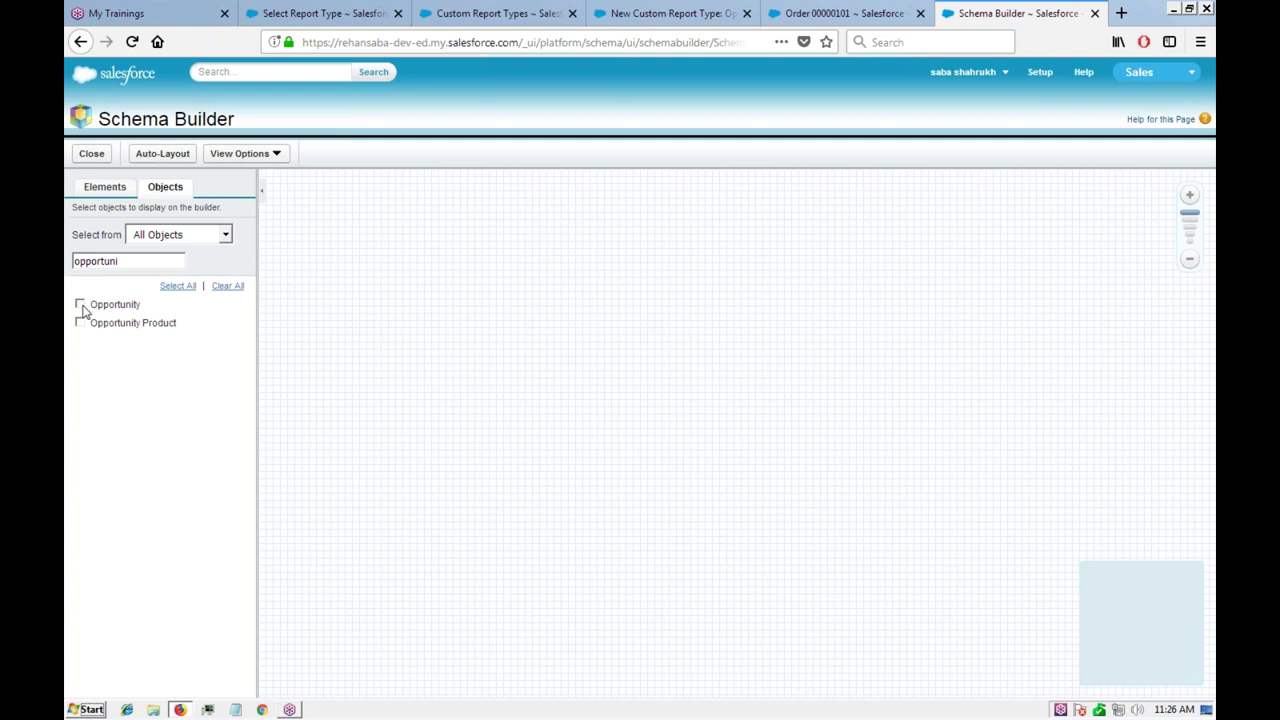
{"action": "left_click", "coordinate": [80, 305]}
{"action": "double_click", "coordinate": [128, 261]}
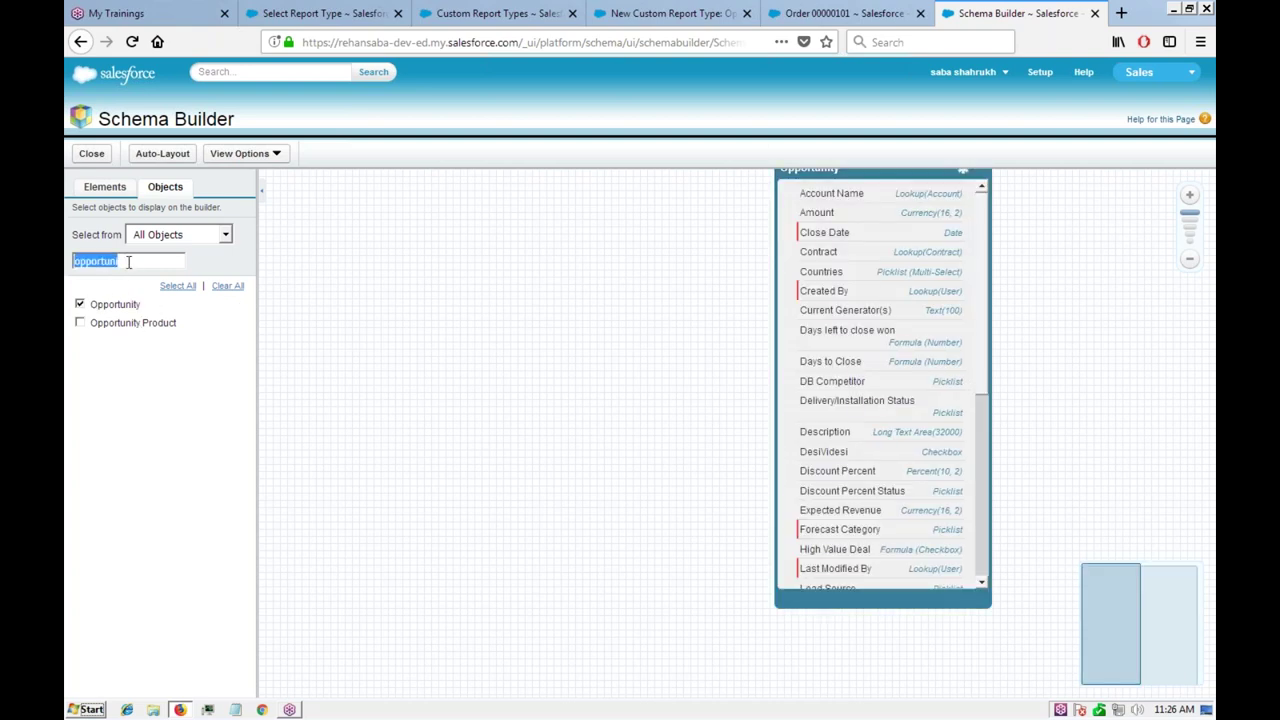
{"action": "type", "text": "order"}
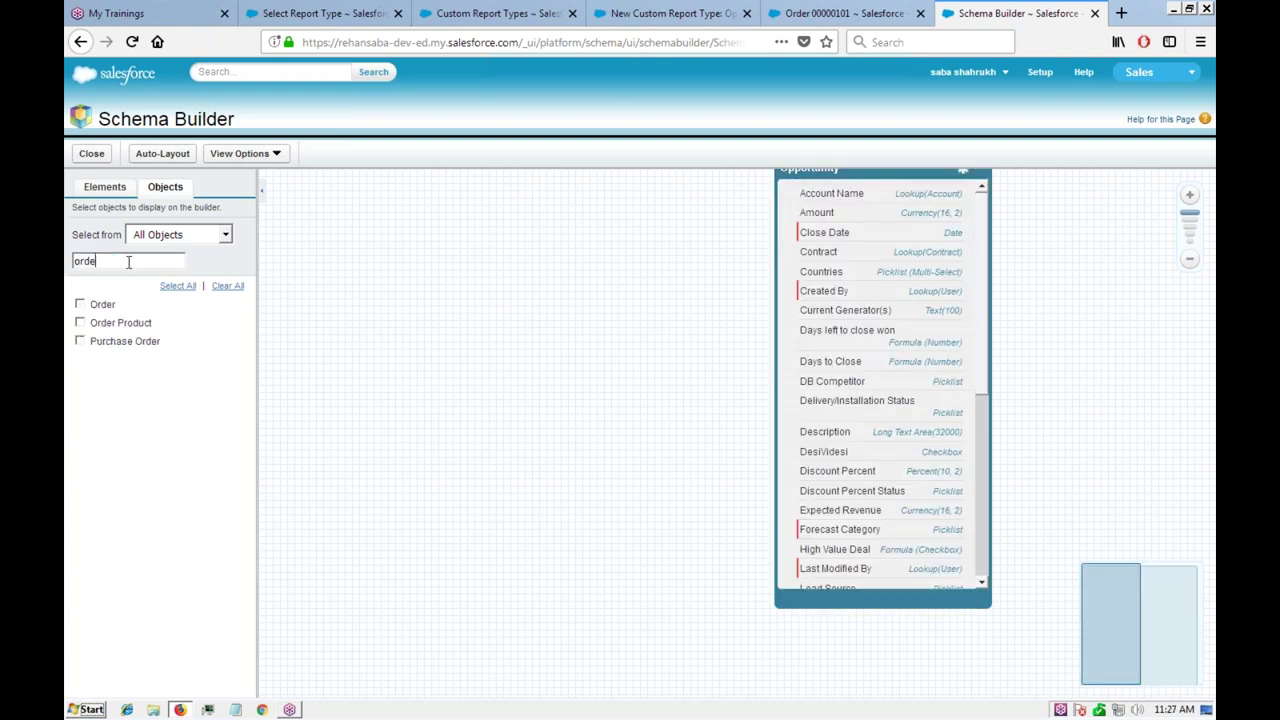
{"action": "left_click", "coordinate": [80, 305]}
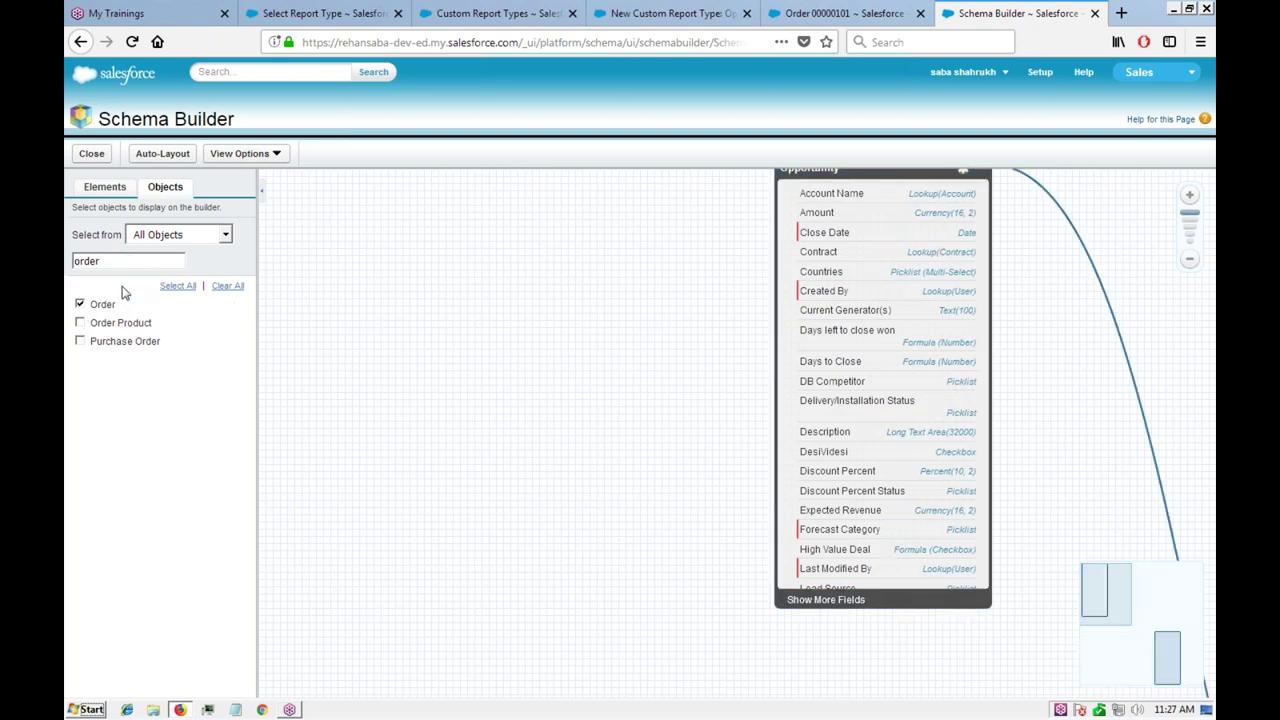
Step: Show the Order Product object on the schema canvas as well, checking it against the new order's related lists
{"action": "left_click", "coordinate": [900, 20]}
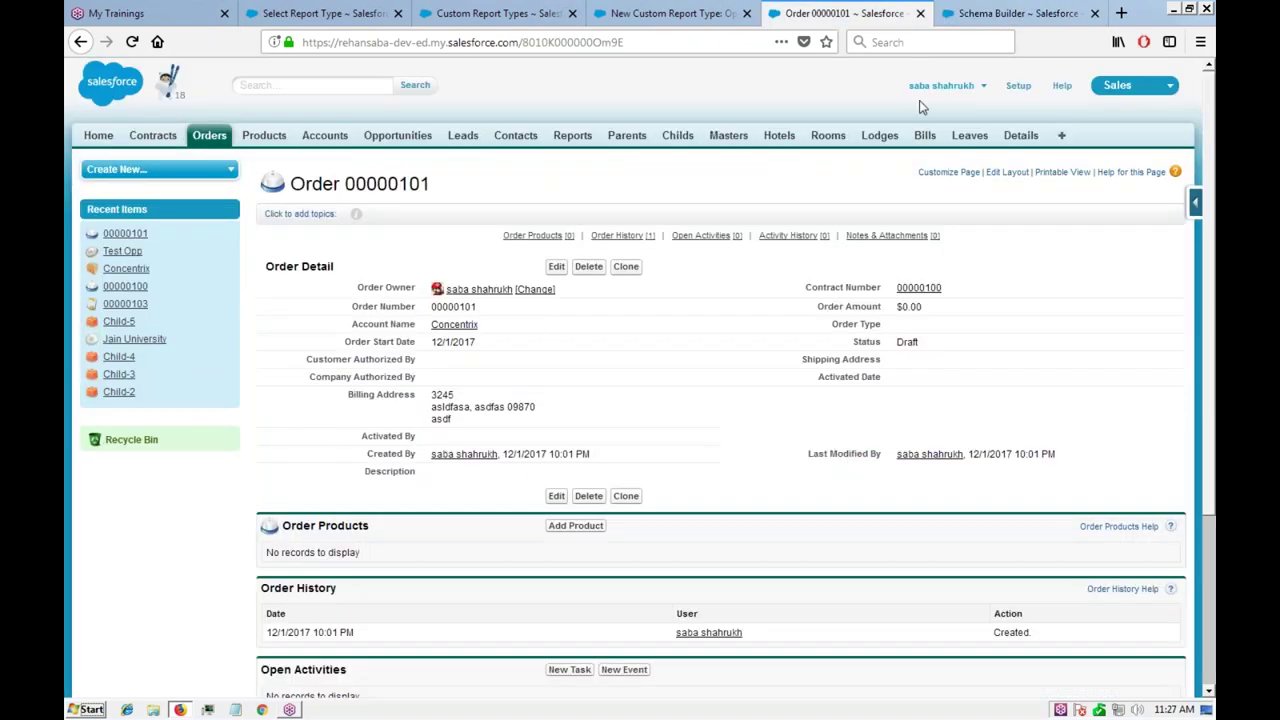
{"action": "left_click", "coordinate": [1005, 14]}
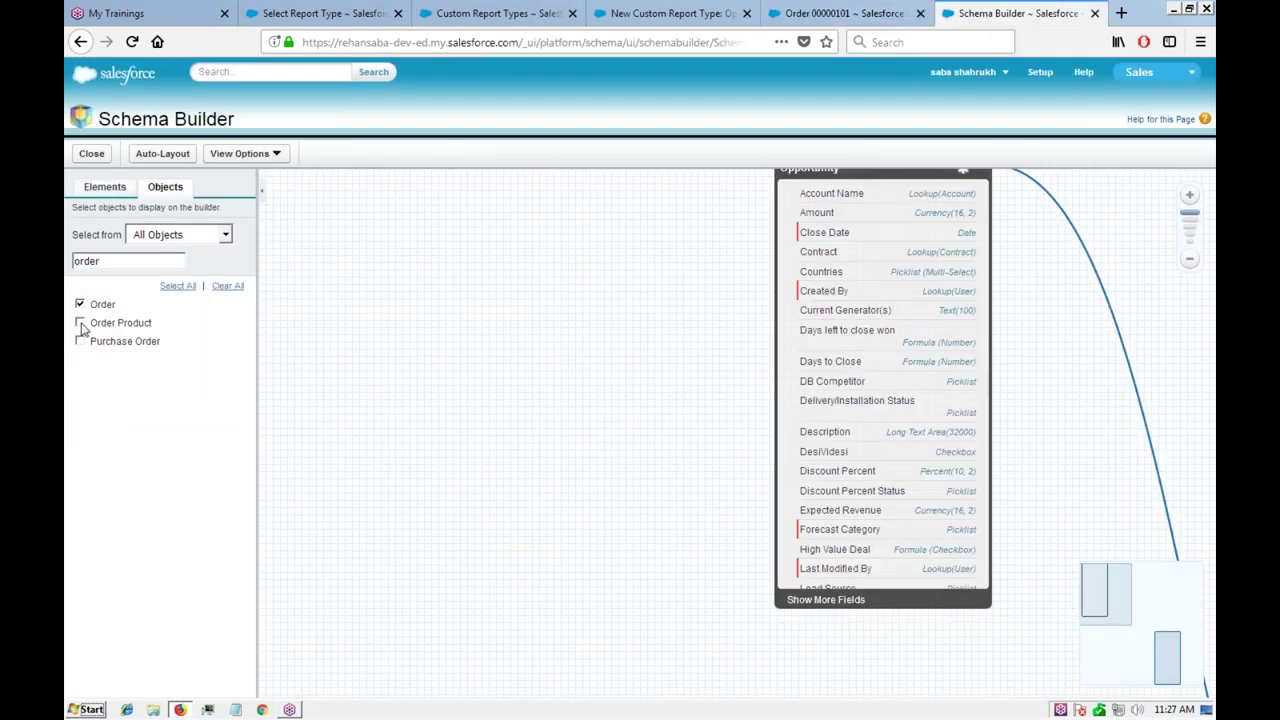
{"action": "left_click", "coordinate": [866, 16]}
{"action": "left_click", "coordinate": [1026, 18]}
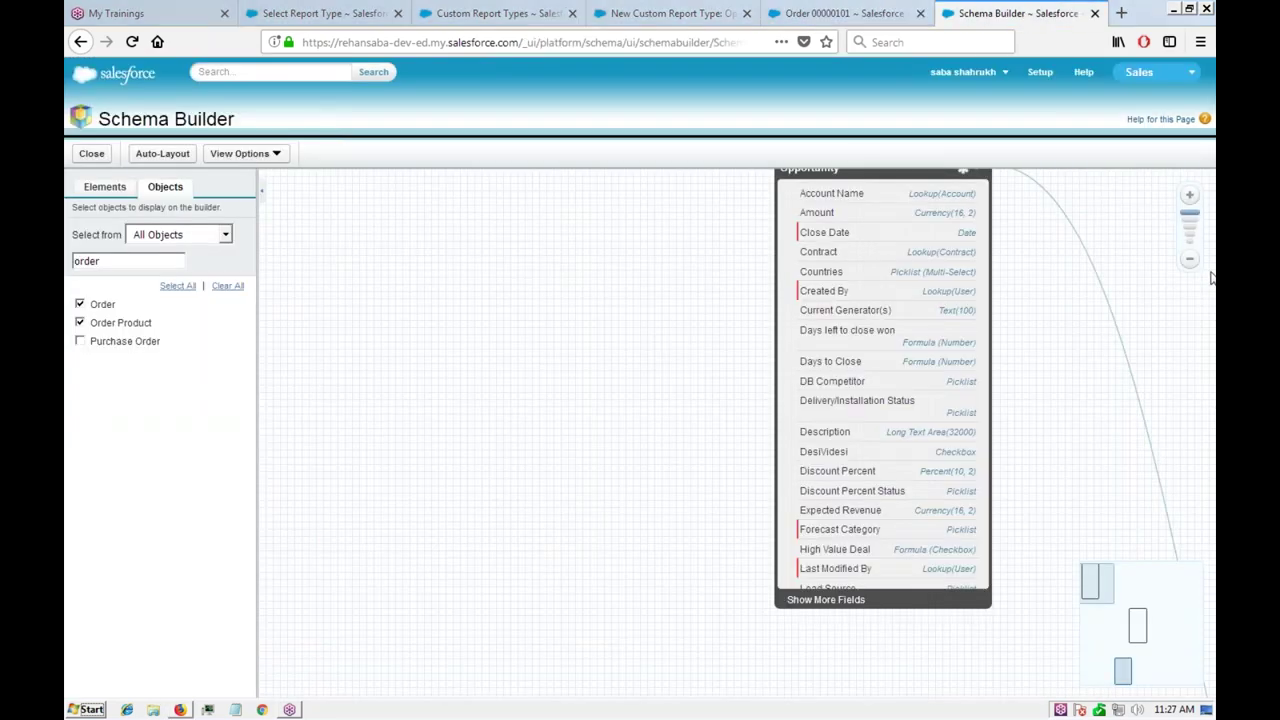
Step: Arrange the Opportunity, Order and Order Product boxes close together in a descending row on the schema canvas
{"action": "left_click", "coordinate": [1189, 258]}
{"action": "left_click", "coordinate": [1189, 258]}
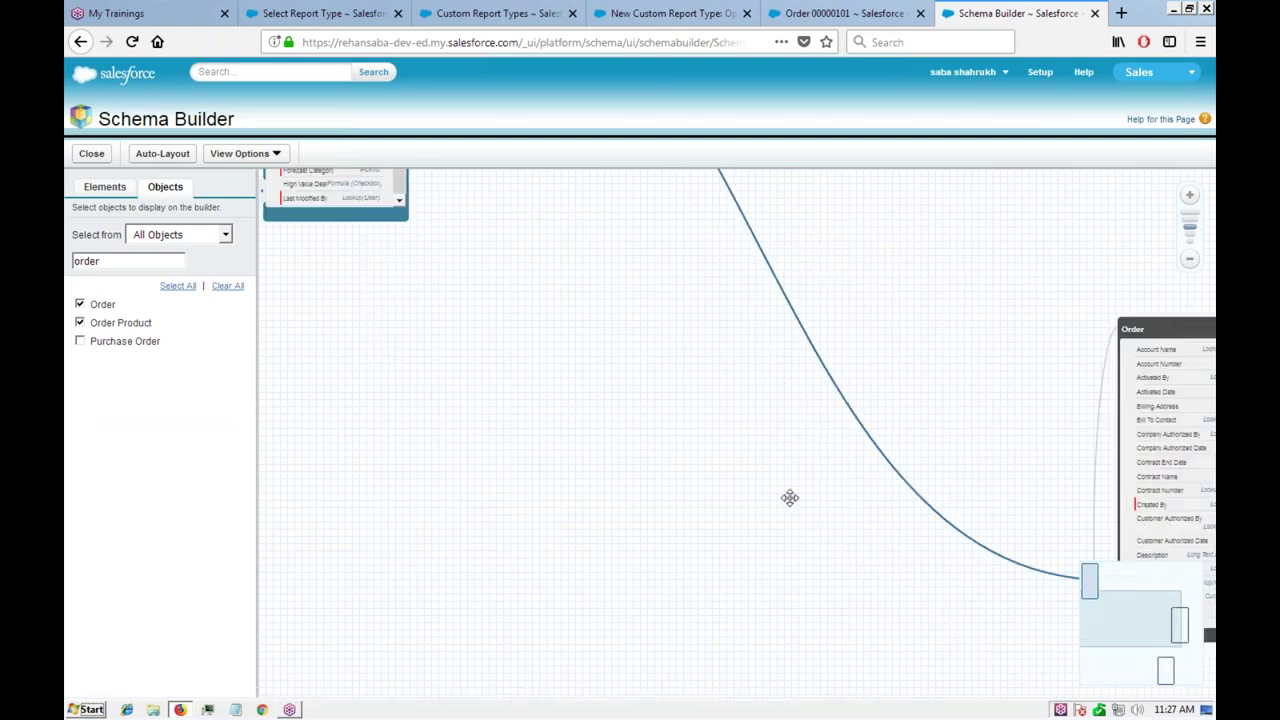
{"action": "left_click_drag", "start_coordinate": [1166, 326], "coordinate": [625, 208]}
{"action": "scroll", "coordinate": [951, 474], "scroll_direction": "down", "scroll_amount": 3}
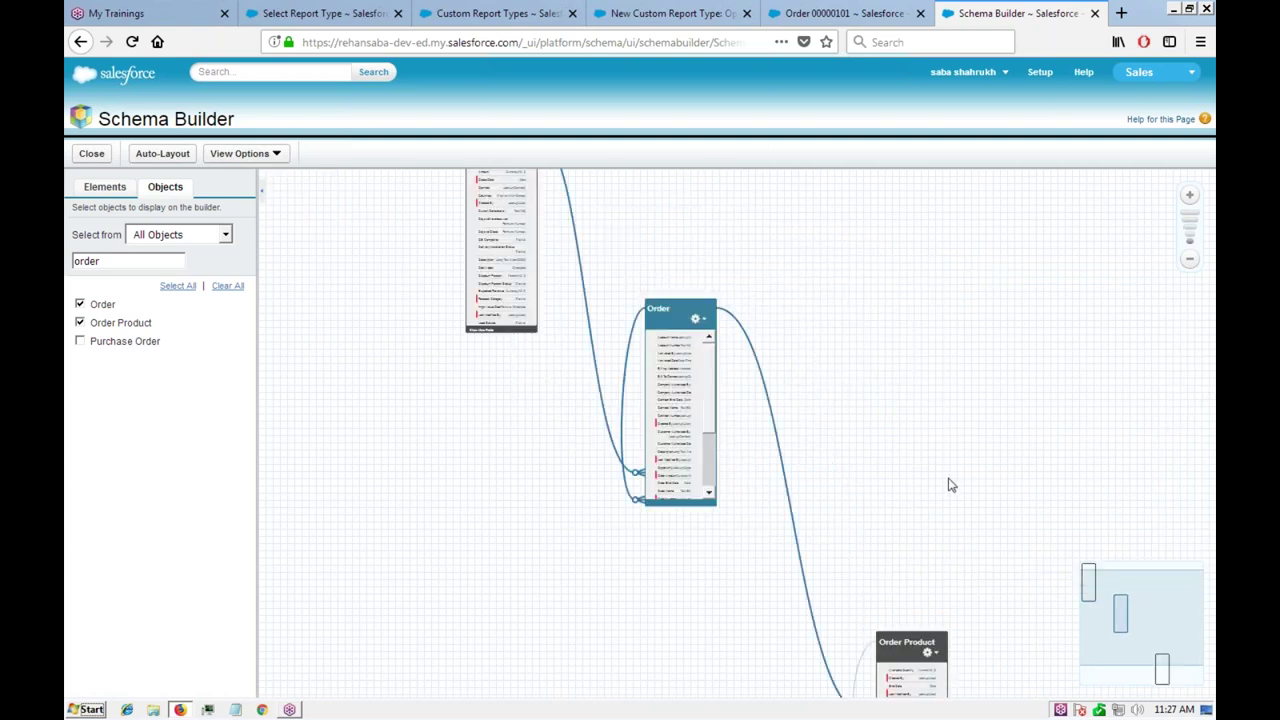
{"action": "left_click_drag", "start_coordinate": [951, 474], "coordinate": [920, 329]}
{"action": "left_click_drag", "start_coordinate": [893, 484], "coordinate": [802, 219]}
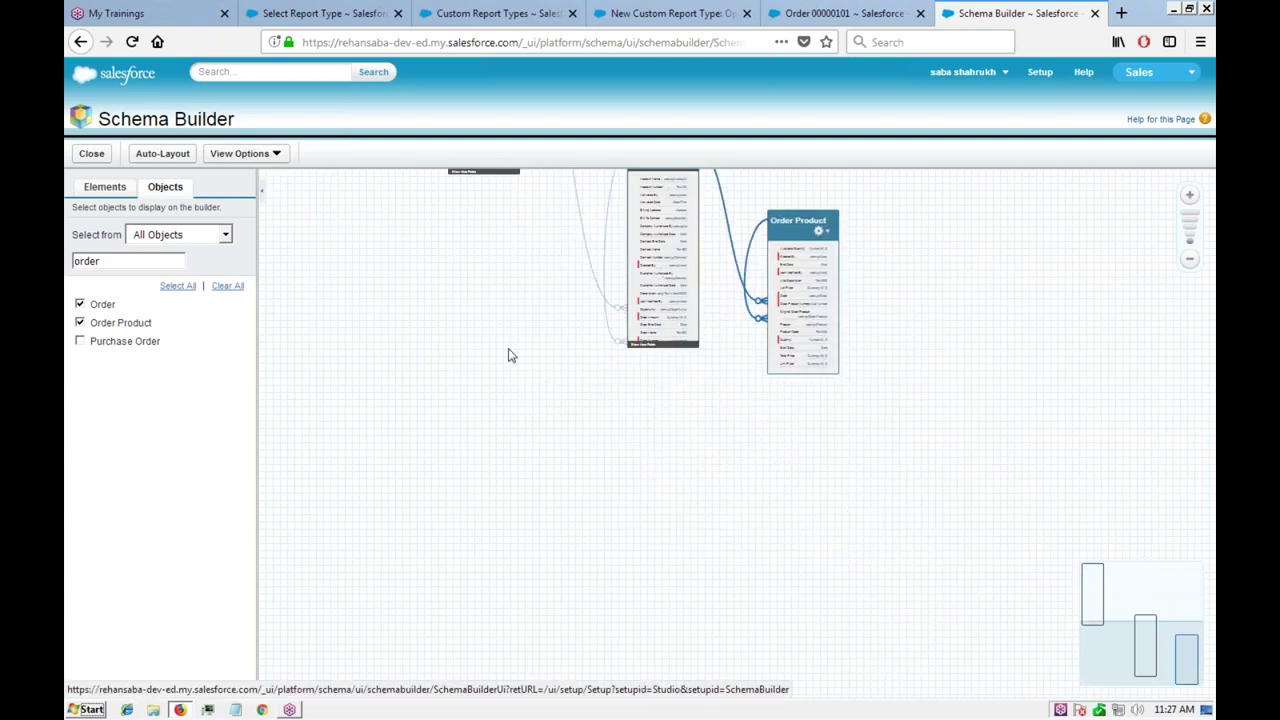
{"action": "scroll", "coordinate": [497, 218], "scroll_direction": "up", "scroll_amount": 3}
{"action": "left_click_drag", "start_coordinate": [665, 350], "coordinate": [591, 223]}
{"action": "left_click_drag", "start_coordinate": [810, 418], "coordinate": [700, 290]}
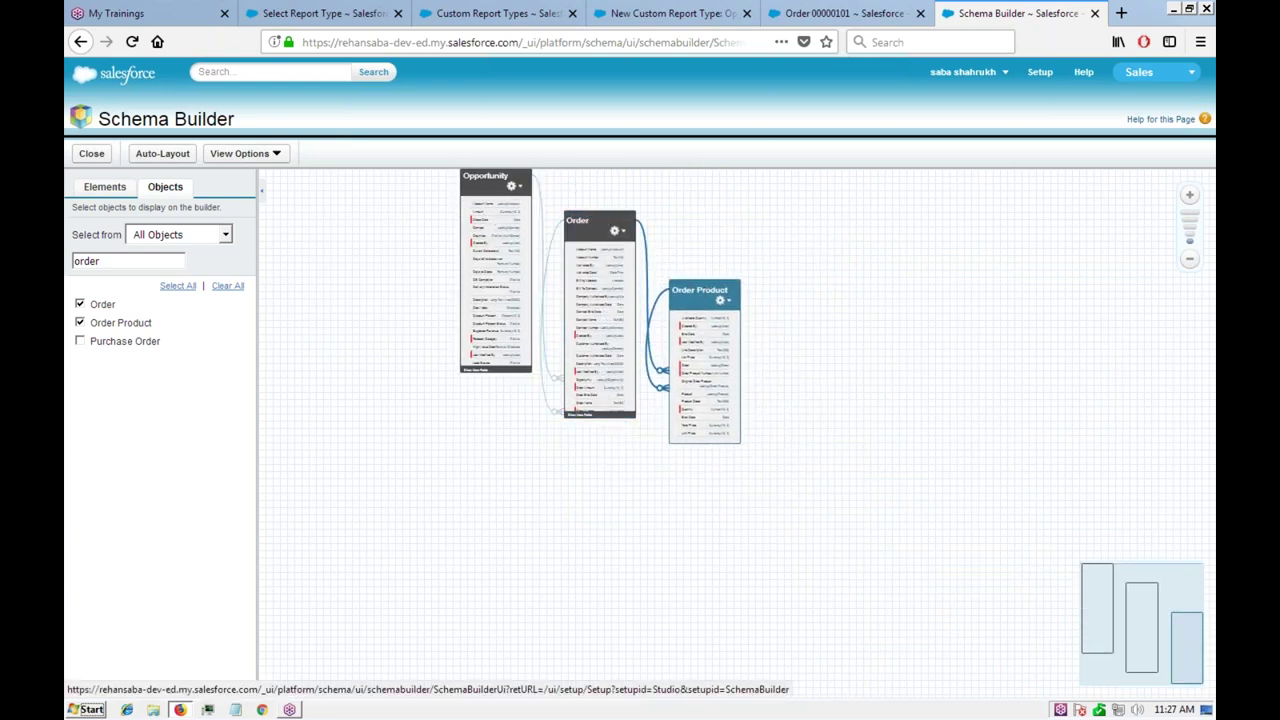
Step: Examine the relationship lines linking Opportunity, Order and Order Product, comparing them with the Opportunity hierarchy report type and the new order
{"action": "left_click", "coordinate": [1196, 204]}
{"action": "left_click_drag", "start_coordinate": [931, 303], "coordinate": [951, 449]}
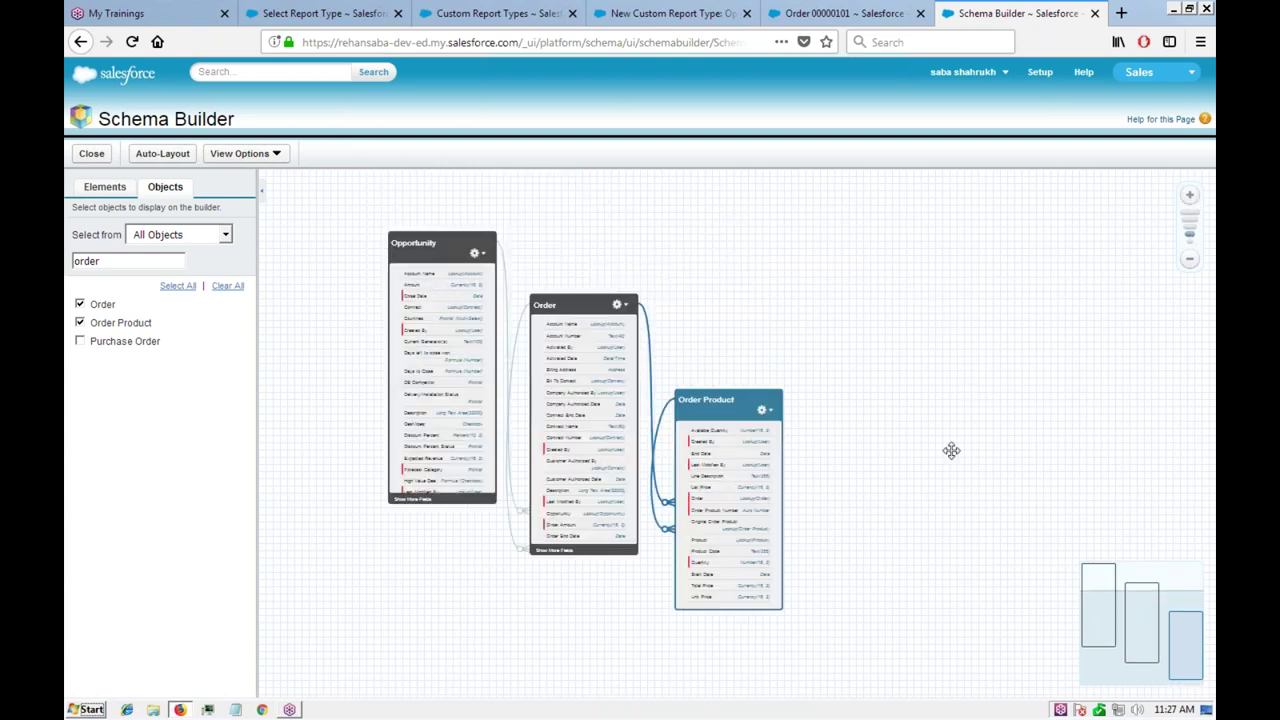
{"action": "left_click", "coordinate": [1191, 203]}
{"action": "left_click_drag", "start_coordinate": [822, 324], "coordinate": [929, 337]}
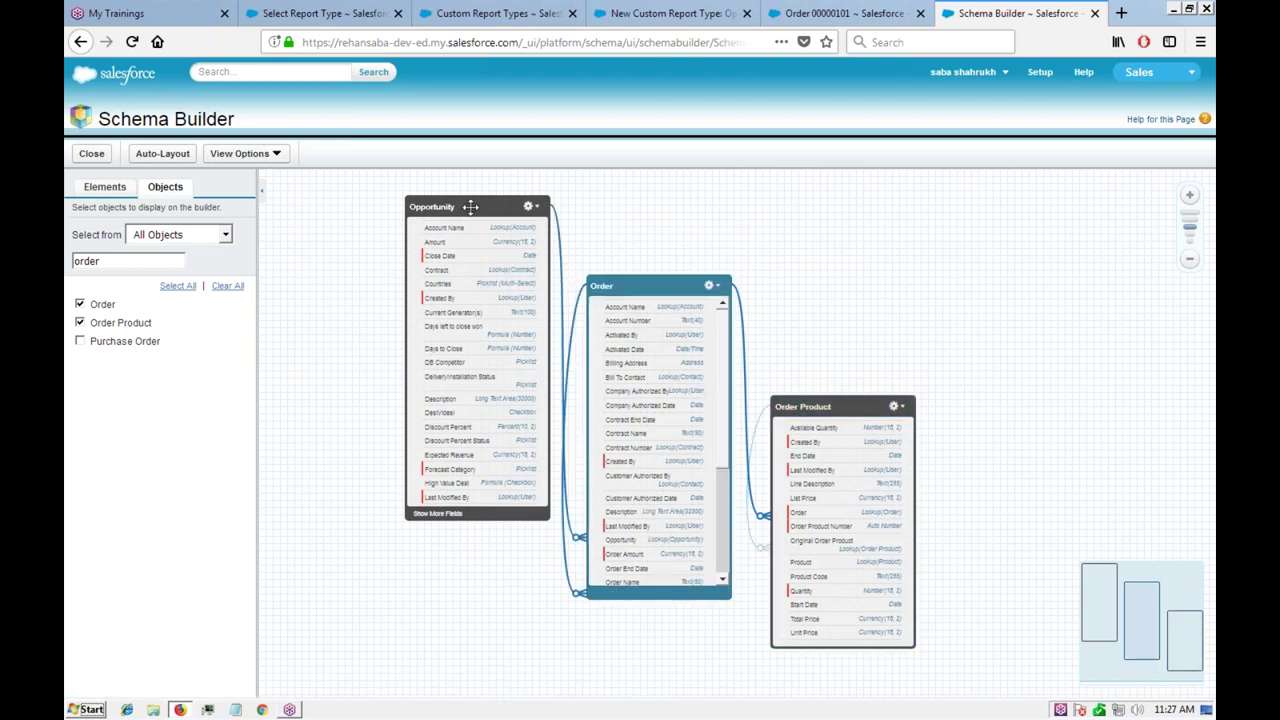
{"action": "mouse_move", "coordinate": [575, 500]}
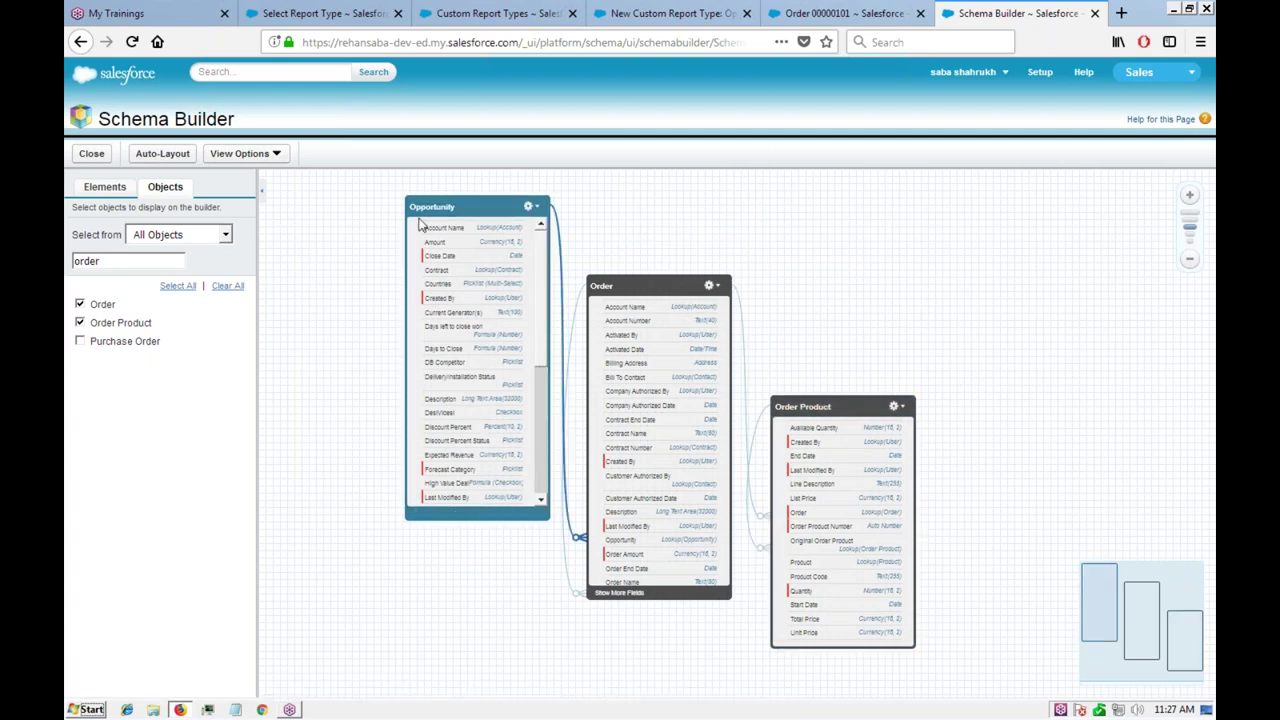
{"action": "left_click", "coordinate": [657, 14]}
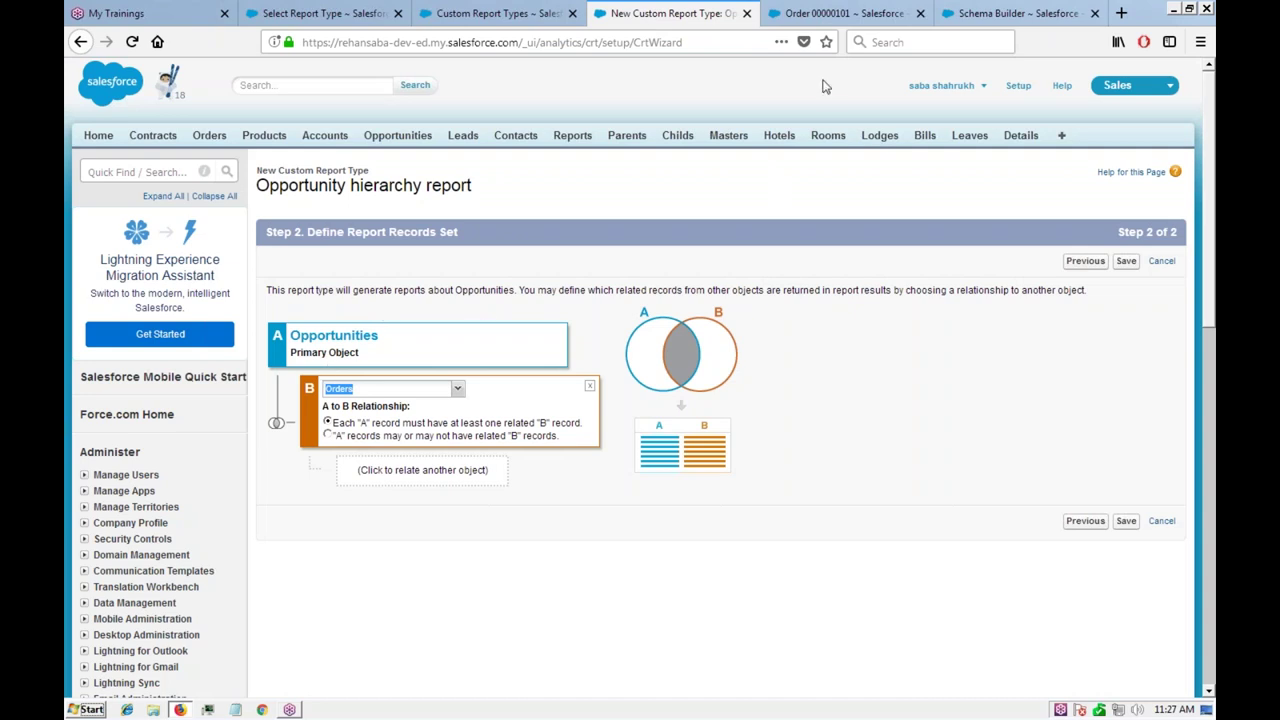
{"action": "left_click", "coordinate": [1003, 14]}
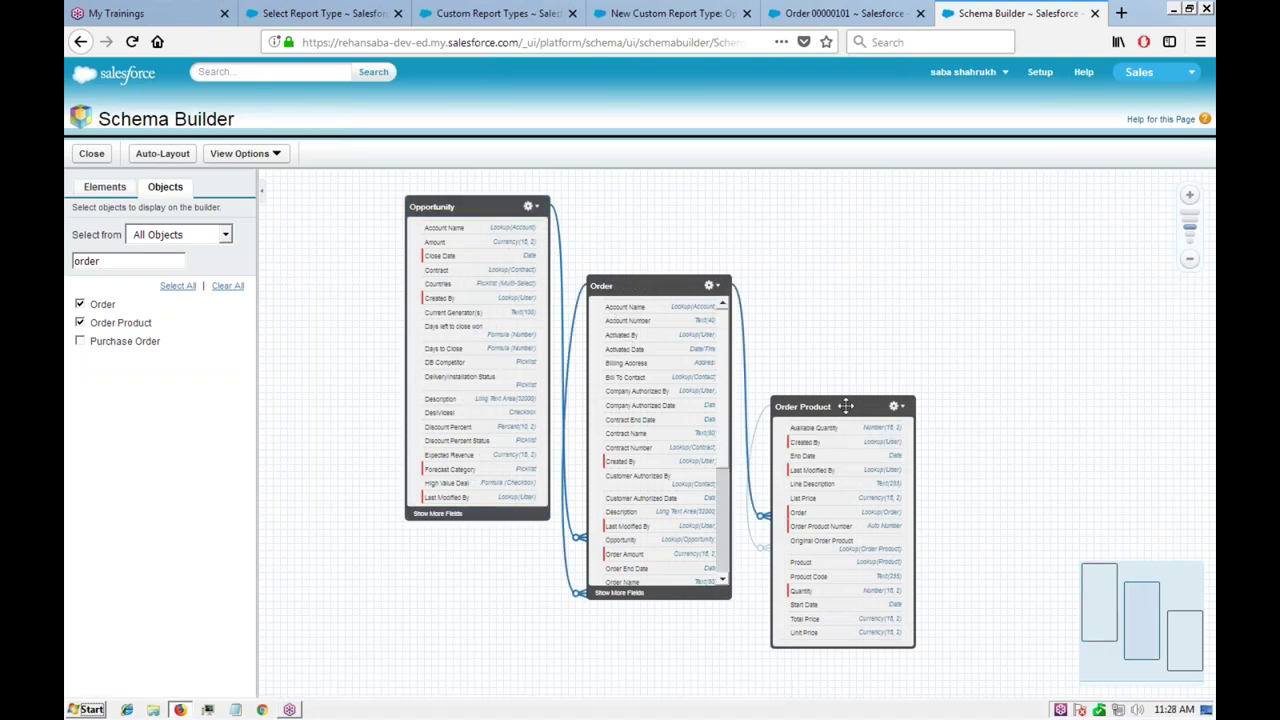
{"action": "left_click", "coordinate": [862, 16]}
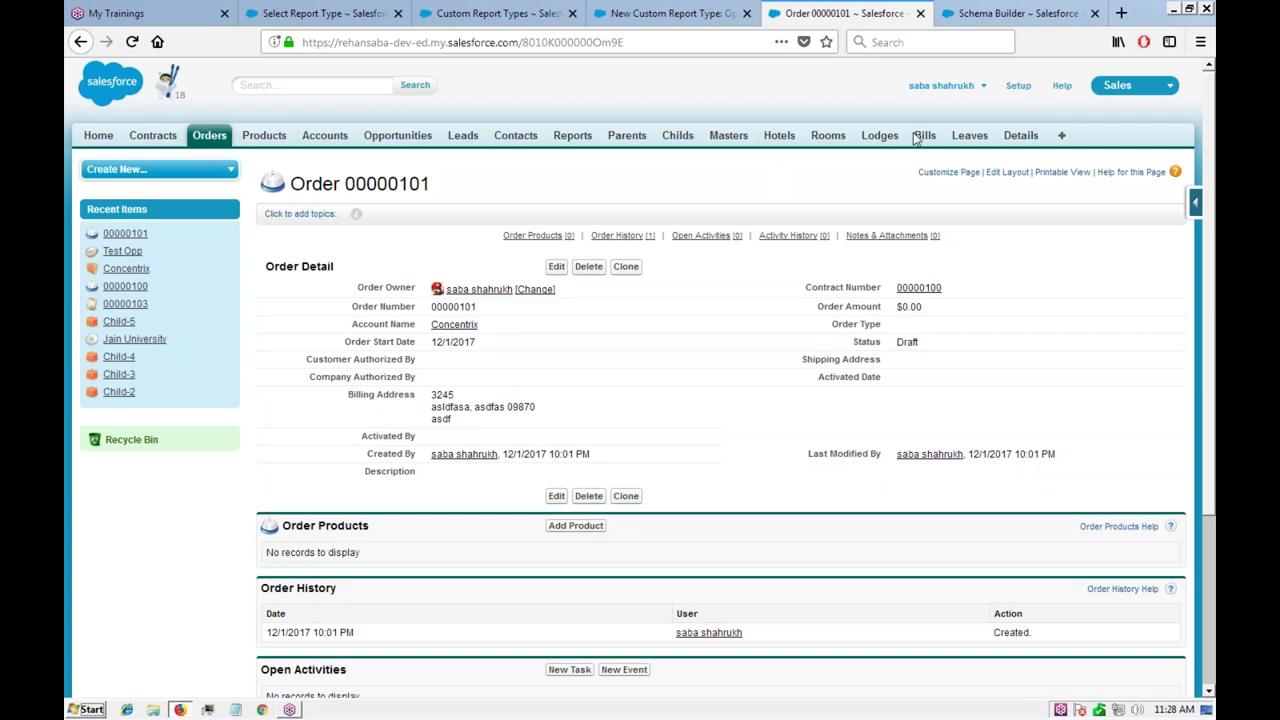
{"action": "left_click", "coordinate": [1012, 13]}
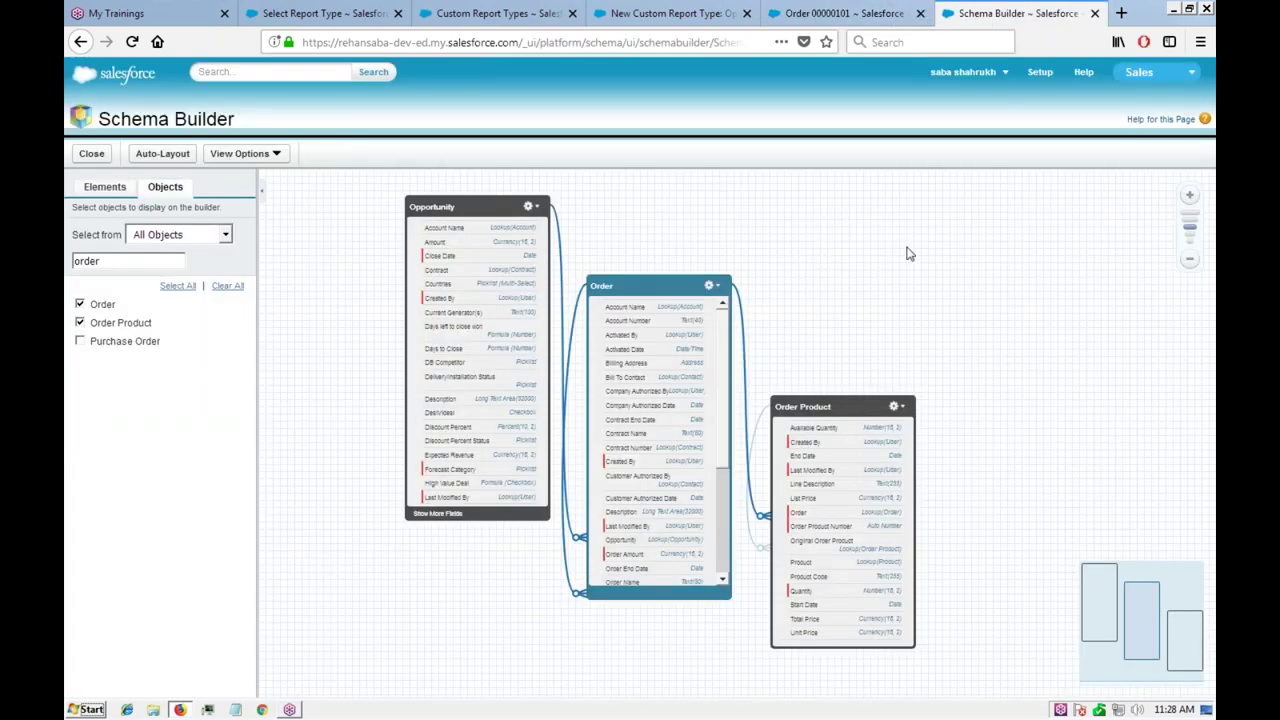
Step: Start adding order products to the new order using the Standard price book
{"action": "left_click", "coordinate": [845, 13]}
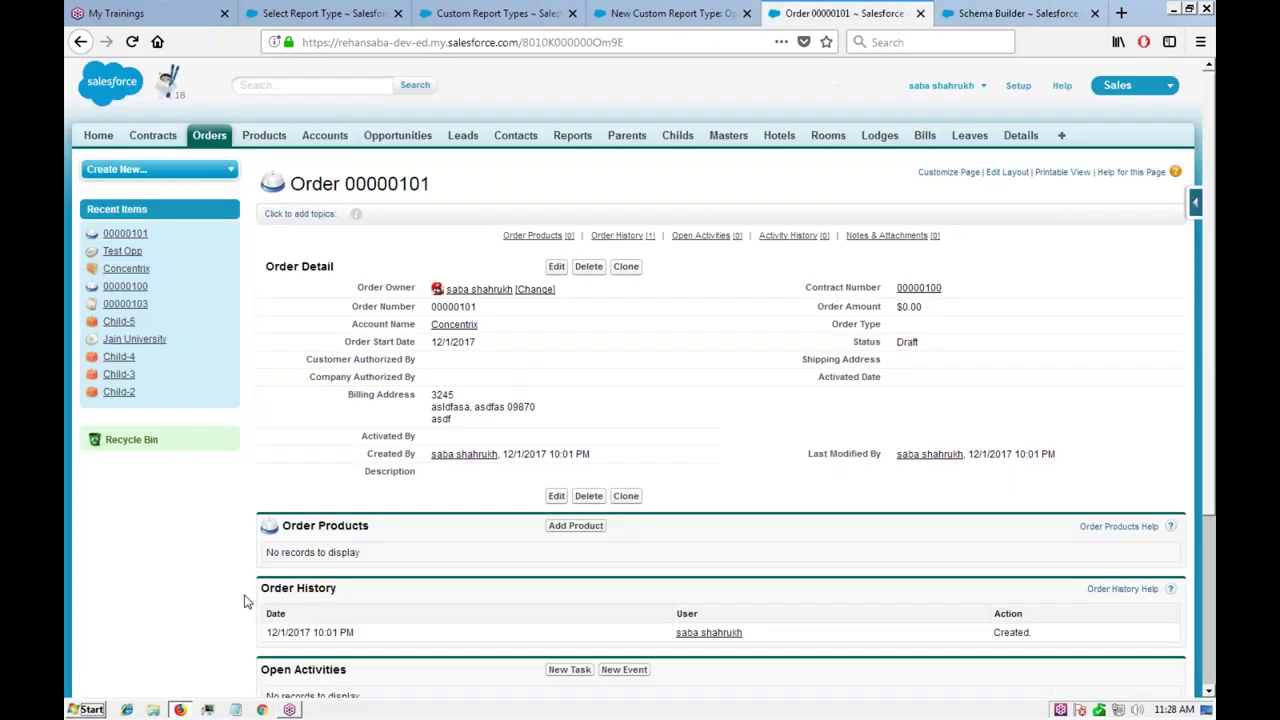
{"action": "left_click", "coordinate": [571, 532]}
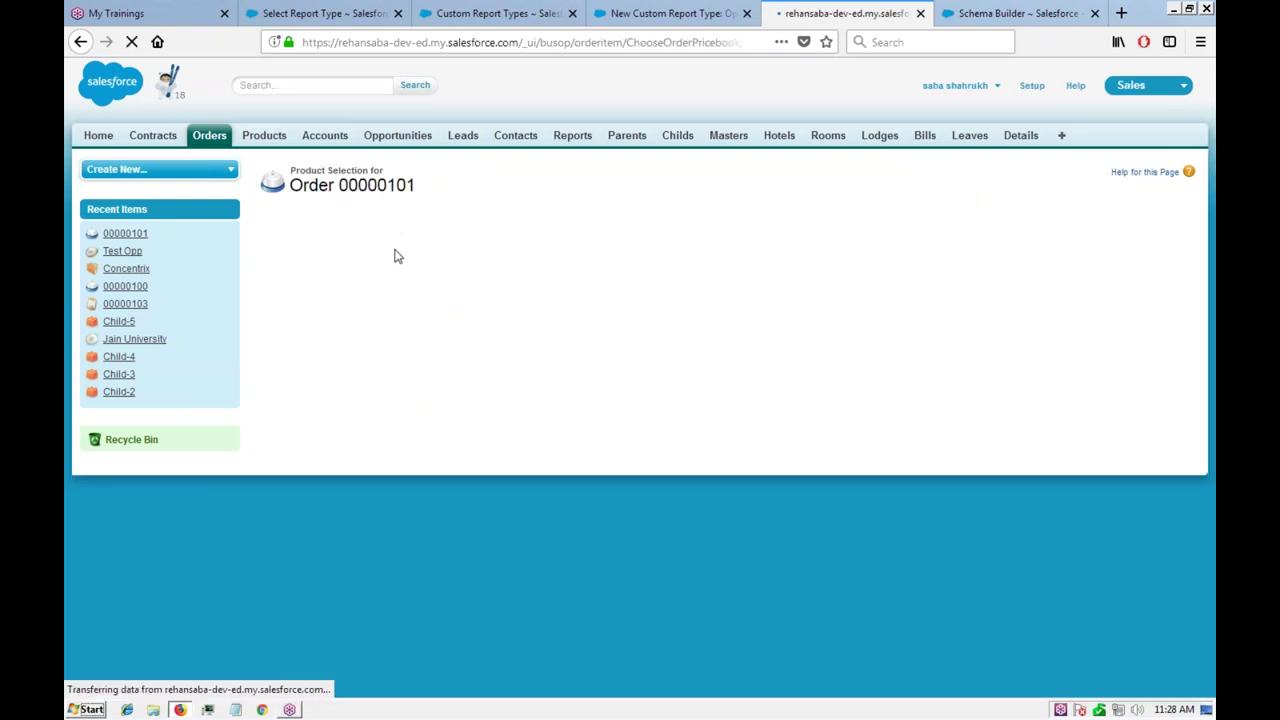
{"action": "left_click", "coordinate": [564, 330]}
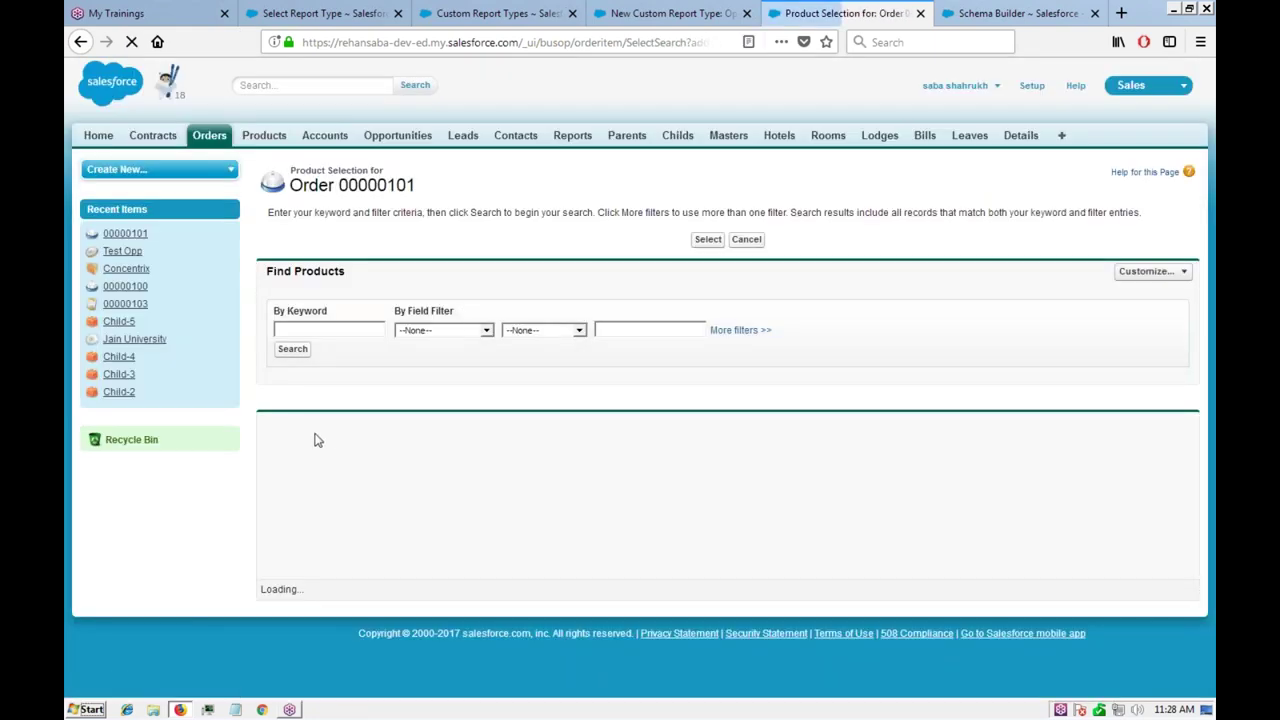
Step: Select GenWatt Diesel 1000kW, GenWatt Diesel 10kW and GenWatt Diesel 200kW as the products for the order
{"action": "scroll", "coordinate": [420, 409], "scroll_direction": "down", "scroll_amount": 3}
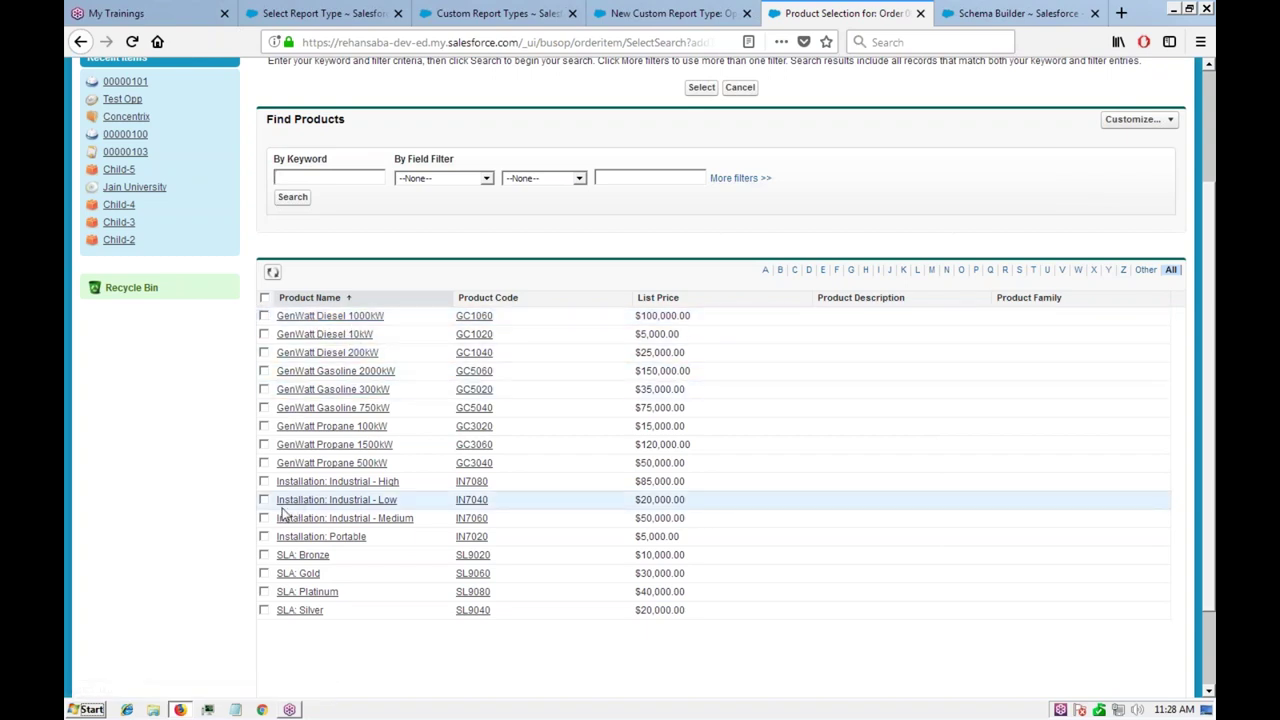
{"action": "left_click", "coordinate": [264, 316]}
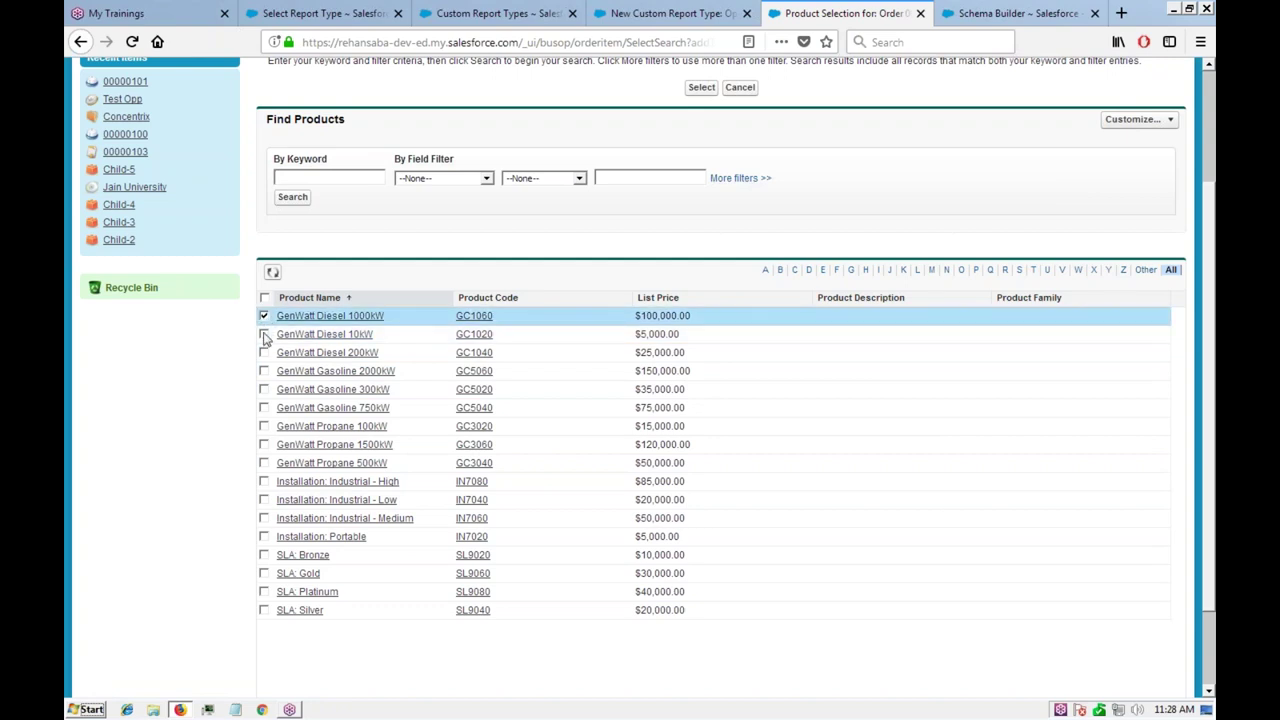
{"action": "left_click", "coordinate": [264, 334]}
{"action": "left_click", "coordinate": [264, 352]}
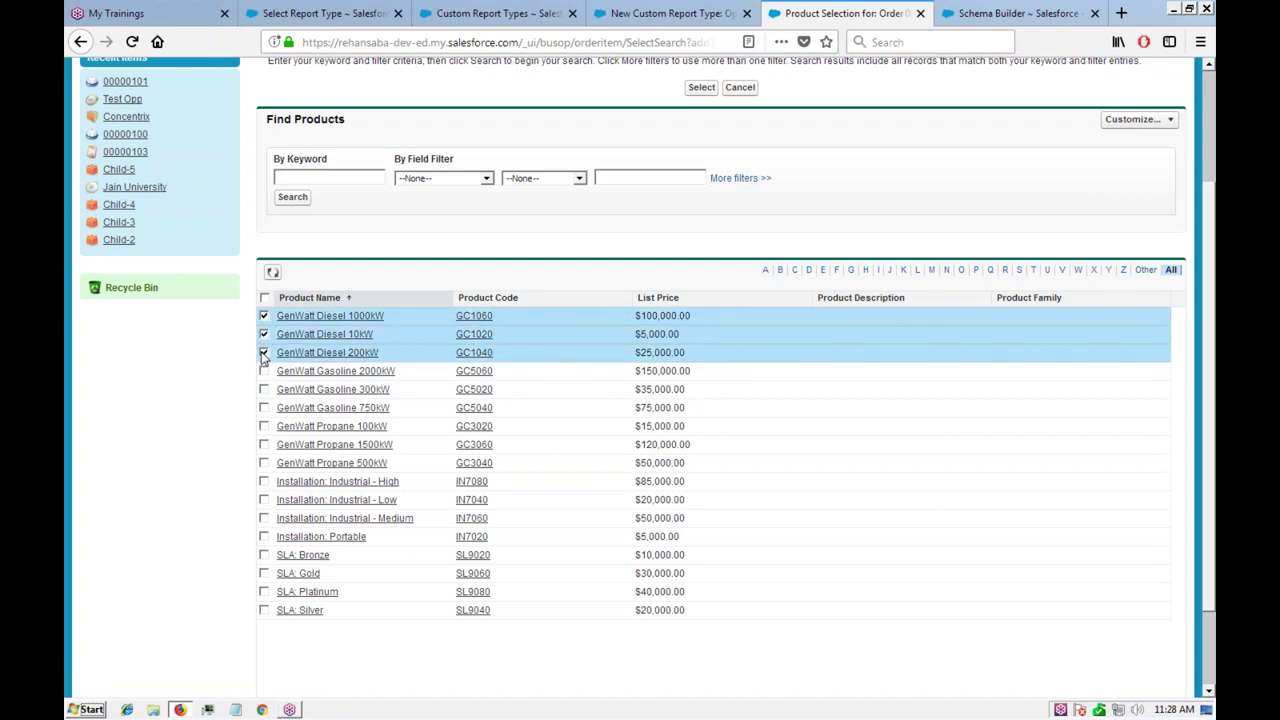
{"action": "scroll", "coordinate": [371, 235], "scroll_direction": "up", "scroll_amount": 2}
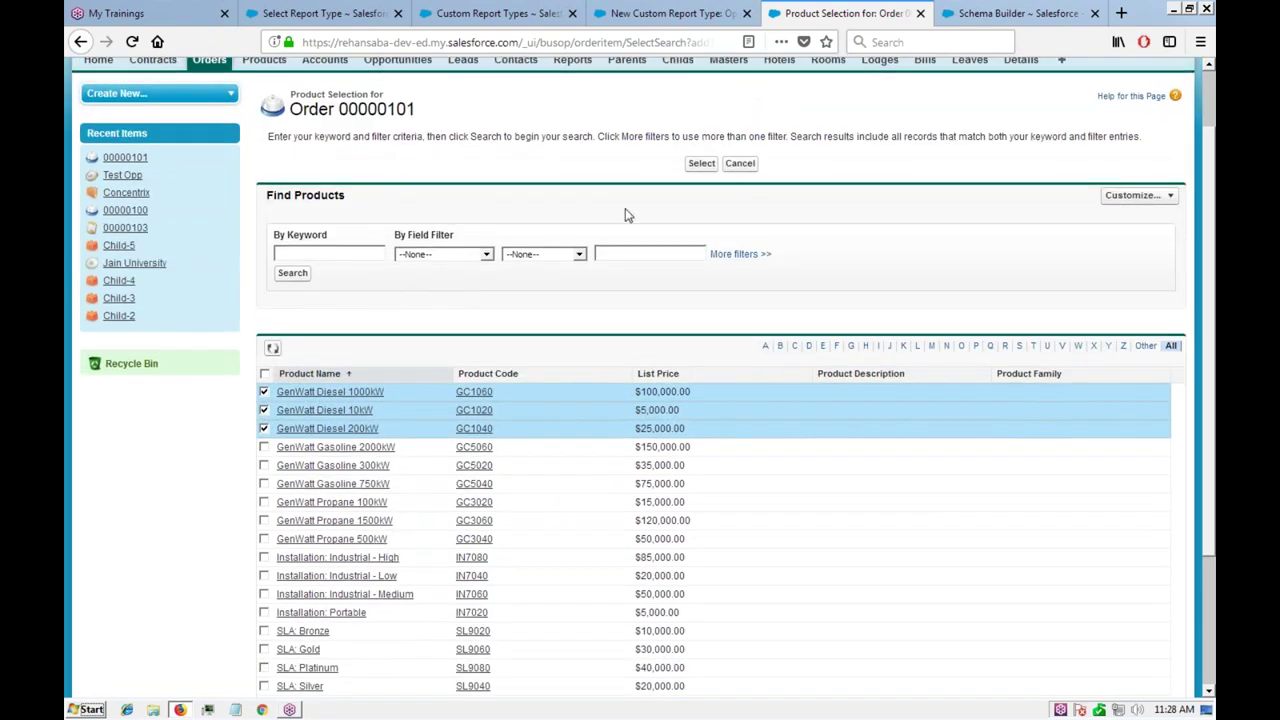
{"action": "left_click", "coordinate": [703, 168]}
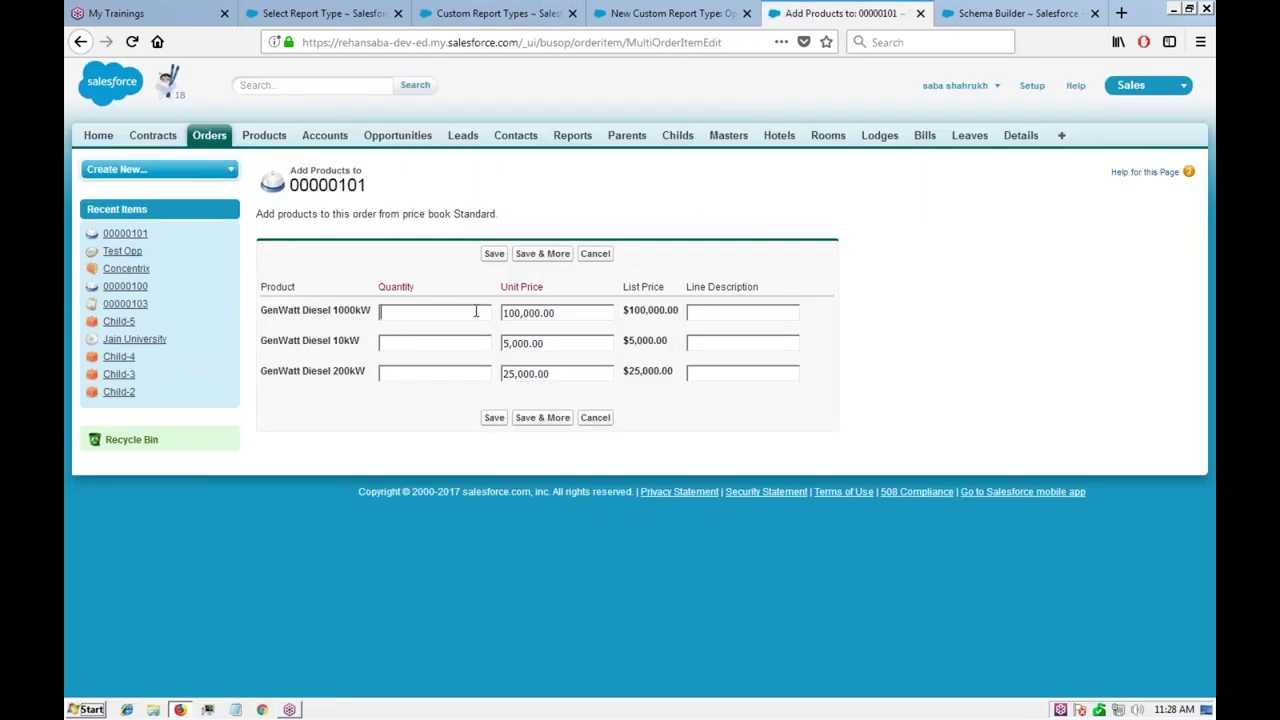
Step: Enter quantities 1, 2 and 3 for GenWatt Diesel 1000kW, 10kW and 200kW respectively, and save the order products
{"action": "left_click", "coordinate": [398, 311]}
{"action": "left_click", "coordinate": [409, 329]}
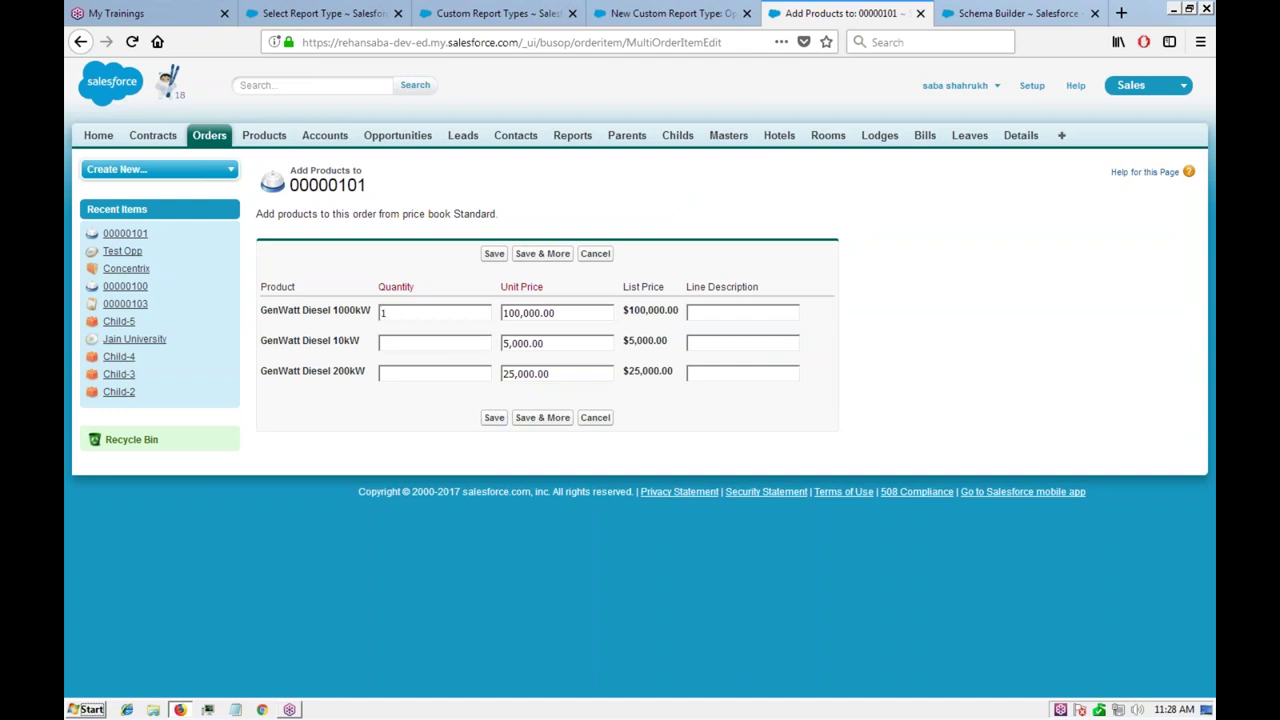
{"action": "left_click", "coordinate": [398, 341]}
{"action": "type", "text": "2"}
{"action": "left_click", "coordinate": [408, 376]}
{"action": "left_click", "coordinate": [494, 420]}
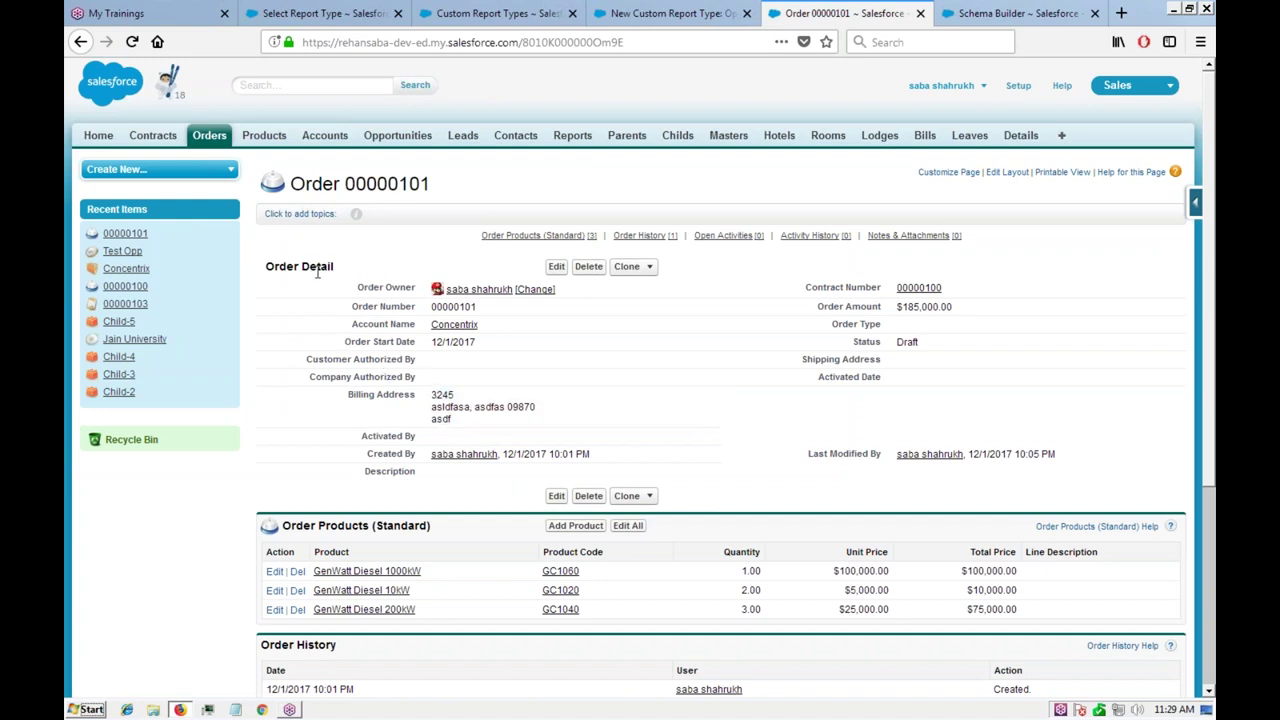
Step: Review the order's product list and view the GenWatt Diesel 1000kW order product record in a separate tab
{"action": "scroll", "coordinate": [380, 420], "scroll_direction": "down", "scroll_amount": 2}
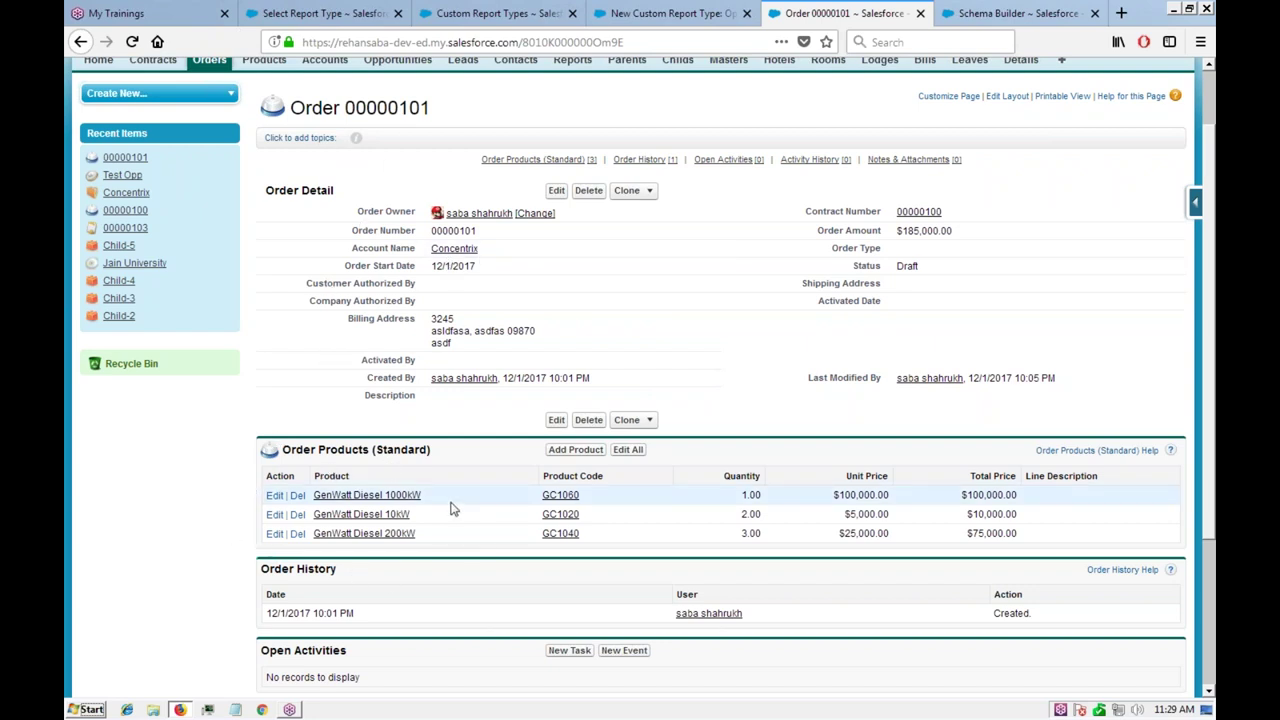
{"action": "middle_click", "coordinate": [367, 497]}
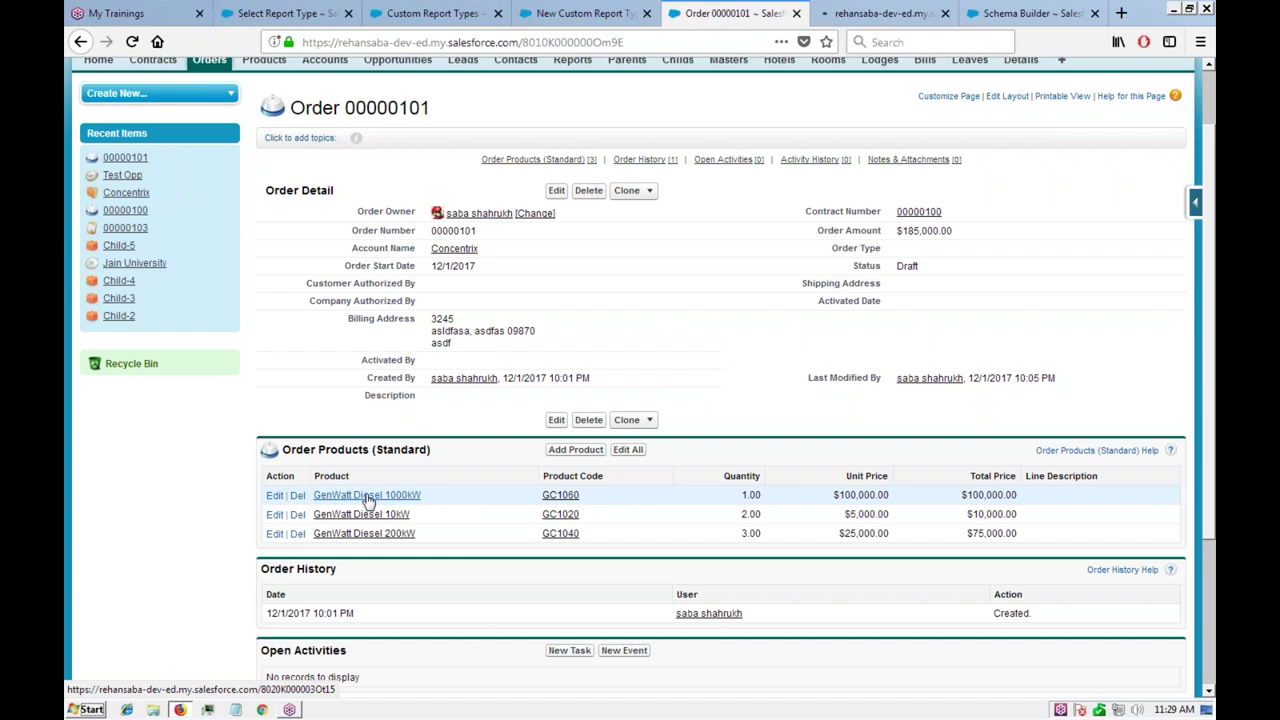
{"action": "left_click", "coordinate": [866, 14]}
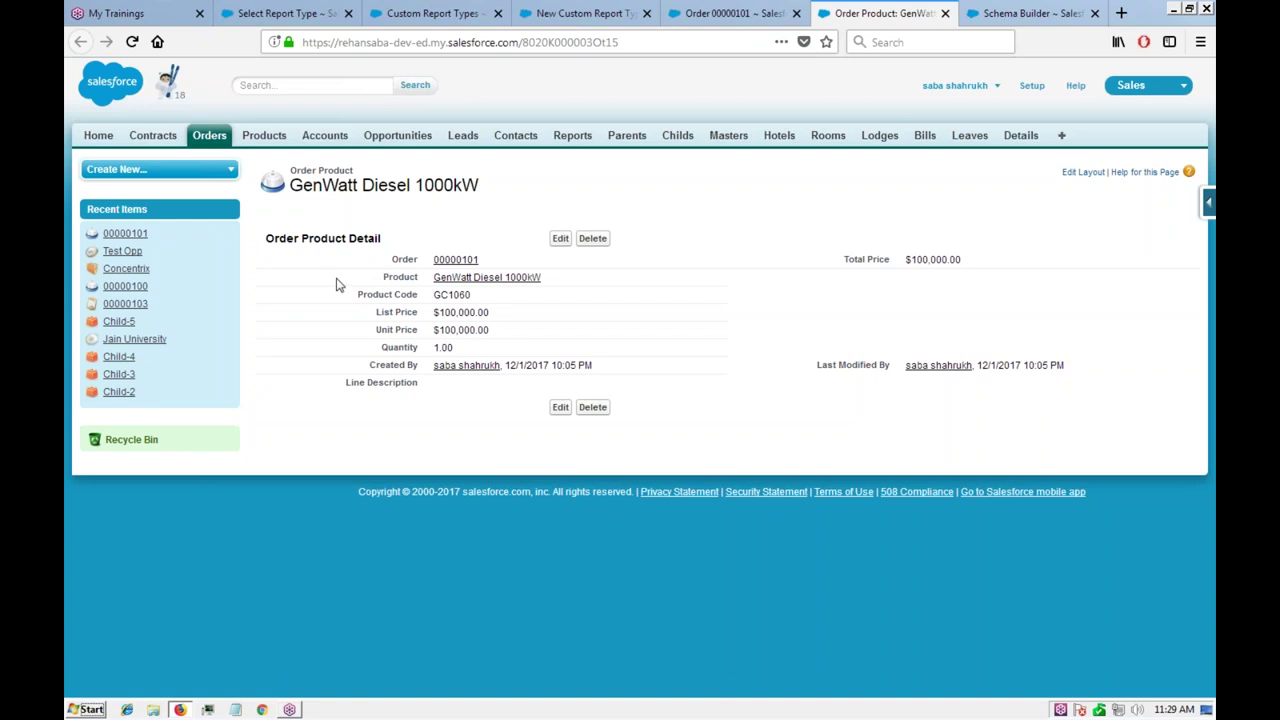
Step: Return to the new custom report type and set Opportunities to Orders so that "A" records may or may not have related "B" records
{"action": "left_click", "coordinate": [440, 14]}
{"action": "left_click", "coordinate": [596, 16]}
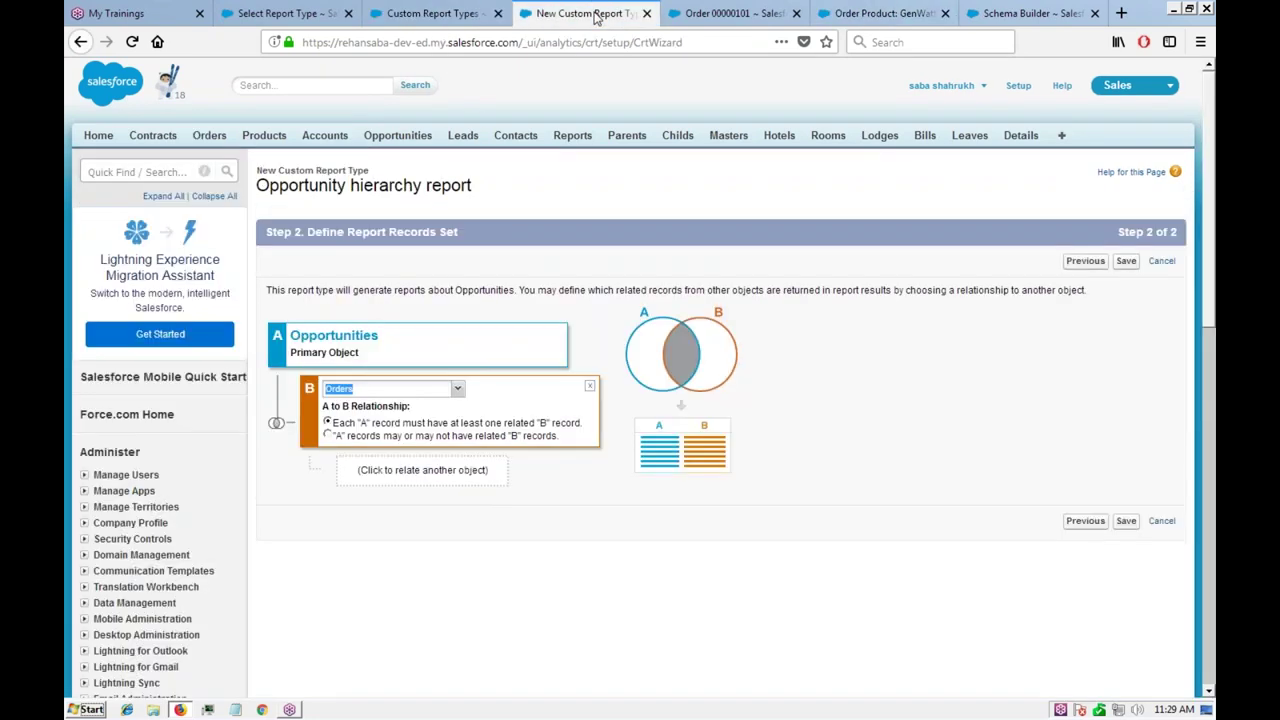
{"action": "left_click", "coordinate": [328, 436]}
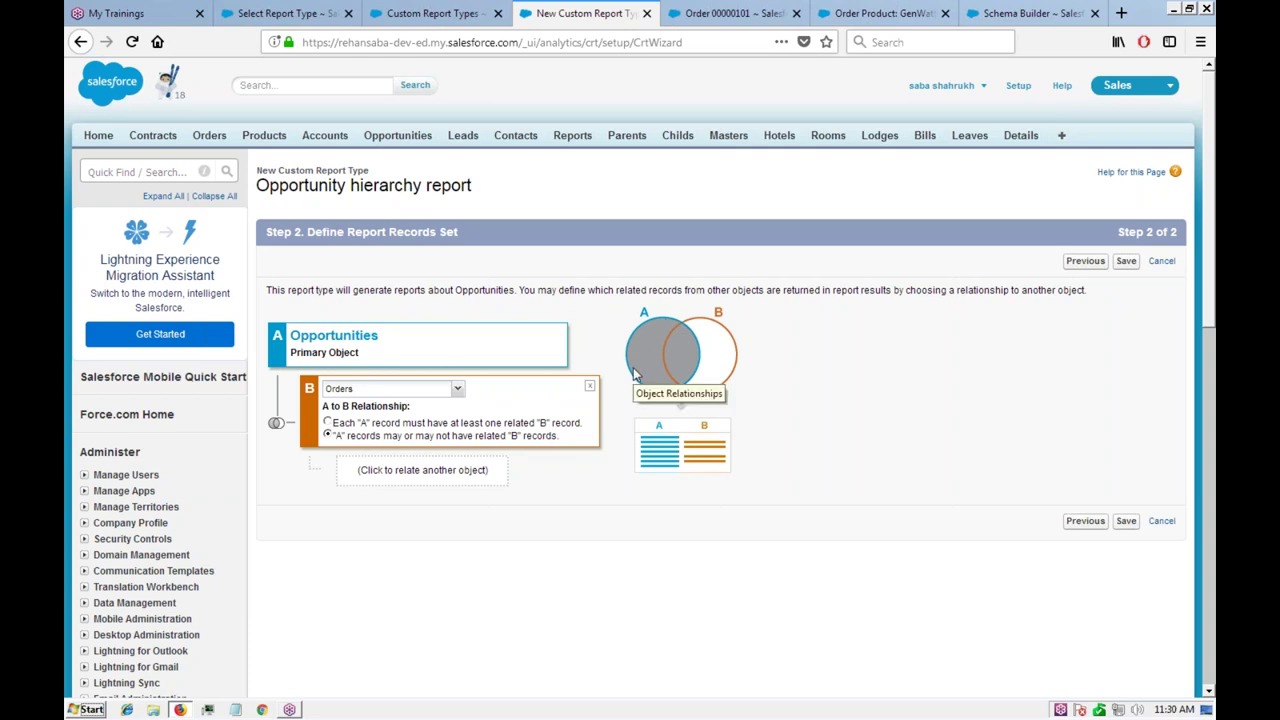
{"action": "left_click", "coordinate": [327, 422]}
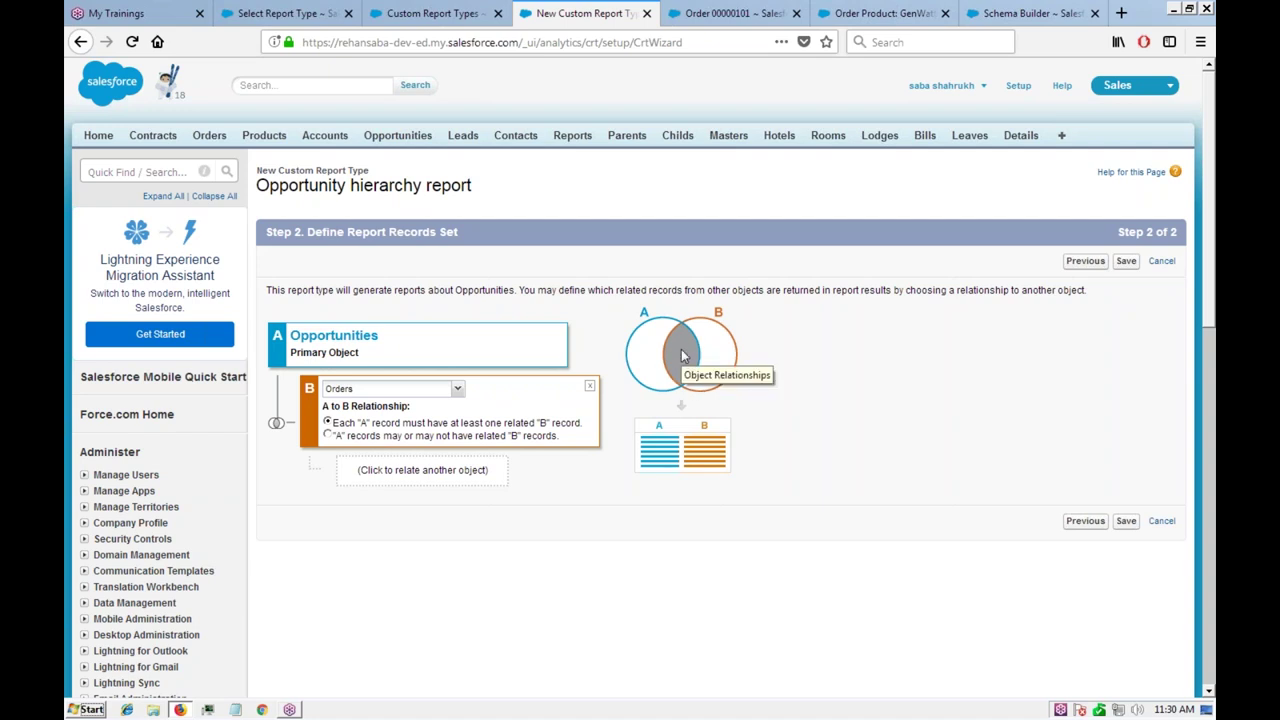
{"action": "left_click", "coordinate": [328, 436]}
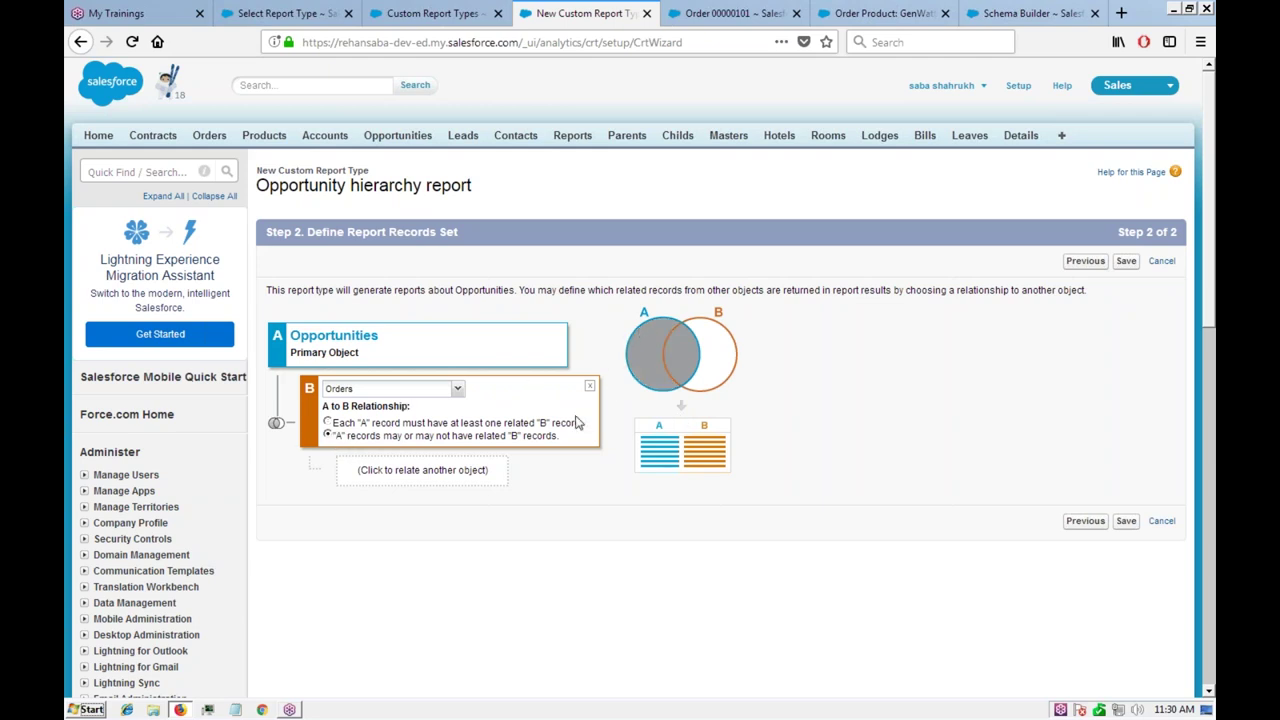
Step: Relate Order Products to Orders as the third object (C) in the report type
{"action": "left_click", "coordinate": [431, 481]}
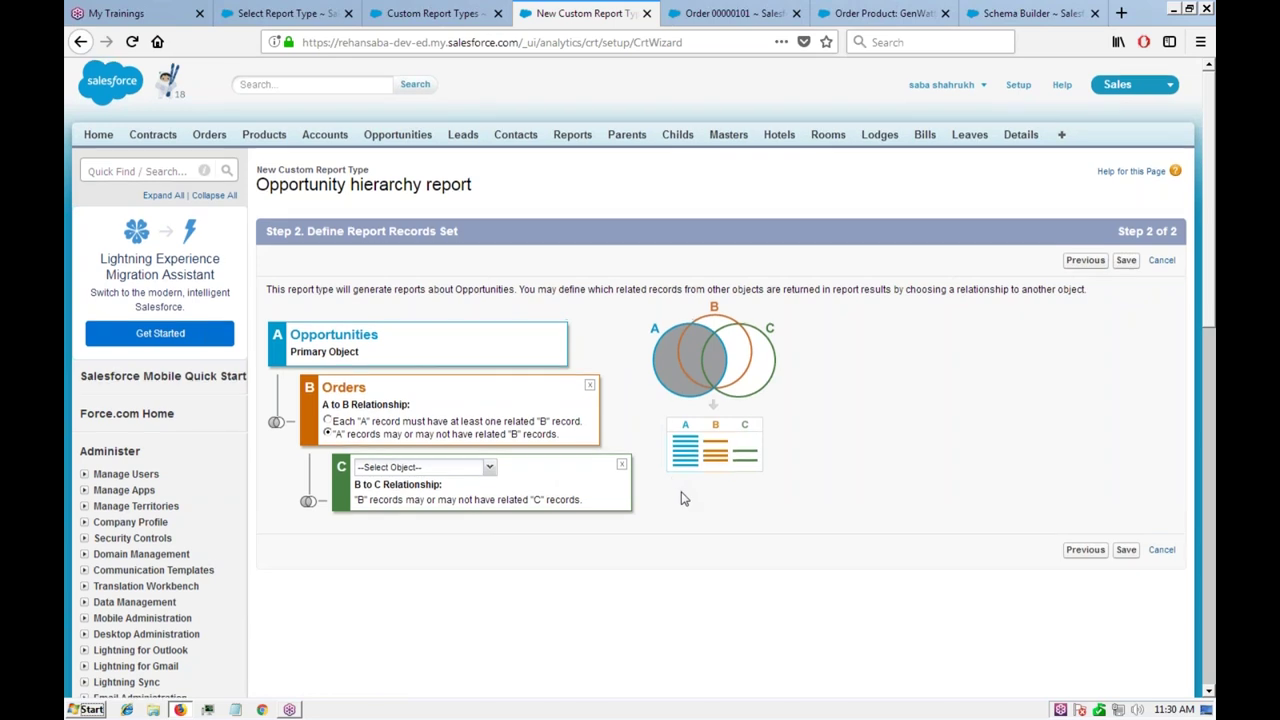
{"action": "scroll", "coordinate": [680, 494], "scroll_direction": "down", "scroll_amount": 1}
{"action": "left_click", "coordinate": [447, 396]}
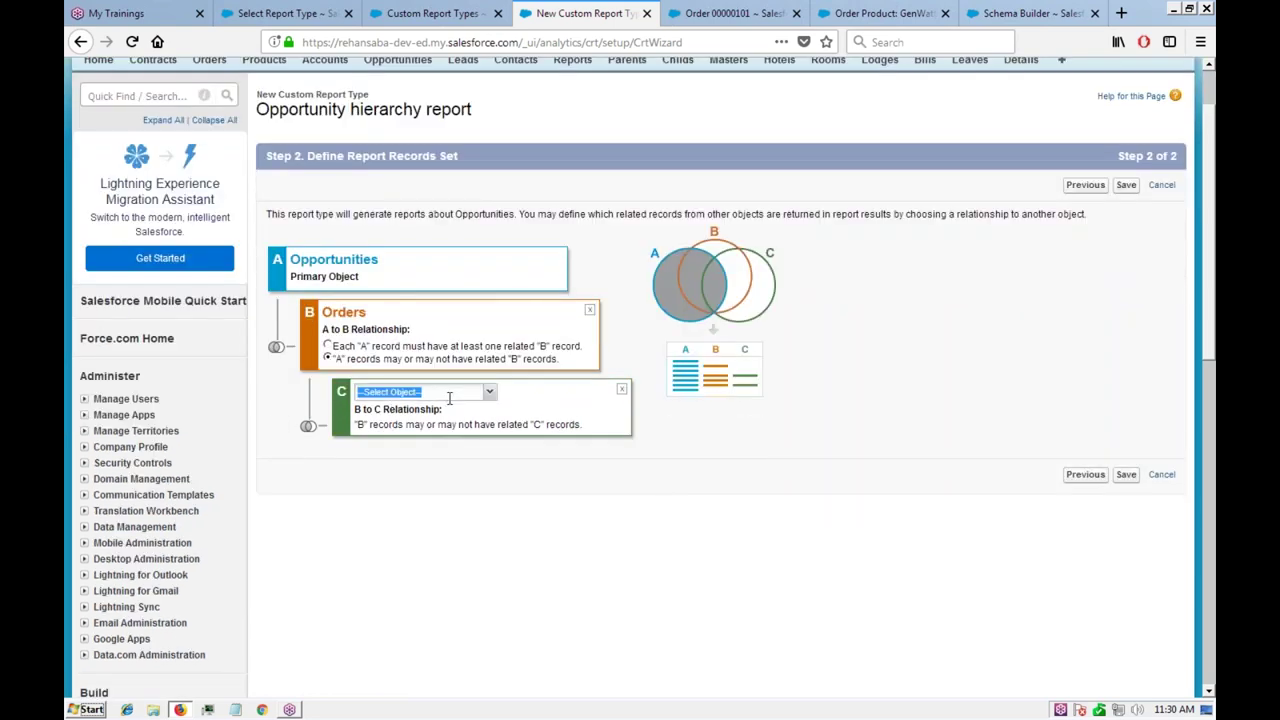
{"action": "left_click", "coordinate": [484, 392]}
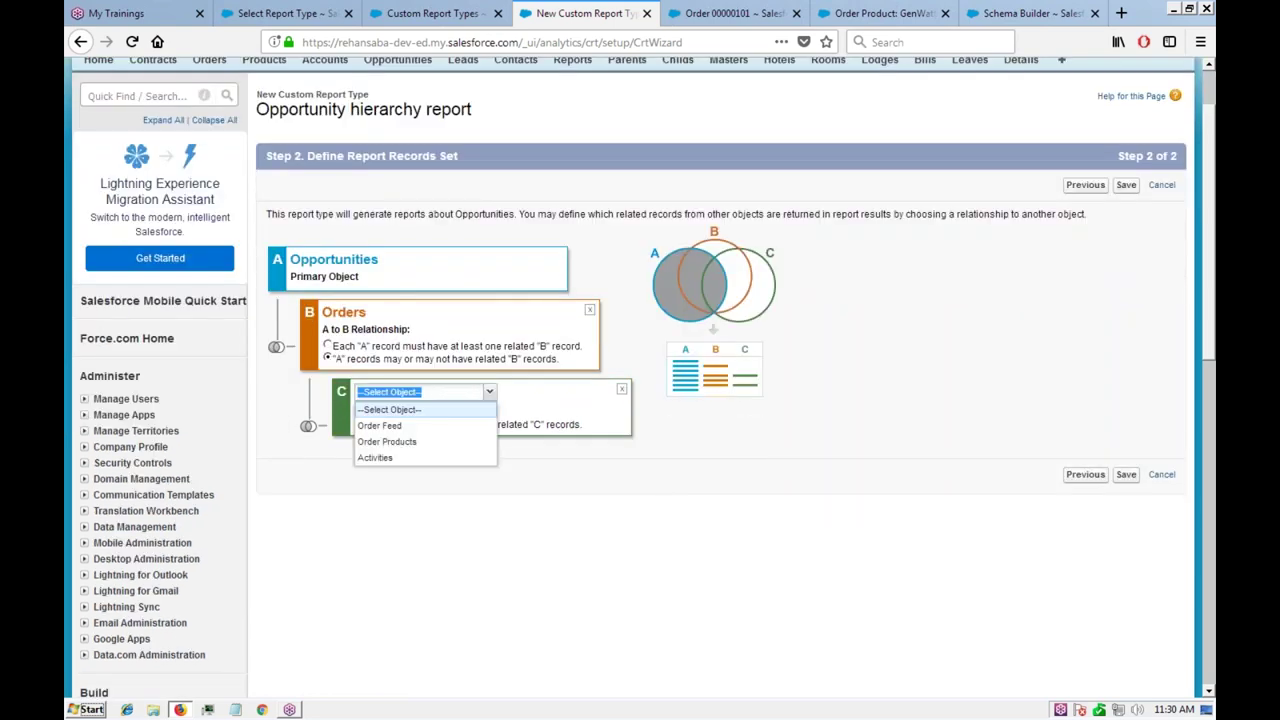
{"action": "left_click", "coordinate": [420, 442]}
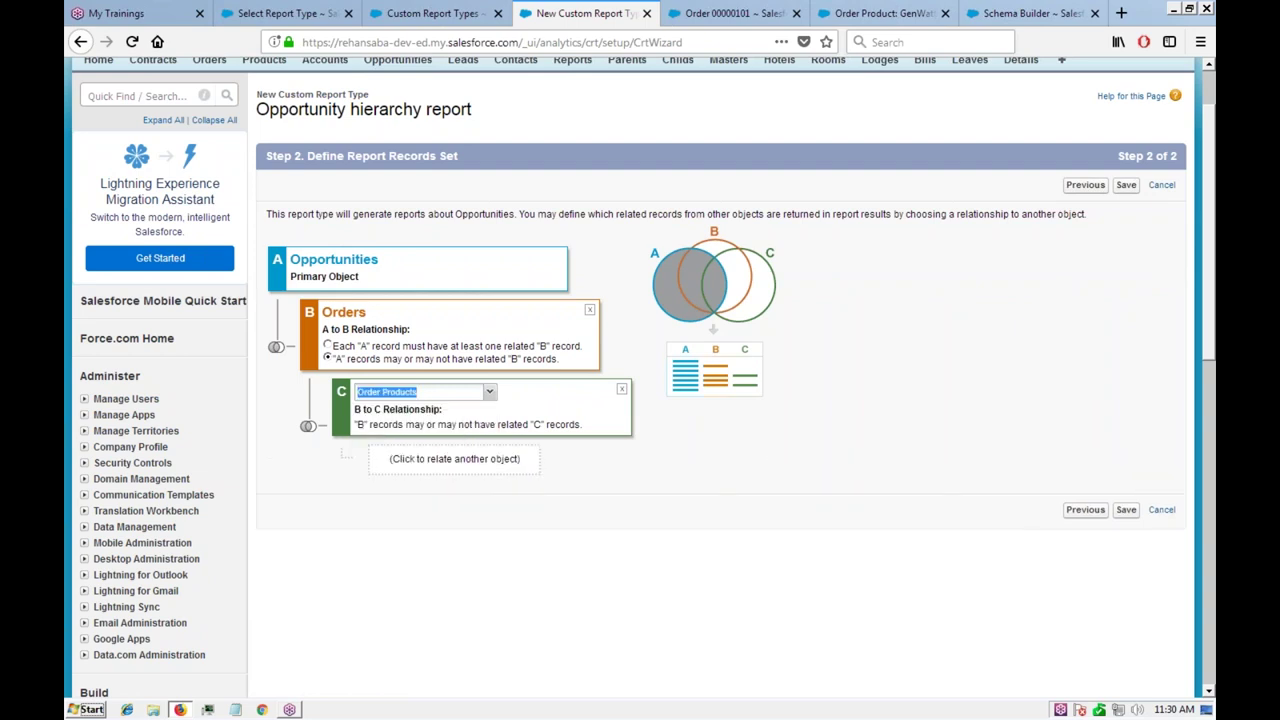
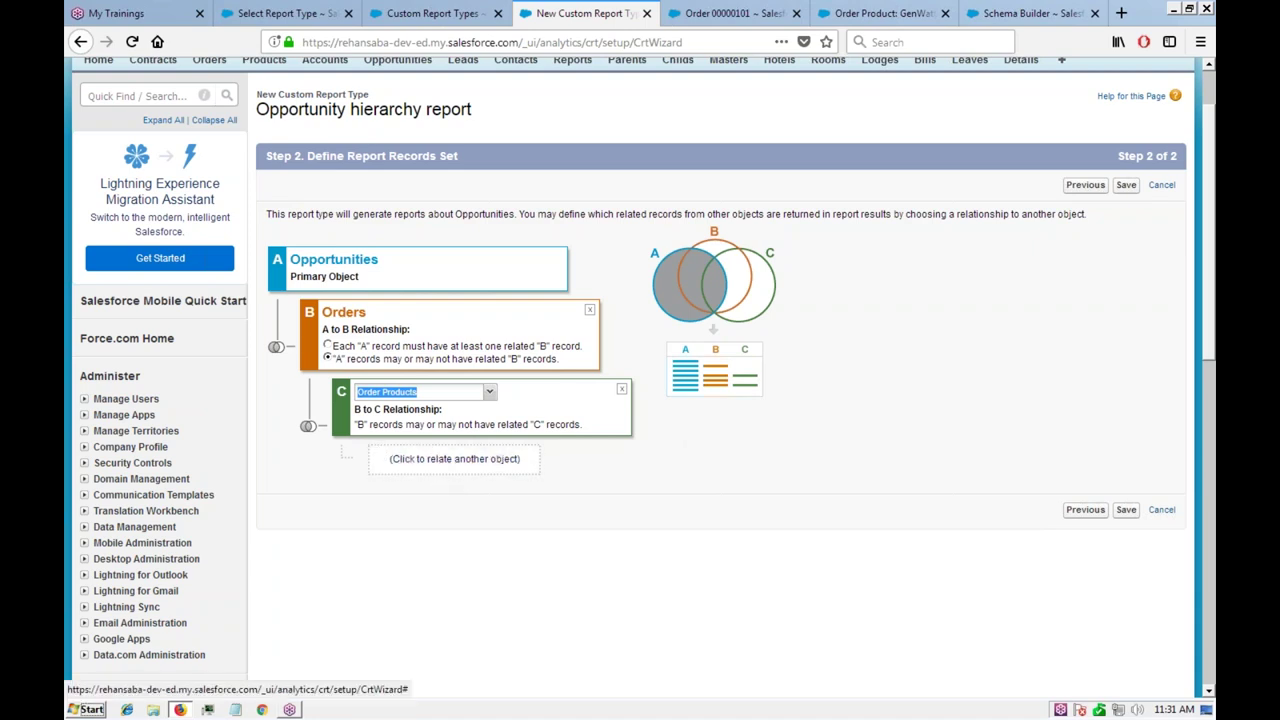
Step: Check which objects can be related to Order Products as a fourth level, and remove the empty level
{"action": "left_click", "coordinate": [426, 466]}
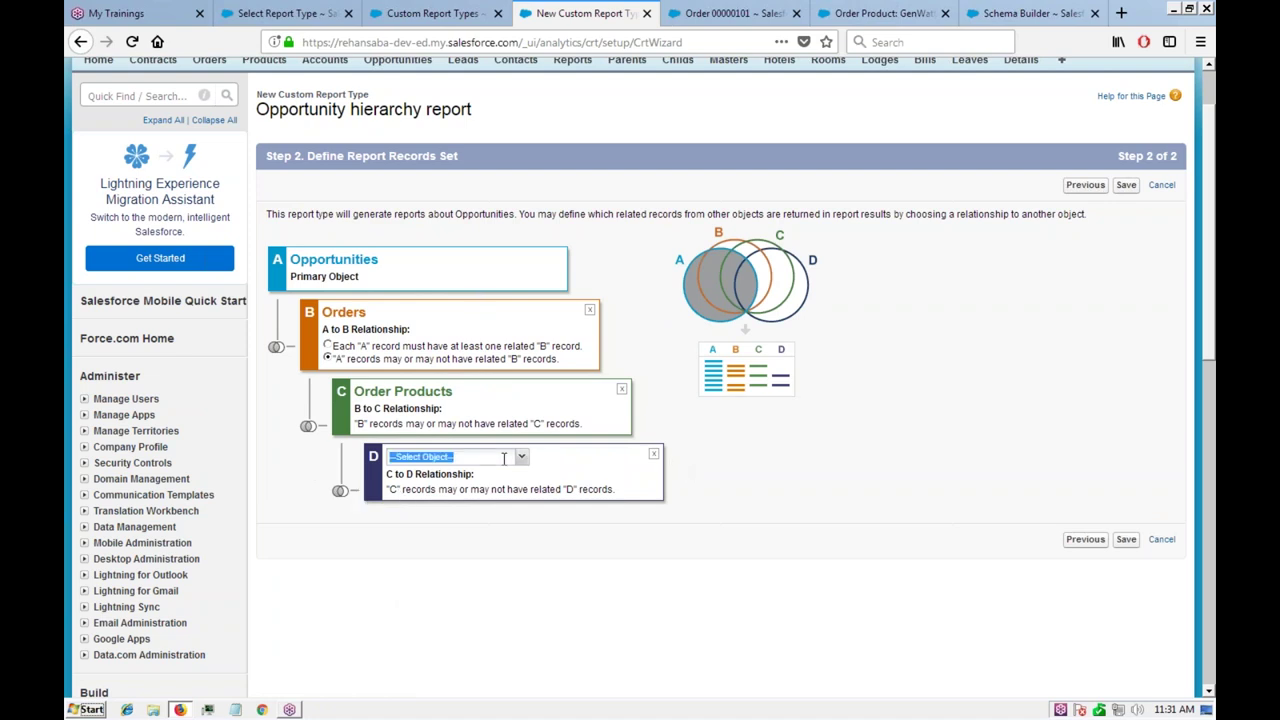
{"action": "left_click", "coordinate": [521, 457]}
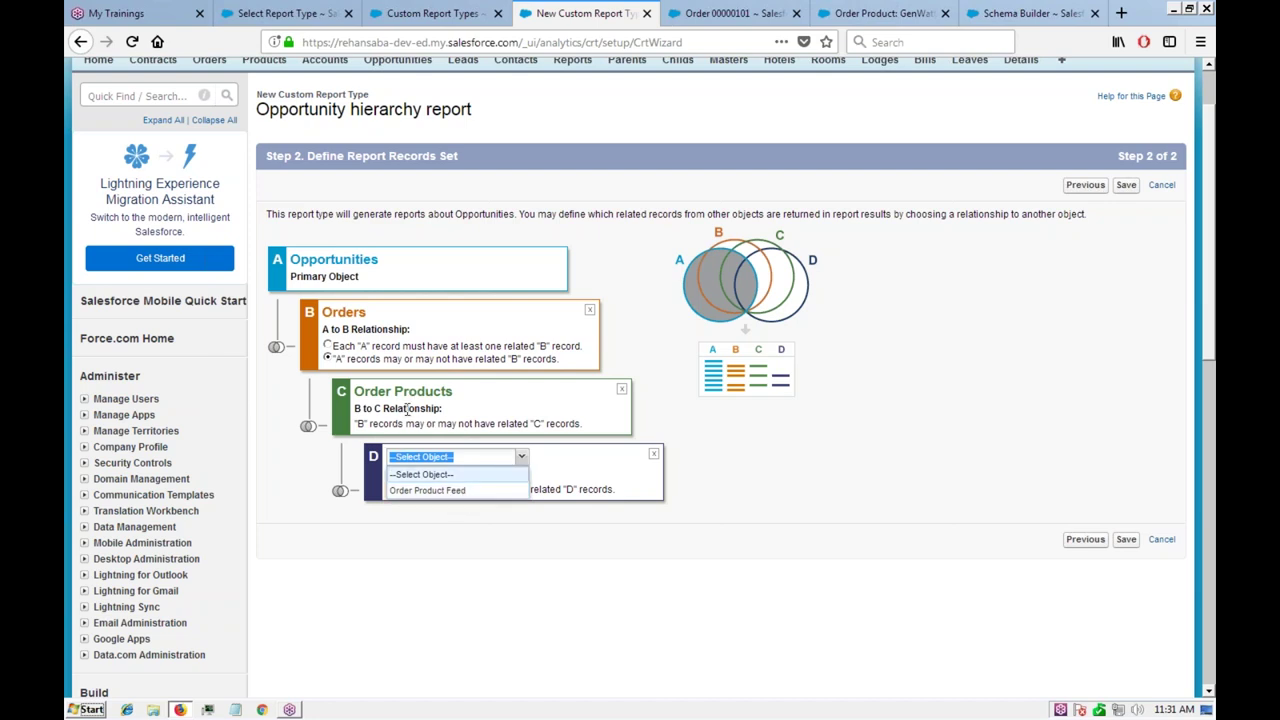
{"action": "left_click", "coordinate": [340, 535]}
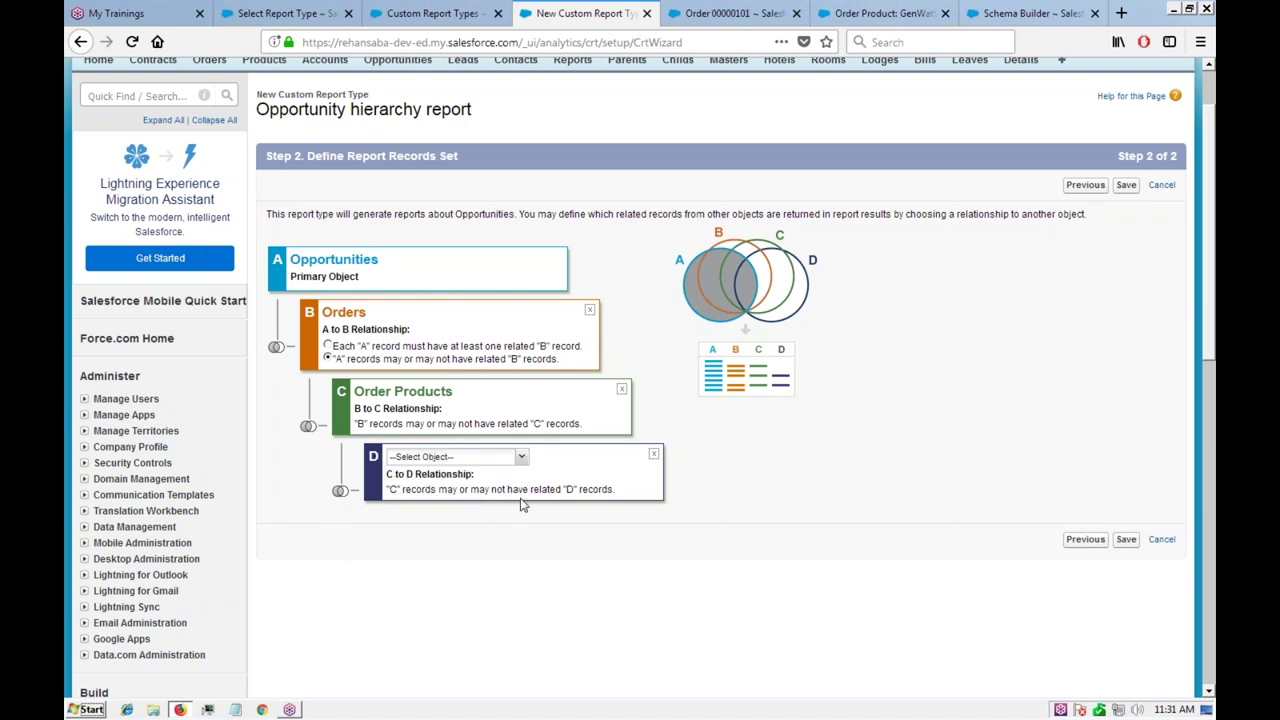
{"action": "left_click", "coordinate": [654, 456]}
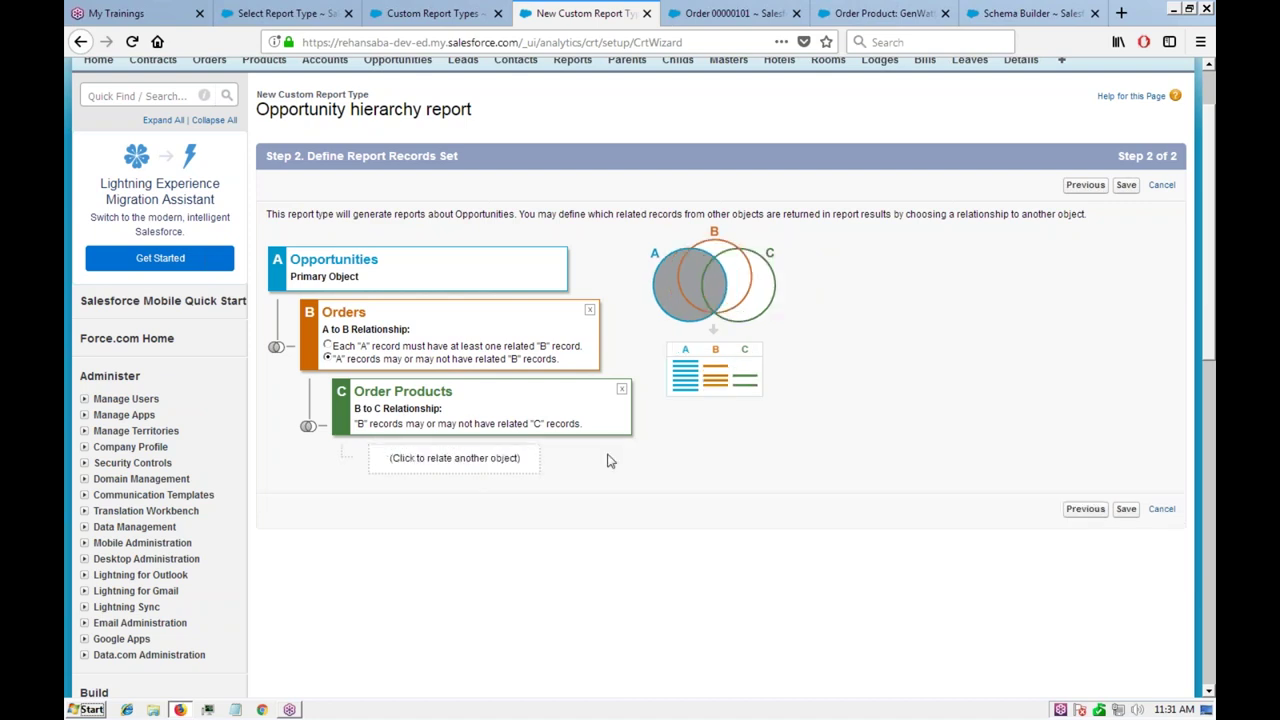
Step: Save the Opportunity hierarchy report type and review its object relationships and the fields available for reports
{"action": "left_click", "coordinate": [1130, 511]}
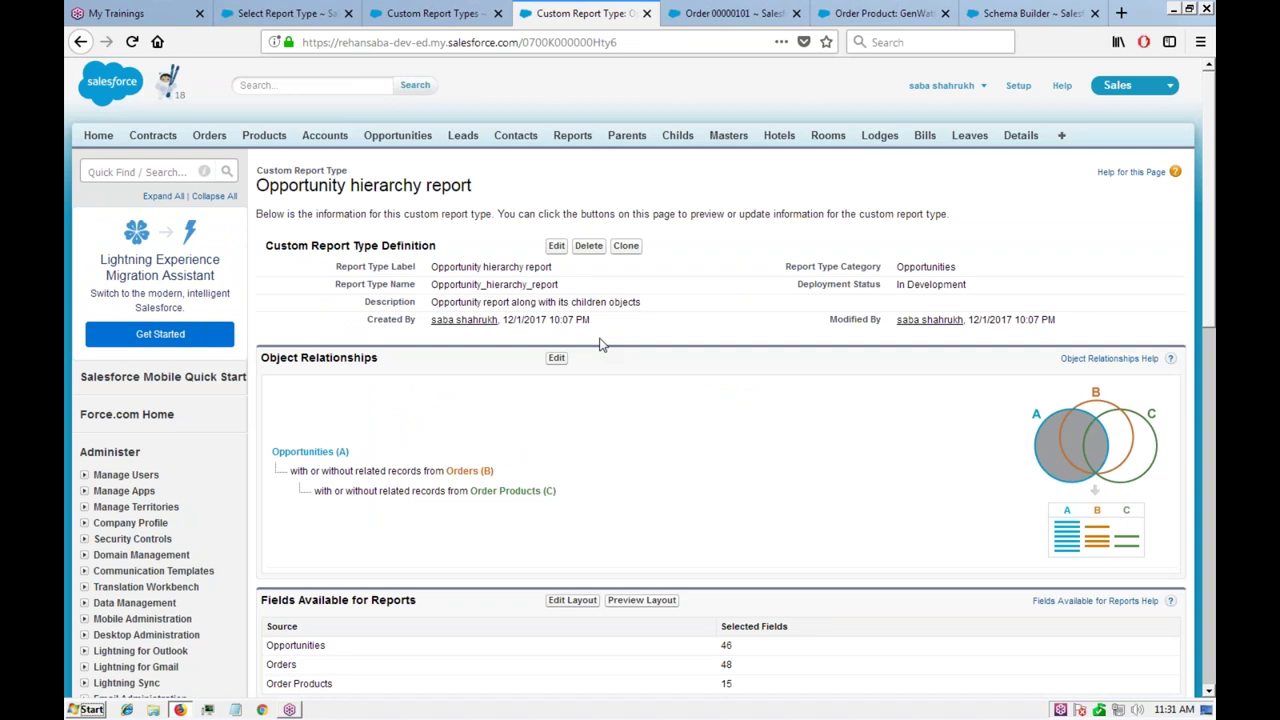
{"action": "scroll", "coordinate": [720, 391], "scroll_direction": "down", "scroll_amount": 2}
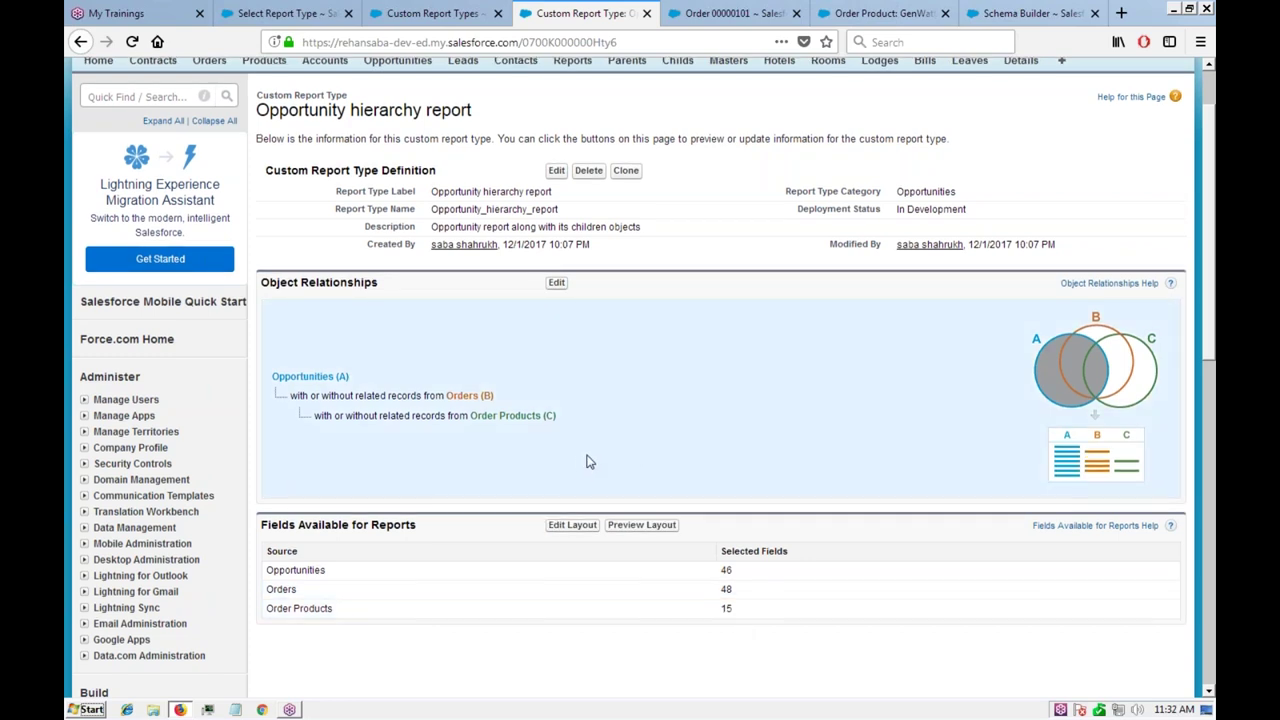
{"action": "scroll", "coordinate": [588, 460], "scroll_direction": "up", "scroll_amount": 2}
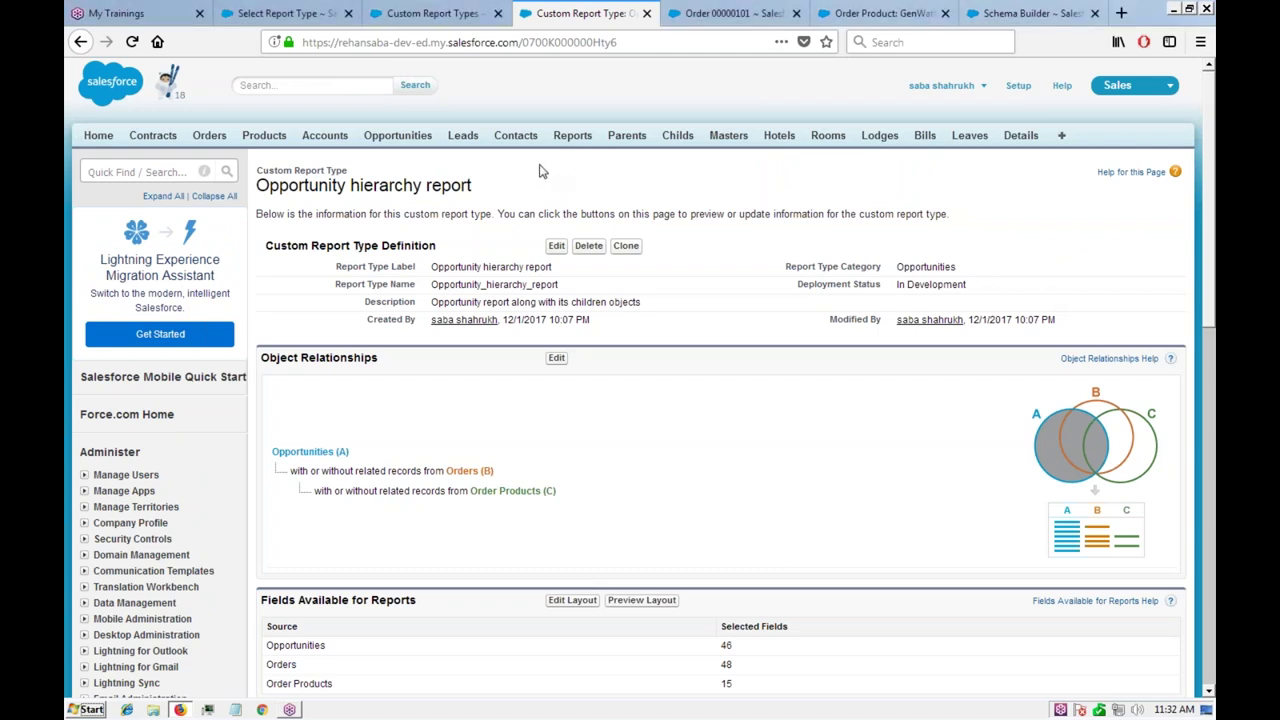
Step: Look for the new report type under Opportunities in the report creation page and reload the page
{"action": "left_click", "coordinate": [426, 15]}
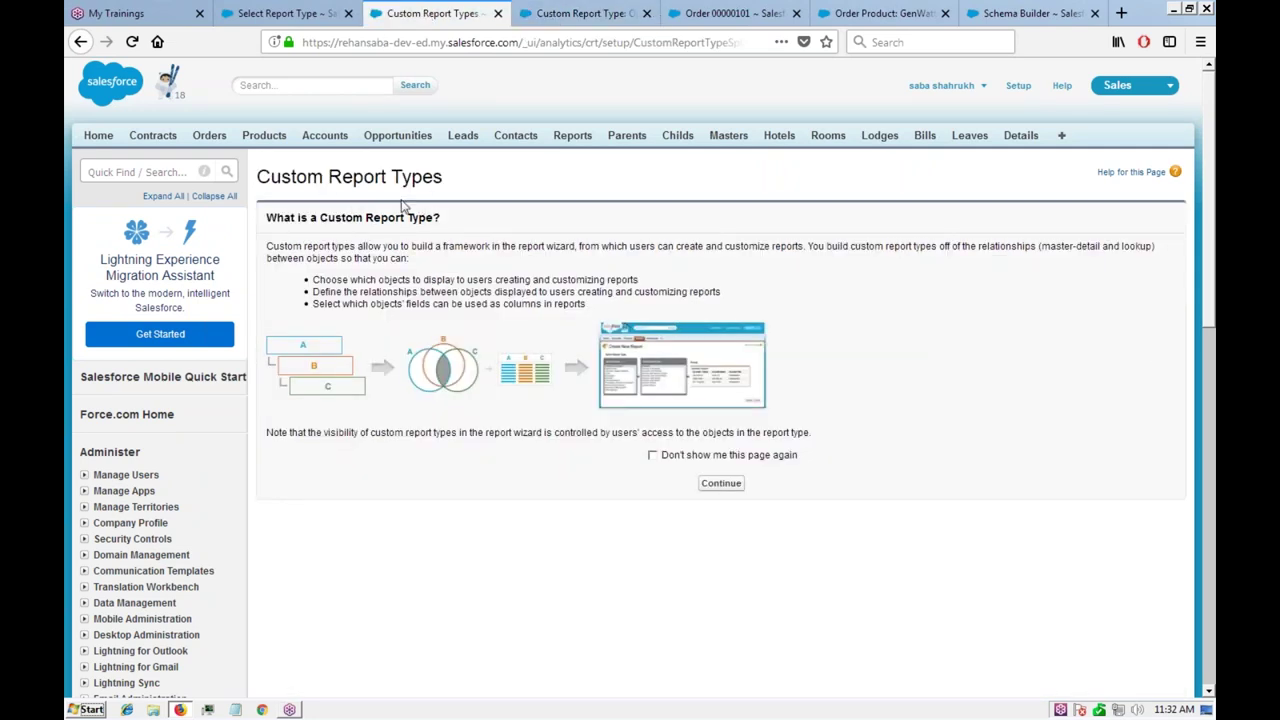
{"action": "left_click", "coordinate": [285, 13]}
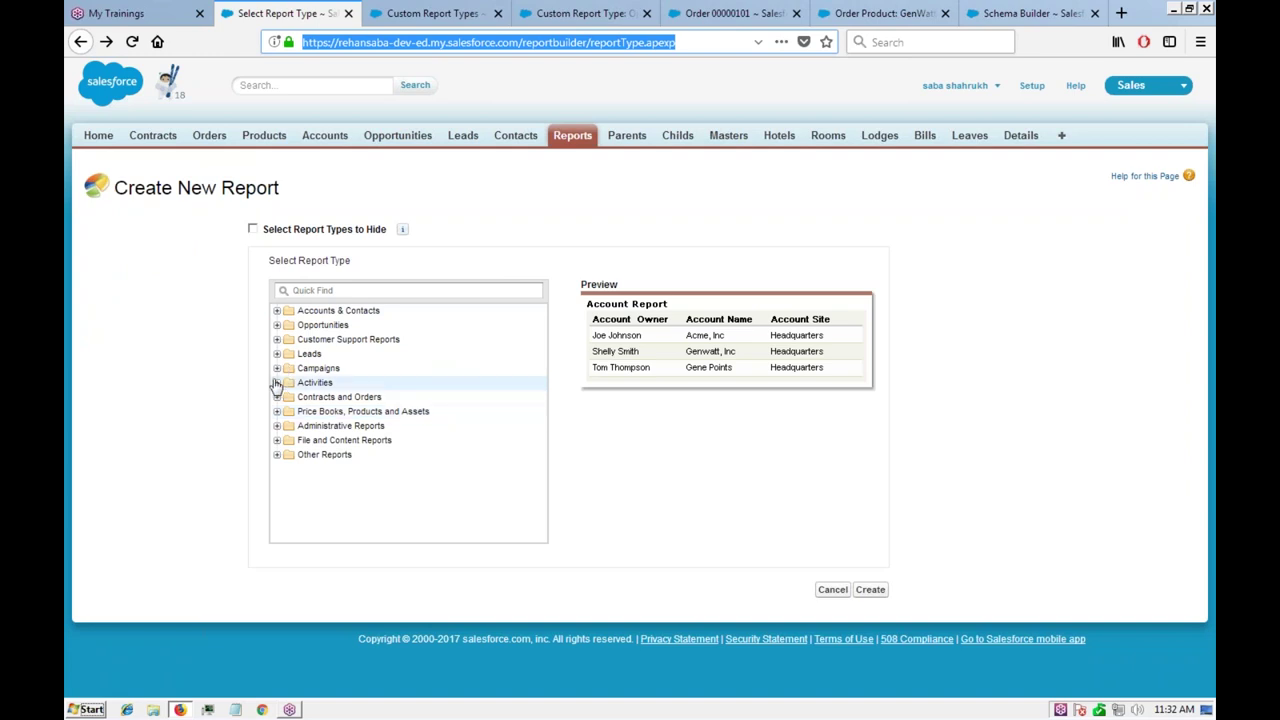
{"action": "left_click", "coordinate": [277, 326]}
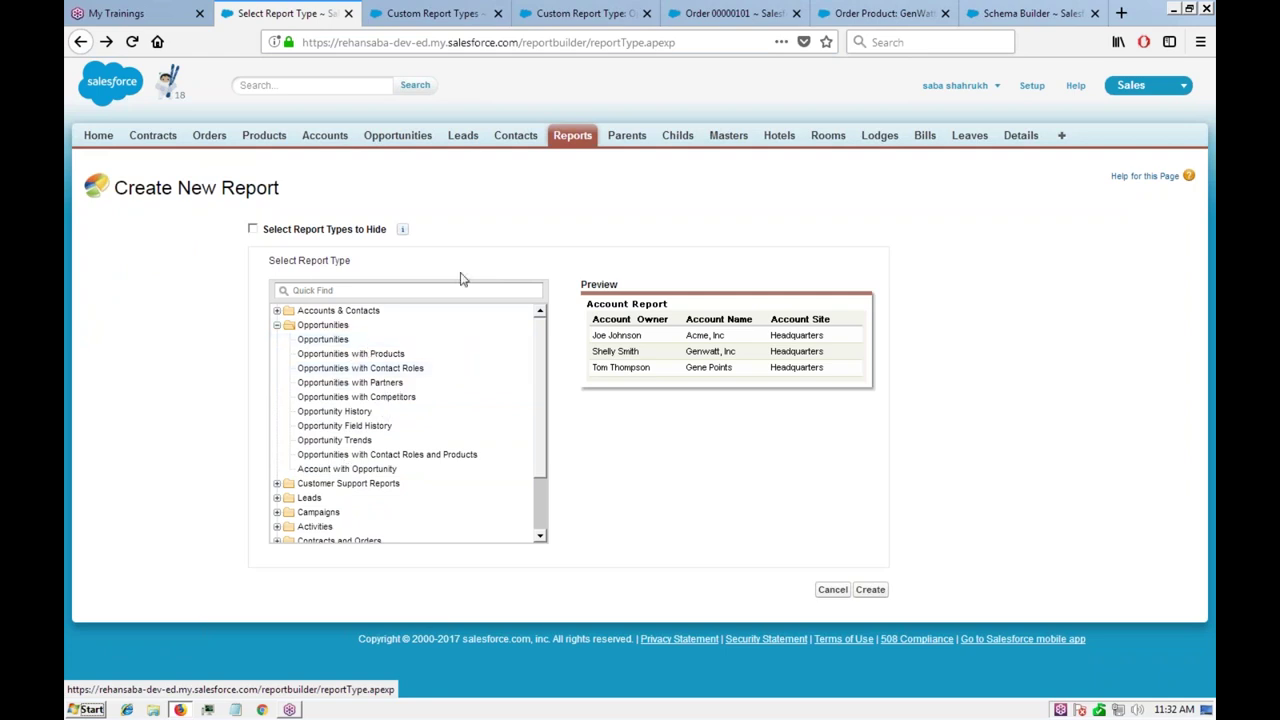
{"action": "key", "text": "F5"}
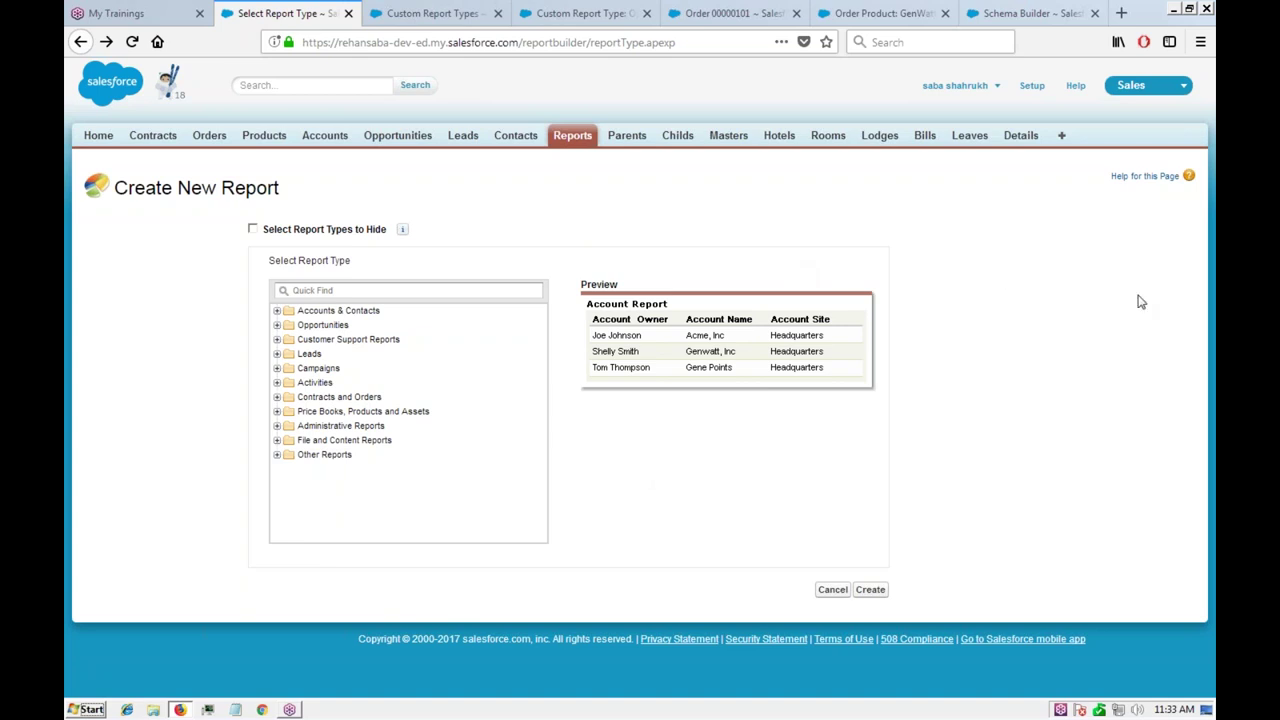
Step: Review the GenWatt Diesel 1000kW order product record and the product list of its parent order
{"action": "left_click", "coordinate": [433, 14]}
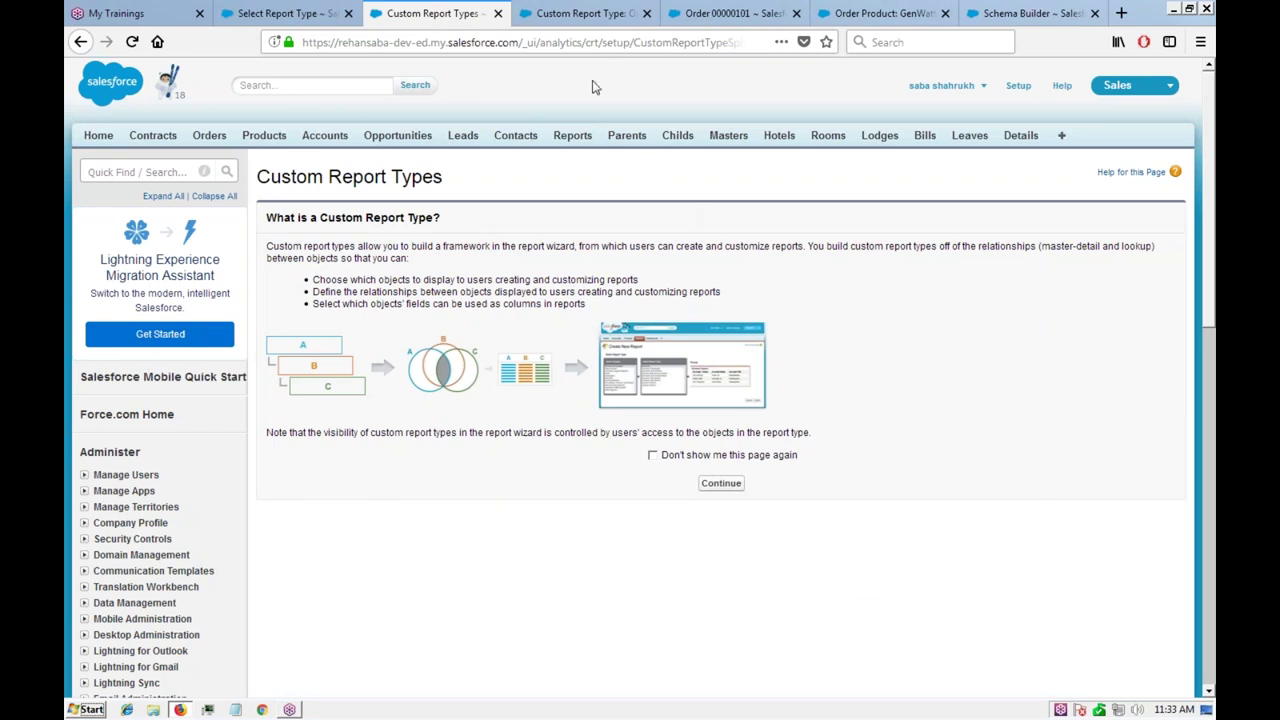
{"action": "left_click", "coordinate": [866, 14]}
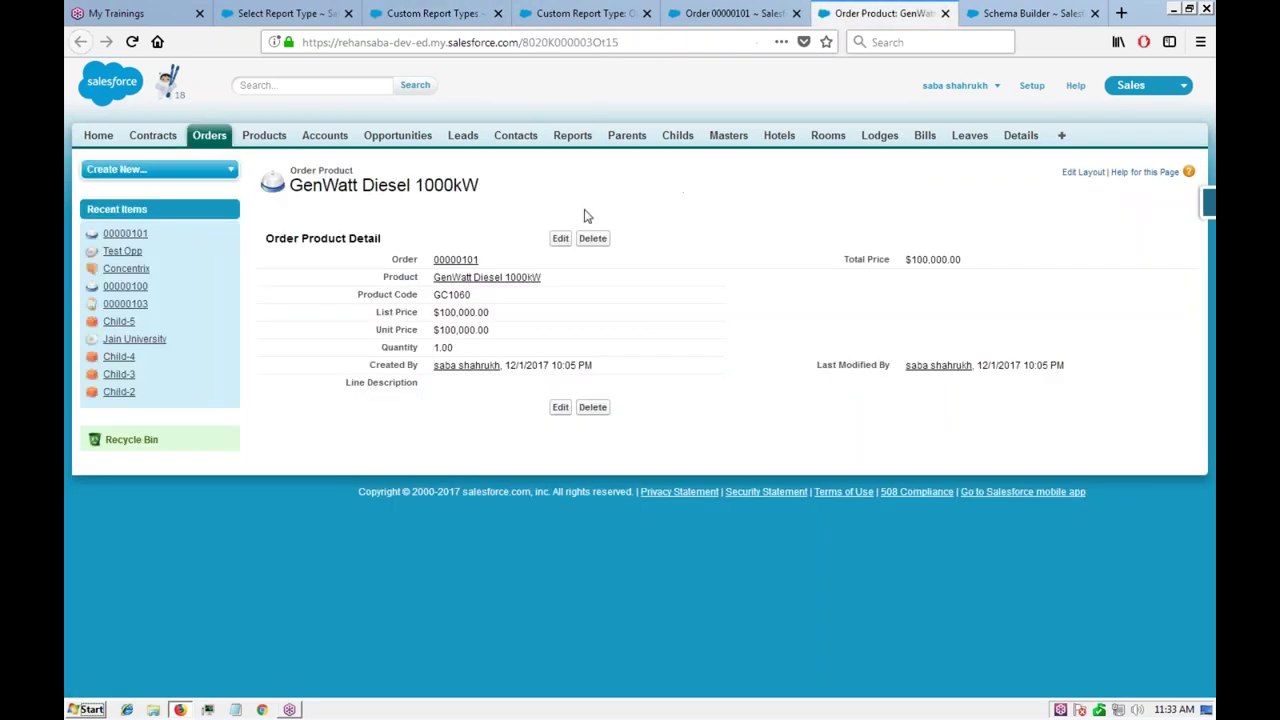
{"action": "left_click", "coordinate": [730, 13]}
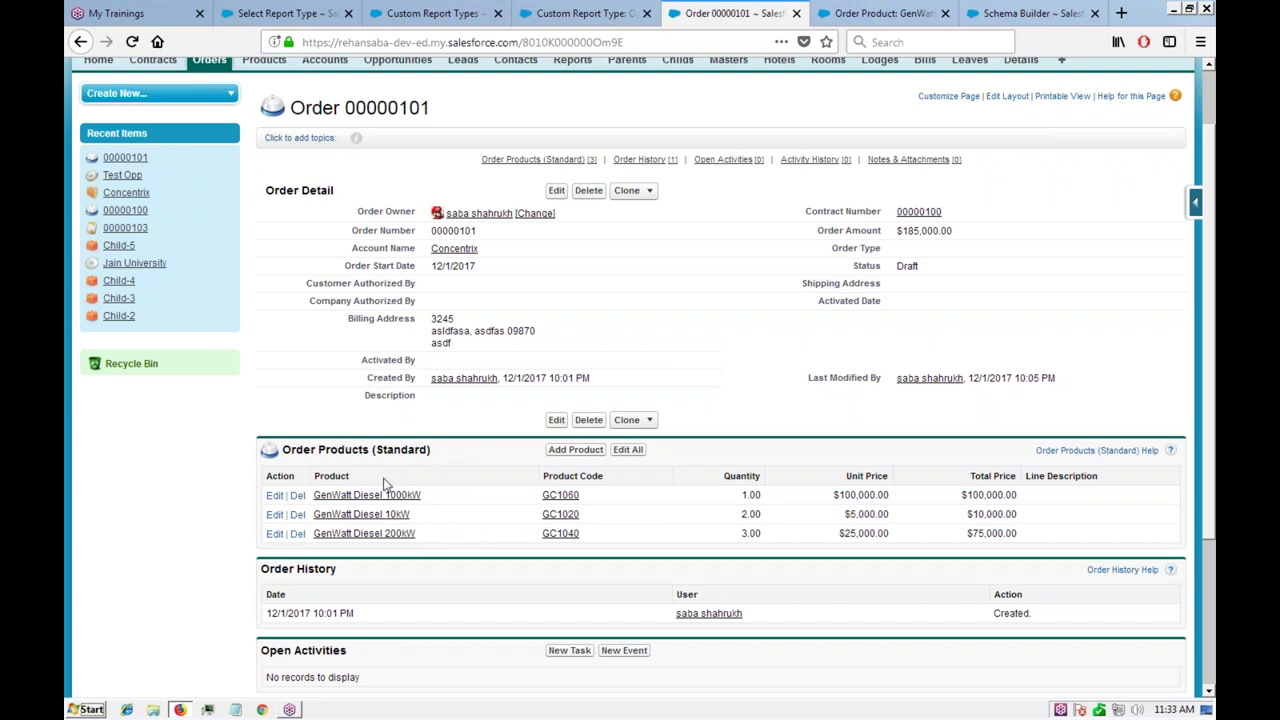
{"action": "left_click", "coordinate": [436, 14]}
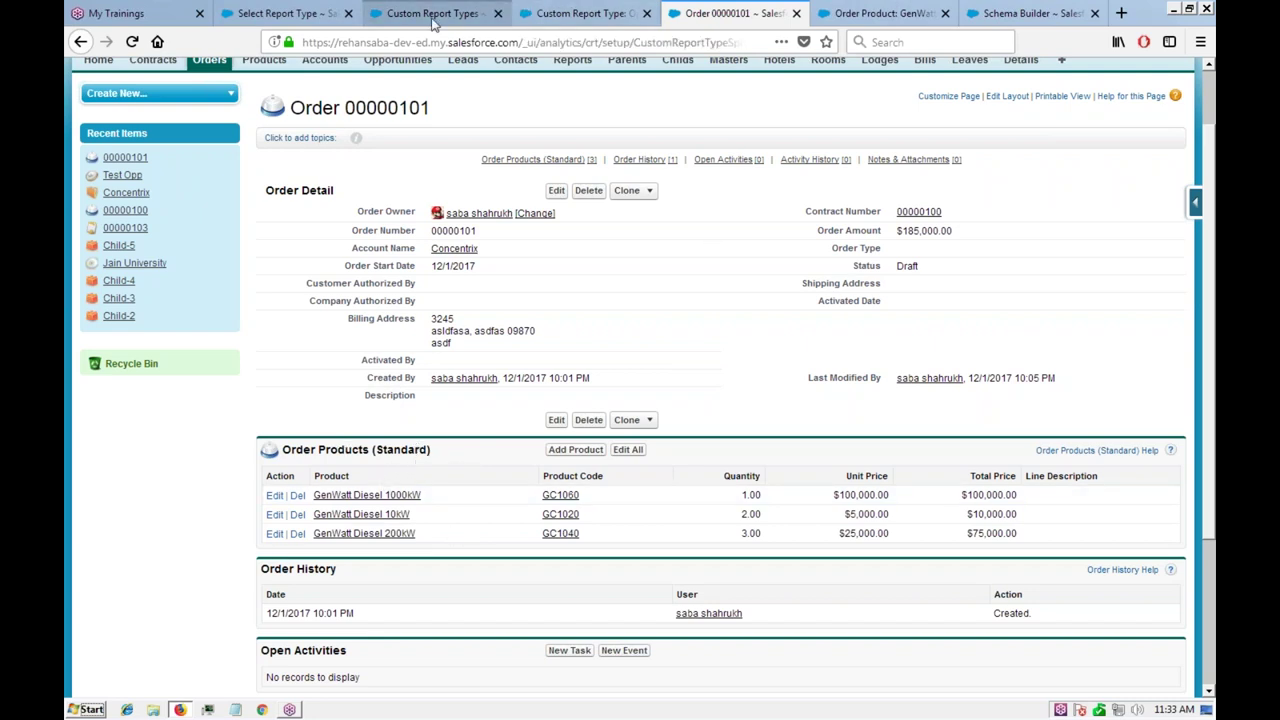
Step: Open the Opportunity hierarchy report type's definition for editing, check its identification and deployment settings, and save it
{"action": "left_click", "coordinate": [592, 14]}
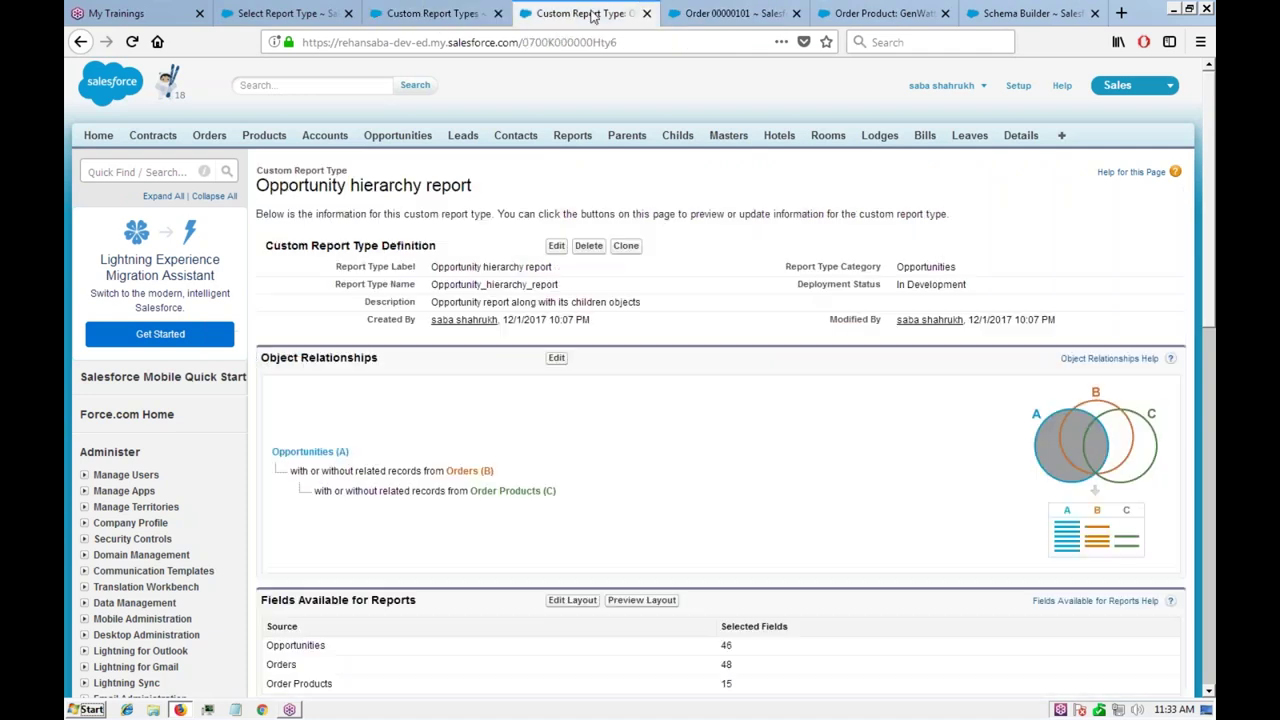
{"action": "left_click", "coordinate": [556, 245]}
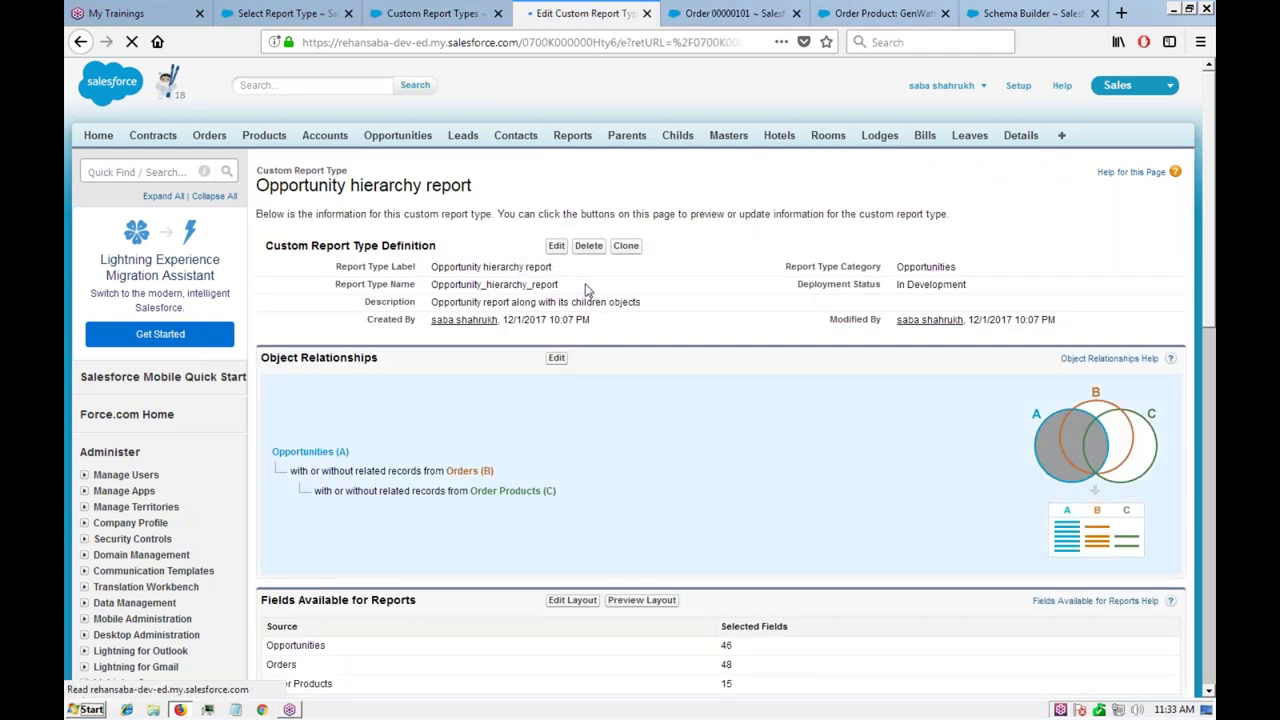
{"action": "scroll", "coordinate": [797, 376], "scroll_direction": "down", "scroll_amount": 1}
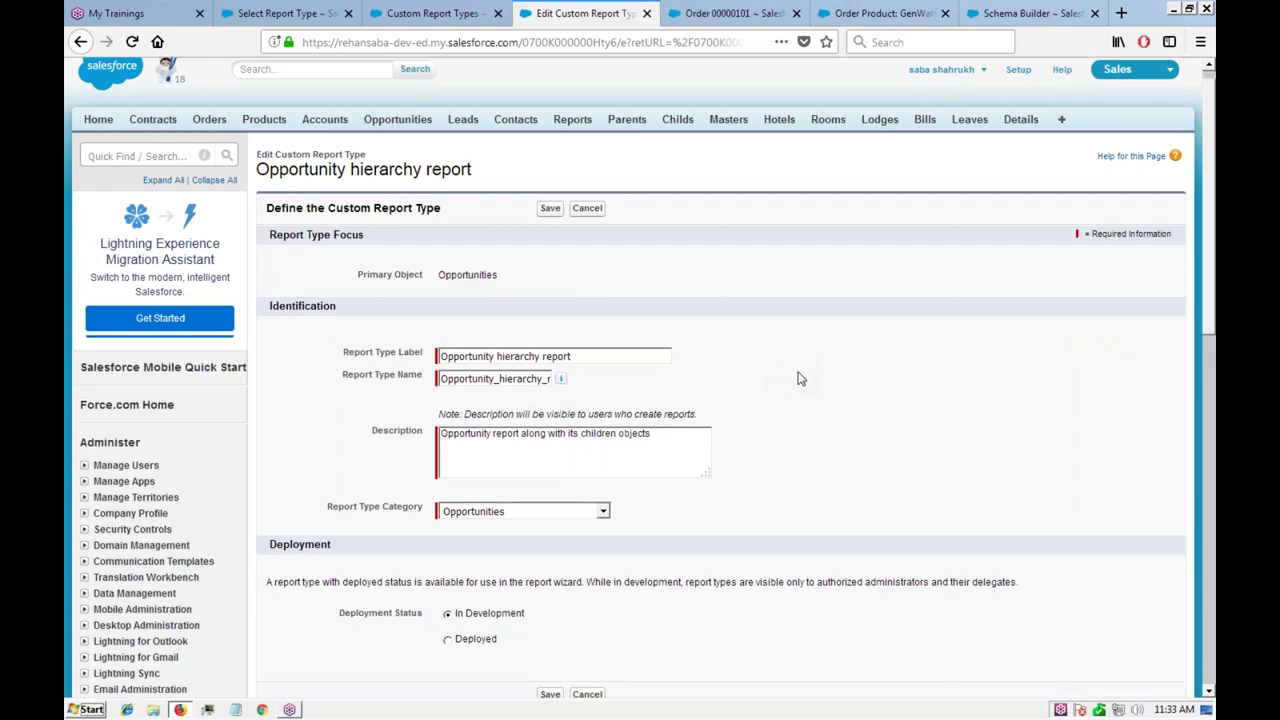
{"action": "scroll", "coordinate": [797, 378], "scroll_direction": "down", "scroll_amount": 3}
{"action": "left_click", "coordinate": [553, 552]}
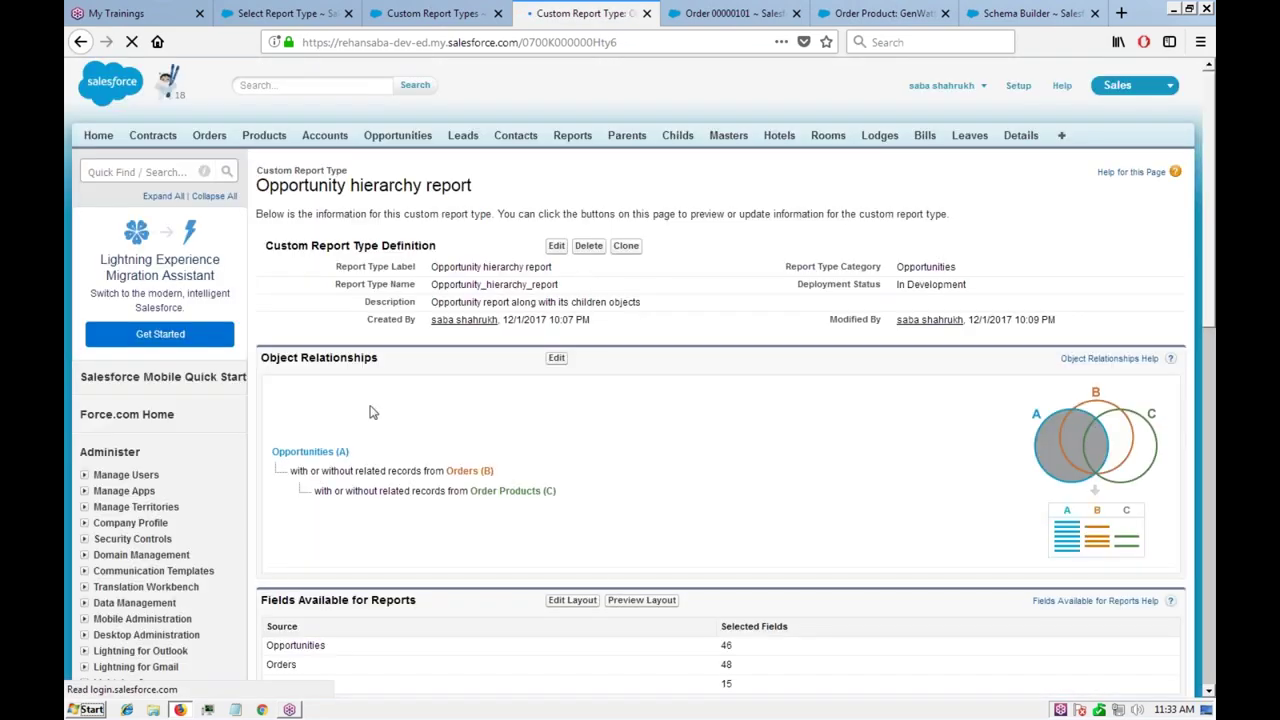
Step: Check which objects can be related below Order Products in the report type's object relationships, remove the empty fourth object, save, and review the available fields
{"action": "left_click", "coordinate": [557, 362]}
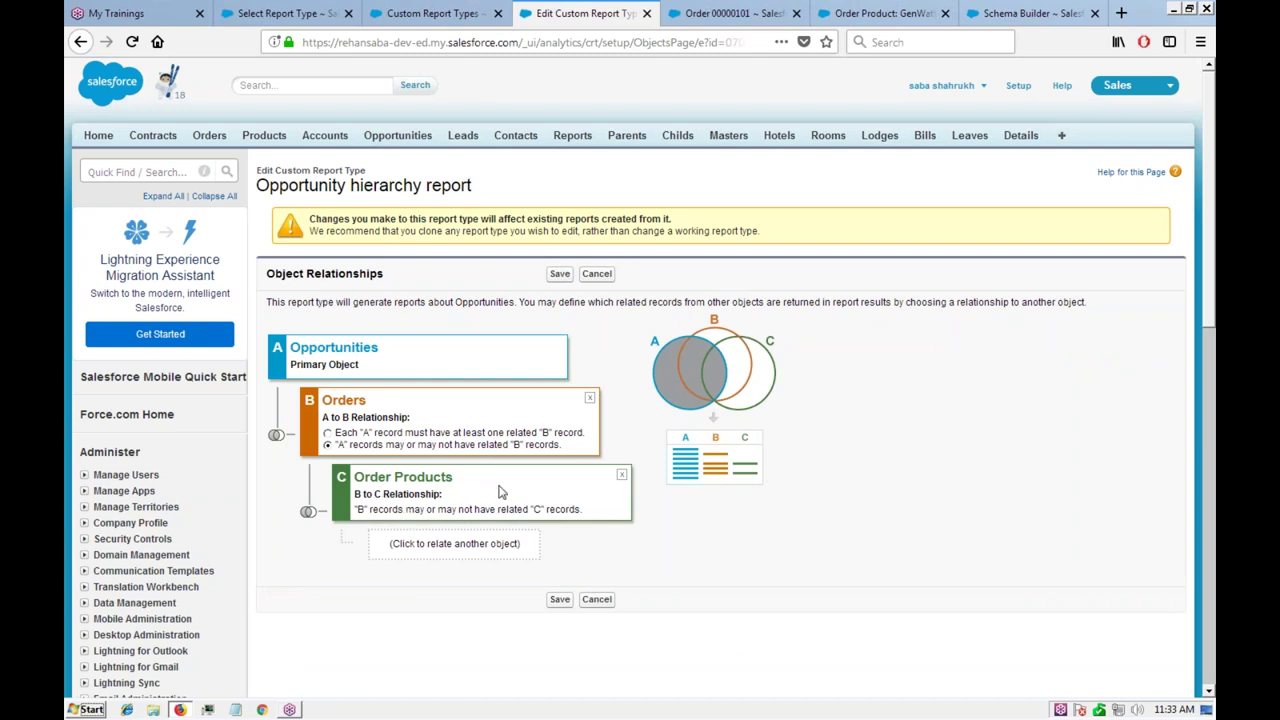
{"action": "left_click", "coordinate": [450, 543]}
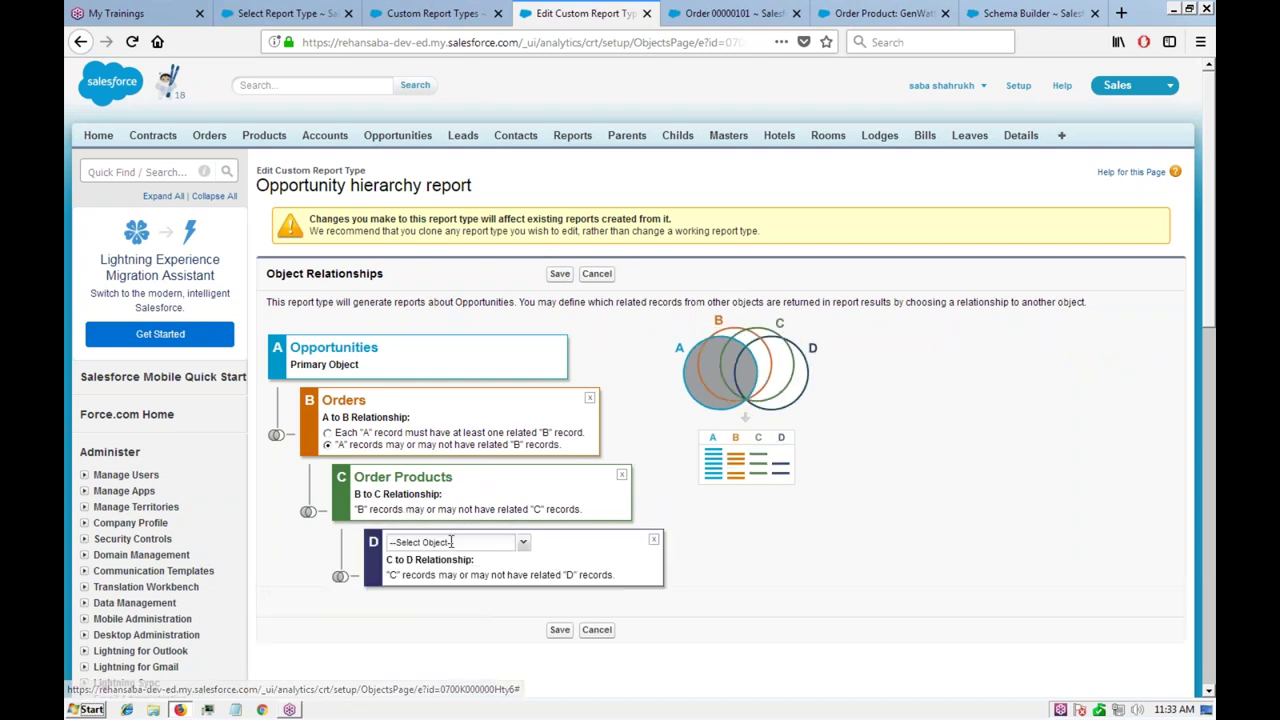
{"action": "left_click", "coordinate": [523, 543]}
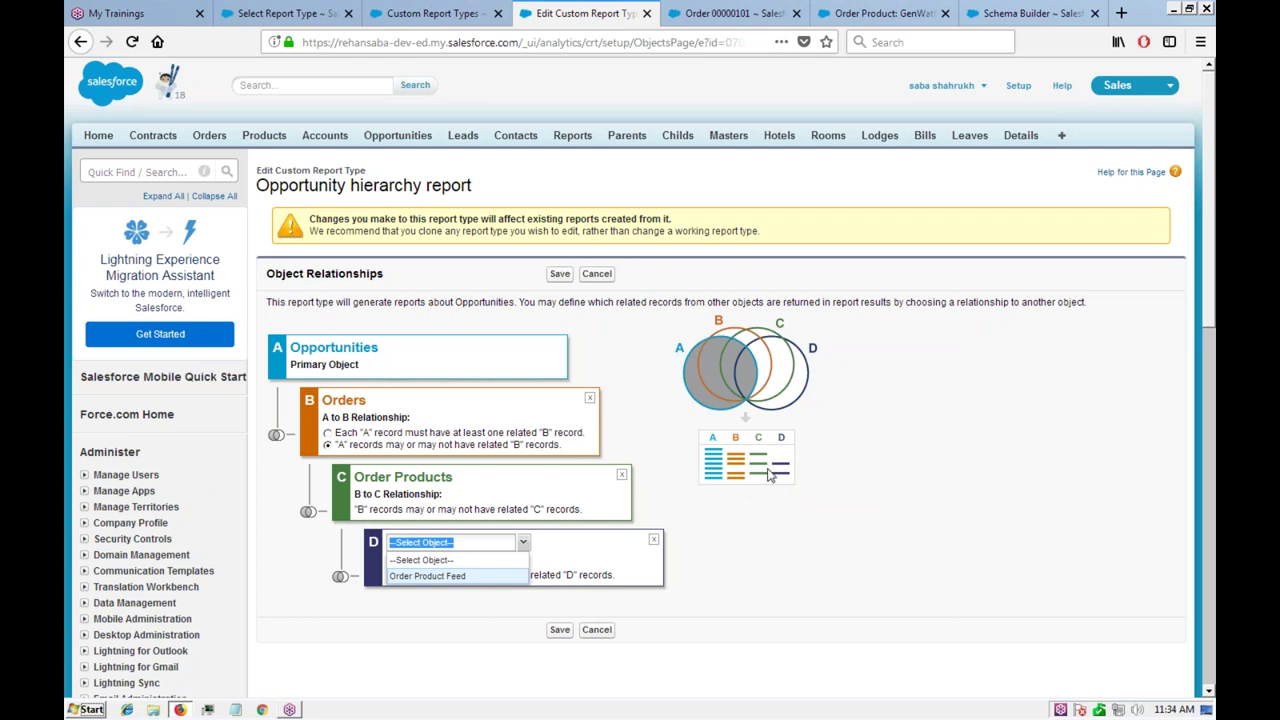
{"action": "left_click", "coordinate": [653, 540]}
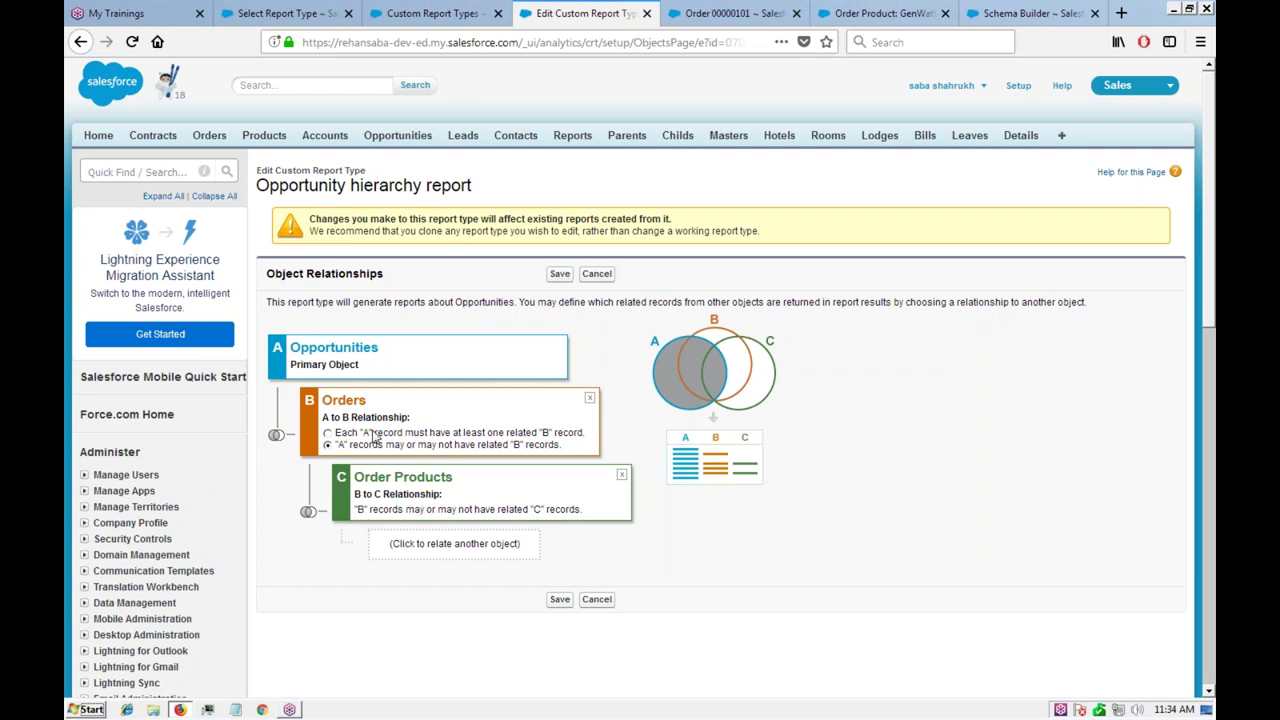
{"action": "left_click", "coordinate": [561, 276]}
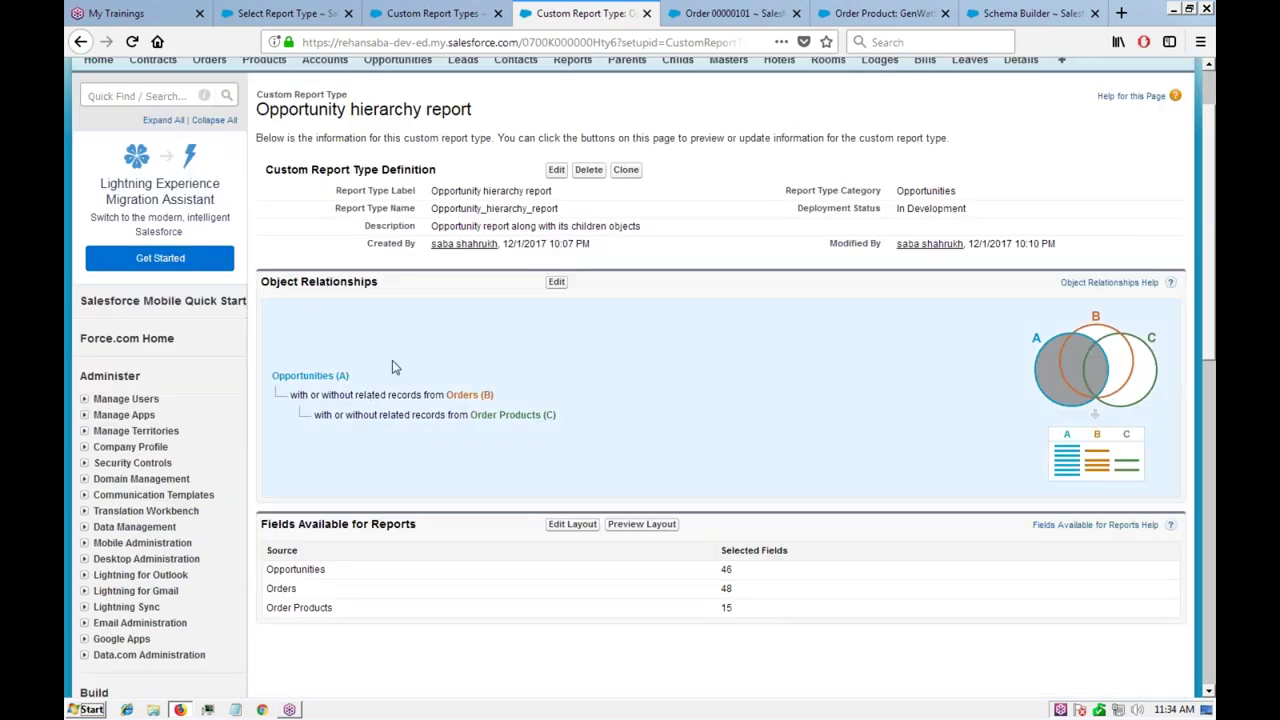
{"action": "scroll", "coordinate": [394, 366], "scroll_direction": "down", "scroll_amount": 3}
{"action": "scroll", "coordinate": [392, 367], "scroll_direction": "down", "scroll_amount": 1}
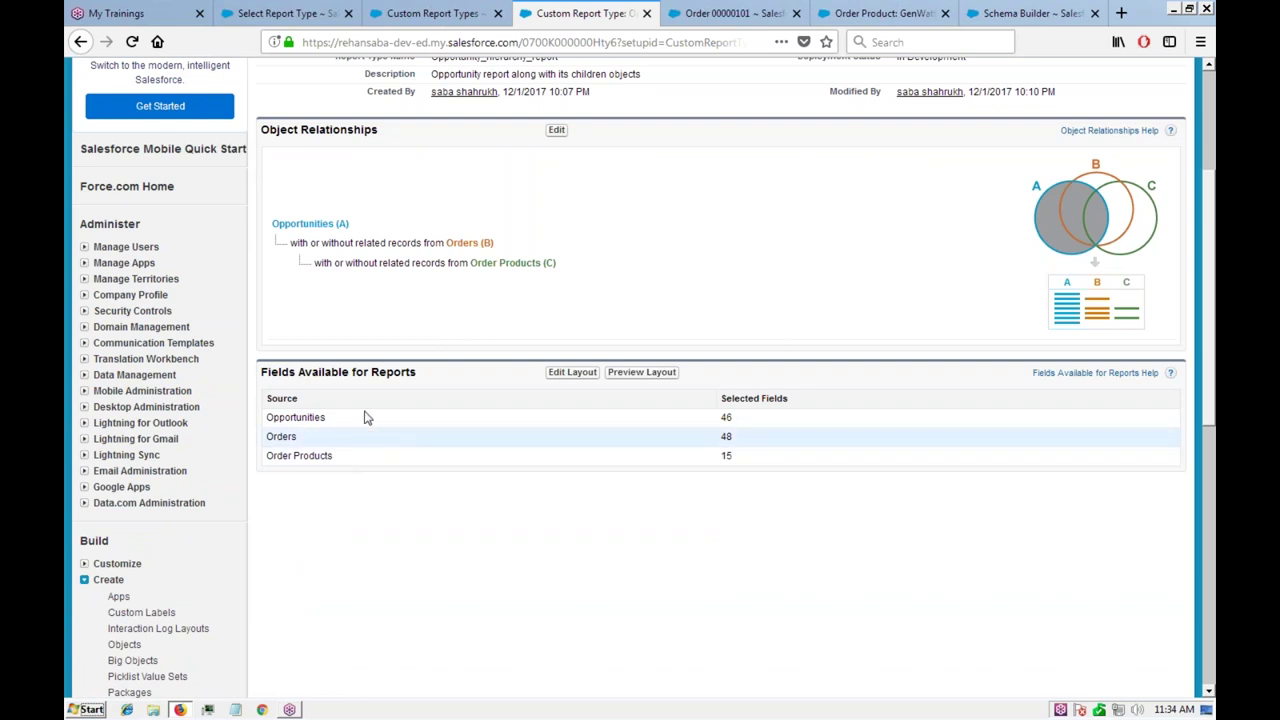
{"action": "scroll", "coordinate": [468, 372], "scroll_direction": "up", "scroll_amount": 4}
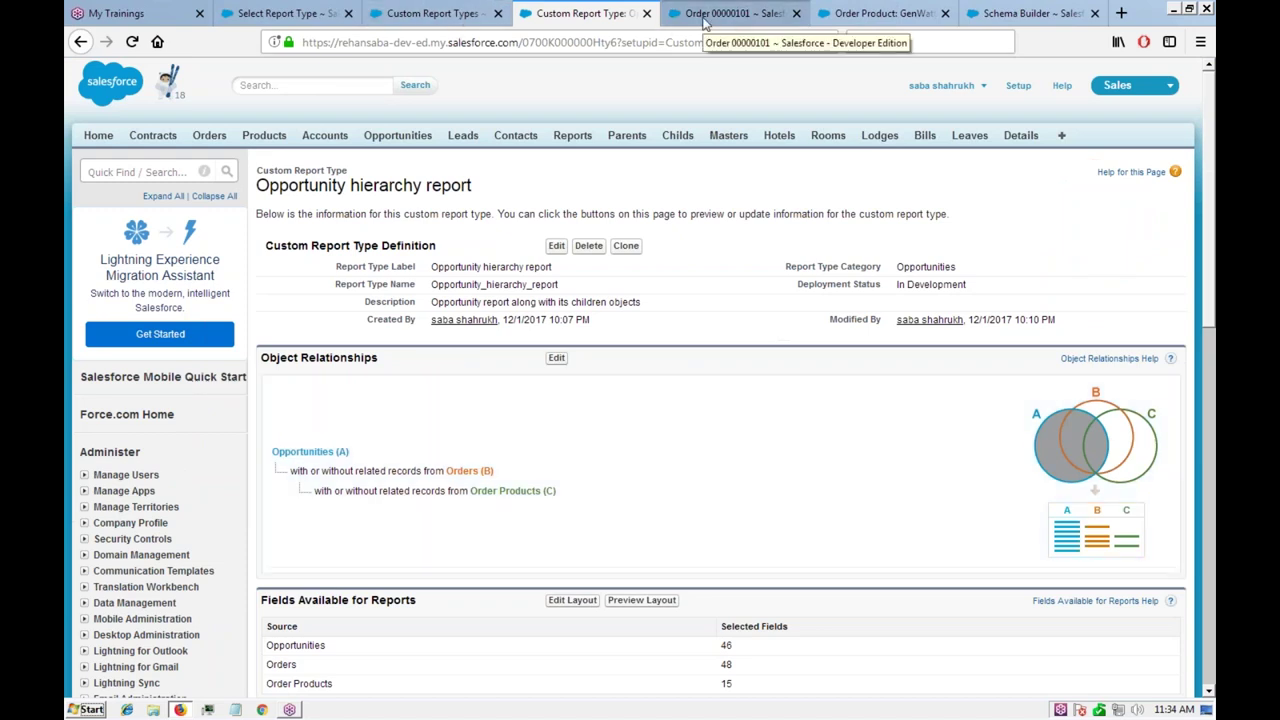
Step: Look for the Opportunity hierarchy report type under Opportunities in the report creation page
{"action": "left_click", "coordinate": [294, 14]}
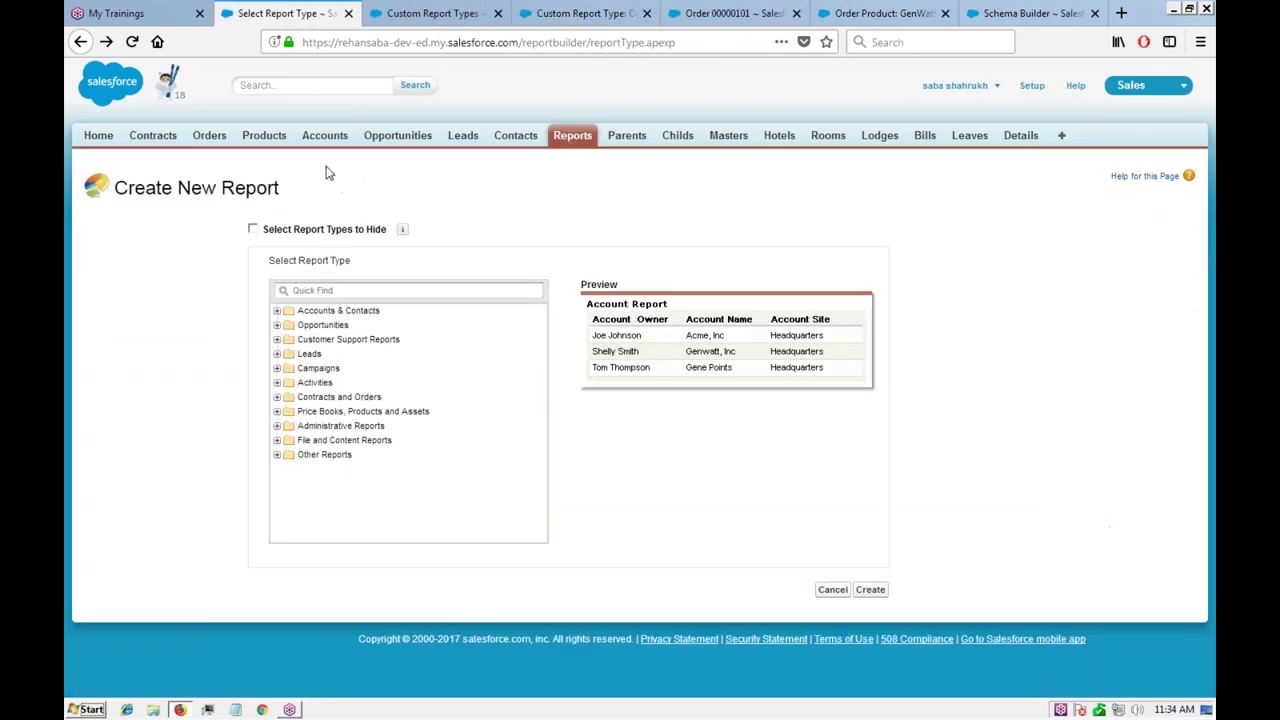
{"action": "left_click", "coordinate": [277, 326]}
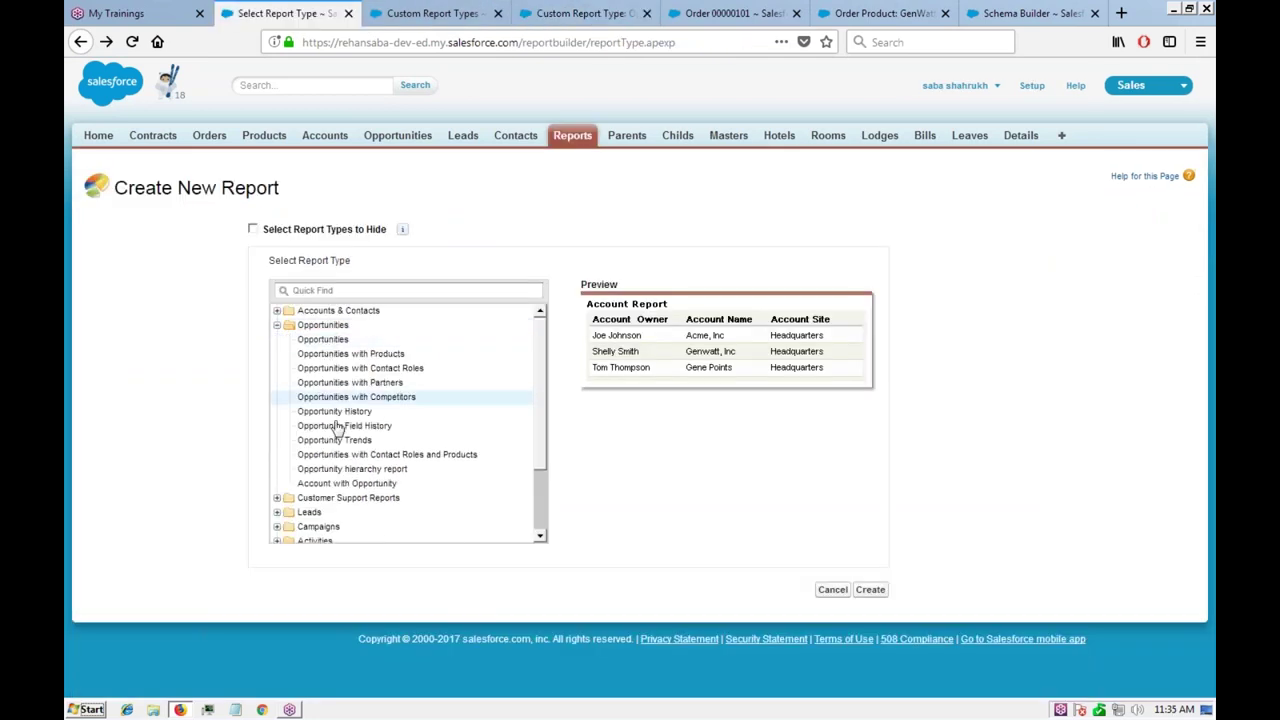
{"action": "left_click", "coordinate": [454, 18]}
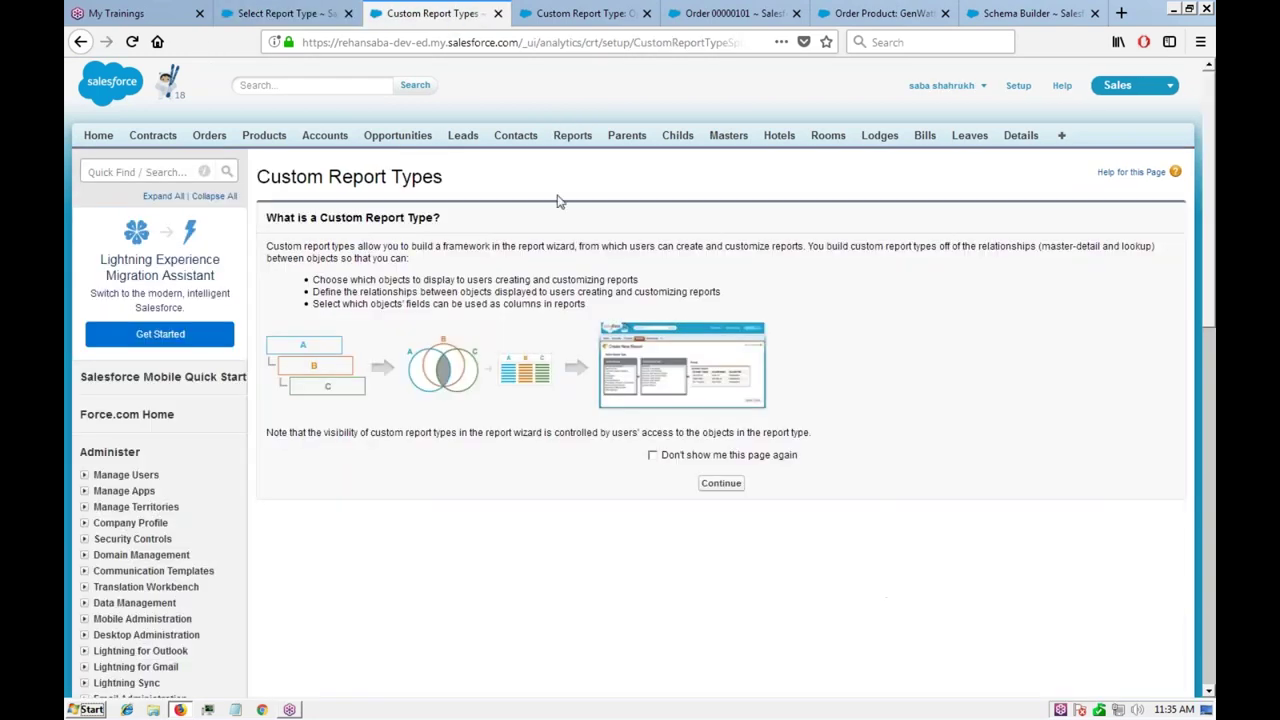
{"action": "left_click", "coordinate": [290, 14]}
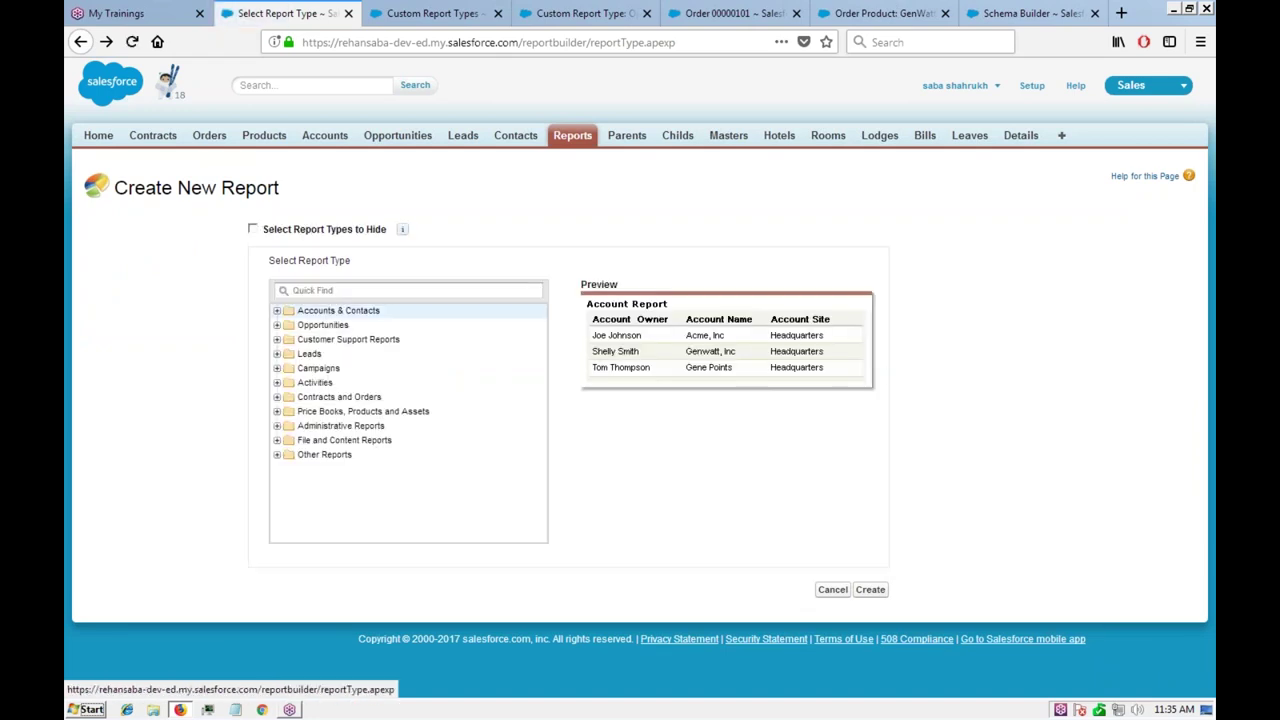
Step: Create a report from the Opportunity hierarchy report type, run it with its default filters, and go back
{"action": "left_click", "coordinate": [323, 325]}
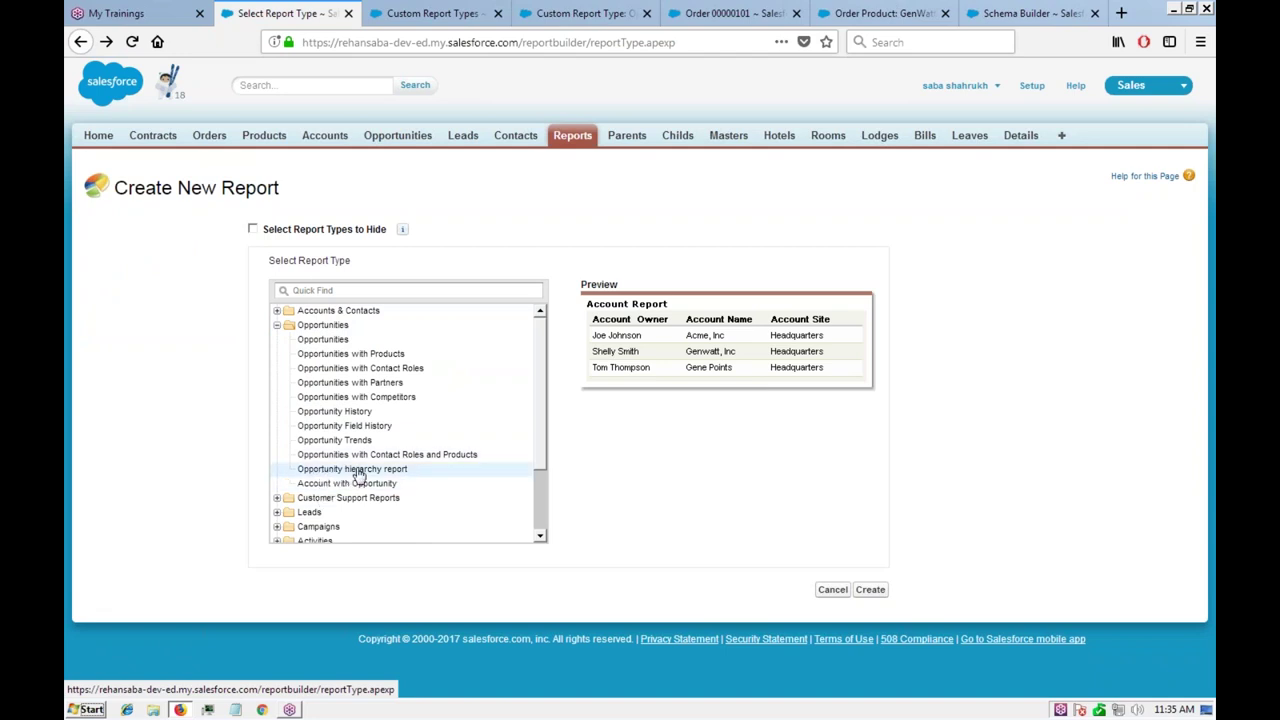
{"action": "left_click", "coordinate": [357, 470]}
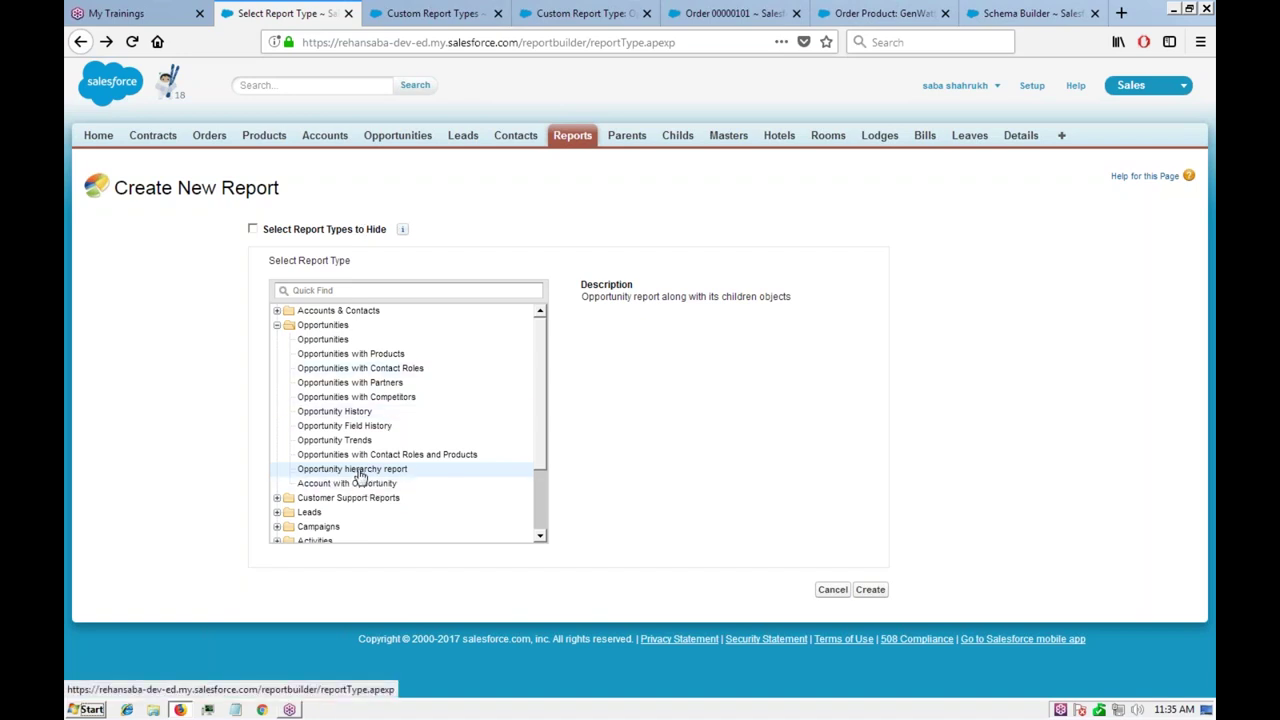
{"action": "left_click", "coordinate": [870, 590]}
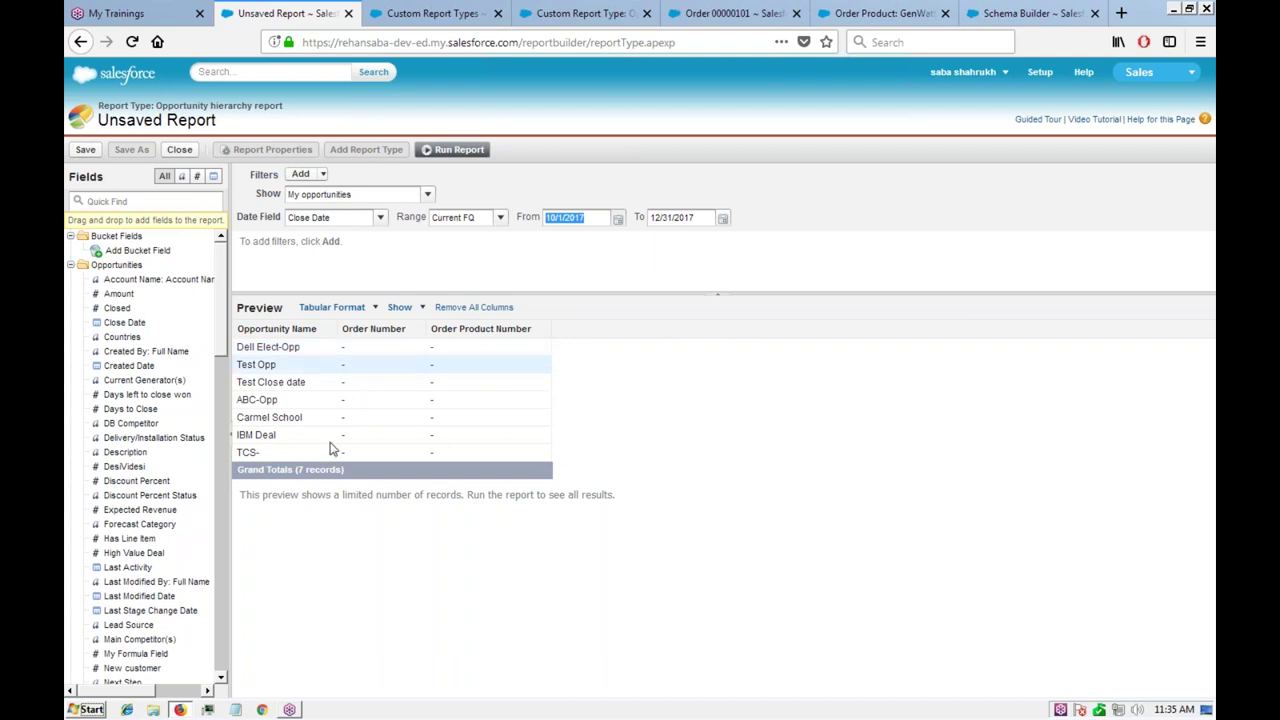
{"action": "left_click", "coordinate": [455, 150]}
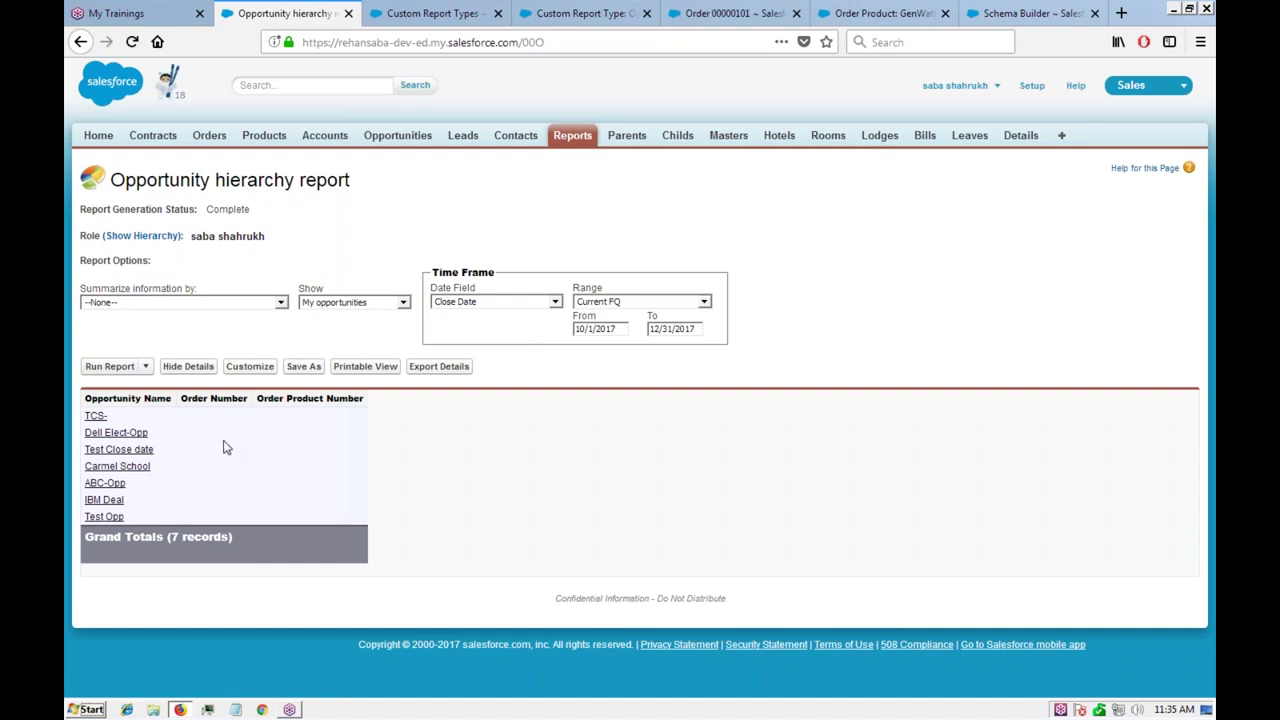
{"action": "left_click", "coordinate": [188, 415]}
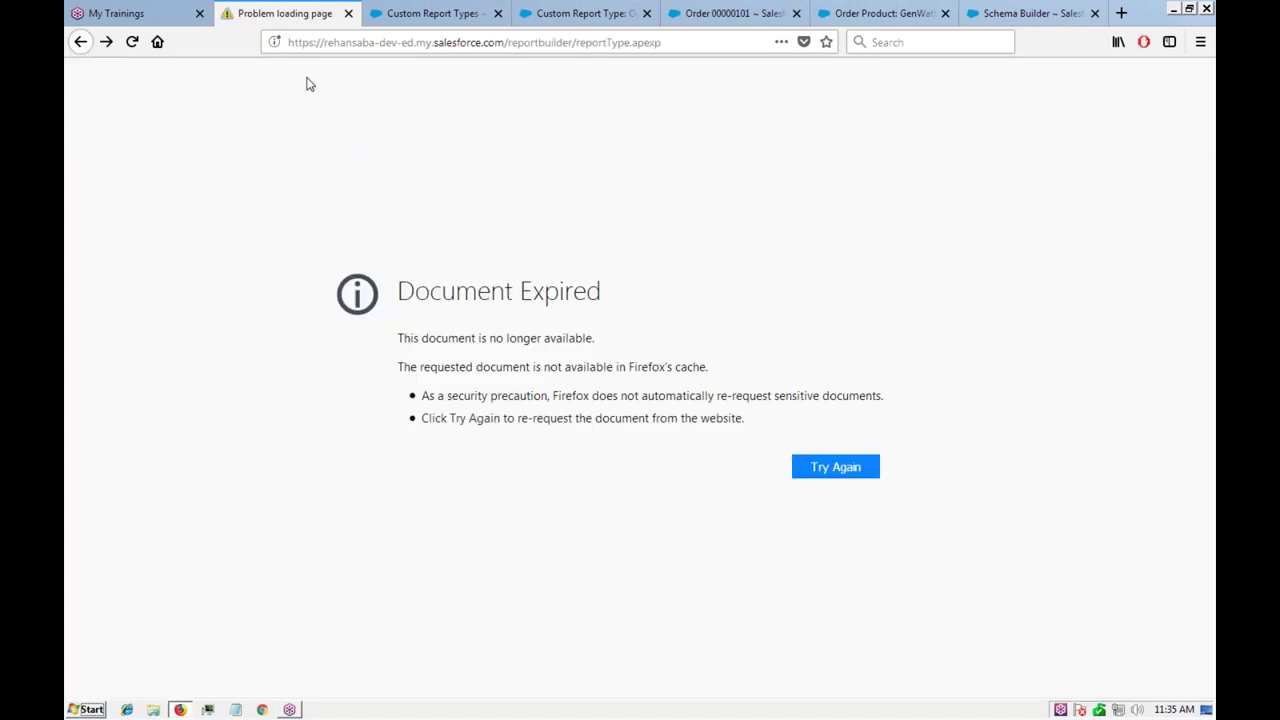
Step: Return to the report type selection and create a new report based on Opportunity hierarchy report
{"action": "left_click", "coordinate": [80, 42]}
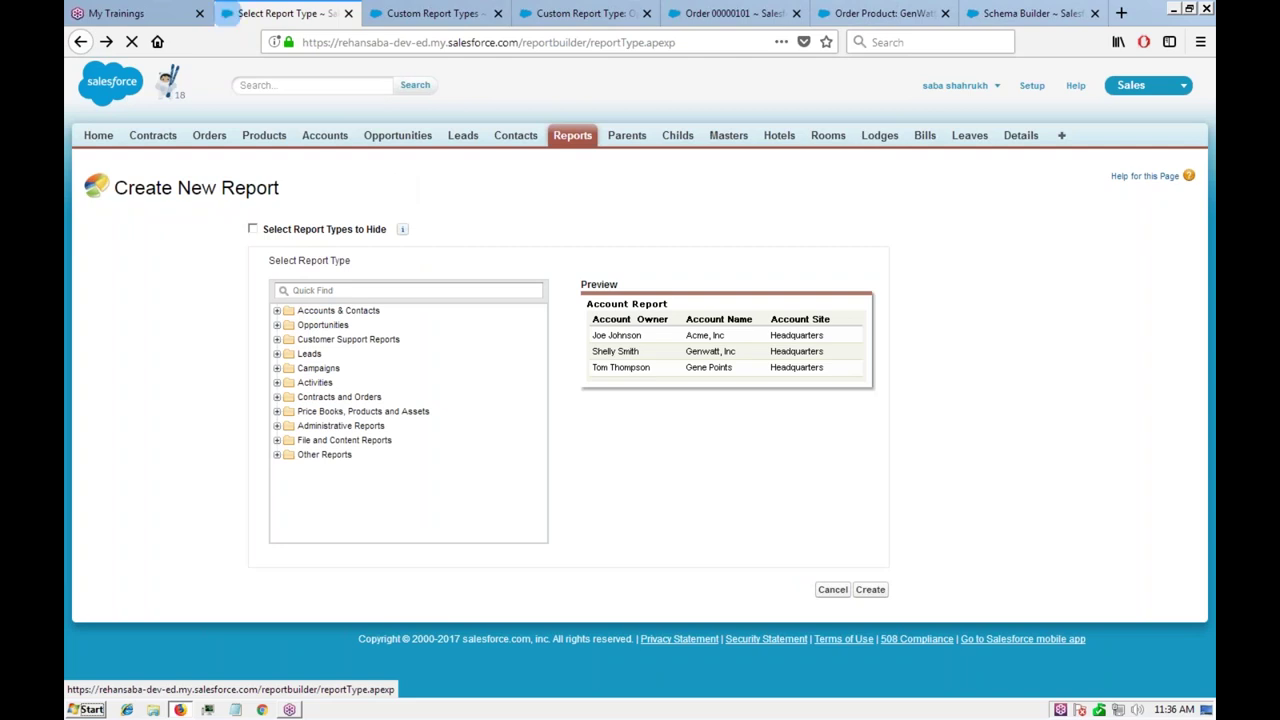
{"action": "left_click", "coordinate": [277, 325]}
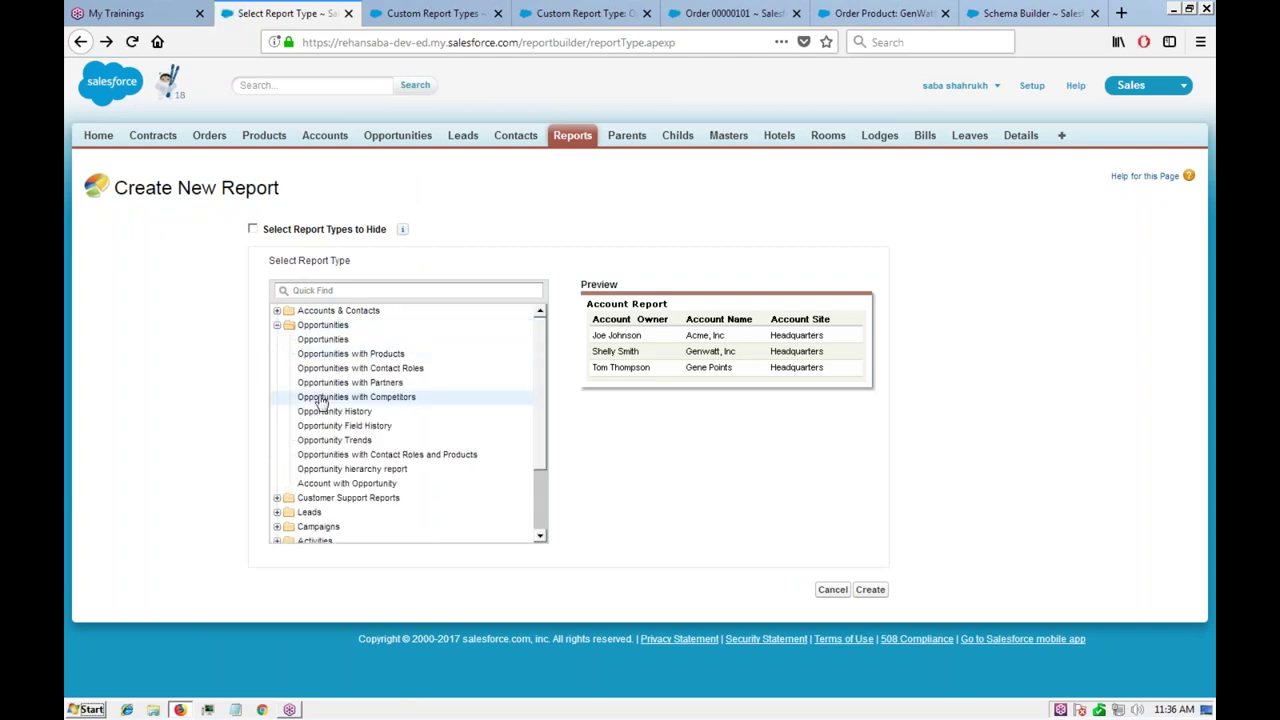
{"action": "left_click", "coordinate": [336, 470]}
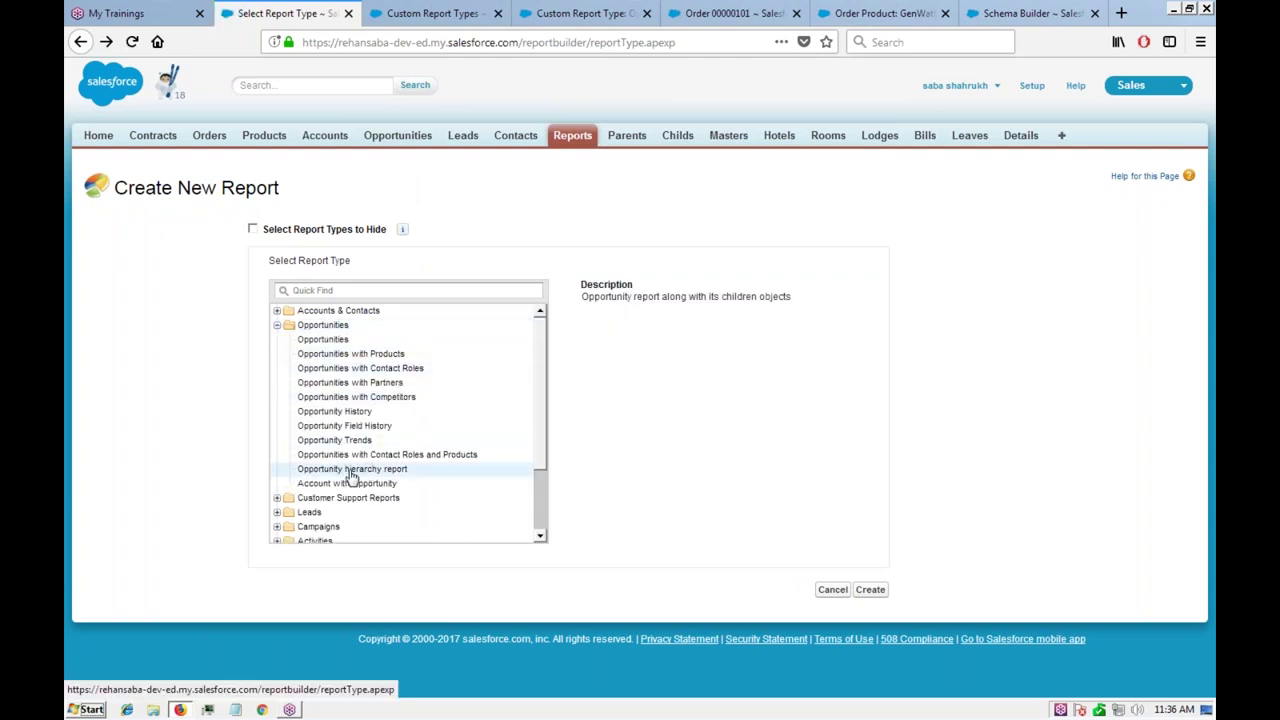
{"action": "left_click", "coordinate": [870, 590]}
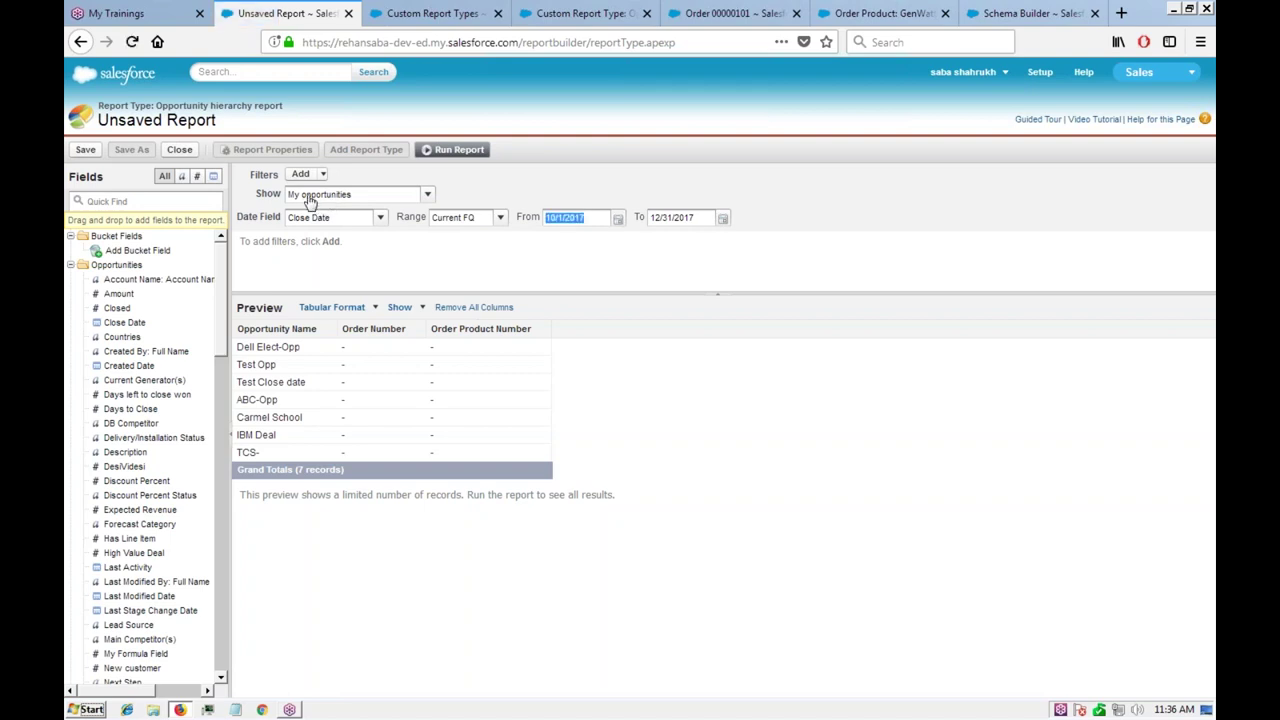
Step: Filter the report to show All opportunities with the Close Date range set to All Time
{"action": "left_click", "coordinate": [405, 199]}
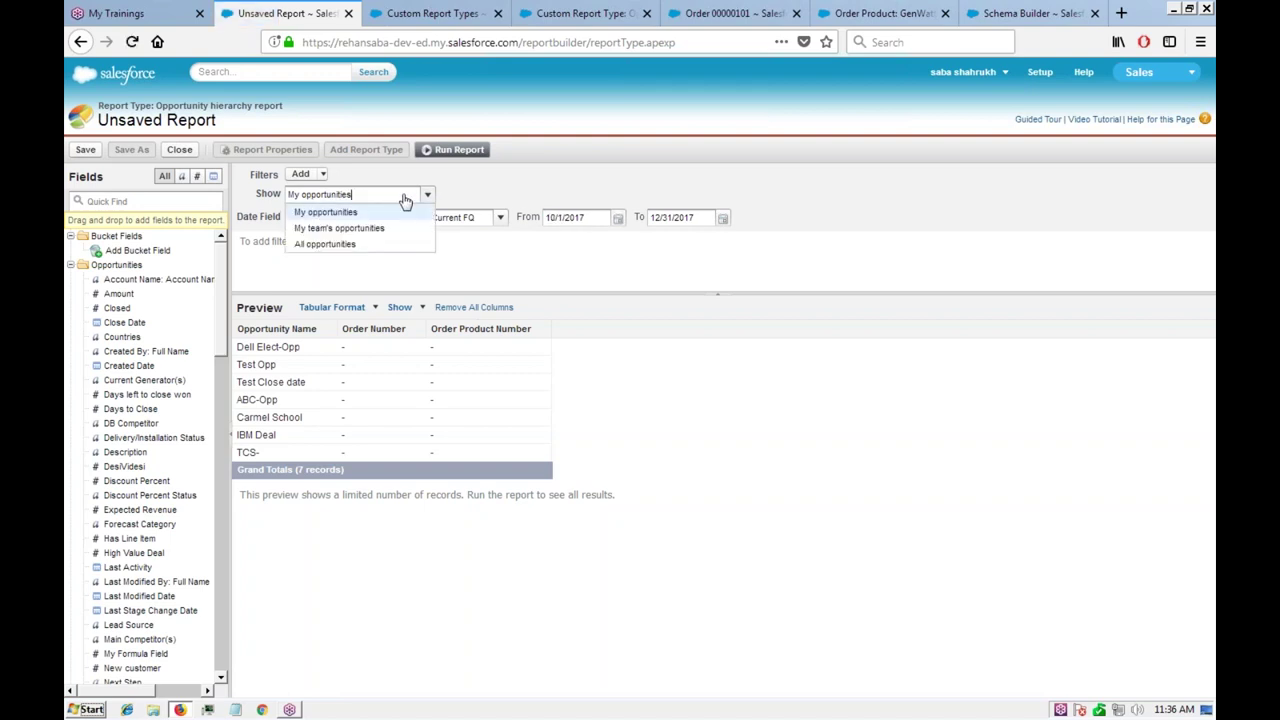
{"action": "left_click", "coordinate": [348, 244]}
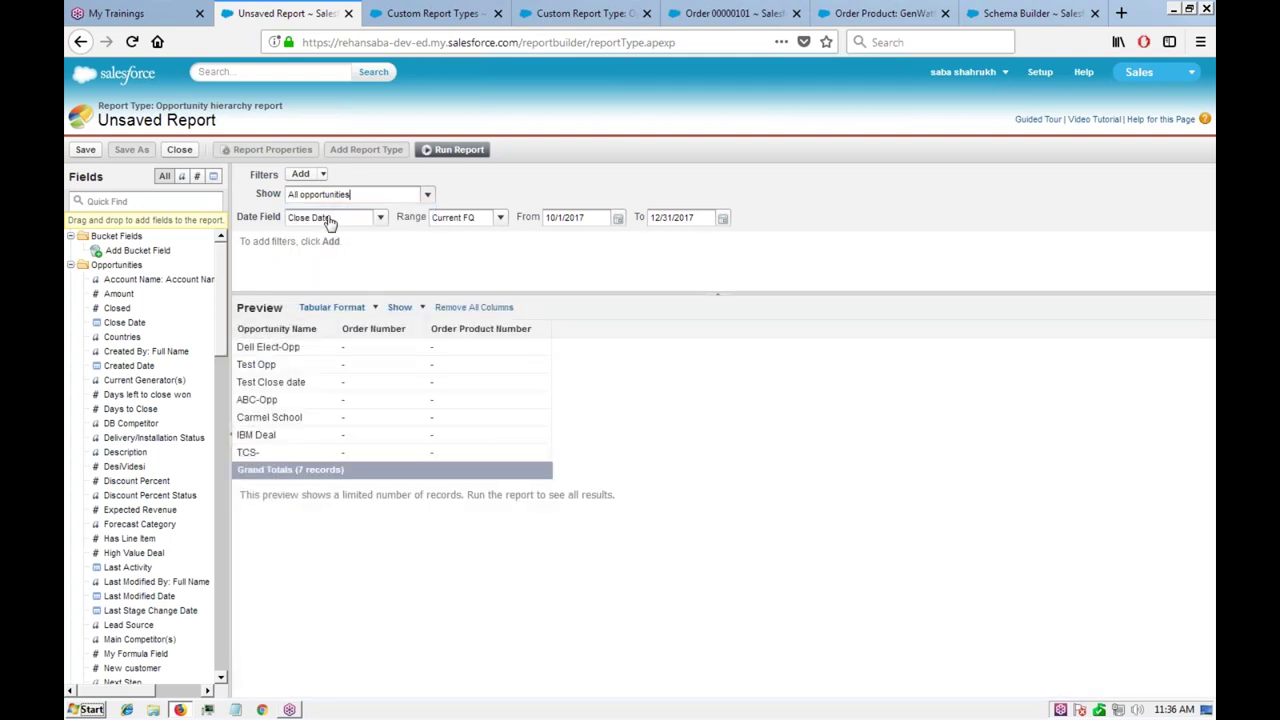
{"action": "left_click", "coordinate": [500, 217]}
{"action": "left_click", "coordinate": [476, 233]}
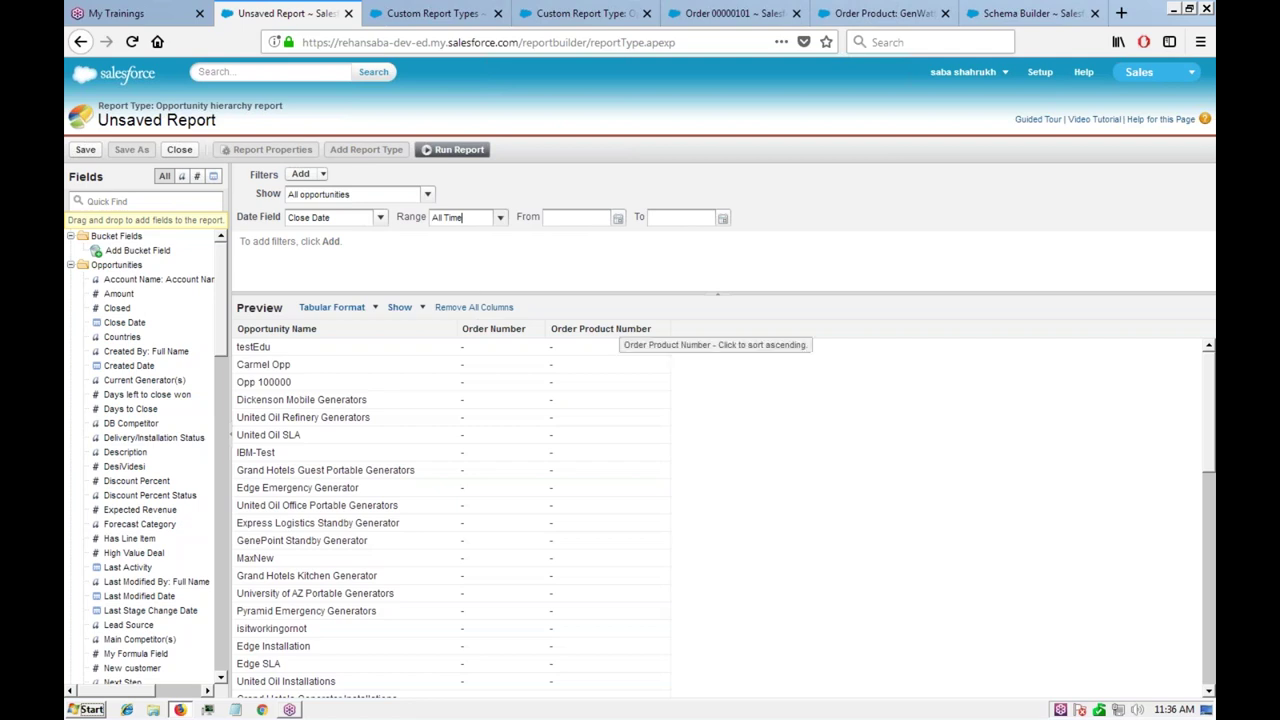
Step: Review the report preview, run the report, and examine the order number and order product number columns for the listed opportunities
{"action": "scroll", "coordinate": [630, 384], "scroll_direction": "down", "scroll_amount": 1}
{"action": "scroll", "coordinate": [700, 386], "scroll_direction": "down", "scroll_amount": 10}
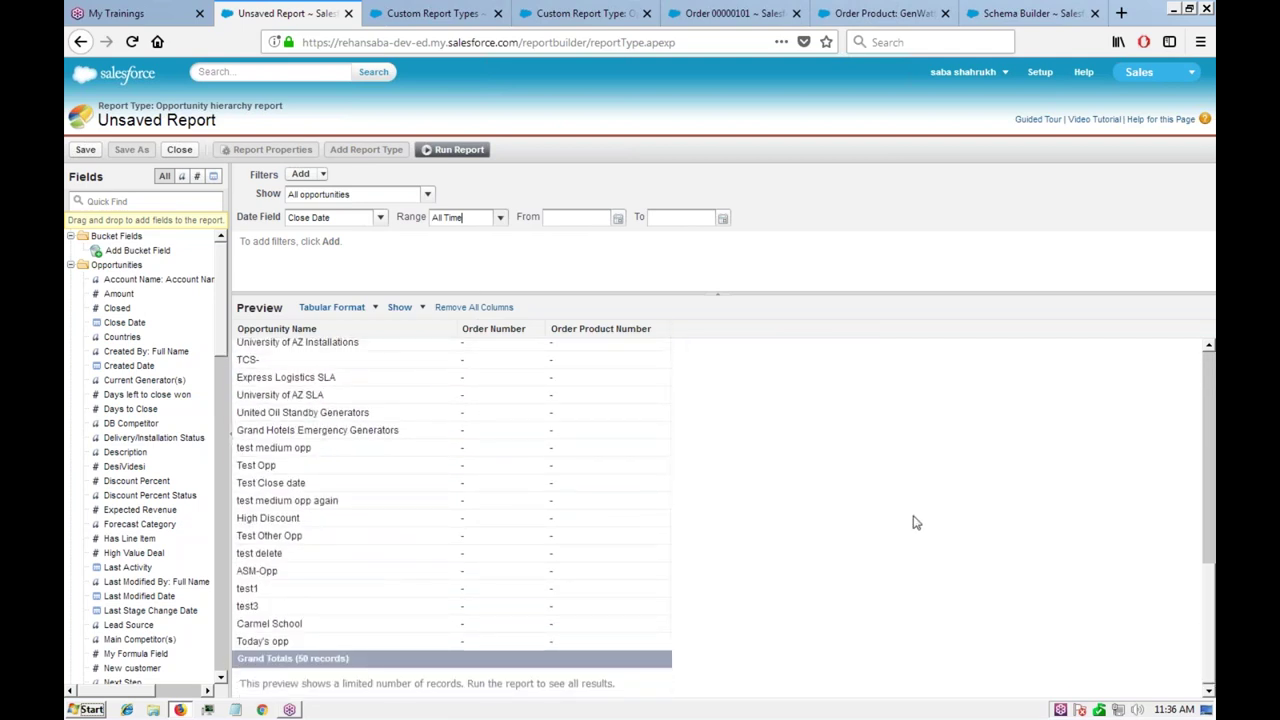
{"action": "scroll", "coordinate": [905, 521], "scroll_direction": "up", "scroll_amount": 10}
{"action": "left_click", "coordinate": [455, 149]}
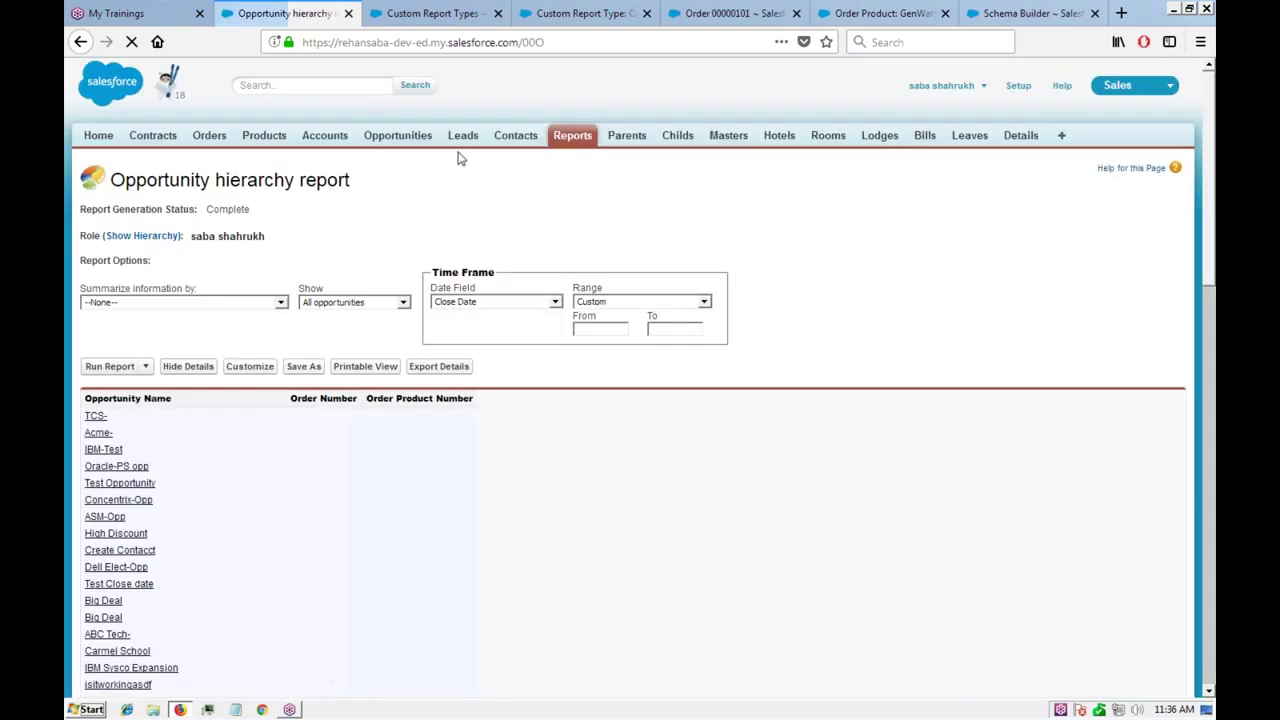
{"action": "scroll", "coordinate": [652, 428], "scroll_direction": "down", "scroll_amount": 1}
{"action": "scroll", "coordinate": [652, 428], "scroll_direction": "down", "scroll_amount": 10}
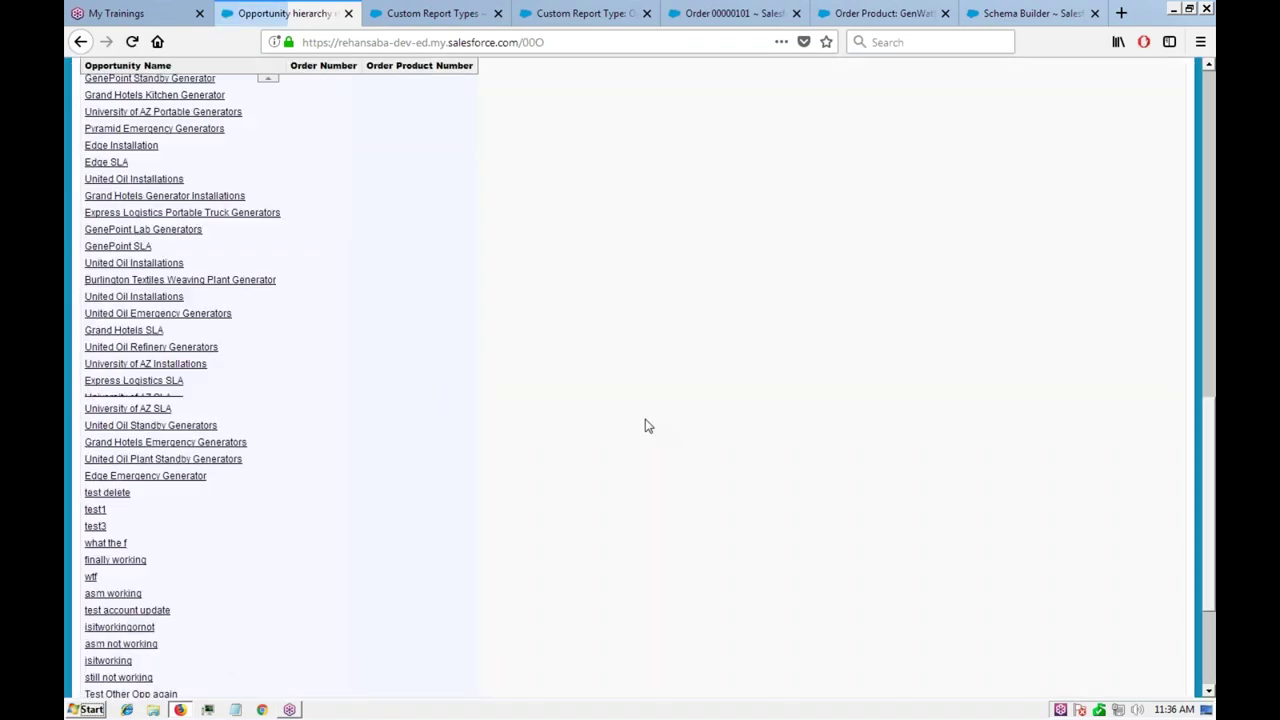
{"action": "scroll", "coordinate": [577, 402], "scroll_direction": "up", "scroll_amount": 8}
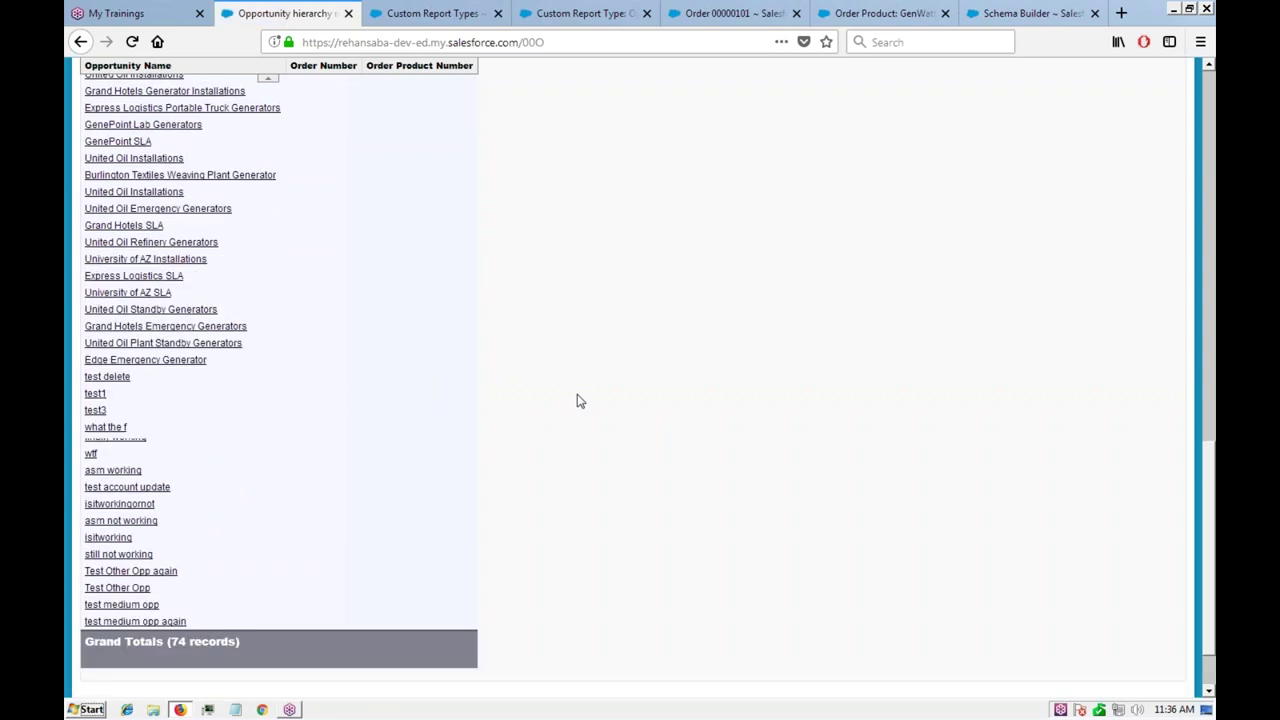
{"action": "scroll", "coordinate": [577, 401], "scroll_direction": "up", "scroll_amount": 4}
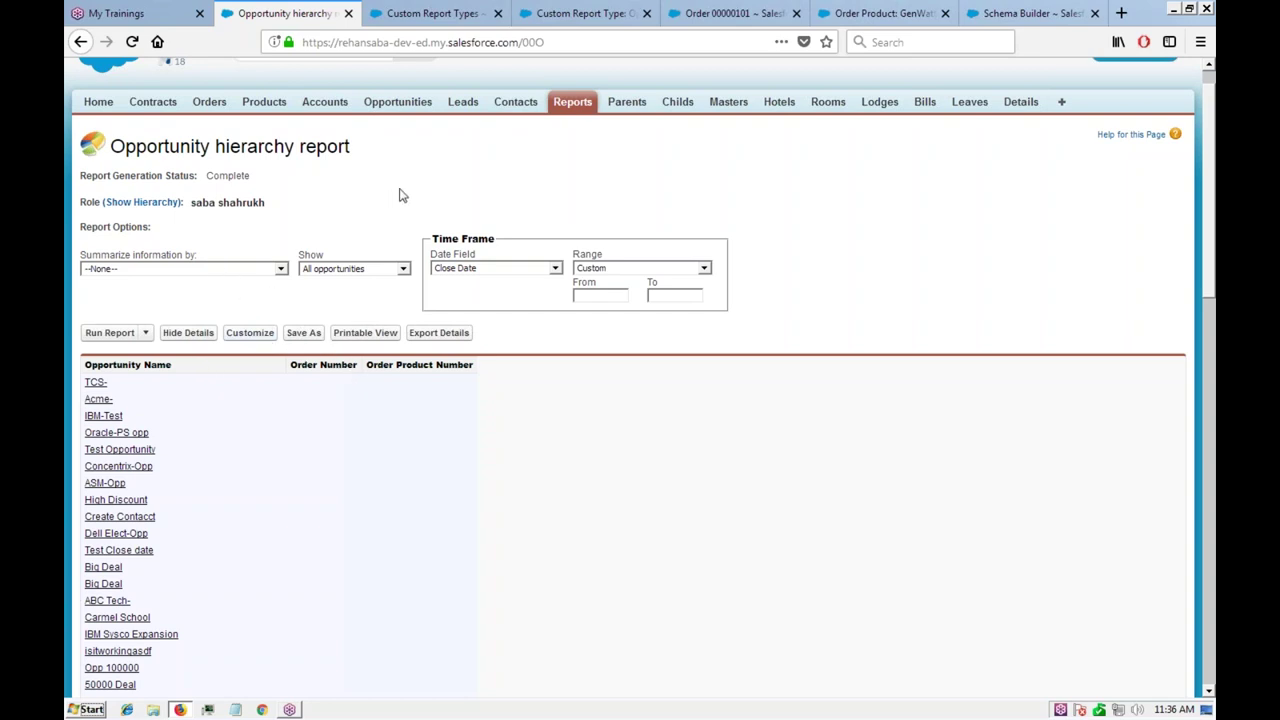
{"action": "scroll", "coordinate": [391, 210], "scroll_direction": "down", "scroll_amount": 1}
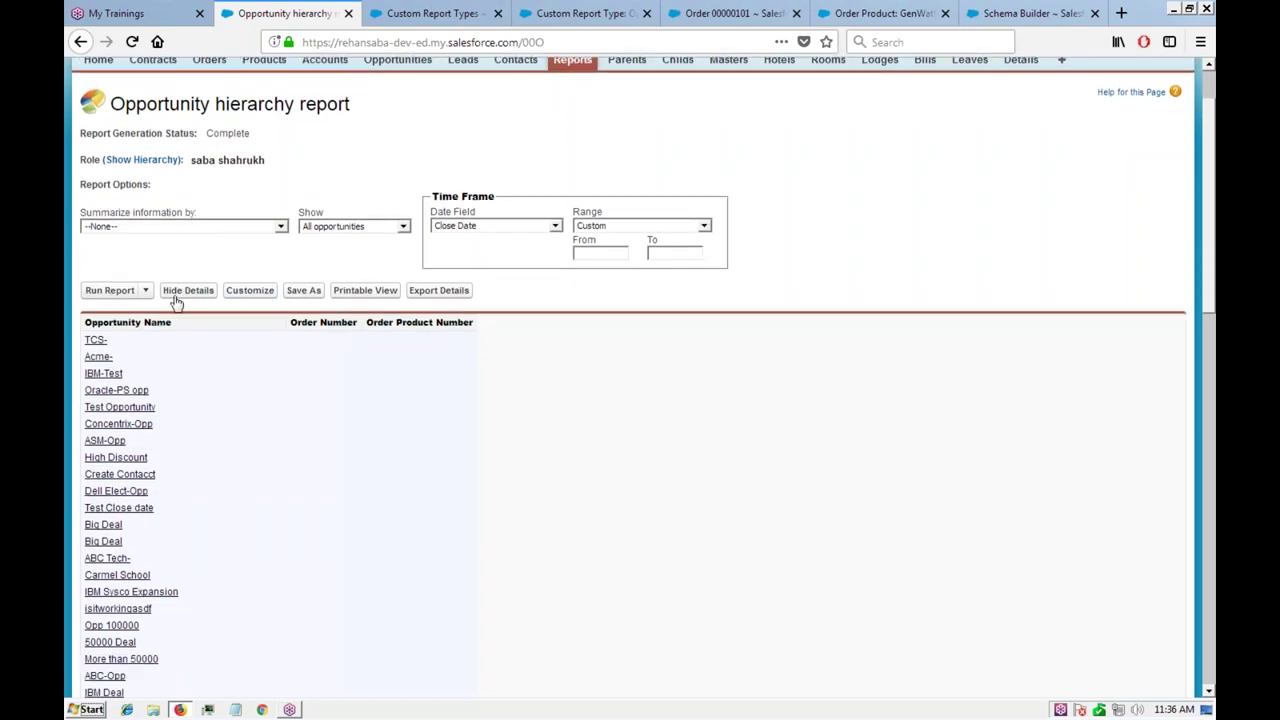
Step: Save the report as Opp with orders in the My Personal Custom Reports folder and return to it to review the rows
{"action": "left_click", "coordinate": [302, 291]}
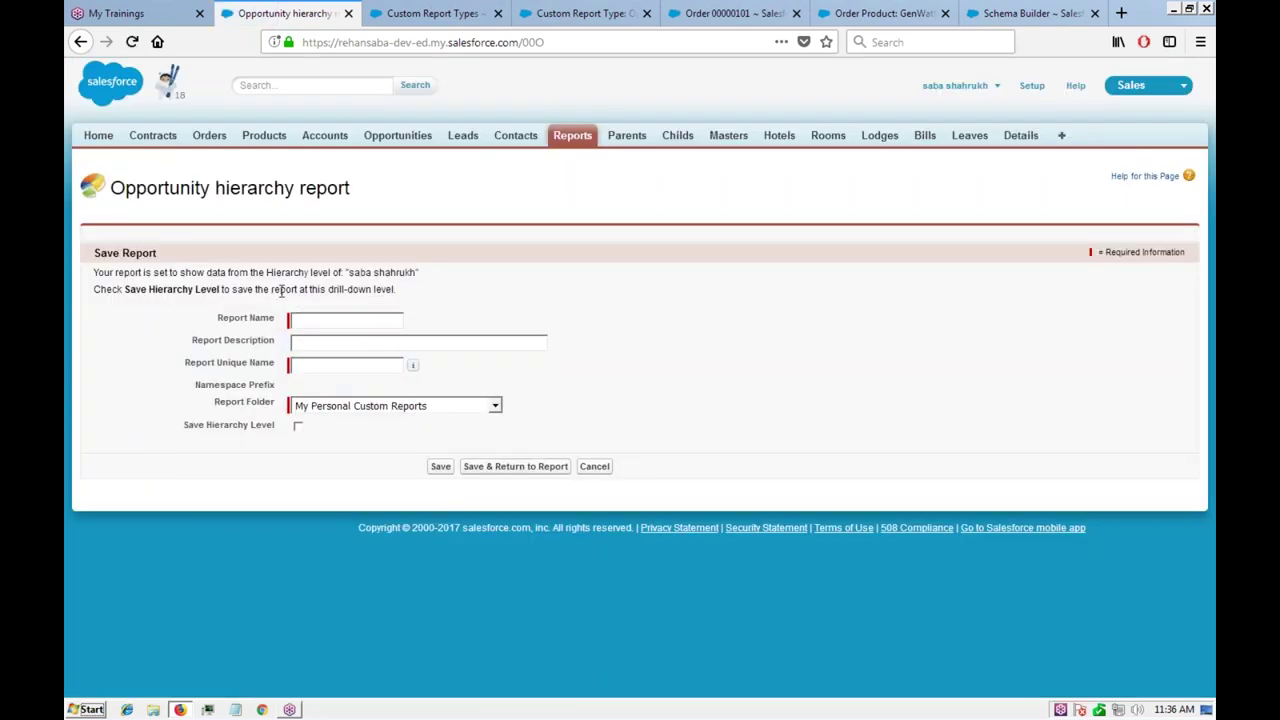
{"action": "left_click", "coordinate": [342, 320]}
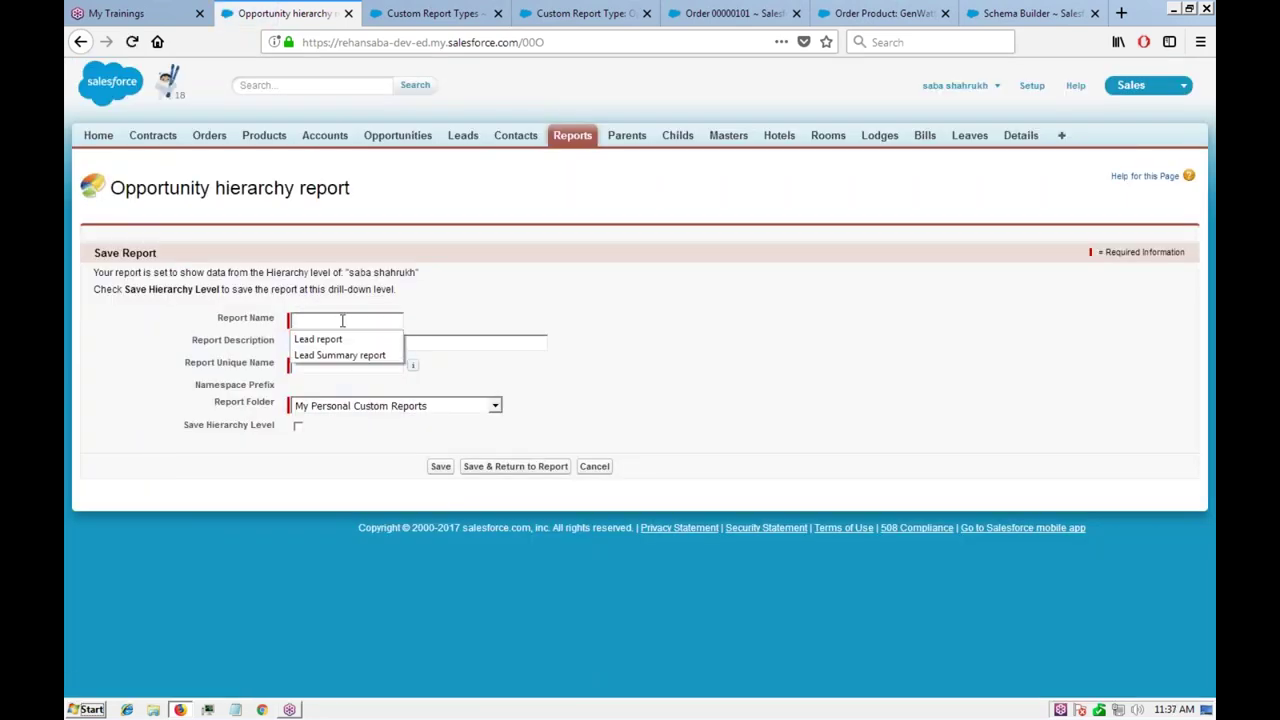
{"action": "type", "text": "Opp with orders"}
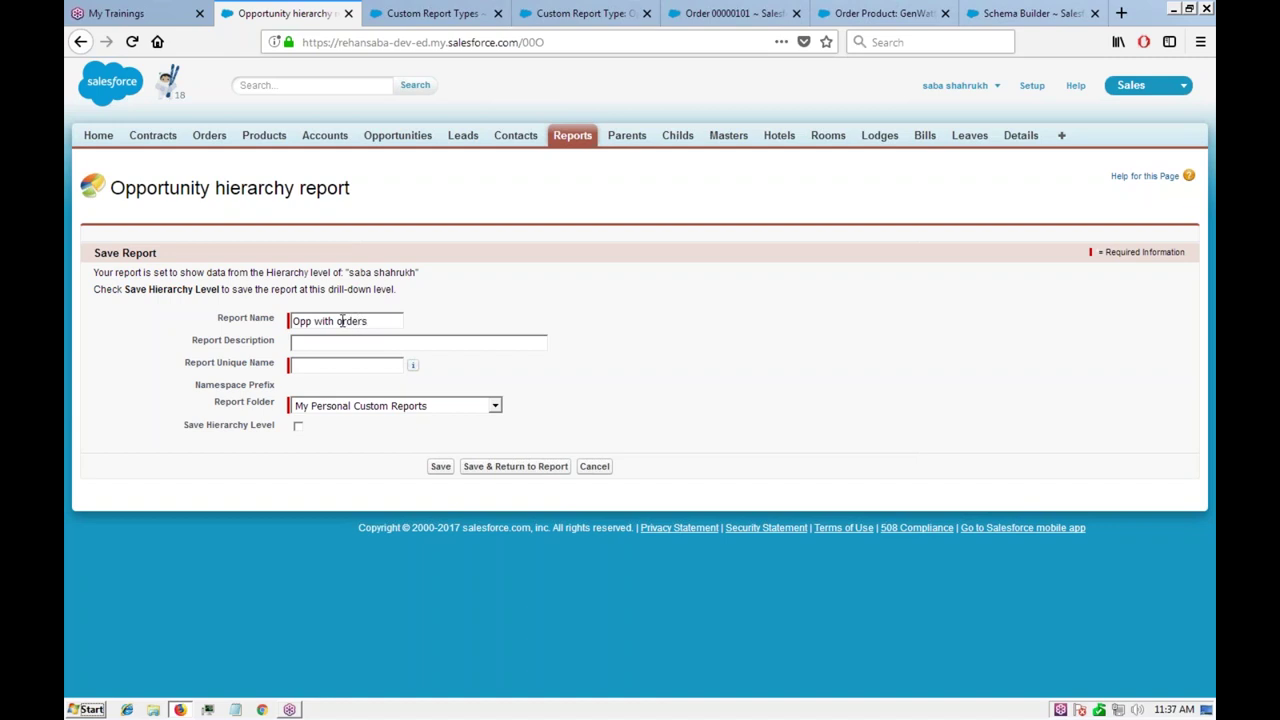
{"action": "left_click", "coordinate": [330, 344]}
{"action": "left_click", "coordinate": [386, 410]}
{"action": "left_click", "coordinate": [403, 409]}
{"action": "left_click", "coordinate": [483, 470]}
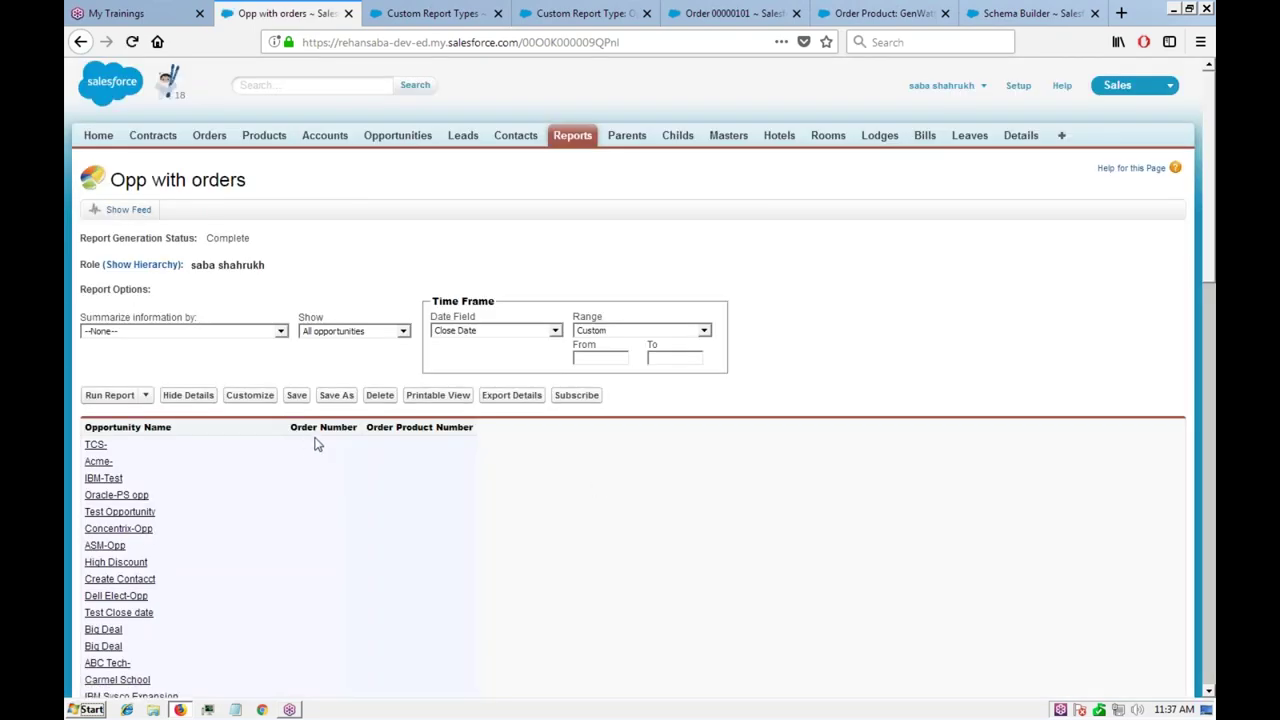
{"action": "scroll", "coordinate": [401, 415], "scroll_direction": "down", "scroll_amount": 2}
{"action": "scroll", "coordinate": [340, 390], "scroll_direction": "down", "scroll_amount": 1}
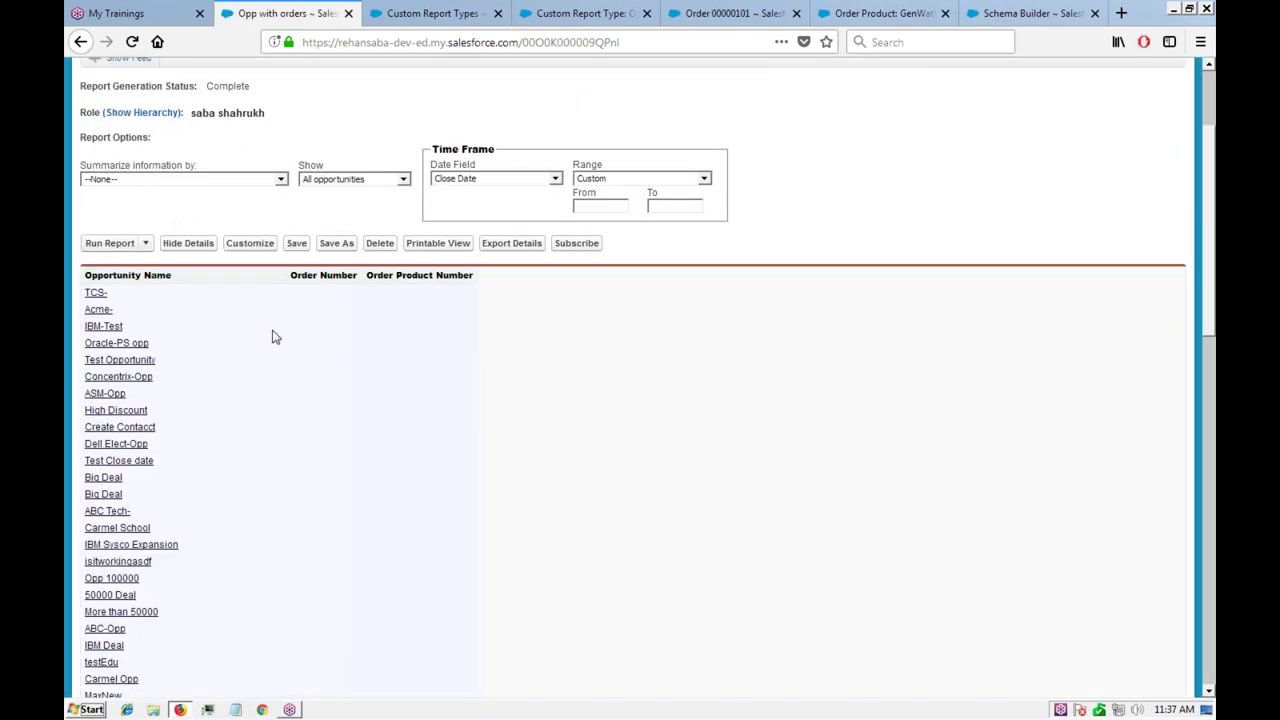
{"action": "scroll", "coordinate": [272, 337], "scroll_direction": "up", "scroll_amount": 2}
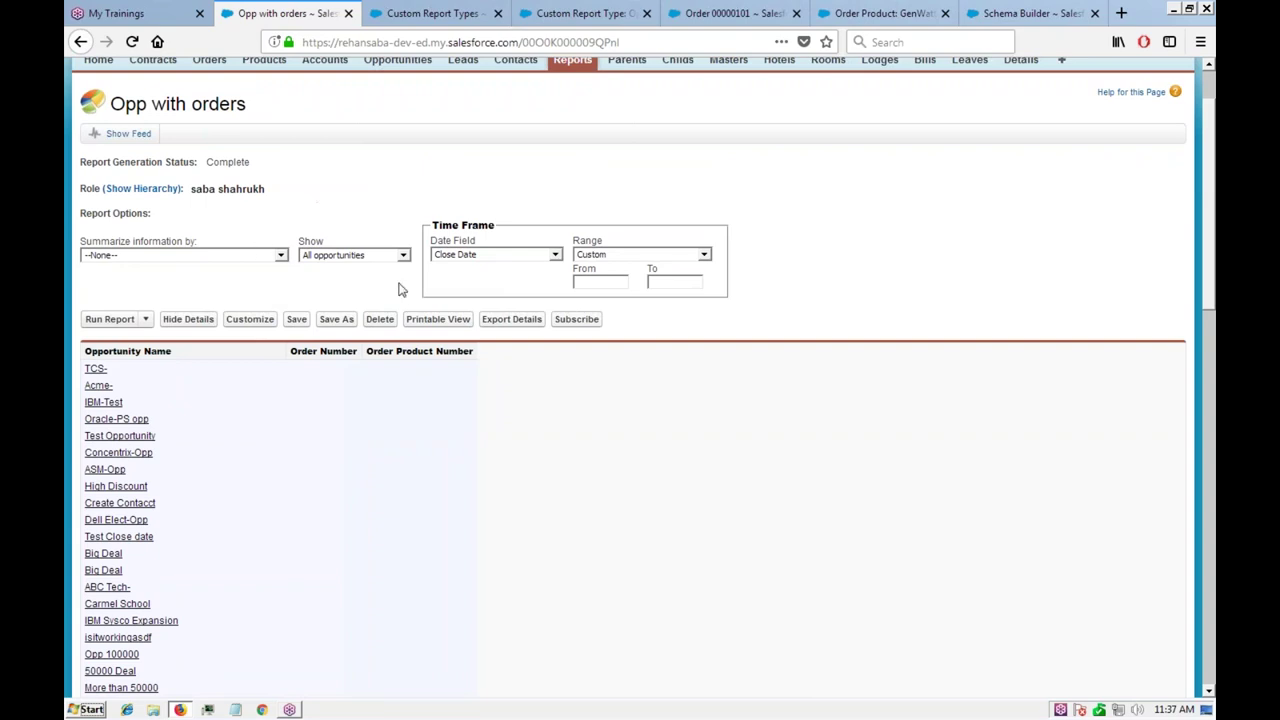
Step: Examine the order columns down to the last row of the Opp with orders report and glance at the Custom Report Types page
{"action": "scroll", "coordinate": [465, 366], "scroll_direction": "down", "scroll_amount": 8}
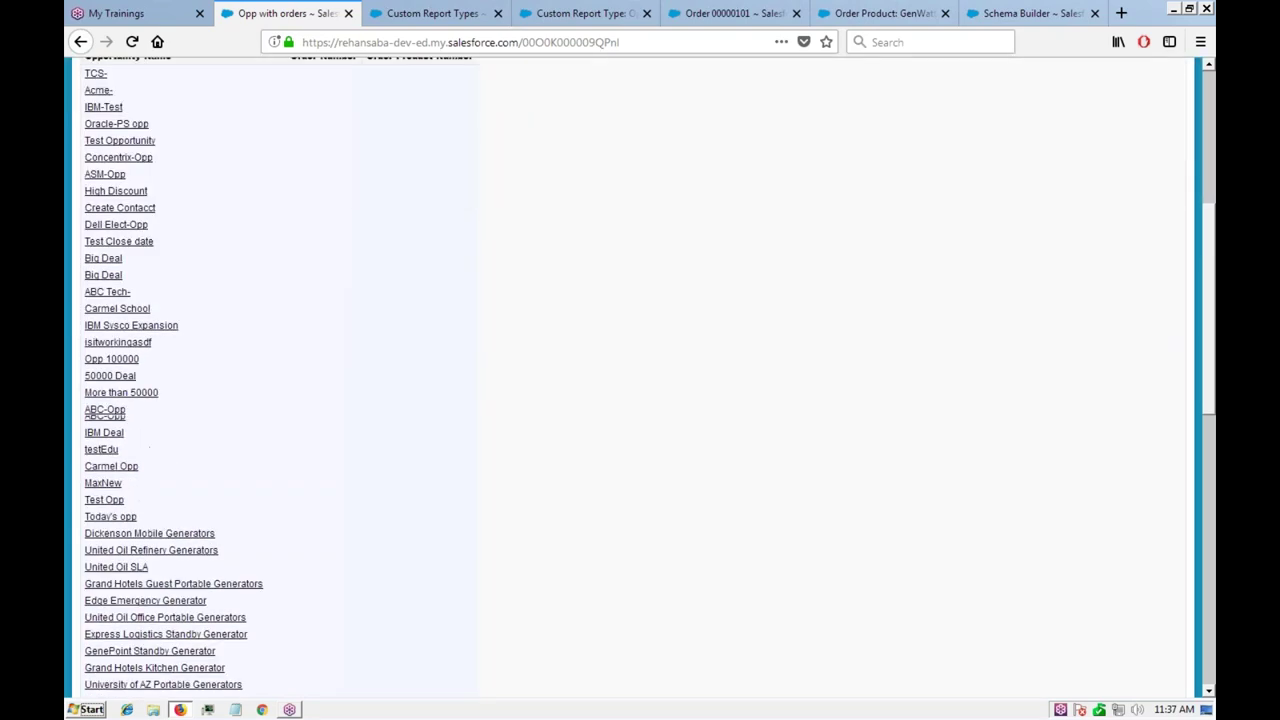
{"action": "scroll", "coordinate": [454, 364], "scroll_direction": "down", "scroll_amount": 12}
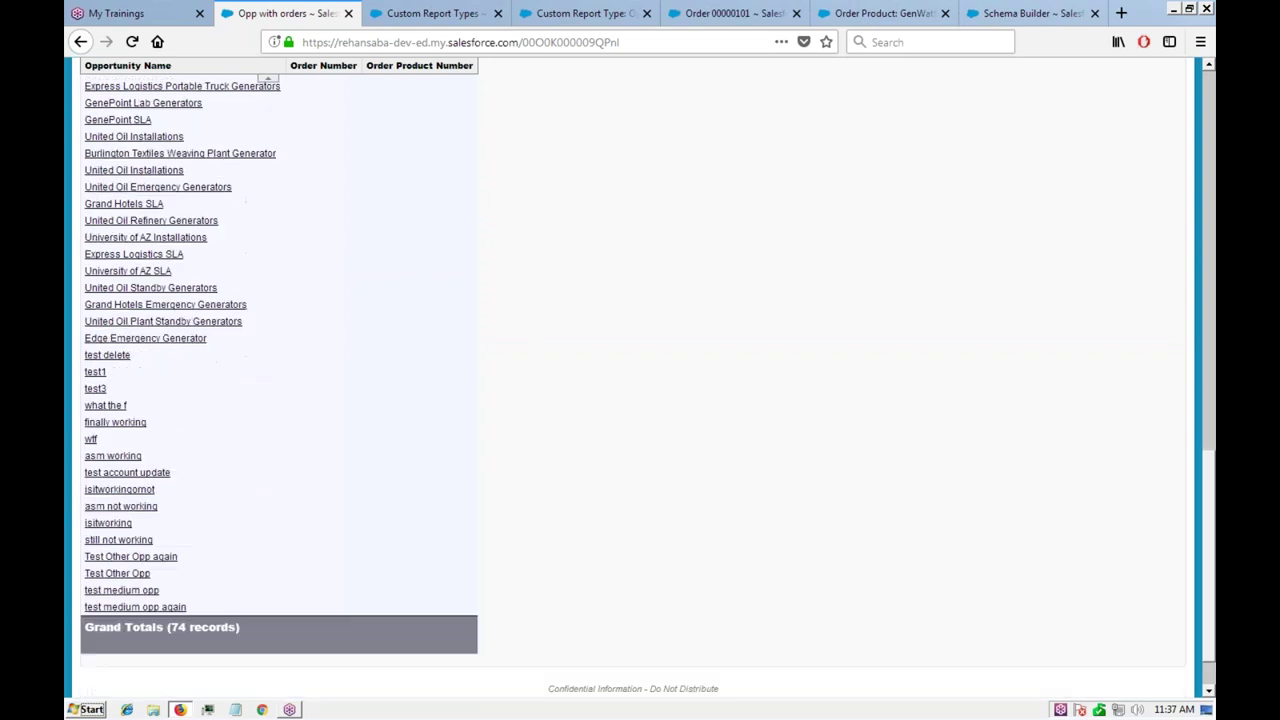
{"action": "scroll", "coordinate": [454, 364], "scroll_direction": "up", "scroll_amount": 20}
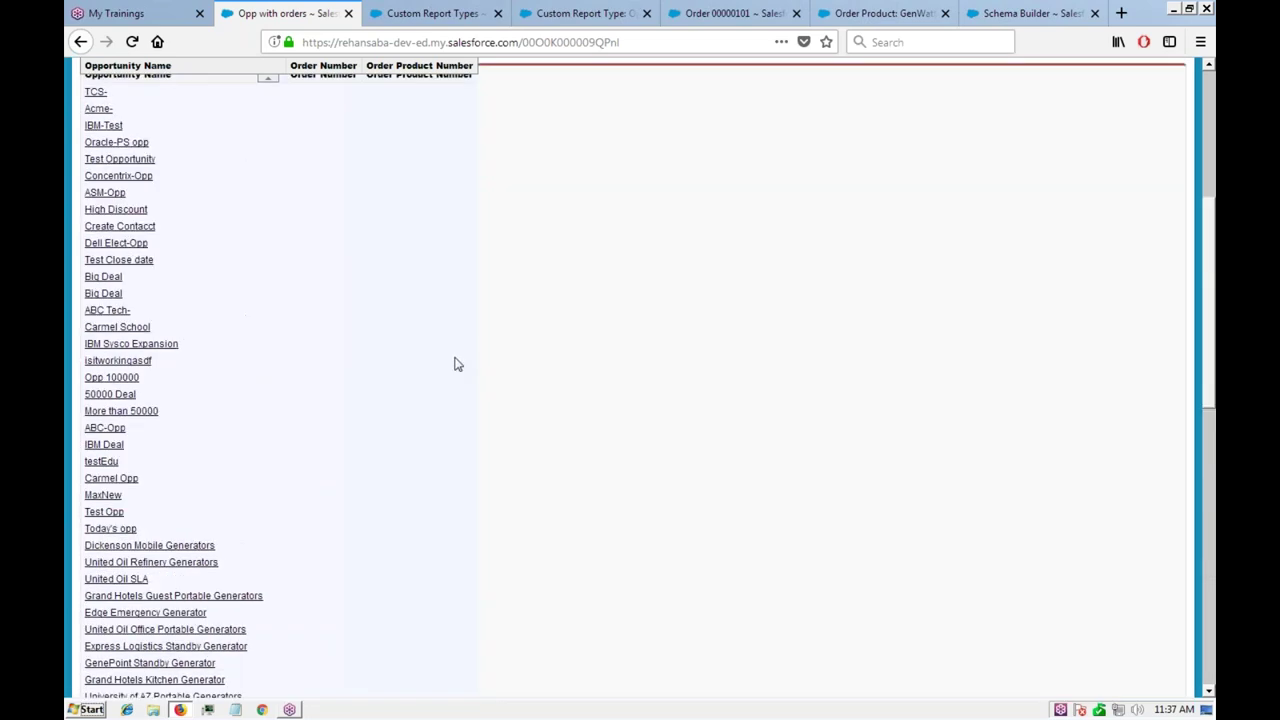
{"action": "scroll", "coordinate": [290, 414], "scroll_direction": "up", "scroll_amount": 1}
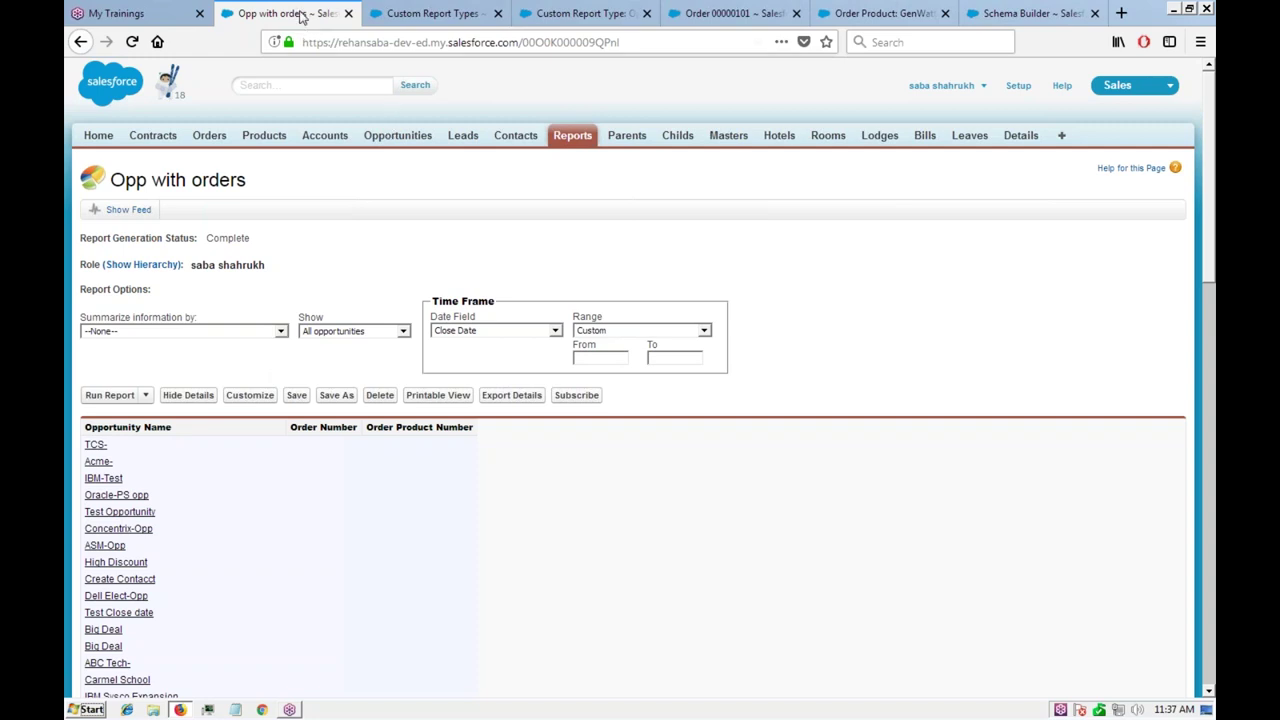
{"action": "left_click", "coordinate": [440, 20]}
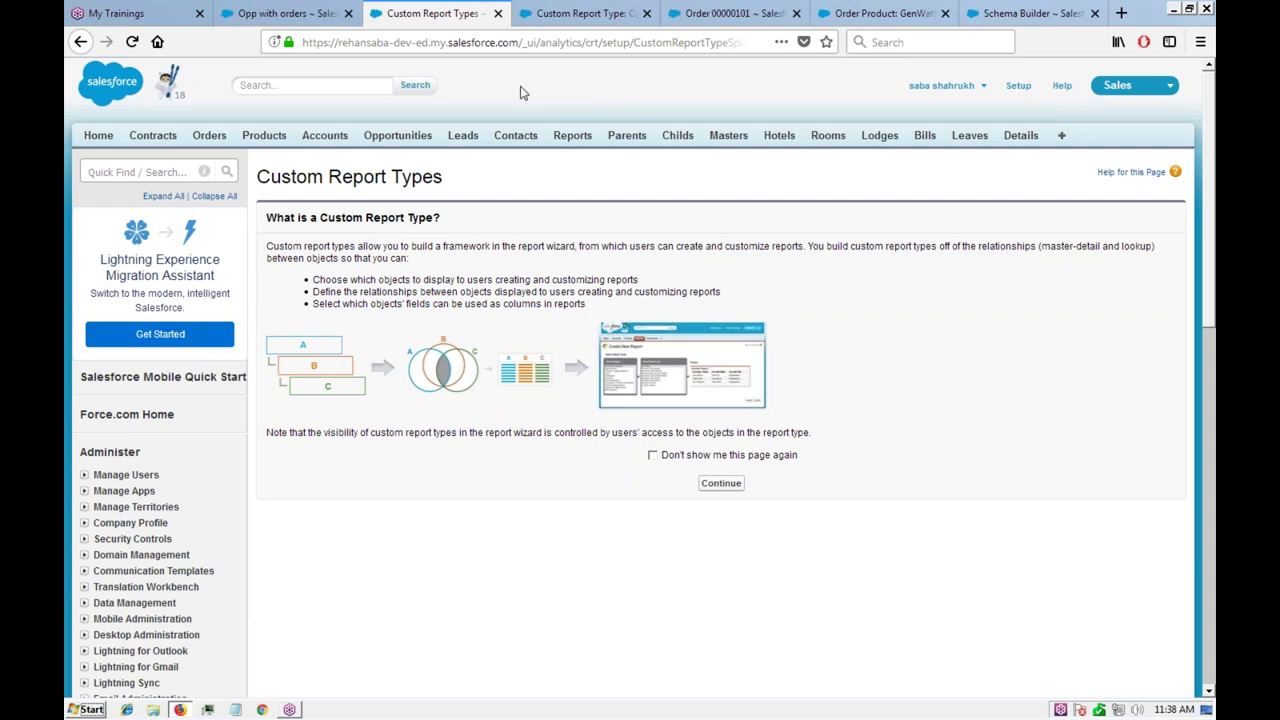
{"action": "left_click", "coordinate": [292, 15]}
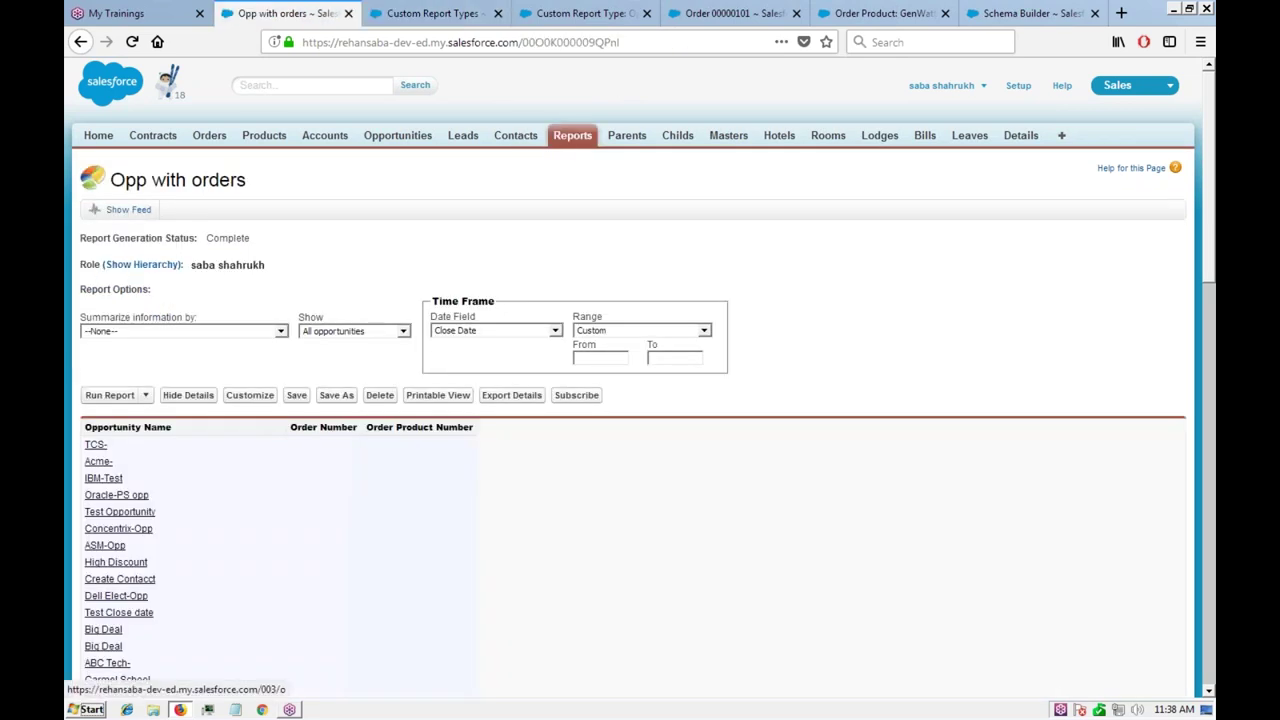
Step: Reopen Opp with orders from the Reports & Dashboards list, check its rows, and return to the list
{"action": "left_click", "coordinate": [571, 140]}
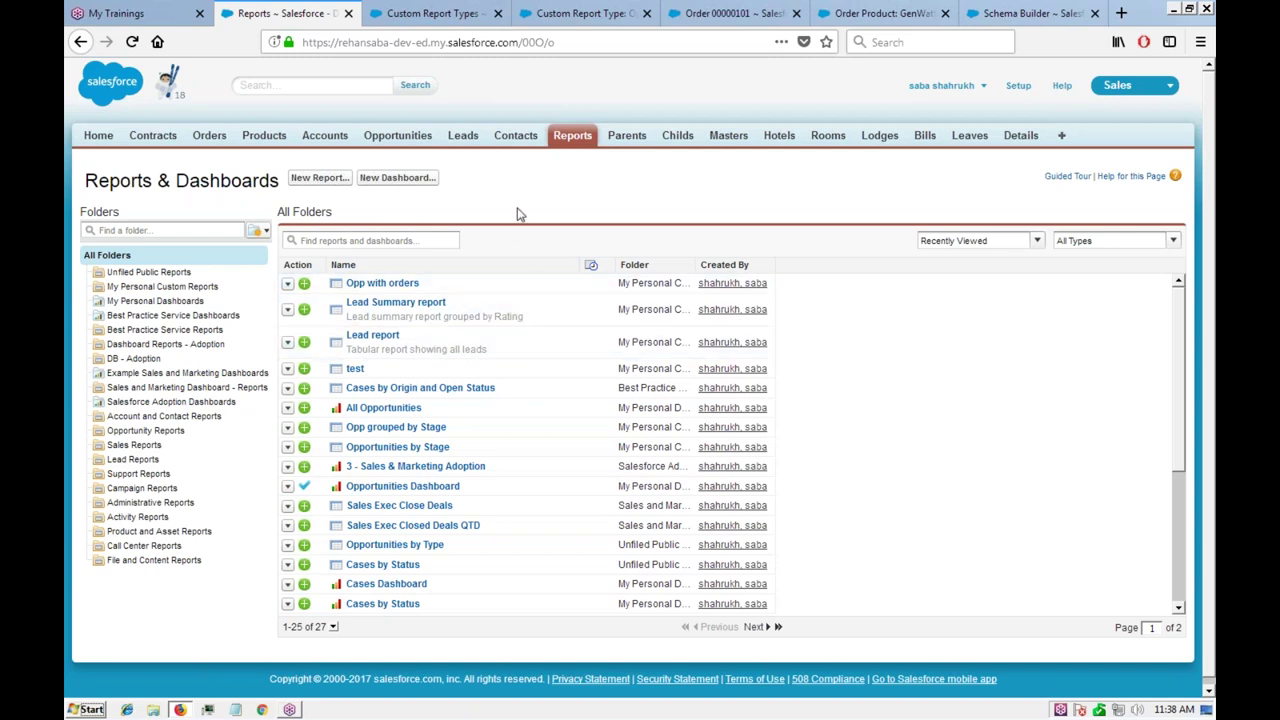
{"action": "left_click", "coordinate": [372, 287]}
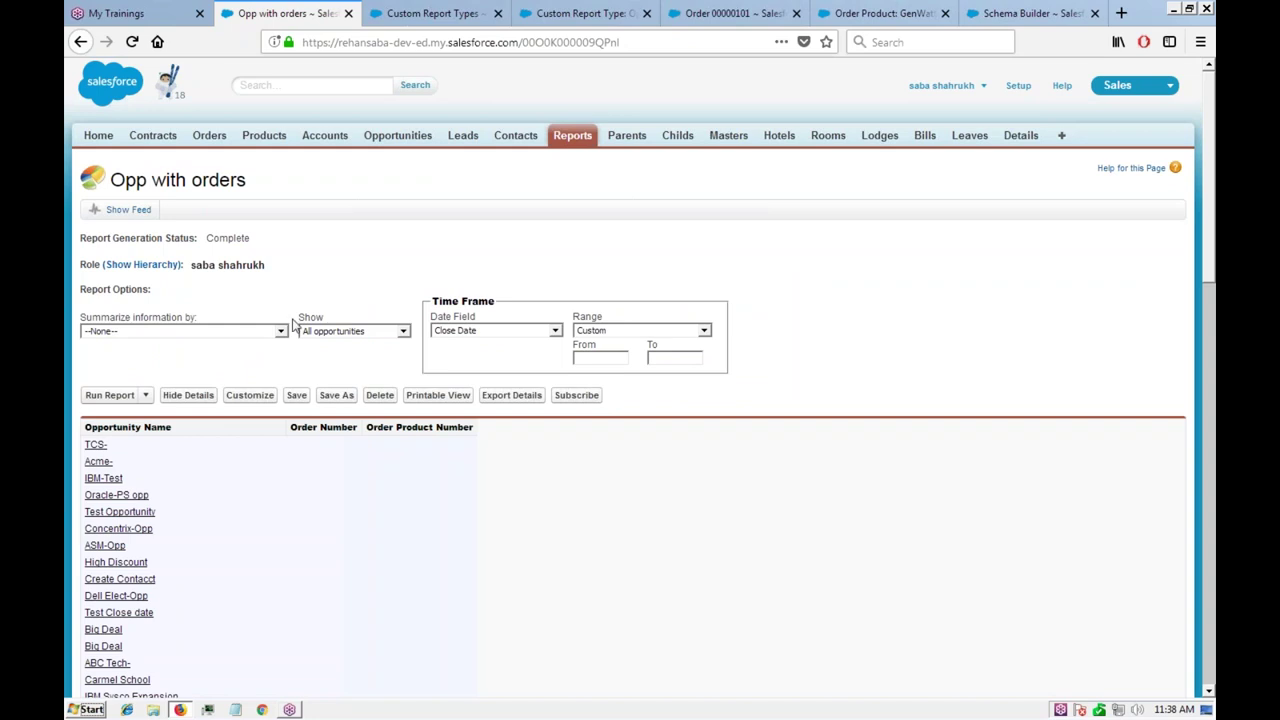
{"action": "scroll", "coordinate": [304, 320], "scroll_direction": "down", "scroll_amount": 3}
{"action": "scroll", "coordinate": [307, 333], "scroll_direction": "up", "scroll_amount": 3}
{"action": "left_click", "coordinate": [80, 44]}
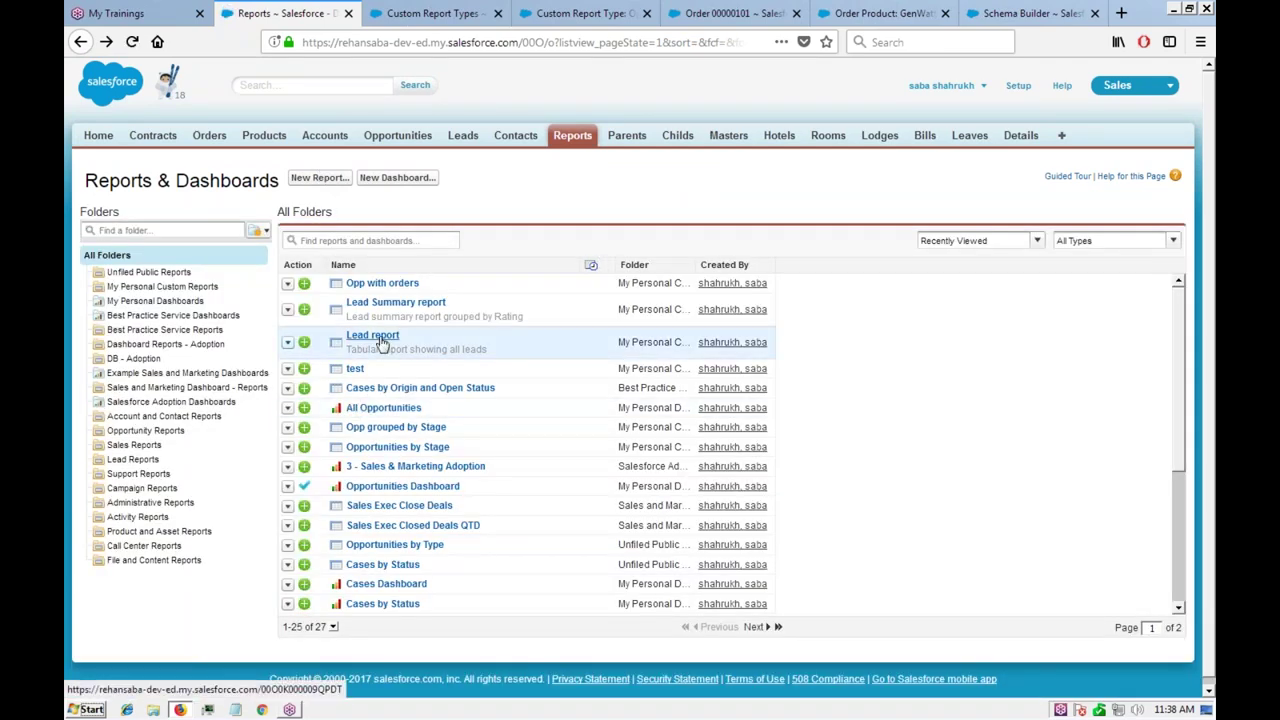
Step: Open Lead report for customization and view the report formats available for it without choosing another one
{"action": "left_click", "coordinate": [287, 343]}
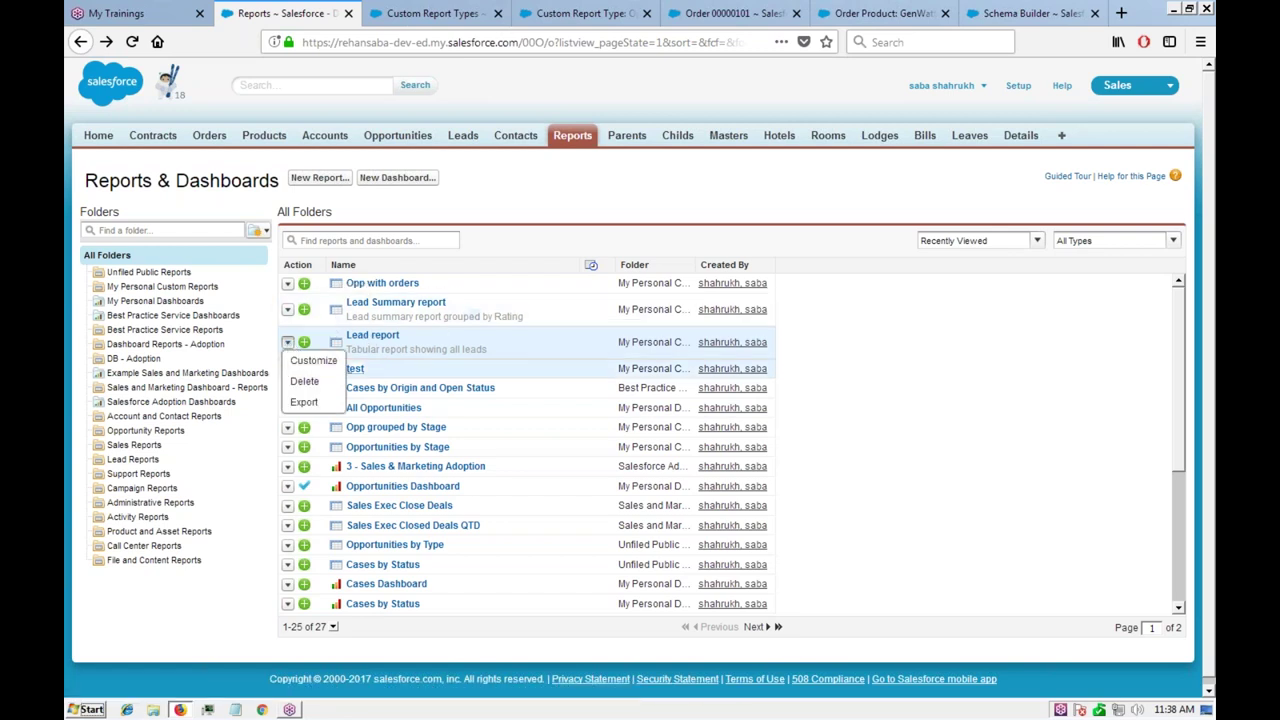
{"action": "left_click", "coordinate": [310, 360]}
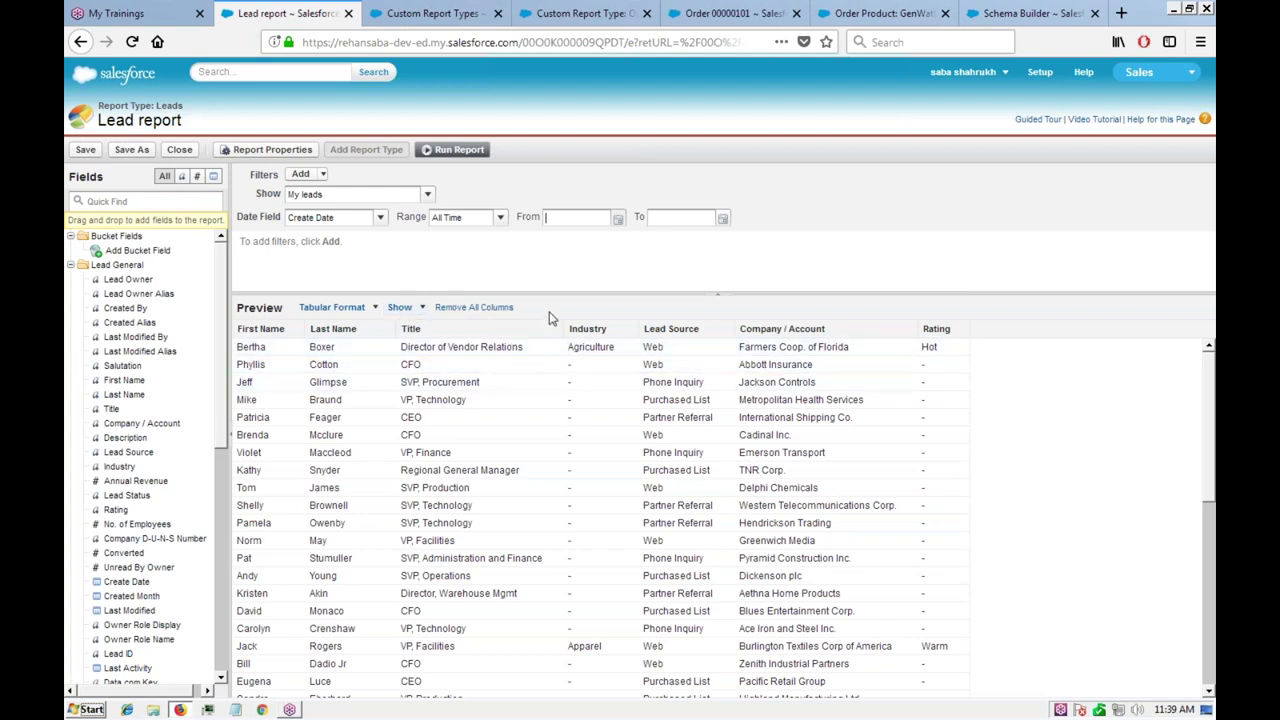
{"action": "left_click", "coordinate": [373, 308]}
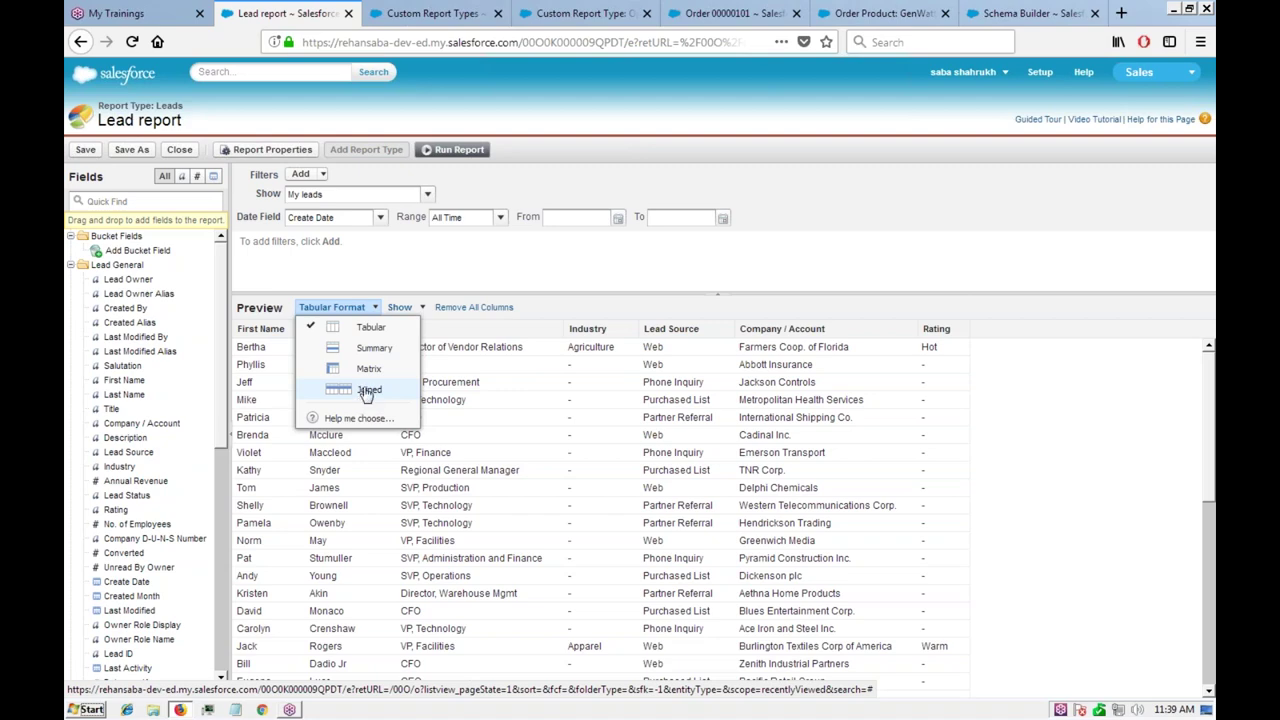
{"action": "left_click", "coordinate": [705, 262]}
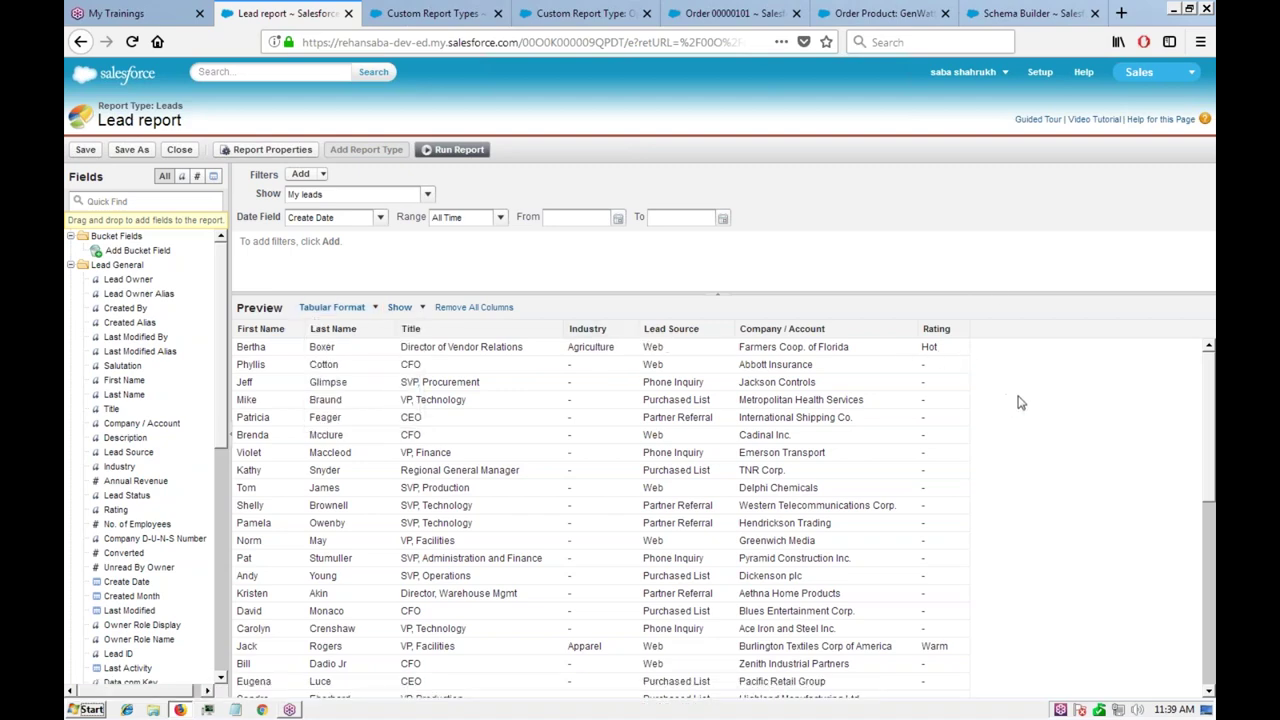
Step: Examine the lead records and their industry, lead source and rating columns in the tabular report preview
{"action": "scroll", "coordinate": [990, 430], "scroll_direction": "down", "scroll_amount": 3}
{"action": "scroll", "coordinate": [978, 457], "scroll_direction": "down", "scroll_amount": 3}
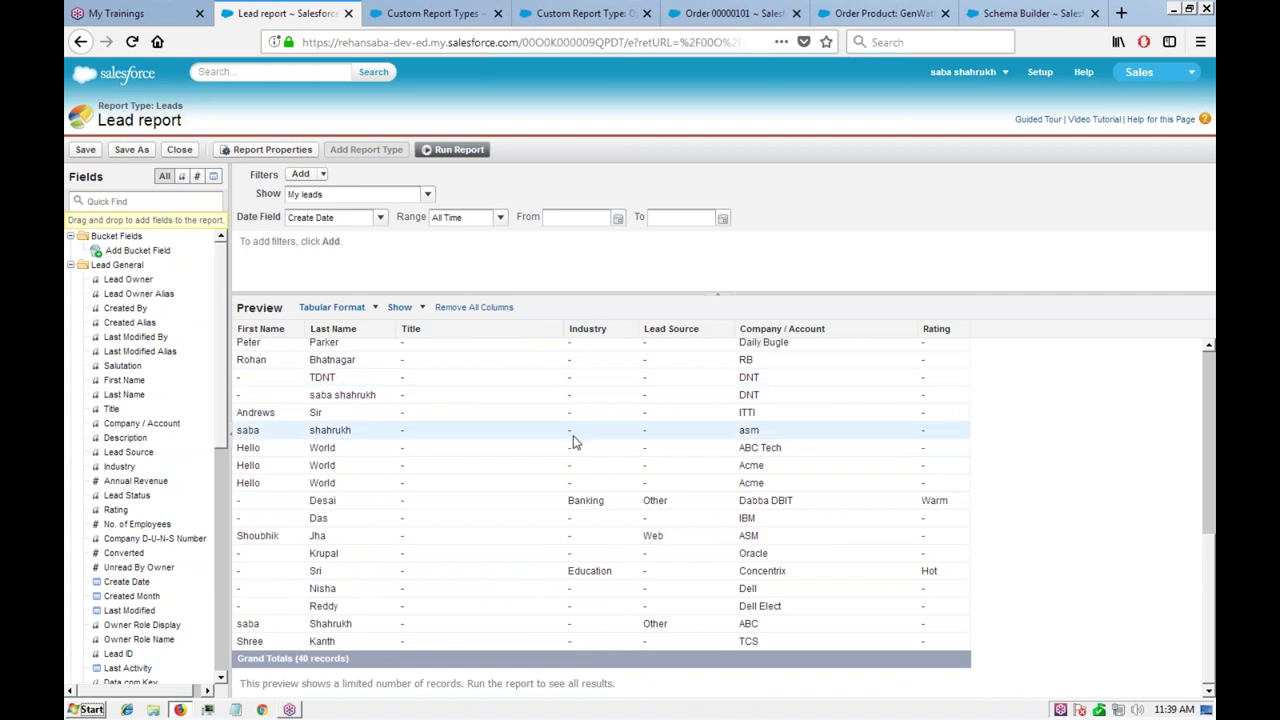
{"action": "scroll", "coordinate": [580, 430], "scroll_direction": "up", "scroll_amount": 5}
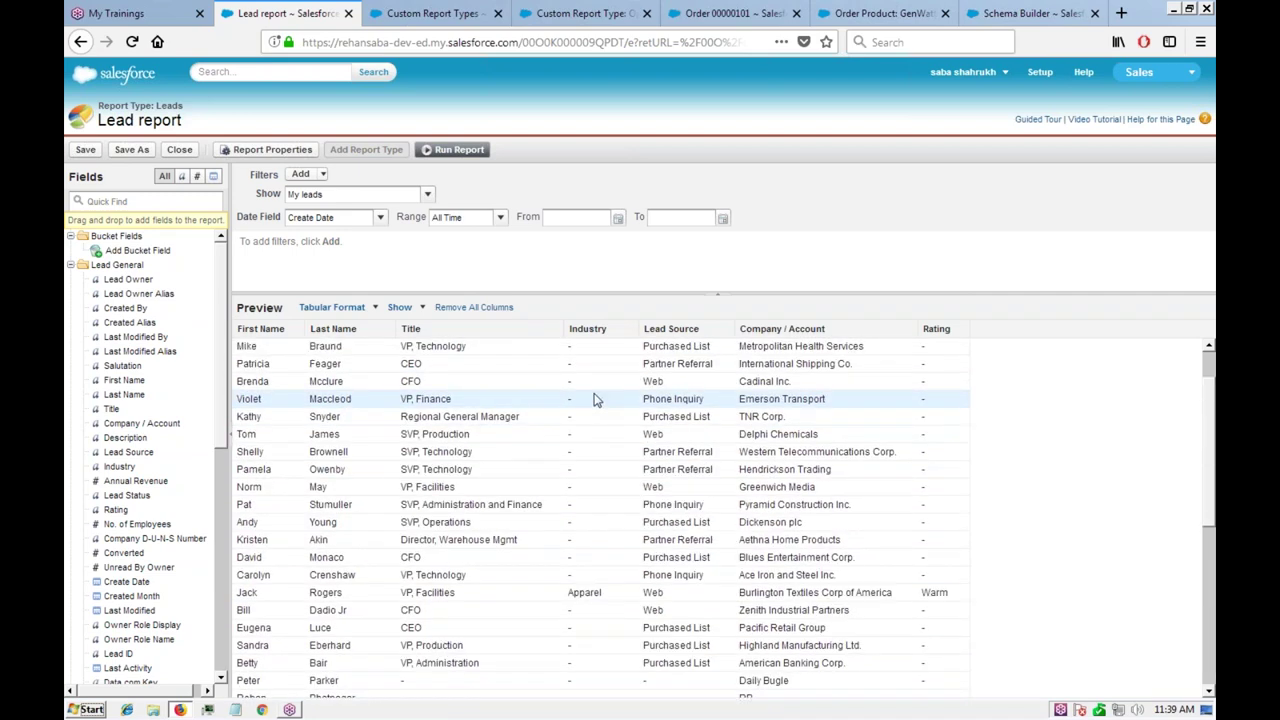
{"action": "scroll", "coordinate": [593, 399], "scroll_direction": "up", "scroll_amount": 1}
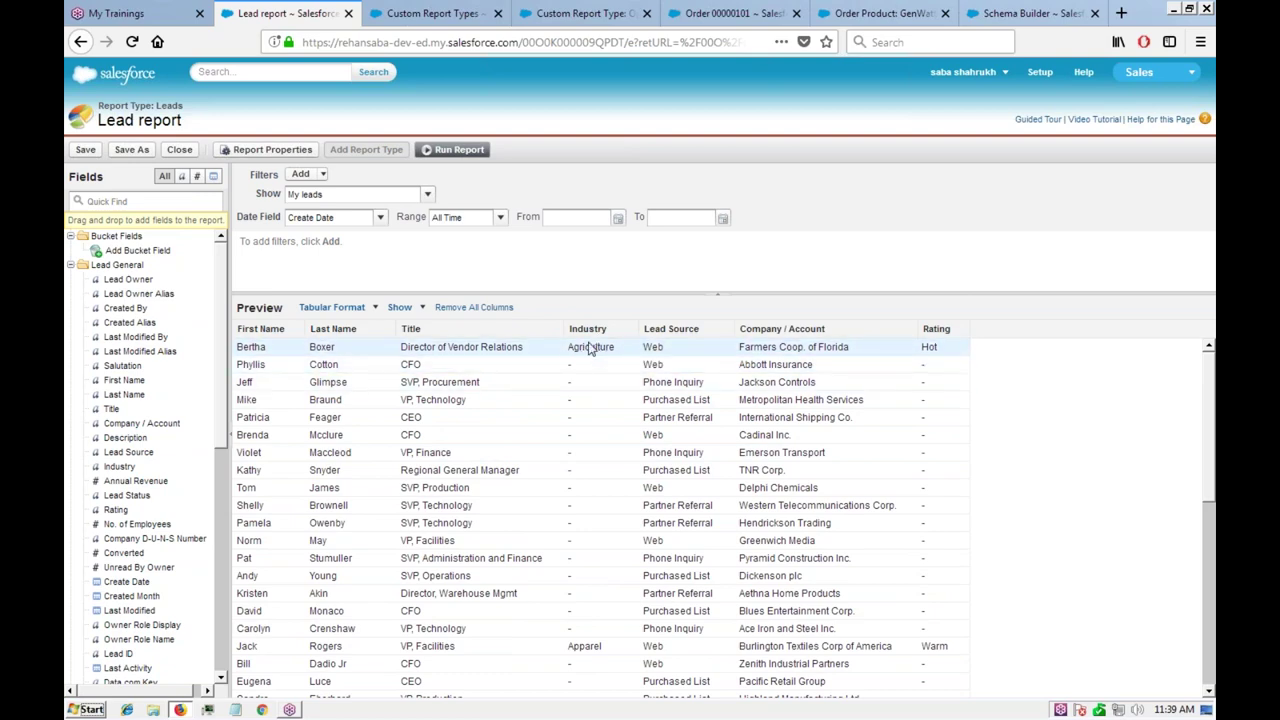
{"action": "scroll", "coordinate": [592, 442], "scroll_direction": "down", "scroll_amount": 5}
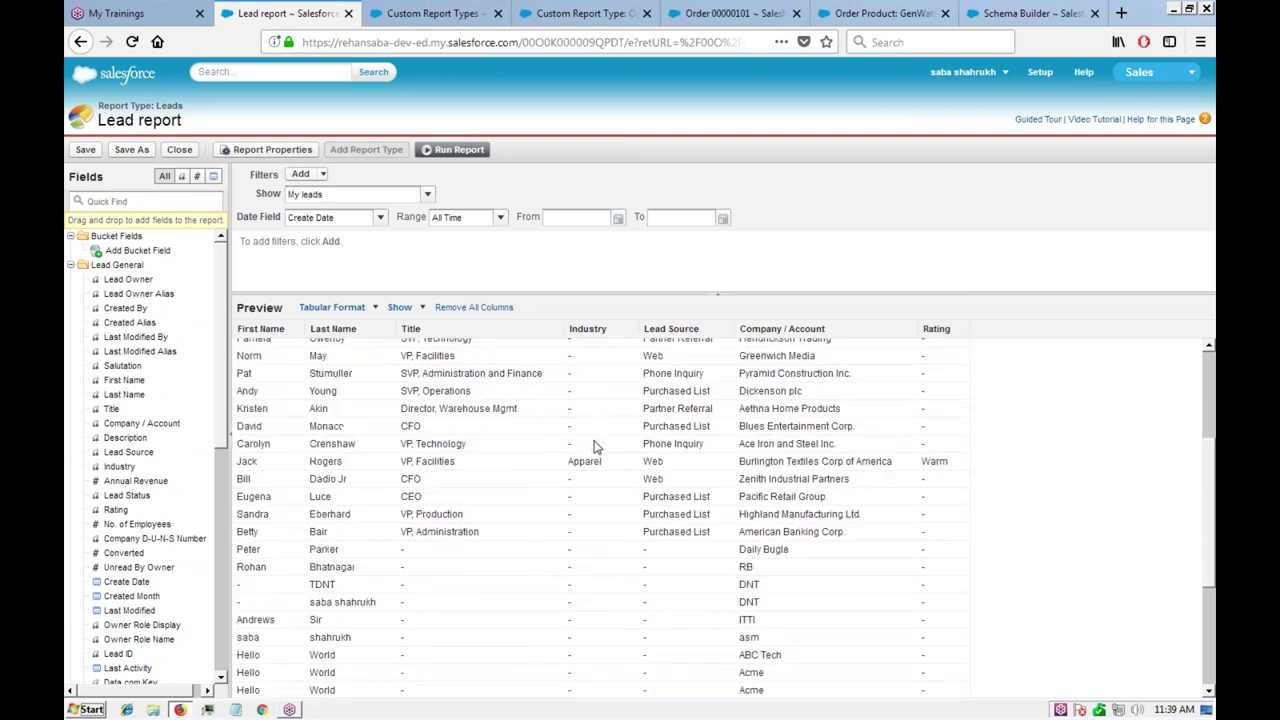
{"action": "scroll", "coordinate": [595, 446], "scroll_direction": "up", "scroll_amount": 4}
{"action": "scroll", "coordinate": [595, 447], "scroll_direction": "up", "scroll_amount": 1}
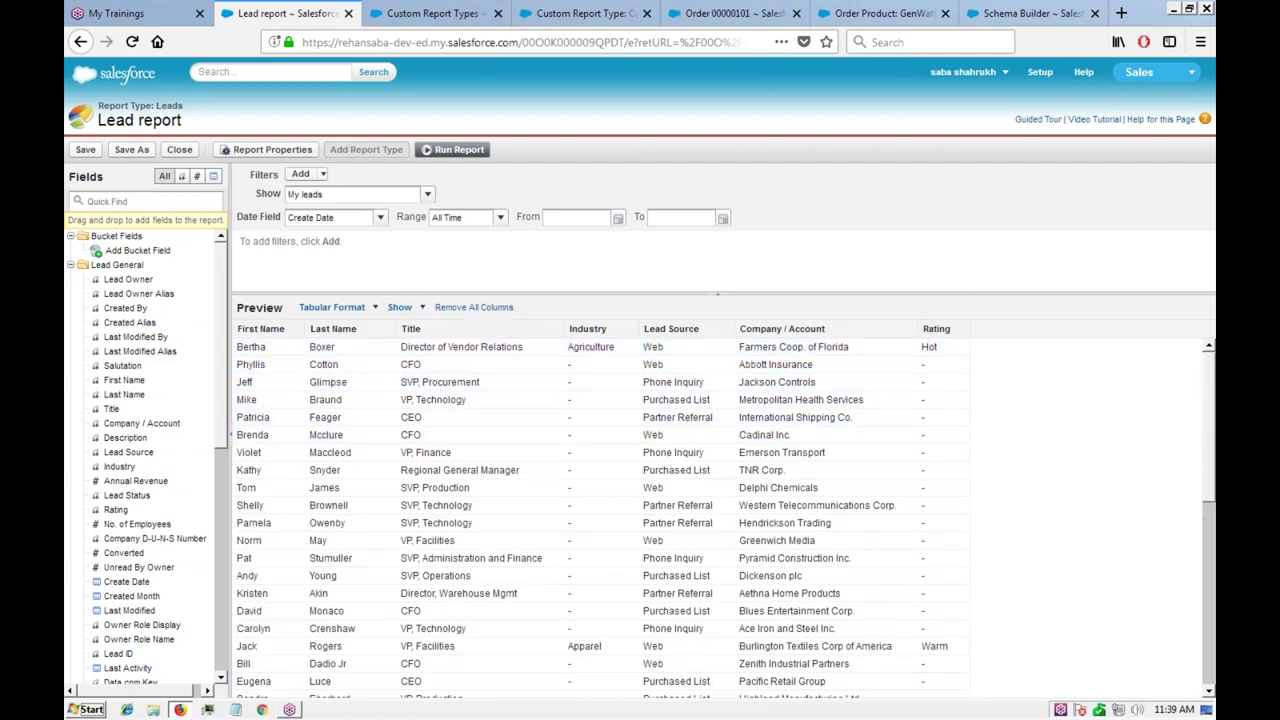
Step: Change the lead report to Summary format and group its records by Lead Source
{"action": "left_click", "coordinate": [340, 307]}
{"action": "left_click", "coordinate": [372, 348]}
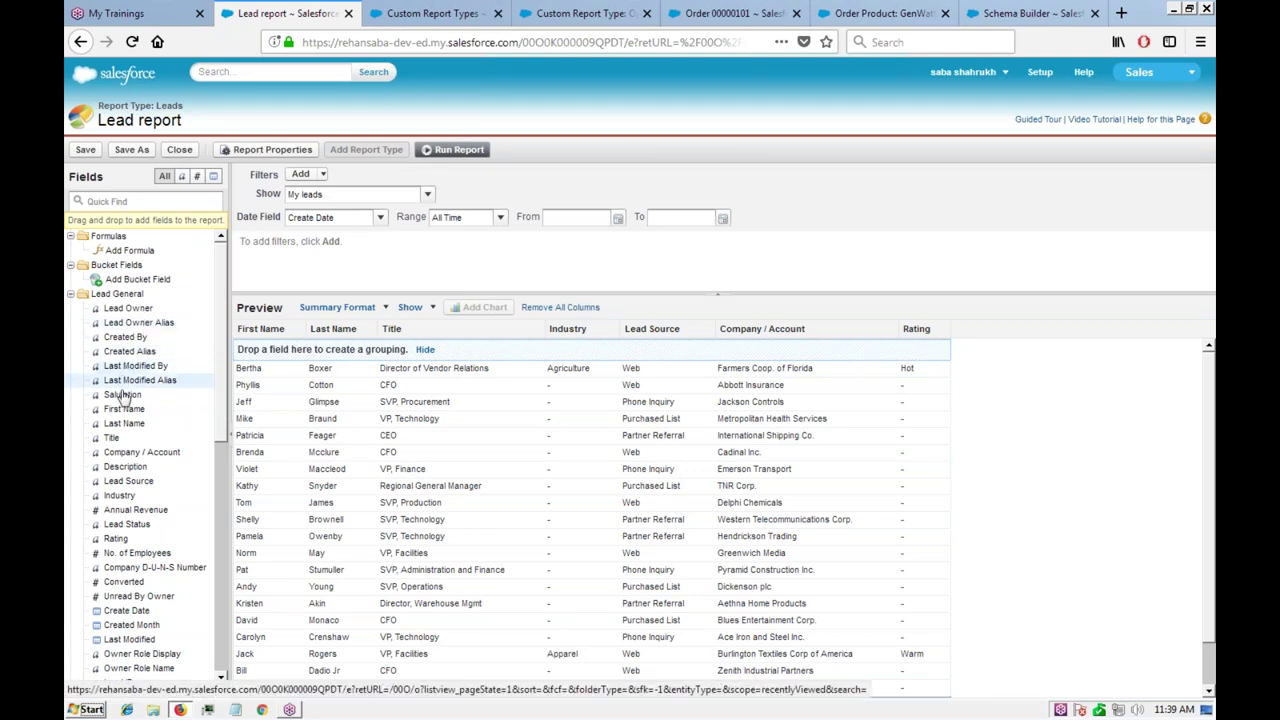
{"action": "left_click_drag", "start_coordinate": [141, 485], "coordinate": [494, 360]}
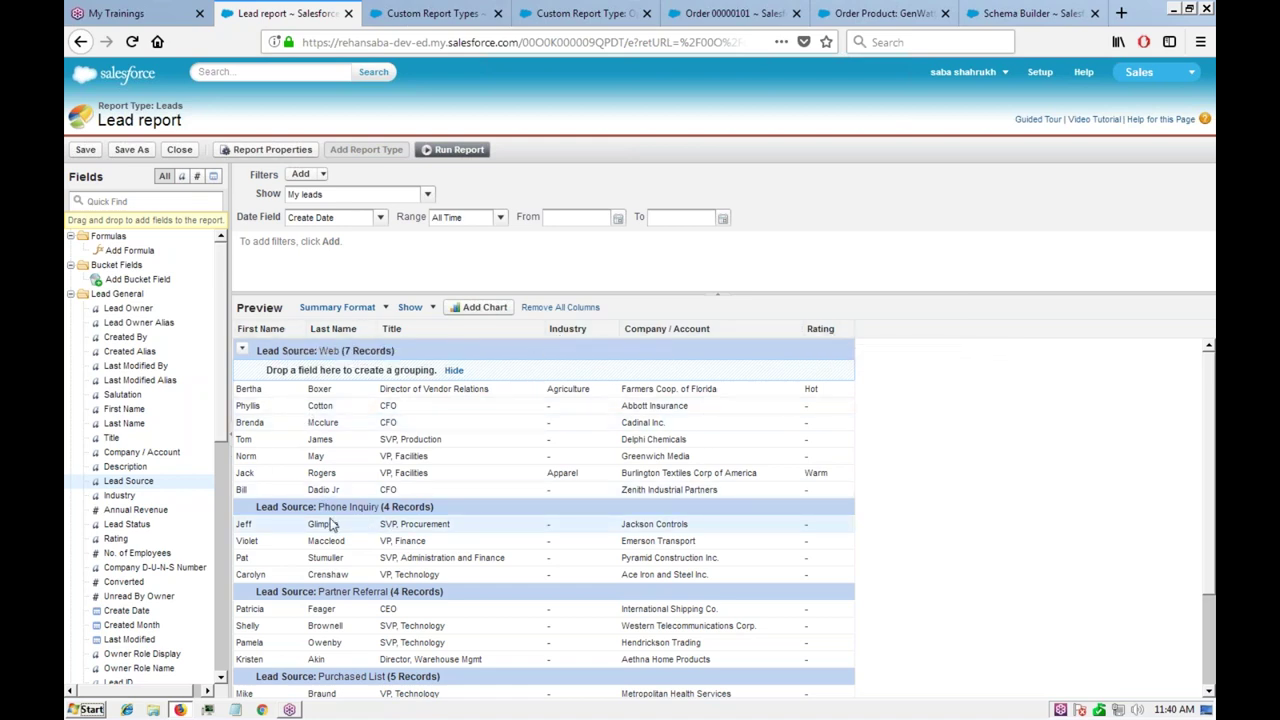
Step: Review the Lead Source groups and their records in the summary preview
{"action": "scroll", "coordinate": [368, 480], "scroll_direction": "down", "scroll_amount": 1}
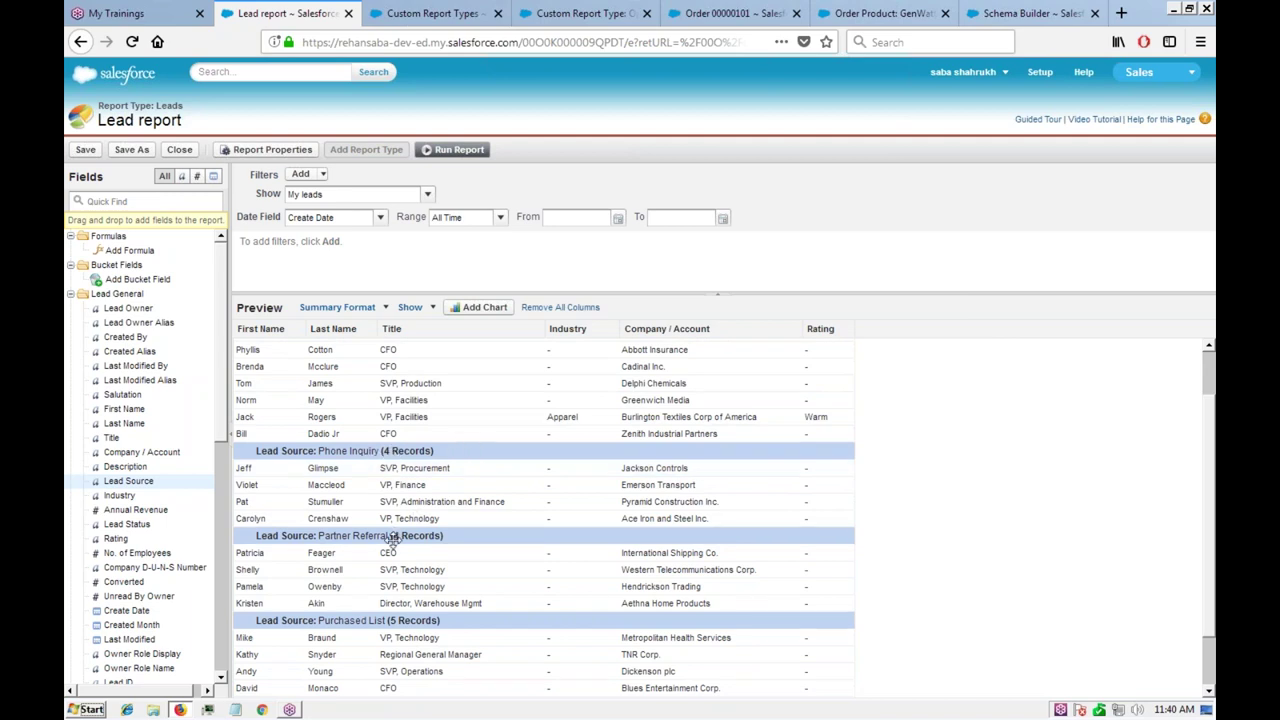
{"action": "scroll", "coordinate": [400, 540], "scroll_direction": "down", "scroll_amount": 1}
{"action": "scroll", "coordinate": [422, 542], "scroll_direction": "down", "scroll_amount": 1}
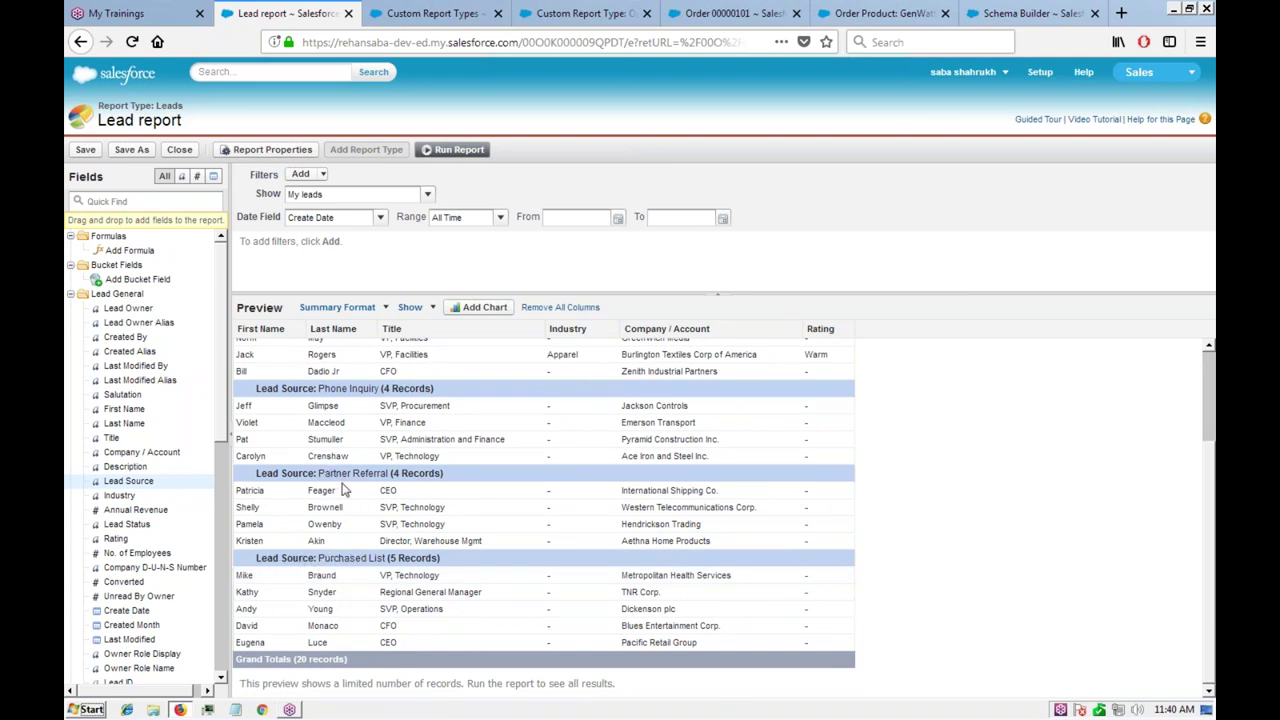
{"action": "scroll", "coordinate": [357, 476], "scroll_direction": "up", "scroll_amount": 3}
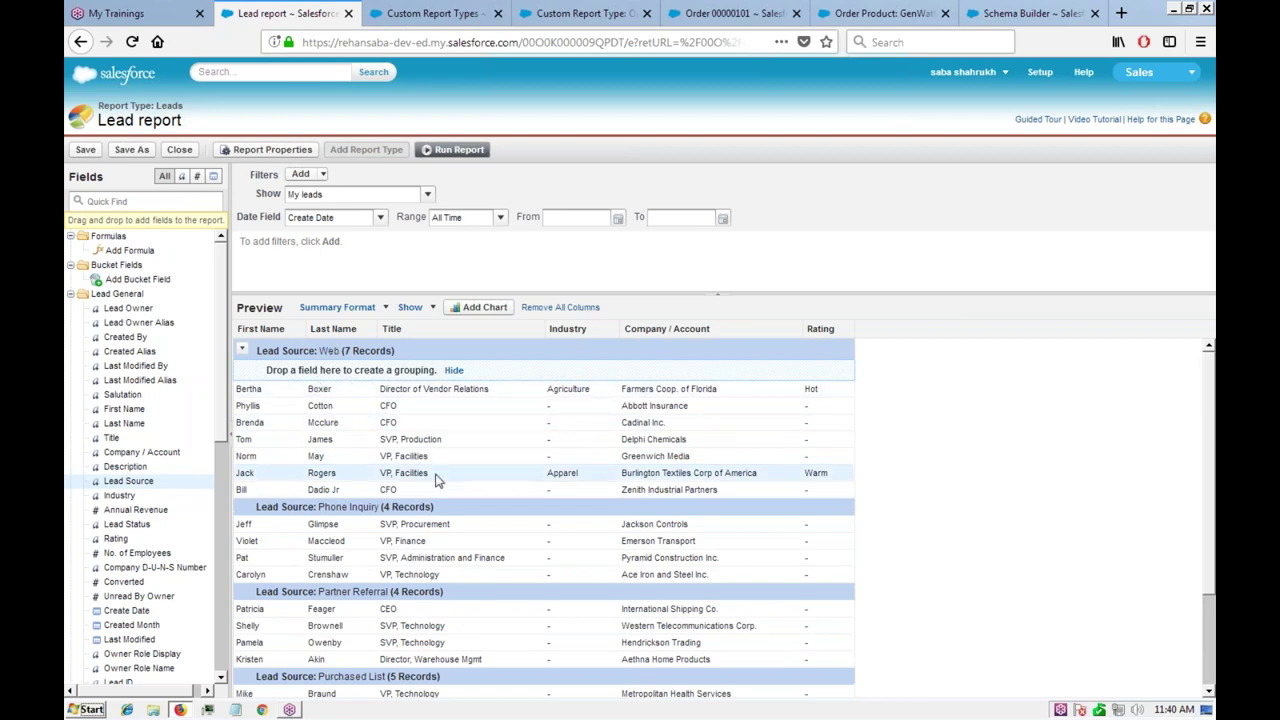
{"action": "scroll", "coordinate": [435, 476], "scroll_direction": "down", "scroll_amount": 3}
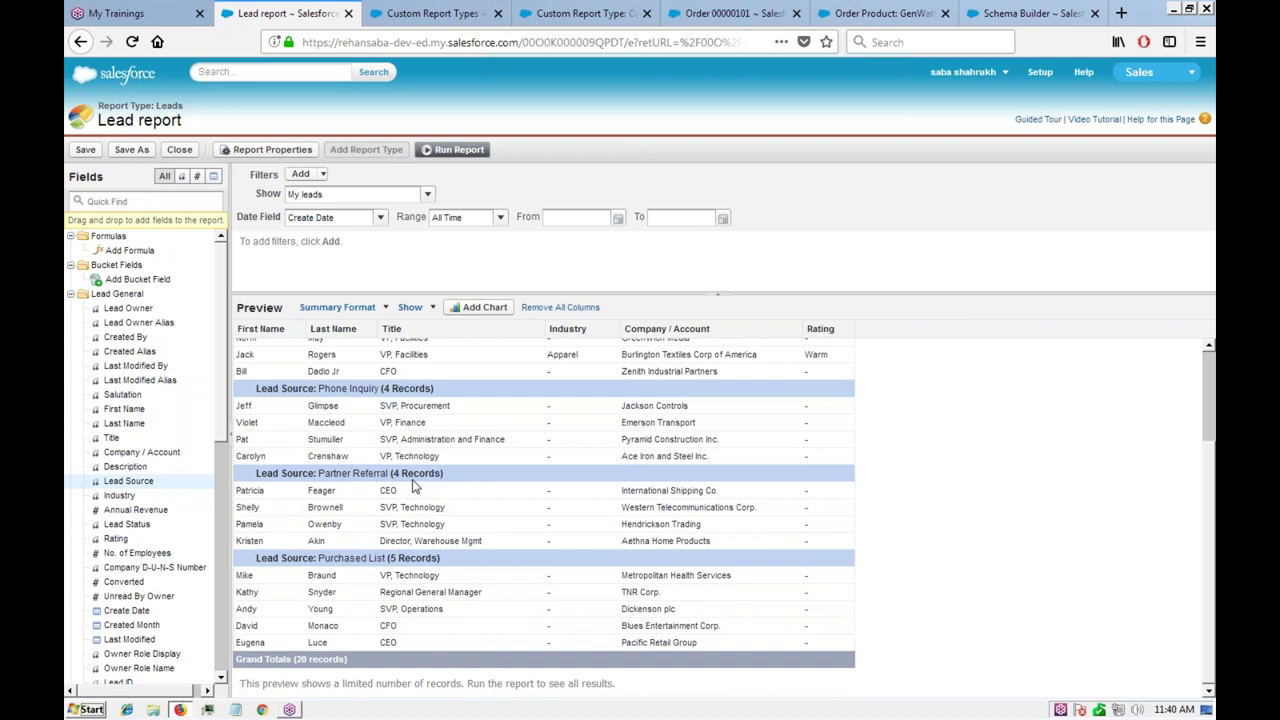
{"action": "scroll", "coordinate": [400, 445], "scroll_direction": "up", "scroll_amount": 3}
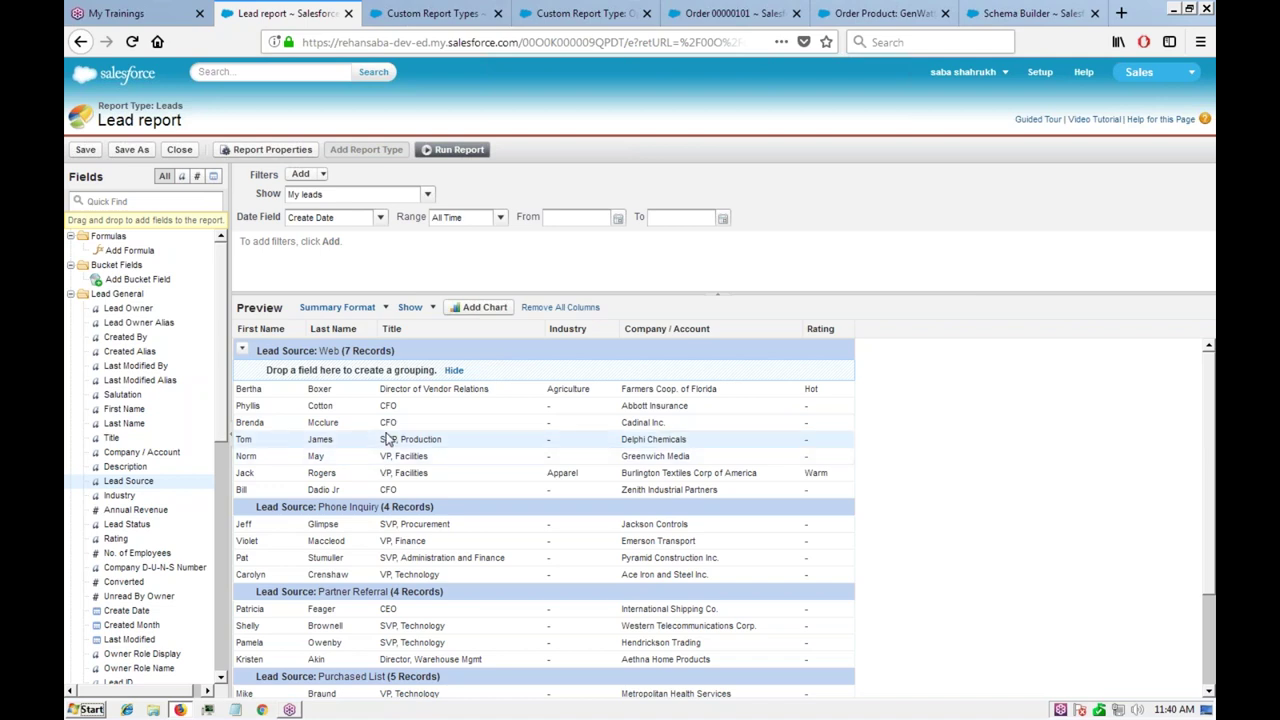
Step: Change the lead report to Matrix format and add Industry as the column grouping
{"action": "left_click", "coordinate": [385, 309]}
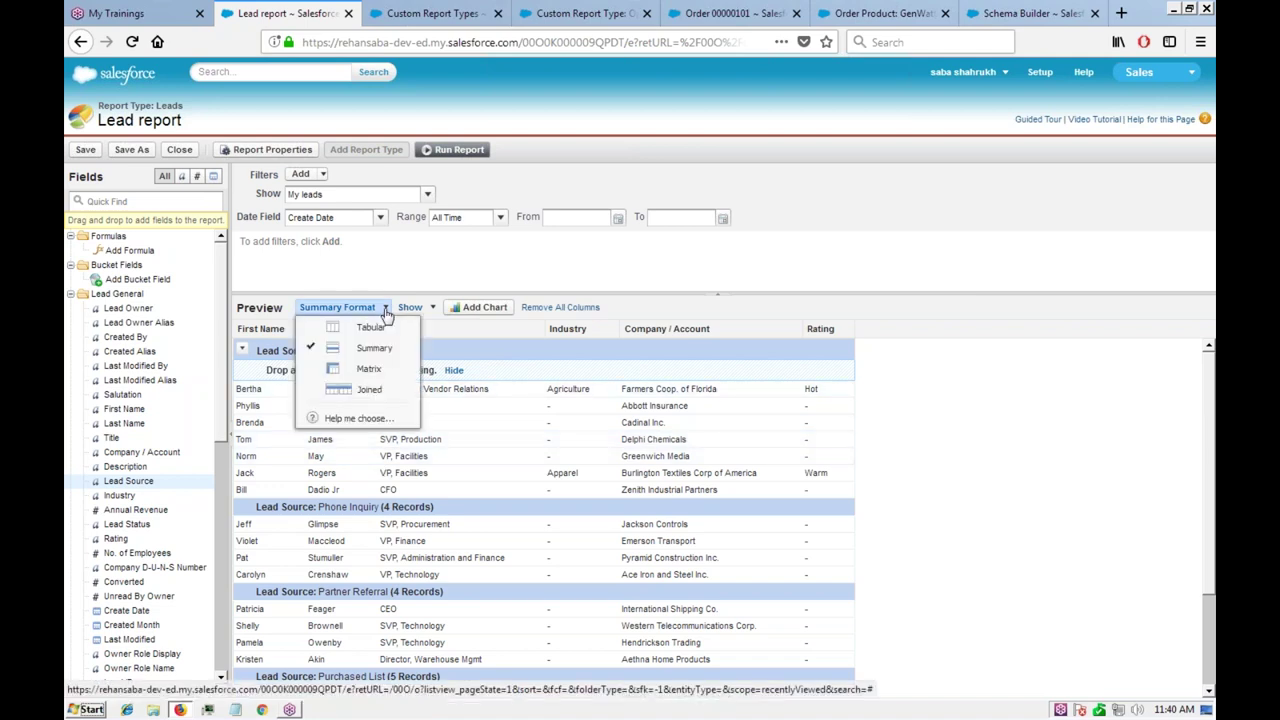
{"action": "left_click", "coordinate": [370, 371]}
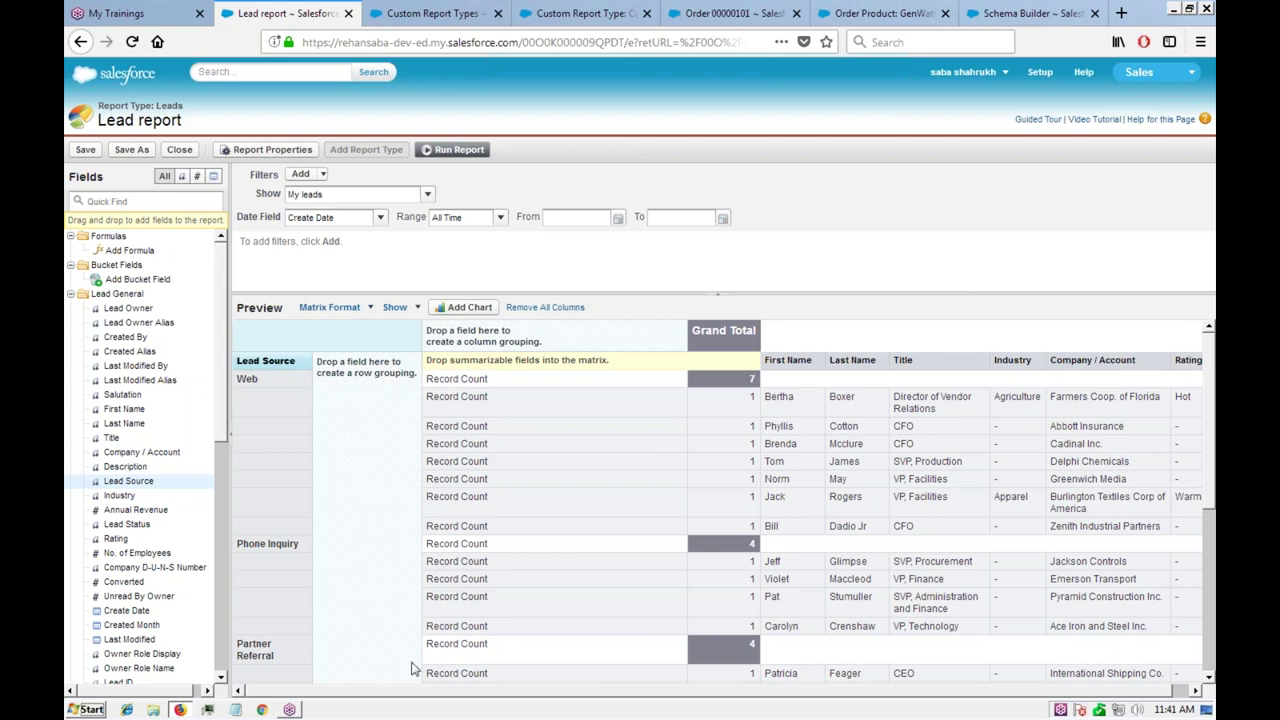
{"action": "scroll", "coordinate": [460, 698], "scroll_direction": "right", "scroll_amount": 1}
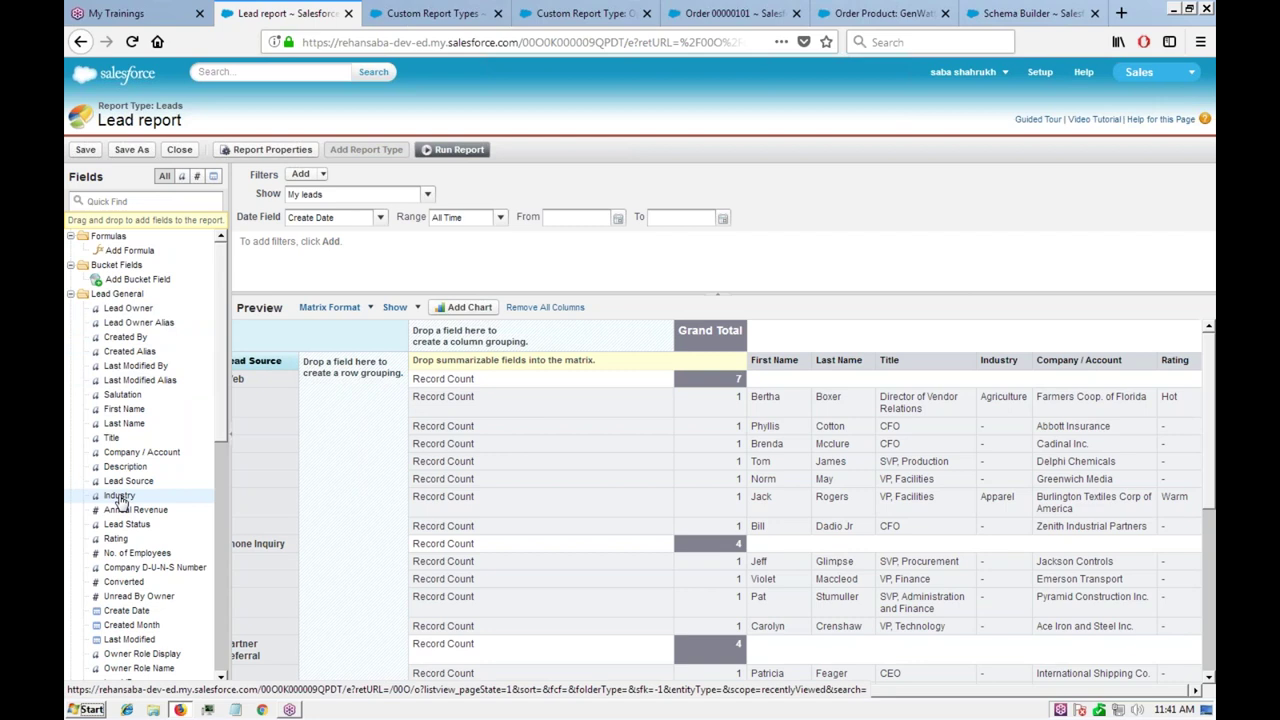
{"action": "left_click_drag", "start_coordinate": [119, 500], "coordinate": [520, 344]}
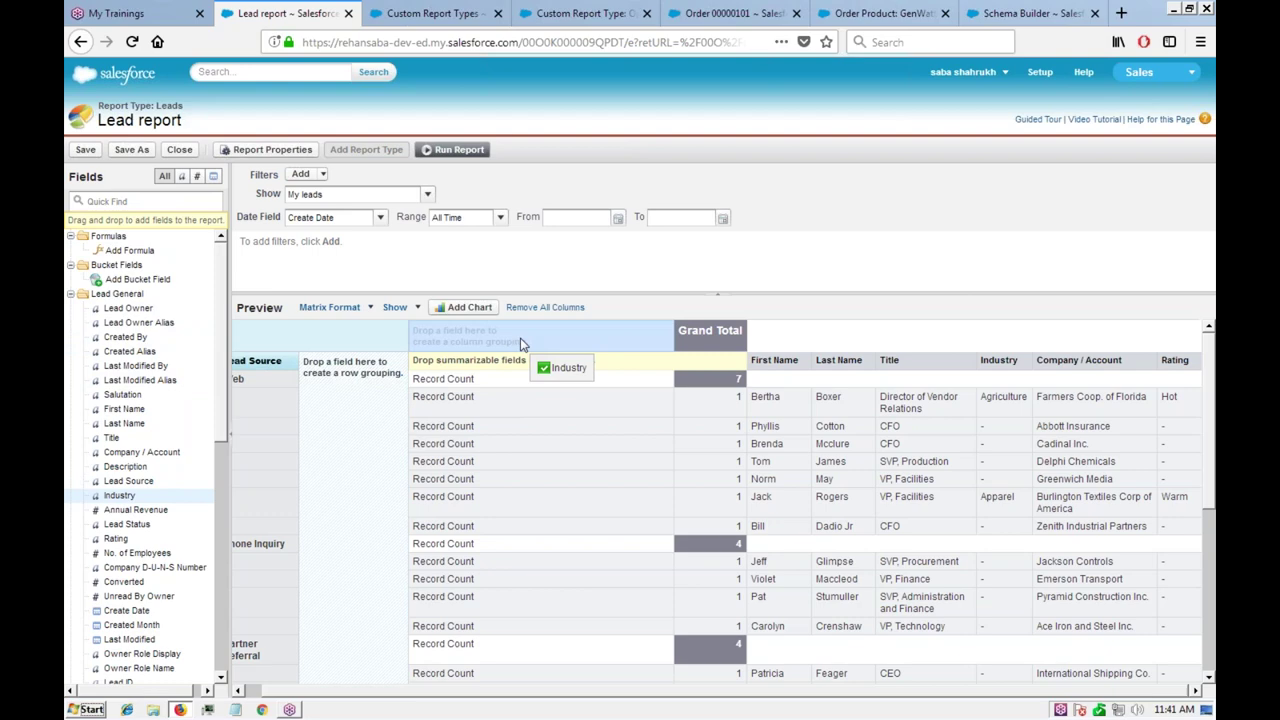
{"action": "left_click_drag", "start_coordinate": [520, 344], "coordinate": [520, 344]}
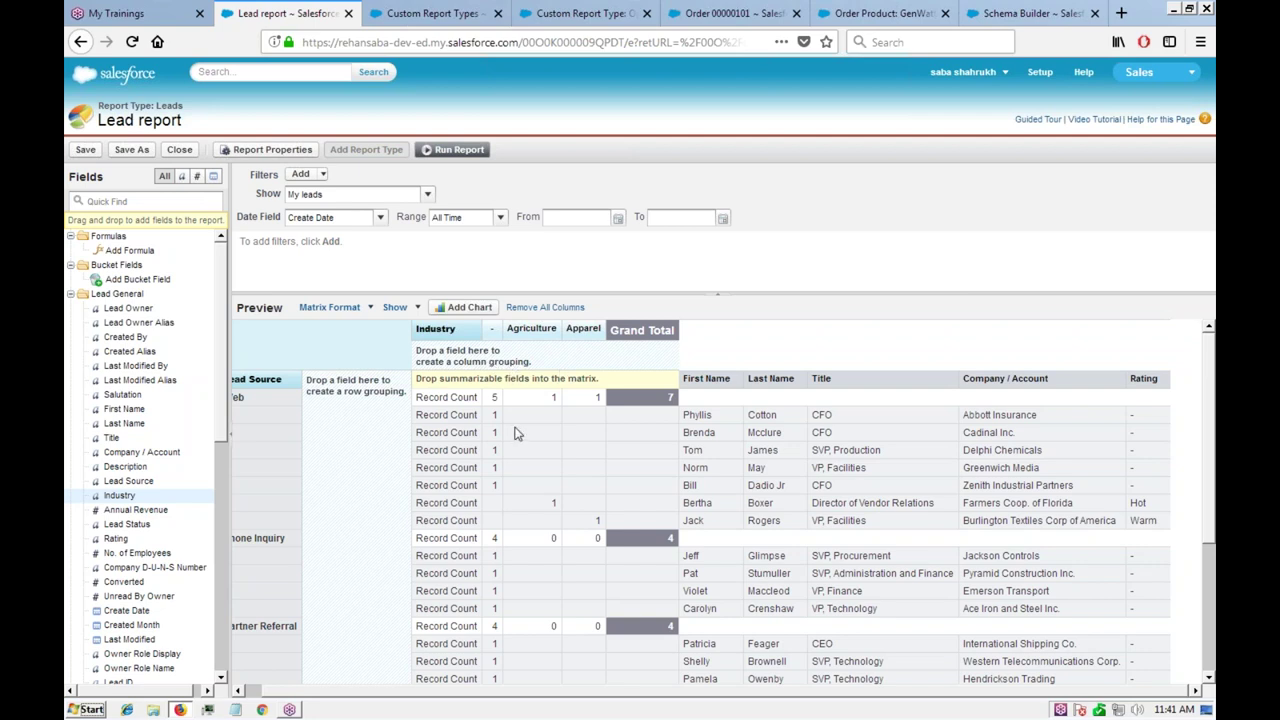
Step: Check the matrix preview down to its grand total, and save and run the lead report
{"action": "scroll", "coordinate": [517, 420], "scroll_direction": "down", "scroll_amount": 1}
{"action": "scroll", "coordinate": [570, 395], "scroll_direction": "up", "scroll_amount": 1}
{"action": "scroll", "coordinate": [540, 442], "scroll_direction": "down", "scroll_amount": 4}
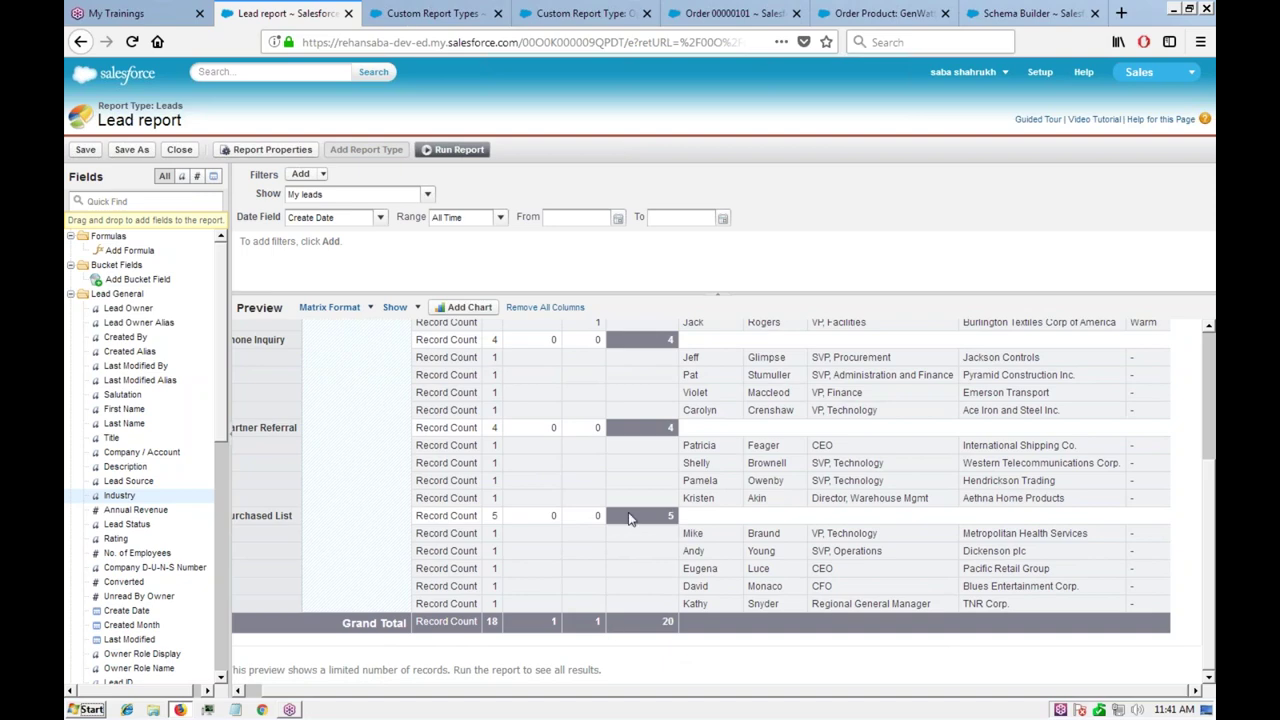
{"action": "scroll", "coordinate": [651, 443], "scroll_direction": "up", "scroll_amount": 4}
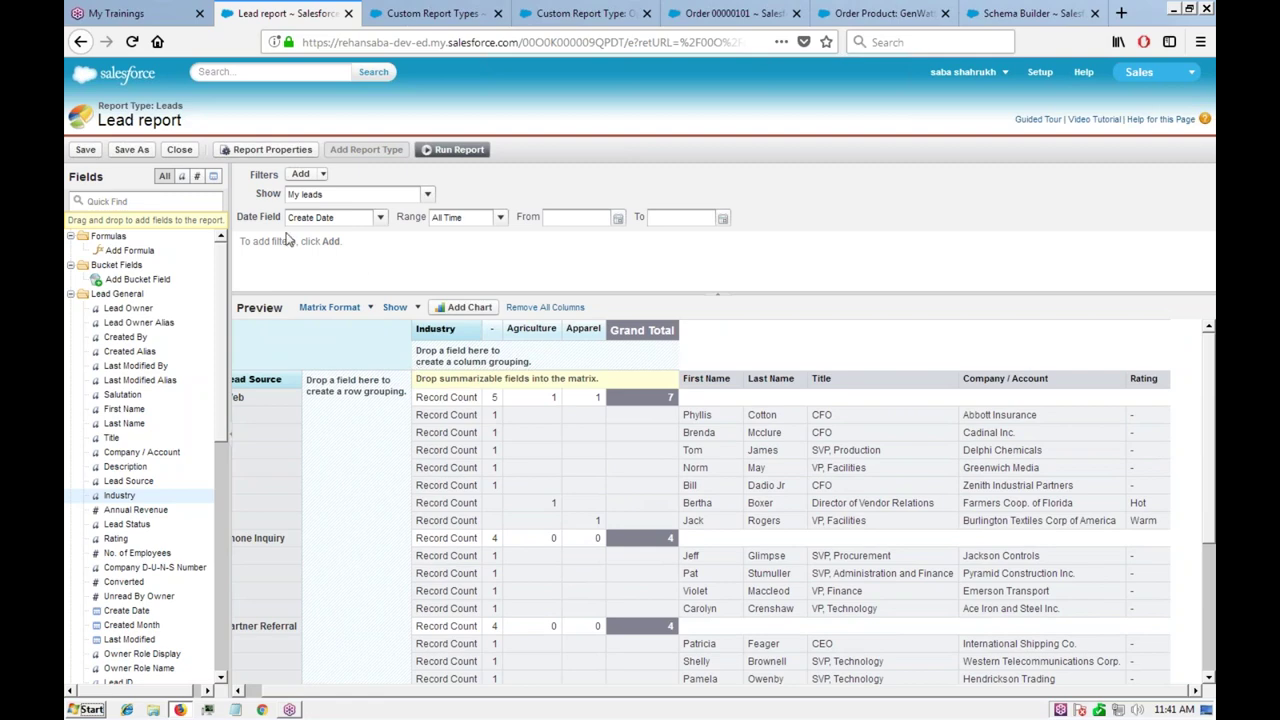
{"action": "left_click", "coordinate": [85, 149]}
{"action": "left_click", "coordinate": [458, 152]}
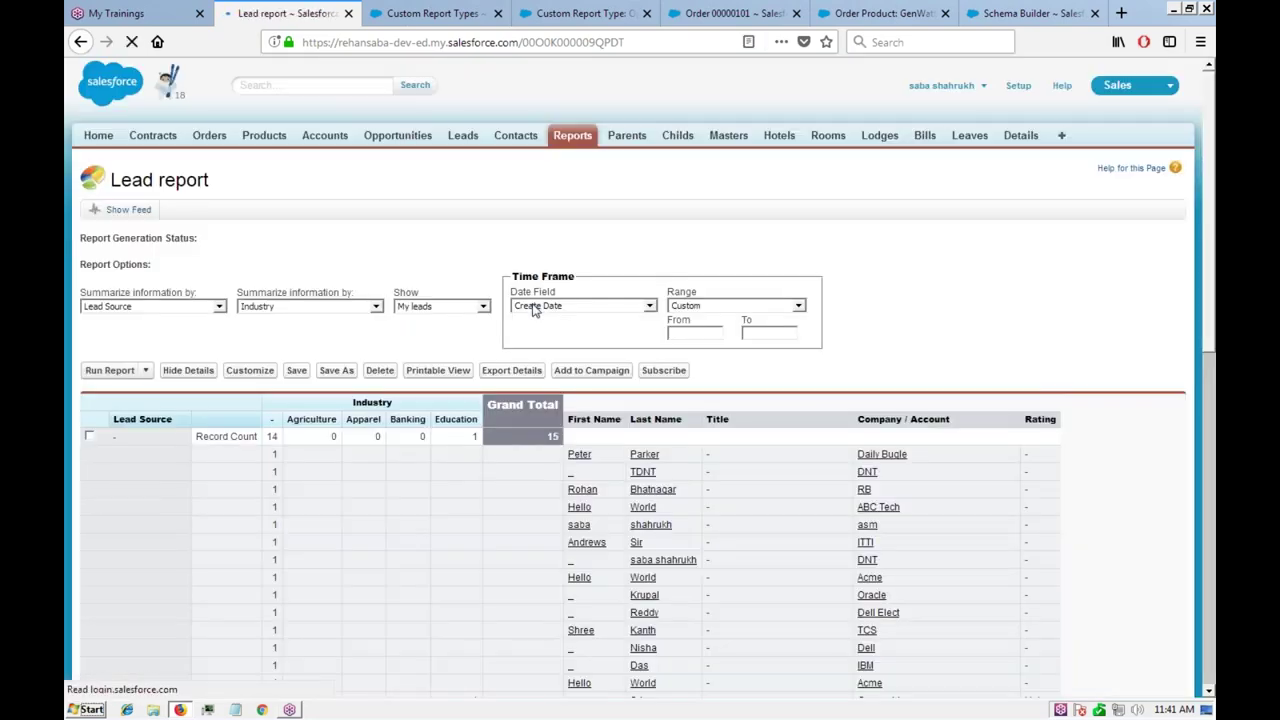
Step: Examine the record counts per lead source and industry throughout the generated matrix report
{"action": "scroll", "coordinate": [431, 443], "scroll_direction": "down", "scroll_amount": 4}
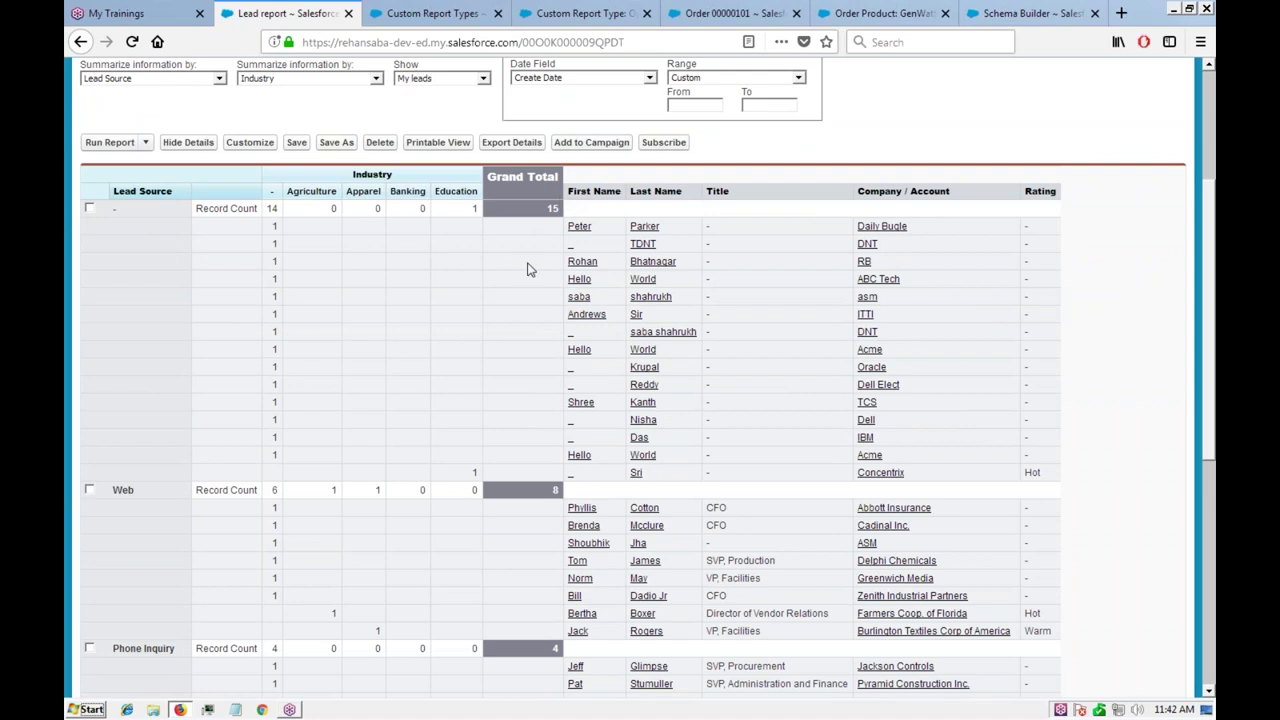
{"action": "scroll", "coordinate": [300, 360], "scroll_direction": "down", "scroll_amount": 3}
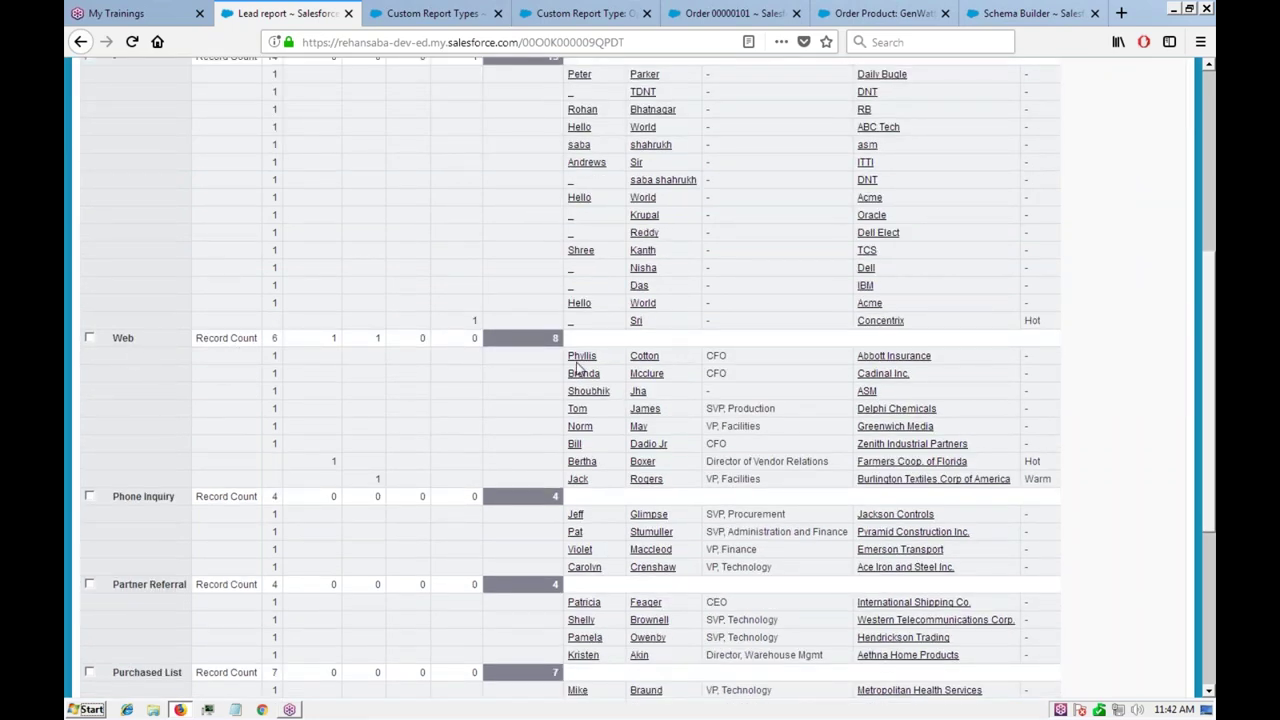
{"action": "scroll", "coordinate": [270, 430], "scroll_direction": "down", "scroll_amount": 3}
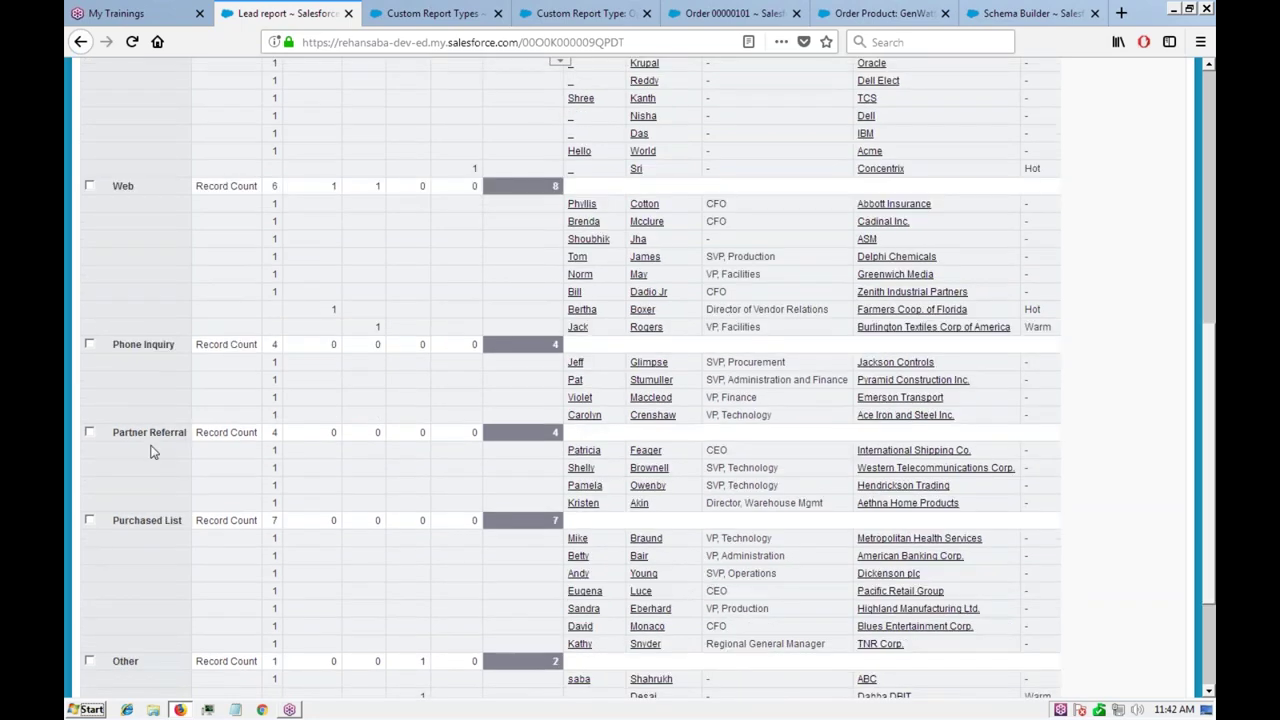
{"action": "scroll", "coordinate": [175, 458], "scroll_direction": "down", "scroll_amount": 2}
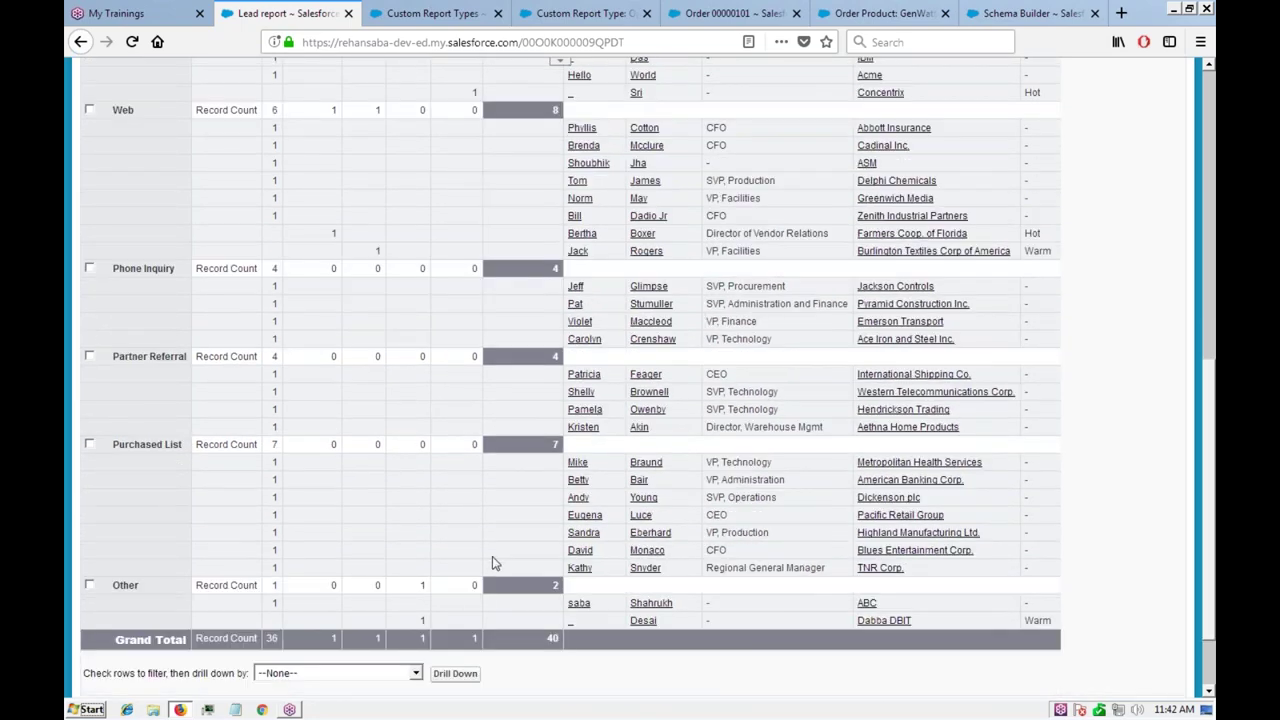
{"action": "scroll", "coordinate": [505, 557], "scroll_direction": "up", "scroll_amount": 8}
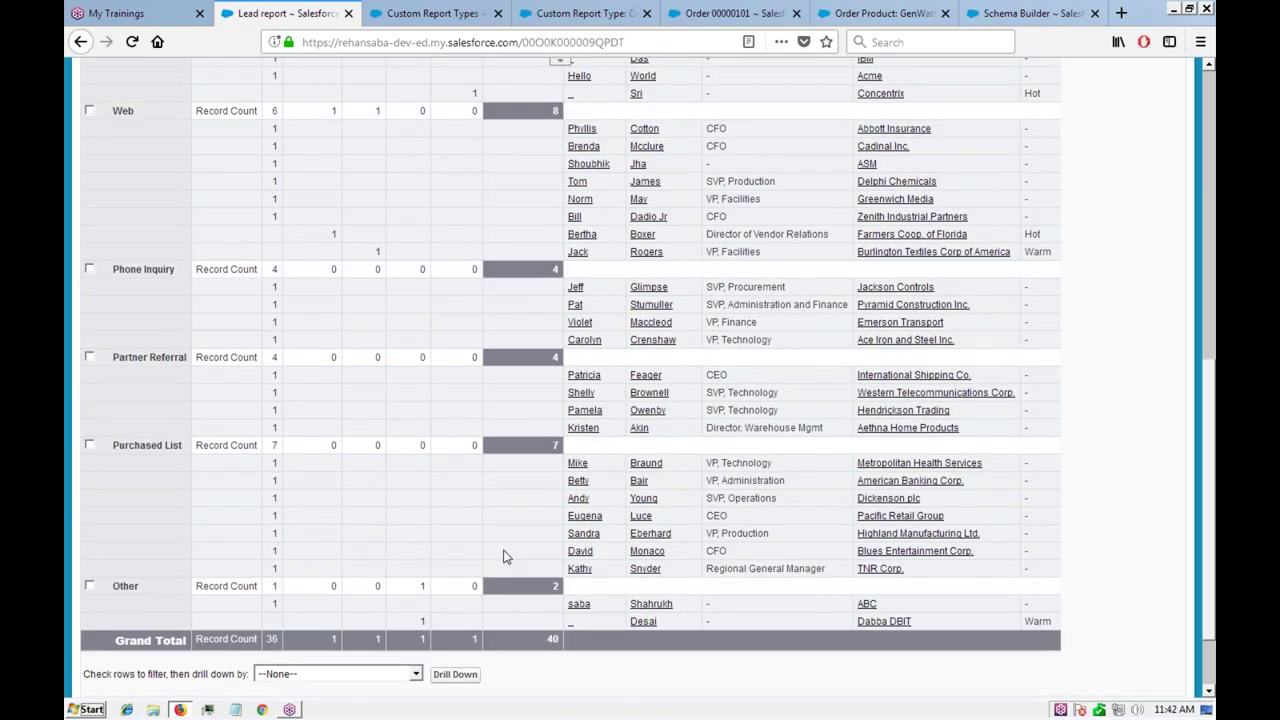
{"action": "scroll", "coordinate": [515, 500], "scroll_direction": "up", "scroll_amount": 1}
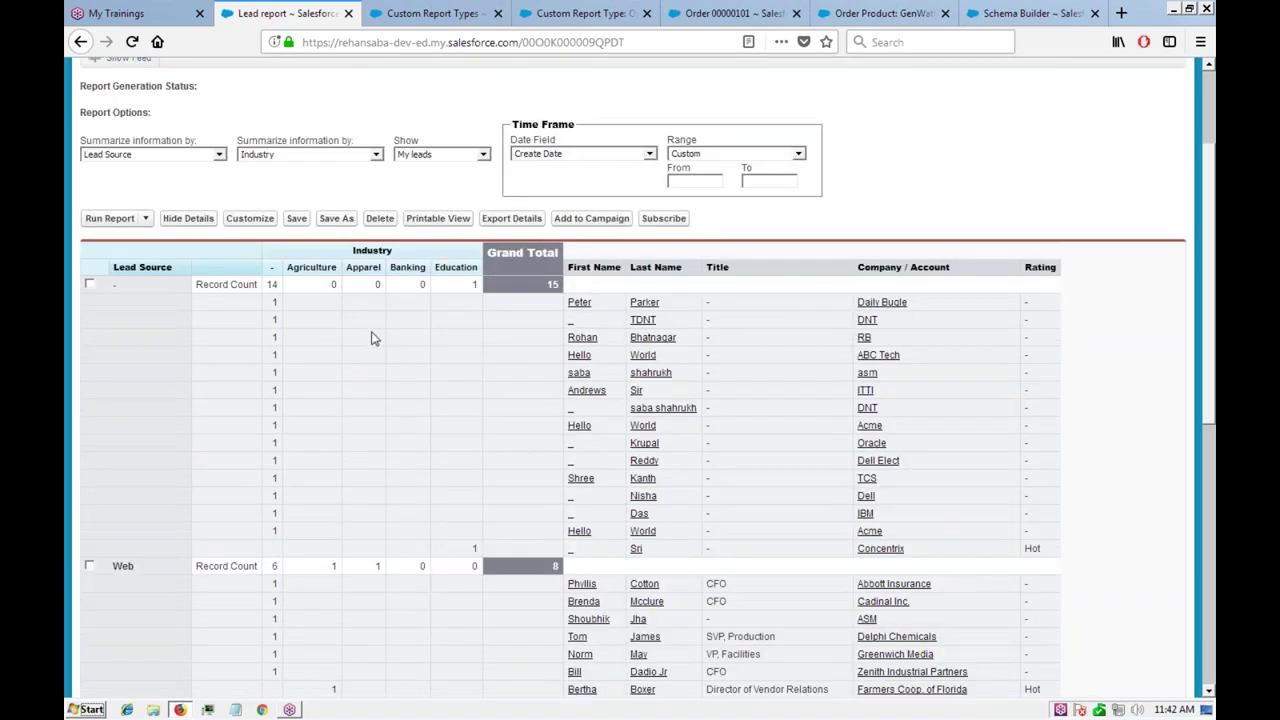
{"action": "scroll", "coordinate": [359, 229], "scroll_direction": "down", "scroll_amount": 1}
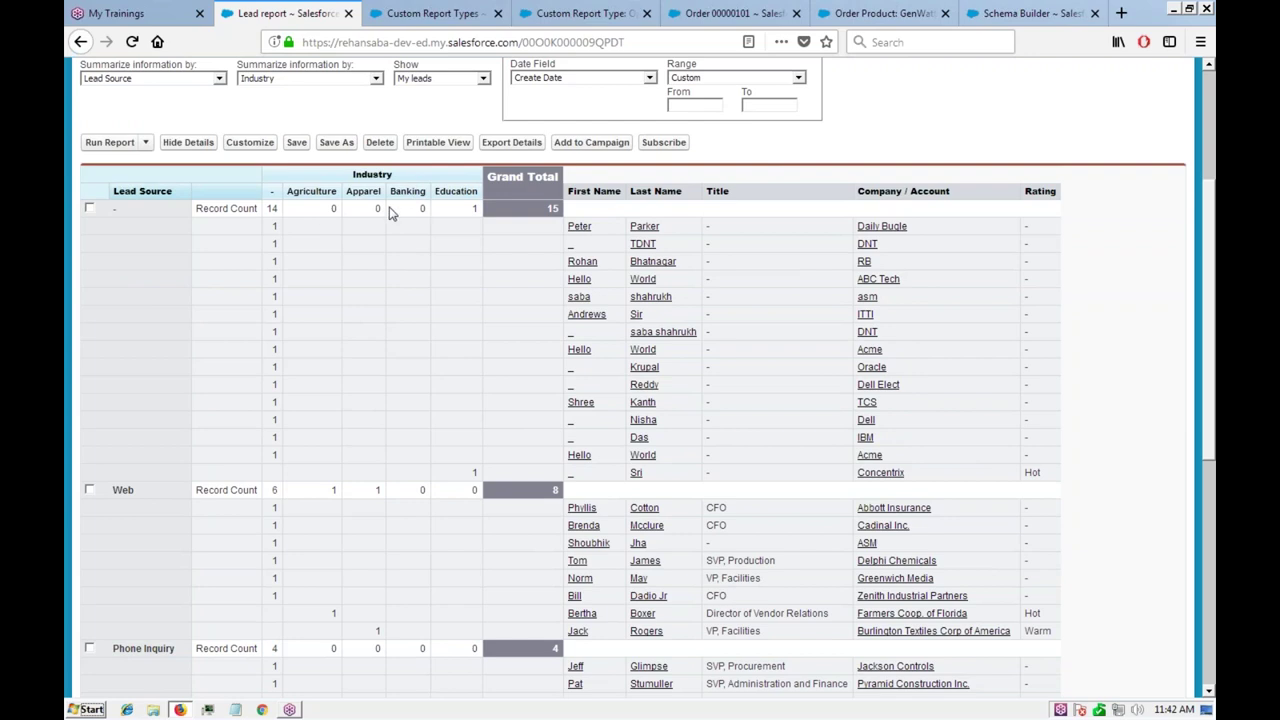
{"action": "scroll", "coordinate": [368, 224], "scroll_direction": "up", "scroll_amount": 1}
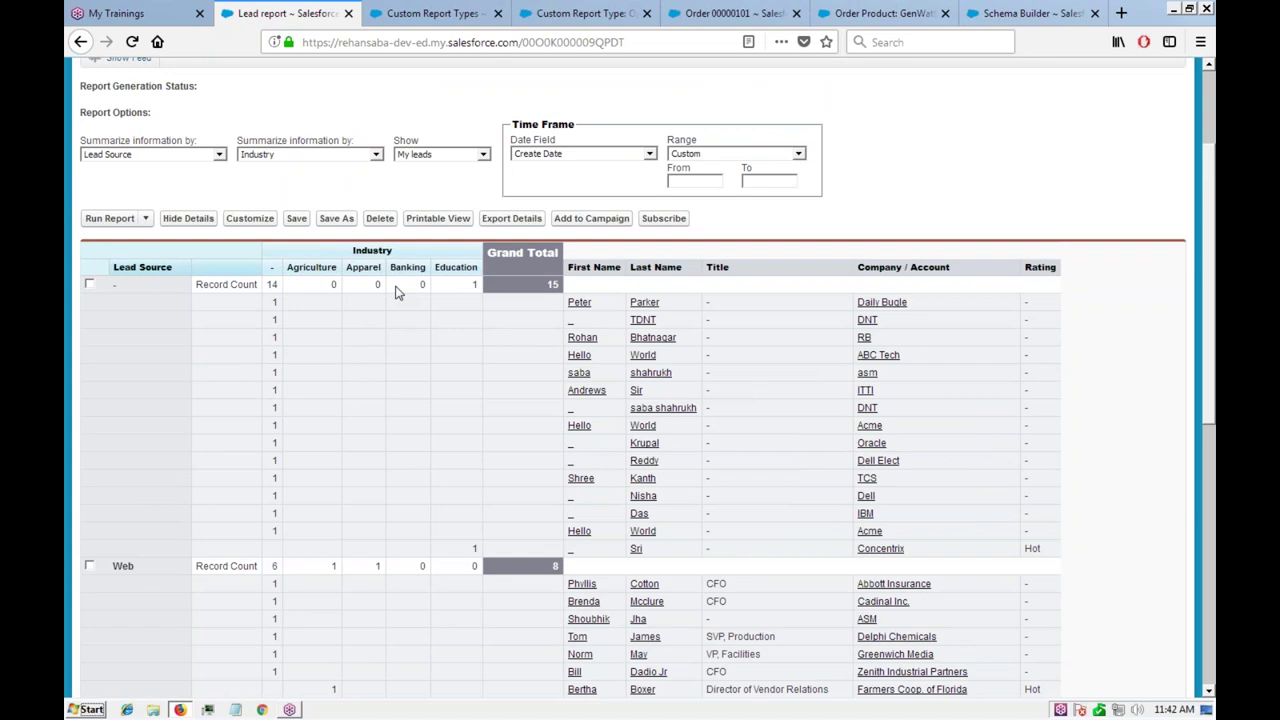
{"action": "scroll", "coordinate": [386, 348], "scroll_direction": "down", "scroll_amount": 2}
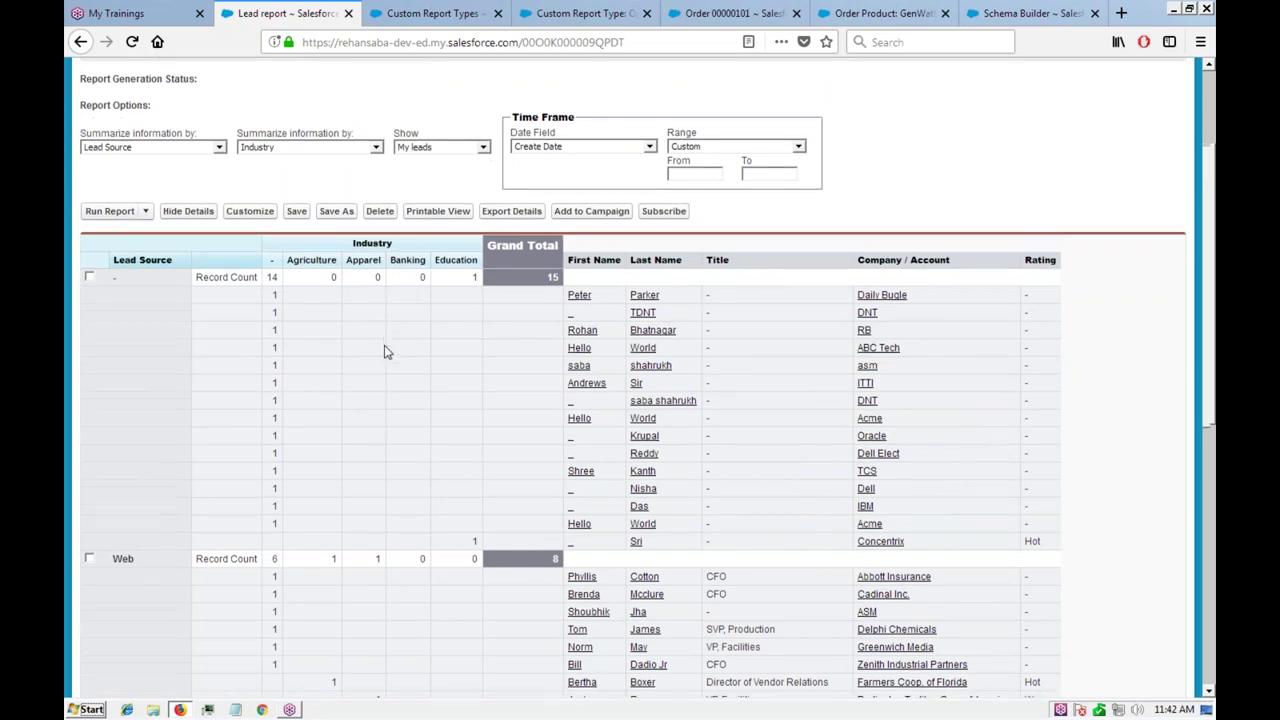
{"action": "scroll", "coordinate": [339, 334], "scroll_direction": "up", "scroll_amount": 3}
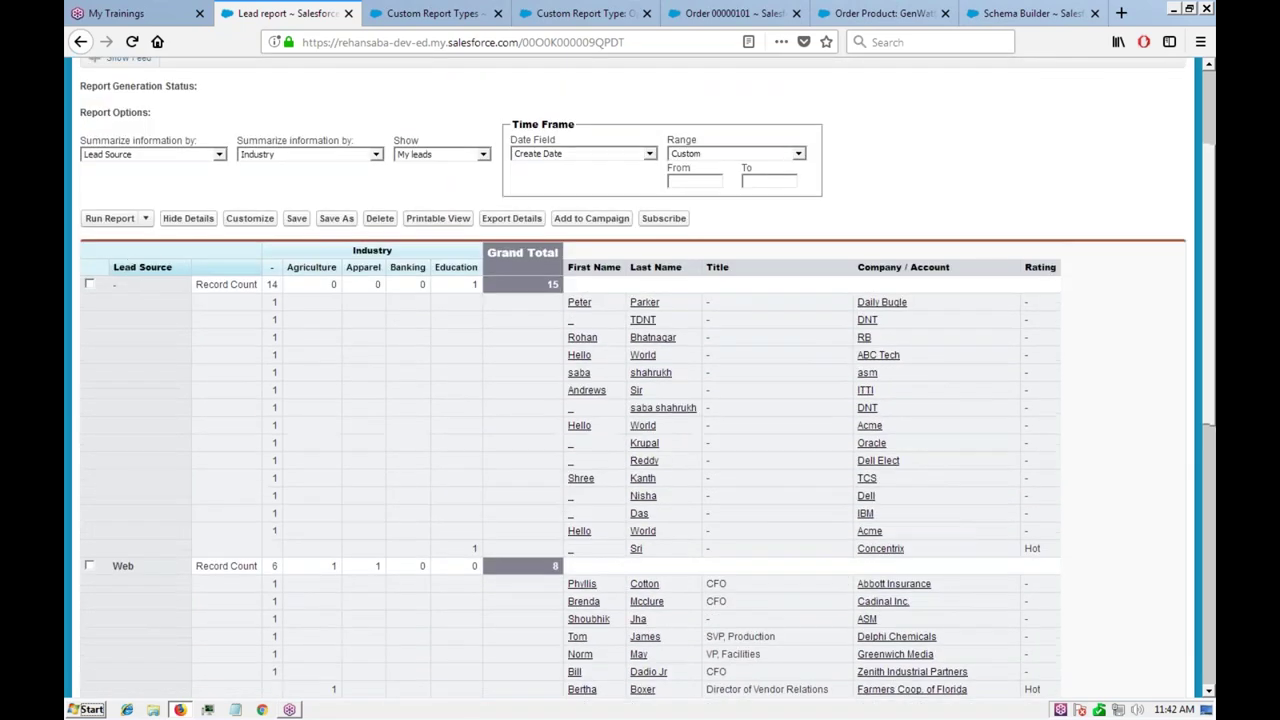
Step: Drill down into the report with only the Web lead source row checked and no further drill-down field
{"action": "left_click", "coordinate": [89, 285]}
{"action": "scroll", "coordinate": [212, 336], "scroll_direction": "down", "scroll_amount": 1}
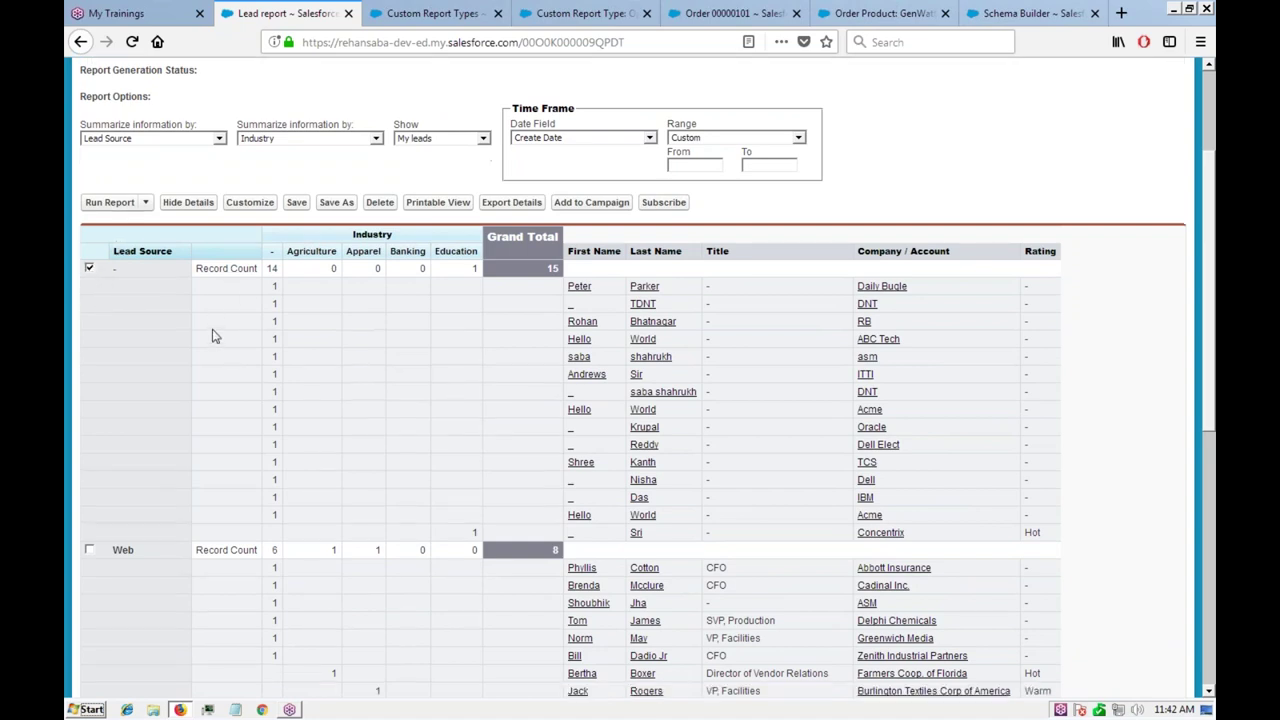
{"action": "scroll", "coordinate": [212, 336], "scroll_direction": "down", "scroll_amount": 6}
{"action": "scroll", "coordinate": [141, 280], "scroll_direction": "up", "scroll_amount": 4}
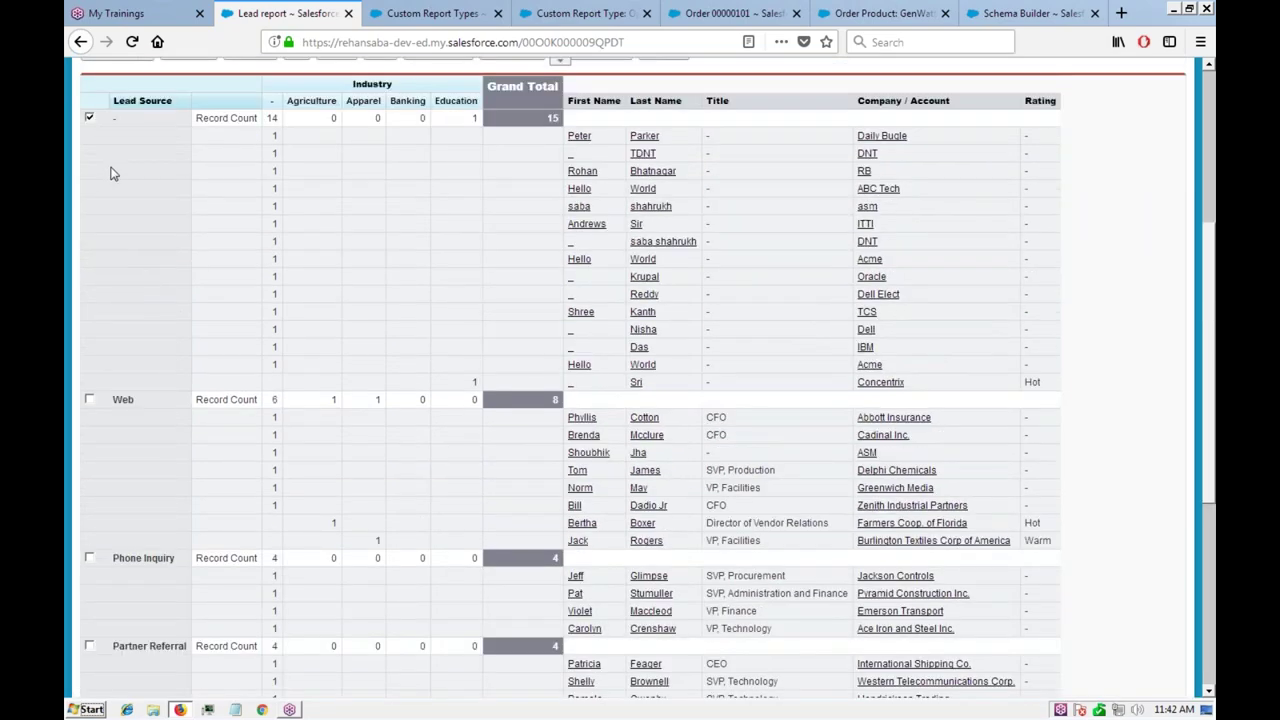
{"action": "left_click", "coordinate": [90, 399]}
{"action": "left_click", "coordinate": [89, 119]}
{"action": "scroll", "coordinate": [276, 332], "scroll_direction": "down", "scroll_amount": 4}
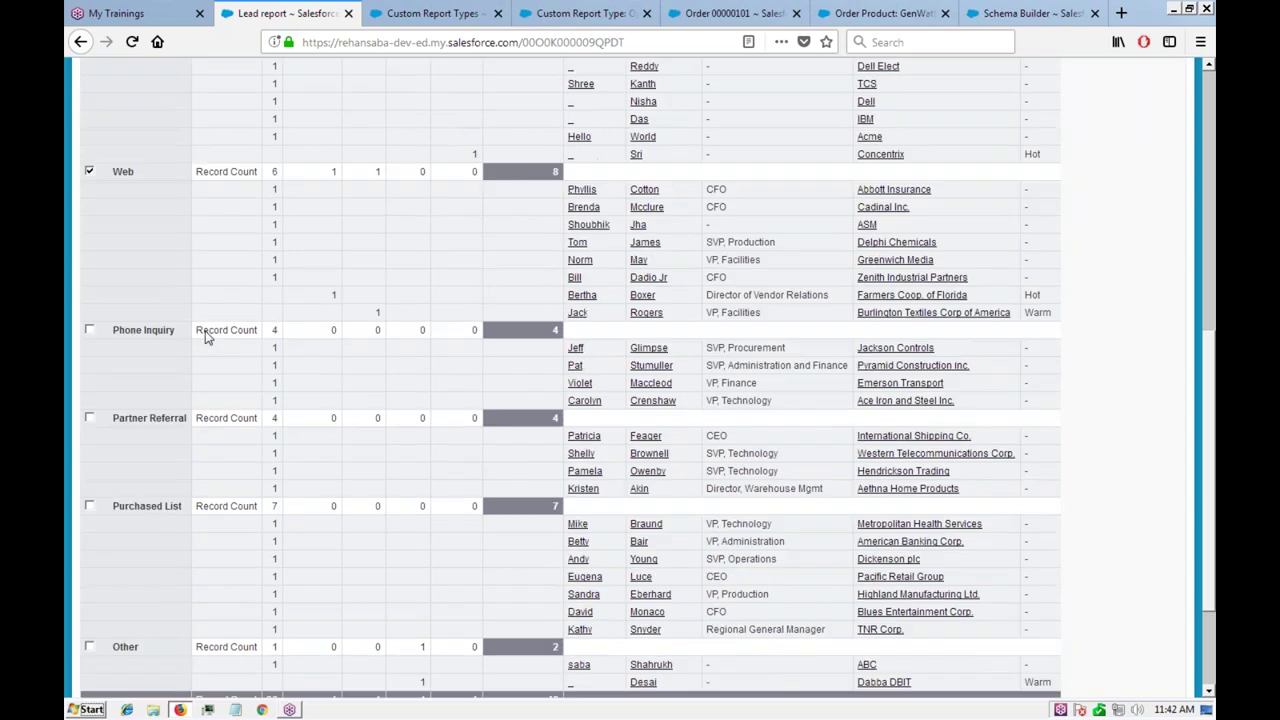
{"action": "scroll", "coordinate": [190, 360], "scroll_direction": "down", "scroll_amount": 3}
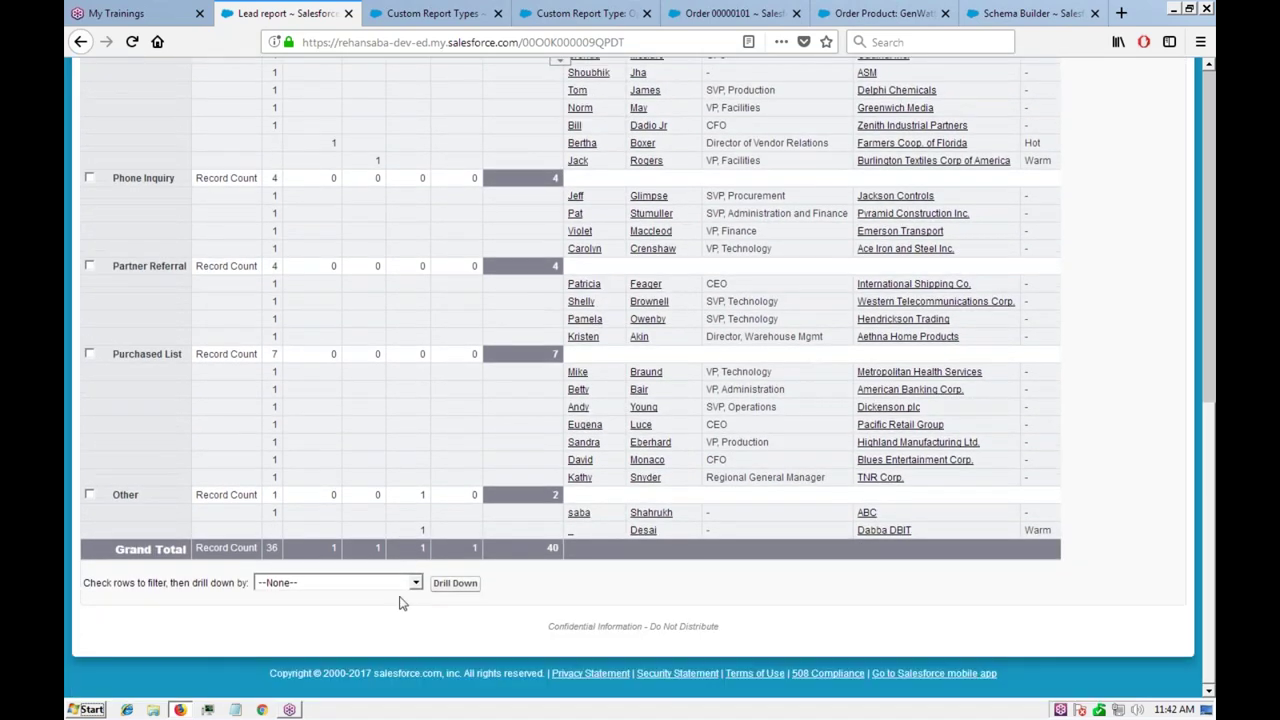
{"action": "left_click", "coordinate": [452, 587]}
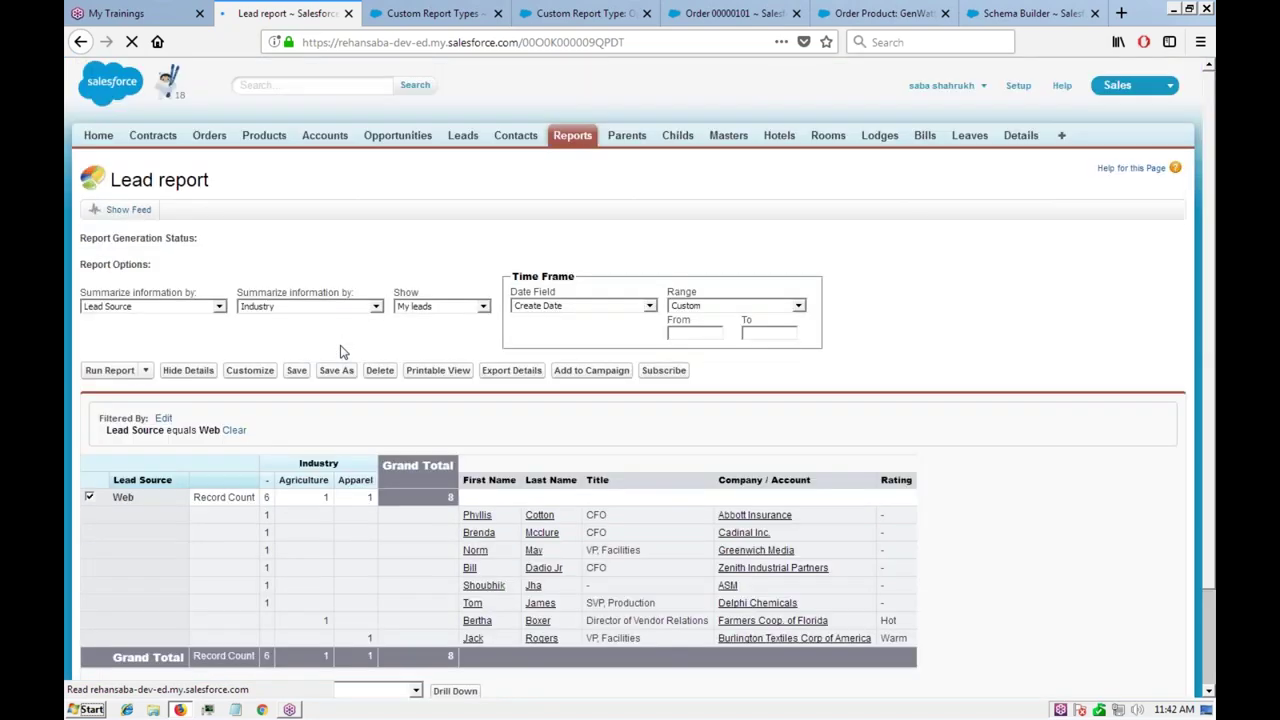
Step: Clear the Web lead source filter so the matrix report covers all lead sources again
{"action": "scroll", "coordinate": [233, 425], "scroll_direction": "down", "scroll_amount": 2}
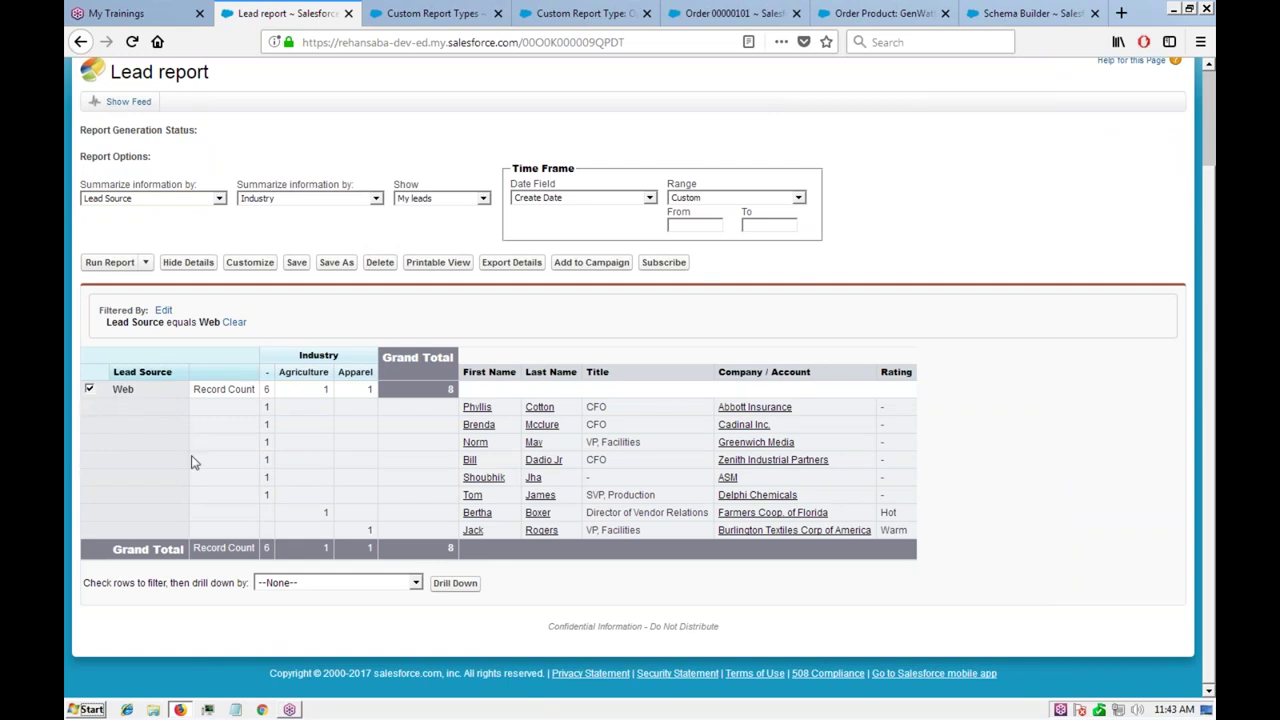
{"action": "left_click", "coordinate": [460, 586]}
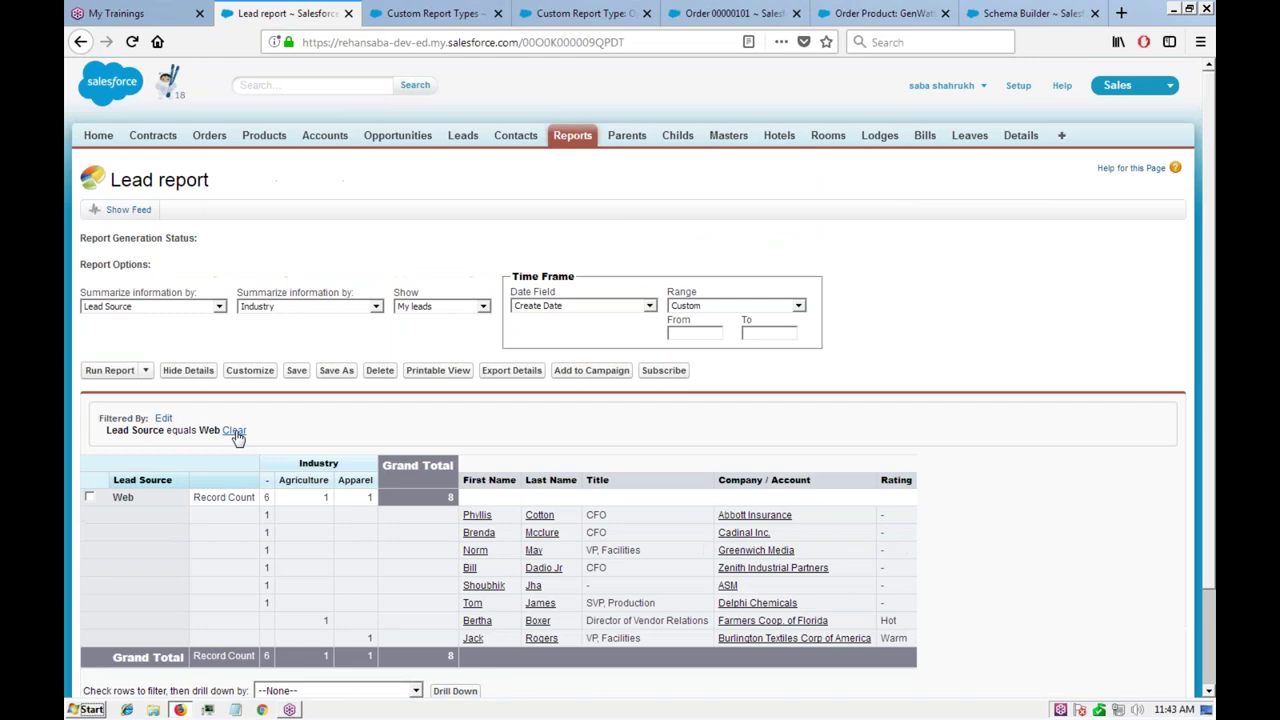
{"action": "left_click", "coordinate": [234, 431]}
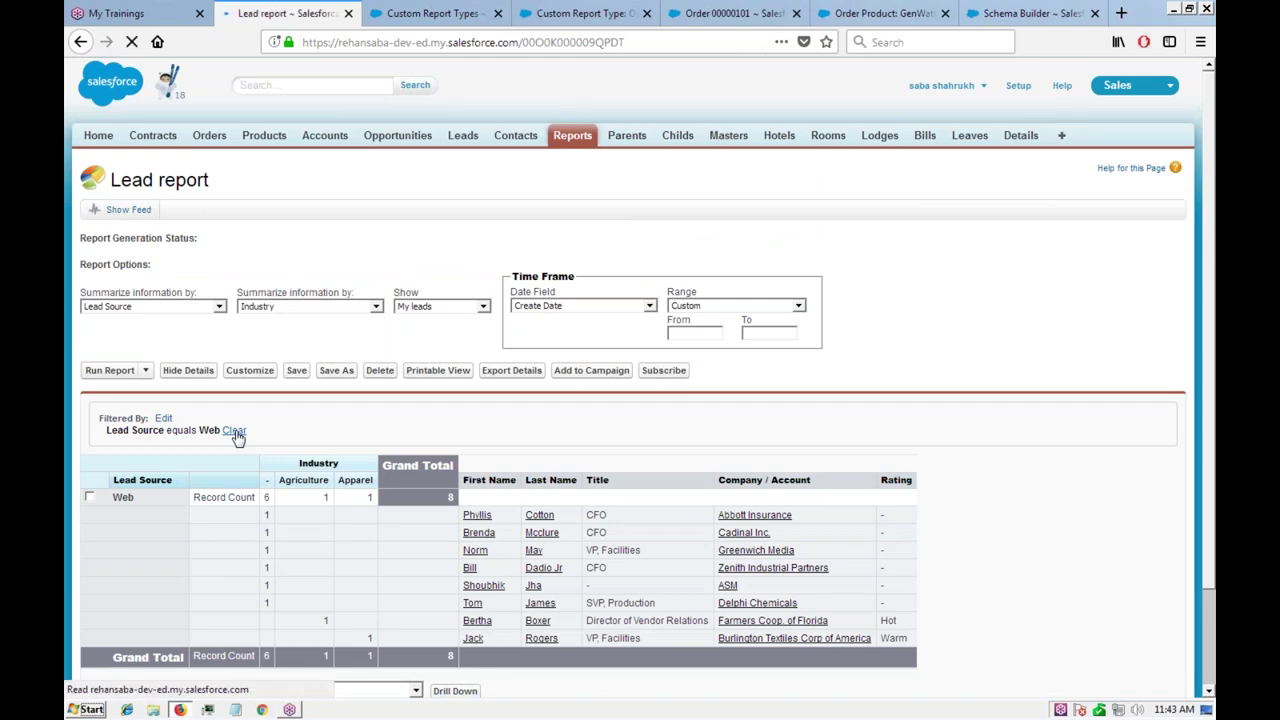
{"action": "scroll", "coordinate": [389, 424], "scroll_direction": "down", "scroll_amount": 5}
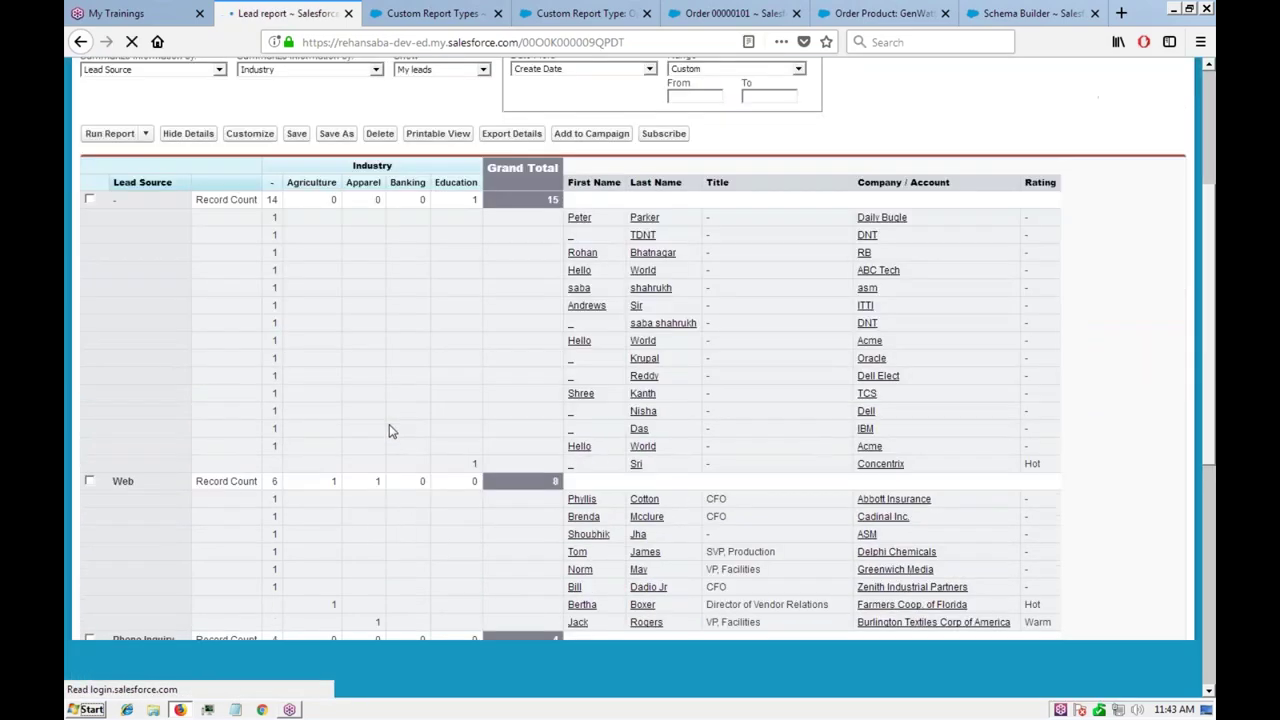
{"action": "scroll", "coordinate": [350, 385], "scroll_direction": "down", "scroll_amount": 3}
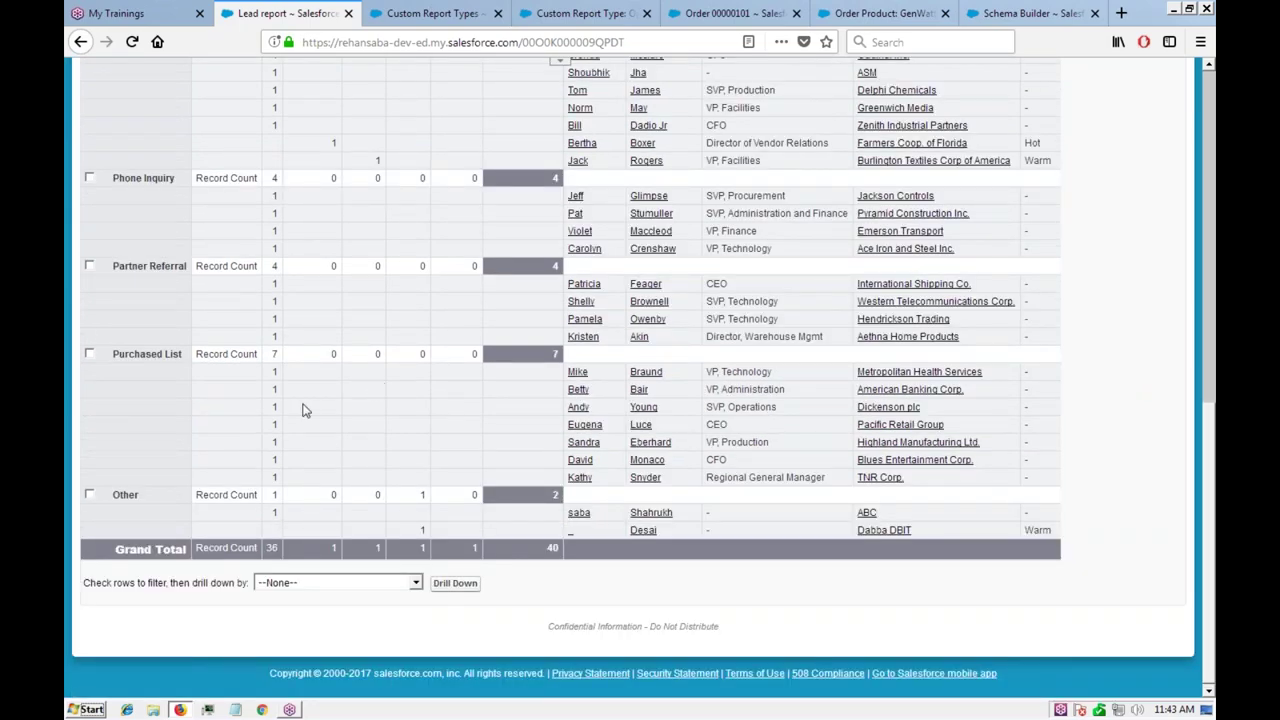
Step: Drill down into the report with the Web and Phone Inquiry rows checked and no further drill-down field
{"action": "scroll", "coordinate": [189, 303], "scroll_direction": "up", "scroll_amount": 5}
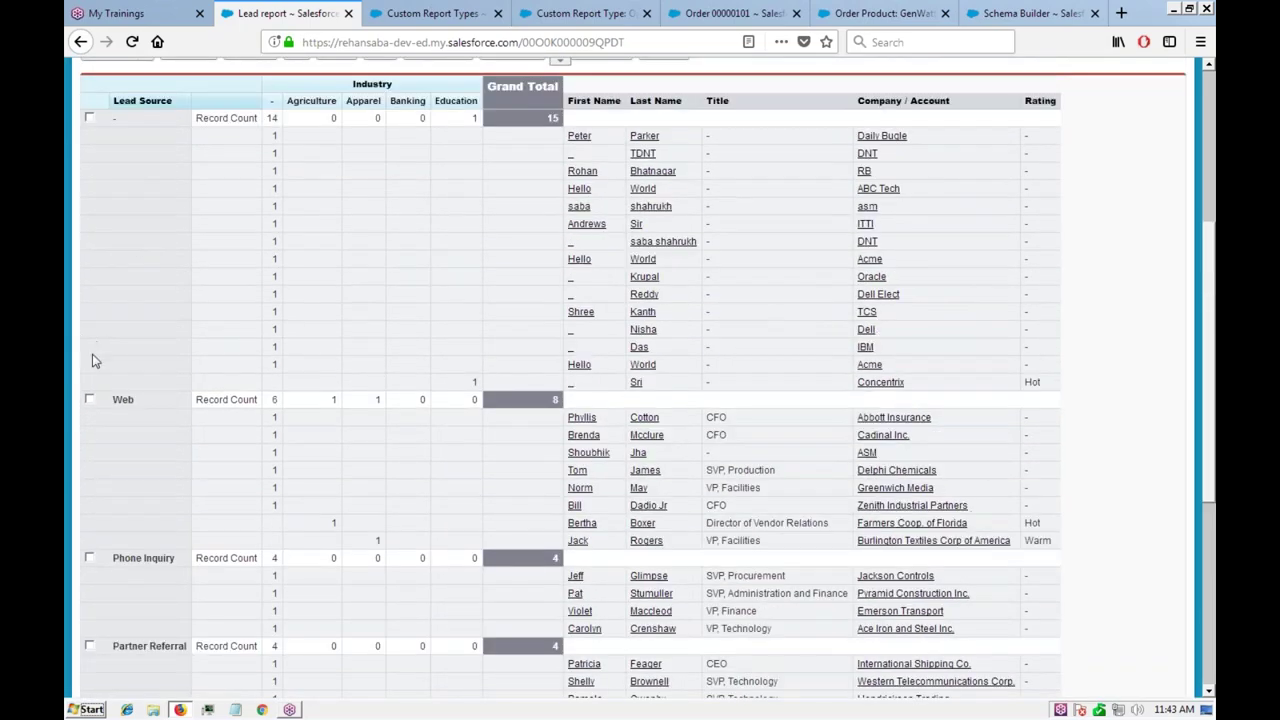
{"action": "left_click", "coordinate": [89, 399]}
{"action": "scroll", "coordinate": [95, 410], "scroll_direction": "down", "scroll_amount": 2}
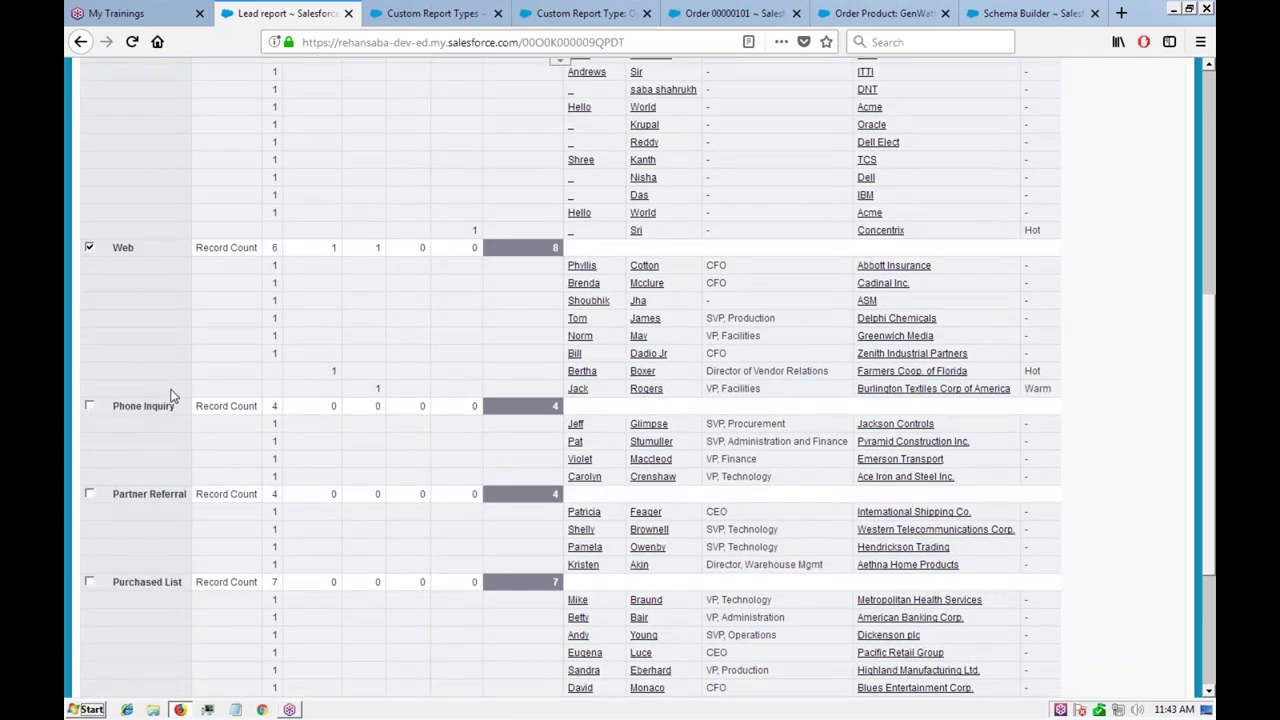
{"action": "left_click", "coordinate": [89, 405]}
{"action": "scroll", "coordinate": [272, 372], "scroll_direction": "down", "scroll_amount": 3}
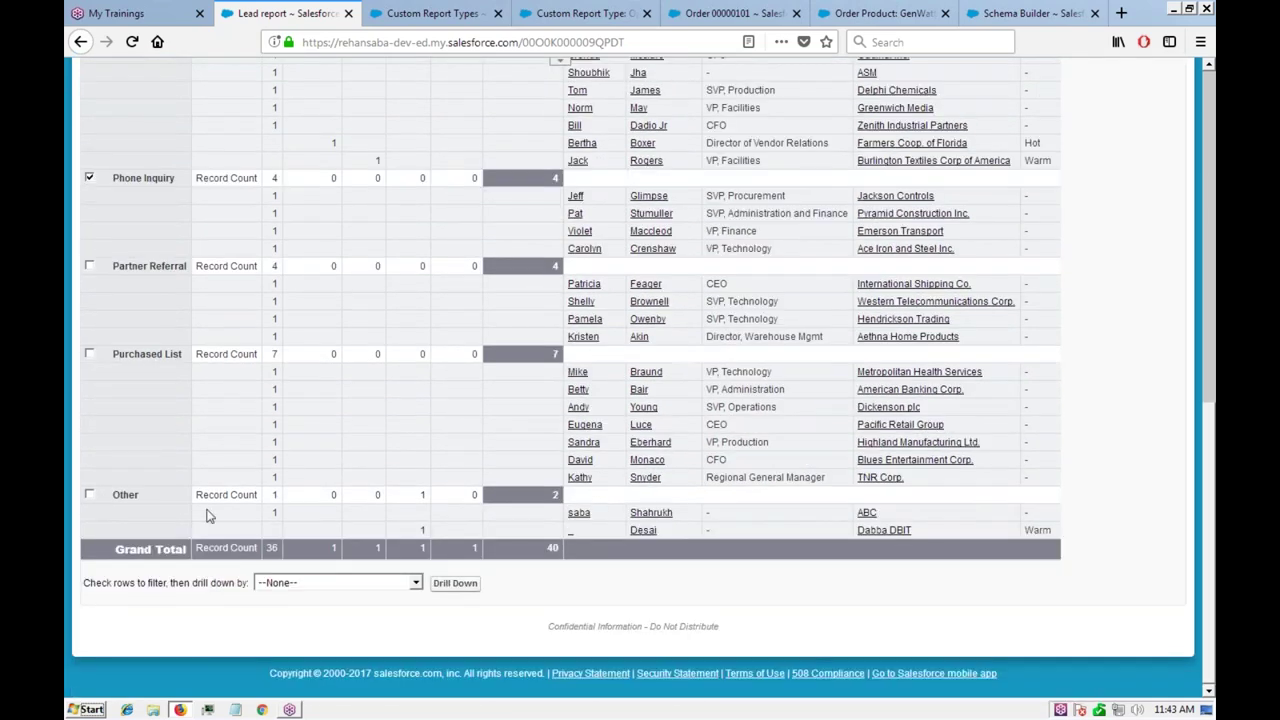
{"action": "left_click", "coordinate": [456, 590]}
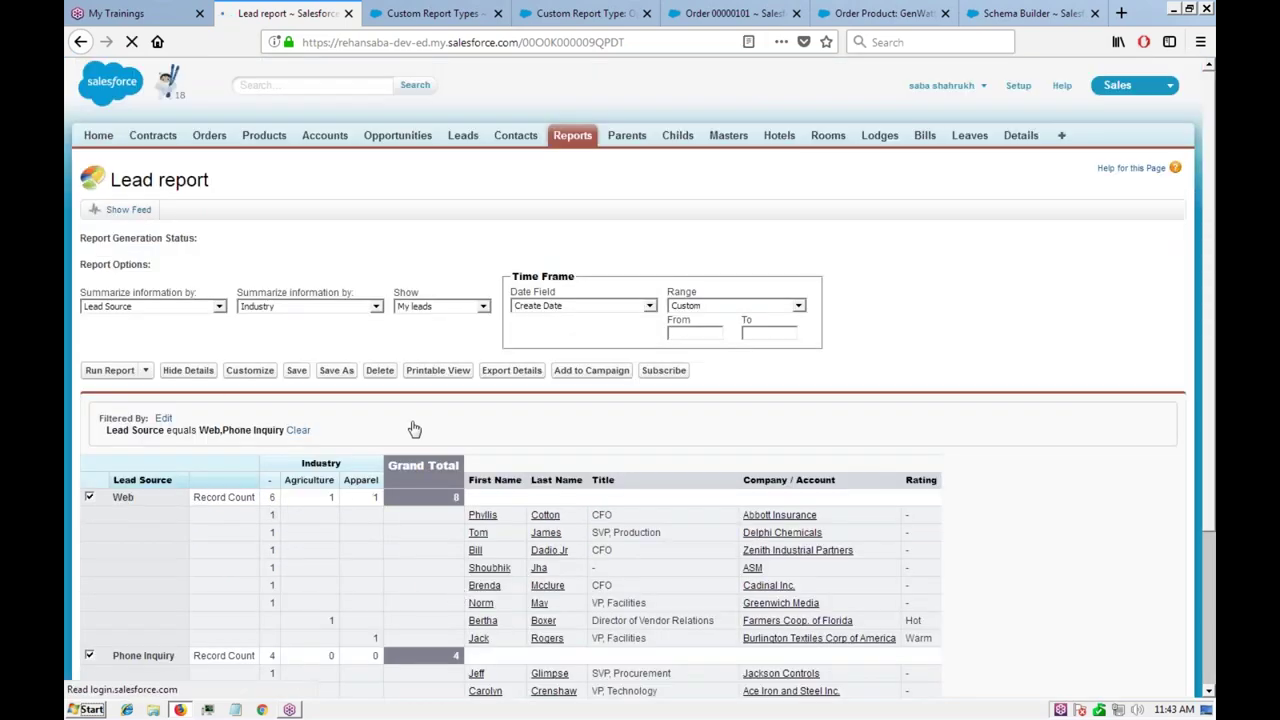
{"action": "scroll", "coordinate": [415, 428], "scroll_direction": "down", "scroll_amount": 2}
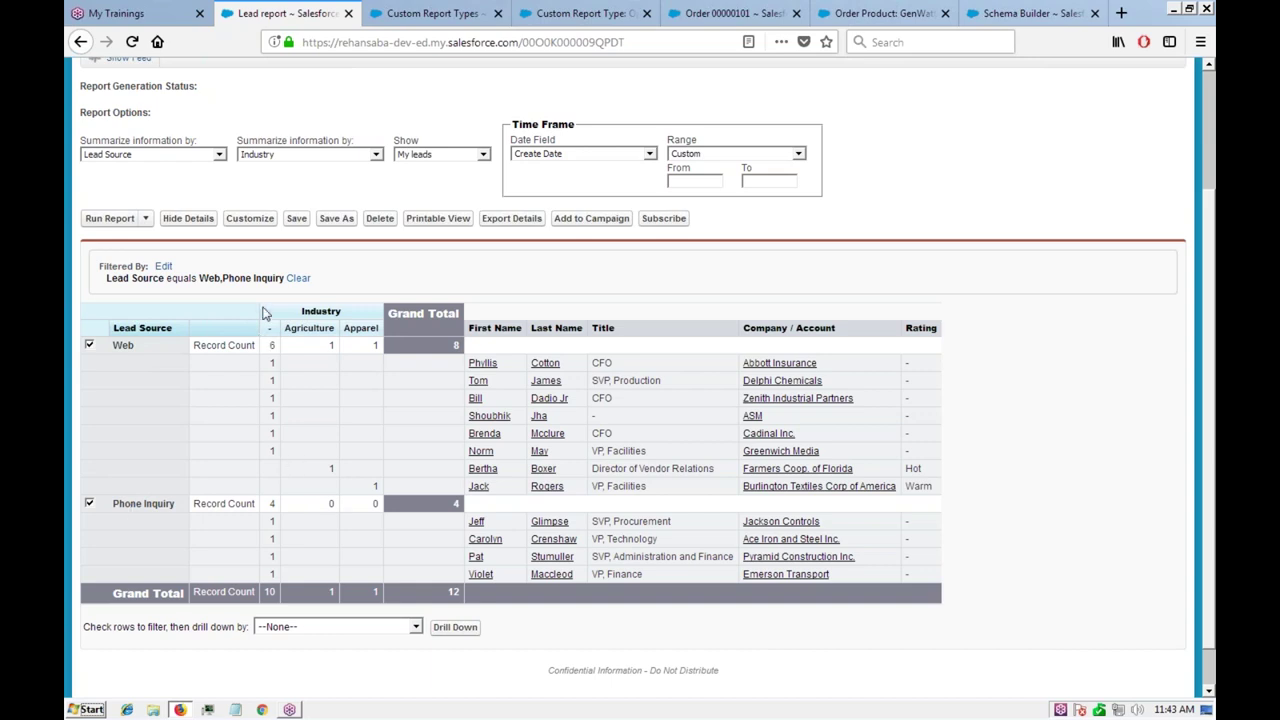
Step: Hide the record details and clear the Web and Phone Inquiry filter from the lead report
{"action": "left_click", "coordinate": [187, 220]}
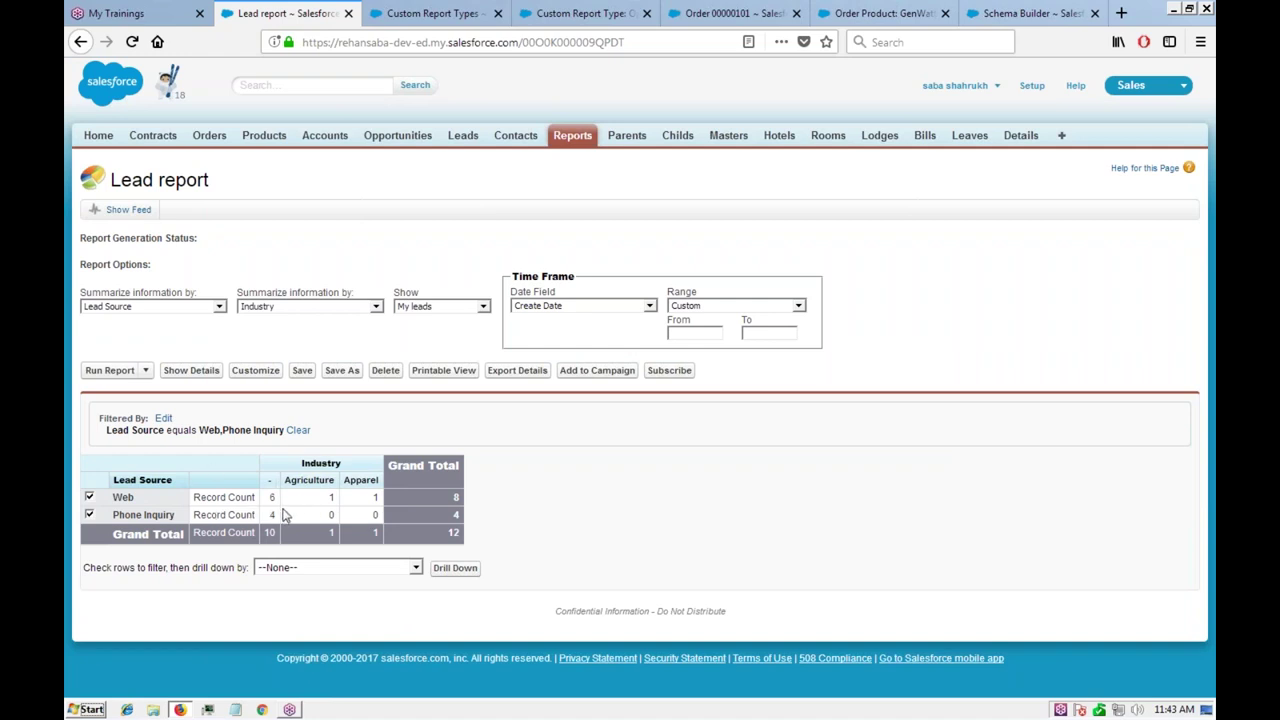
{"action": "left_click", "coordinate": [297, 432]}
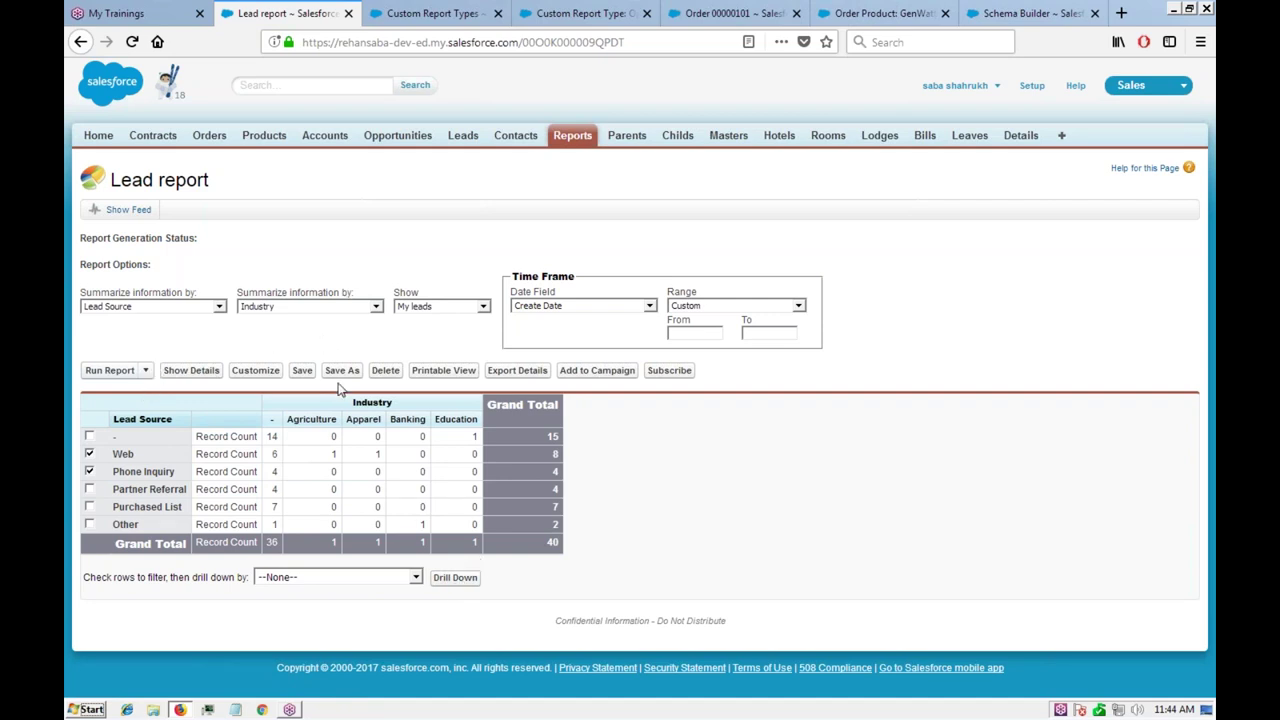
Step: Examine the choices for the time frame's date field, range and custom dates, and for the second summary grouping
{"action": "left_click", "coordinate": [593, 306]}
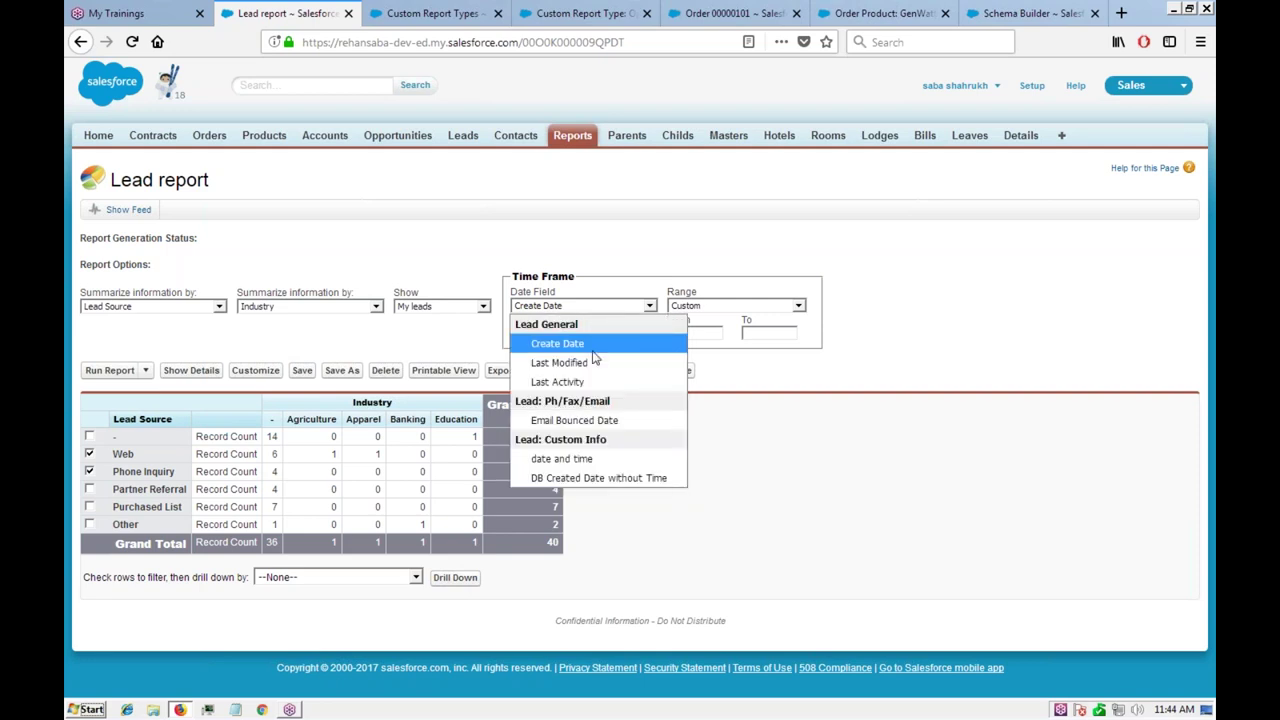
{"action": "left_click", "coordinate": [605, 308]}
{"action": "left_click", "coordinate": [702, 308]}
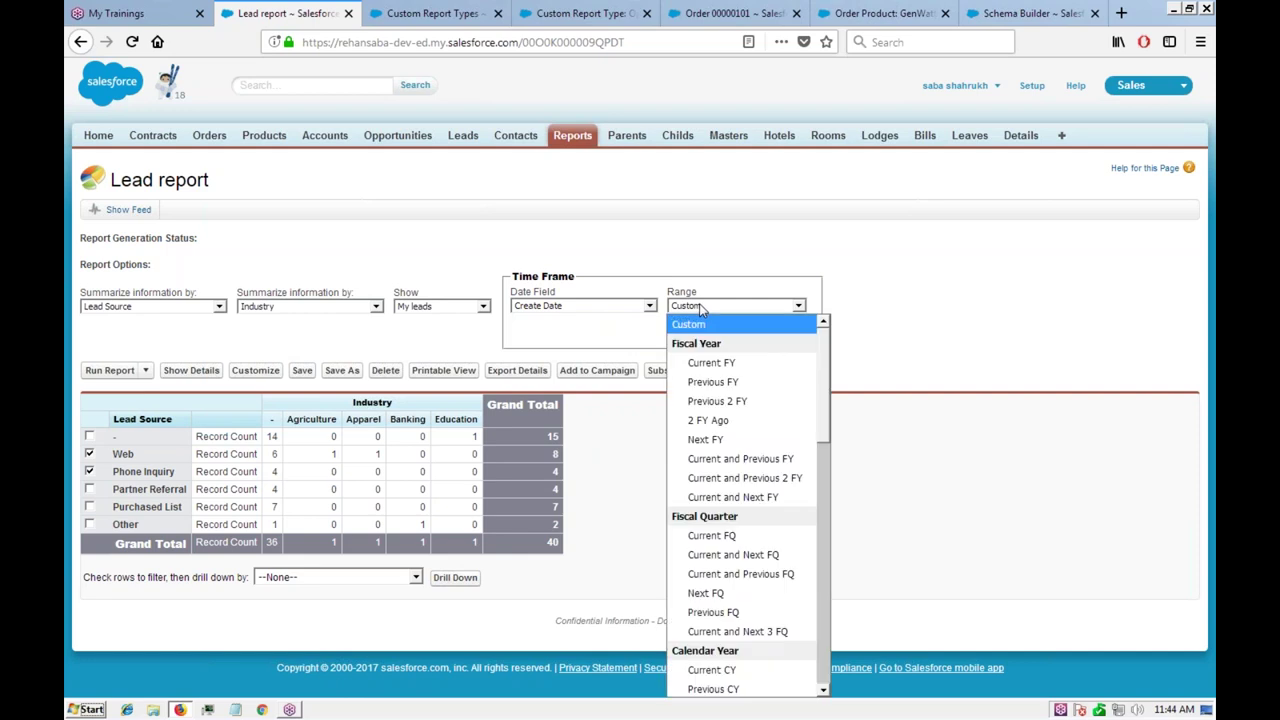
{"action": "left_click", "coordinate": [702, 307]}
{"action": "left_click", "coordinate": [702, 307]}
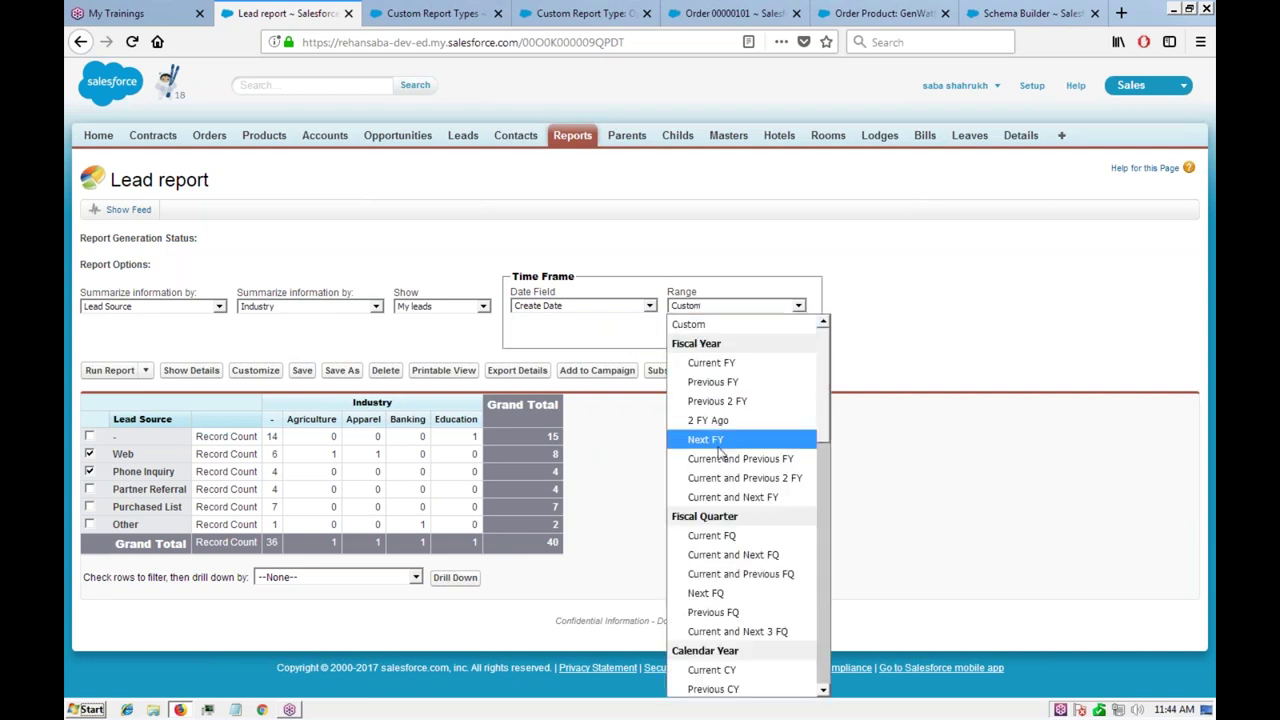
{"action": "left_click", "coordinate": [703, 309]}
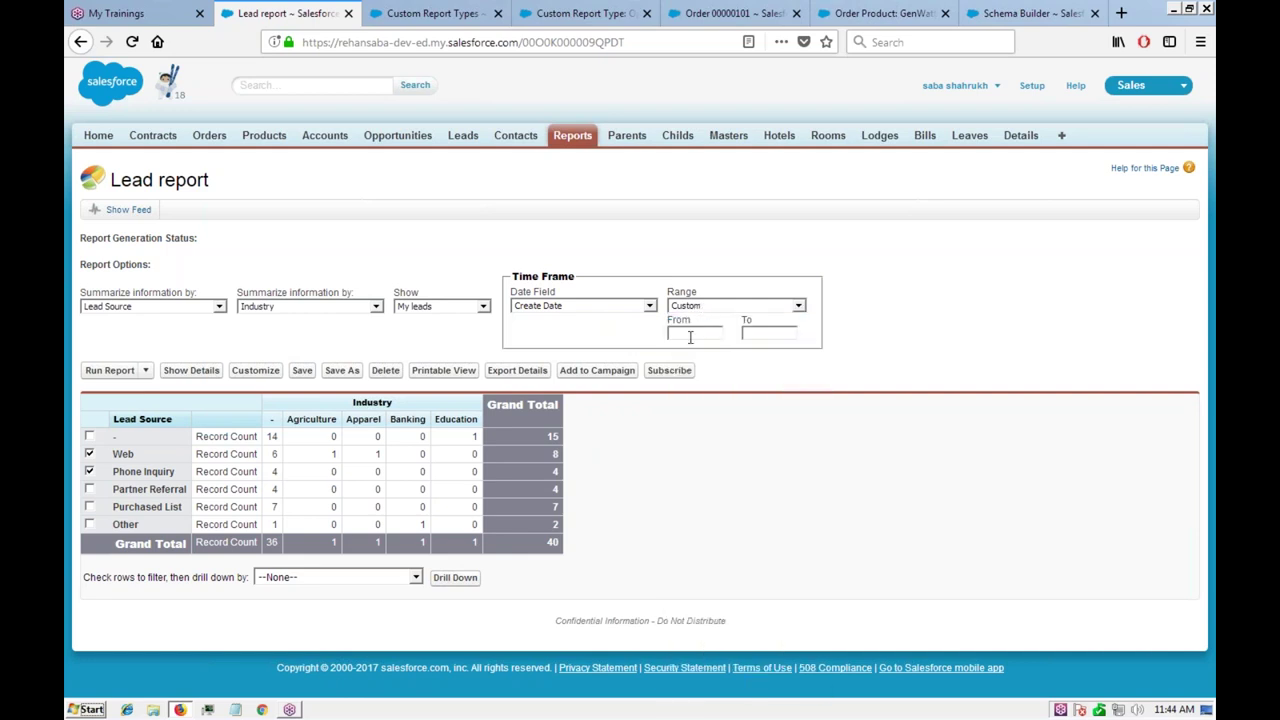
{"action": "left_click", "coordinate": [690, 338]}
{"action": "left_click", "coordinate": [764, 331]}
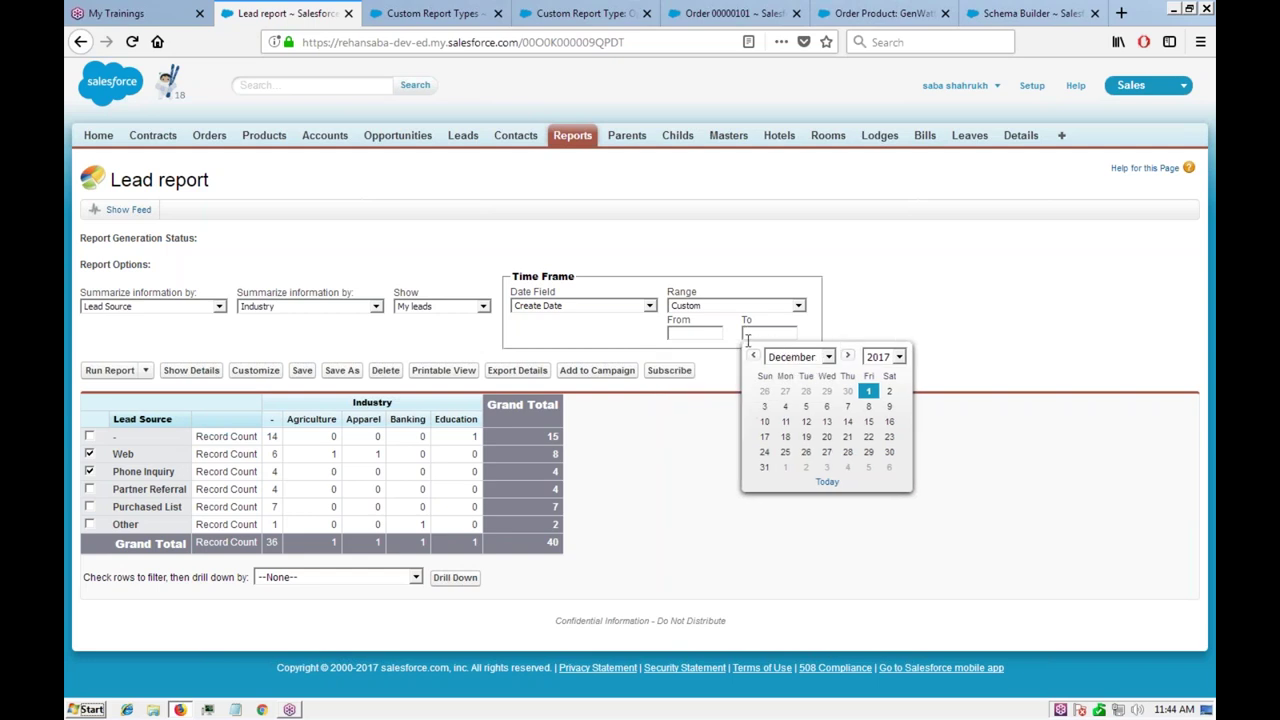
{"action": "left_click", "coordinate": [365, 337]}
{"action": "left_click", "coordinate": [335, 308]}
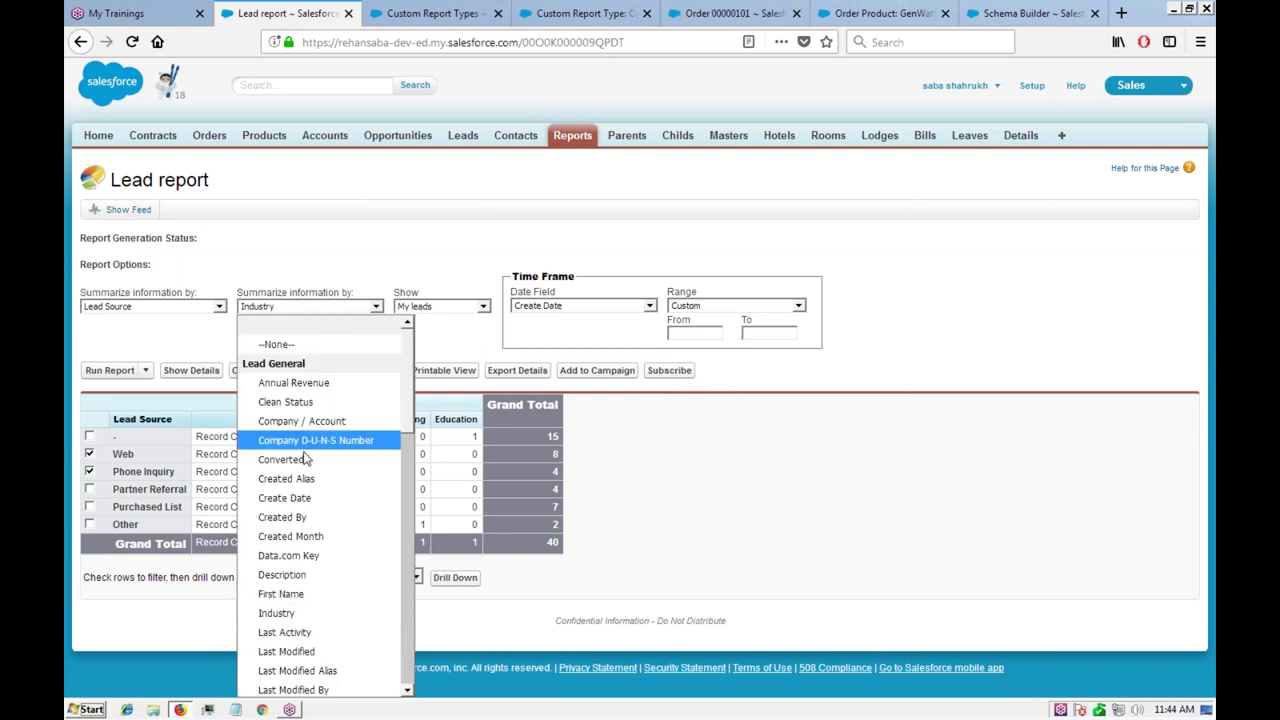
{"action": "left_click", "coordinate": [420, 245]}
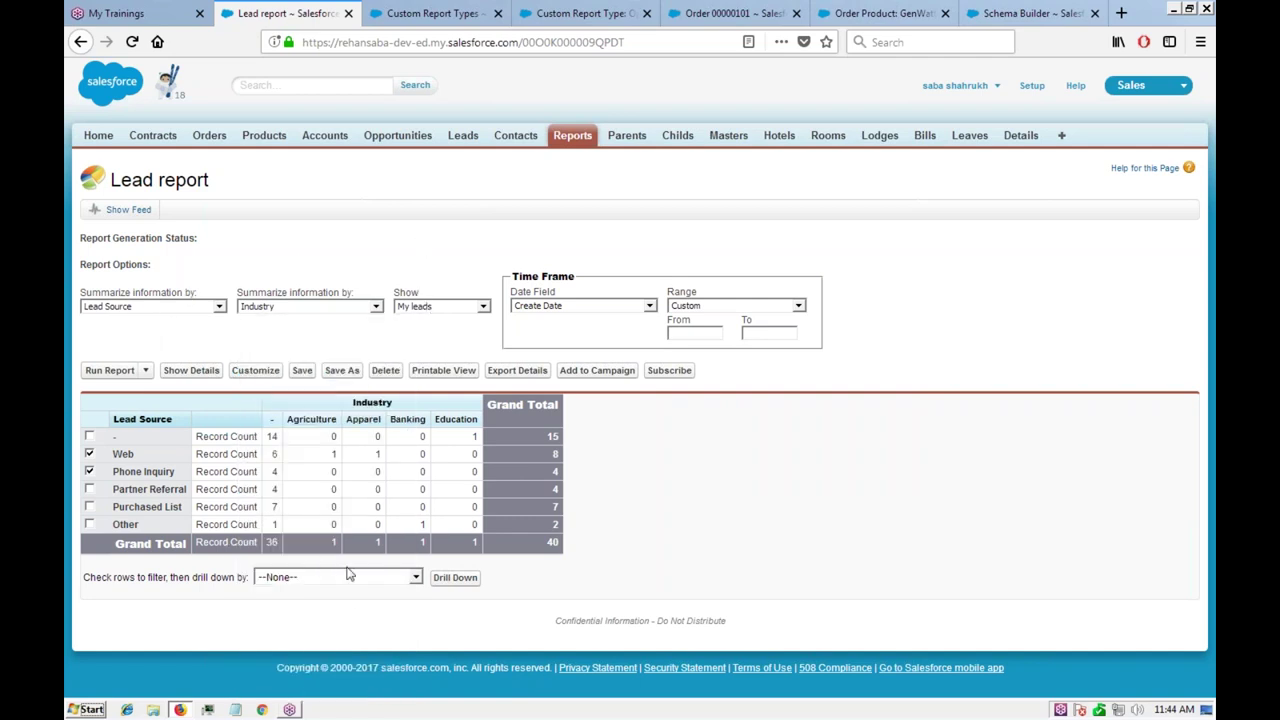
Step: Drill down into the checked Web and Phone Inquiry rows with details hidden, and clear the resulting filter
{"action": "left_click", "coordinate": [455, 578]}
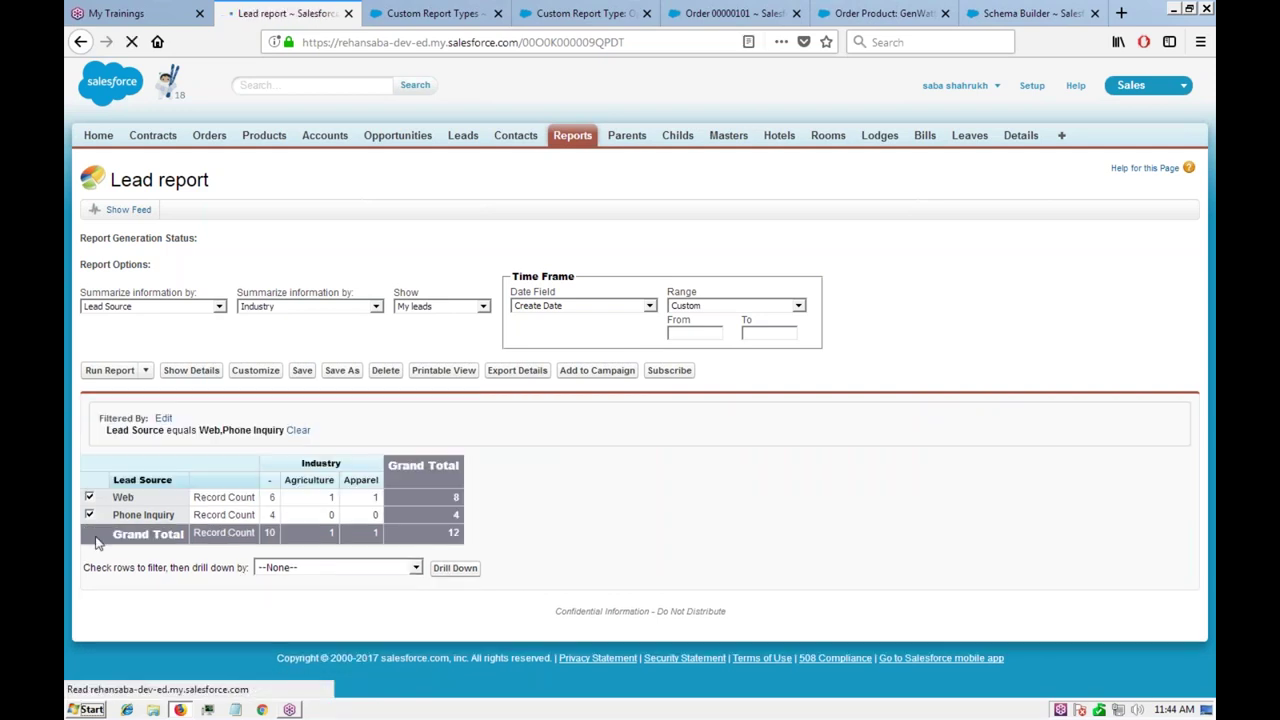
{"action": "left_click", "coordinate": [298, 430]}
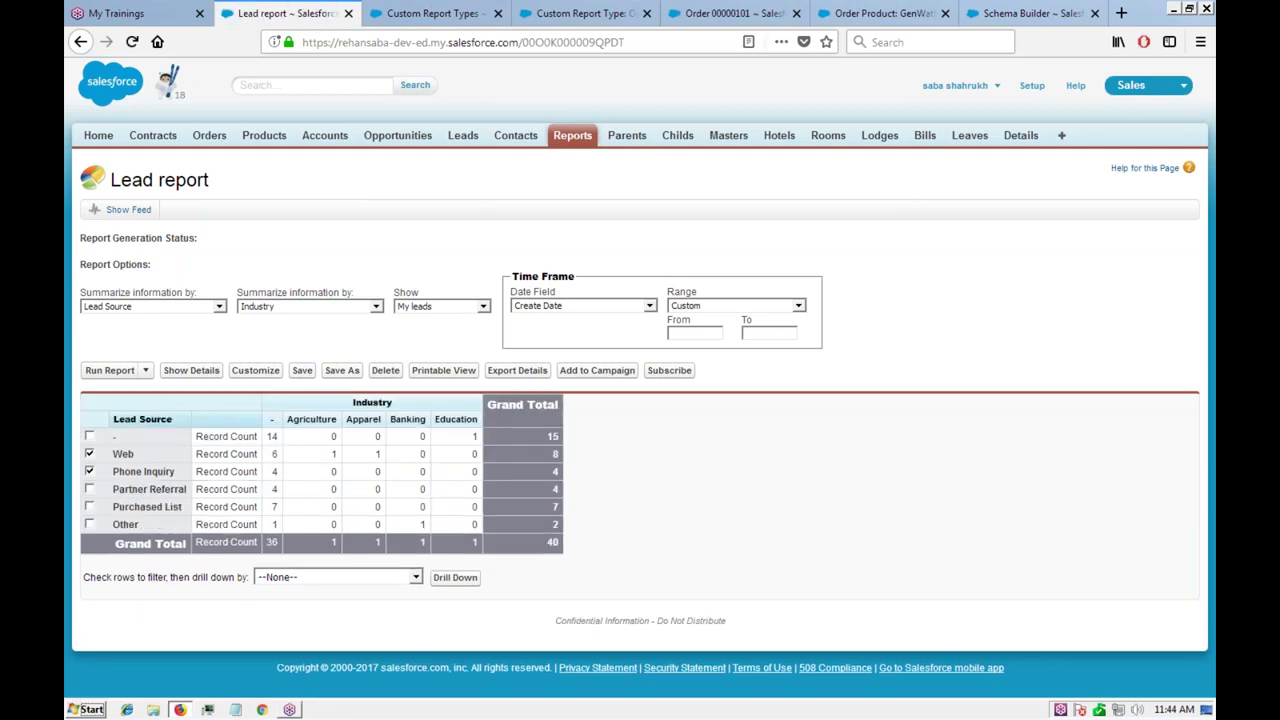
Step: Show the record details in the matrix report, and save the lead report under its existing name, returning to it
{"action": "left_click", "coordinate": [189, 376]}
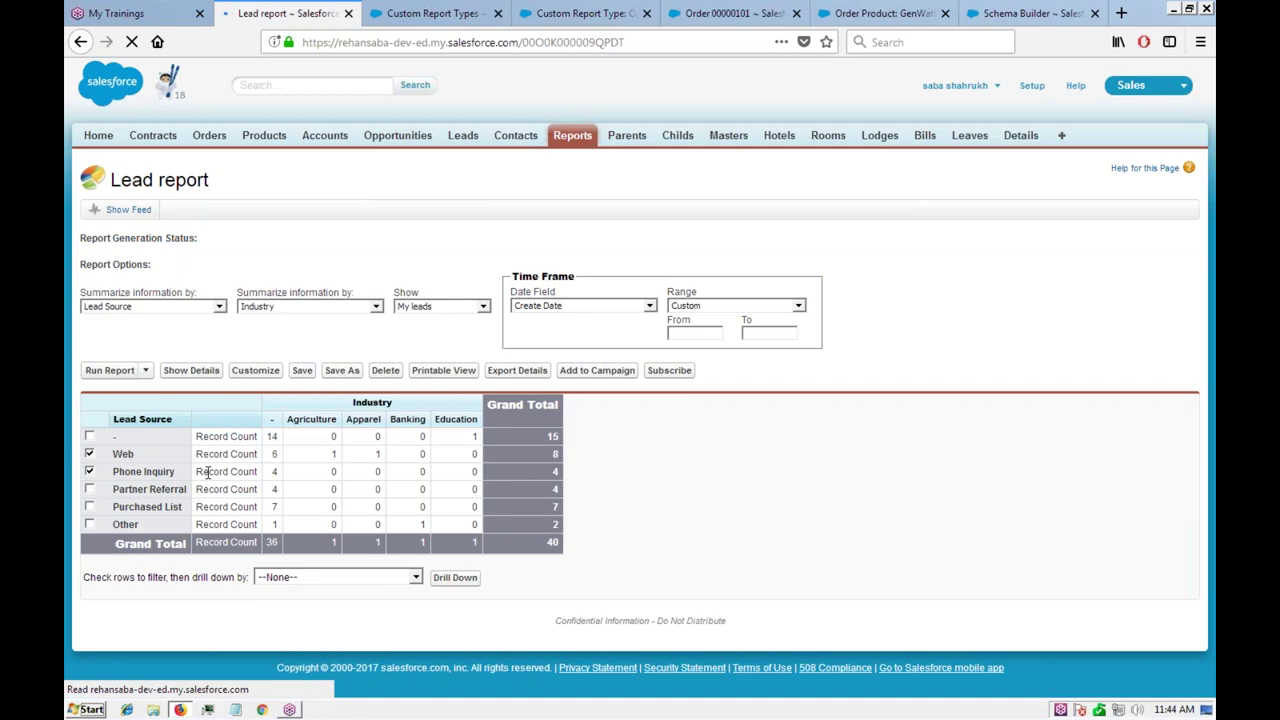
{"action": "scroll", "coordinate": [418, 498], "scroll_direction": "down", "scroll_amount": 10}
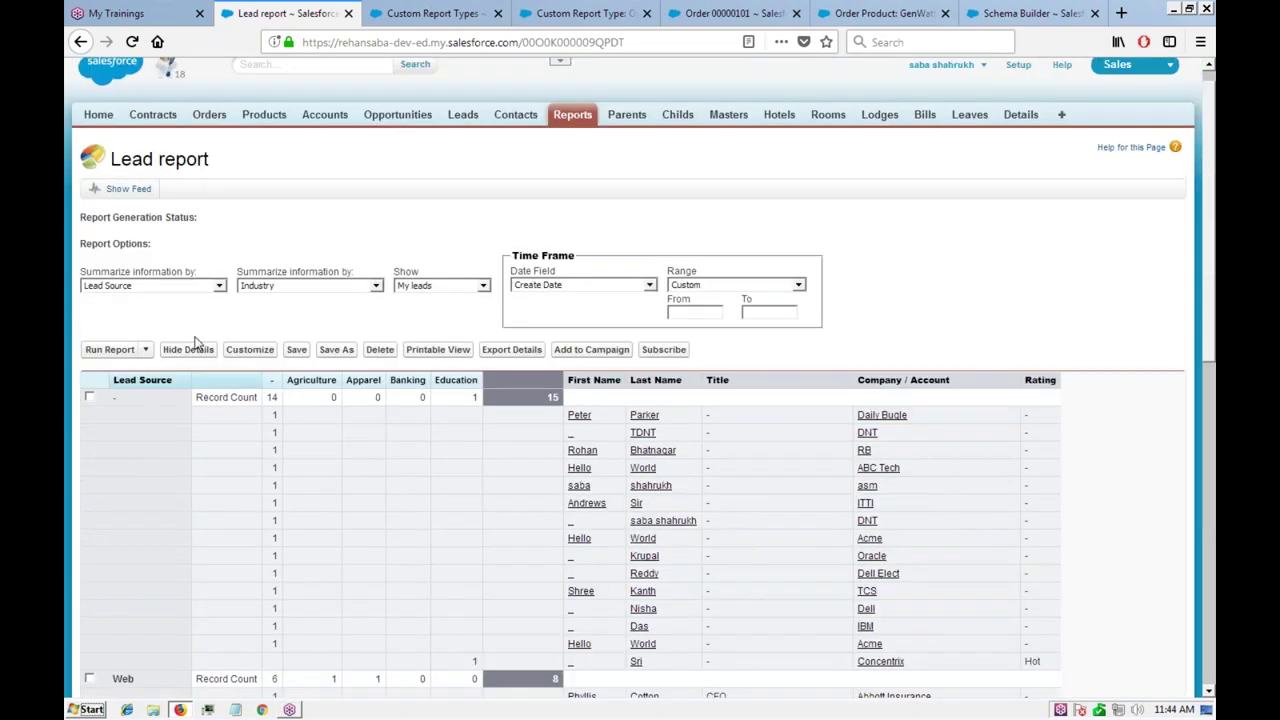
{"action": "left_click", "coordinate": [295, 372]}
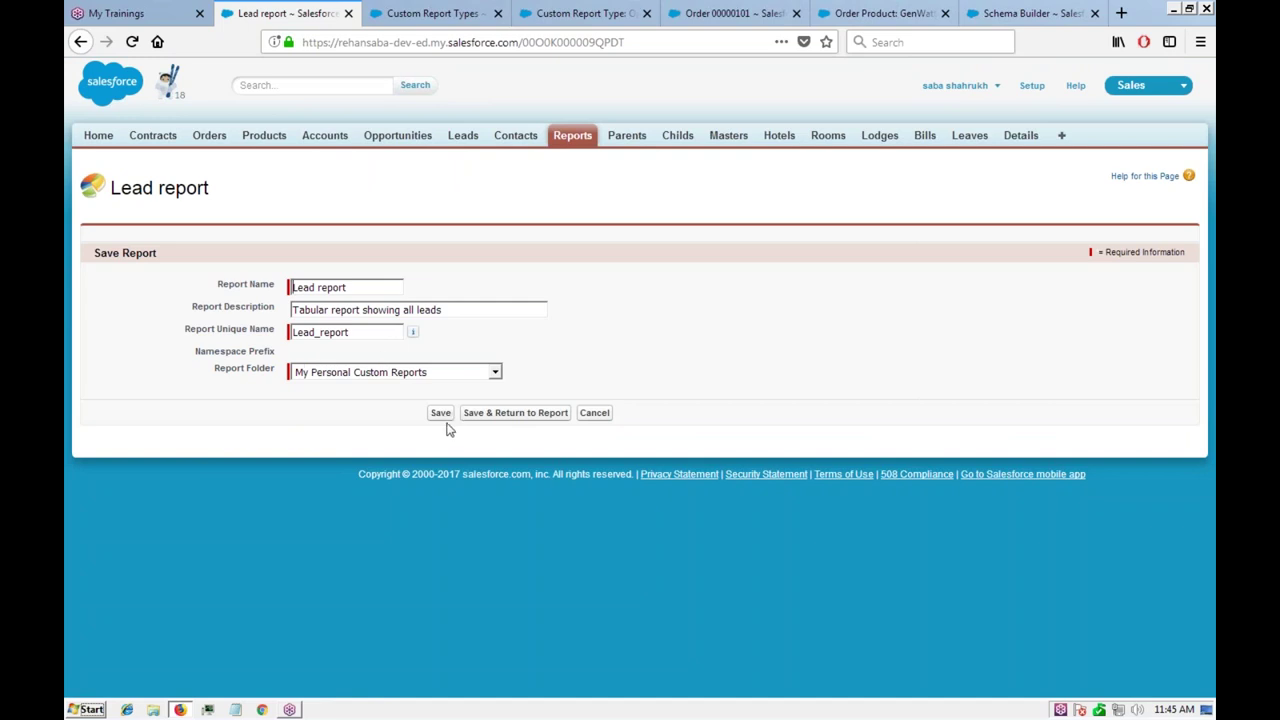
{"action": "left_click", "coordinate": [508, 418]}
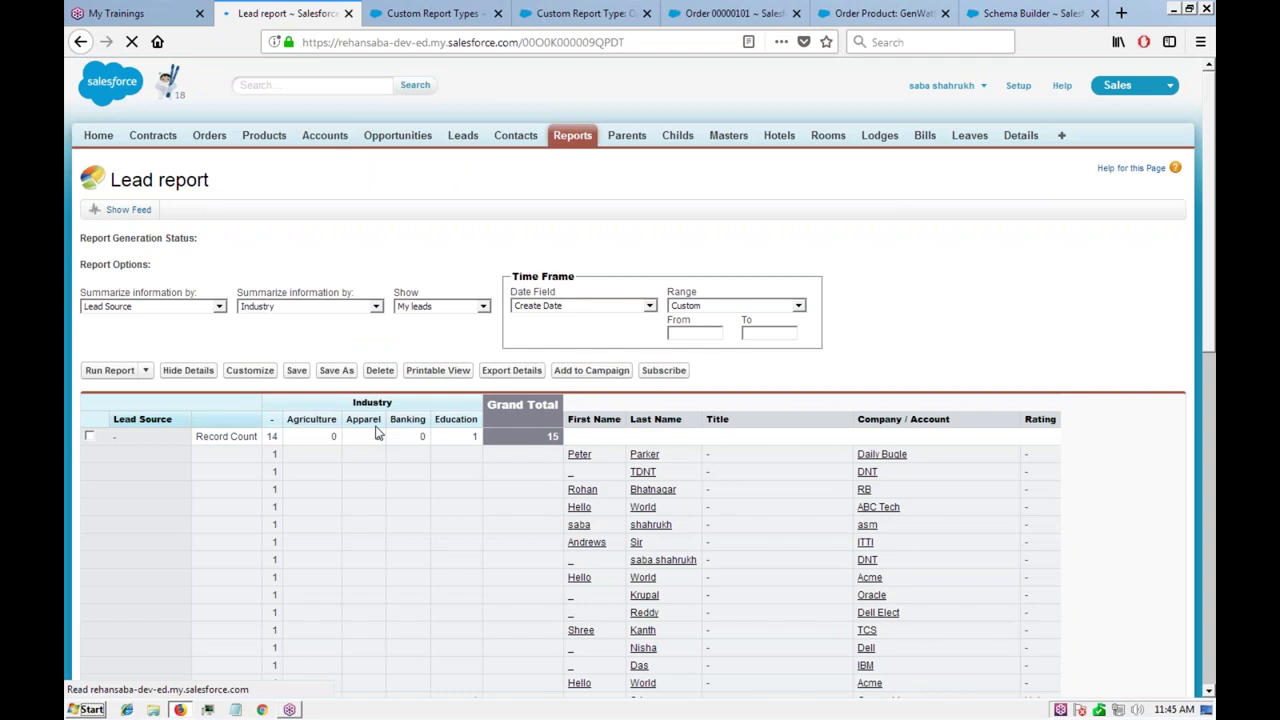
{"action": "scroll", "coordinate": [510, 304], "scroll_direction": "down", "scroll_amount": 3}
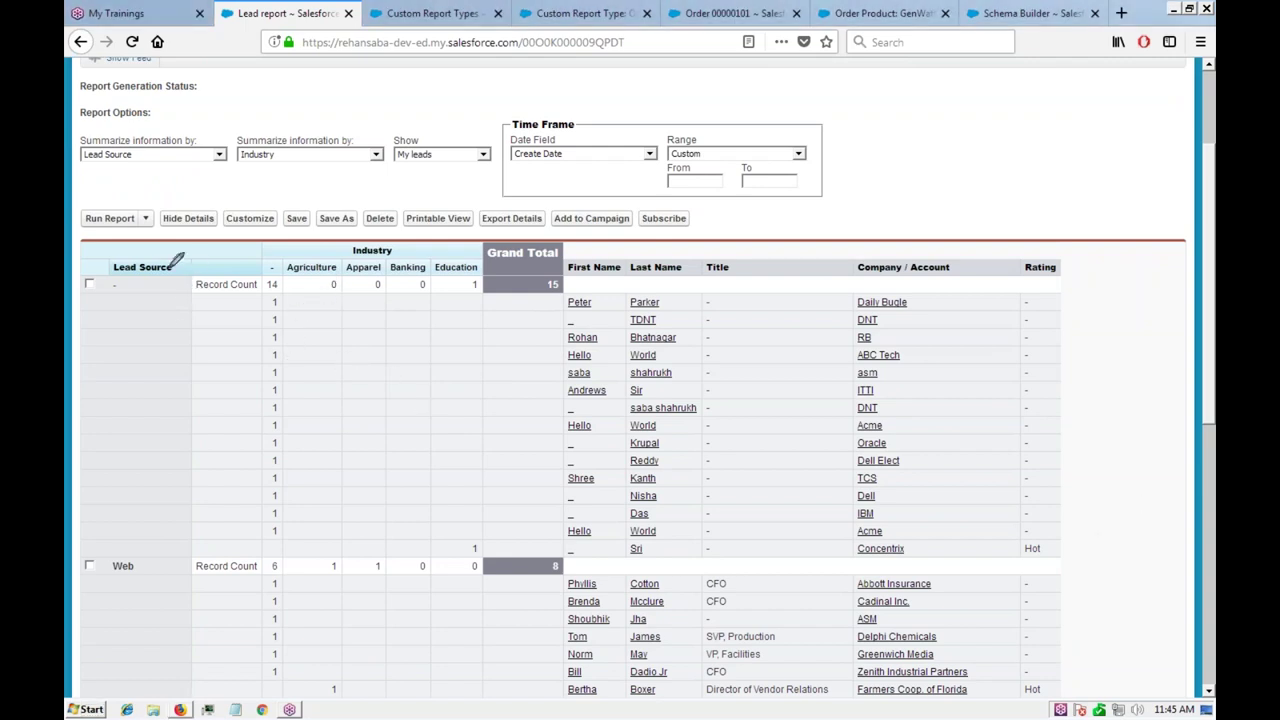
{"action": "left_click_drag", "start_coordinate": [97, 242], "coordinate": [112, 268]}
{"action": "left_click_drag", "start_coordinate": [625, 267], "coordinate": [665, 267]}
{"action": "mouse_move", "coordinate": [112, 268]}
{"action": "left_mouse_down"}
{"action": "mouse_move", "coordinate": [620, 268]}
{"action": "mouse_move", "coordinate": [690, 203]}
{"action": "mouse_move", "coordinate": [282, 323]}
{"action": "mouse_move", "coordinate": [104, 289]}
{"action": "mouse_move", "coordinate": [120, 608]}
{"action": "mouse_move", "coordinate": [186, 284]}
{"action": "mouse_move", "coordinate": [187, 505]}
{"action": "mouse_move", "coordinate": [115, 608]}
{"action": "left_mouse_up"}
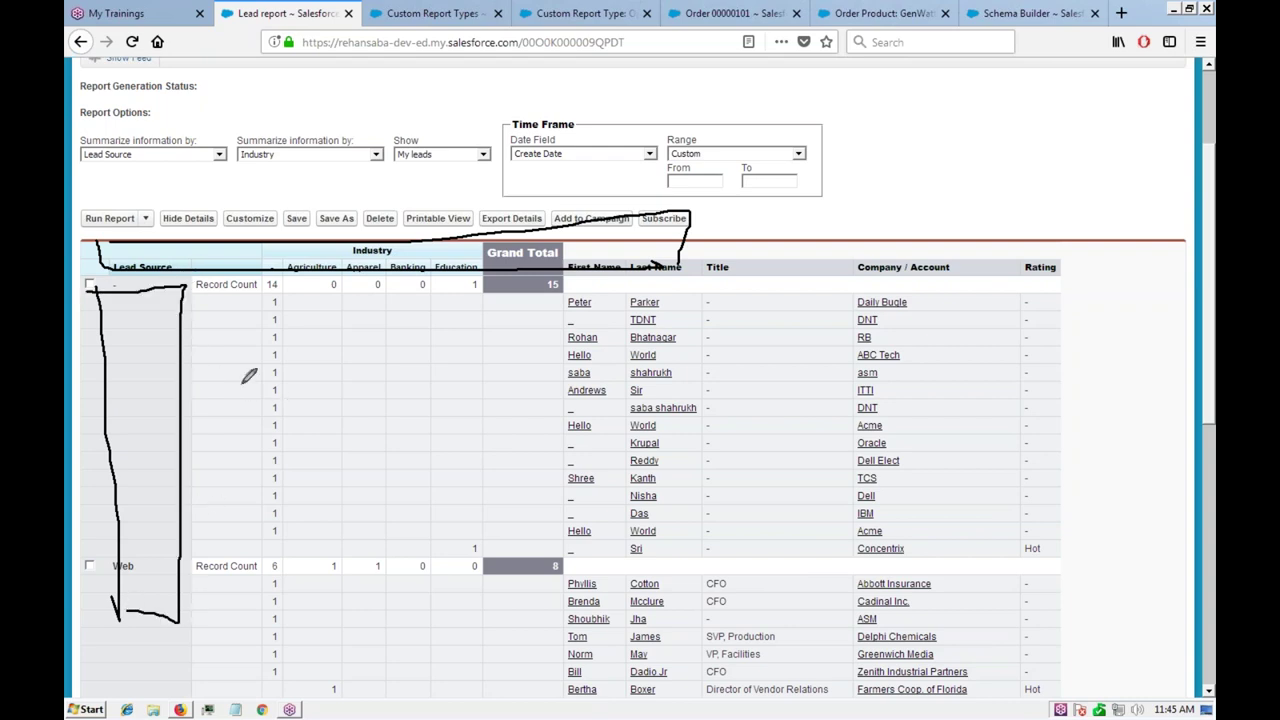
{"action": "left_click_drag", "start_coordinate": [228, 497], "coordinate": [452, 497]}
{"action": "left_click_drag", "start_coordinate": [222, 600], "coordinate": [449, 600]}
{"action": "left_click_drag", "start_coordinate": [331, 276], "coordinate": [342, 598]}
{"action": "left_click_drag", "start_coordinate": [396, 318], "coordinate": [465, 540]}
{"action": "left_click_drag", "start_coordinate": [512, 298], "coordinate": [533, 600]}
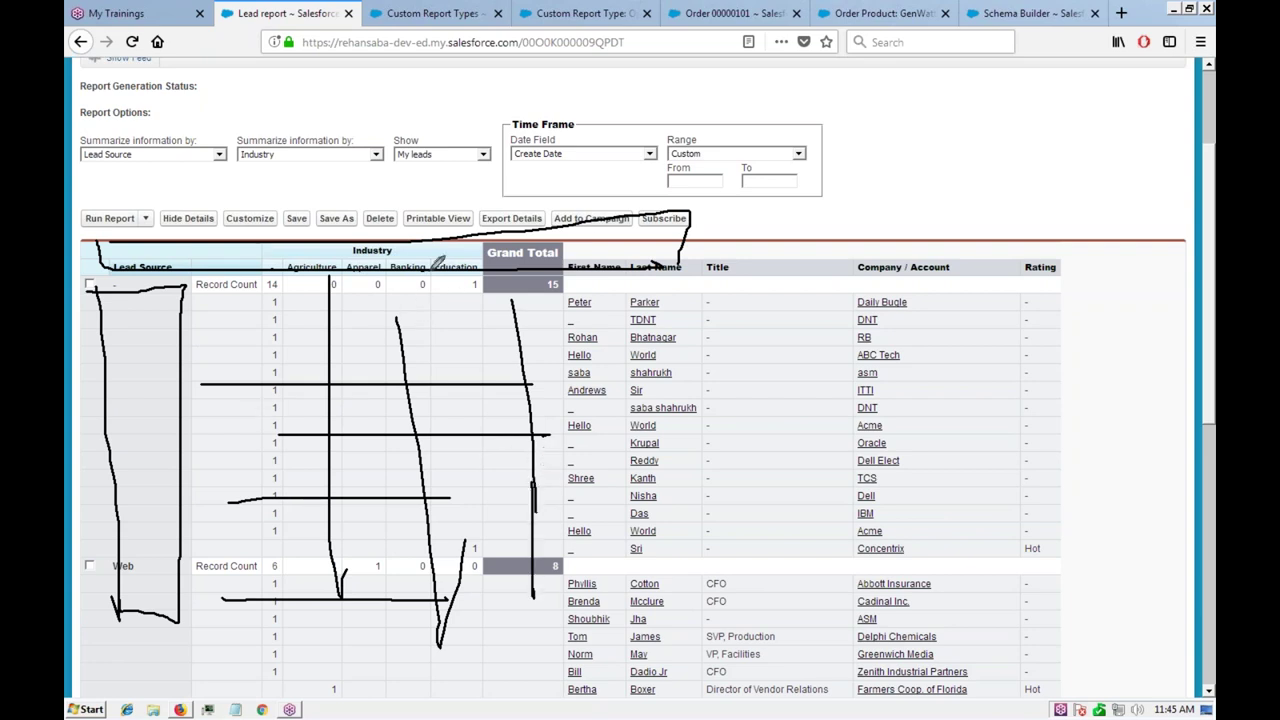
{"action": "left_click_drag", "start_coordinate": [752, 222], "coordinate": [815, 610]}
{"action": "mouse_move", "coordinate": [746, 232]}
{"action": "left_mouse_down"}
{"action": "mouse_move", "coordinate": [1108, 238]}
{"action": "mouse_move", "coordinate": [1165, 530]}
{"action": "mouse_move", "coordinate": [952, 602]}
{"action": "mouse_move", "coordinate": [790, 608]}
{"action": "left_mouse_up"}
{"action": "left_click_drag", "start_coordinate": [774, 350], "coordinate": [1124, 331]}
{"action": "left_click_drag", "start_coordinate": [780, 376], "coordinate": [1104, 366]}
{"action": "left_click_drag", "start_coordinate": [806, 472], "coordinate": [1140, 418]}
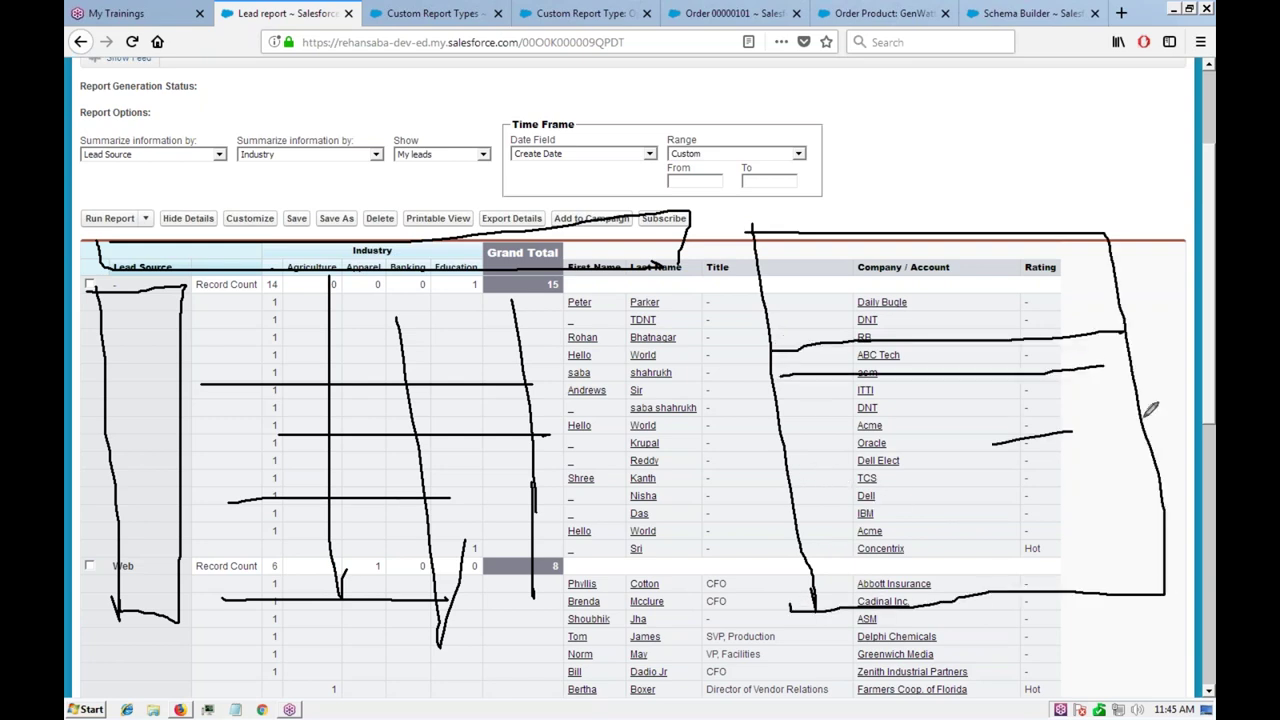
{"action": "left_click_drag", "start_coordinate": [800, 494], "coordinate": [1138, 453]}
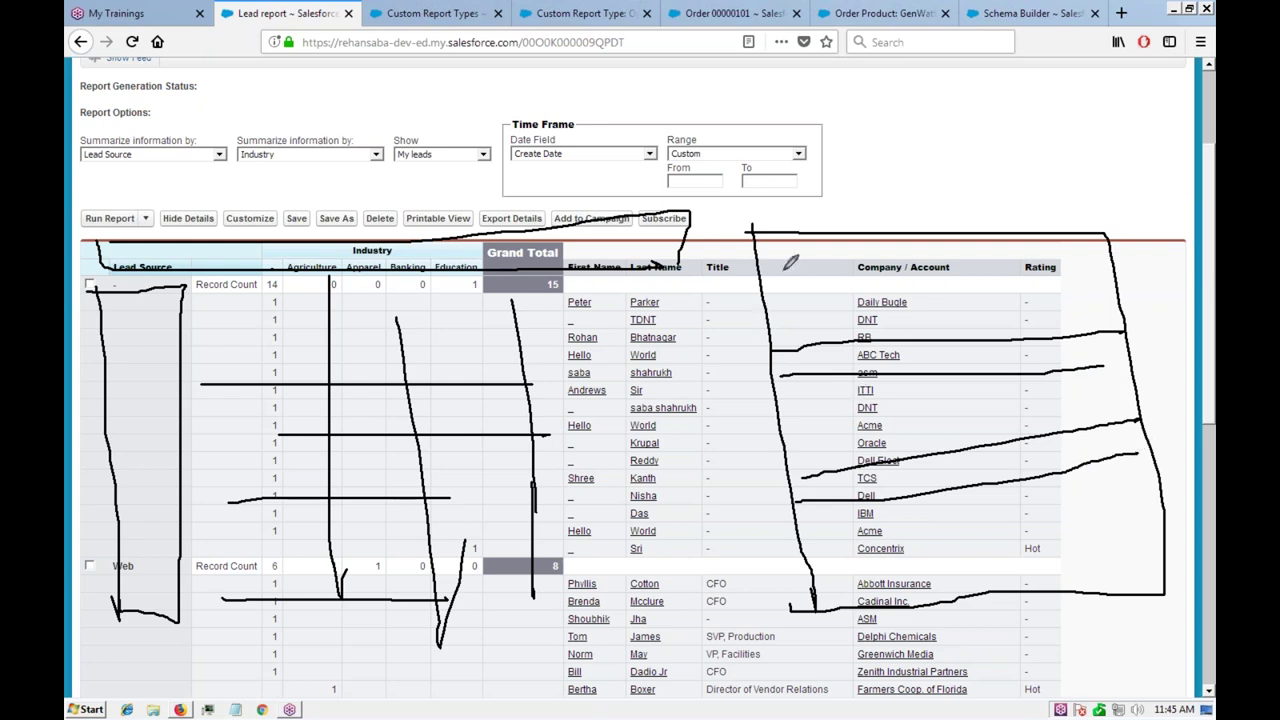
{"action": "left_click", "coordinate": [788, 362]}
{"action": "left_click_drag", "start_coordinate": [794, 256], "coordinate": [932, 296]}
{"action": "left_click_drag", "start_coordinate": [838, 292], "coordinate": [938, 286]}
{"action": "left_click_drag", "start_coordinate": [900, 380], "coordinate": [960, 406]}
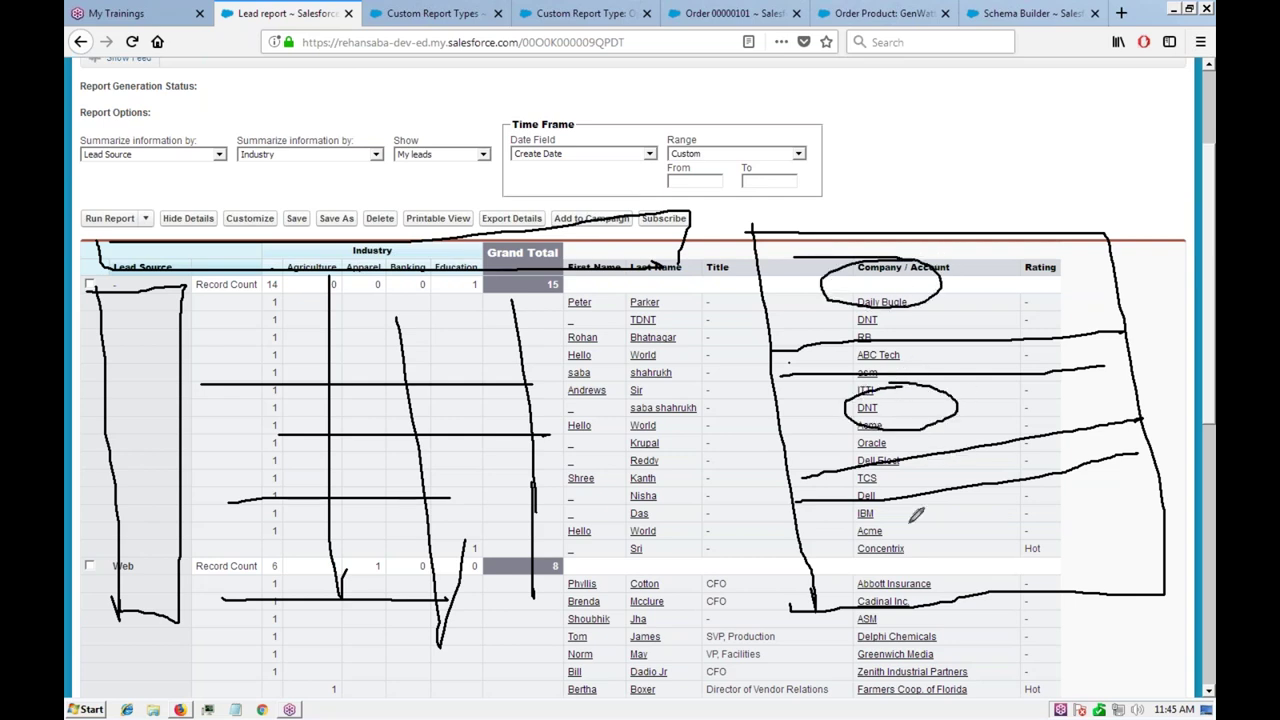
{"action": "mouse_move", "coordinate": [930, 510]}
{"action": "left_mouse_down"}
{"action": "mouse_move", "coordinate": [852, 562]}
{"action": "mouse_move", "coordinate": [962, 560]}
{"action": "left_mouse_up"}
{"action": "mouse_move", "coordinate": [968, 527]}
{"action": "left_mouse_down"}
{"action": "mouse_move", "coordinate": [945, 508]}
{"action": "mouse_move", "coordinate": [962, 560]}
{"action": "left_mouse_up"}
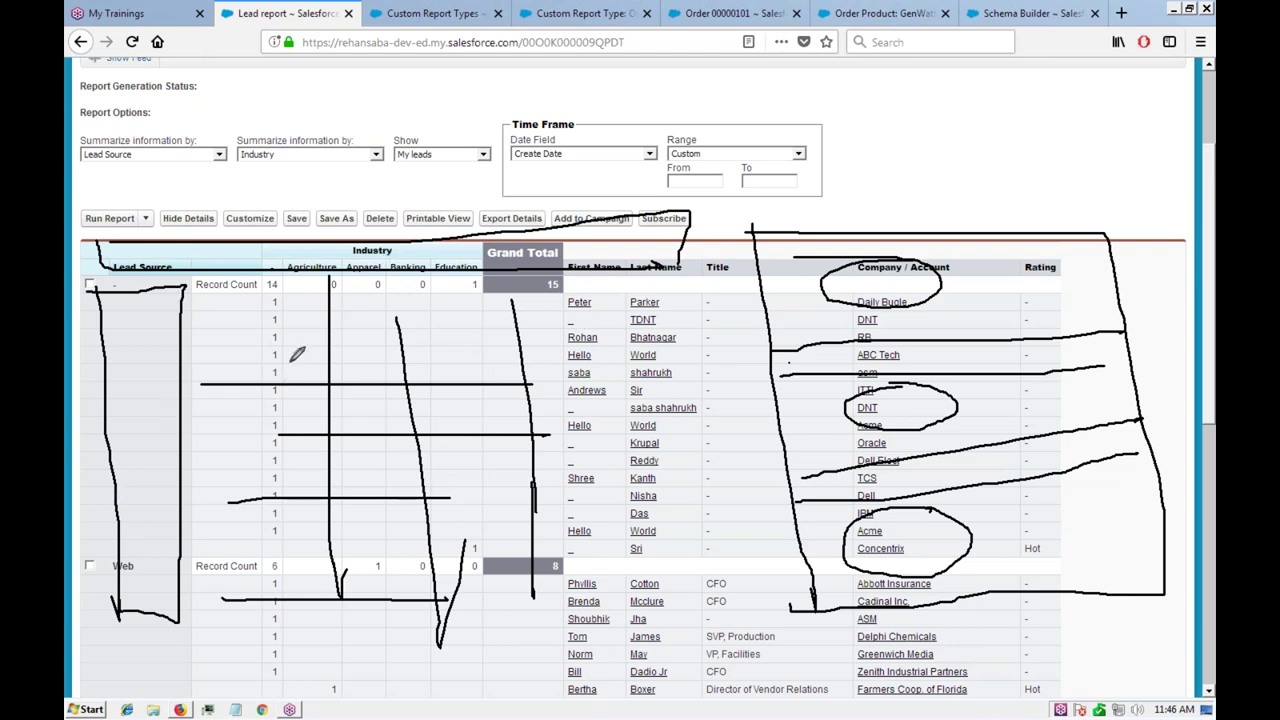
{"action": "left_click_drag", "start_coordinate": [344, 262], "coordinate": [346, 555]}
{"action": "left_click_drag", "start_coordinate": [290, 440], "coordinate": [410, 480]}
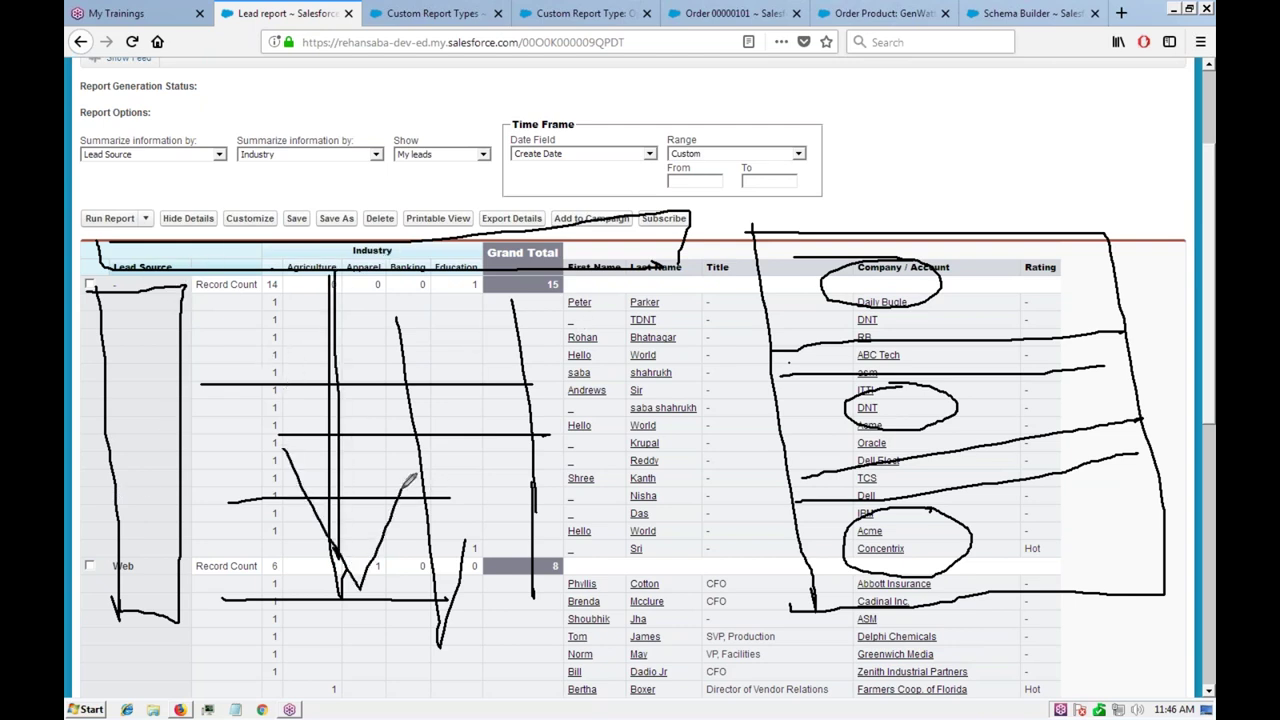
{"action": "mouse_move", "coordinate": [192, 378]}
{"action": "left_mouse_down"}
{"action": "mouse_move", "coordinate": [636, 384]}
{"action": "mouse_move", "coordinate": [601, 419]}
{"action": "left_mouse_up"}
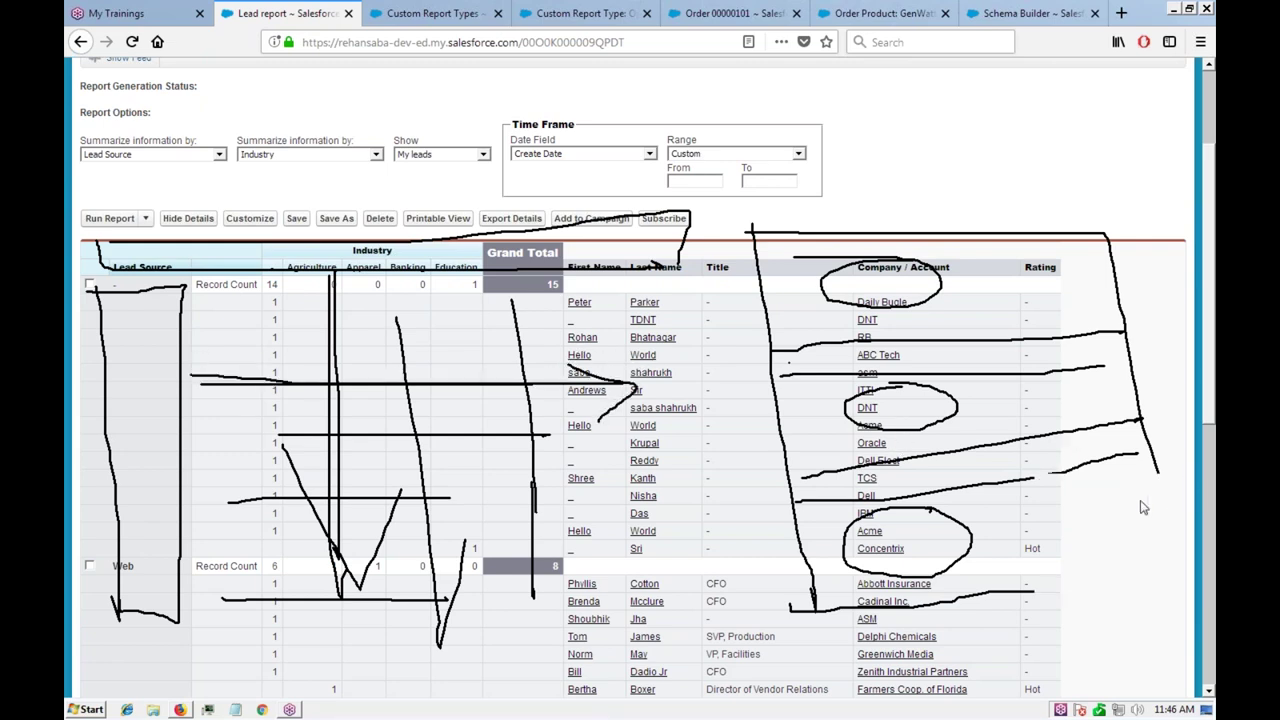
{"action": "key", "text": "Escape"}
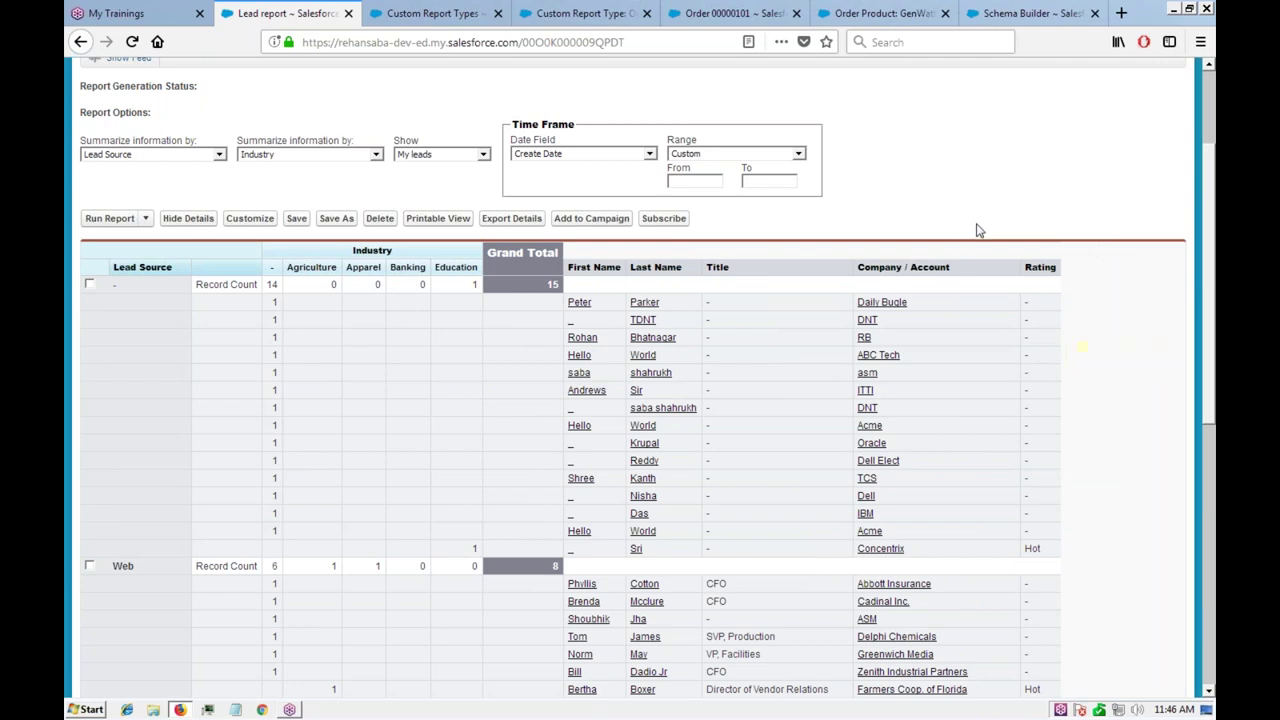
Step: Open the lead report in the report builder, review its matrix preview and fields, and save and close it
{"action": "scroll", "coordinate": [866, 226], "scroll_direction": "up", "scroll_amount": 3}
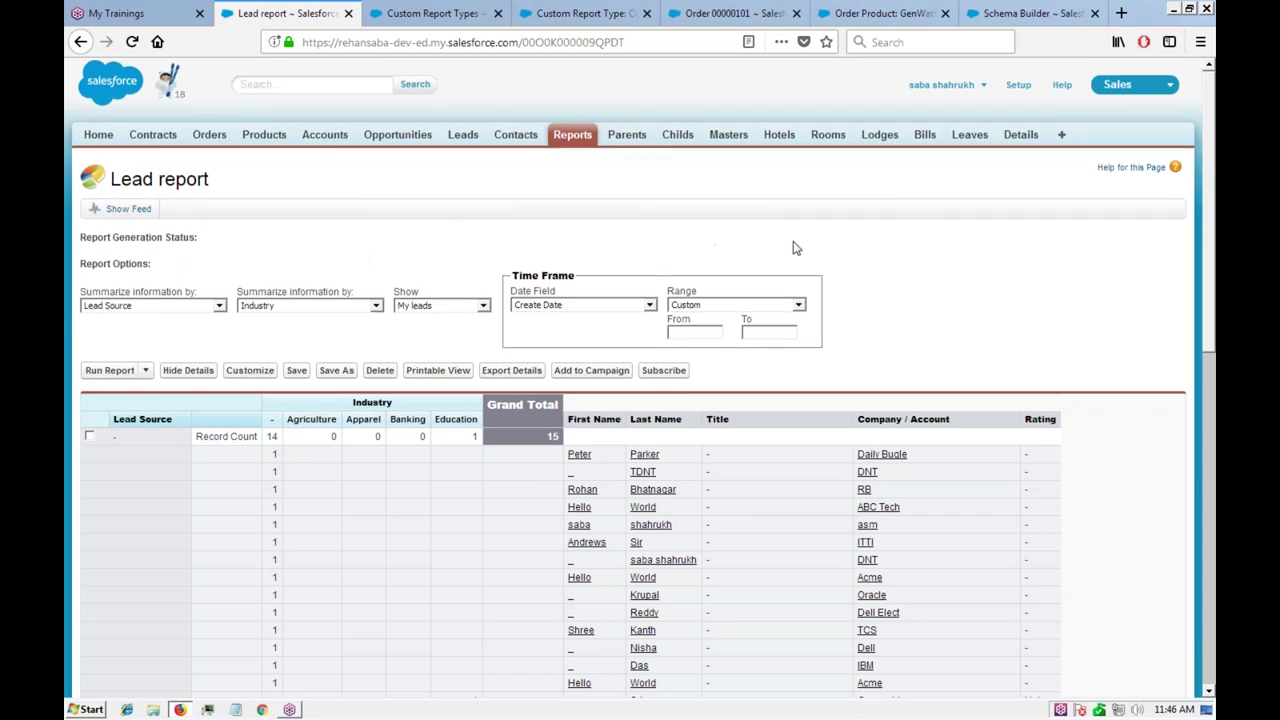
{"action": "scroll", "coordinate": [896, 343], "scroll_direction": "down", "scroll_amount": 3}
{"action": "scroll", "coordinate": [896, 343], "scroll_direction": "down", "scroll_amount": 3}
{"action": "scroll", "coordinate": [896, 343], "scroll_direction": "up", "scroll_amount": 6}
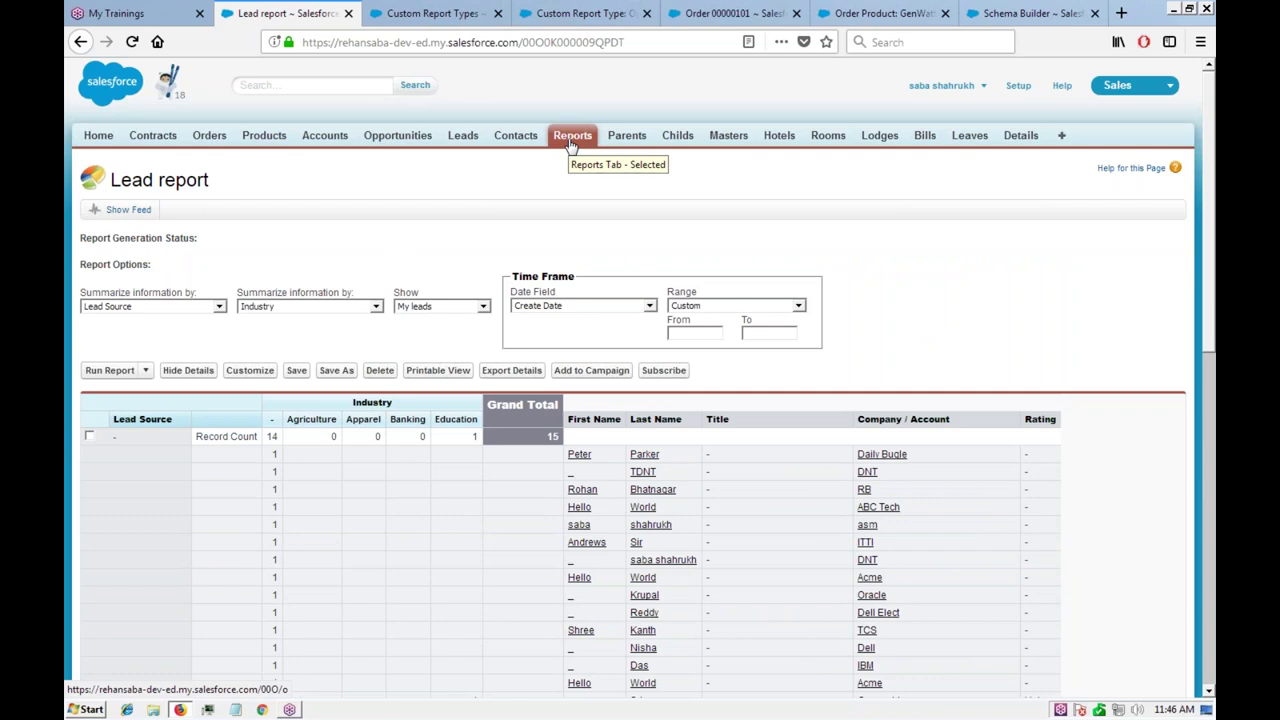
{"action": "left_click", "coordinate": [253, 377]}
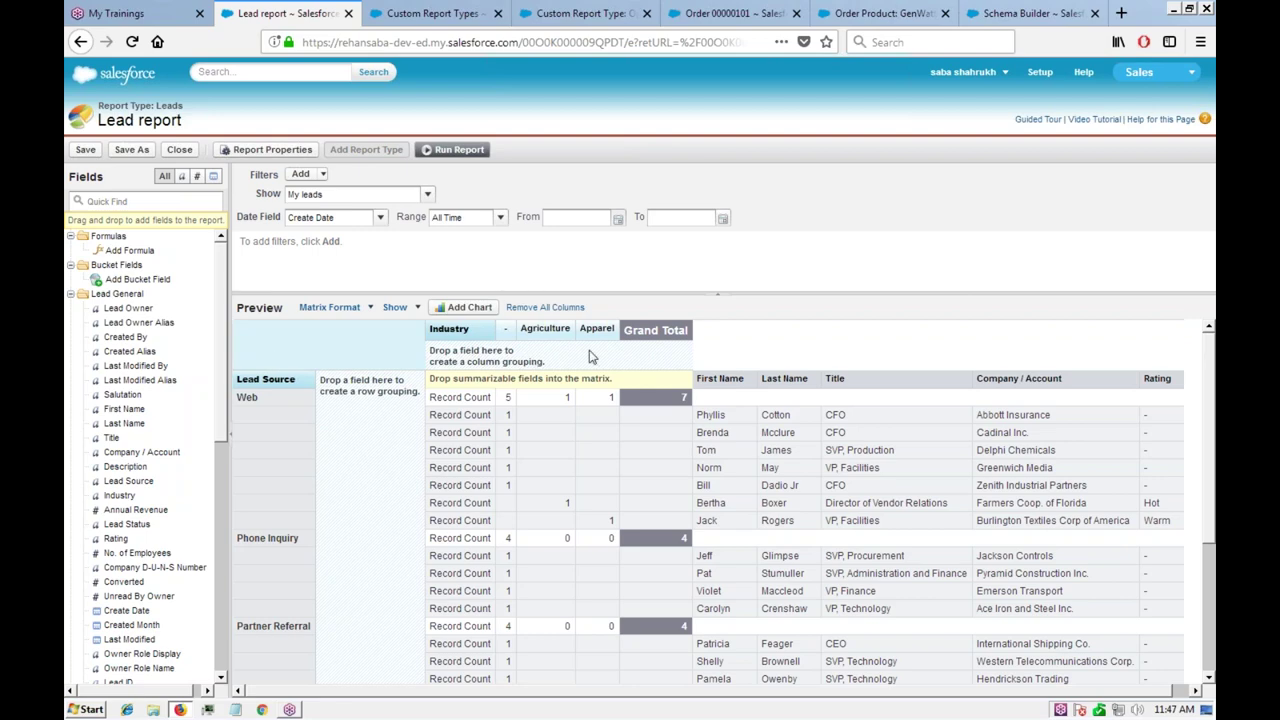
{"action": "scroll", "coordinate": [657, 372], "scroll_direction": "down", "scroll_amount": 5}
{"action": "scroll", "coordinate": [288, 348], "scroll_direction": "up", "scroll_amount": 5}
{"action": "left_click", "coordinate": [138, 268]}
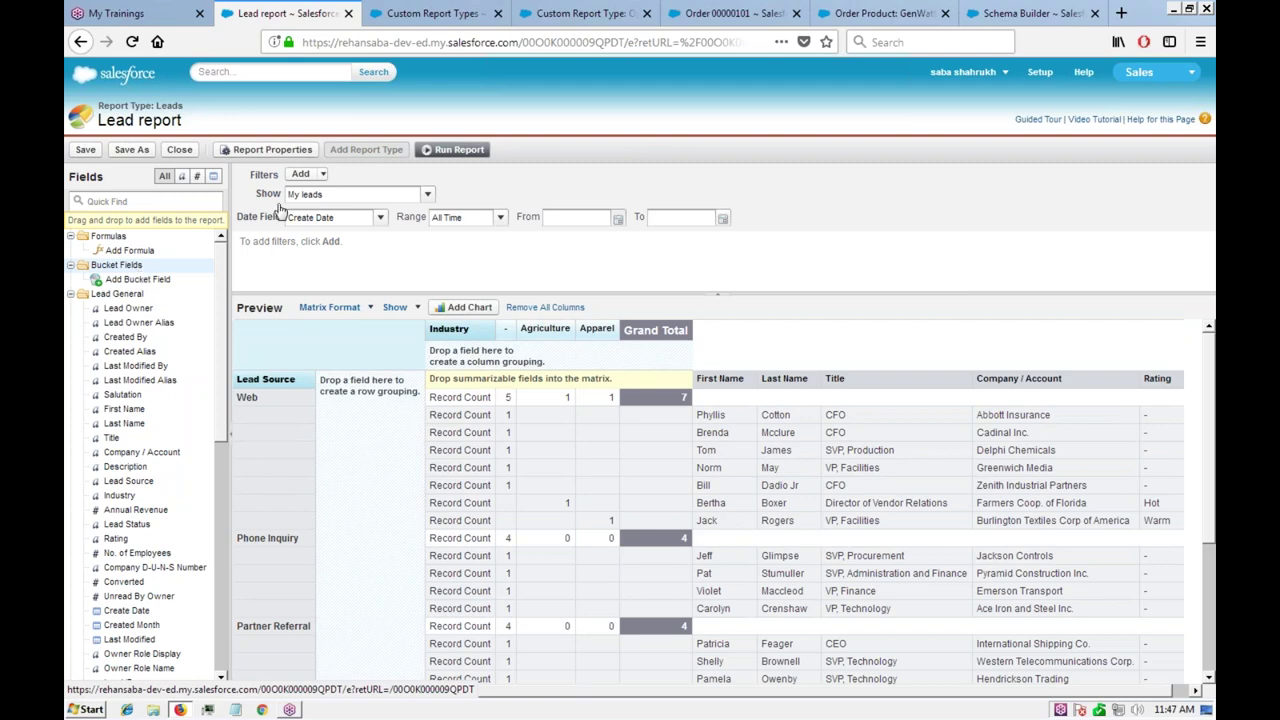
{"action": "left_click", "coordinate": [185, 152]}
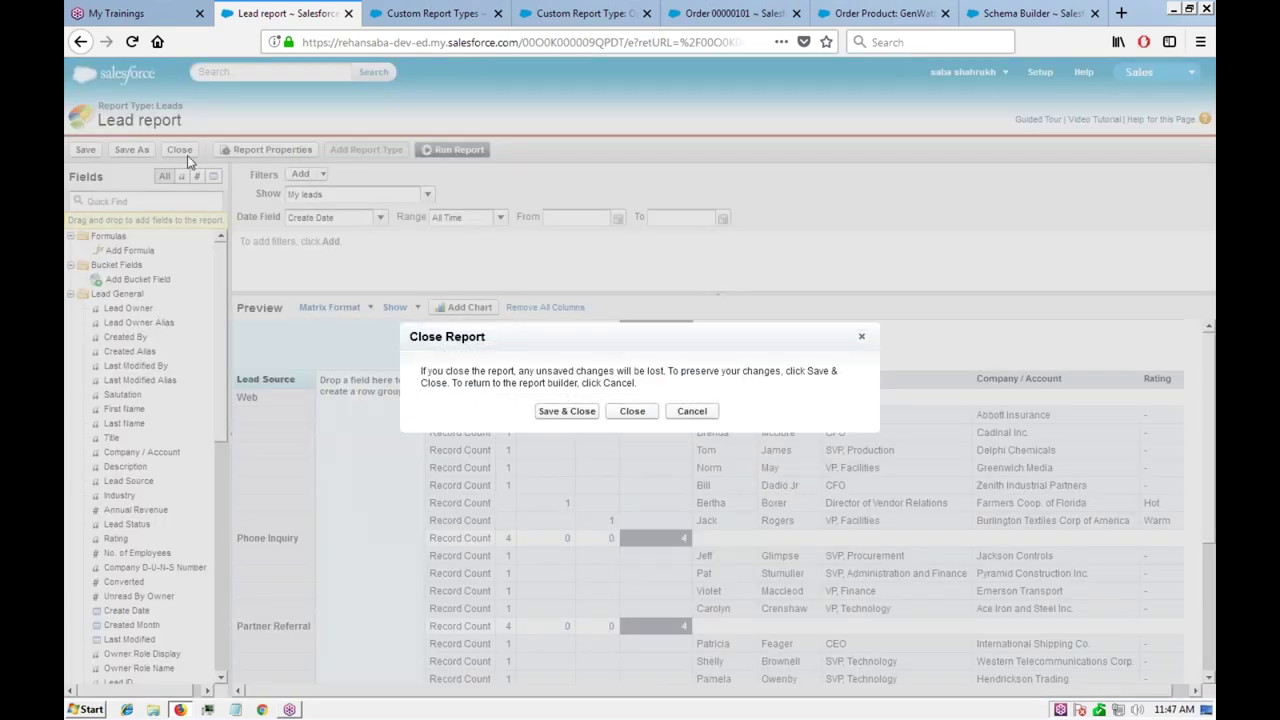
{"action": "left_click", "coordinate": [563, 412]}
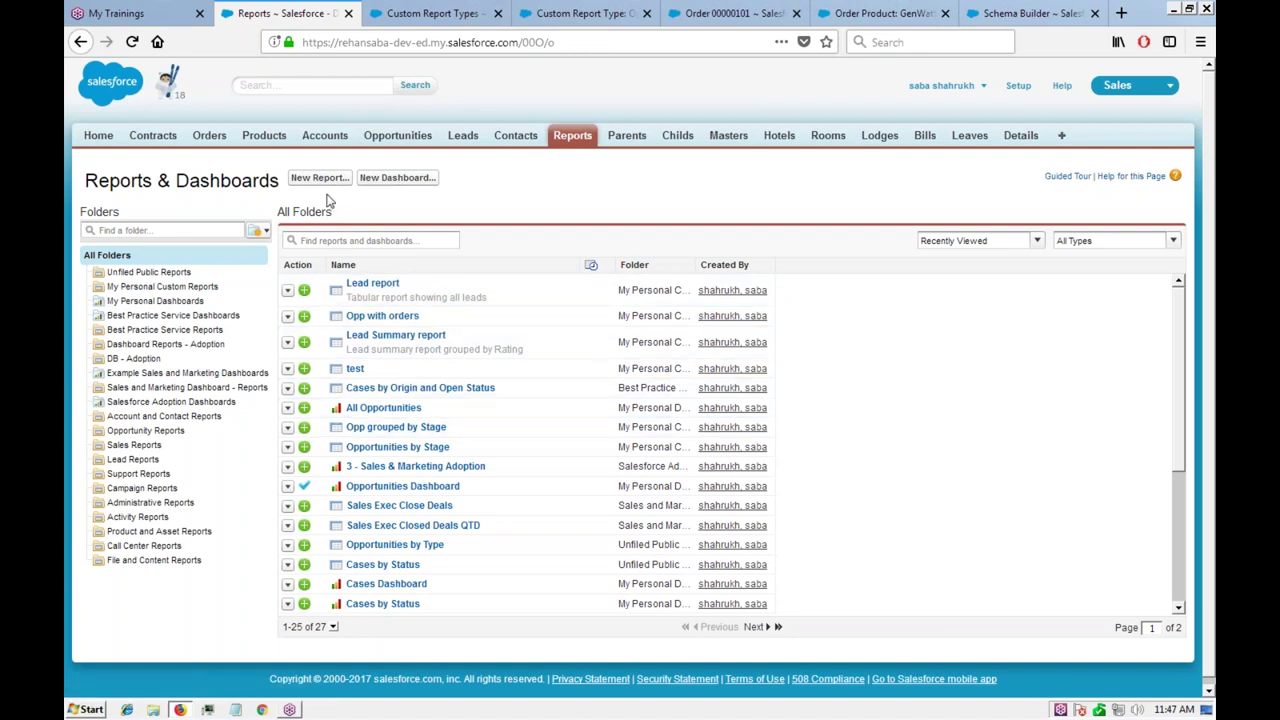
Step: View the All Opportunities dashboard and return to the reports and dashboards list
{"action": "left_click", "coordinate": [384, 410]}
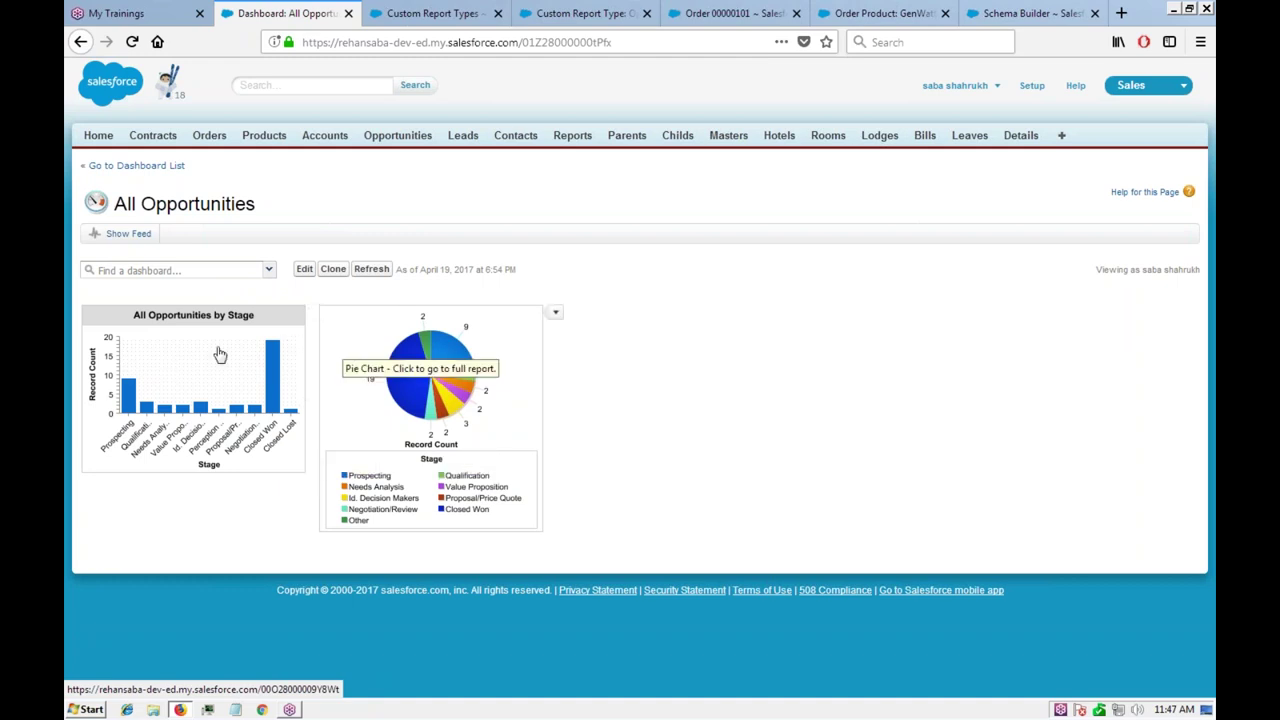
{"action": "left_click", "coordinate": [574, 138]}
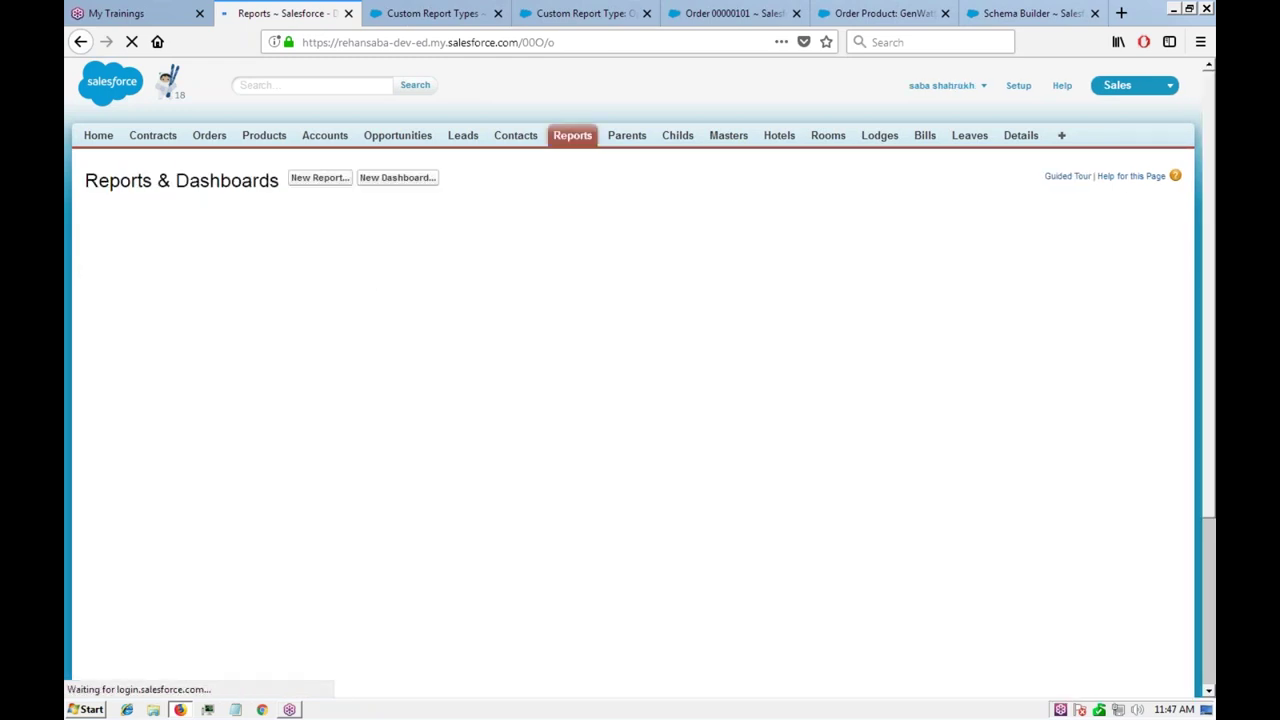
Step: Create a new report using the Opportunities report type from the Opportunities category
{"action": "left_click", "coordinate": [320, 181]}
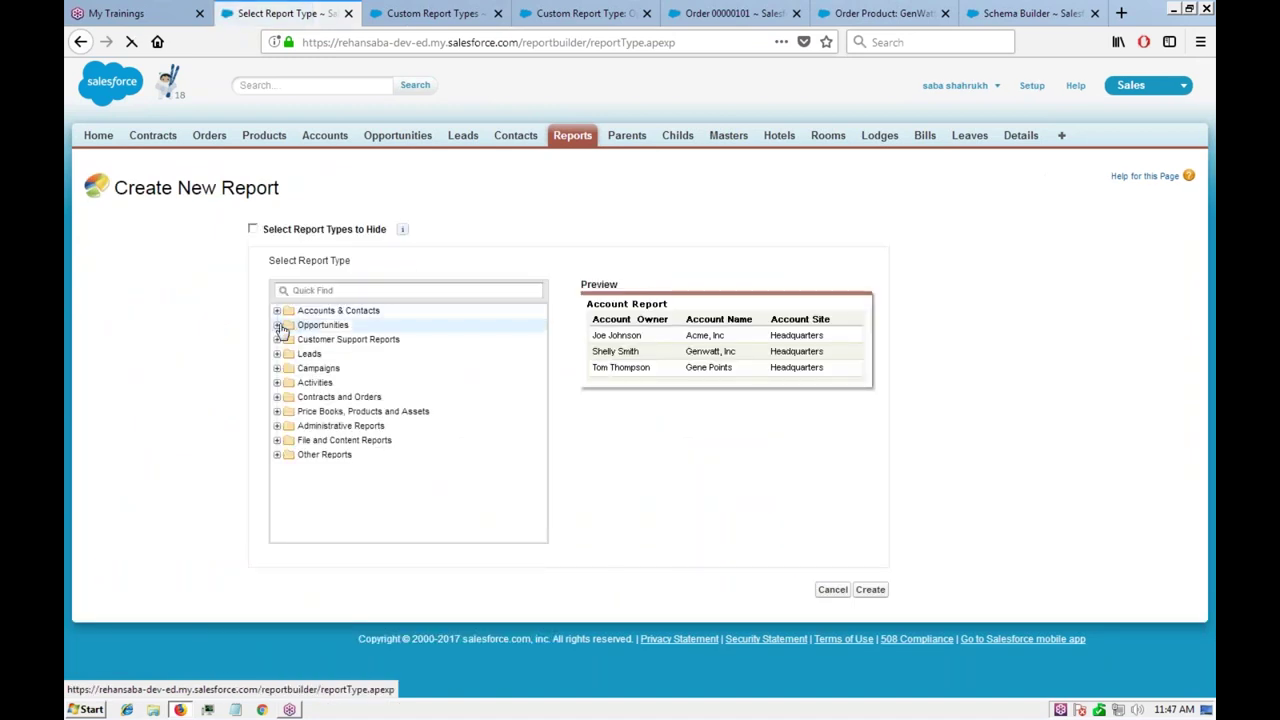
{"action": "left_click", "coordinate": [279, 326]}
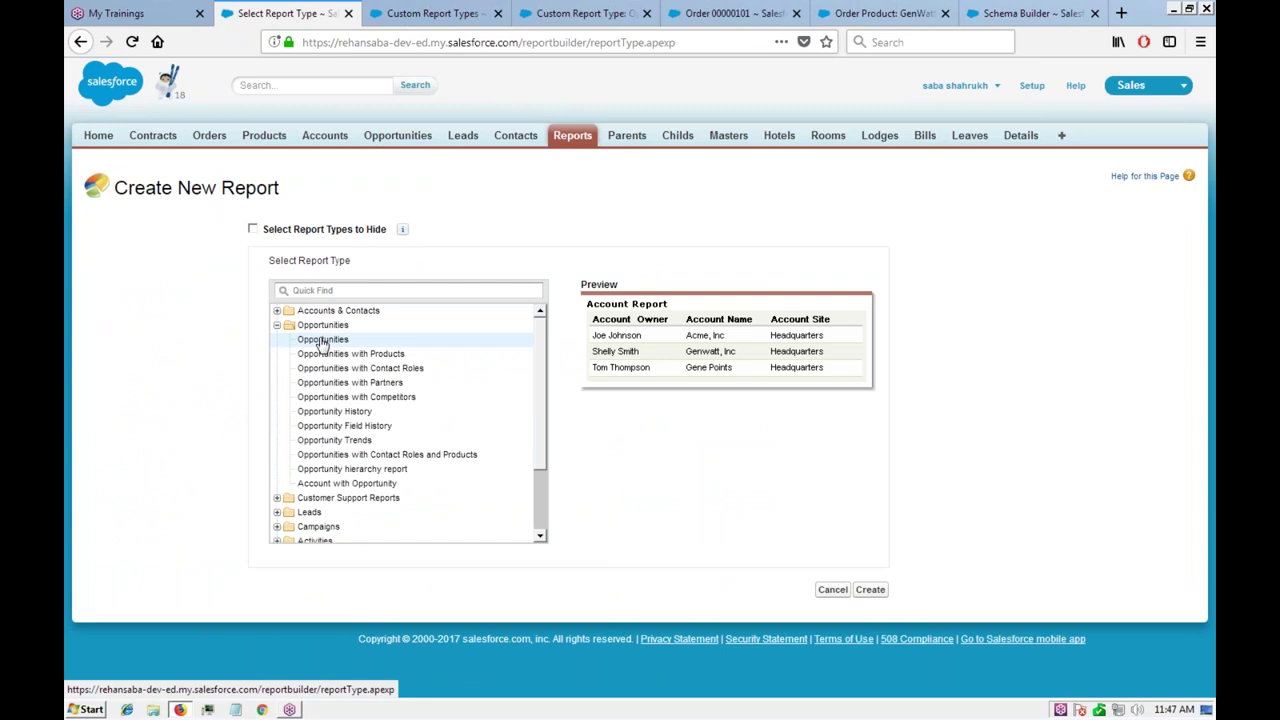
{"action": "left_click", "coordinate": [322, 341]}
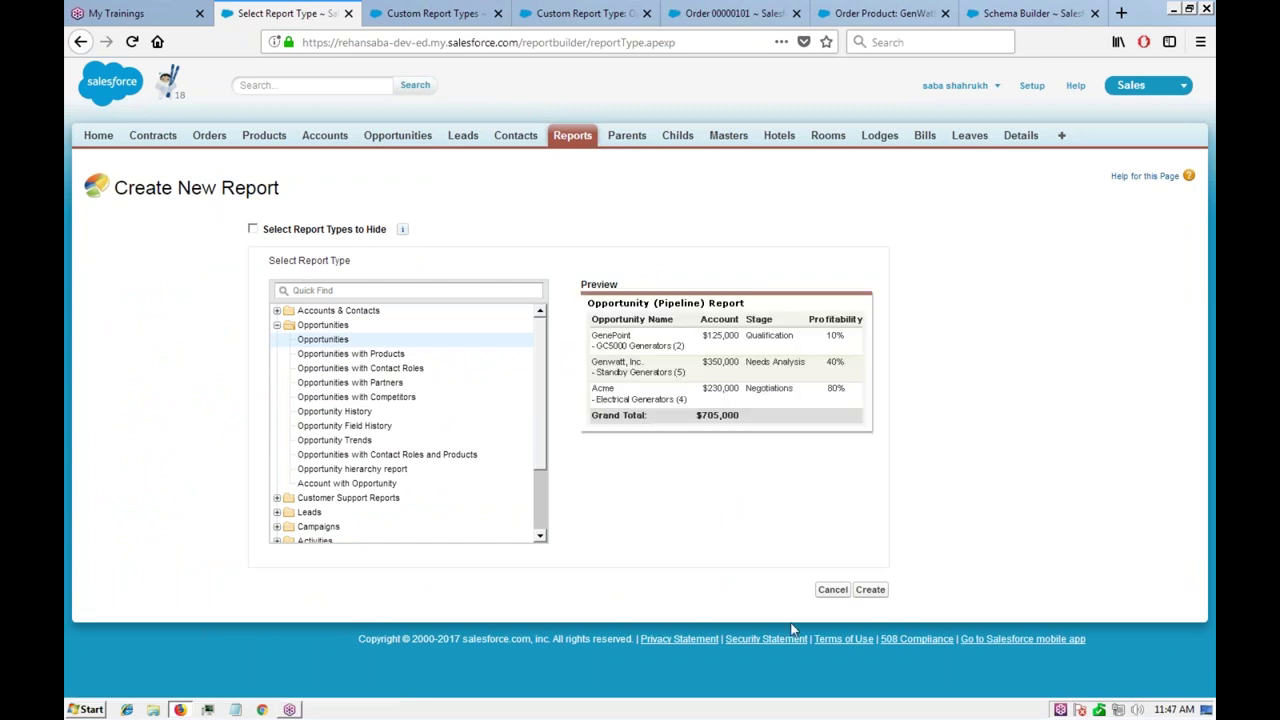
{"action": "left_click", "coordinate": [870, 591]}
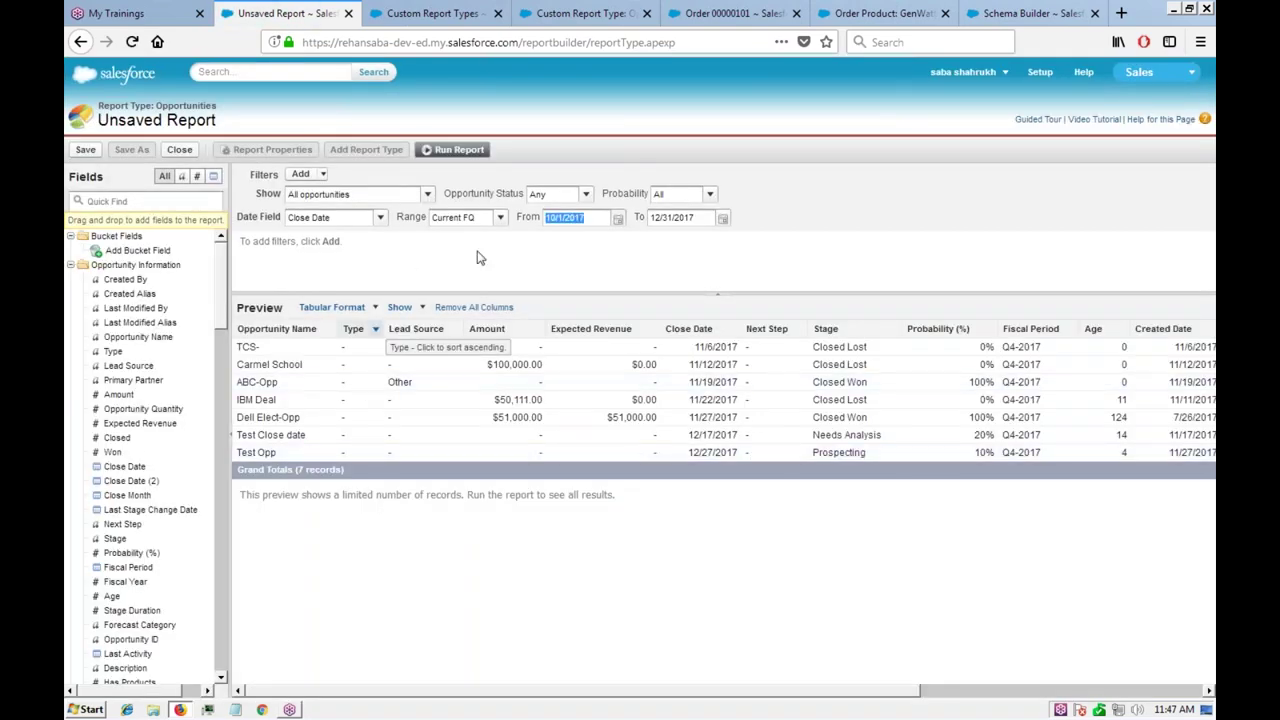
Step: Change the new opportunities report's format to Joined
{"action": "left_click", "coordinate": [370, 312]}
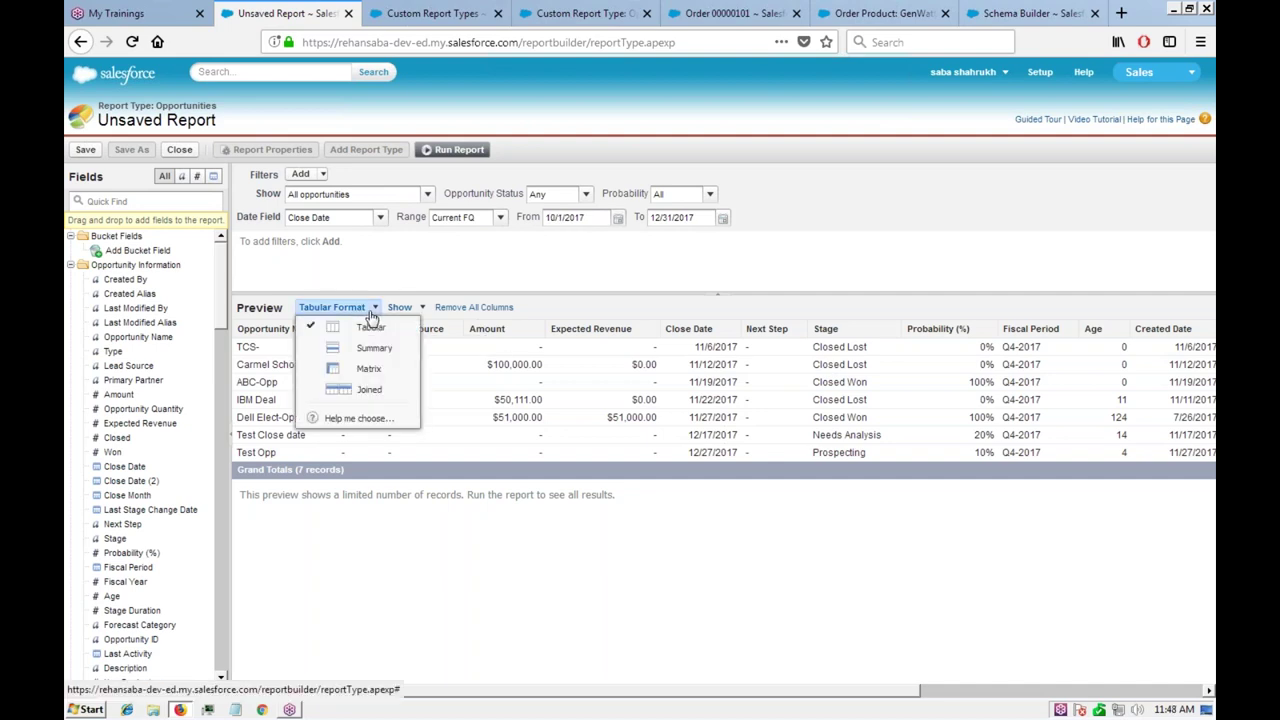
{"action": "left_click", "coordinate": [345, 392]}
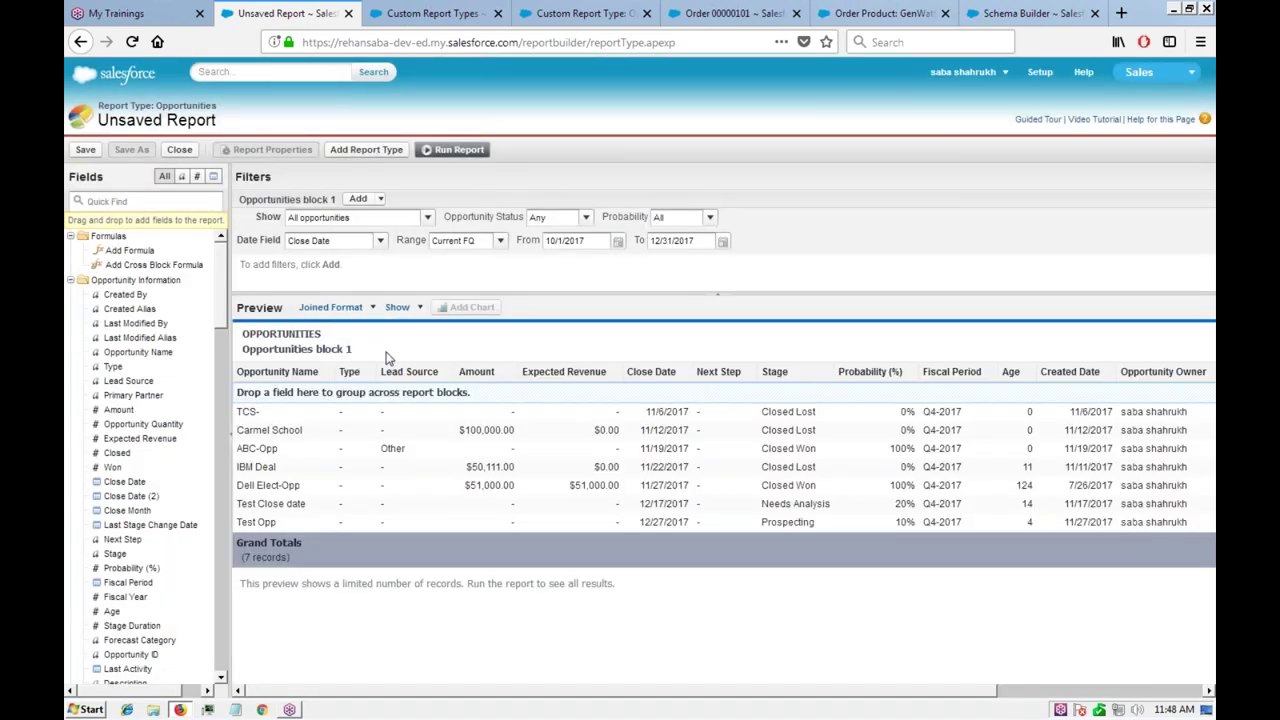
{"action": "mouse_move", "coordinate": [712, 695]}
{"action": "left_mouse_down"}
{"action": "mouse_move", "coordinate": [1025, 689]}
{"action": "mouse_move", "coordinate": [737, 692]}
{"action": "left_mouse_up"}
Step: Draft a field filter on Opportunities block 1 with Type equals New Customer
{"action": "left_click", "coordinate": [380, 200]}
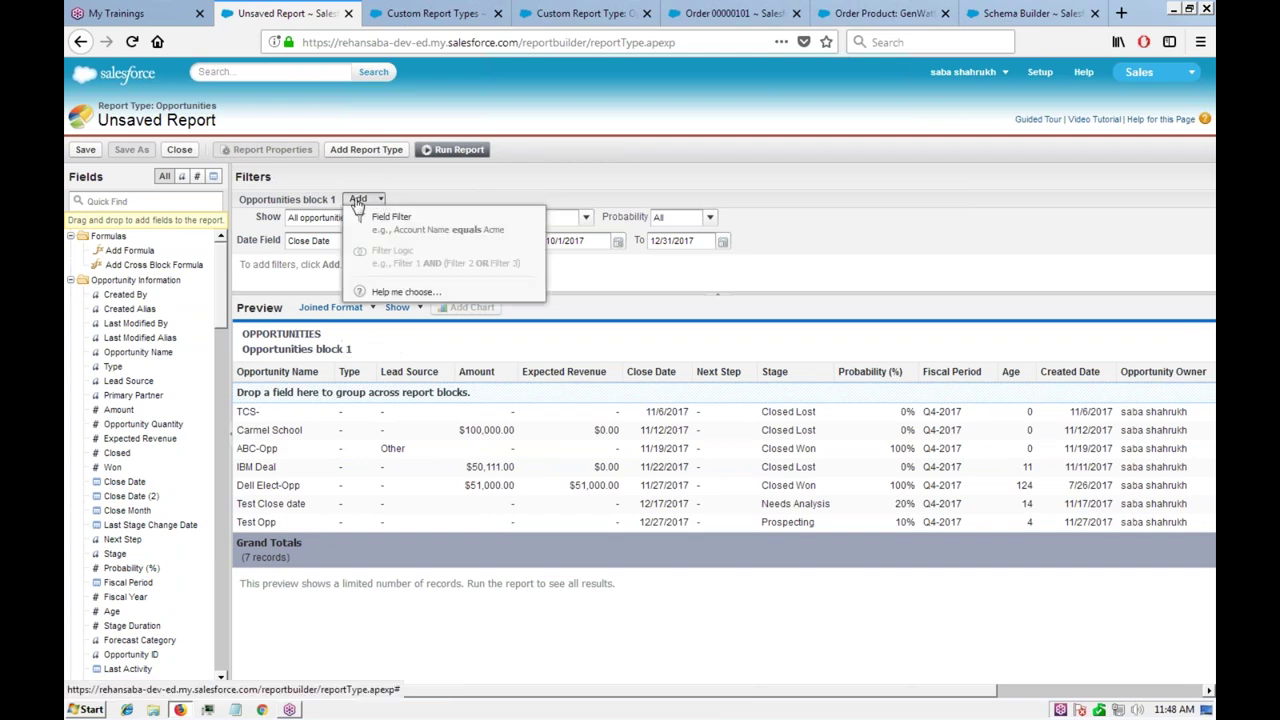
{"action": "left_click", "coordinate": [374, 200]}
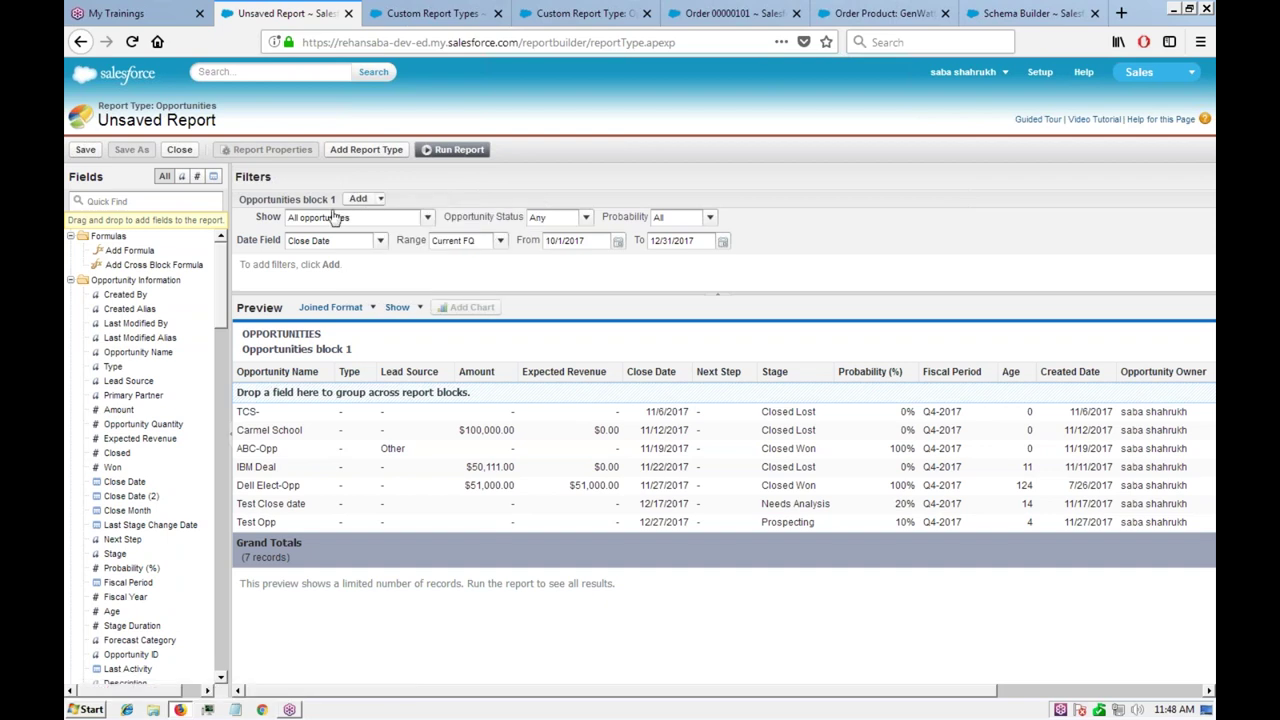
{"action": "left_click", "coordinate": [358, 199]}
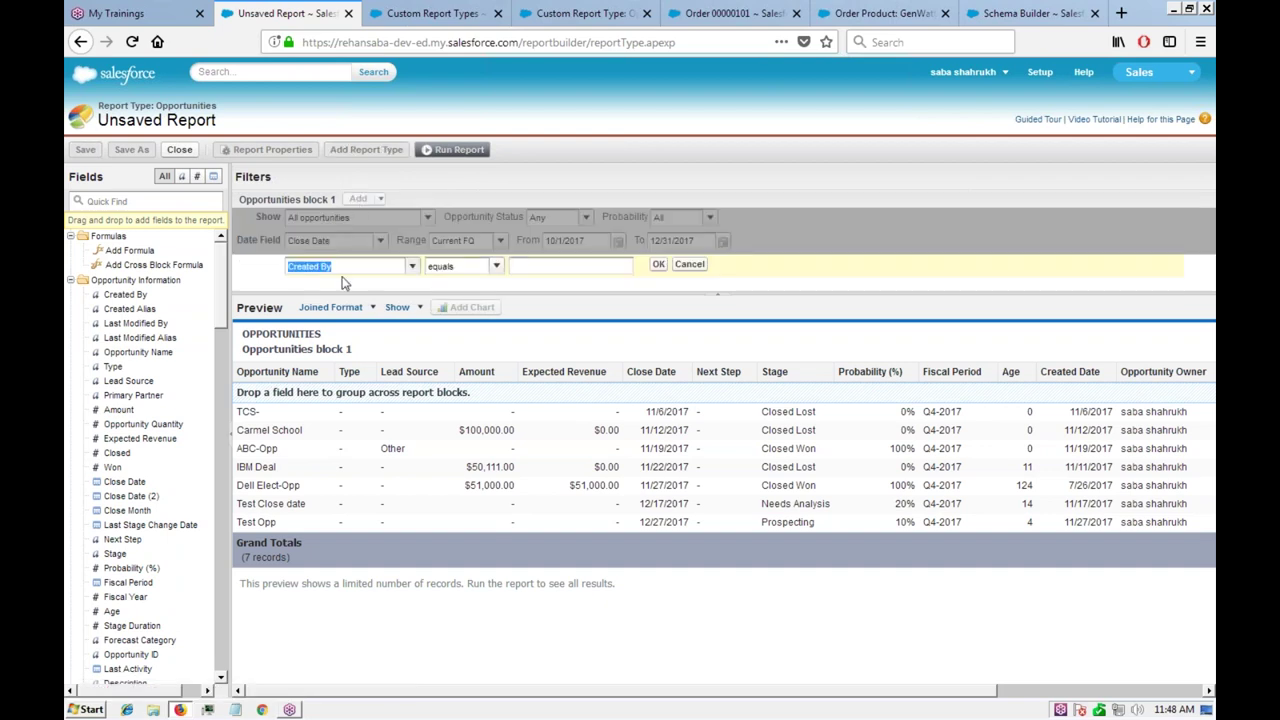
{"action": "left_click", "coordinate": [496, 268]}
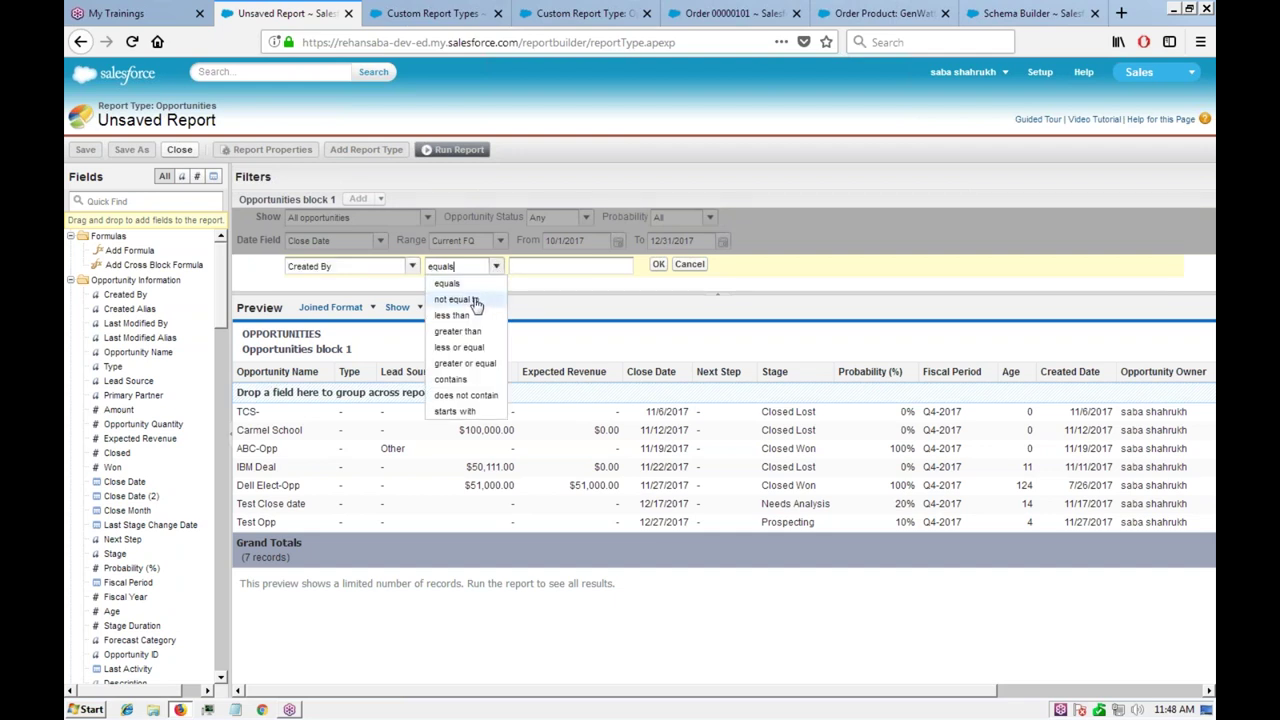
{"action": "left_click", "coordinate": [456, 299]}
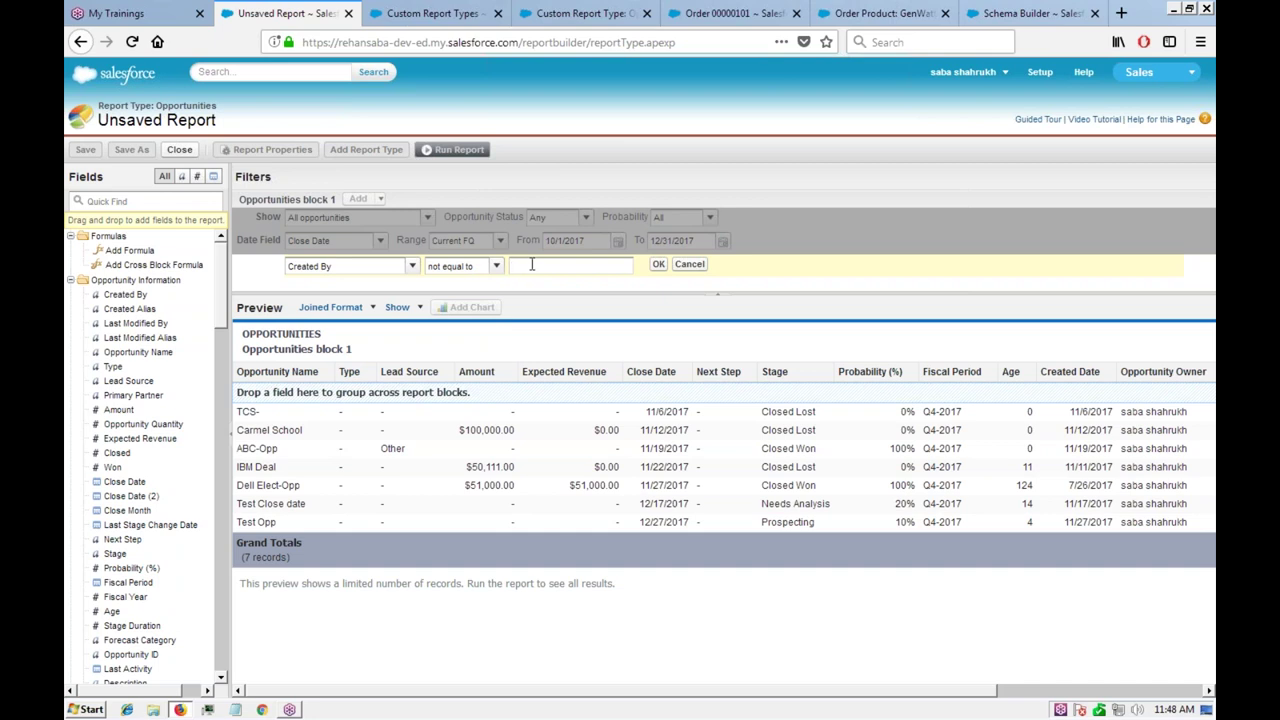
{"action": "left_click", "coordinate": [413, 267]}
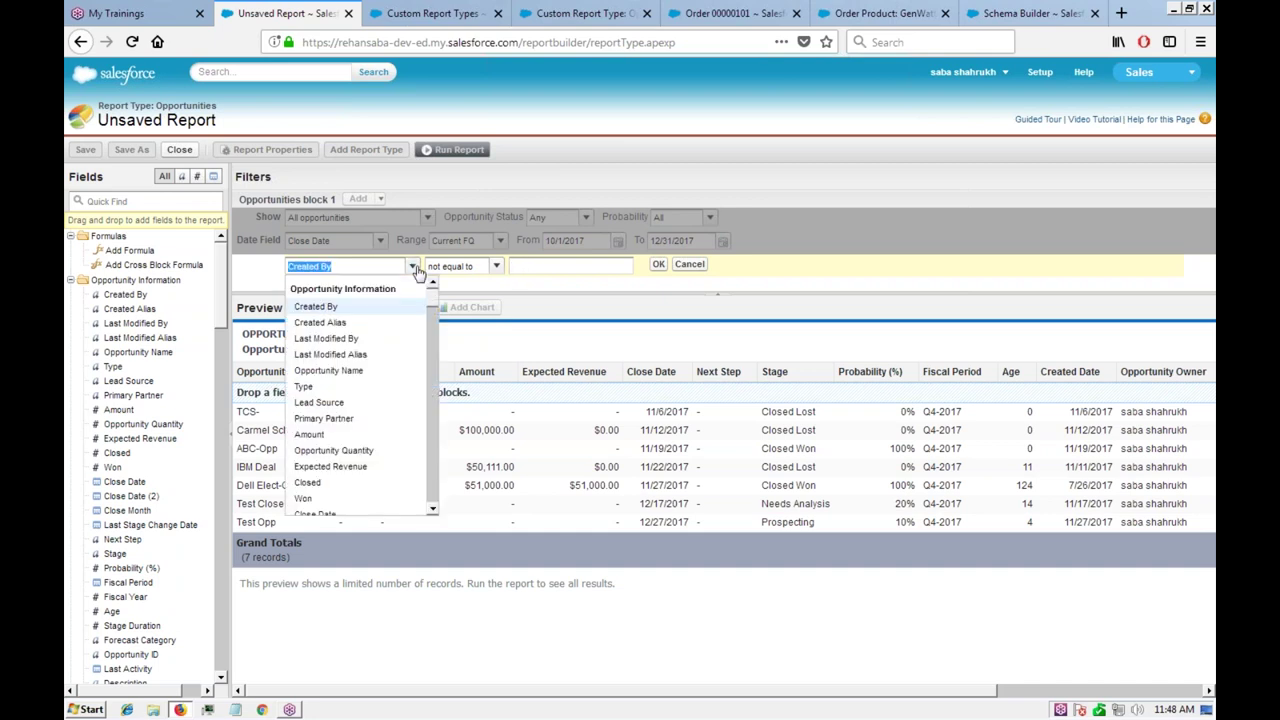
{"action": "left_click", "coordinate": [328, 388]}
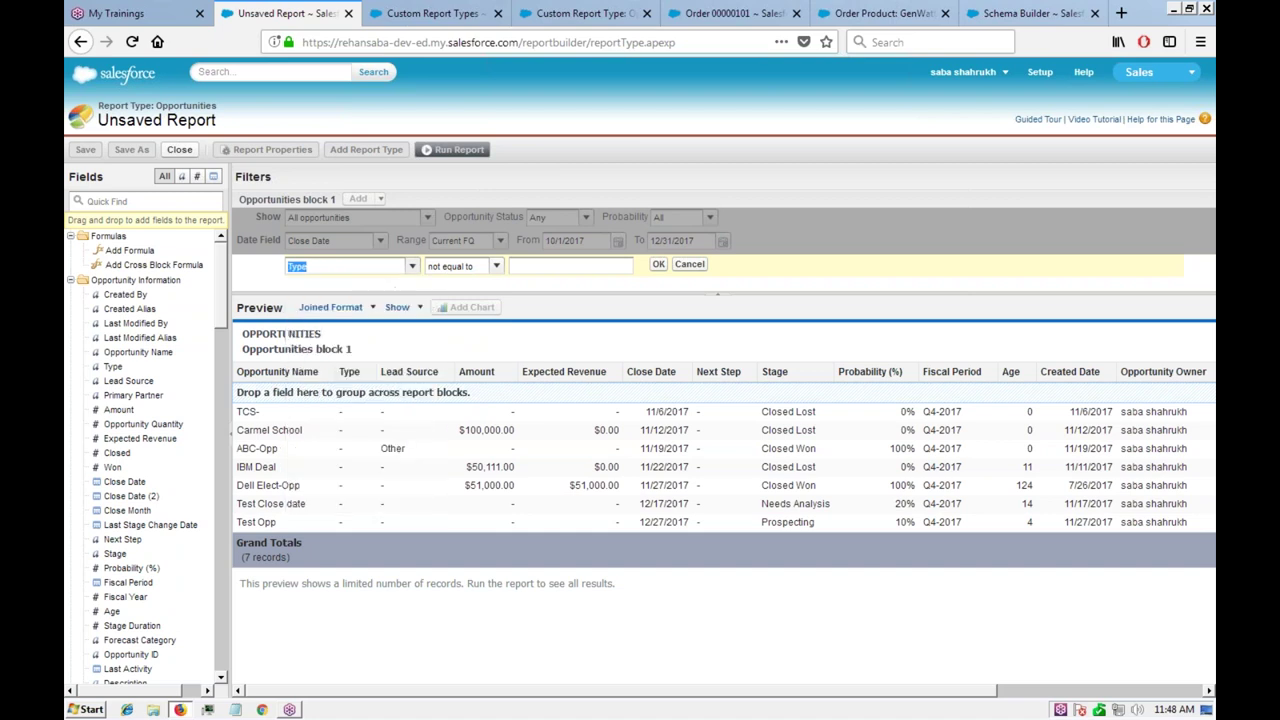
{"action": "left_click", "coordinate": [495, 268]}
{"action": "left_click", "coordinate": [481, 280]}
{"action": "left_click", "coordinate": [636, 266]}
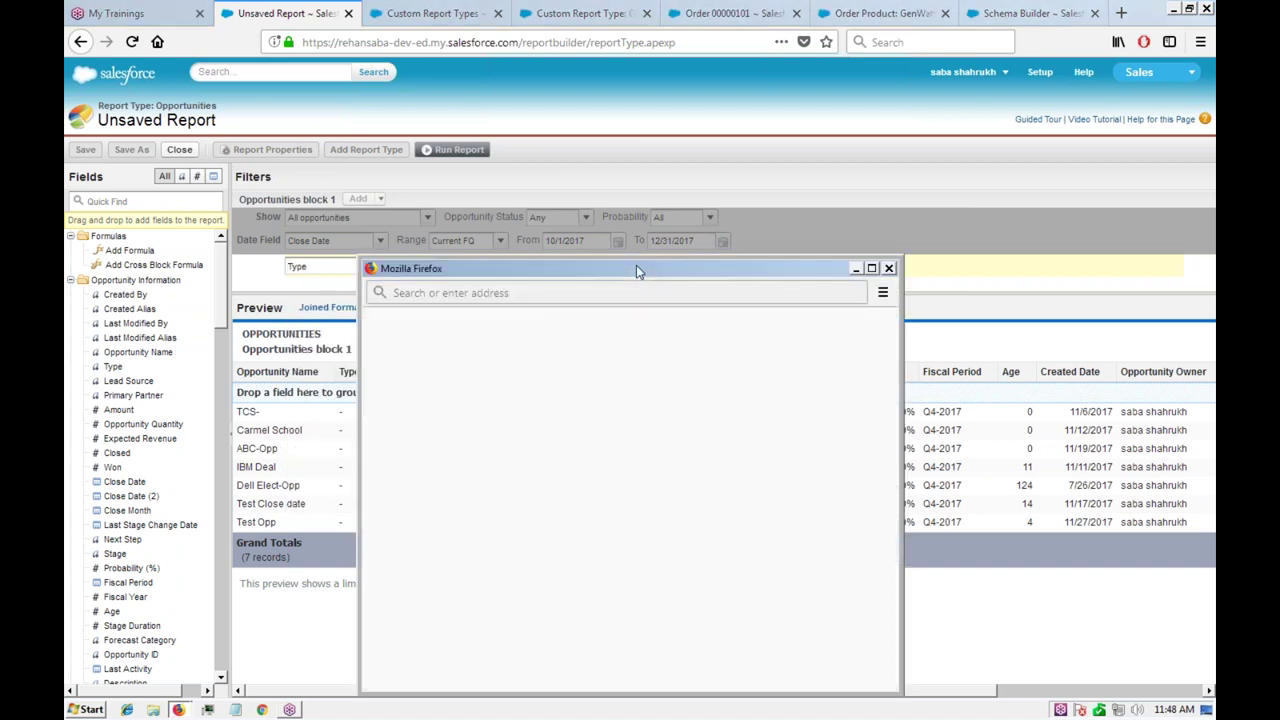
{"action": "left_click_drag", "start_coordinate": [579, 269], "coordinate": [609, 212]}
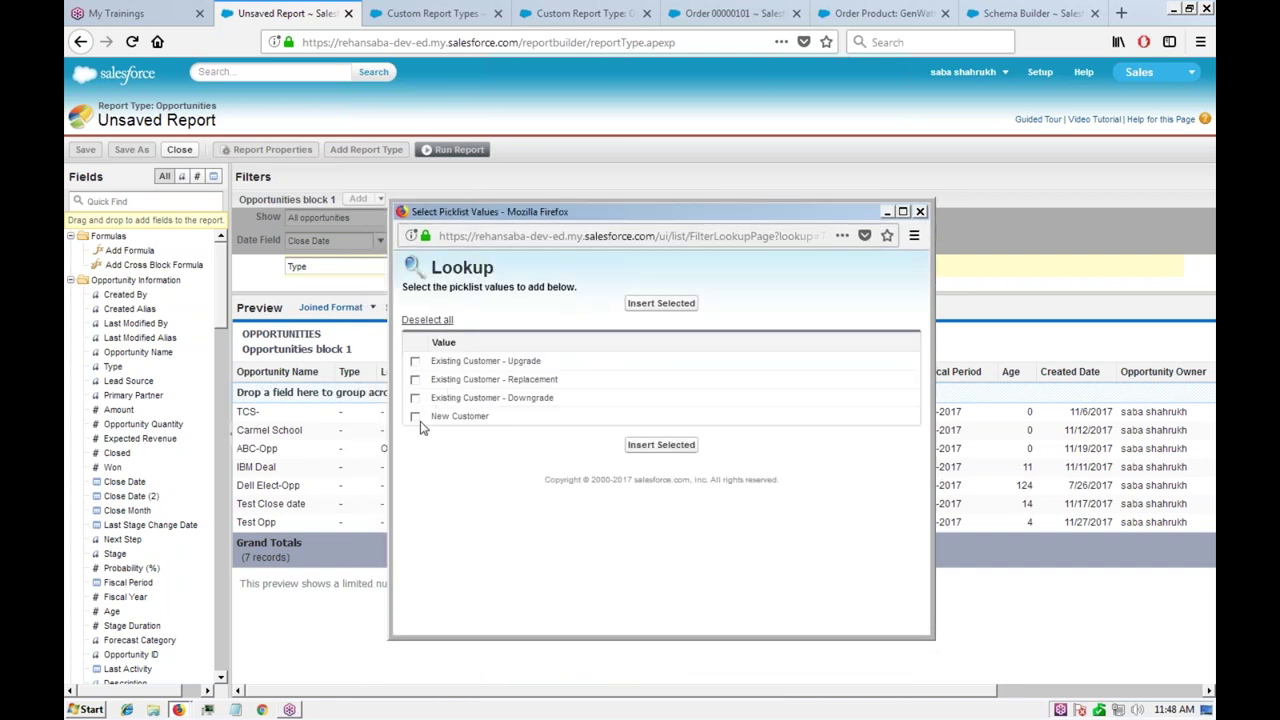
{"action": "left_click", "coordinate": [657, 304]}
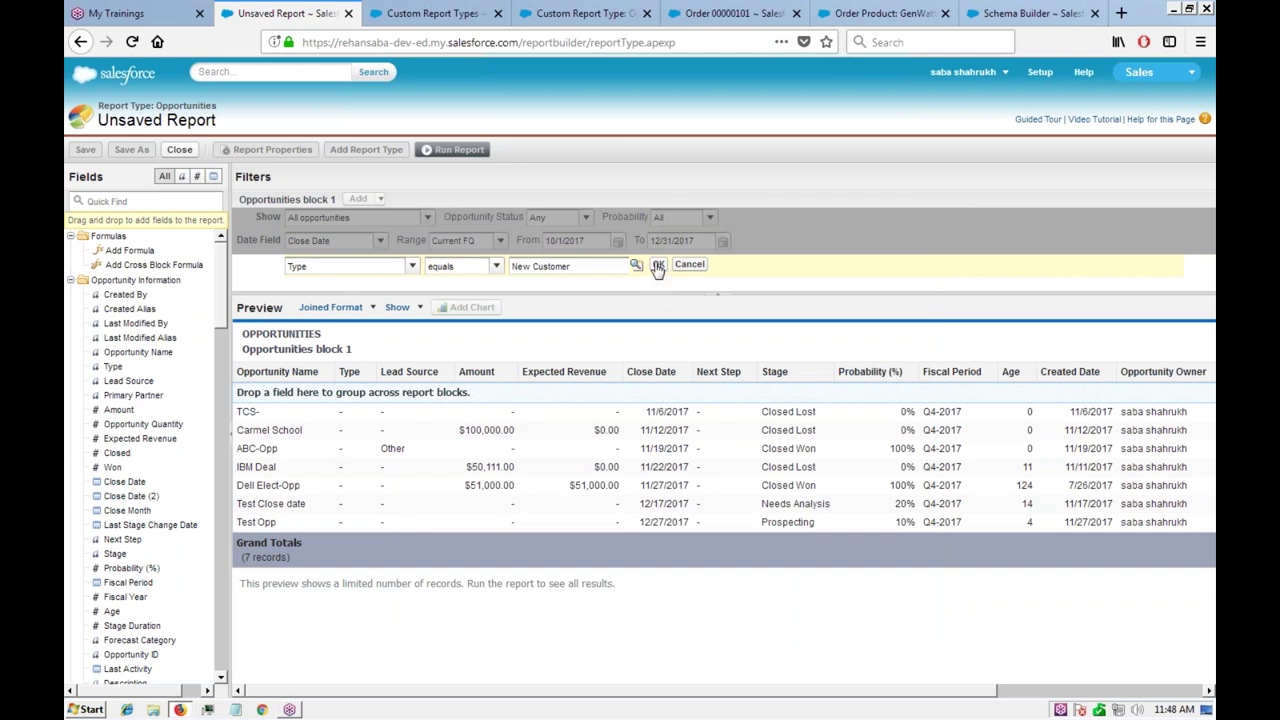
Step: Try to filter Opportunities block 1 by Stage equals New Customer, Closed Won, and discard the filter
{"action": "left_click", "coordinate": [411, 266]}
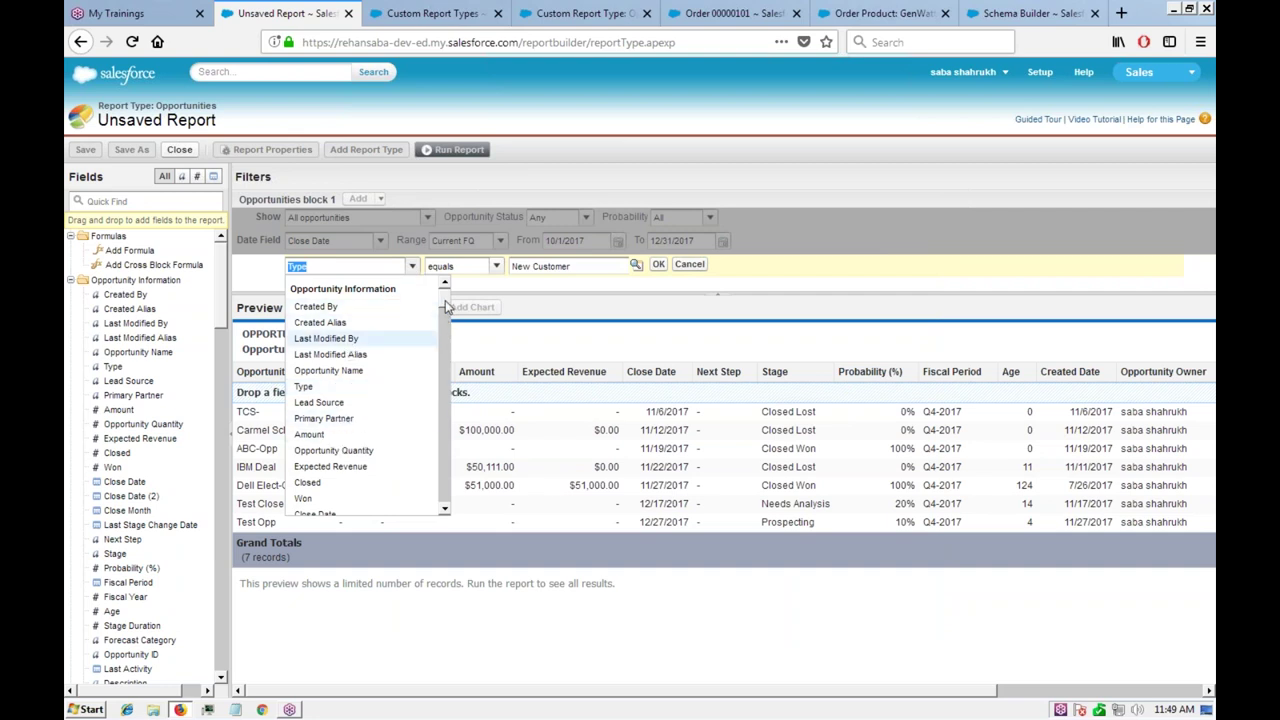
{"action": "scroll", "coordinate": [447, 307], "scroll_direction": "down", "scroll_amount": 3}
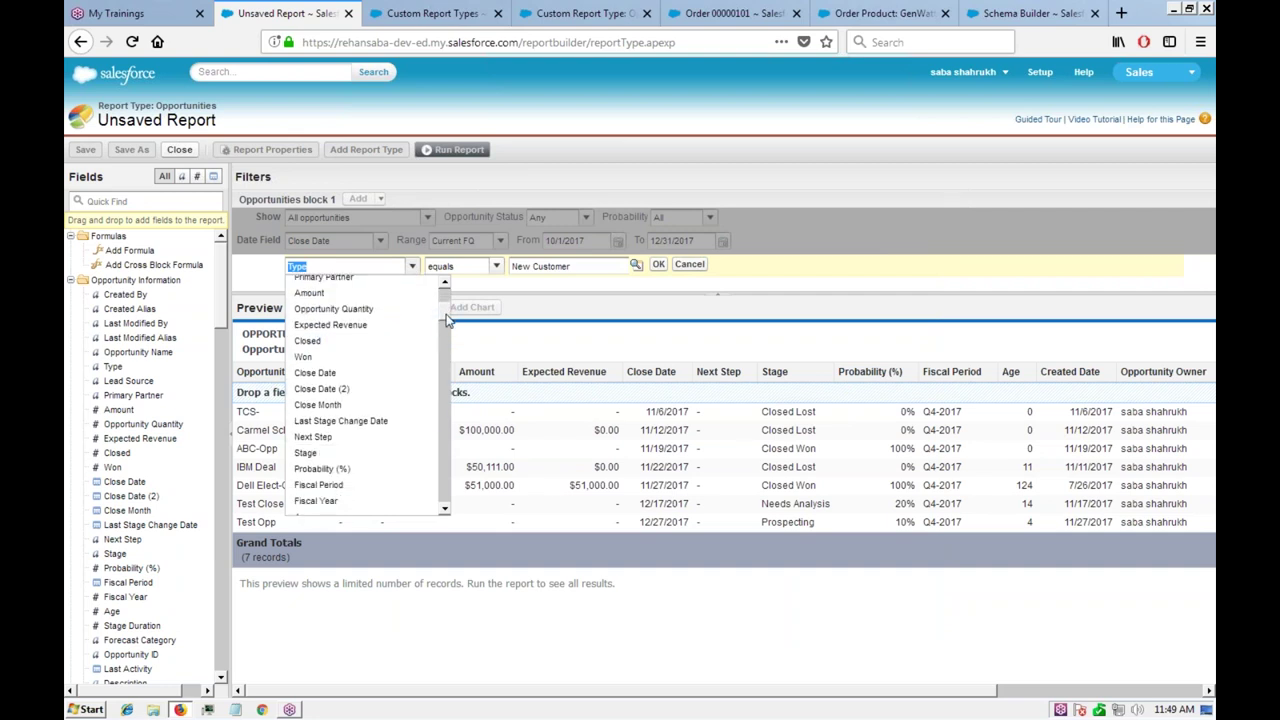
{"action": "scroll", "coordinate": [447, 320], "scroll_direction": "down", "scroll_amount": 3}
{"action": "left_click", "coordinate": [320, 407]}
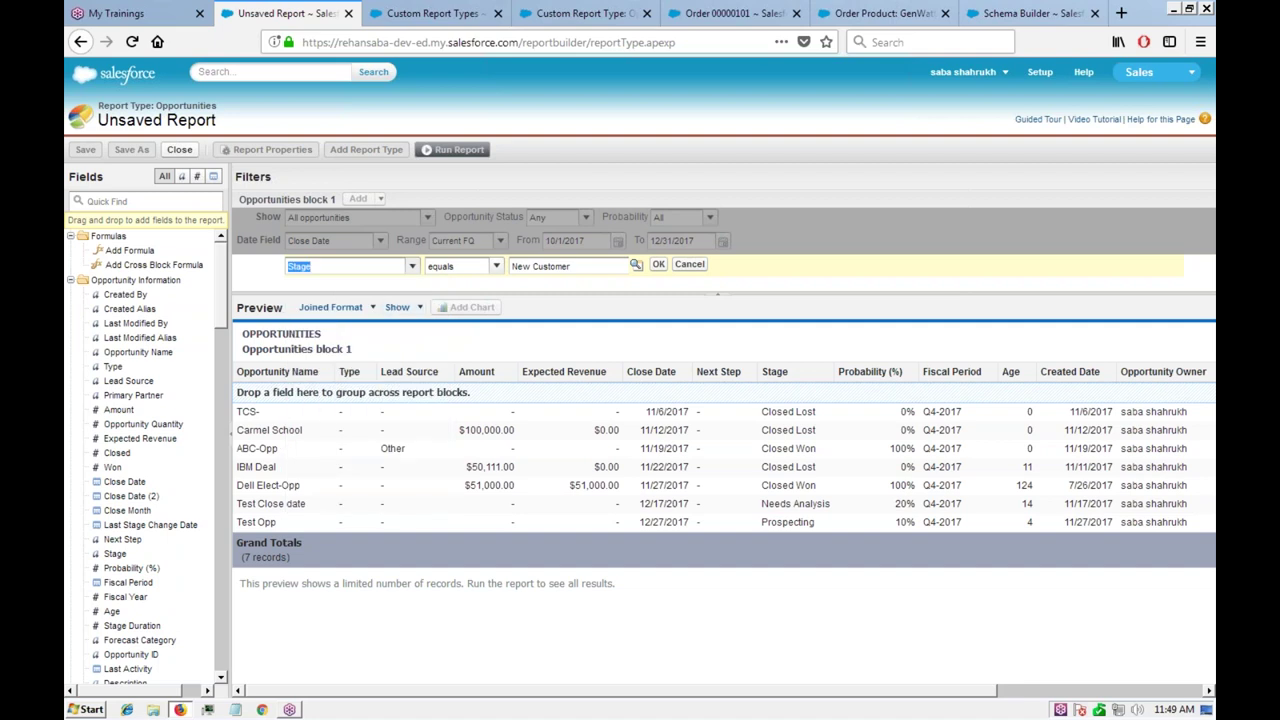
{"action": "left_click", "coordinate": [495, 267]}
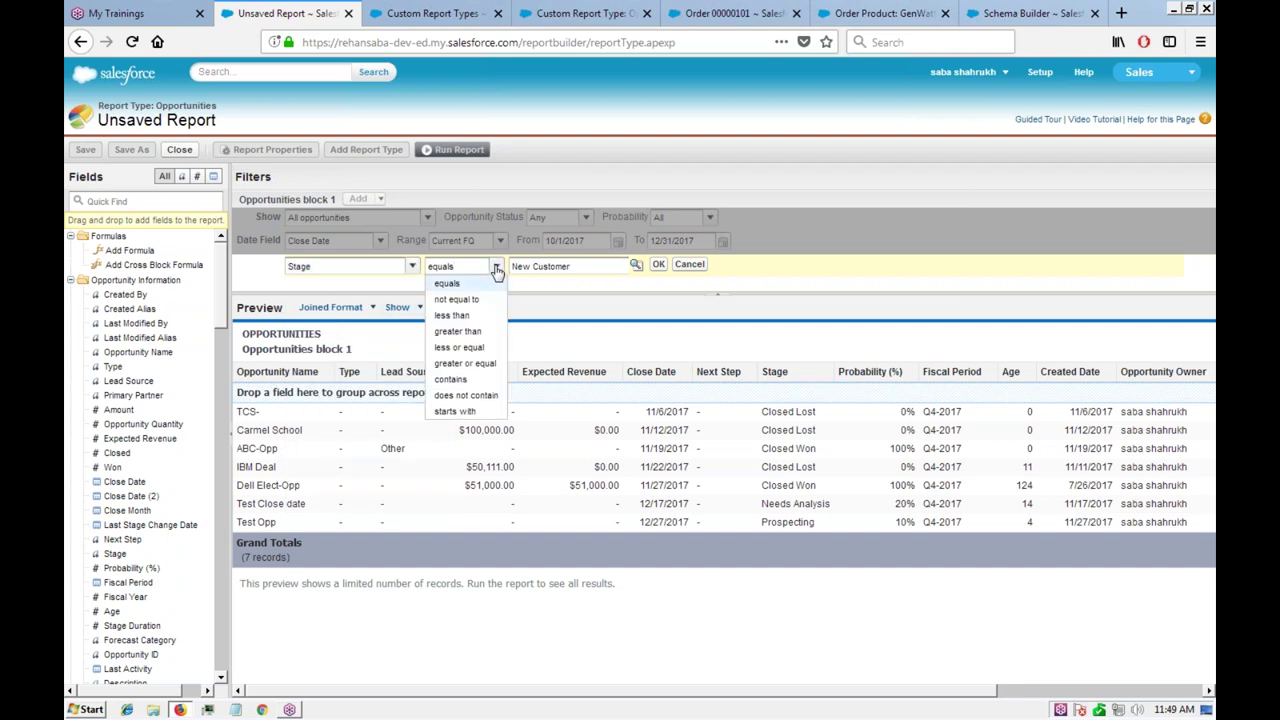
{"action": "left_click", "coordinate": [495, 270]}
{"action": "left_click", "coordinate": [635, 265]}
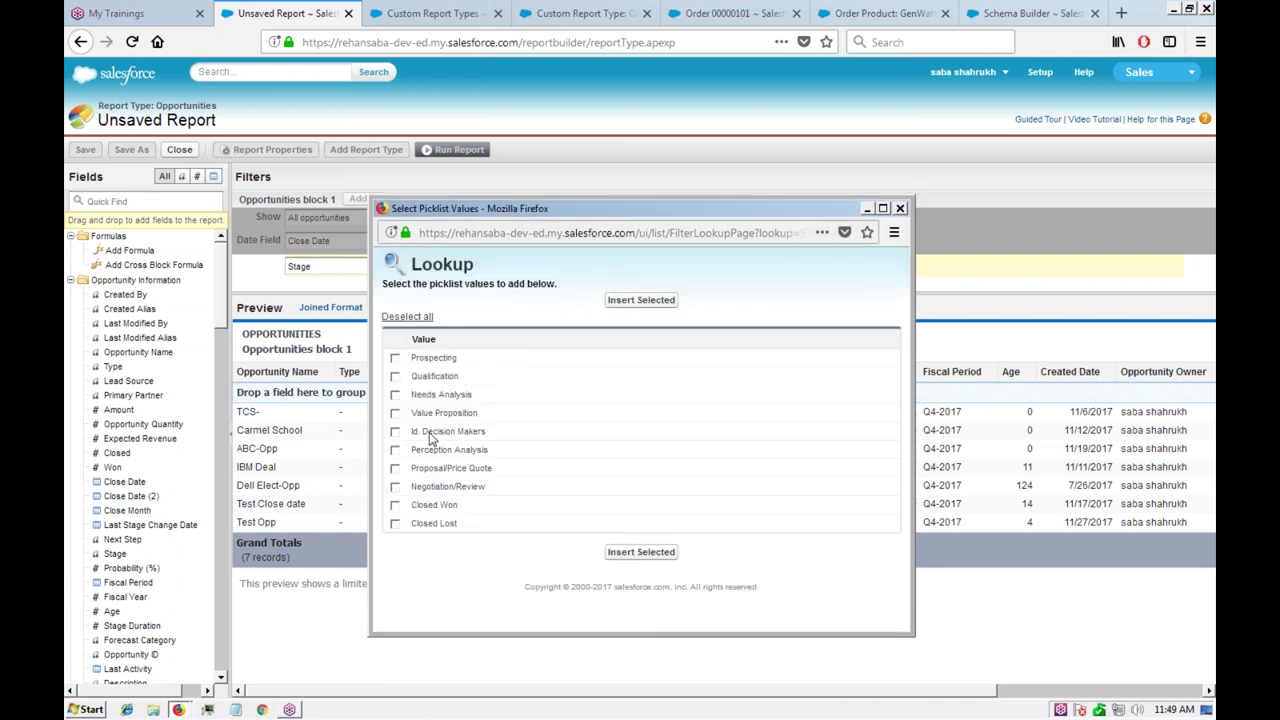
{"action": "left_click", "coordinate": [395, 505]}
{"action": "left_click", "coordinate": [629, 557]}
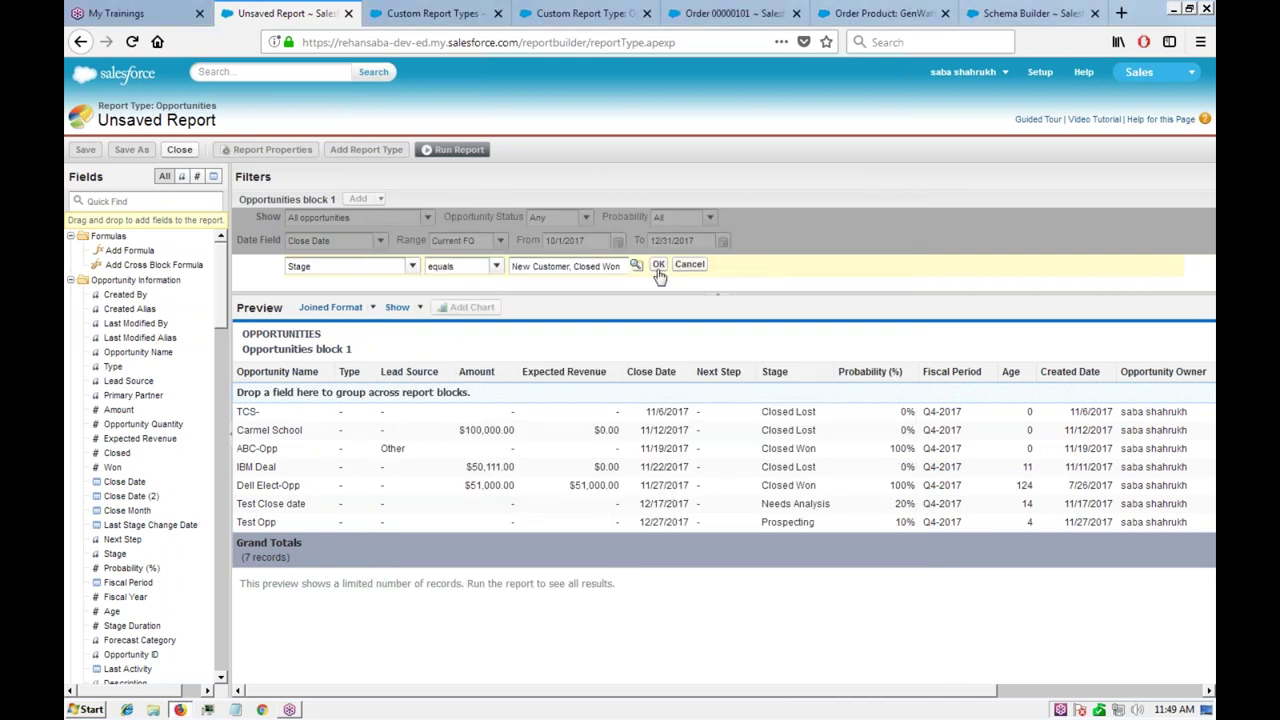
{"action": "left_click", "coordinate": [658, 265]}
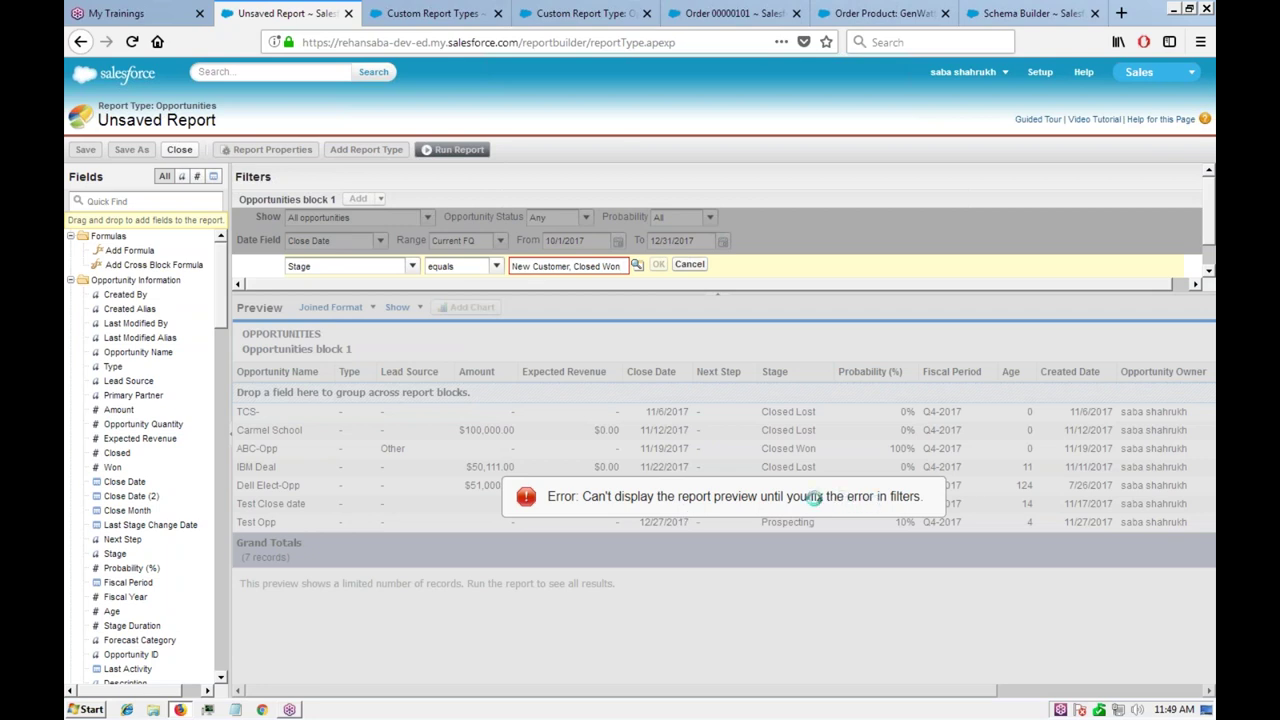
{"action": "left_click", "coordinate": [689, 264]}
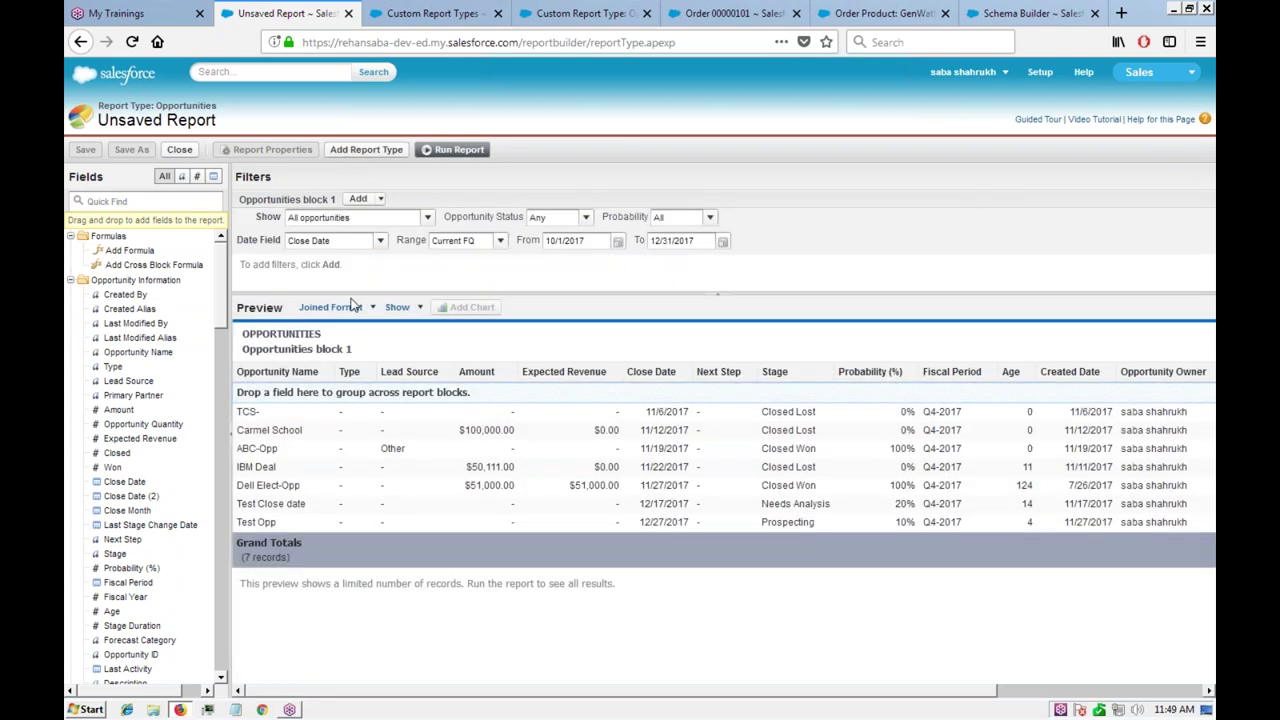
Step: Set the Close Date range of Opportunities block 1 to All Time
{"action": "left_click", "coordinate": [473, 242]}
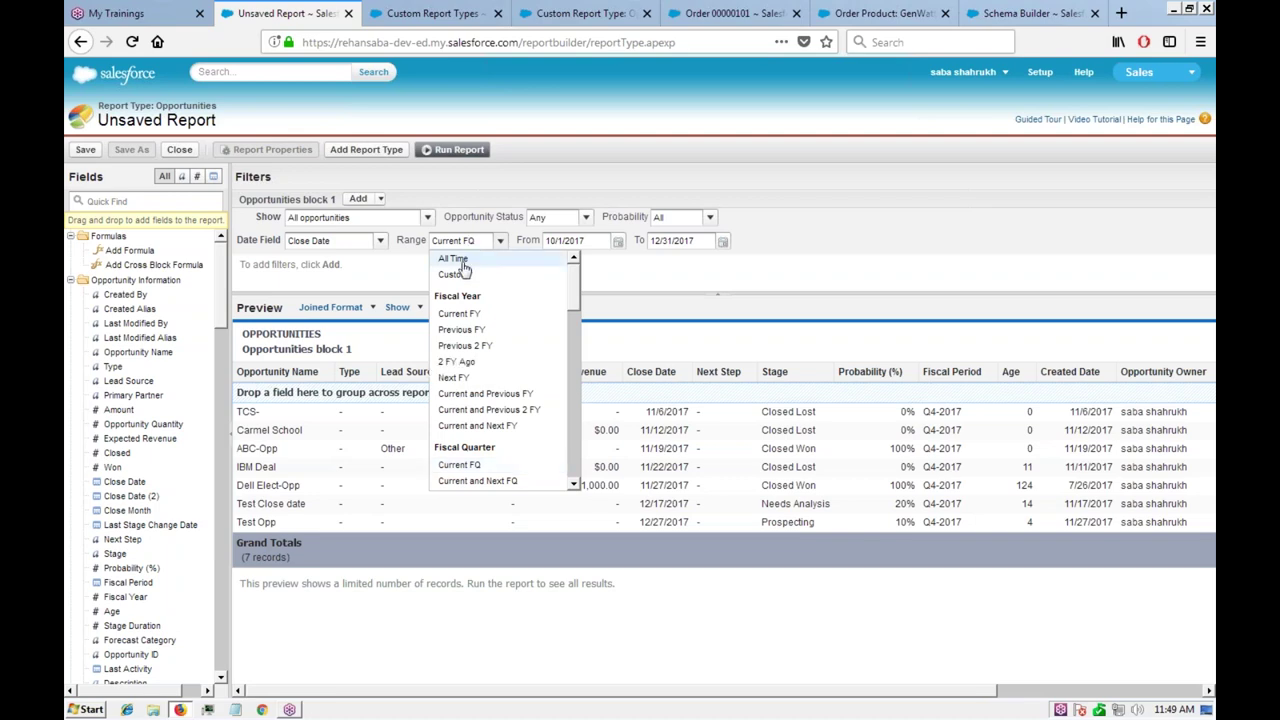
{"action": "left_click", "coordinate": [447, 258]}
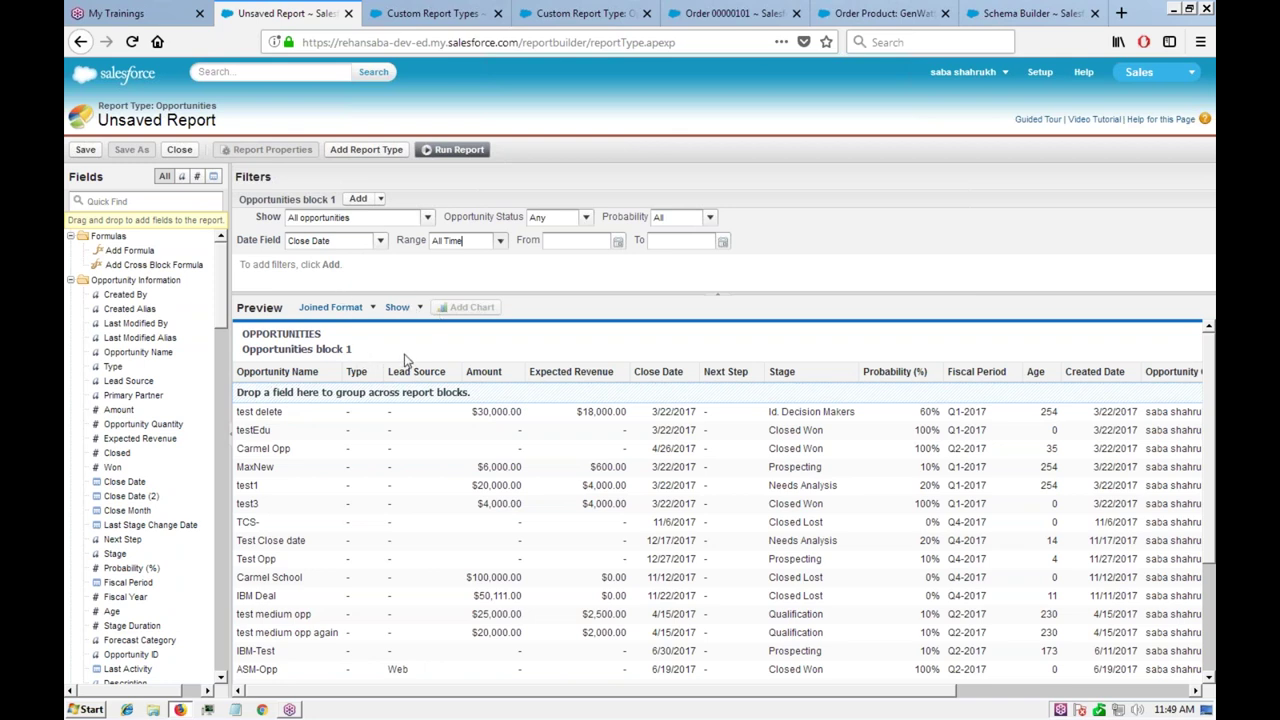
{"action": "left_click", "coordinate": [505, 366]}
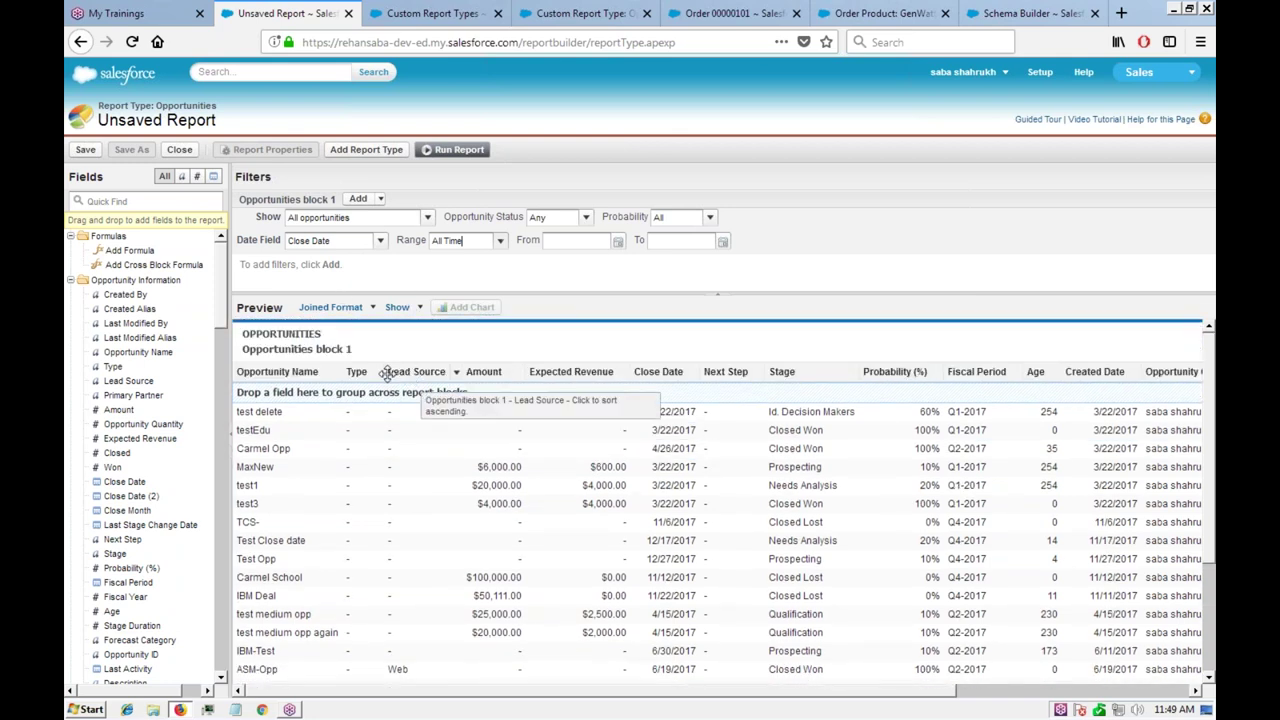
Step: Remove the Lead Source, Type, Next Step and Probability (%) columns from Opportunities block 1
{"action": "left_click_drag", "start_coordinate": [417, 371], "coordinate": [166, 400]}
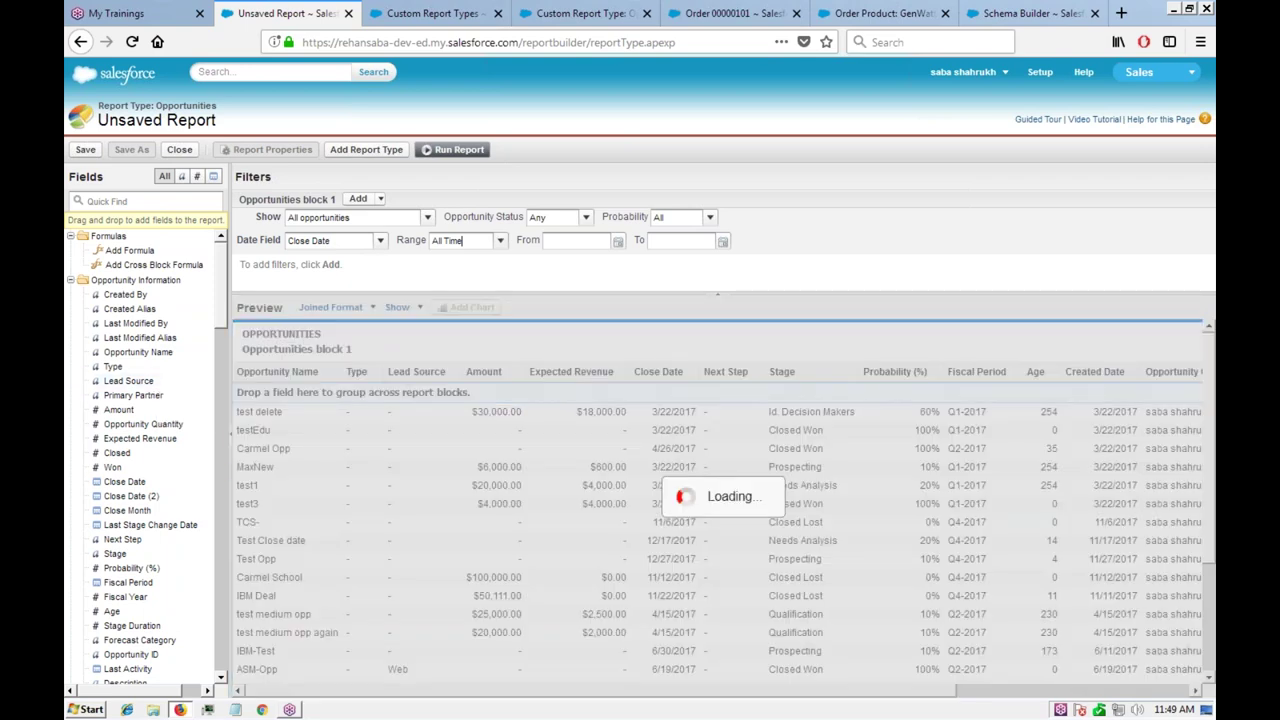
{"action": "left_click_drag", "start_coordinate": [359, 371], "coordinate": [158, 400]}
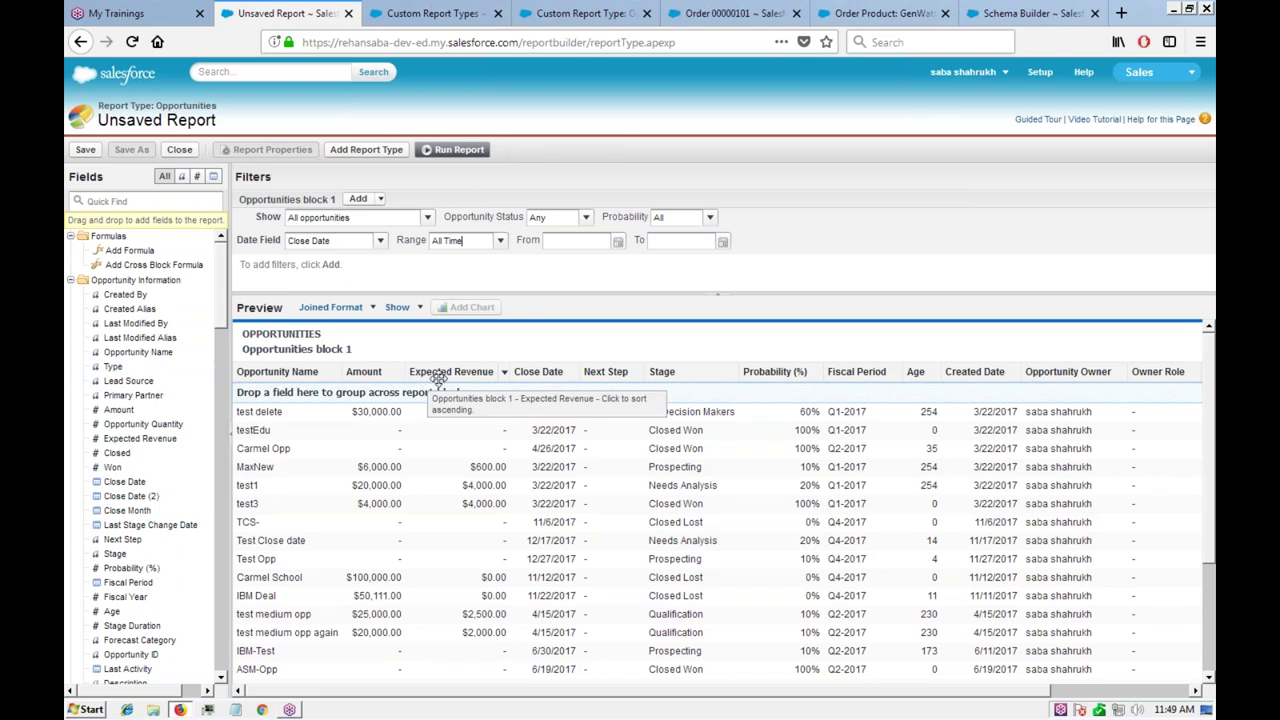
{"action": "left_click_drag", "start_coordinate": [611, 374], "coordinate": [166, 402]}
{"action": "left_click_drag", "start_coordinate": [710, 372], "coordinate": [152, 382]}
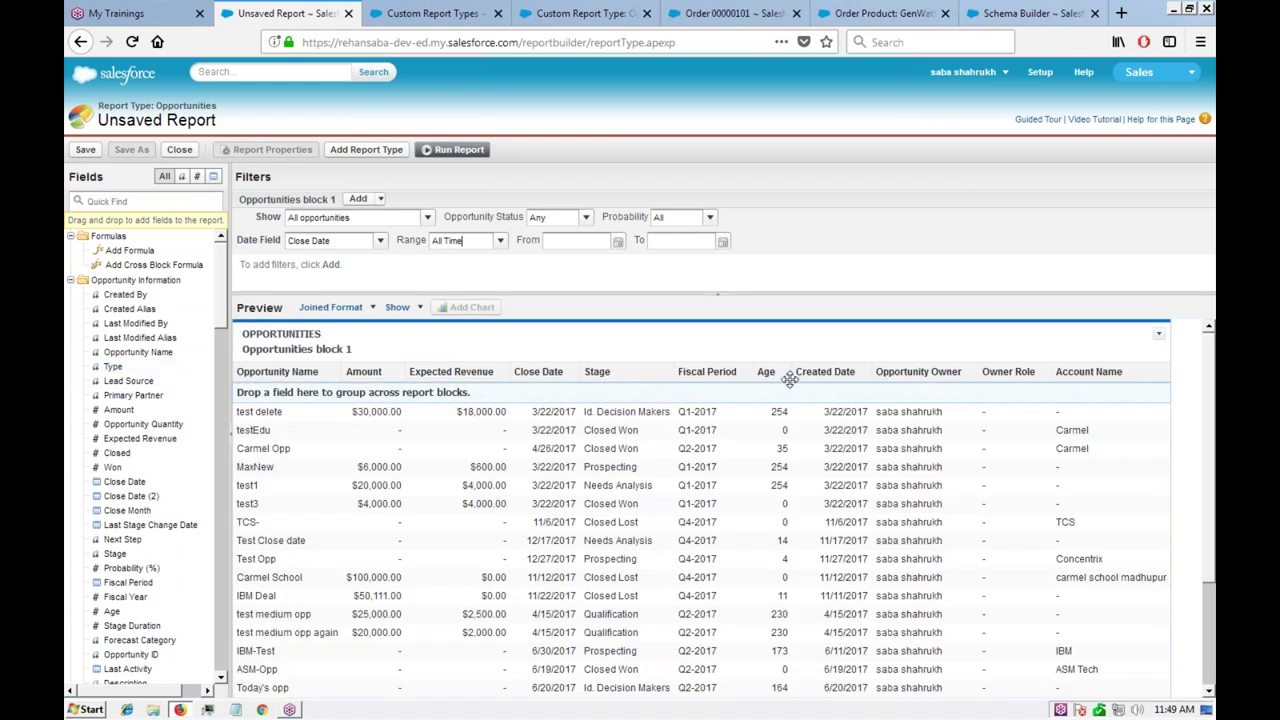
Step: Remove the Fiscal Period, Age, Created Date, Opportunity Owner and Owner Role columns from Opportunities block 1
{"action": "left_click_drag", "start_coordinate": [705, 372], "coordinate": [220, 397]}
{"action": "left_click_drag", "start_coordinate": [688, 372], "coordinate": [493, 424]}
{"action": "left_click_drag", "start_coordinate": [214, 395], "coordinate": [212, 398]}
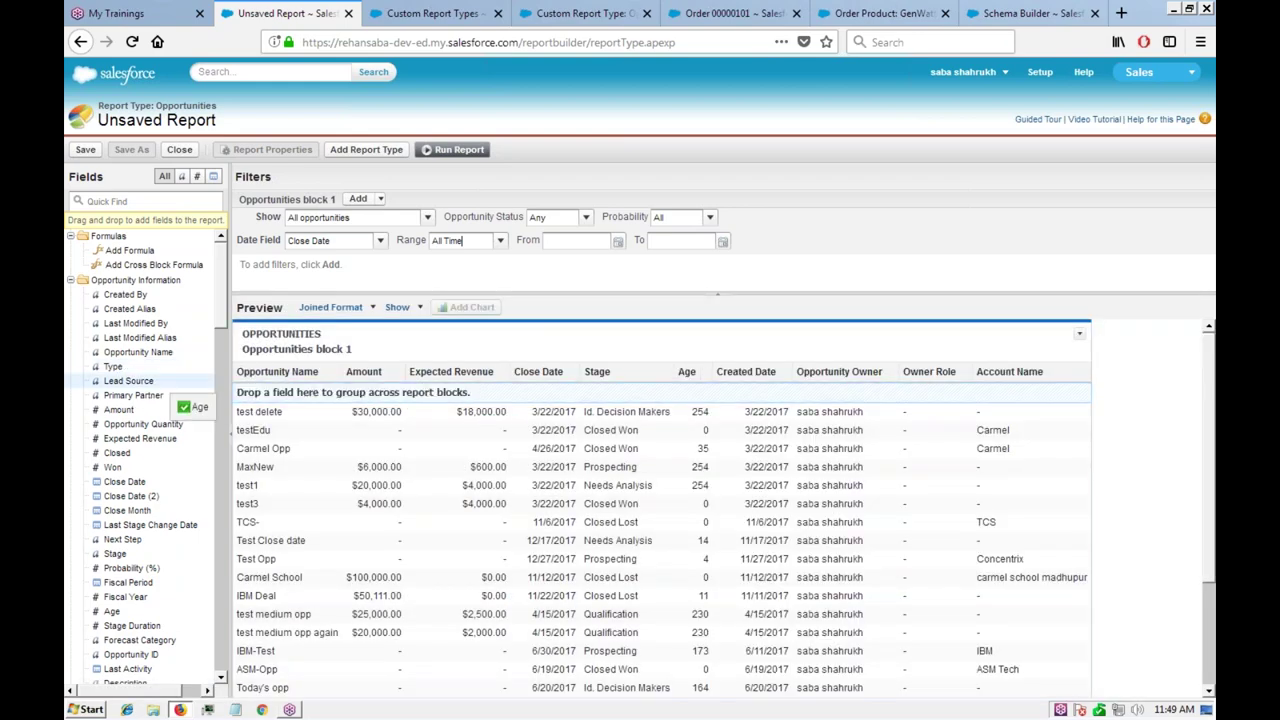
{"action": "left_click_drag", "start_coordinate": [718, 370], "coordinate": [168, 385]}
{"action": "left_click_drag", "start_coordinate": [742, 371], "coordinate": [170, 390]}
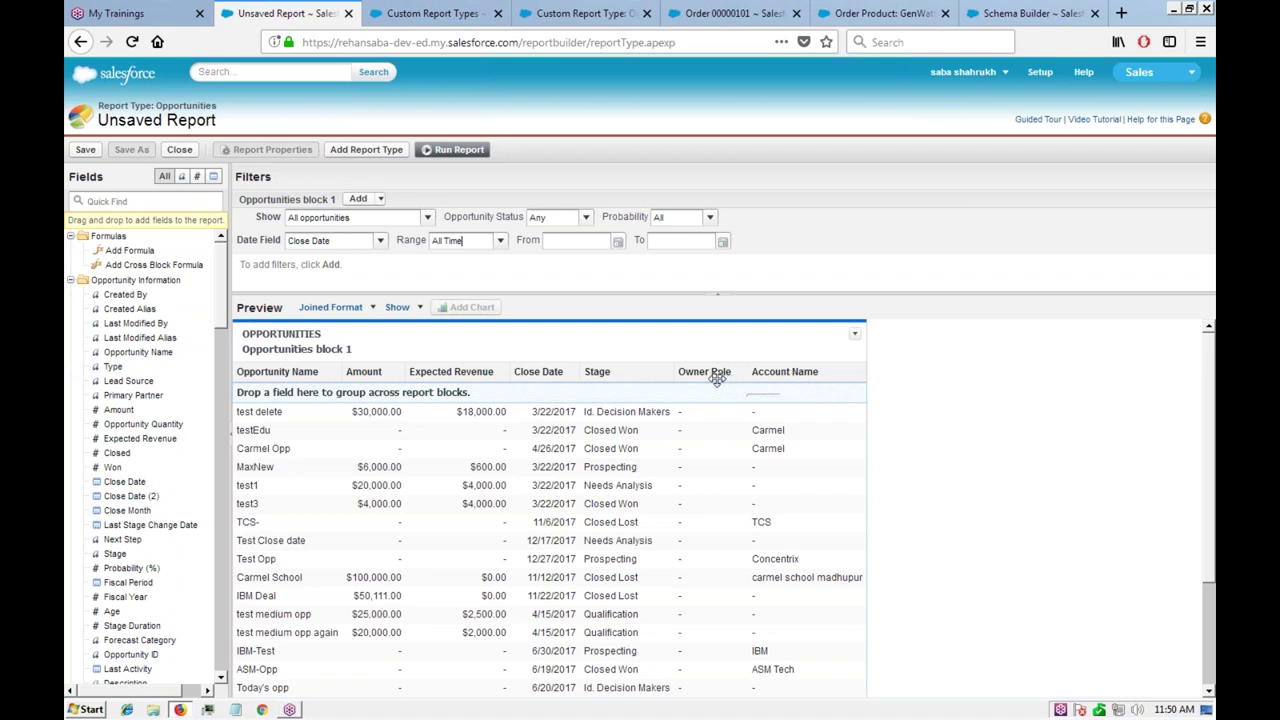
{"action": "left_click_drag", "start_coordinate": [713, 371], "coordinate": [140, 355]}
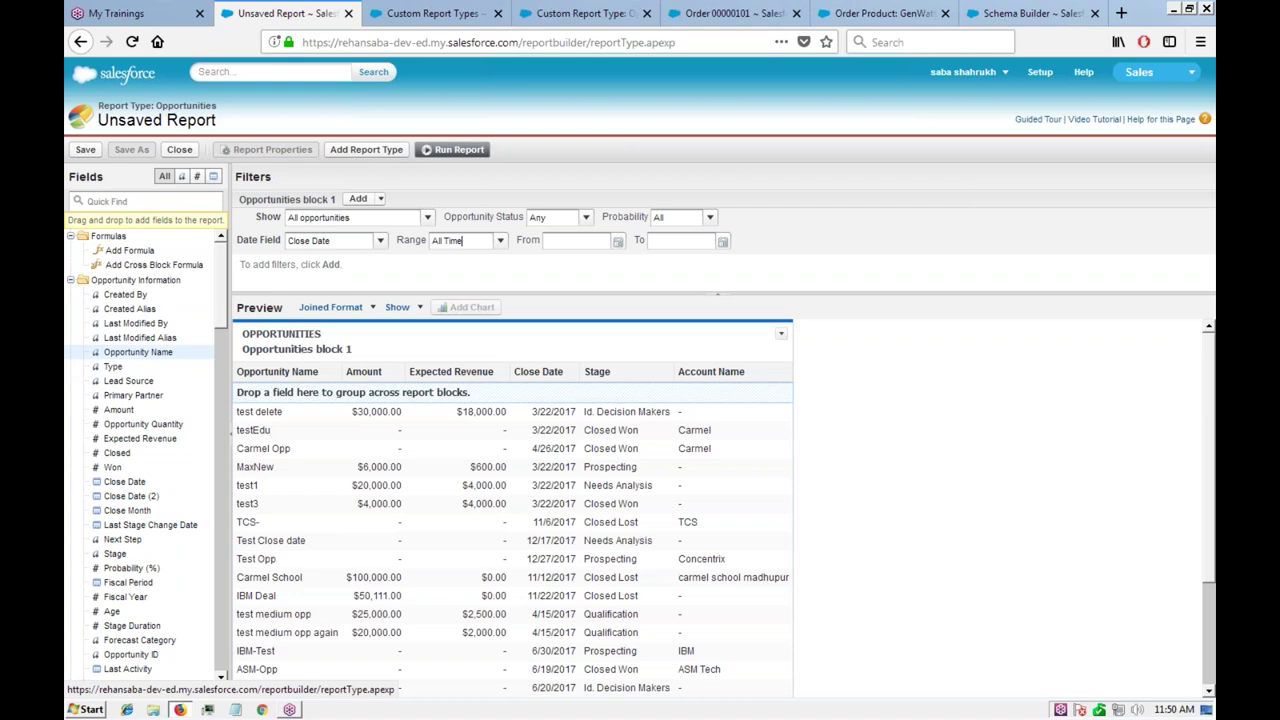
Step: Add a field filter to Opportunities block 1 with Stage equals Closed Lost, choosing the value from the lookup
{"action": "scroll", "coordinate": [849, 429], "scroll_direction": "down", "scroll_amount": 3}
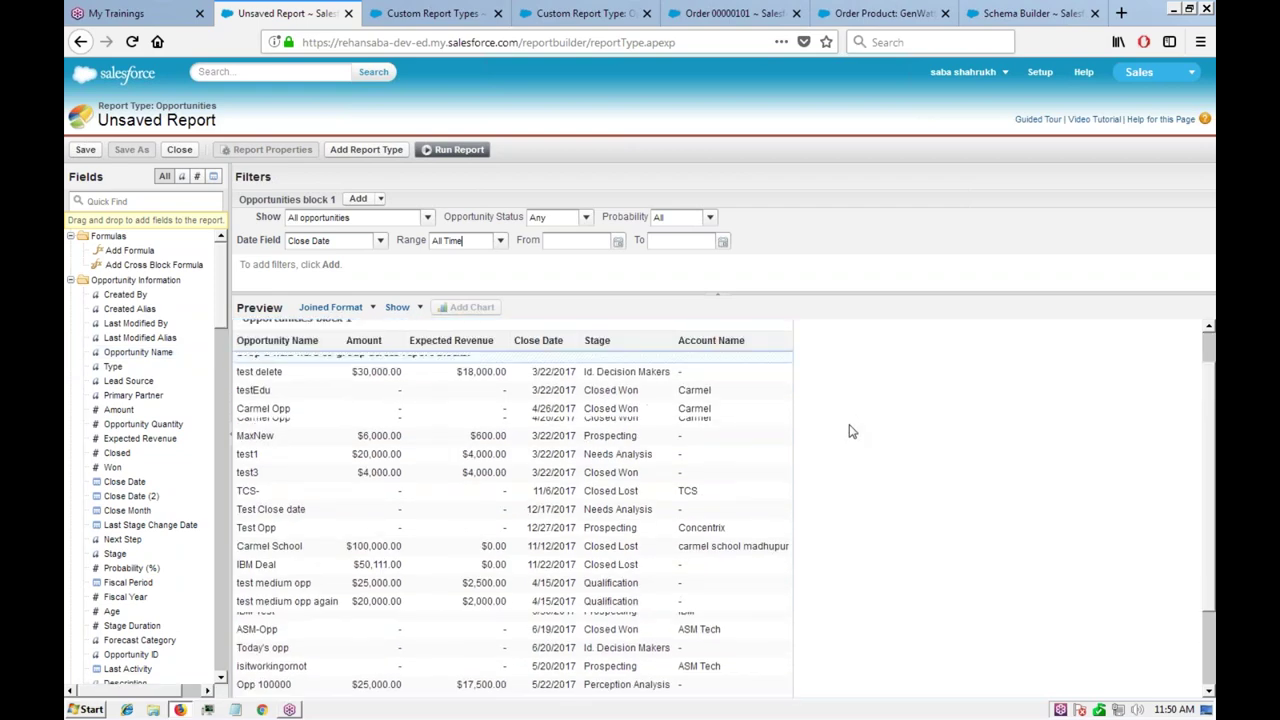
{"action": "scroll", "coordinate": [849, 429], "scroll_direction": "down", "scroll_amount": 3}
{"action": "scroll", "coordinate": [849, 429], "scroll_direction": "up", "scroll_amount": 5}
{"action": "left_click", "coordinate": [352, 200]}
{"action": "left_click", "coordinate": [412, 268]}
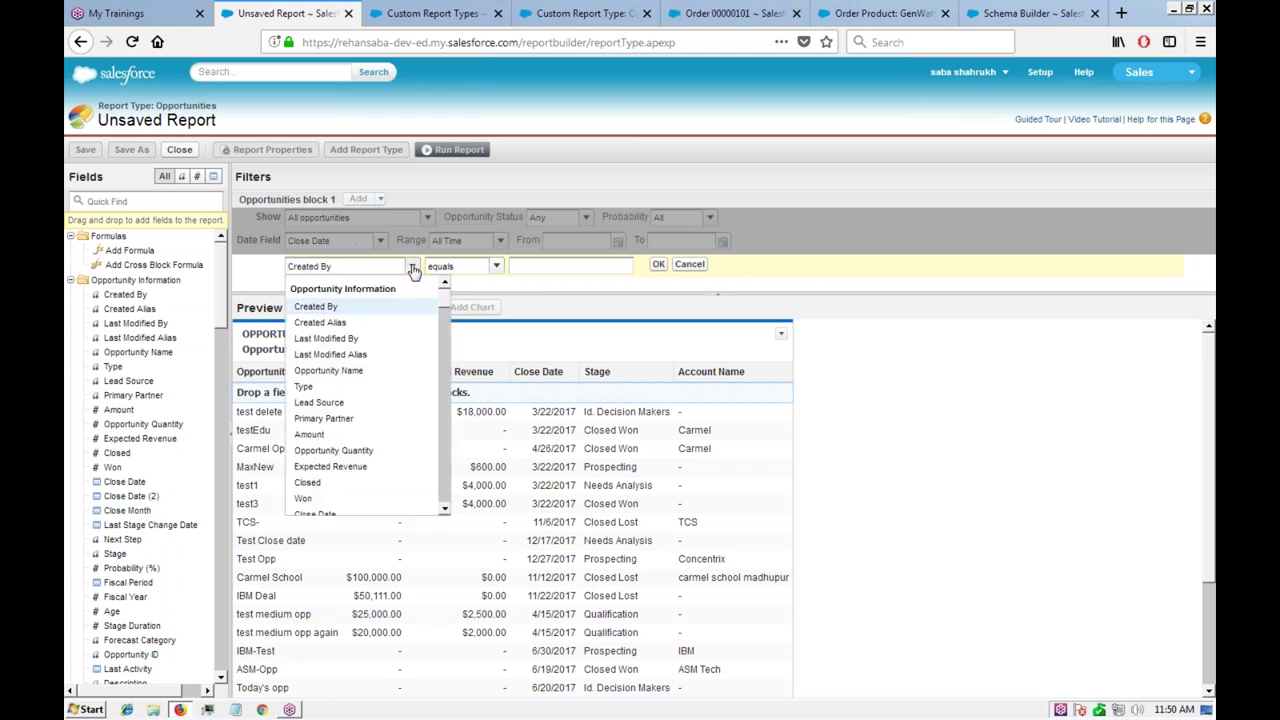
{"action": "left_click", "coordinate": [412, 268]}
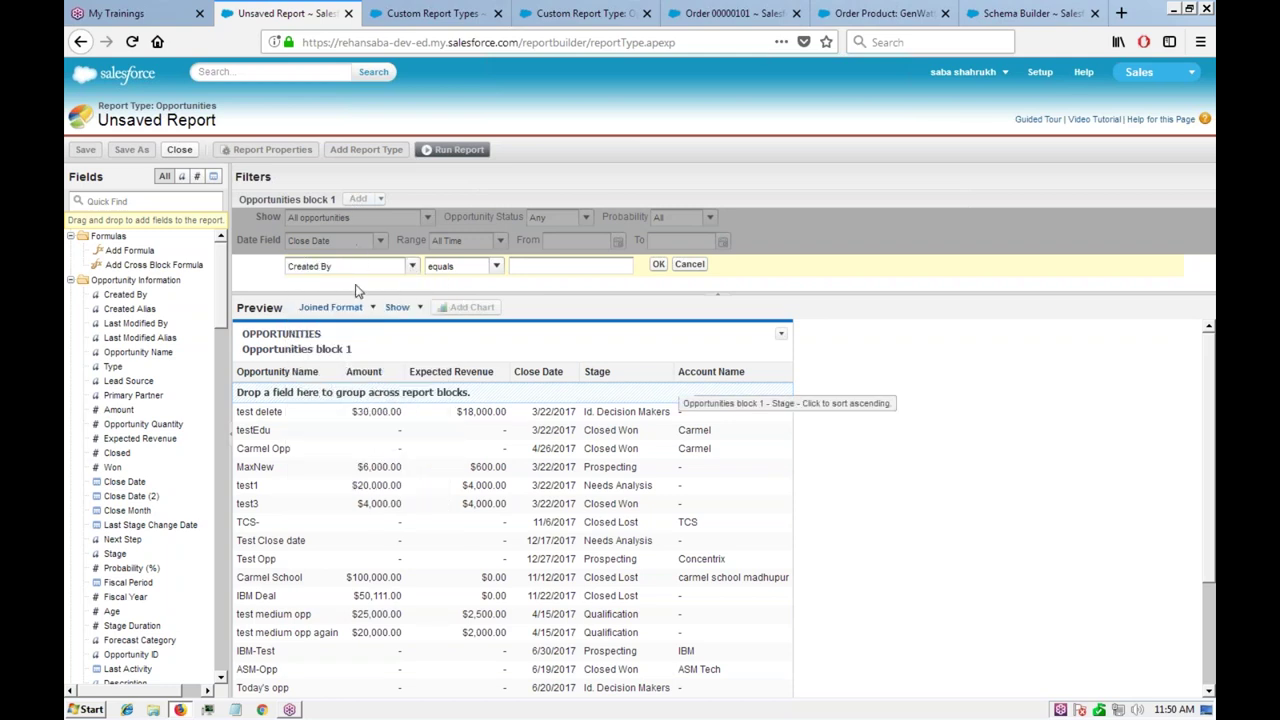
{"action": "left_click", "coordinate": [412, 267]}
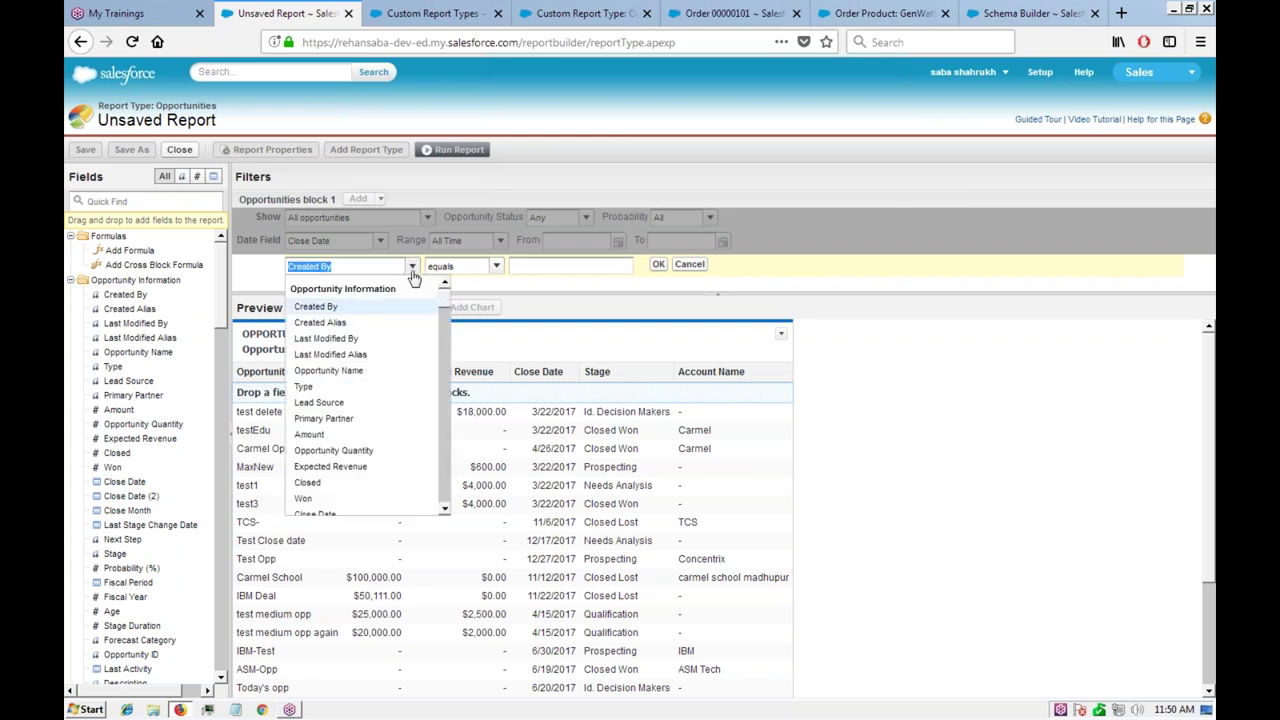
{"action": "scroll", "coordinate": [385, 405], "scroll_direction": "down", "scroll_amount": 5}
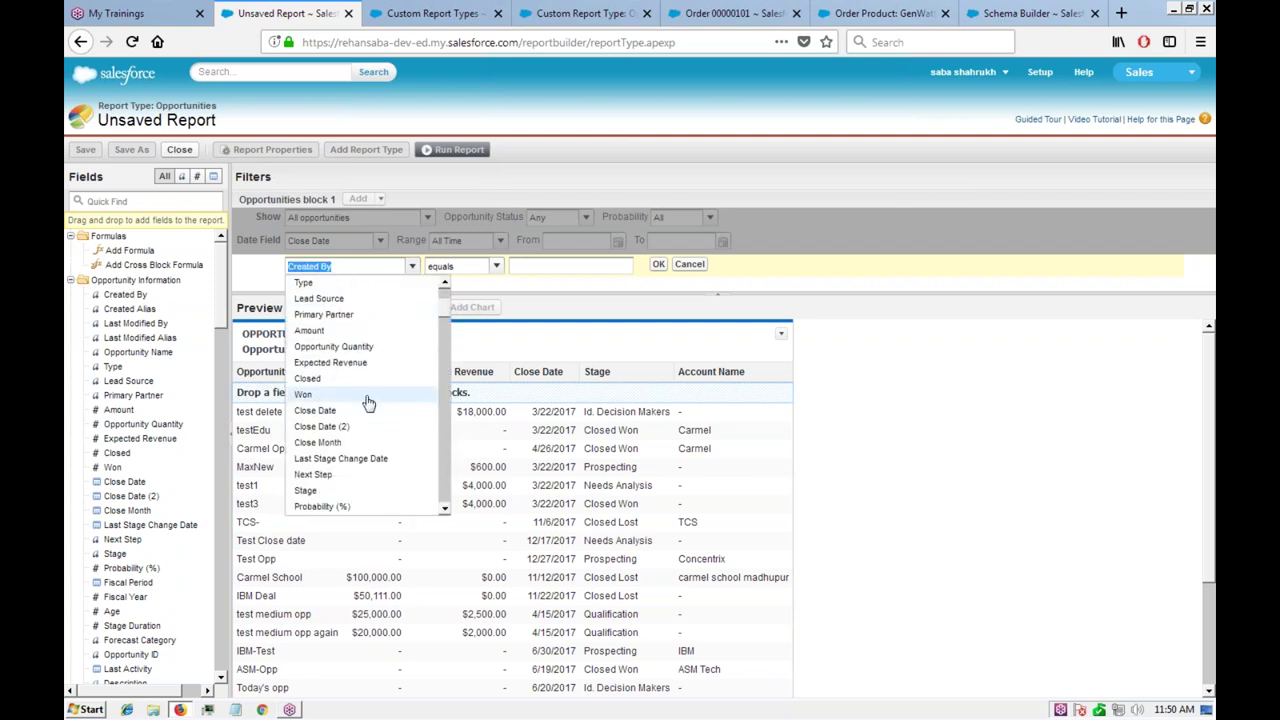
{"action": "left_click", "coordinate": [308, 386]}
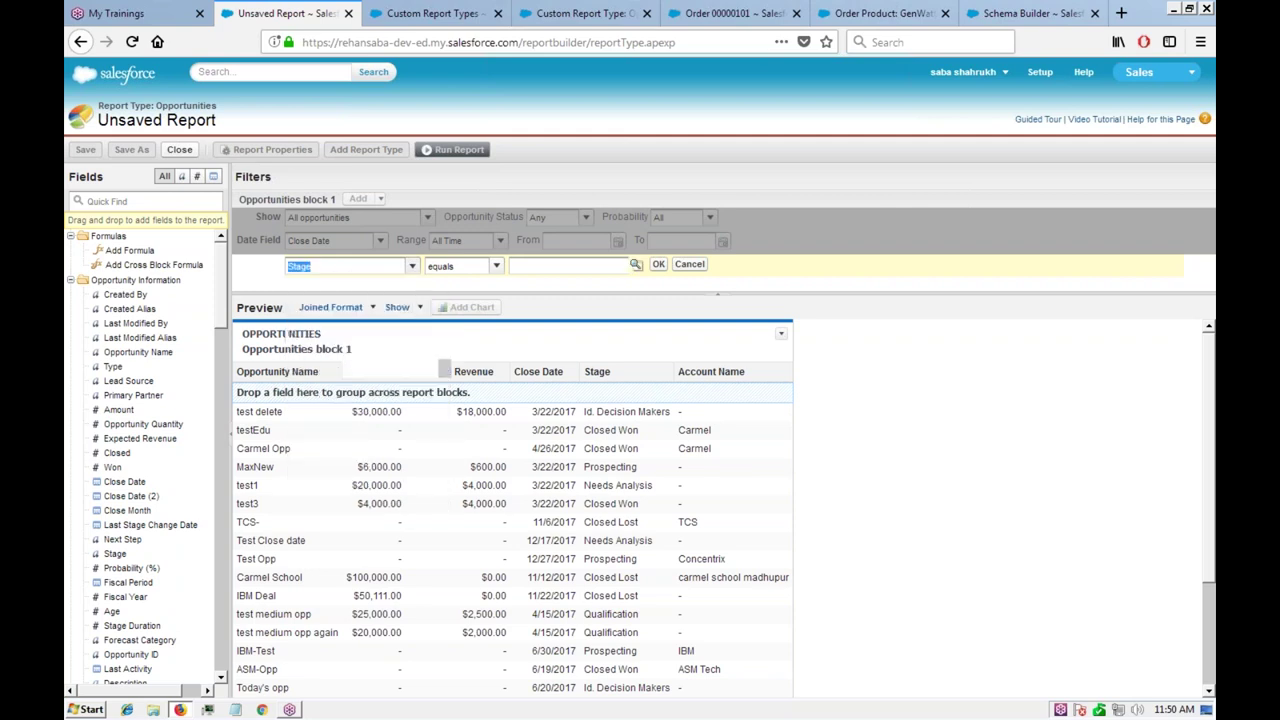
{"action": "left_click", "coordinate": [634, 267]}
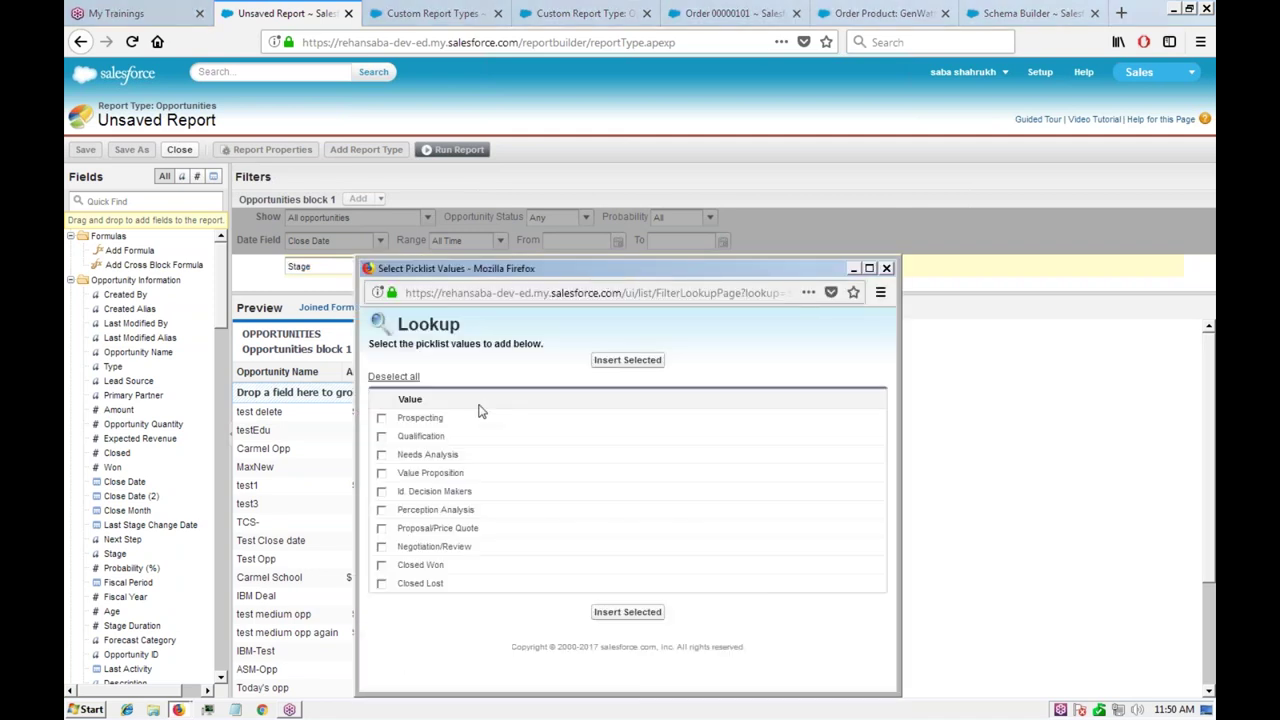
{"action": "left_click", "coordinate": [381, 583]}
{"action": "left_click", "coordinate": [627, 611]}
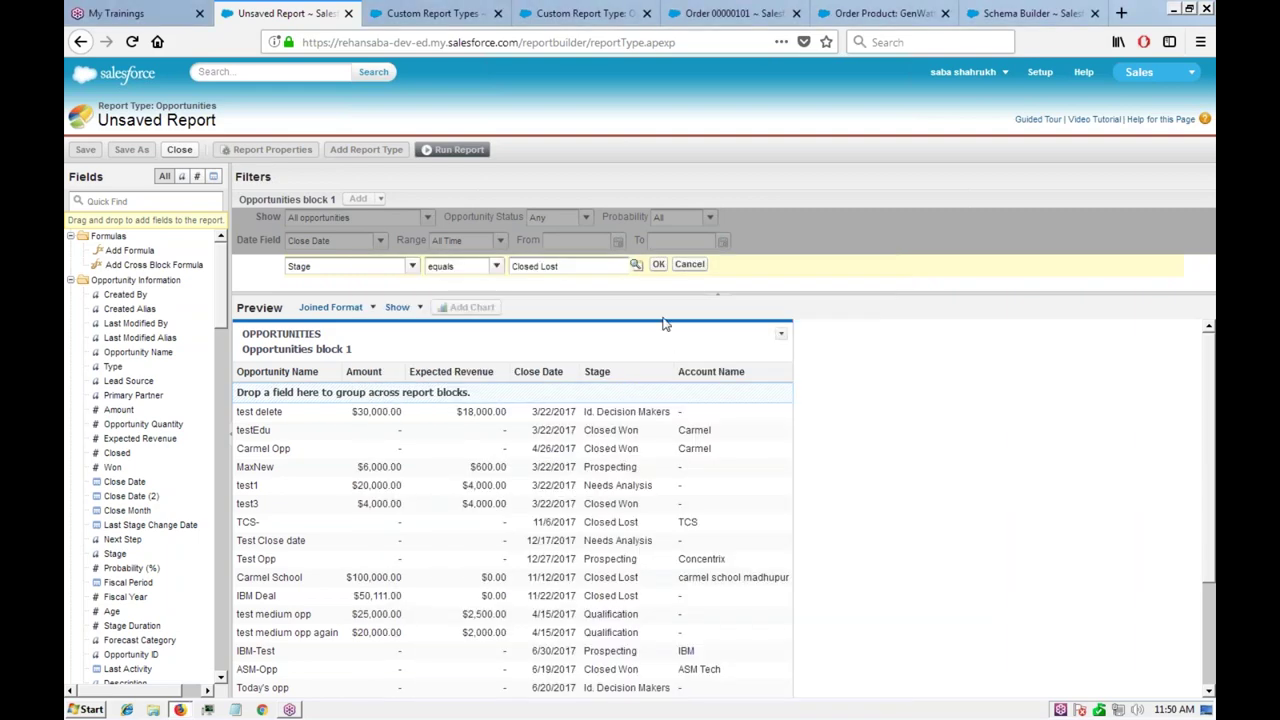
{"action": "left_click", "coordinate": [658, 264]}
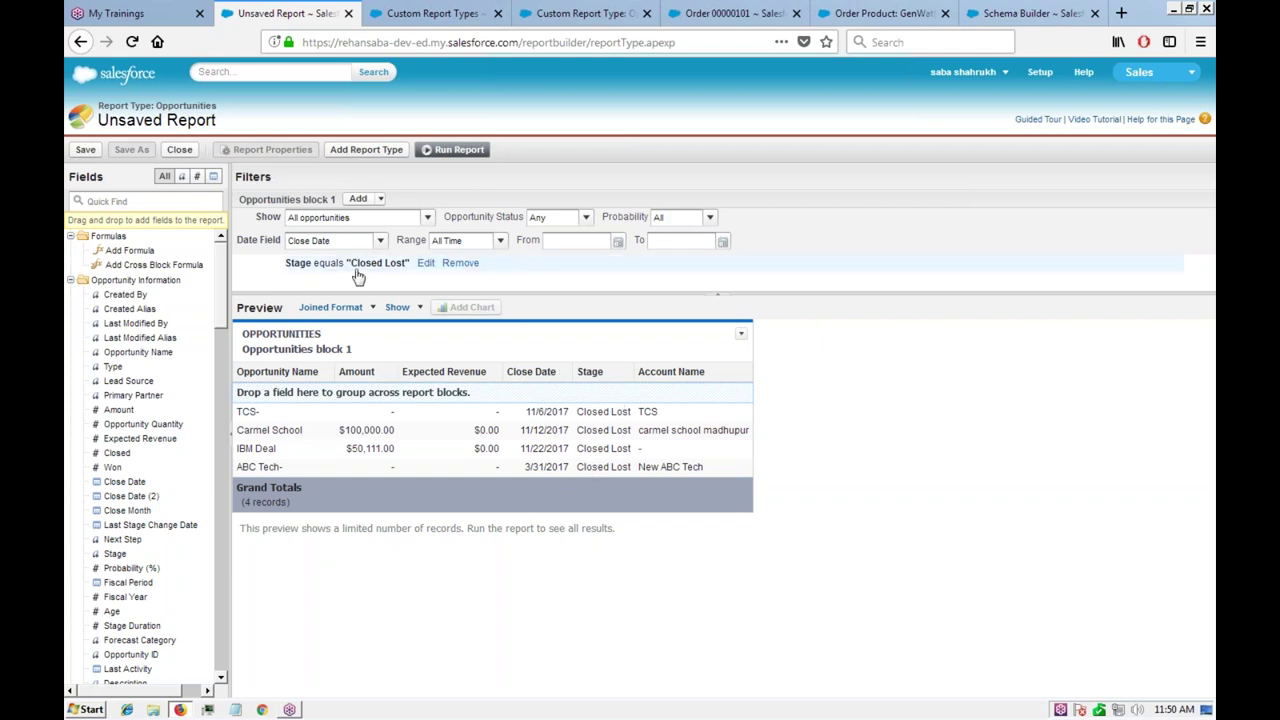
{"action": "mouse_move", "coordinate": [358, 272]}
{"action": "left_click", "coordinate": [358, 199]}
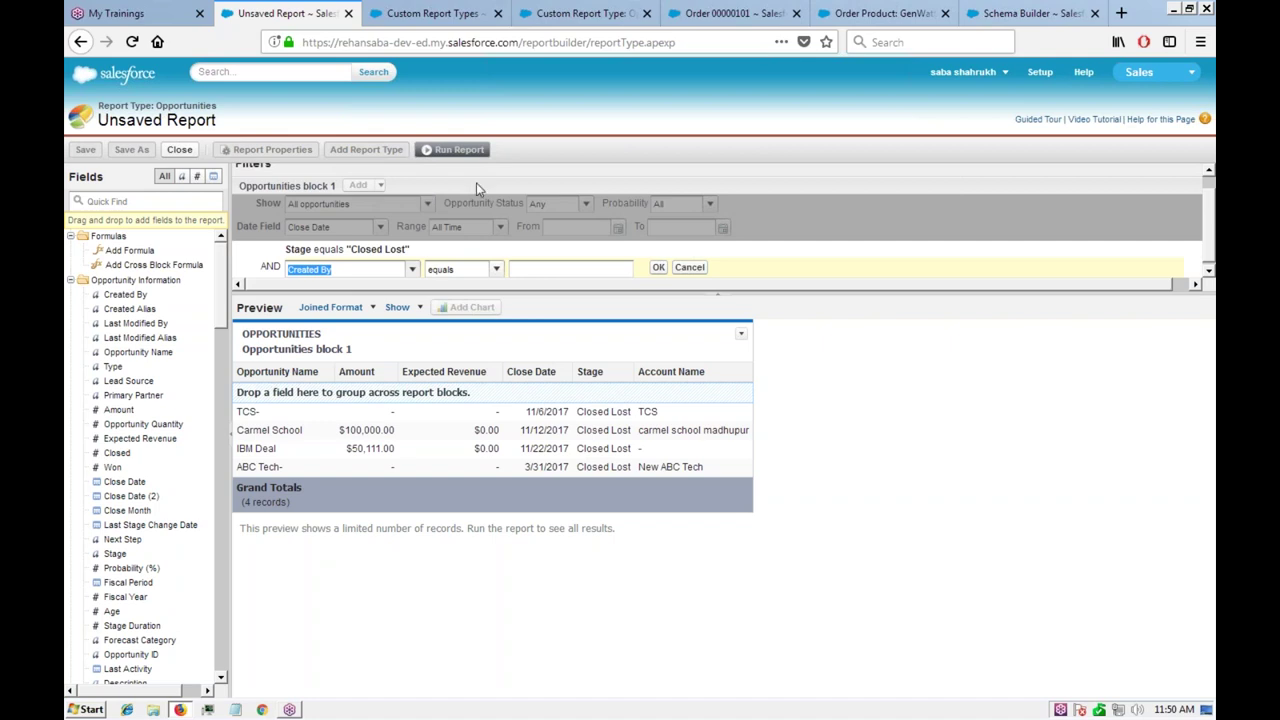
{"action": "left_click", "coordinate": [689, 267]}
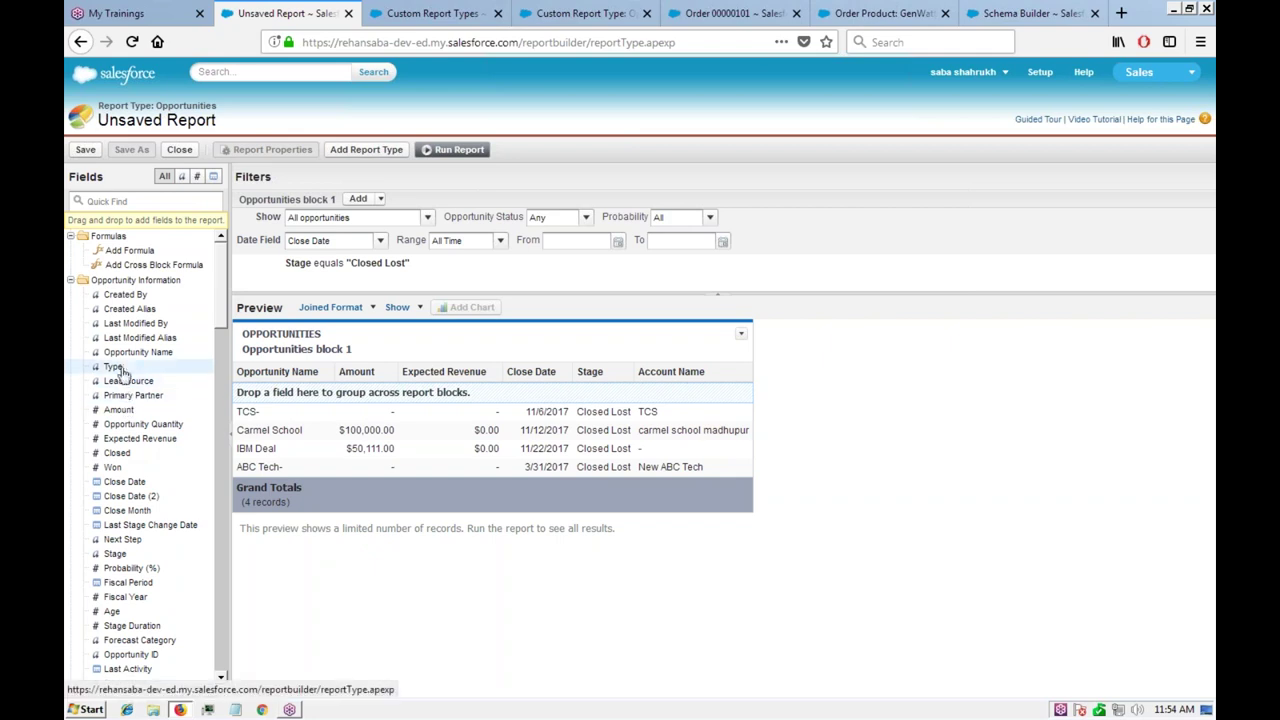
Step: Add the Opportunity Name field beside block 1 as a second Opportunities block, and enlarge the filters area to show both blocks' filters
{"action": "left_click_drag", "start_coordinate": [140, 362], "coordinate": [793, 365]}
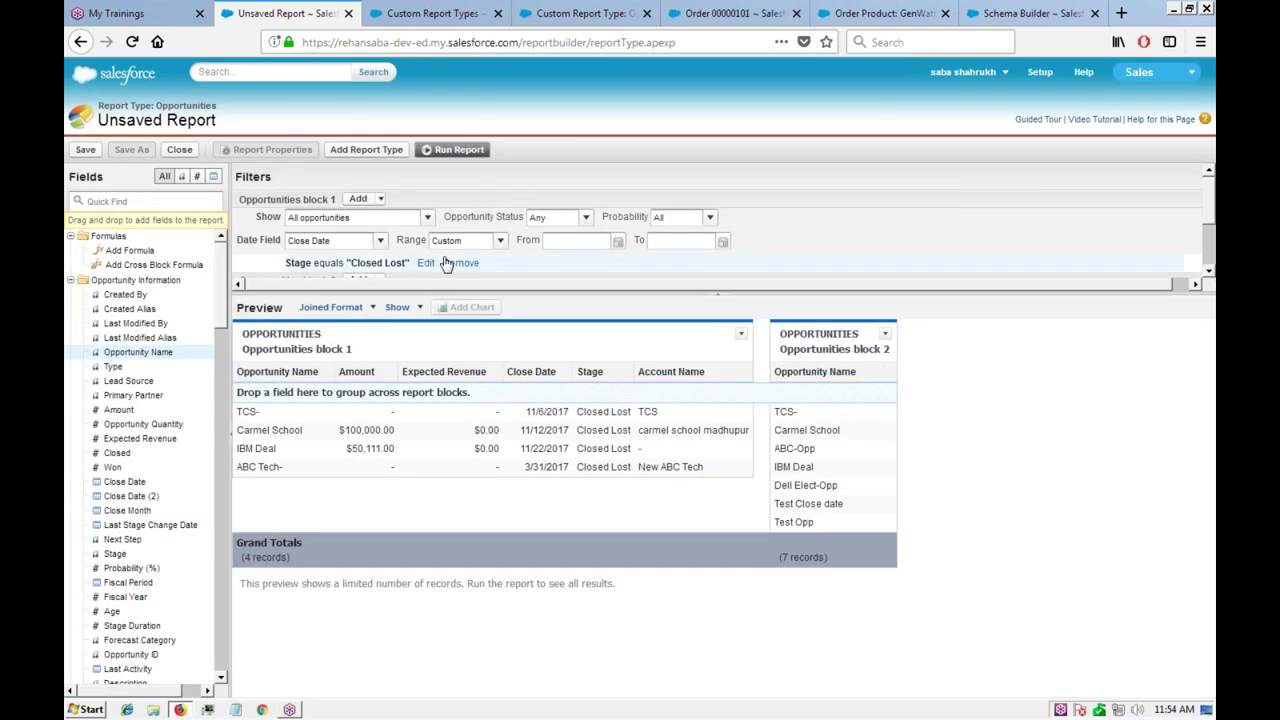
{"action": "left_click_drag", "start_coordinate": [951, 293], "coordinate": [967, 357]}
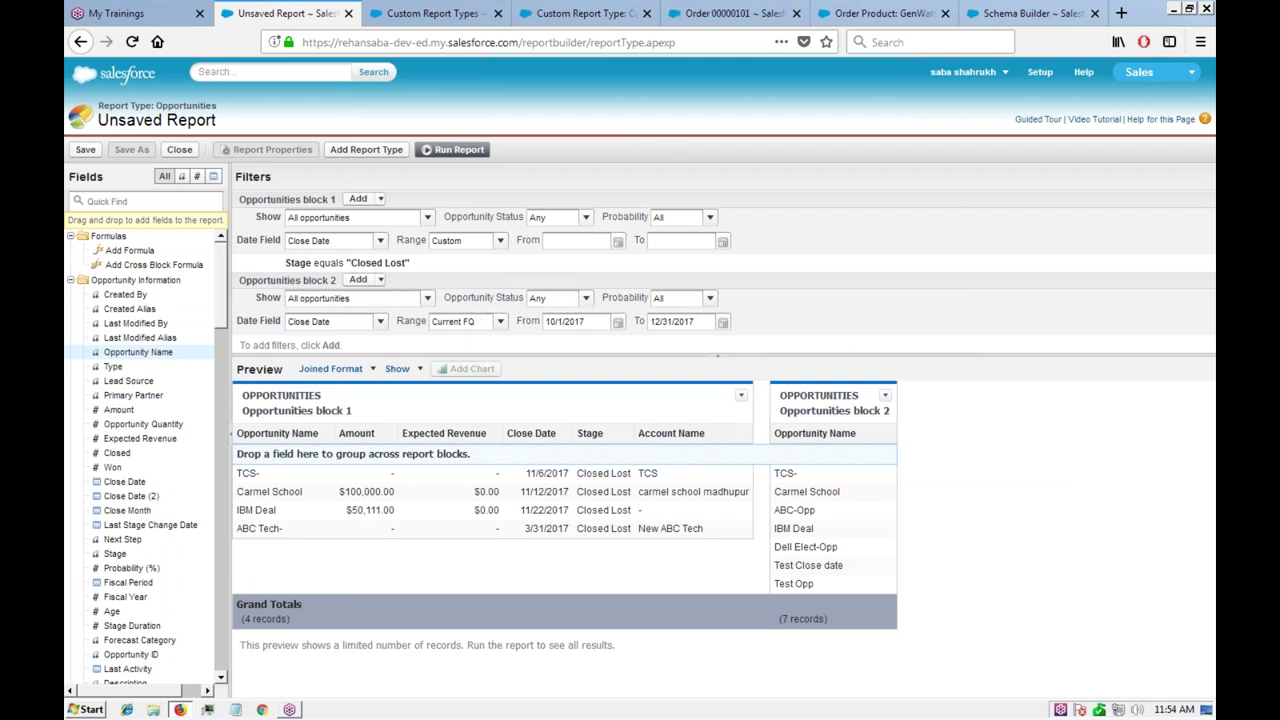
Step: Set the Close Date range to All Time for Opportunities block 2 and for Opportunities block 1
{"action": "left_click", "coordinate": [454, 328]}
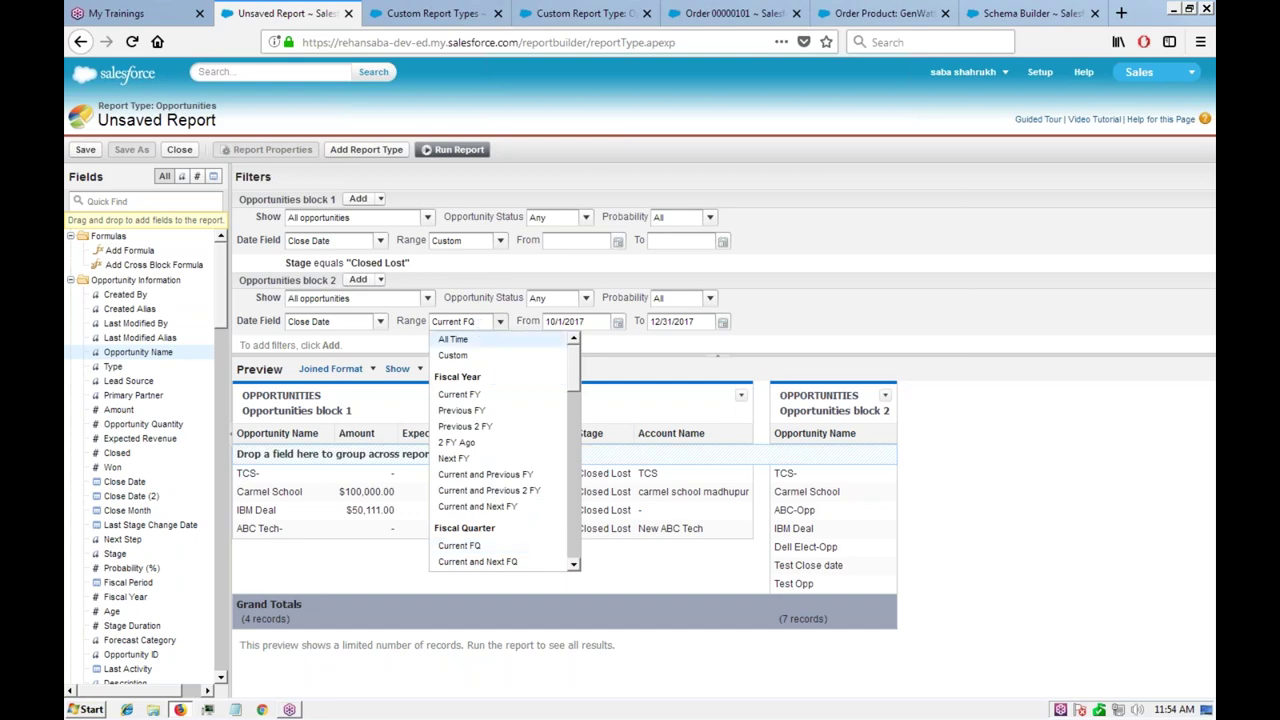
{"action": "left_click", "coordinate": [452, 339]}
{"action": "scroll", "coordinate": [697, 550], "scroll_direction": "down", "scroll_amount": 5}
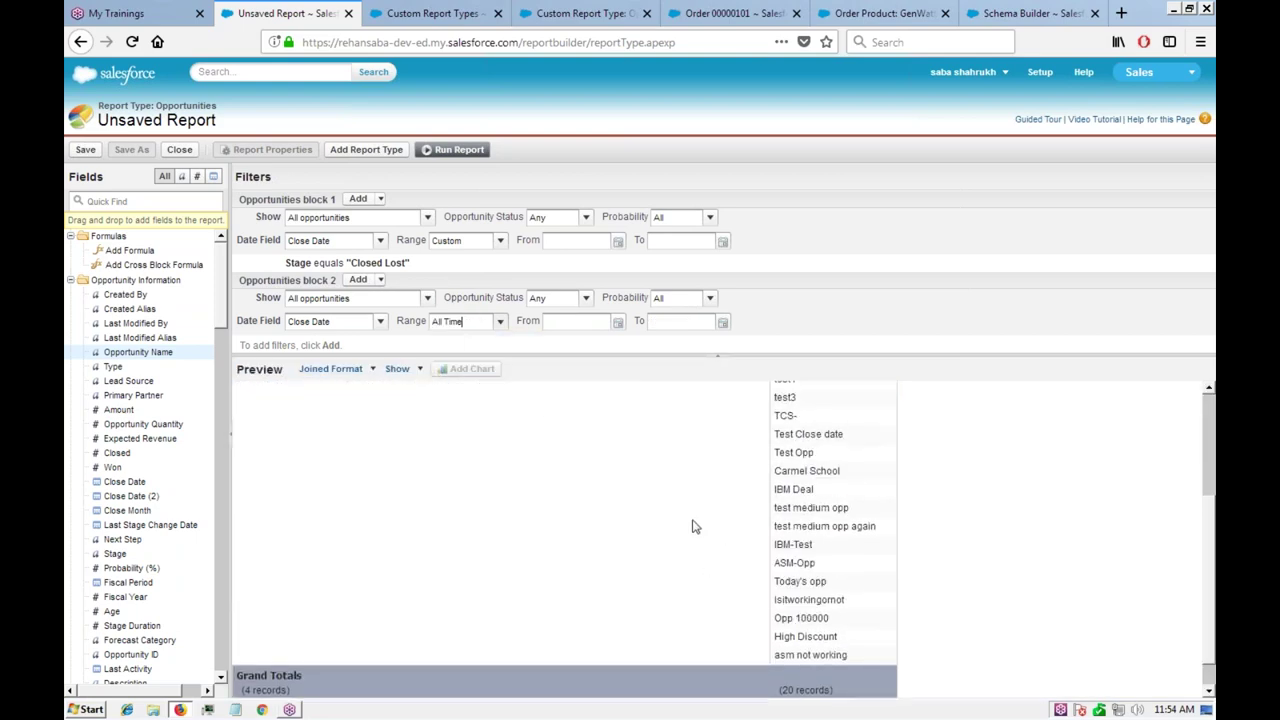
{"action": "scroll", "coordinate": [691, 523], "scroll_direction": "up", "scroll_amount": 5}
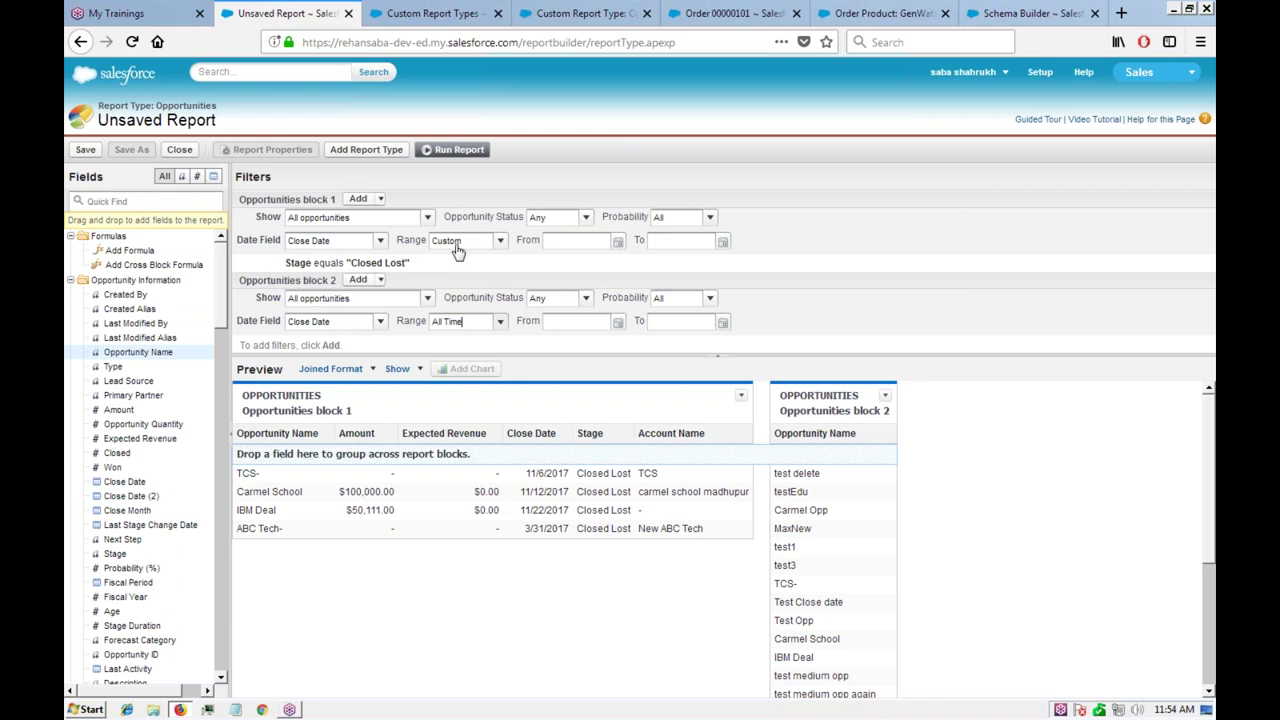
{"action": "left_click", "coordinate": [502, 243]}
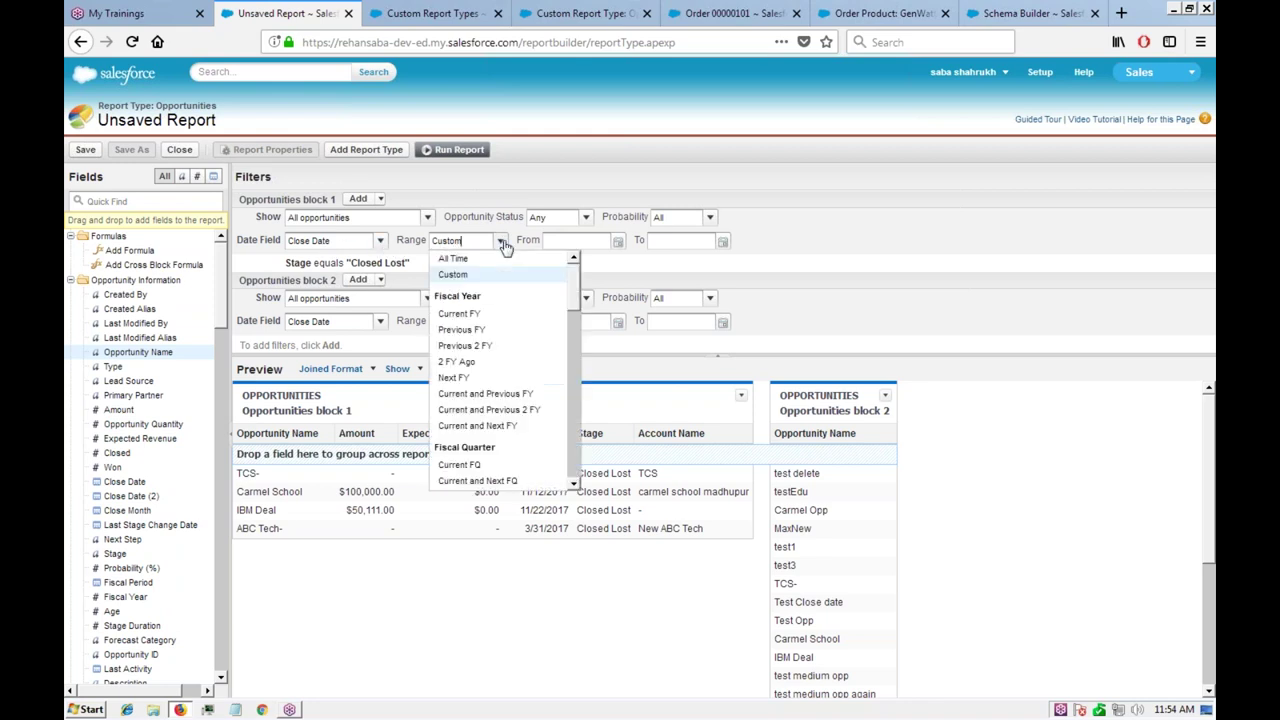
{"action": "left_click", "coordinate": [468, 259]}
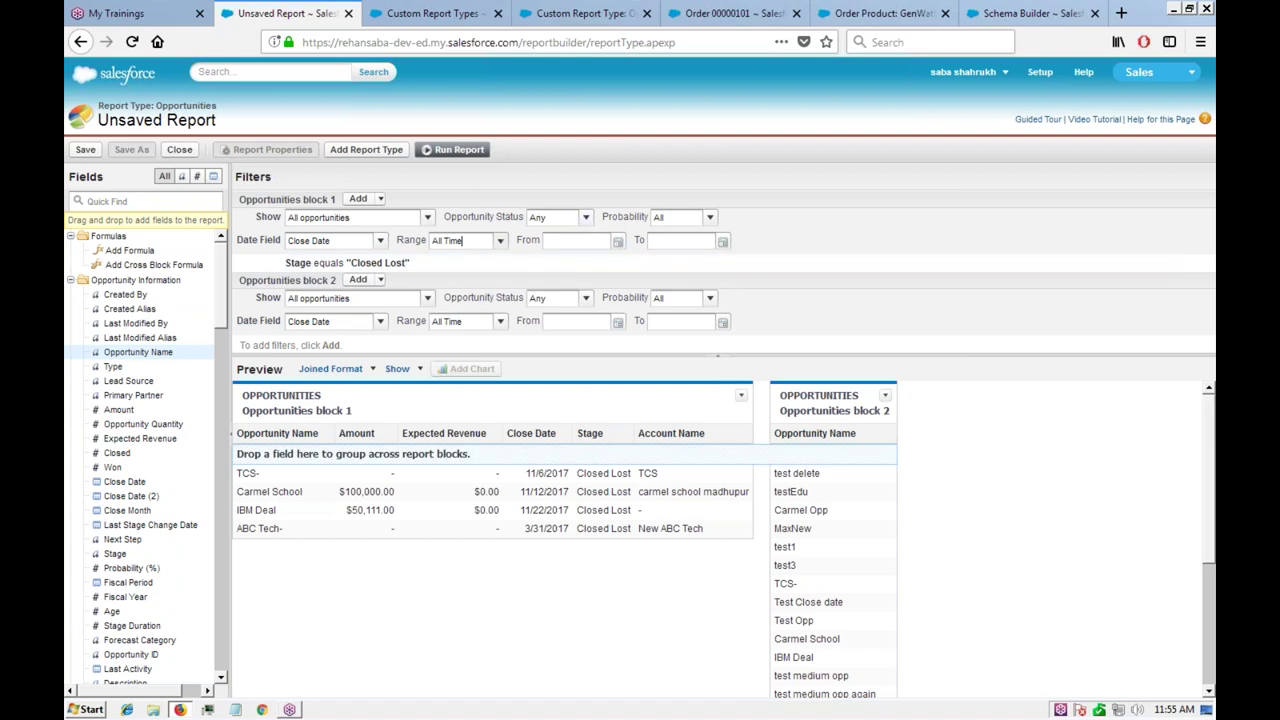
Step: Try Closed Won as the Opportunity Status of Opportunities block 1, and set it back to Any
{"action": "left_click", "coordinate": [586, 218]}
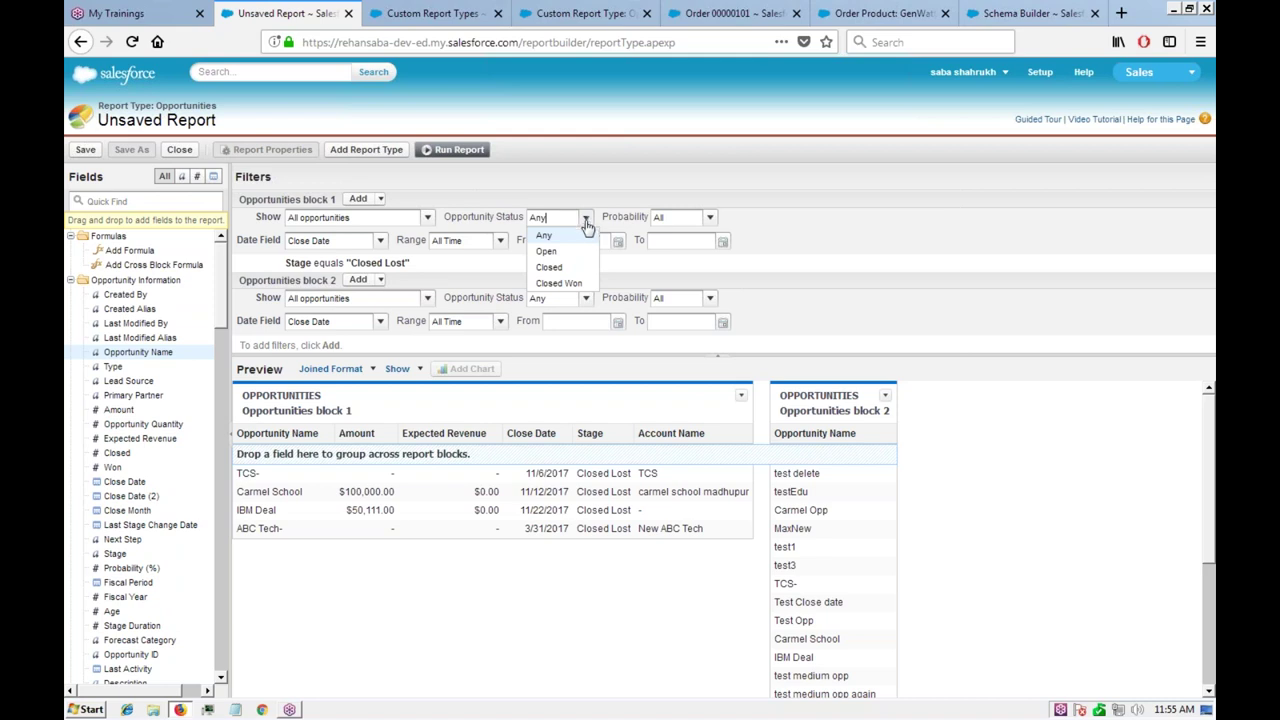
{"action": "left_click", "coordinate": [560, 283]}
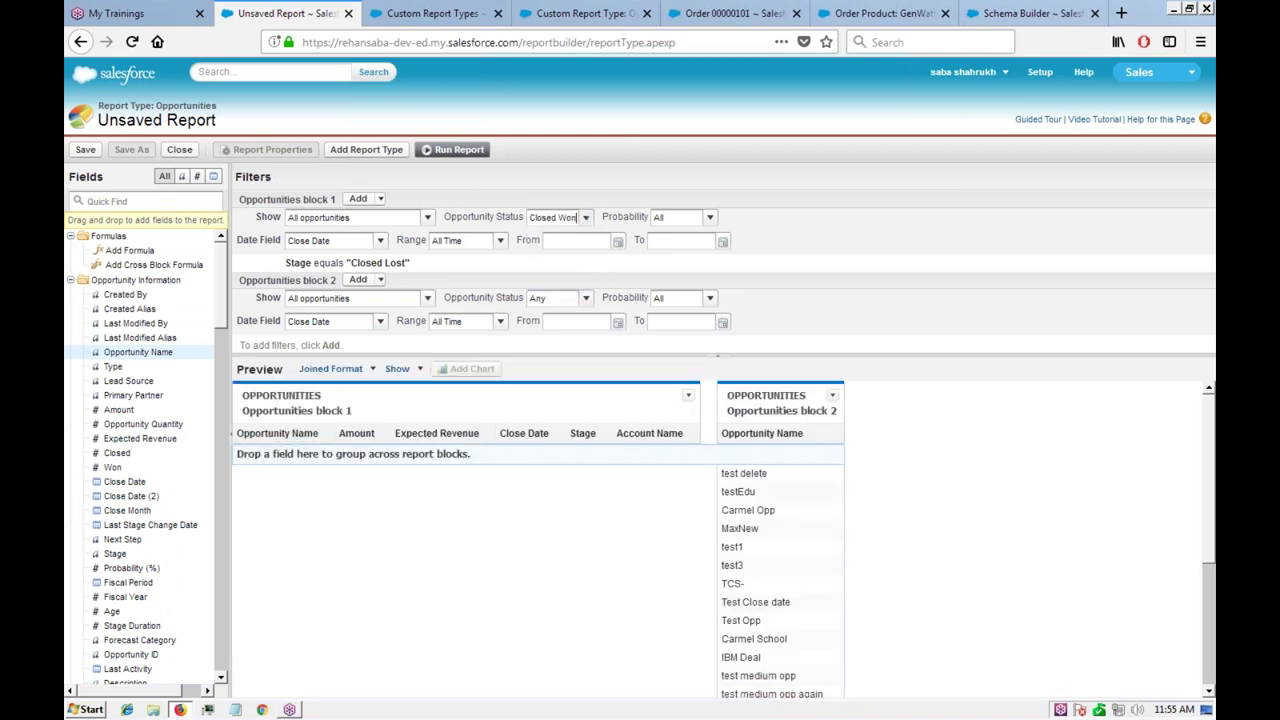
{"action": "left_click", "coordinate": [686, 222]}
{"action": "left_click", "coordinate": [687, 223]}
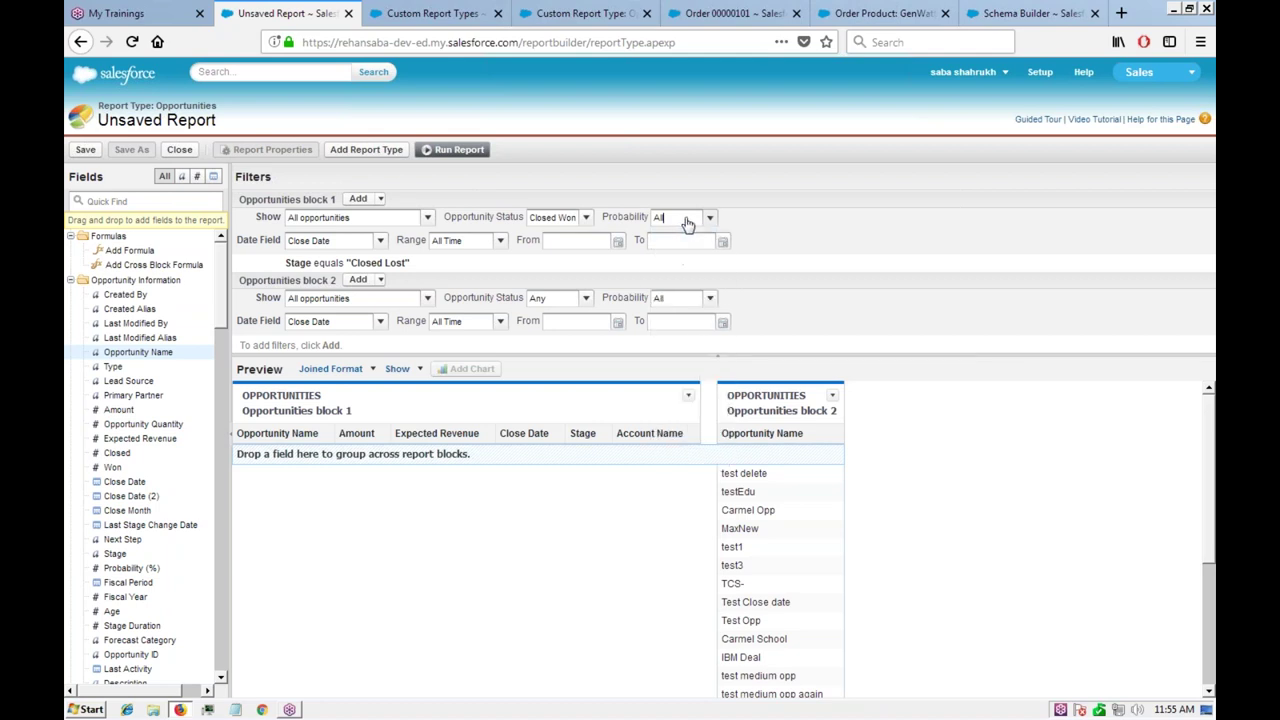
{"action": "left_click", "coordinate": [586, 218]}
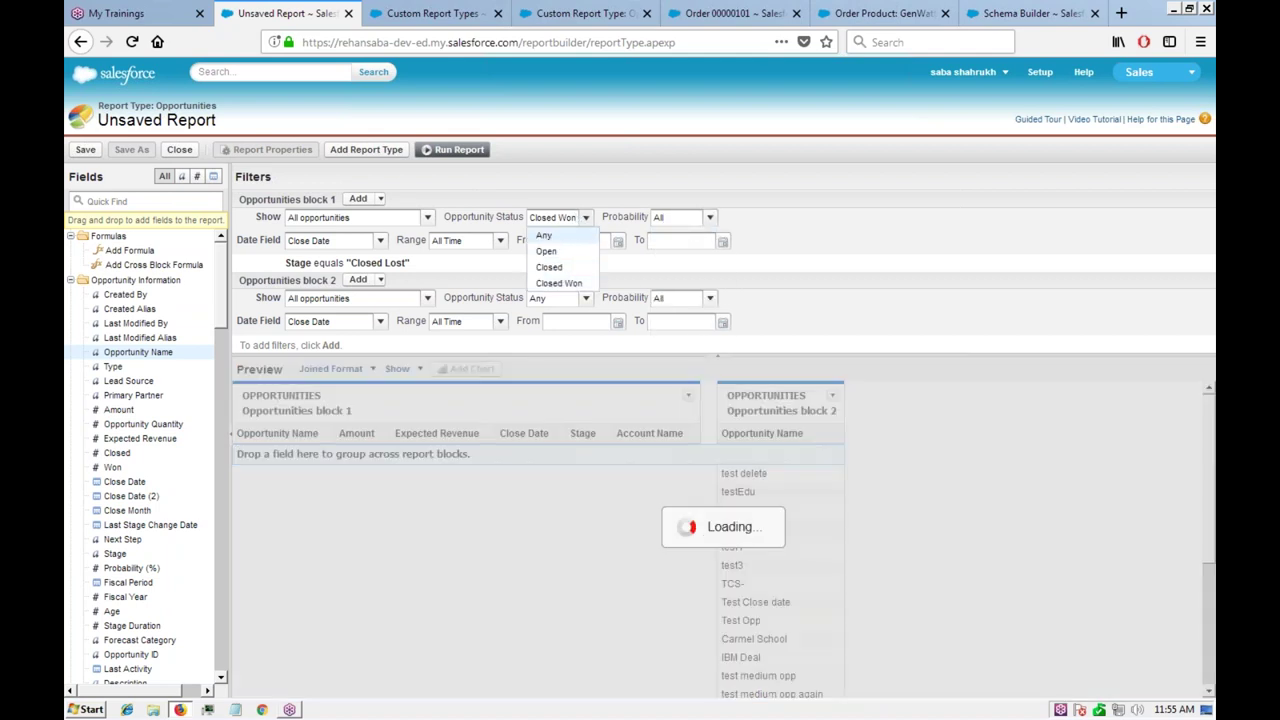
{"action": "left_click", "coordinate": [545, 236]}
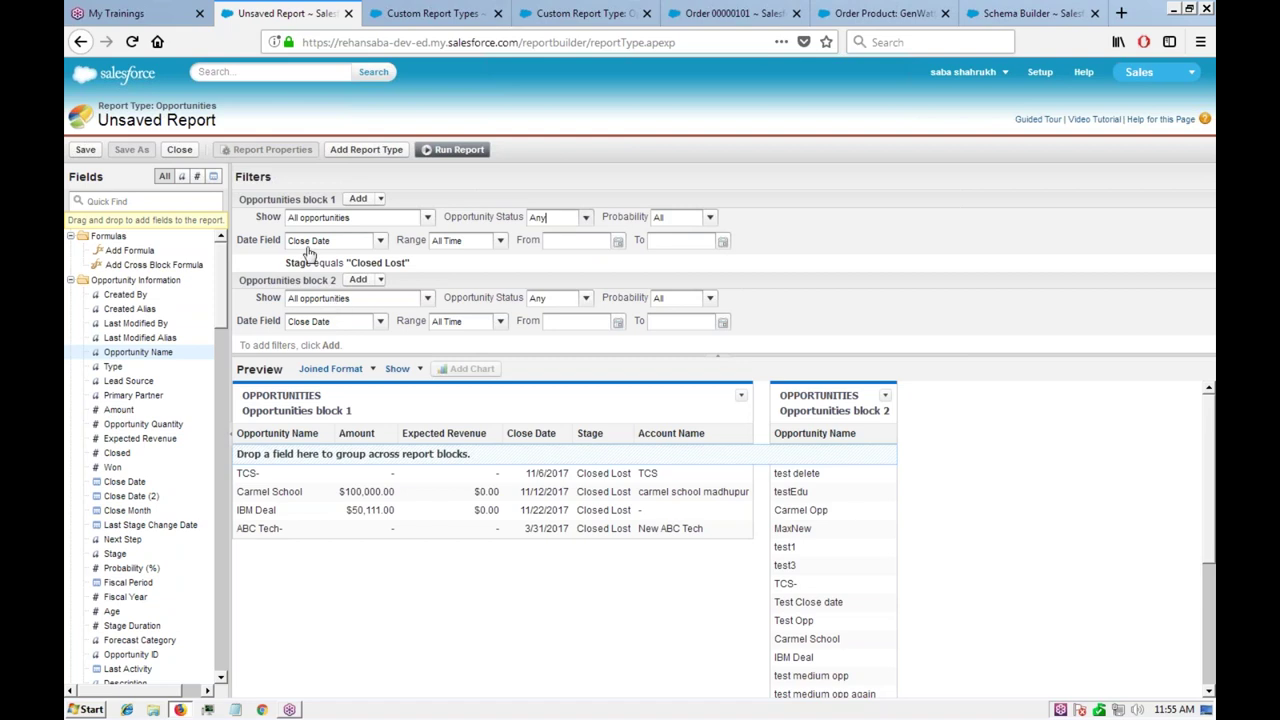
{"action": "left_click", "coordinate": [587, 220]}
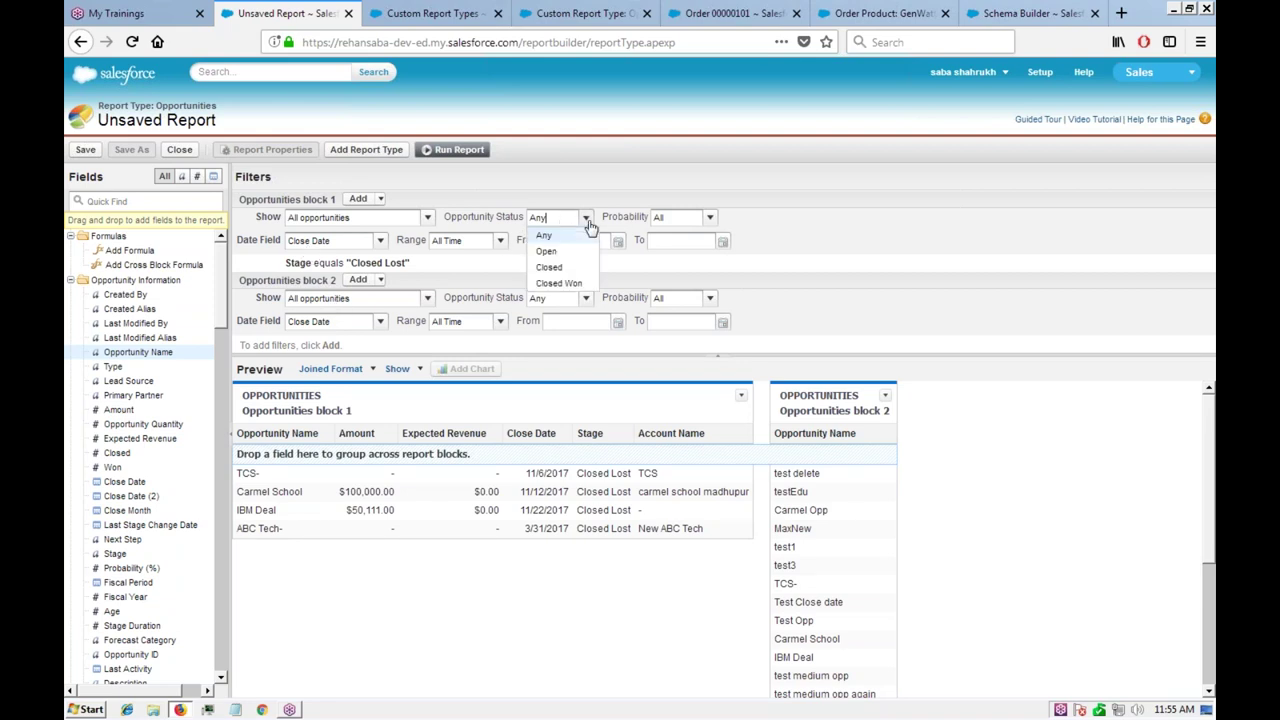
{"action": "left_click", "coordinate": [587, 220]}
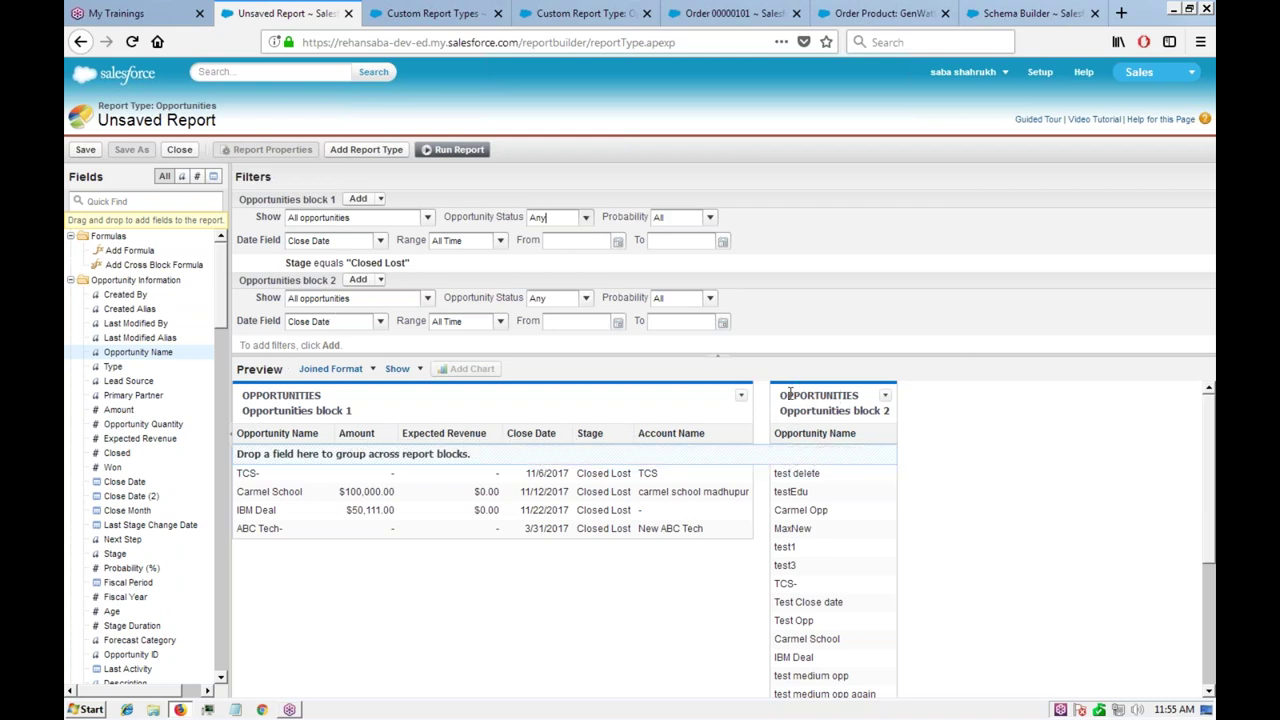
Step: Add the Amount, Expected Revenue, Close Date and Stage fields as columns to Opportunities block 2
{"action": "scroll", "coordinate": [208, 327], "scroll_direction": "down", "scroll_amount": 2}
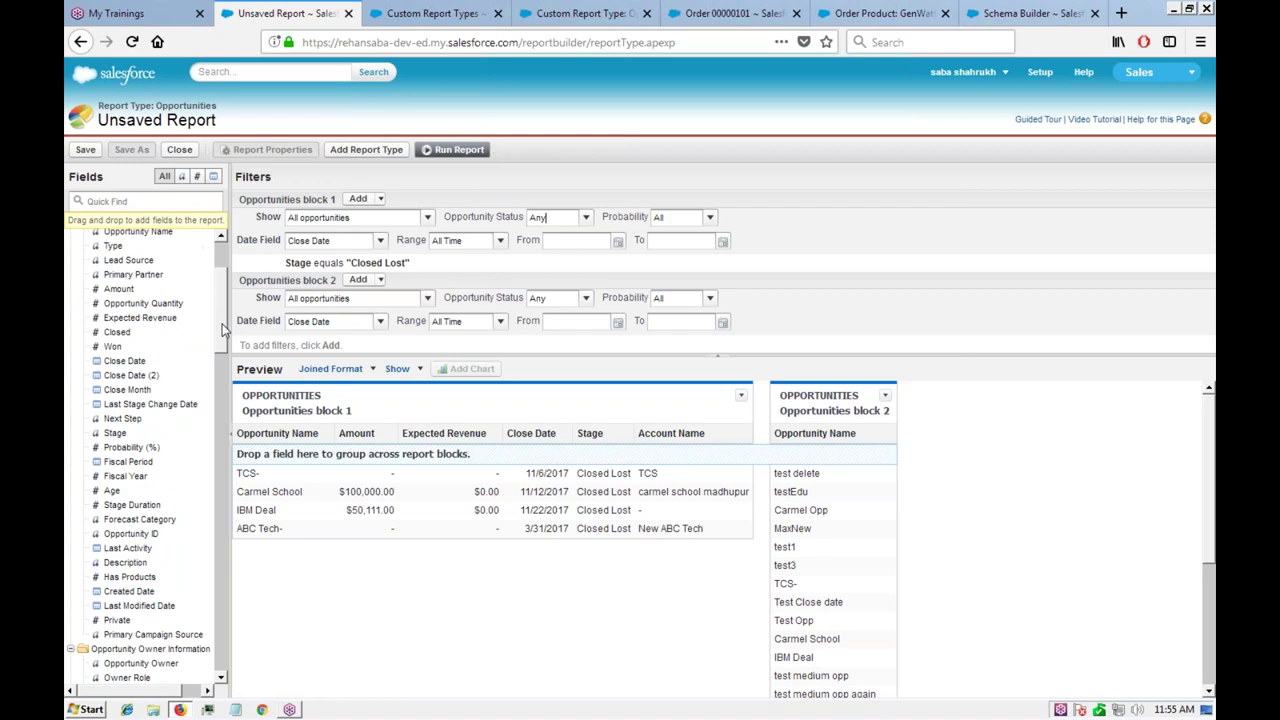
{"action": "scroll", "coordinate": [223, 305], "scroll_direction": "up", "scroll_amount": 2}
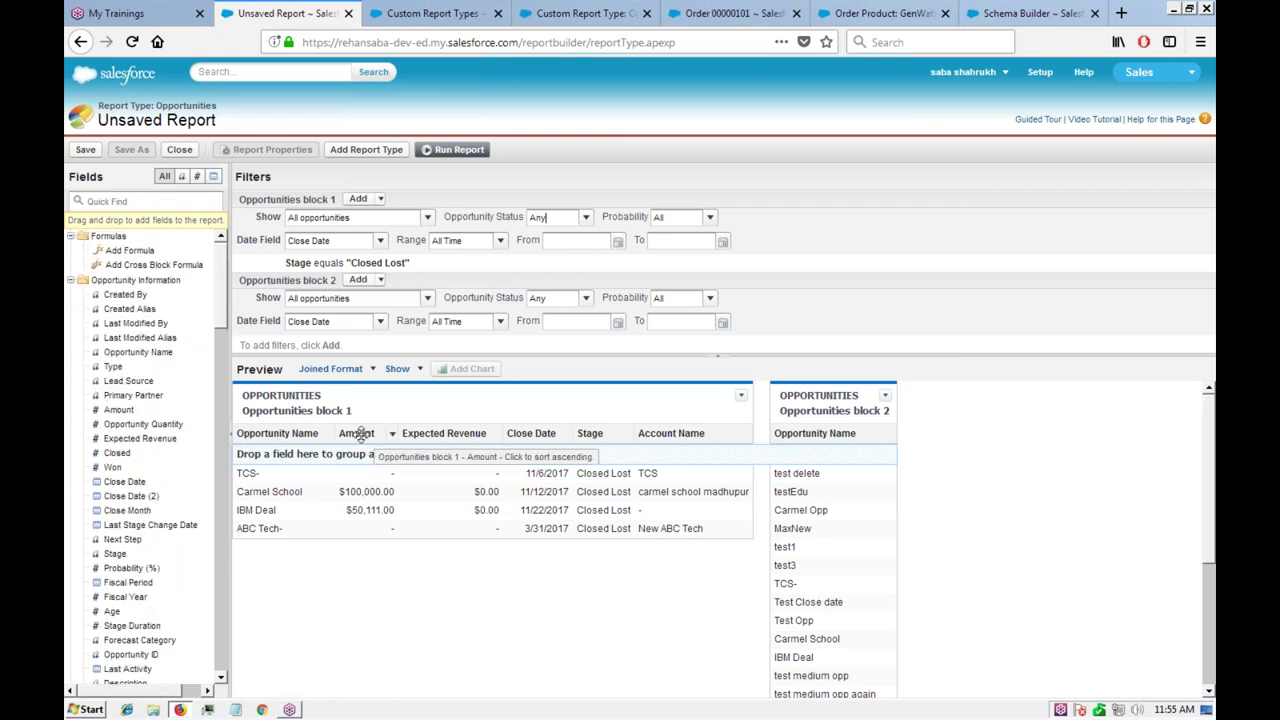
{"action": "left_click_drag", "start_coordinate": [137, 418], "coordinate": [844, 478]}
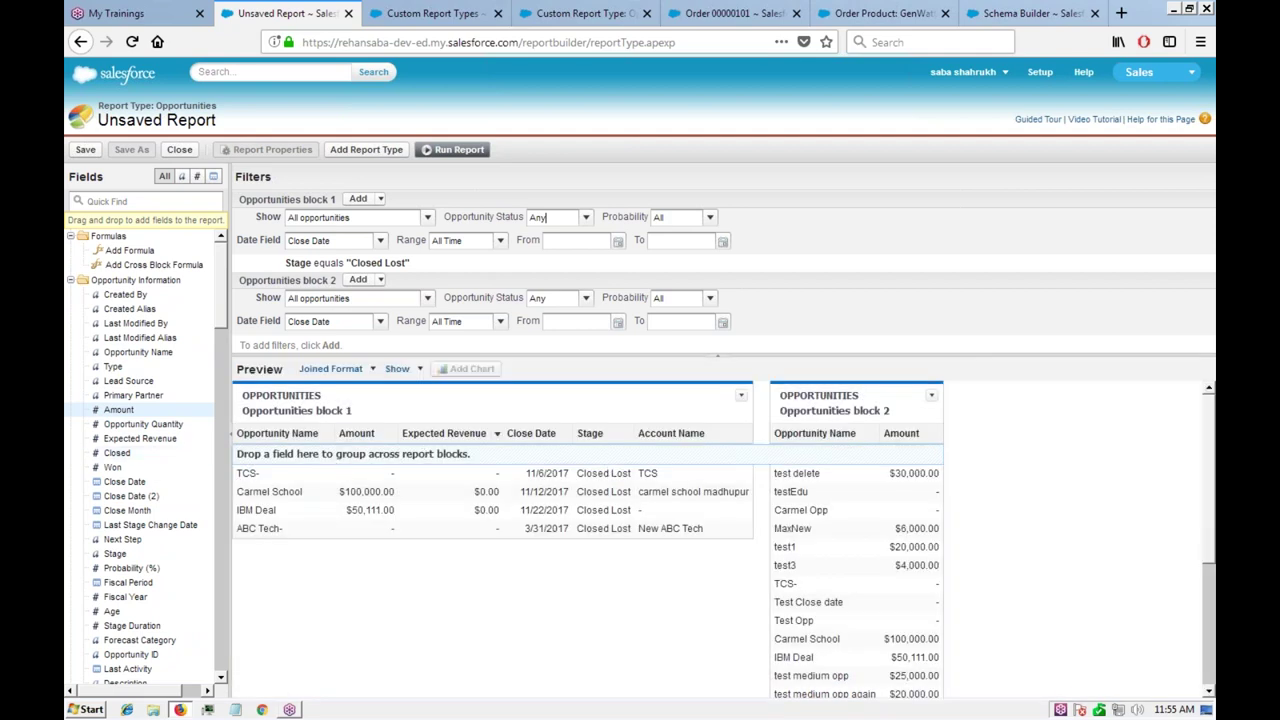
{"action": "left_click", "coordinate": [140, 439]}
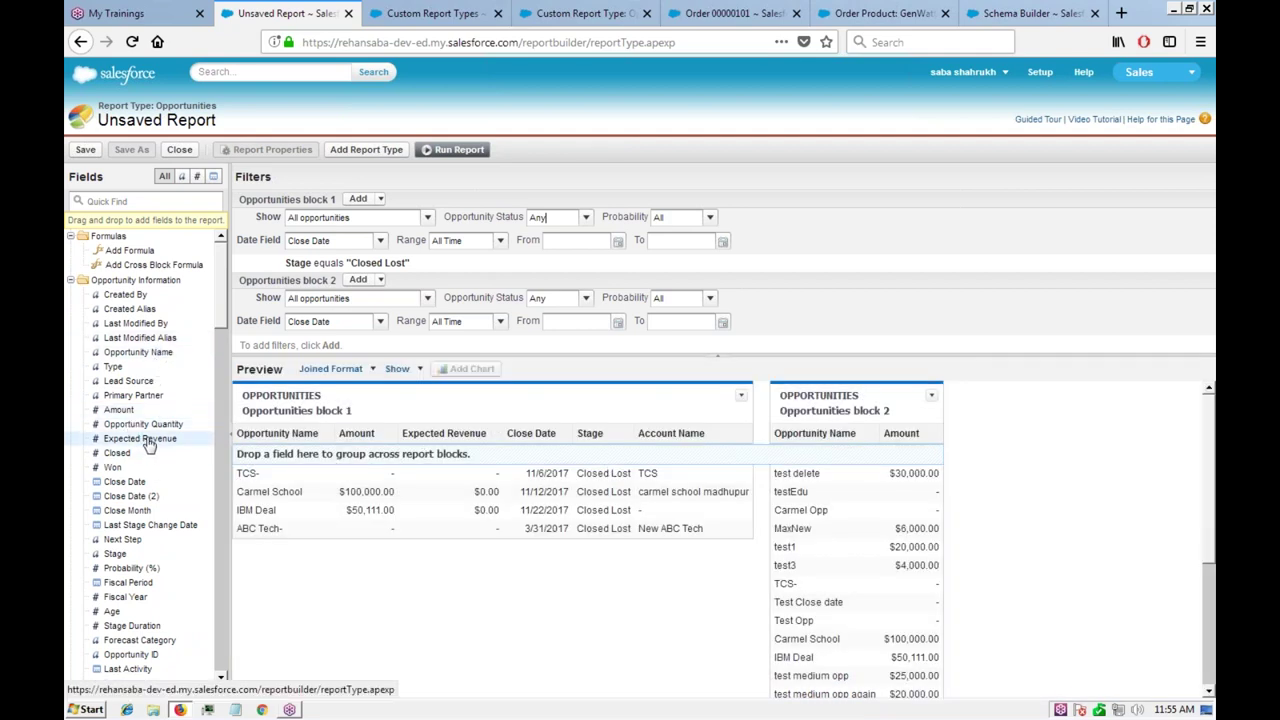
{"action": "left_click_drag", "start_coordinate": [577, 459], "coordinate": [875, 490]}
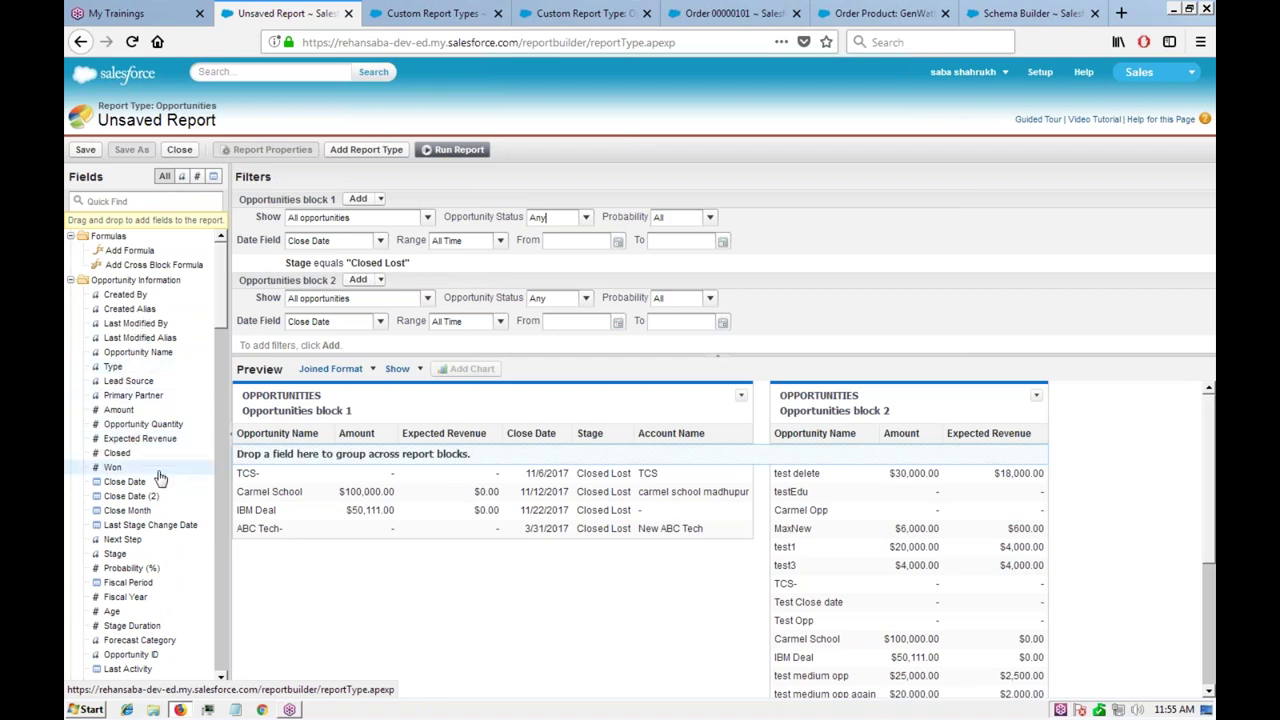
{"action": "left_click_drag", "start_coordinate": [130, 481], "coordinate": [1040, 585]}
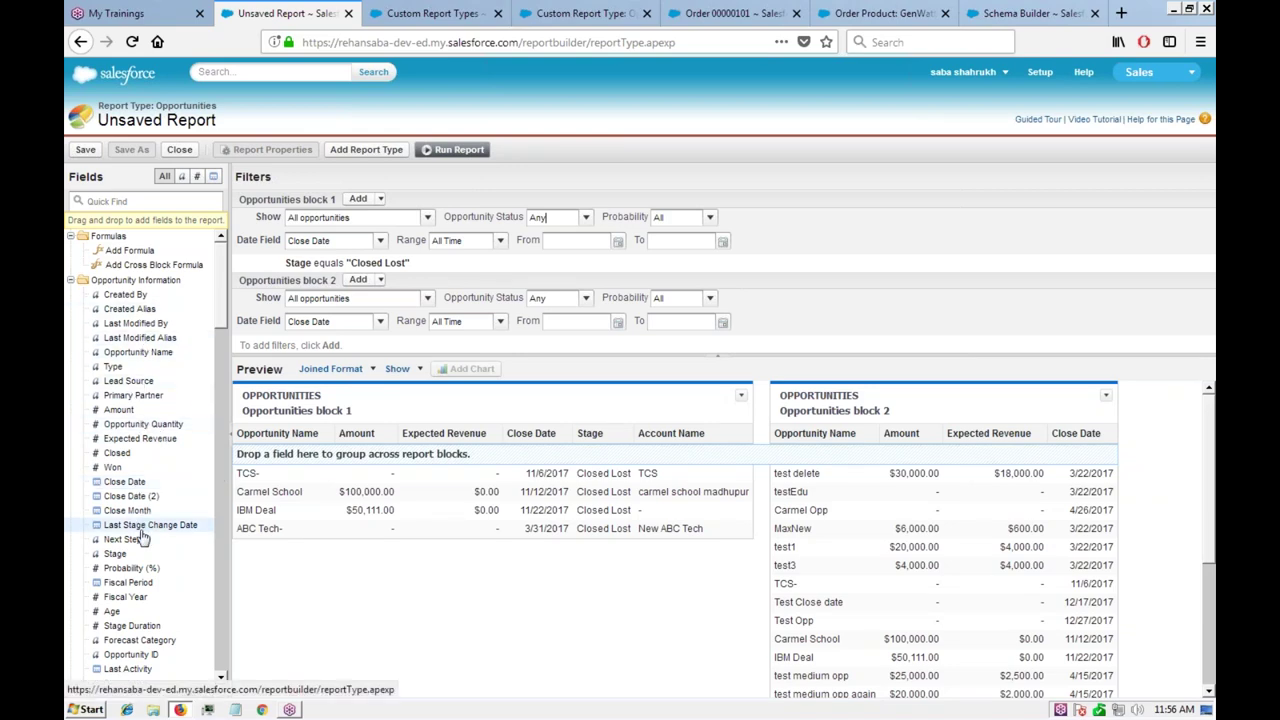
{"action": "left_click_drag", "start_coordinate": [128, 560], "coordinate": [1069, 530]}
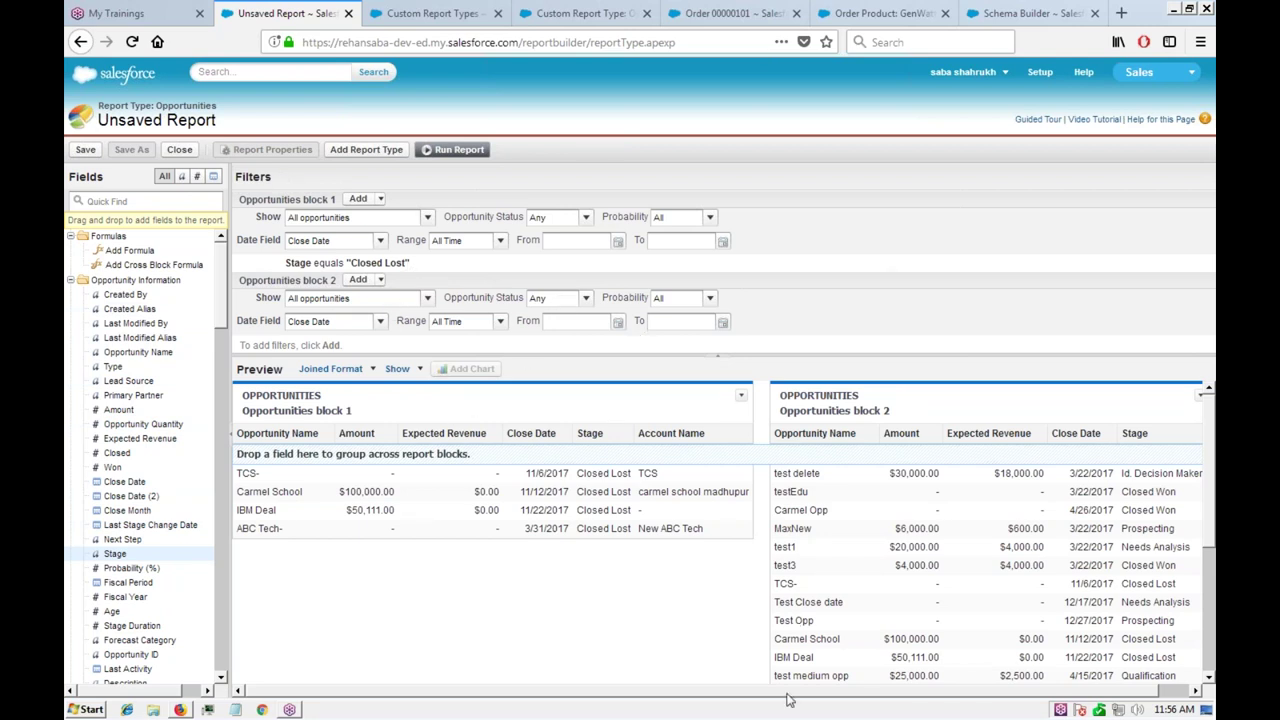
Step: Set the Opportunity Status of Opportunities block 2 to Closed Won and review the records of both blocks
{"action": "scroll", "coordinate": [1213, 538], "scroll_direction": "down", "scroll_amount": 5}
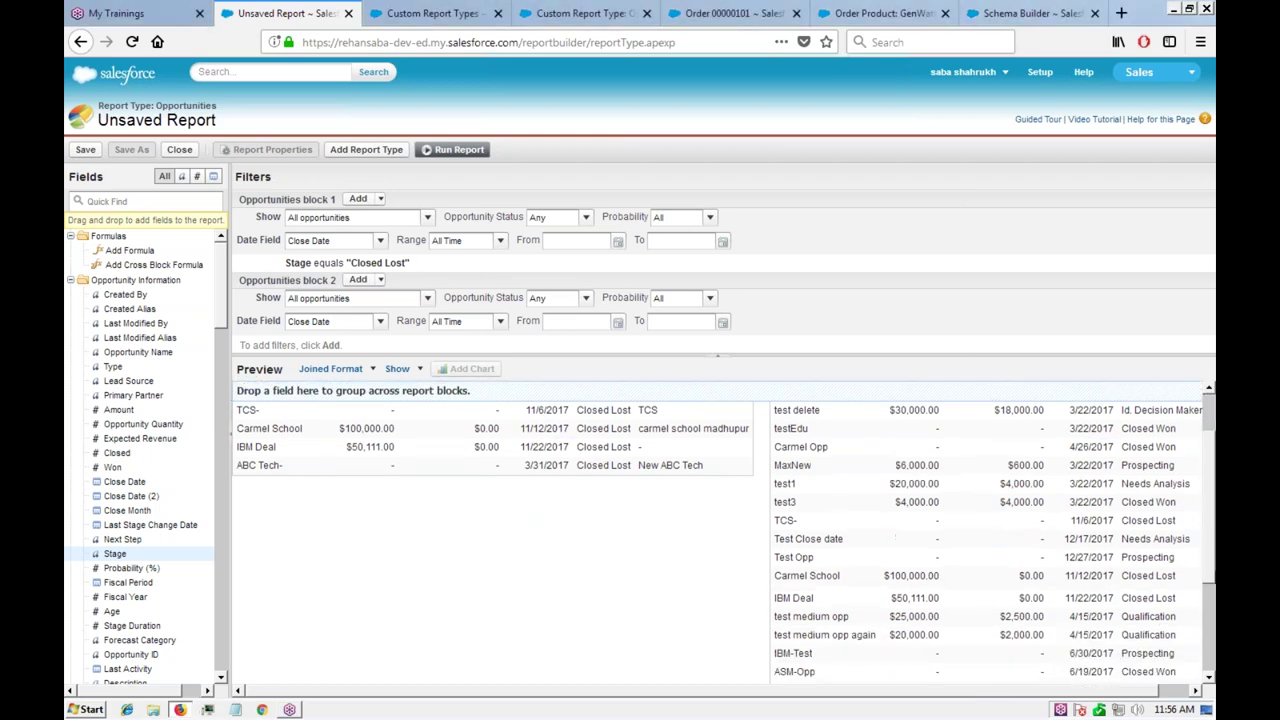
{"action": "scroll", "coordinate": [1188, 558], "scroll_direction": "up", "scroll_amount": 1}
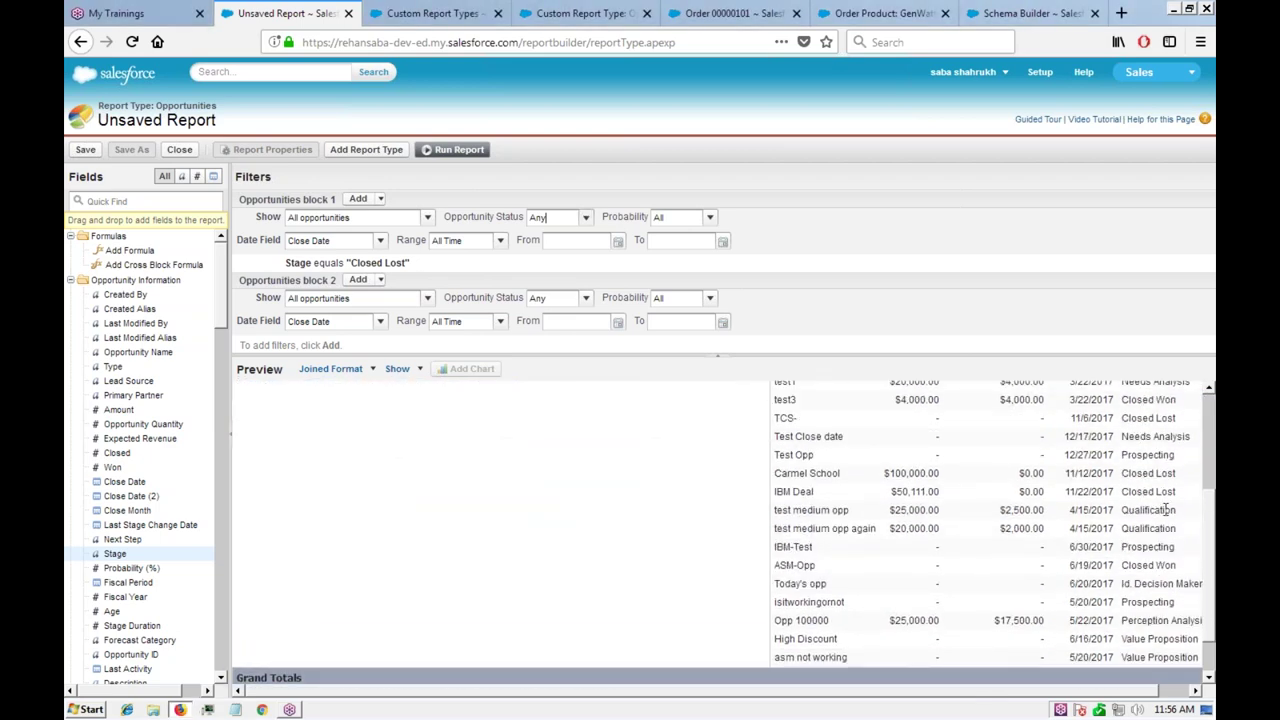
{"action": "scroll", "coordinate": [1210, 550], "scroll_direction": "up", "scroll_amount": 5}
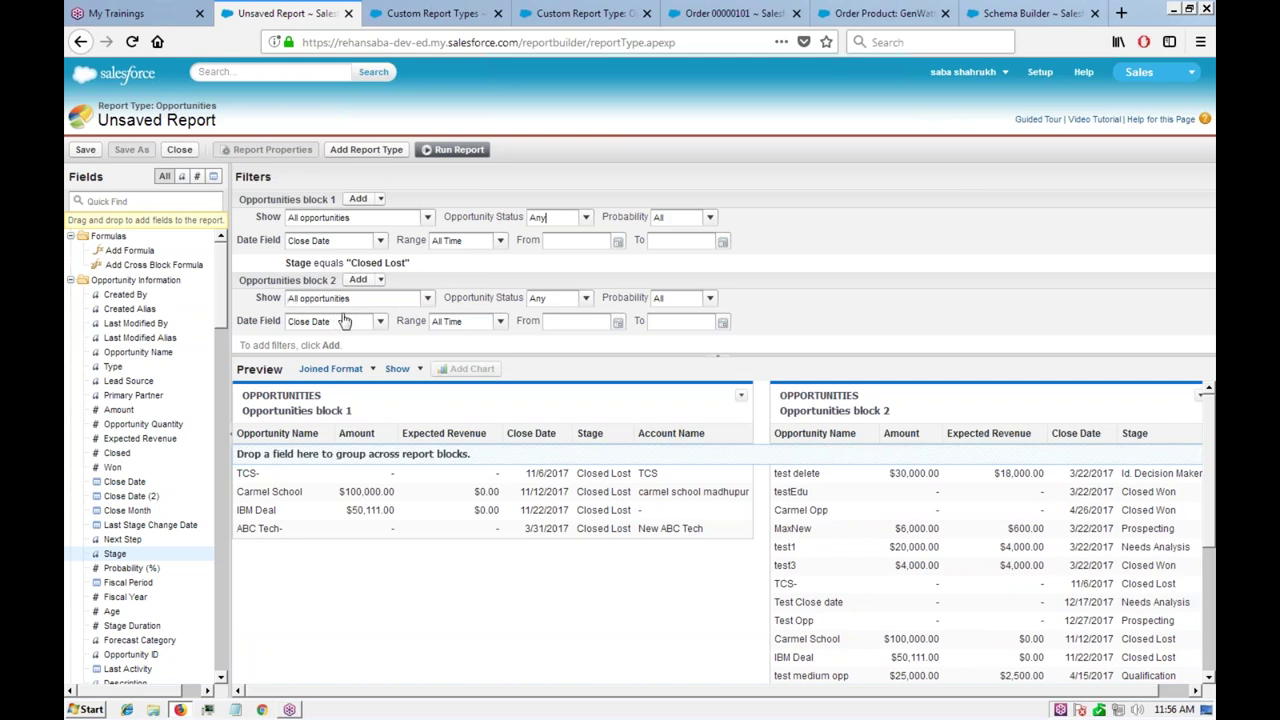
{"action": "left_click", "coordinate": [585, 299]}
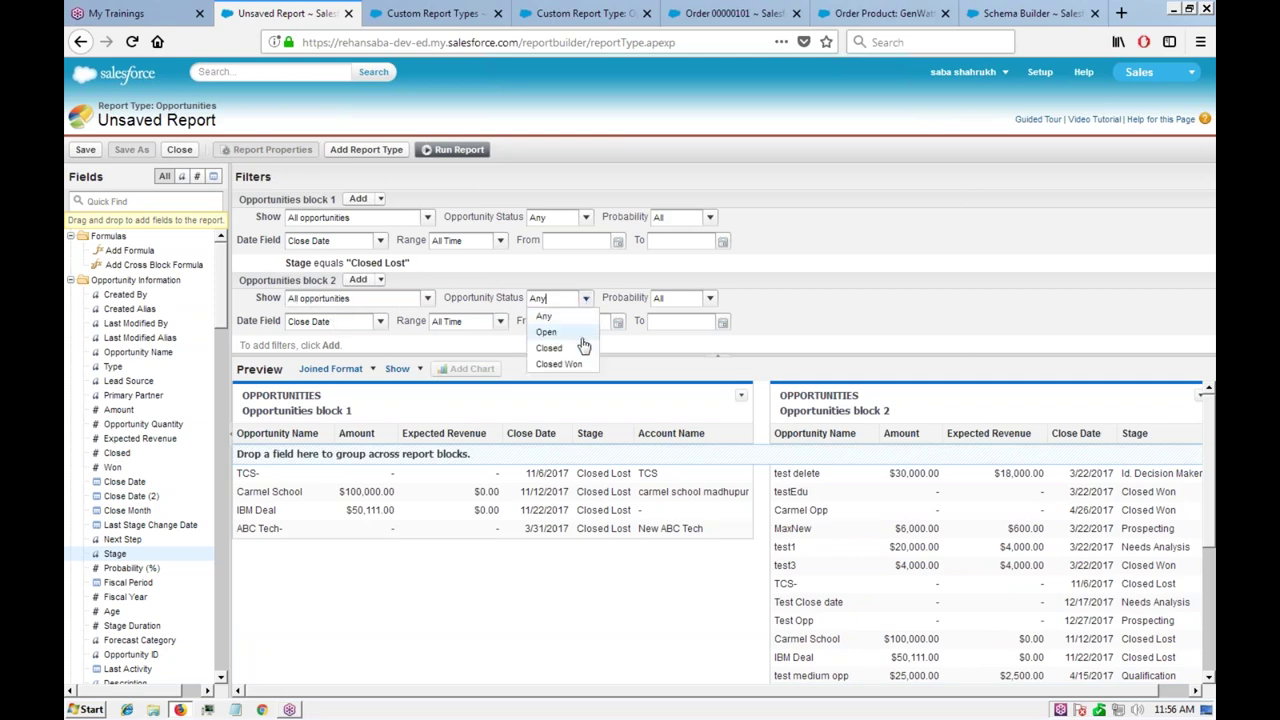
{"action": "left_click", "coordinate": [572, 364]}
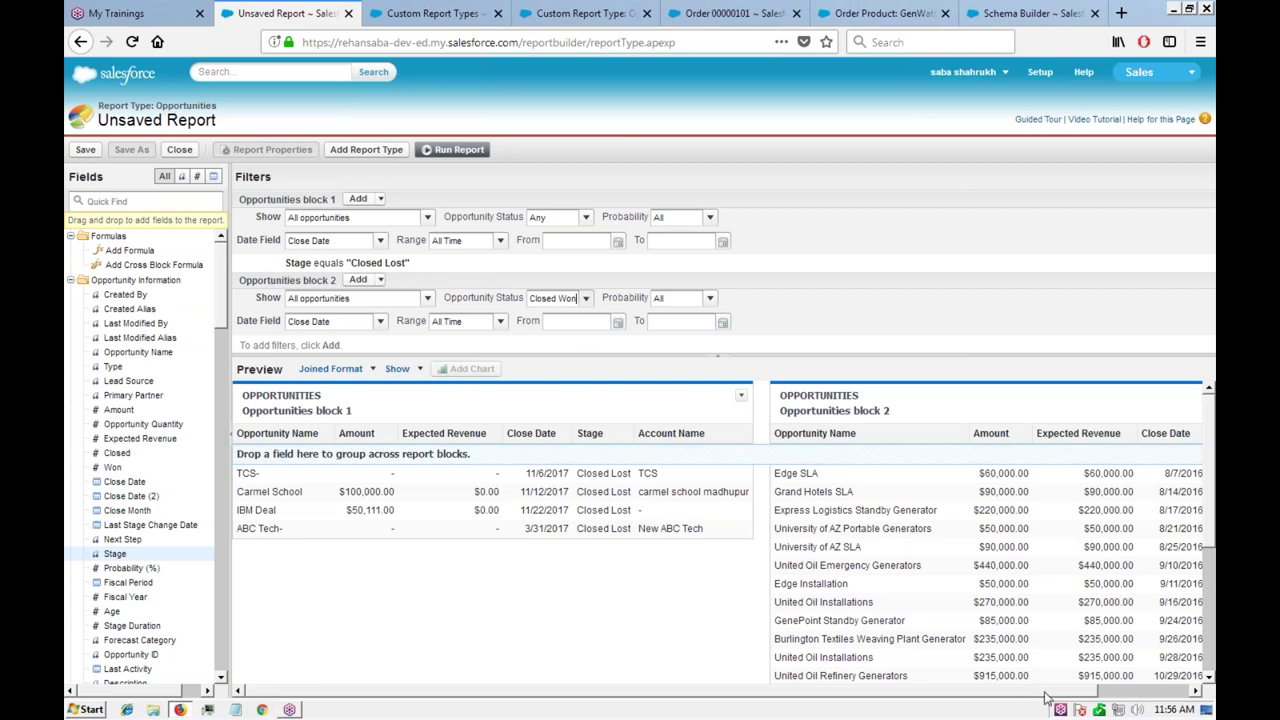
{"action": "left_click_drag", "start_coordinate": [1046, 697], "coordinate": [1182, 697]}
{"action": "scroll", "coordinate": [1213, 527], "scroll_direction": "down", "scroll_amount": 4}
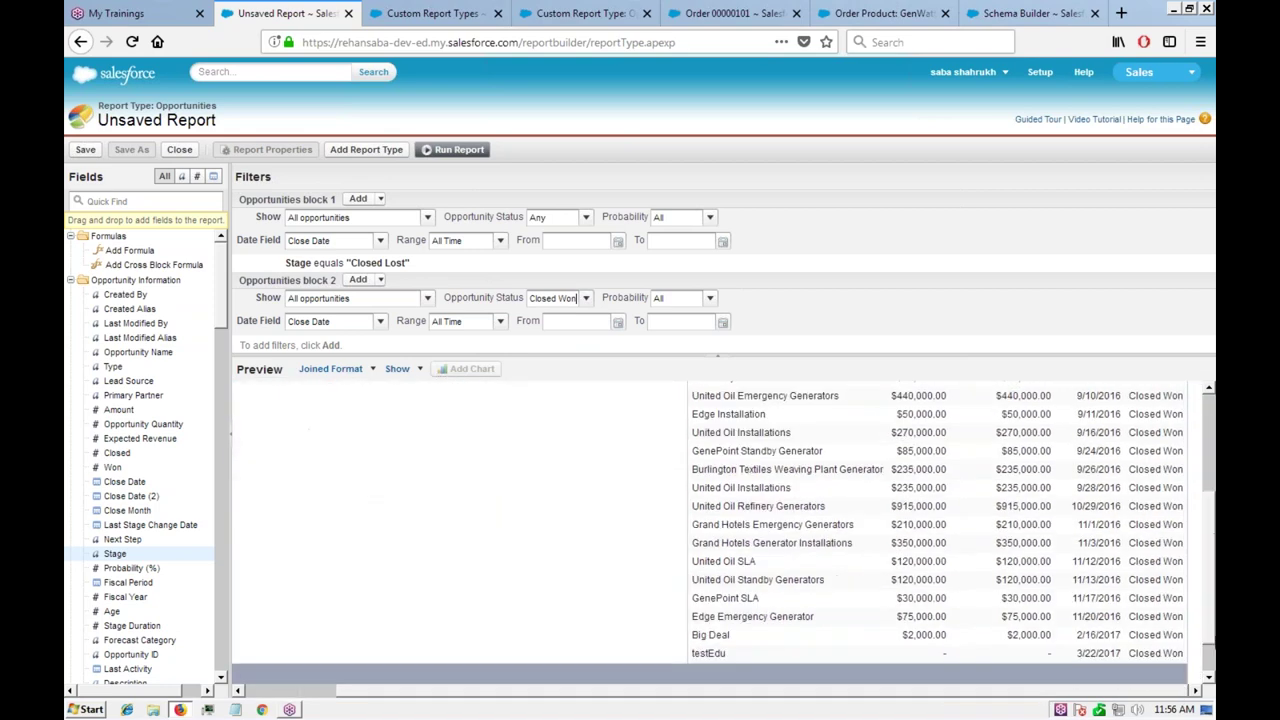
{"action": "scroll", "coordinate": [1210, 525], "scroll_direction": "up", "scroll_amount": 4}
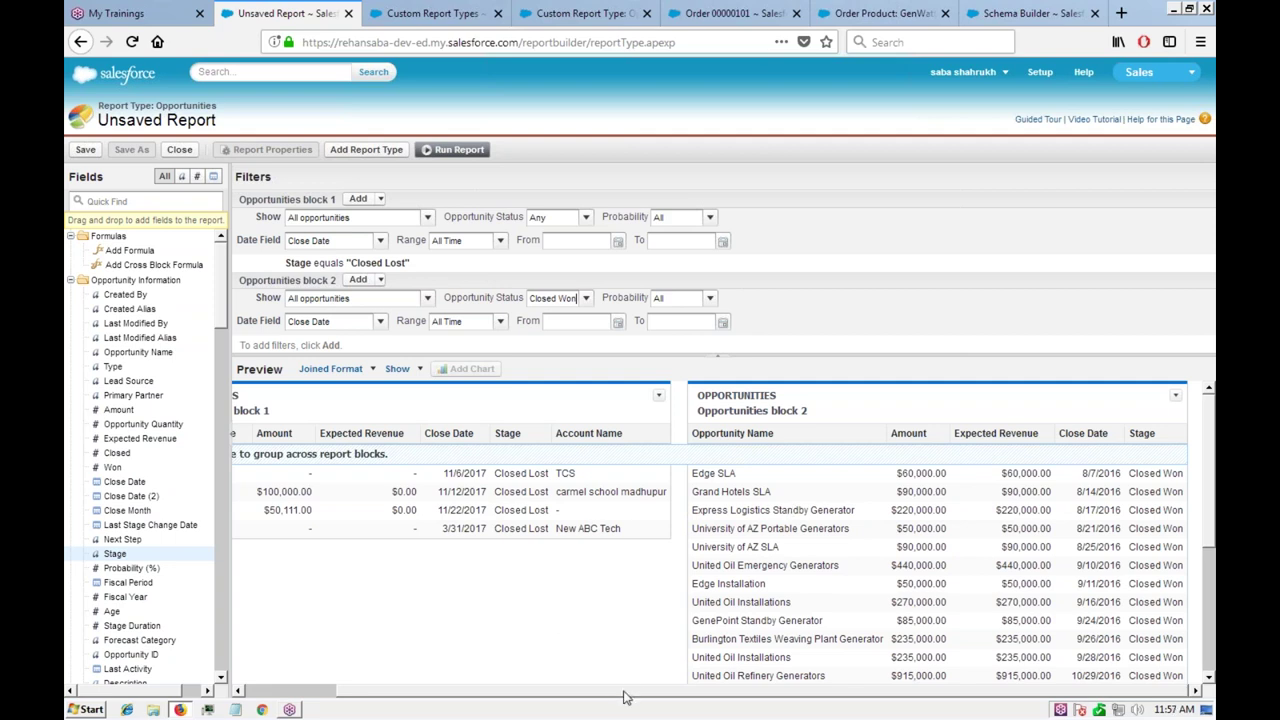
{"action": "left_click_drag", "start_coordinate": [634, 690], "coordinate": [484, 692]}
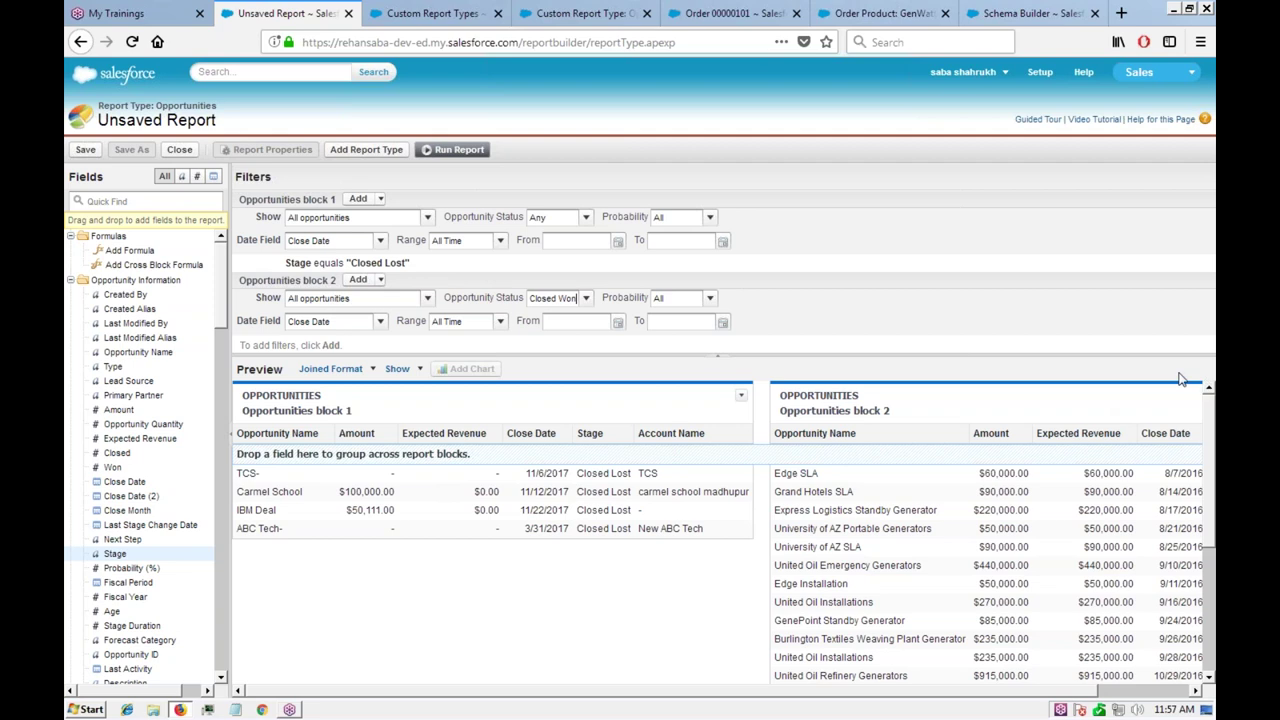
Step: Add the Opportunity Name field beside block 2 as a third Opportunities block, and enlarge the filters area
{"action": "left_click_drag", "start_coordinate": [1005, 697], "coordinate": [1170, 692]}
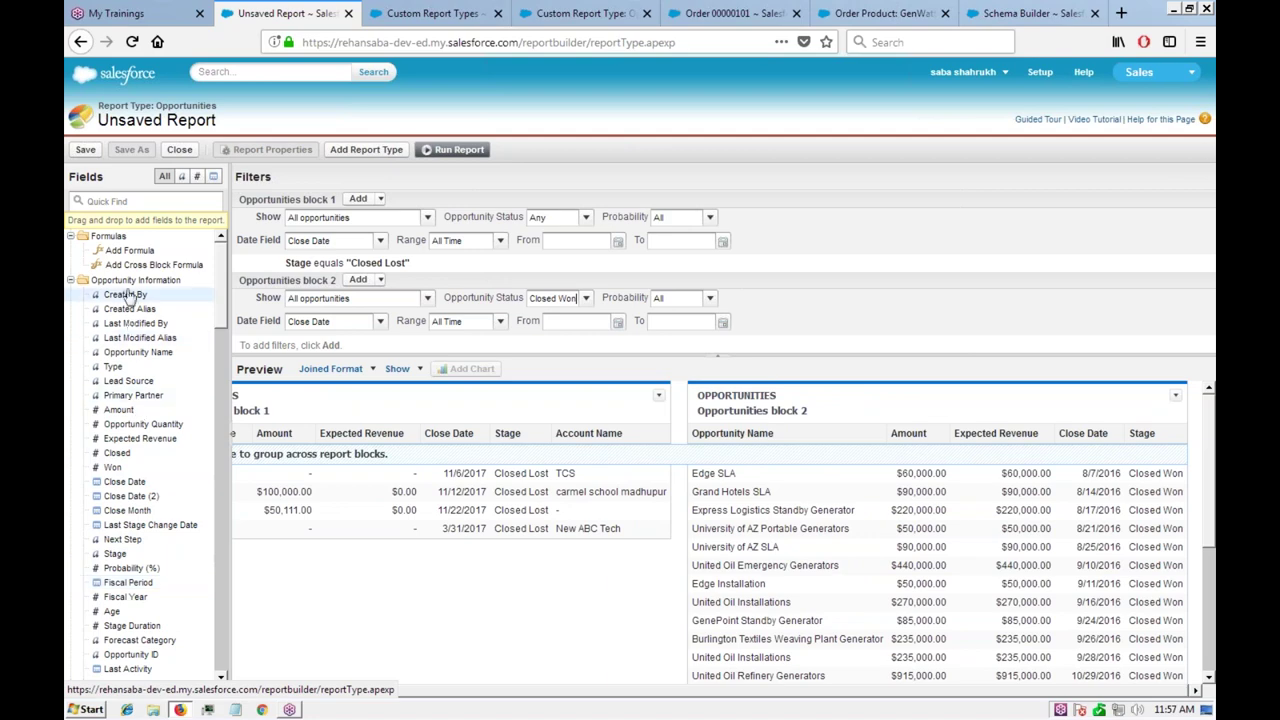
{"action": "left_click_drag", "start_coordinate": [145, 358], "coordinate": [1197, 426]}
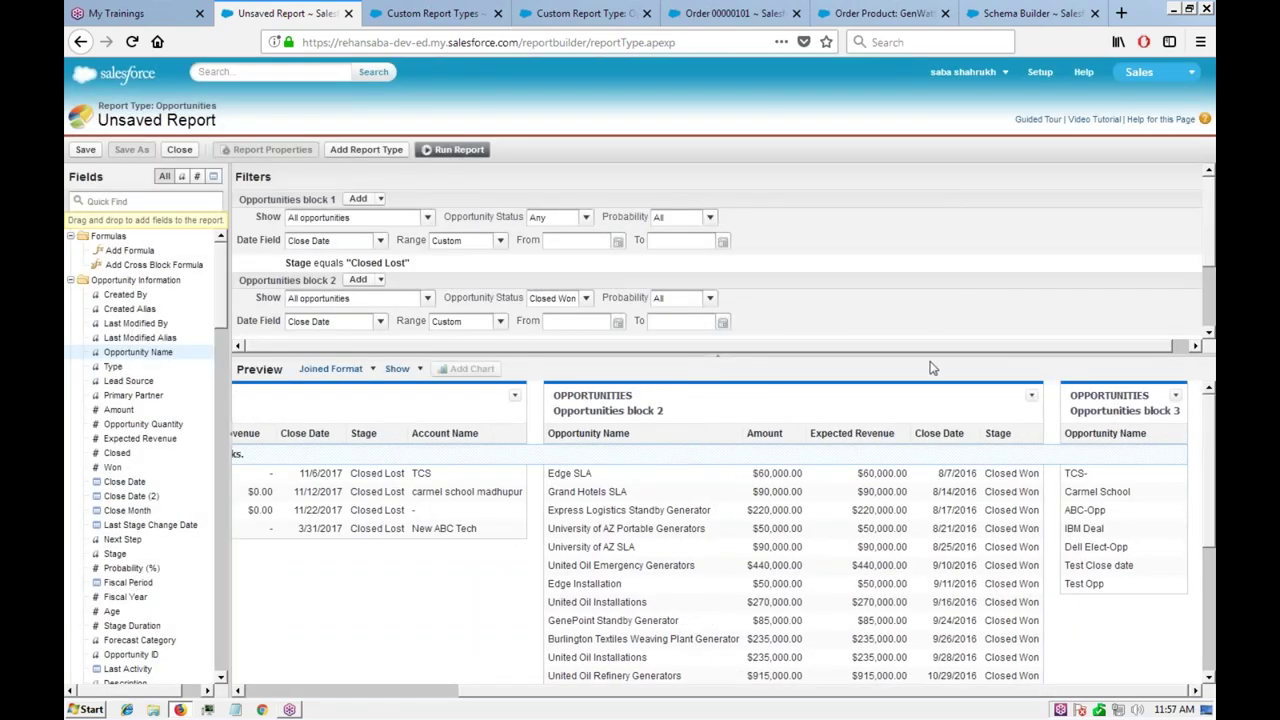
{"action": "left_click_drag", "start_coordinate": [933, 352], "coordinate": [933, 396]}
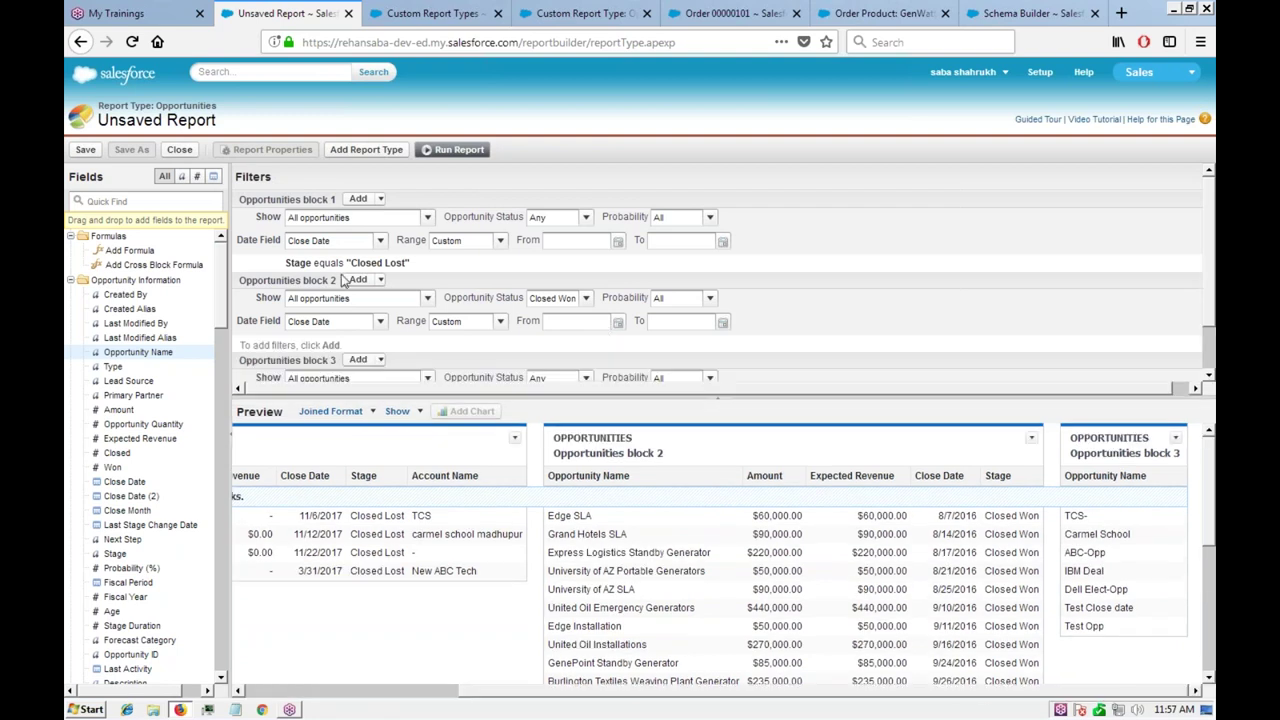
Step: Set the Opportunity Status of Opportunities block 3 to Open, and add the Amount and Expected Revenue fields to that block
{"action": "scroll", "coordinate": [672, 352], "scroll_direction": "down", "scroll_amount": 1}
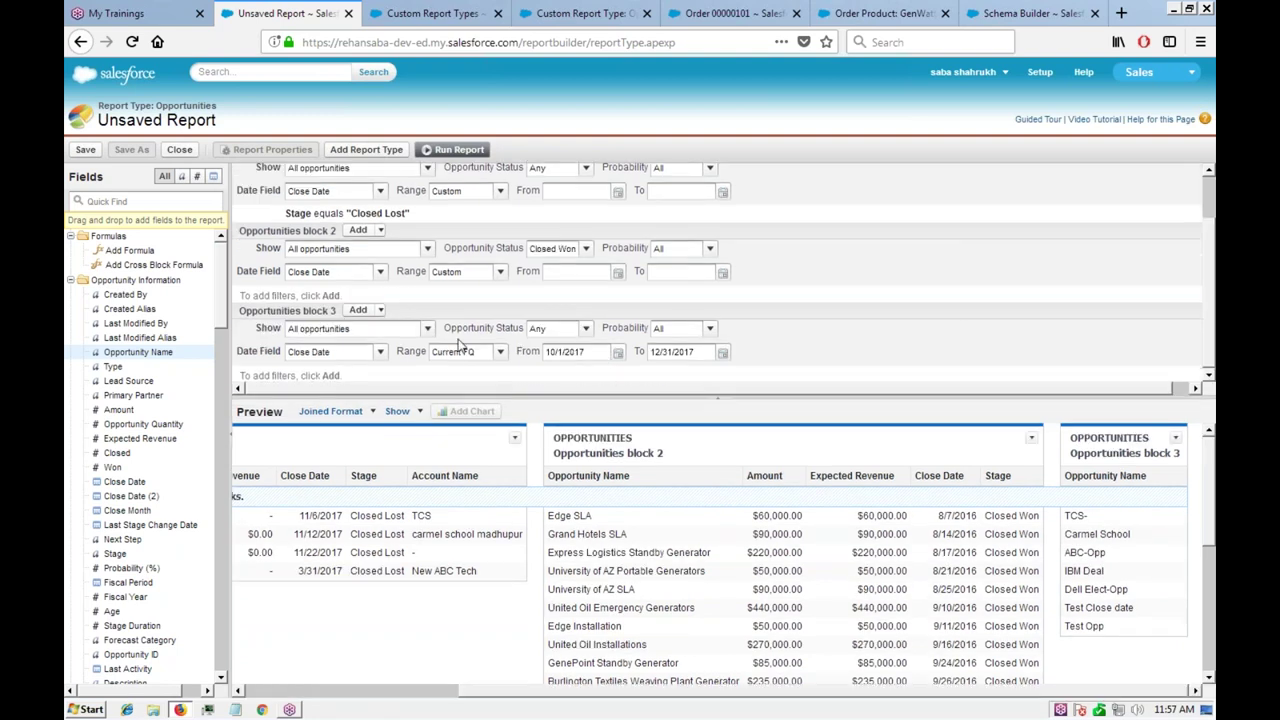
{"action": "left_click", "coordinate": [563, 336]}
{"action": "left_click", "coordinate": [546, 362]}
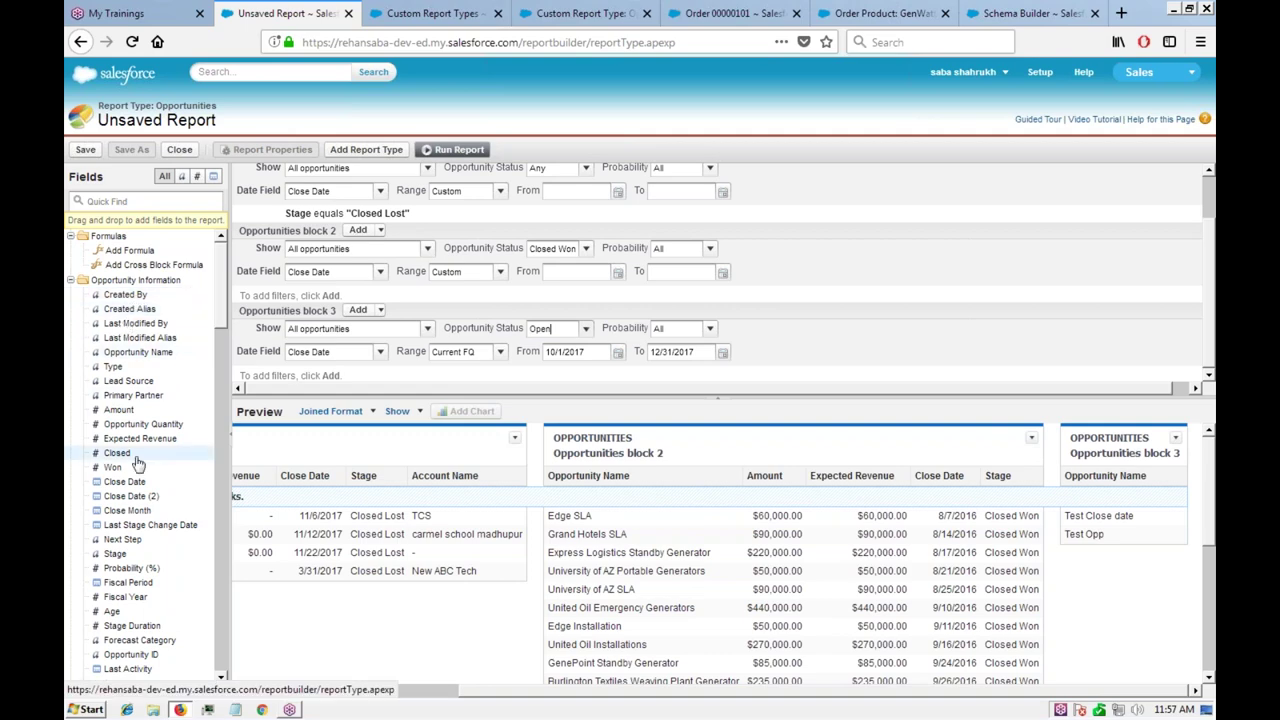
{"action": "left_click_drag", "start_coordinate": [130, 412], "coordinate": [1181, 469]}
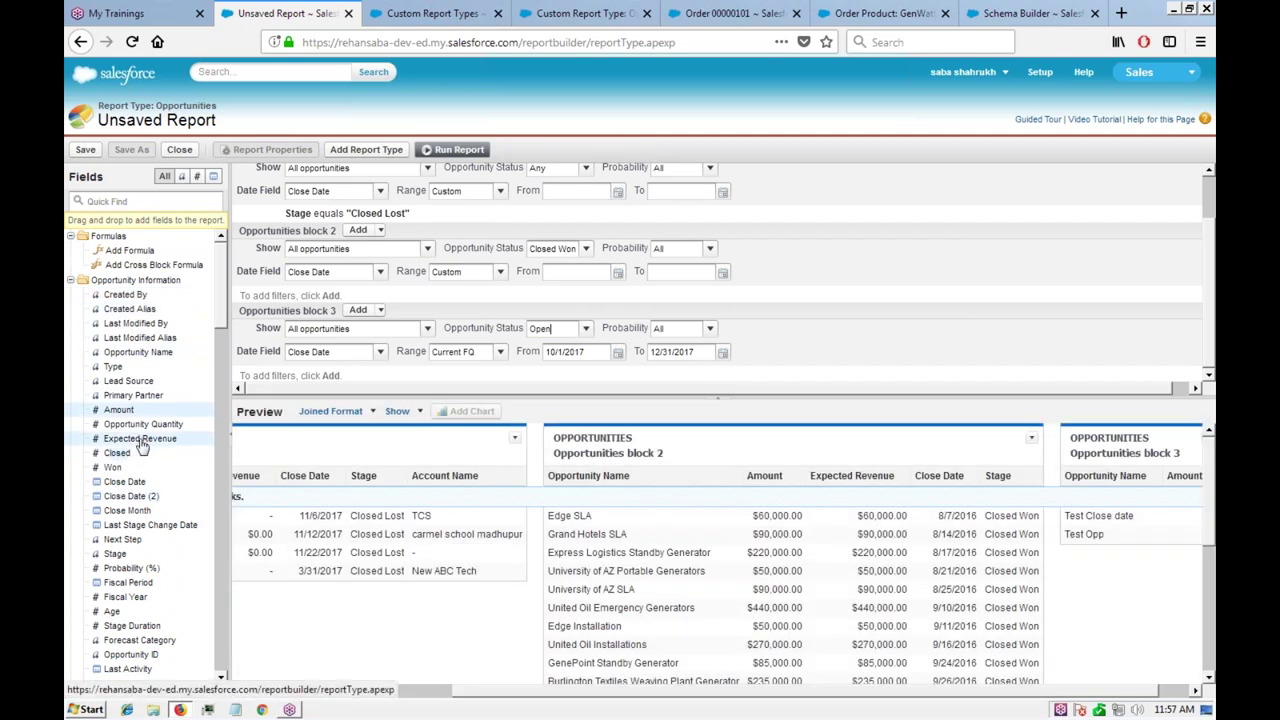
{"action": "left_click_drag", "start_coordinate": [140, 438], "coordinate": [1160, 478]}
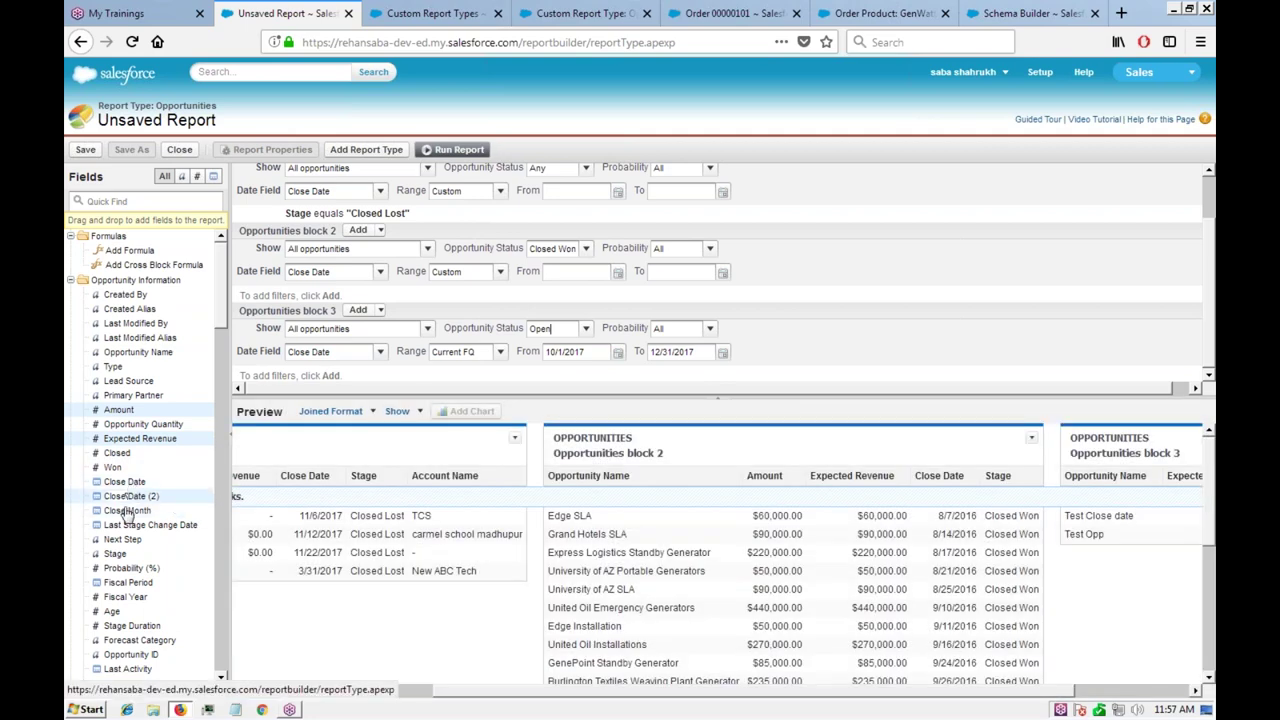
Step: Try grouping the report blocks by Stage, and remove the Stage grouping again
{"action": "left_click_drag", "start_coordinate": [118, 553], "coordinate": [1080, 500]}
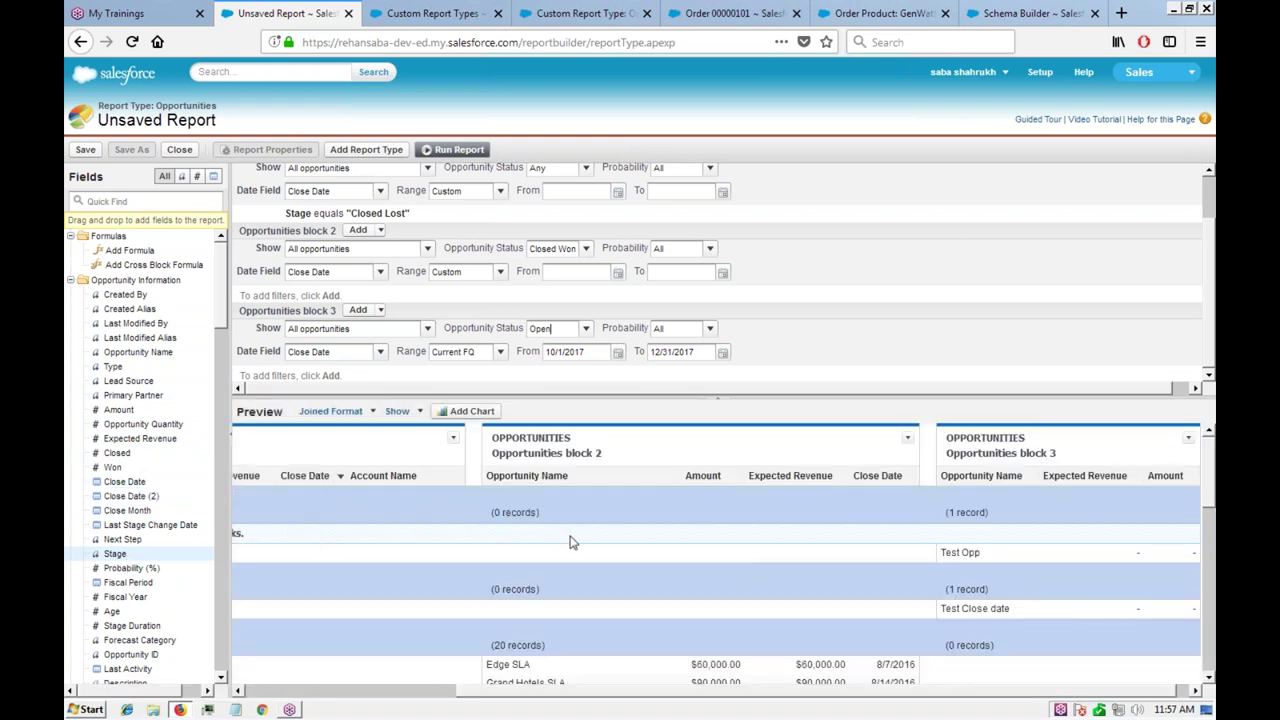
{"action": "scroll", "coordinate": [863, 524], "scroll_direction": "down", "scroll_amount": 2}
{"action": "scroll", "coordinate": [866, 525], "scroll_direction": "up", "scroll_amount": 2}
{"action": "left_click_drag", "start_coordinate": [487, 690], "coordinate": [265, 690]}
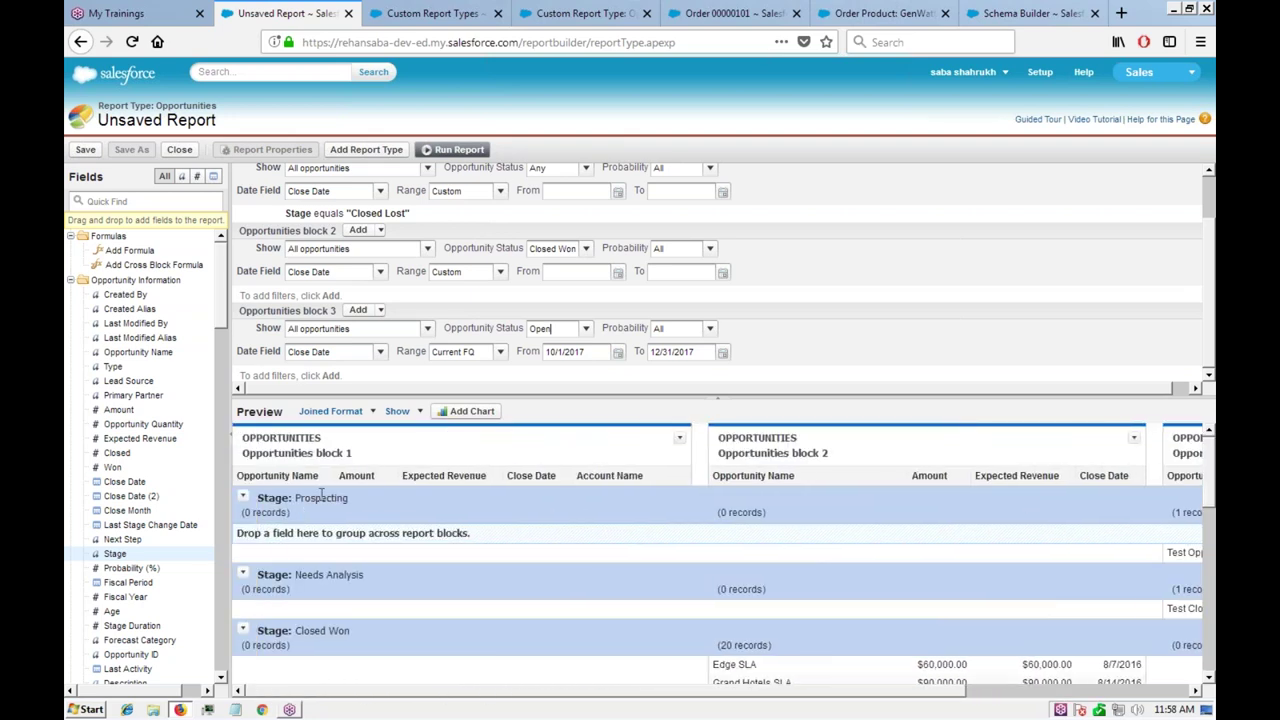
{"action": "left_click", "coordinate": [243, 575]}
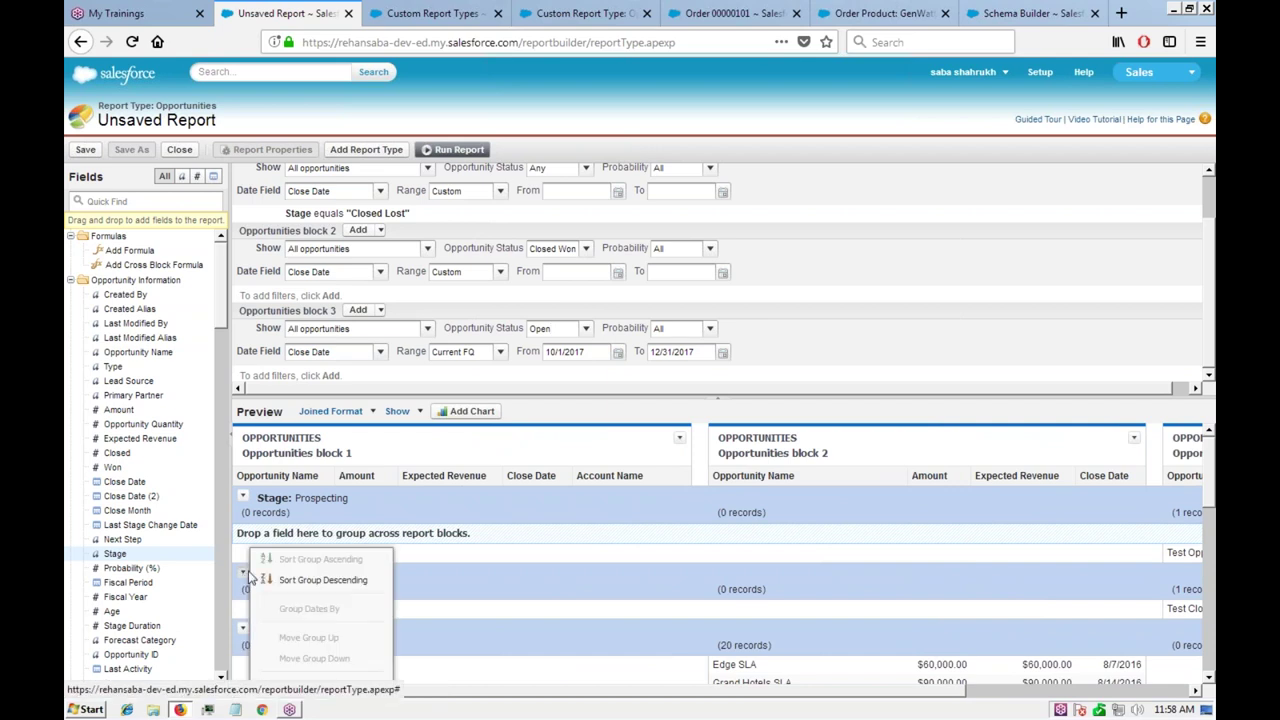
{"action": "left_click", "coordinate": [456, 505]}
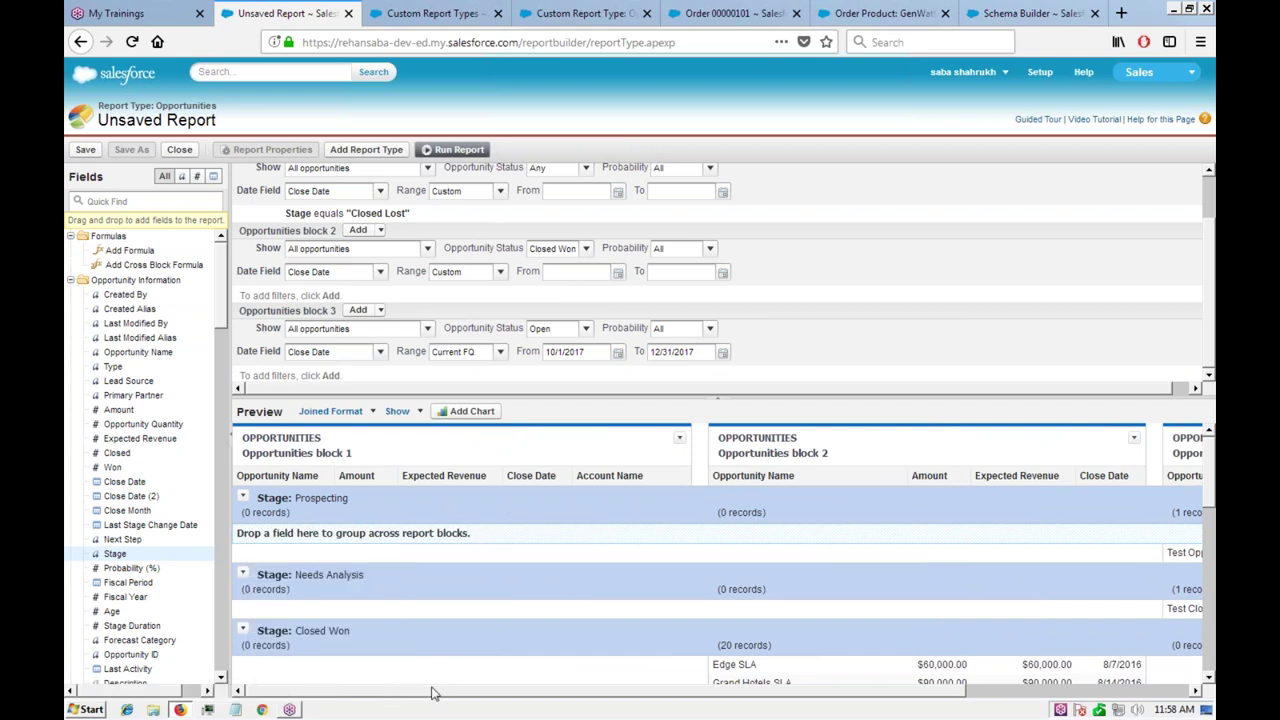
{"action": "left_click_drag", "start_coordinate": [433, 692], "coordinate": [285, 632]}
{"action": "left_click_drag", "start_coordinate": [262, 497], "coordinate": [150, 413]}
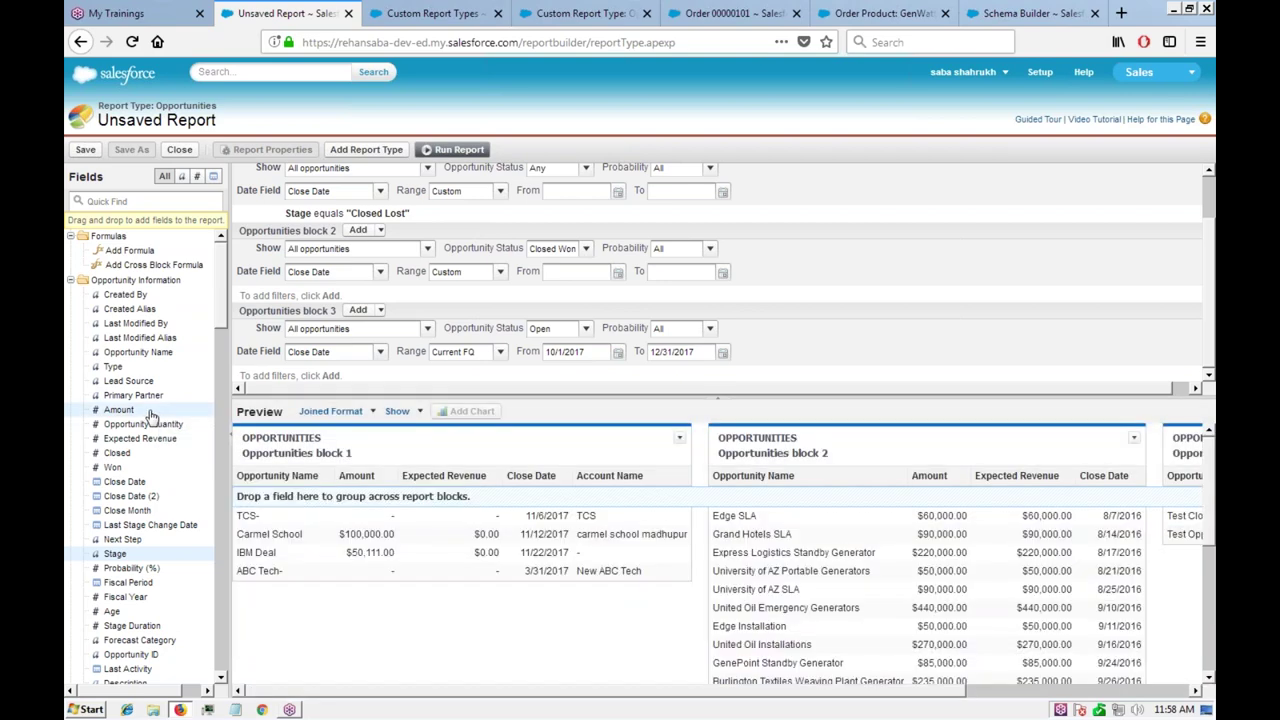
Step: Add the Stage field as the last column of Opportunities block 3, and review the filters of all three blocks
{"action": "left_click_drag", "start_coordinate": [662, 693], "coordinate": [952, 693]}
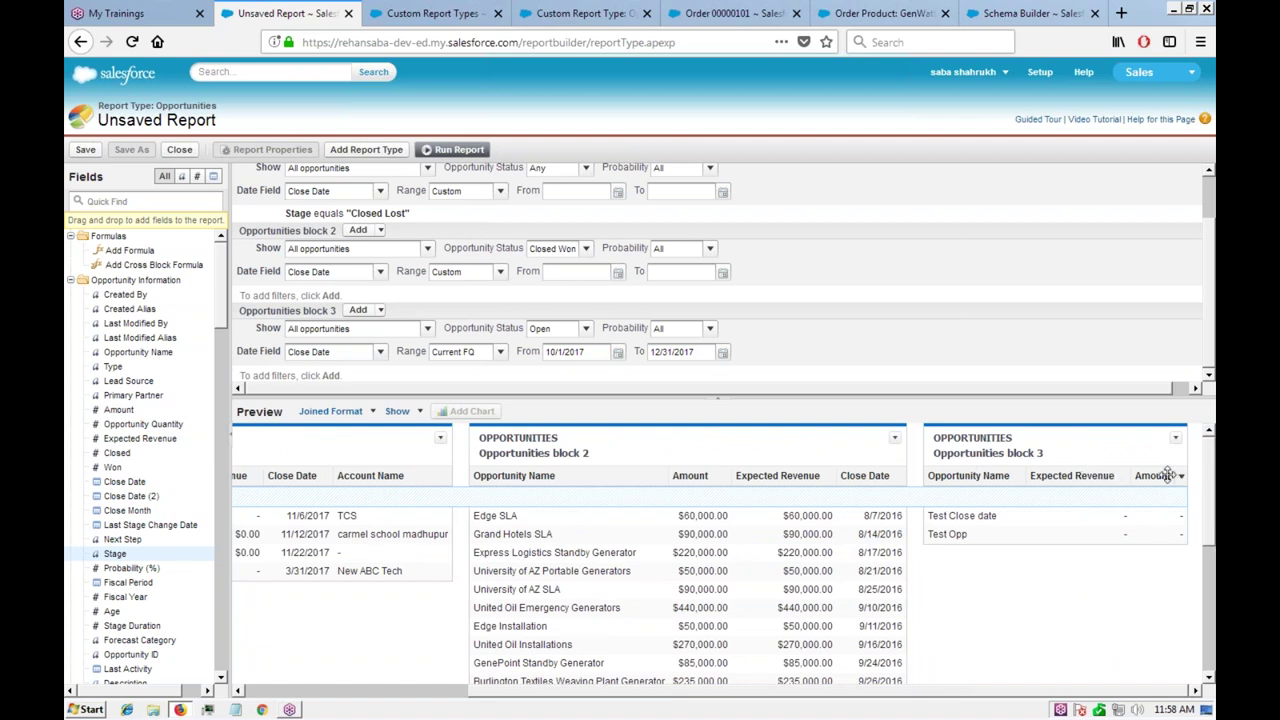
{"action": "left_click_drag", "start_coordinate": [116, 555], "coordinate": [1162, 474]}
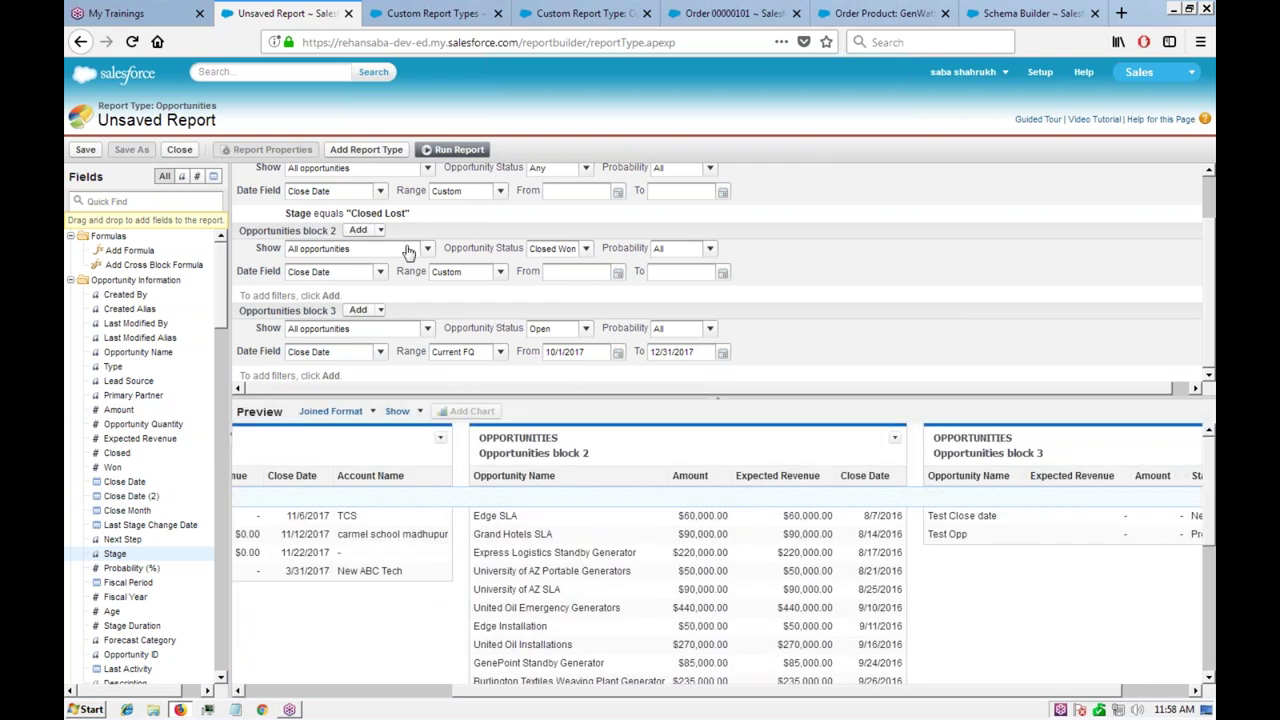
{"action": "scroll", "coordinate": [610, 272], "scroll_direction": "up", "scroll_amount": 1}
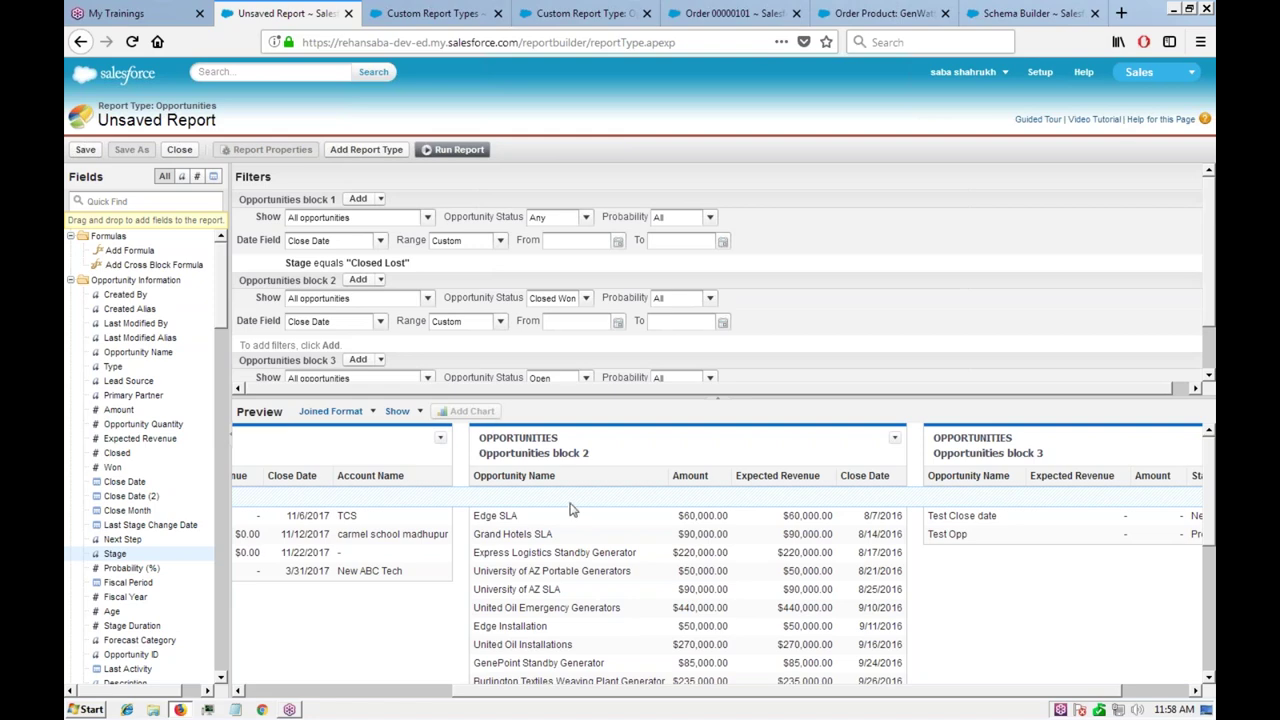
{"action": "scroll", "coordinate": [690, 537], "scroll_direction": "down", "scroll_amount": 1}
{"action": "scroll", "coordinate": [692, 537], "scroll_direction": "down", "scroll_amount": 3}
{"action": "scroll", "coordinate": [600, 520], "scroll_direction": "up", "scroll_amount": 5}
Step: Save the report as Opportunity comparison report in My Personal Custom Reports, run it, and look through the three blocks
{"action": "left_click", "coordinate": [85, 149]}
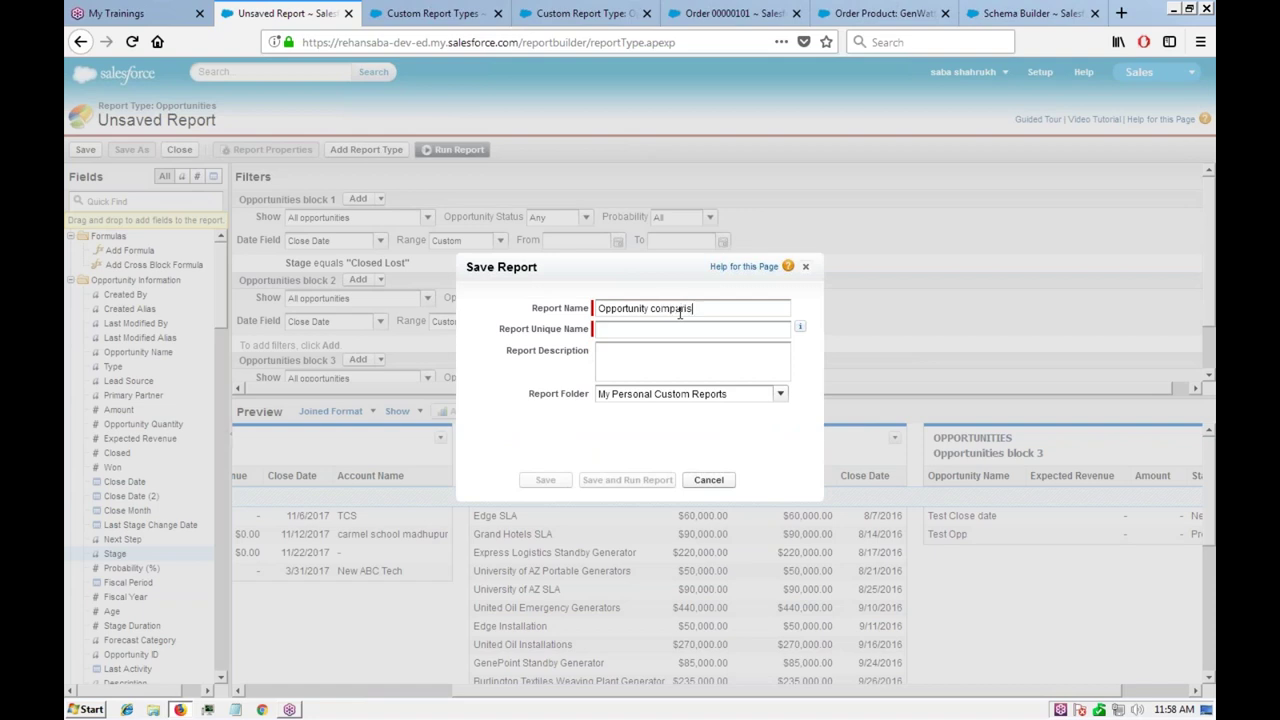
{"action": "key", "text": "Tab"}
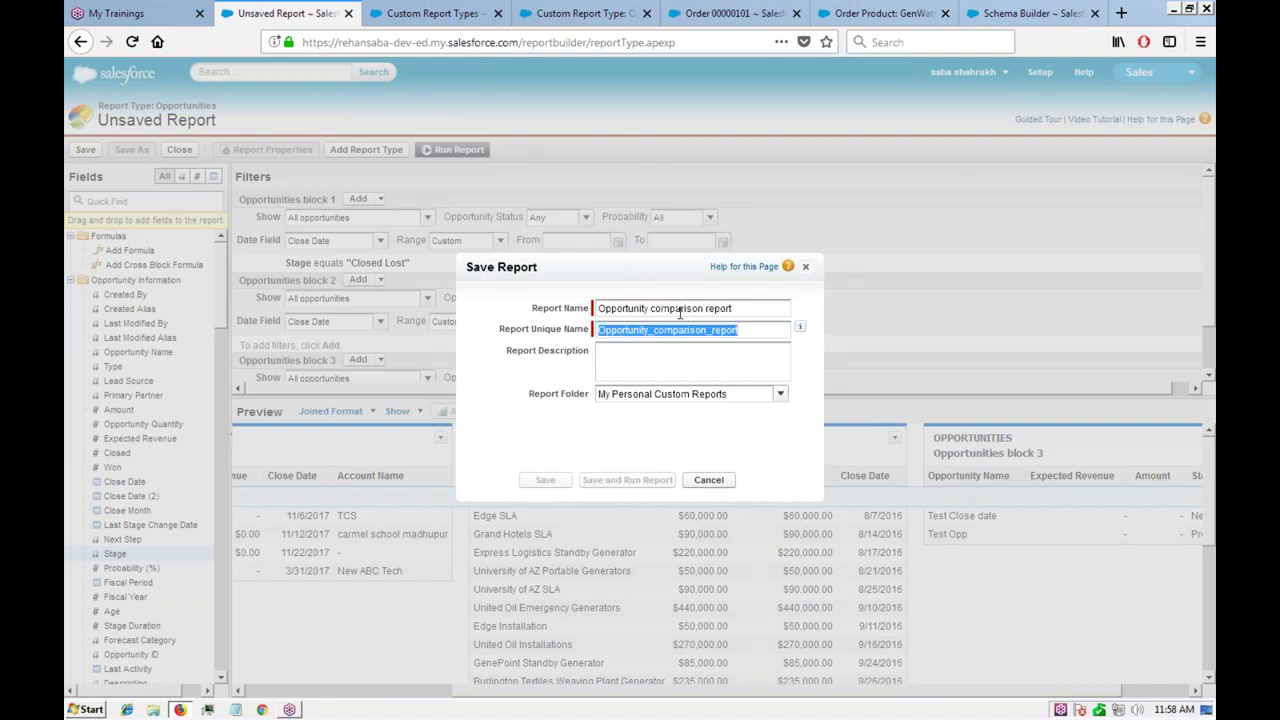
{"action": "key", "text": "Tab"}
{"action": "key", "text": "Tab"}
{"action": "left_click", "coordinate": [633, 442]}
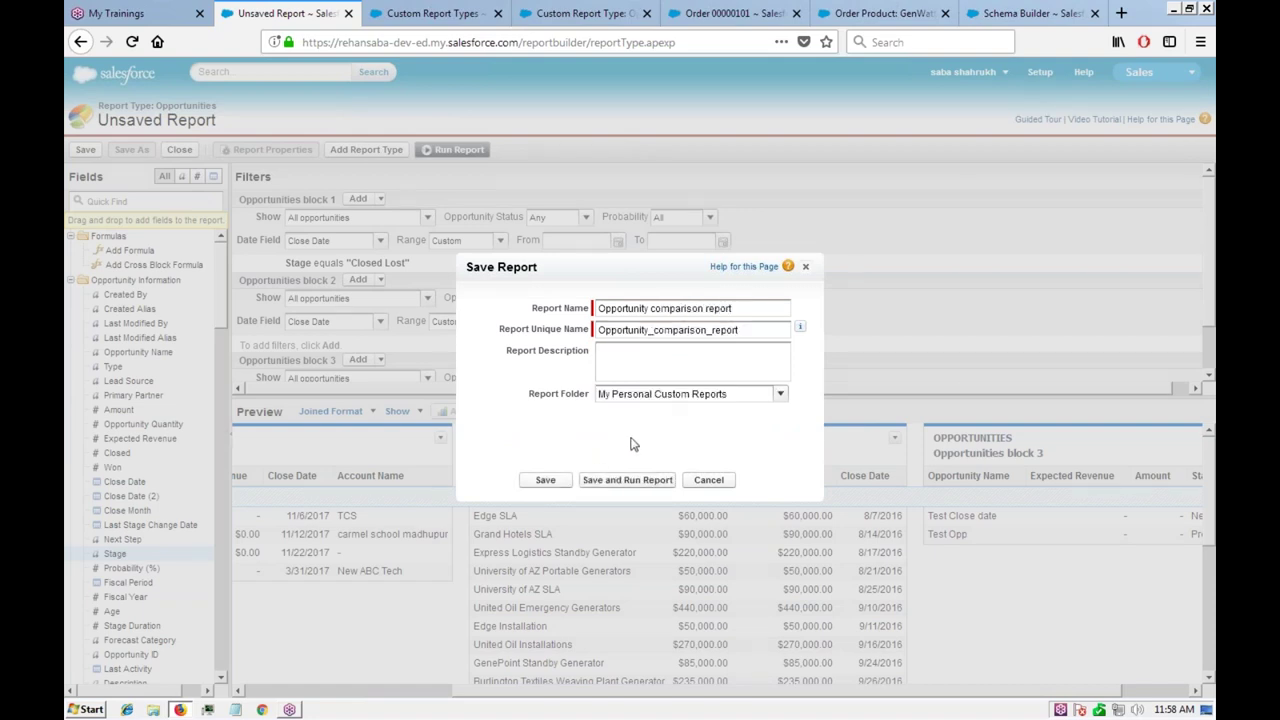
{"action": "left_click", "coordinate": [645, 481]}
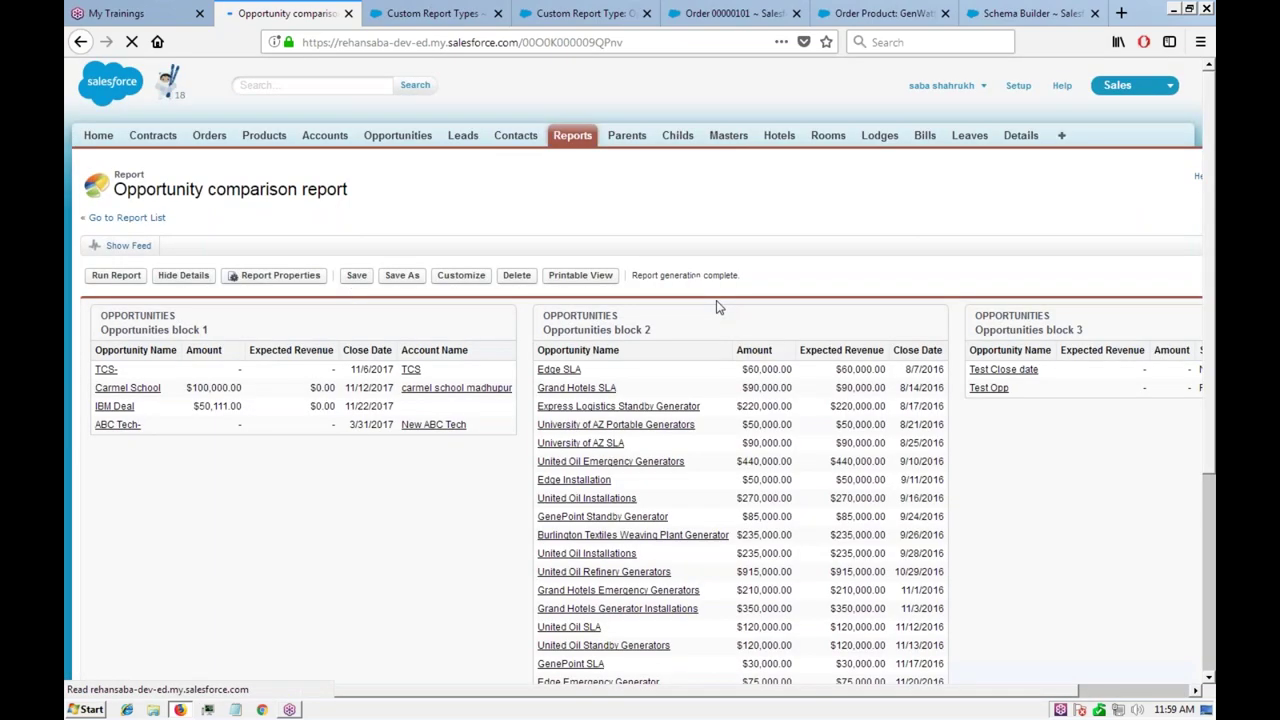
{"action": "scroll", "coordinate": [360, 538], "scroll_direction": "down", "scroll_amount": 3}
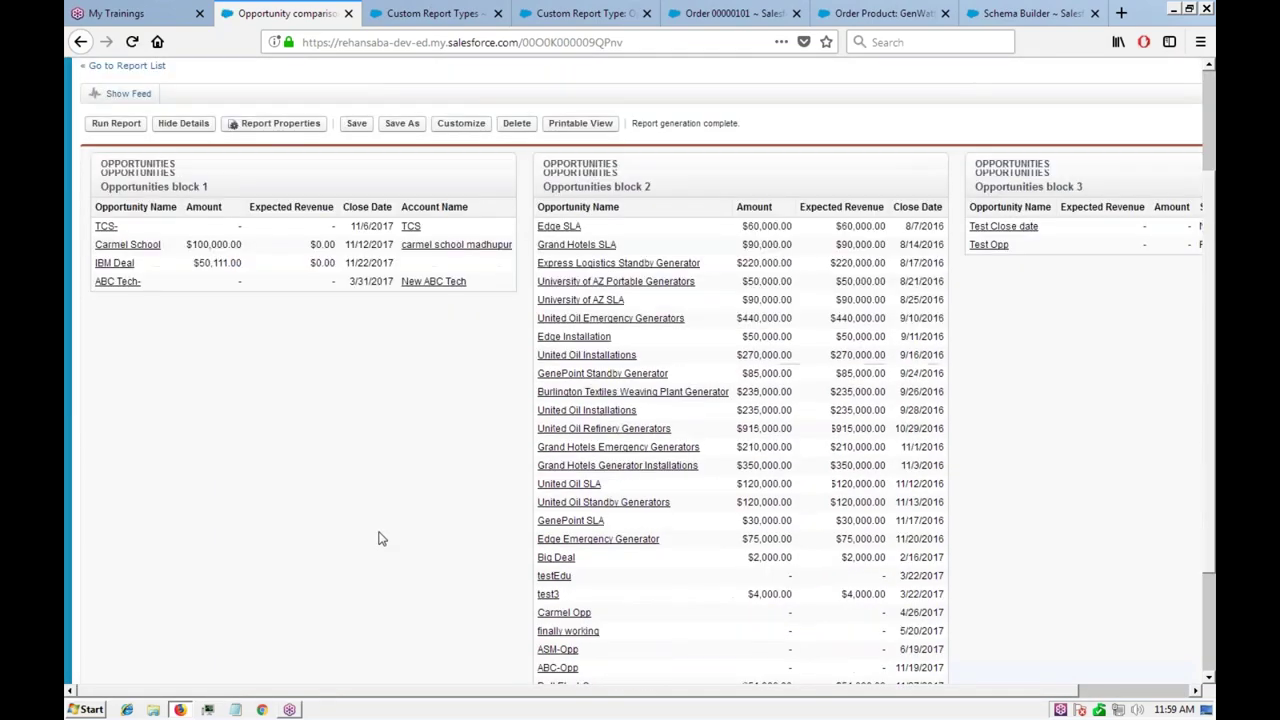
Step: Customize the report again and add the Stage field before Account Name in Opportunities block 1 and after Amount in Opportunities block 2
{"action": "scroll", "coordinate": [475, 690], "scroll_direction": "right", "scroll_amount": 2}
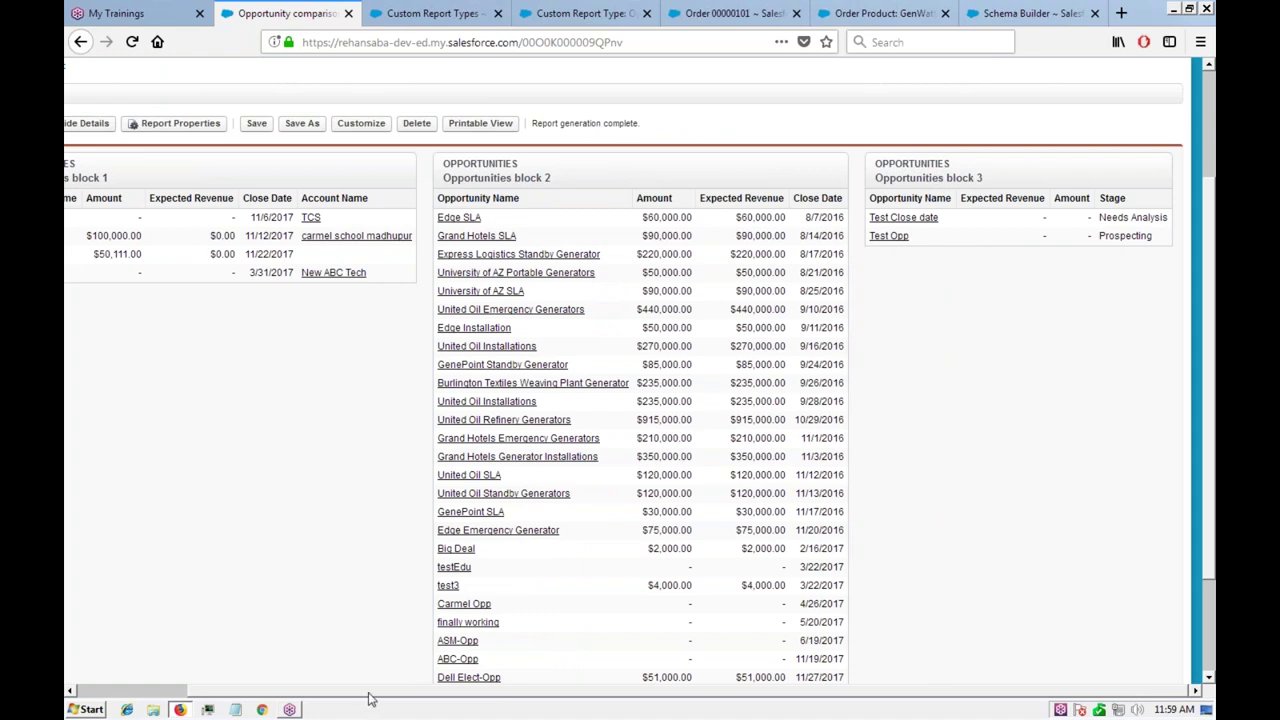
{"action": "scroll", "coordinate": [223, 677], "scroll_direction": "left", "scroll_amount": 3}
{"action": "scroll", "coordinate": [360, 679], "scroll_direction": "right", "scroll_amount": 3}
{"action": "left_click_drag", "start_coordinate": [482, 692], "coordinate": [276, 695]}
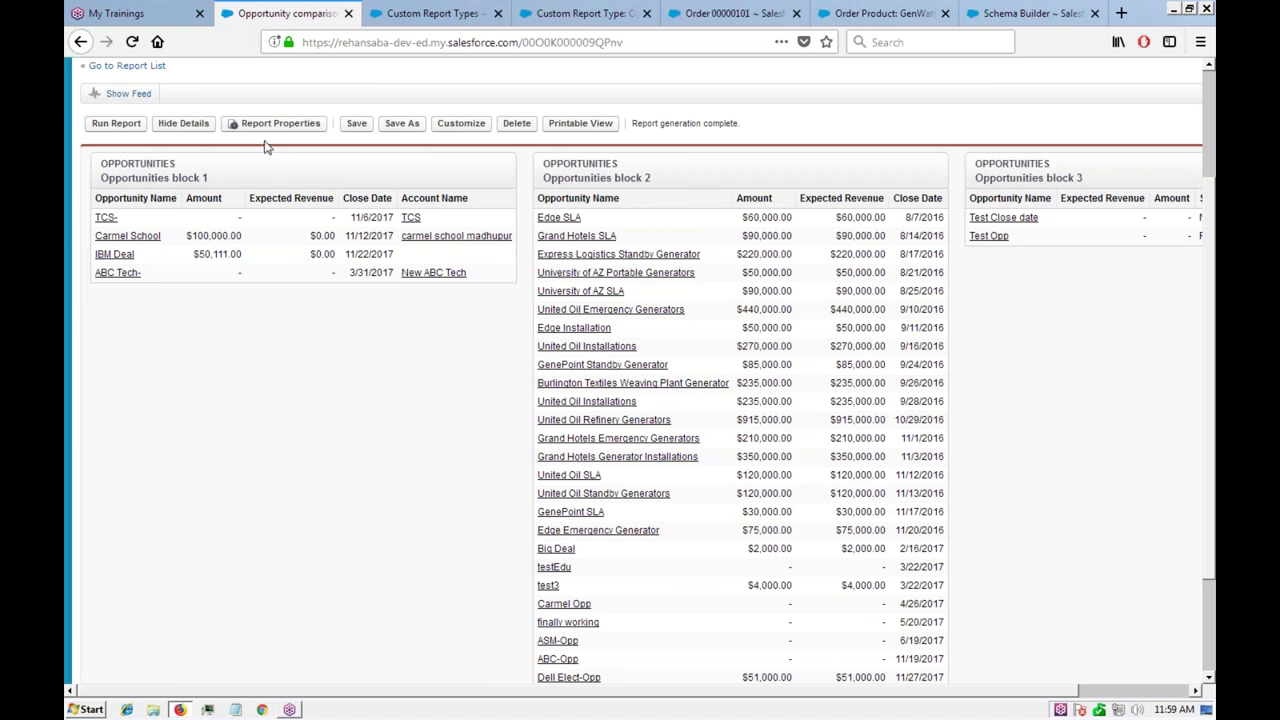
{"action": "left_click", "coordinate": [463, 124]}
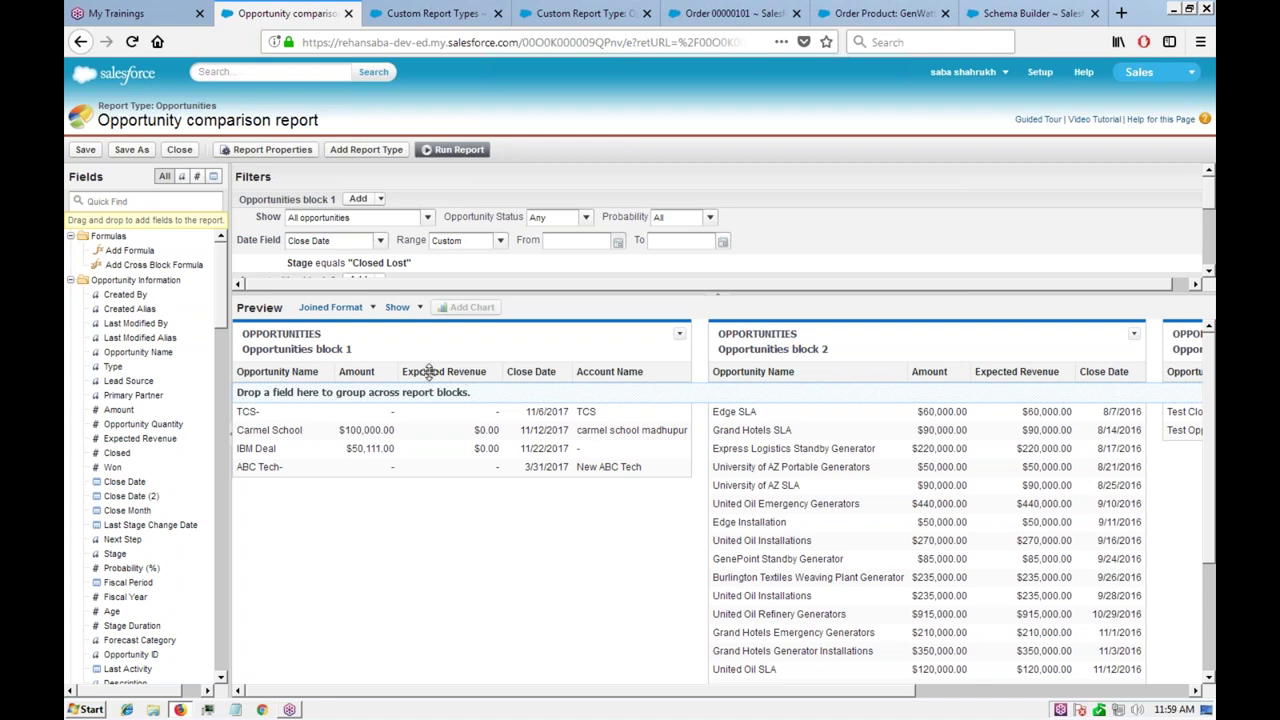
{"action": "left_click_drag", "start_coordinate": [120, 556], "coordinate": [574, 376]}
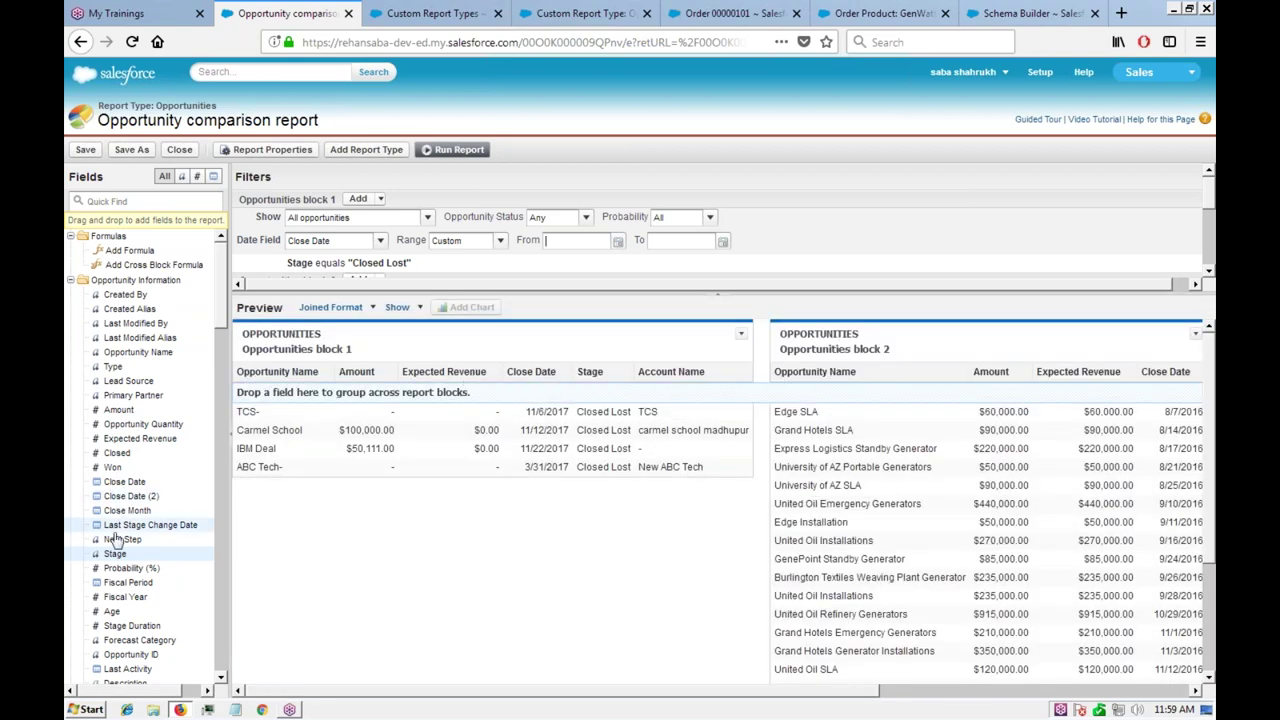
{"action": "left_click_drag", "start_coordinate": [117, 555], "coordinate": [1034, 378]}
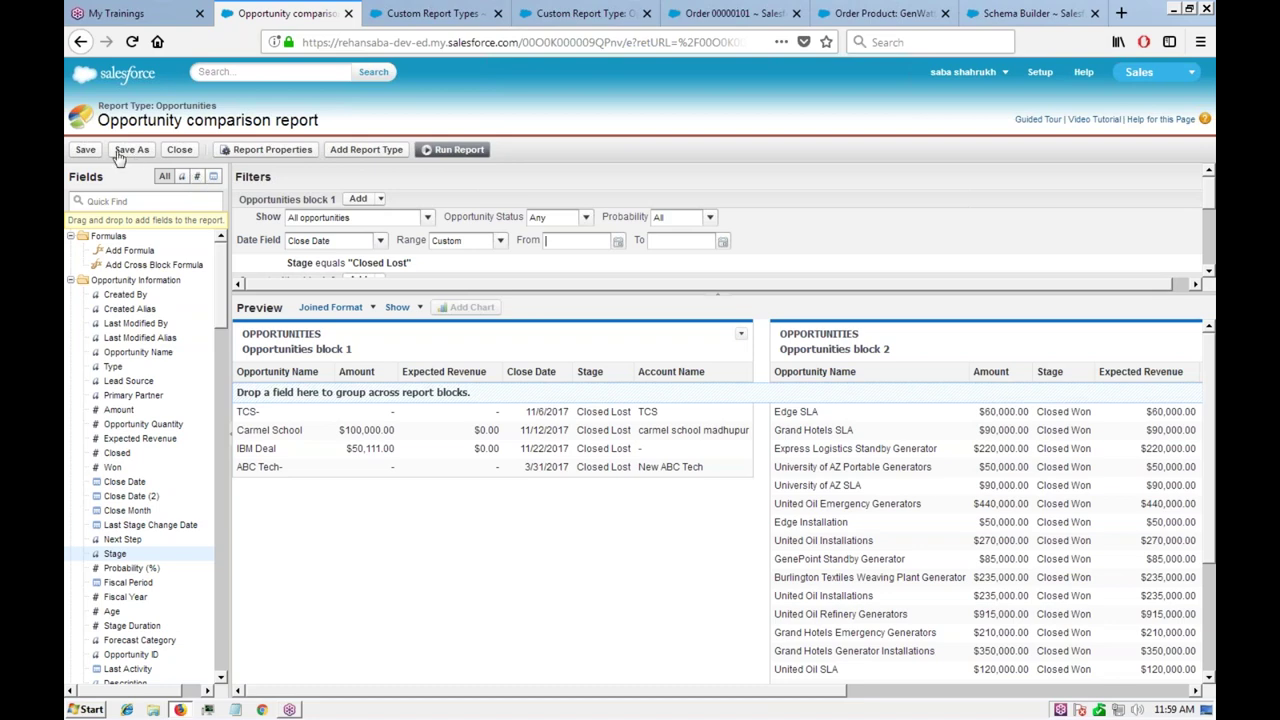
Step: Save the changes to the Opportunity comparison report and run it
{"action": "left_click", "coordinate": [85, 152]}
{"action": "left_click", "coordinate": [459, 150]}
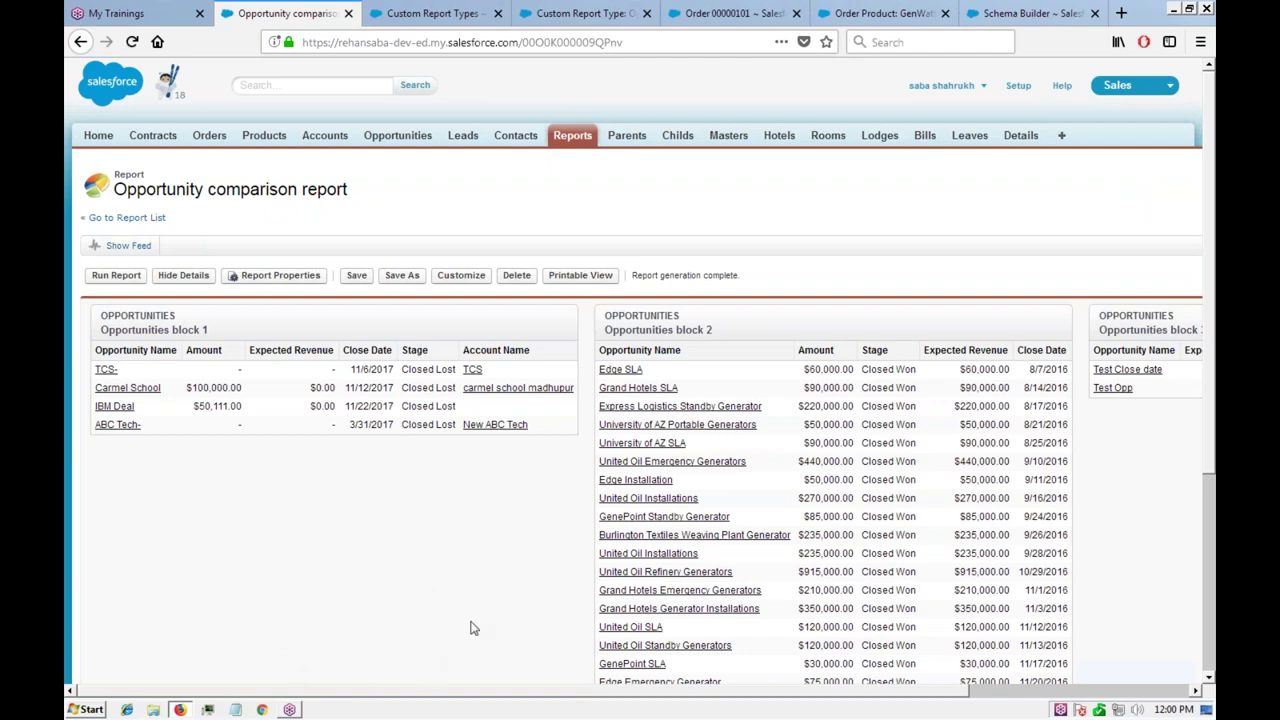
Step: Compare the opportunities and their stages across the three blocks of the report output
{"action": "left_click_drag", "start_coordinate": [453, 697], "coordinate": [815, 688]}
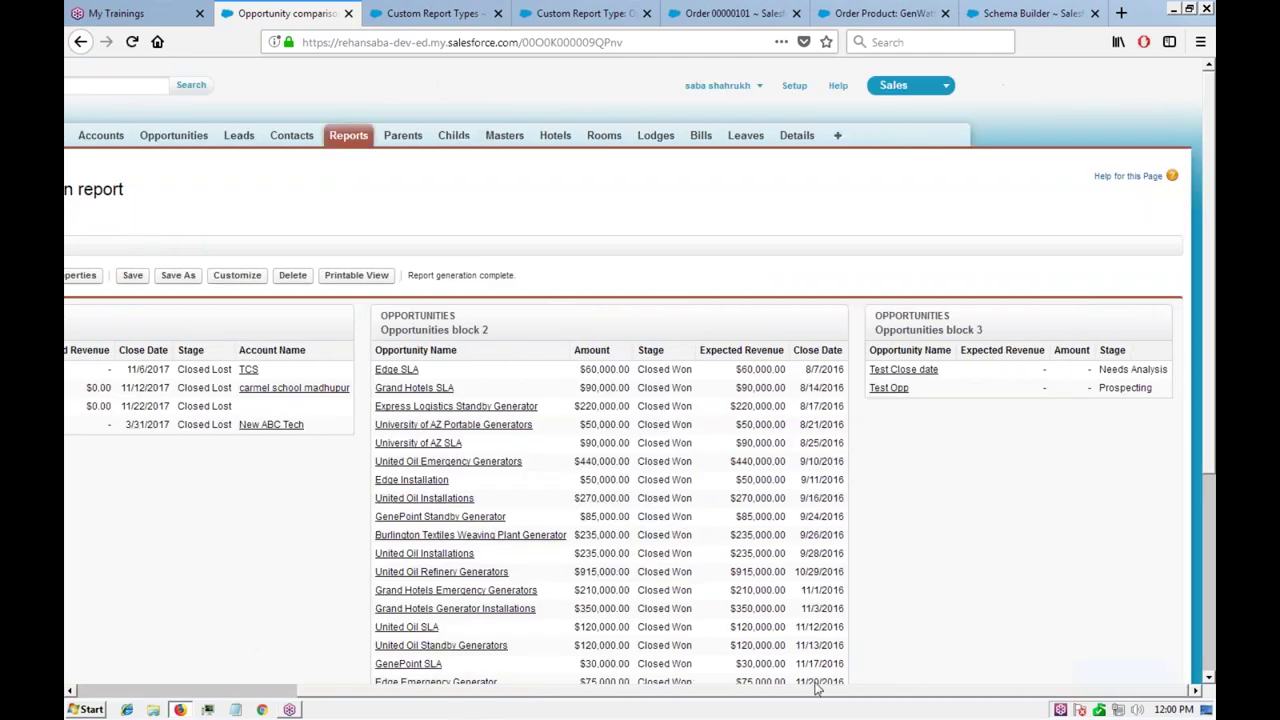
{"action": "scroll", "coordinate": [605, 385], "scroll_direction": "down", "scroll_amount": 5}
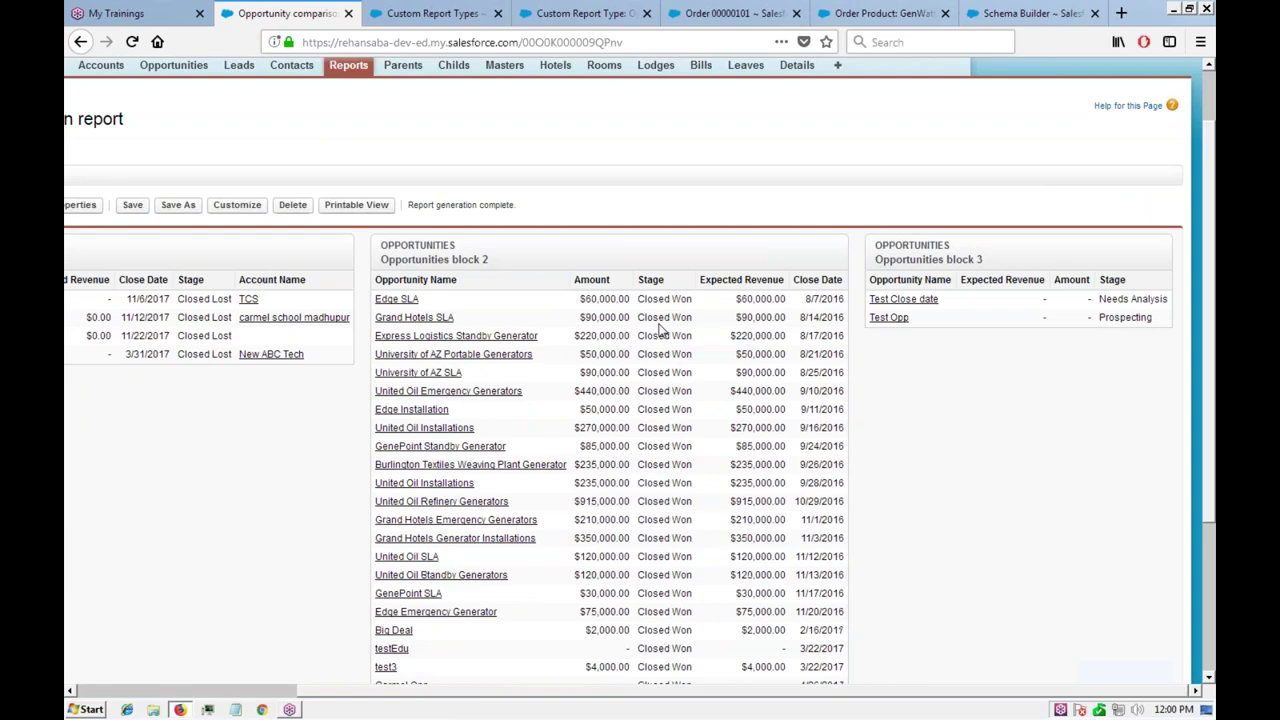
{"action": "scroll", "coordinate": [480, 343], "scroll_direction": "up", "scroll_amount": 4}
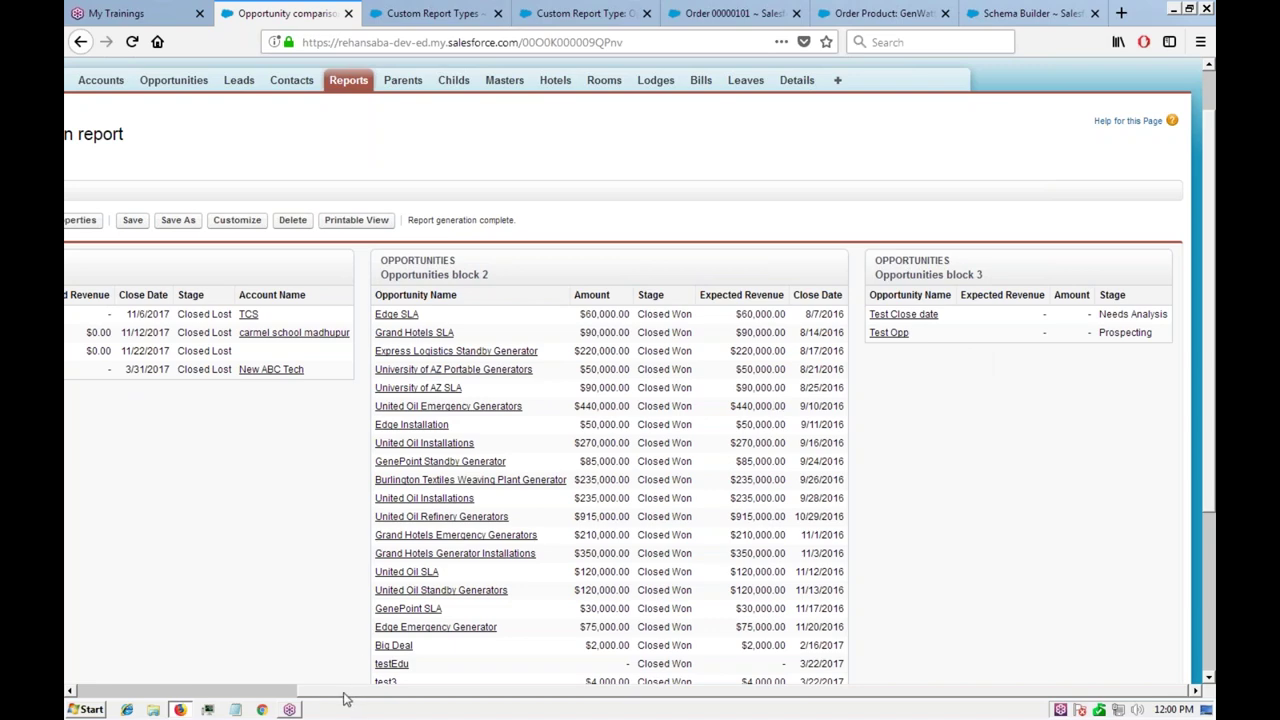
{"action": "scroll", "coordinate": [256, 637], "scroll_direction": "left", "scroll_amount": 5}
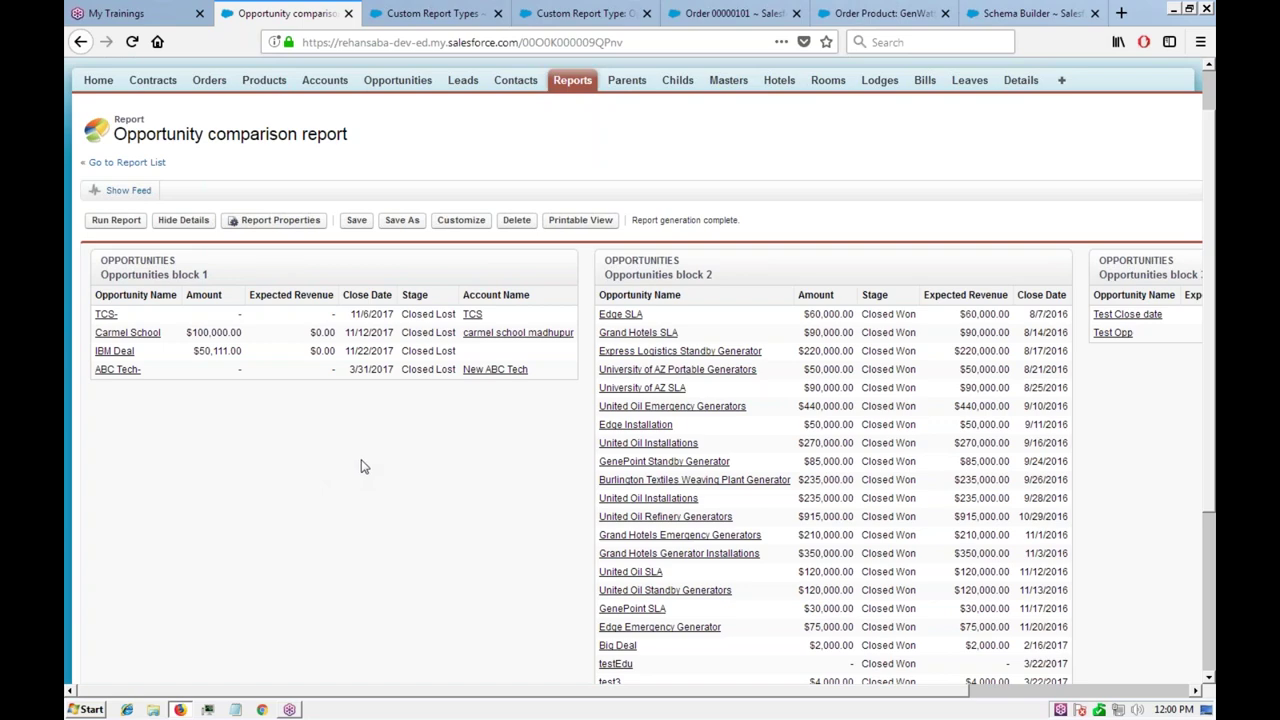
{"action": "scroll", "coordinate": [362, 466], "scroll_direction": "down", "scroll_amount": 3}
{"action": "scroll", "coordinate": [350, 445], "scroll_direction": "up", "scroll_amount": 3}
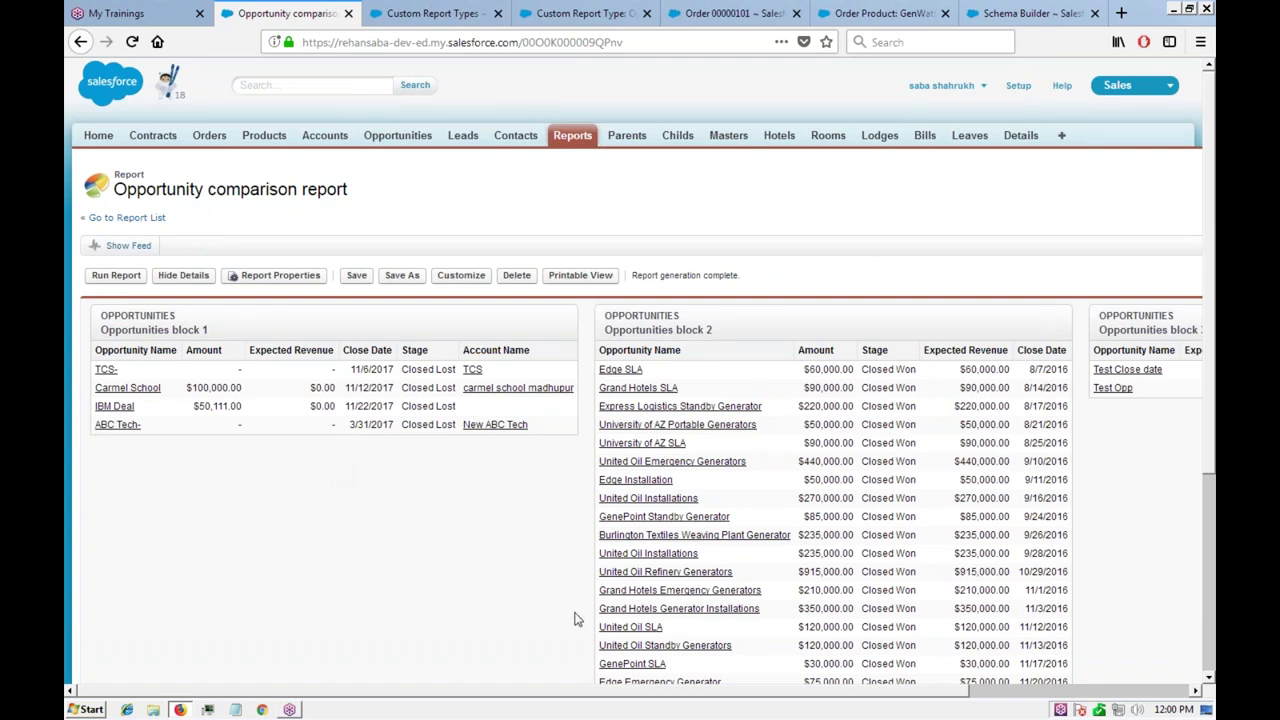
{"action": "left_click_drag", "start_coordinate": [618, 692], "coordinate": [537, 694]}
{"action": "scroll", "coordinate": [500, 437], "scroll_direction": "down", "scroll_amount": 2}
{"action": "scroll", "coordinate": [503, 443], "scroll_direction": "up", "scroll_amount": 2}
{"action": "left_click_drag", "start_coordinate": [557, 691], "coordinate": [666, 690]}
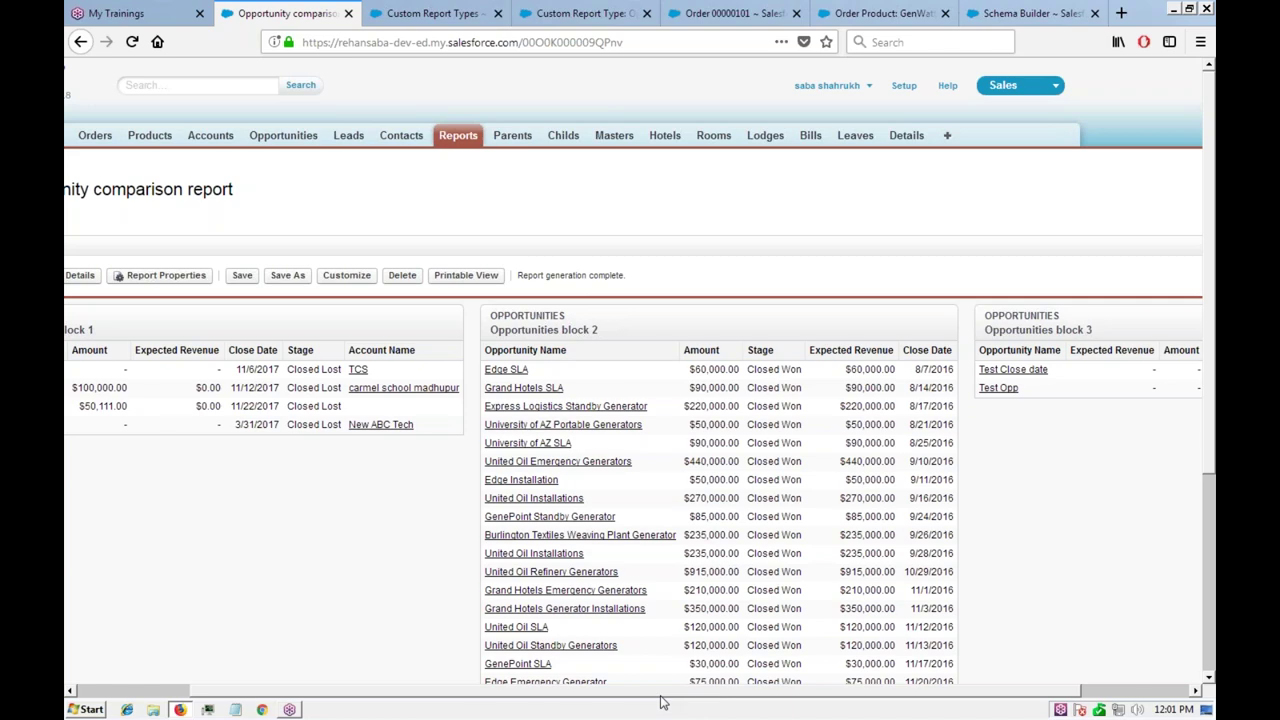
{"action": "scroll", "coordinate": [669, 700], "scroll_direction": "right", "scroll_amount": 2}
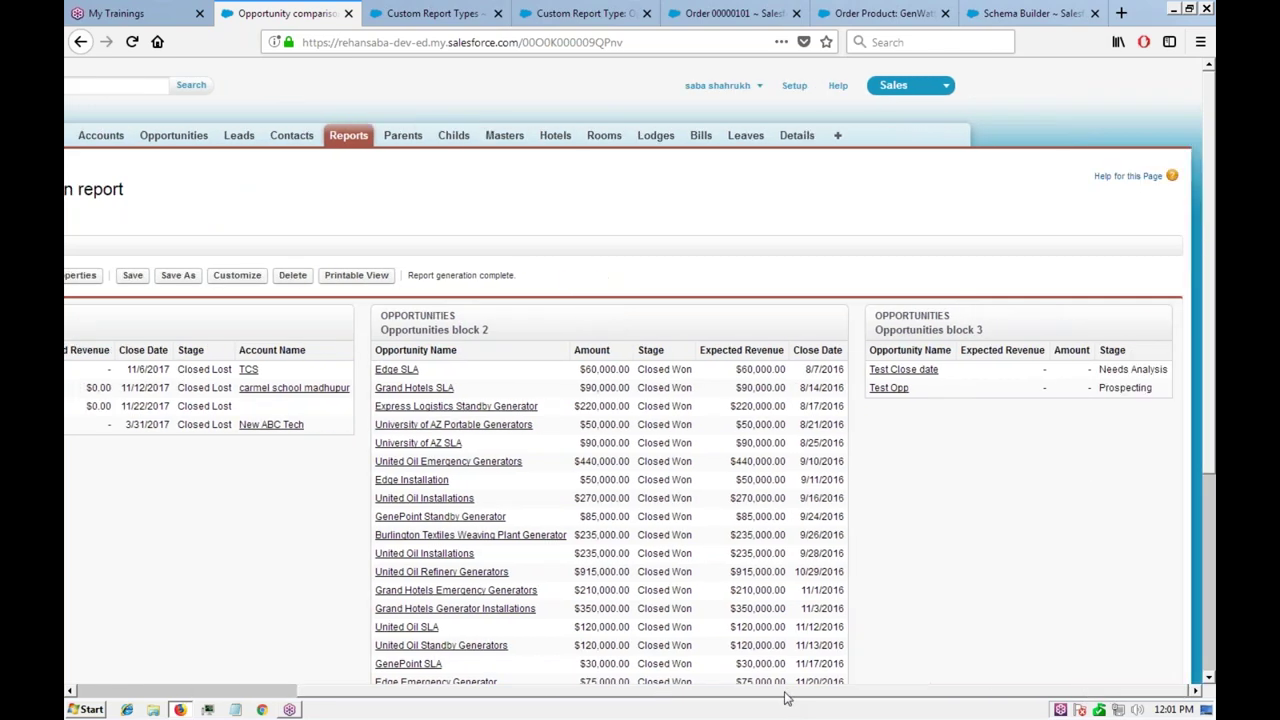
{"action": "left_click_drag", "start_coordinate": [786, 697], "coordinate": [491, 694]}
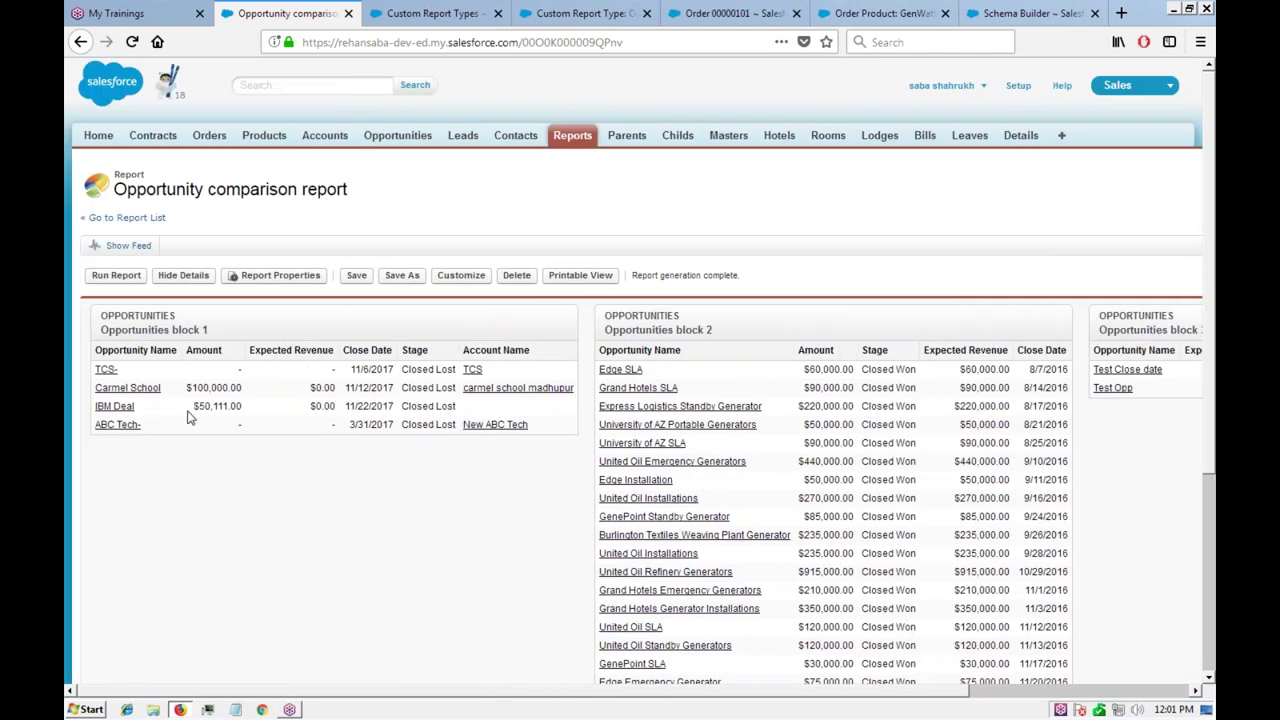
Step: Customize the report again, enlarge the filter area to show all three blocks, and set the Close Date range of Opportunities block 3 to All Time
{"action": "left_click", "coordinate": [461, 277]}
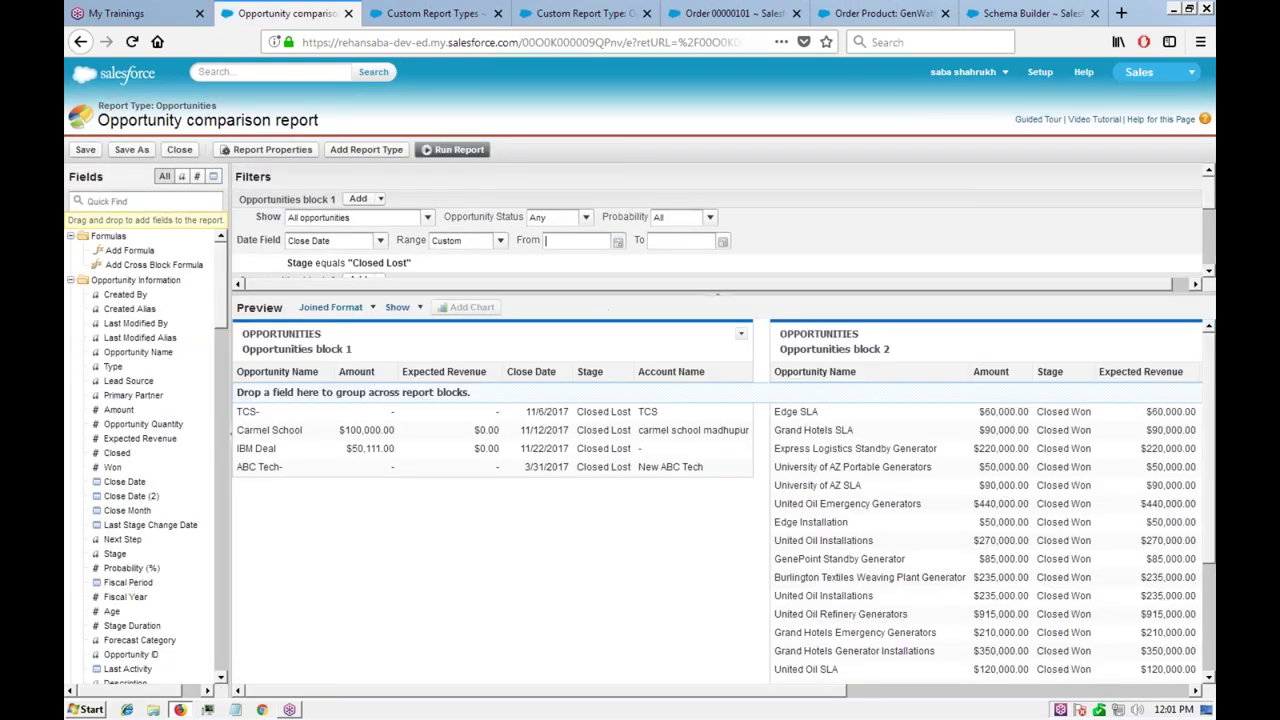
{"action": "left_click_drag", "start_coordinate": [598, 298], "coordinate": [598, 388]}
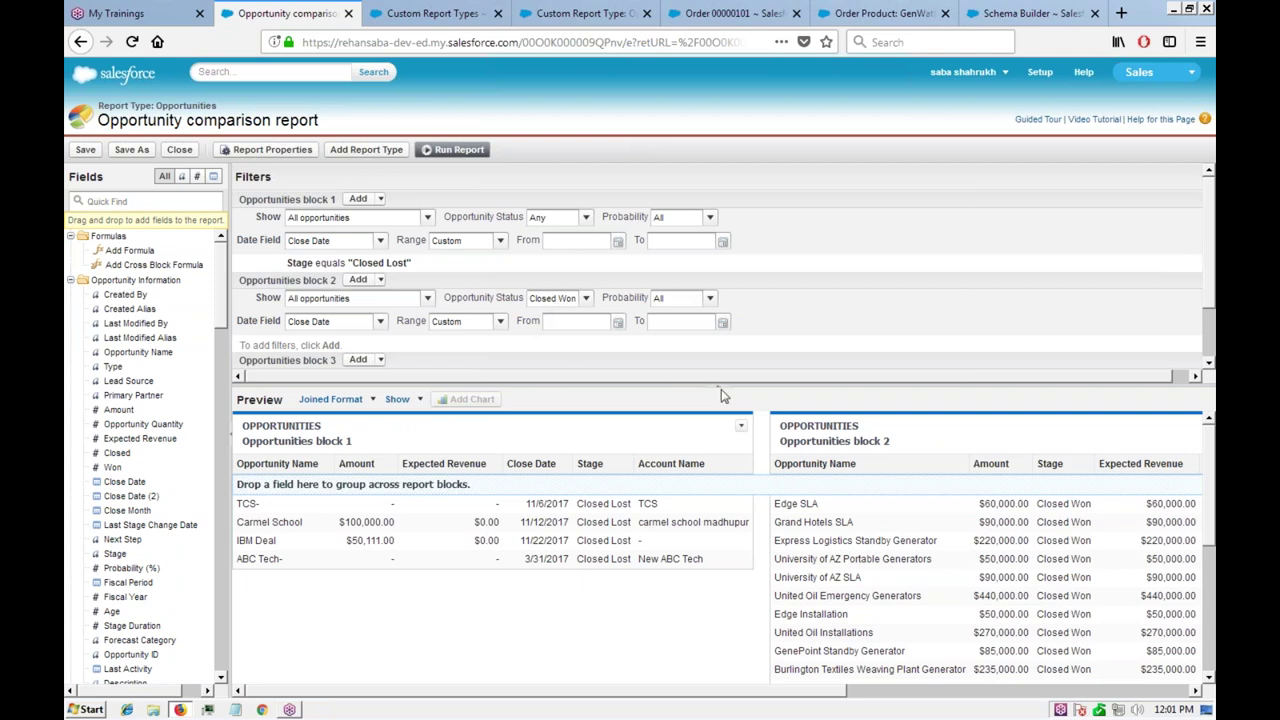
{"action": "left_click_drag", "start_coordinate": [716, 385], "coordinate": [690, 494]}
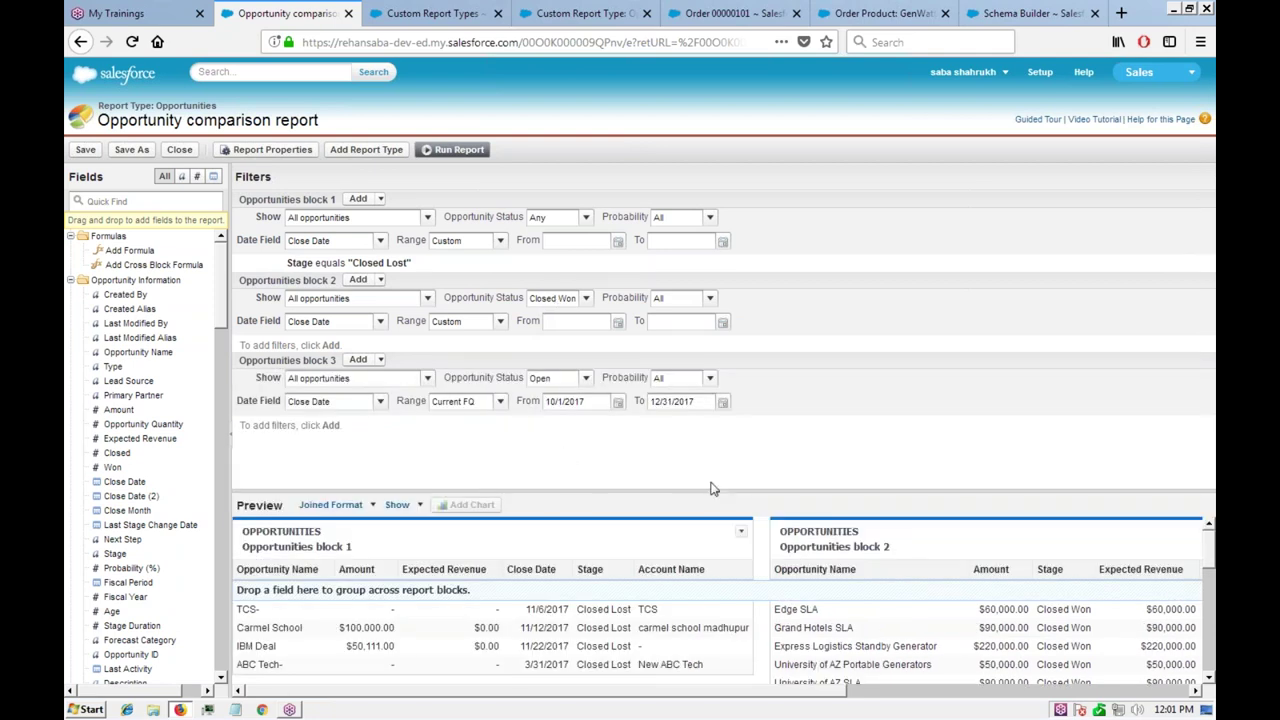
{"action": "left_click_drag", "start_coordinate": [745, 494], "coordinate": [743, 433]}
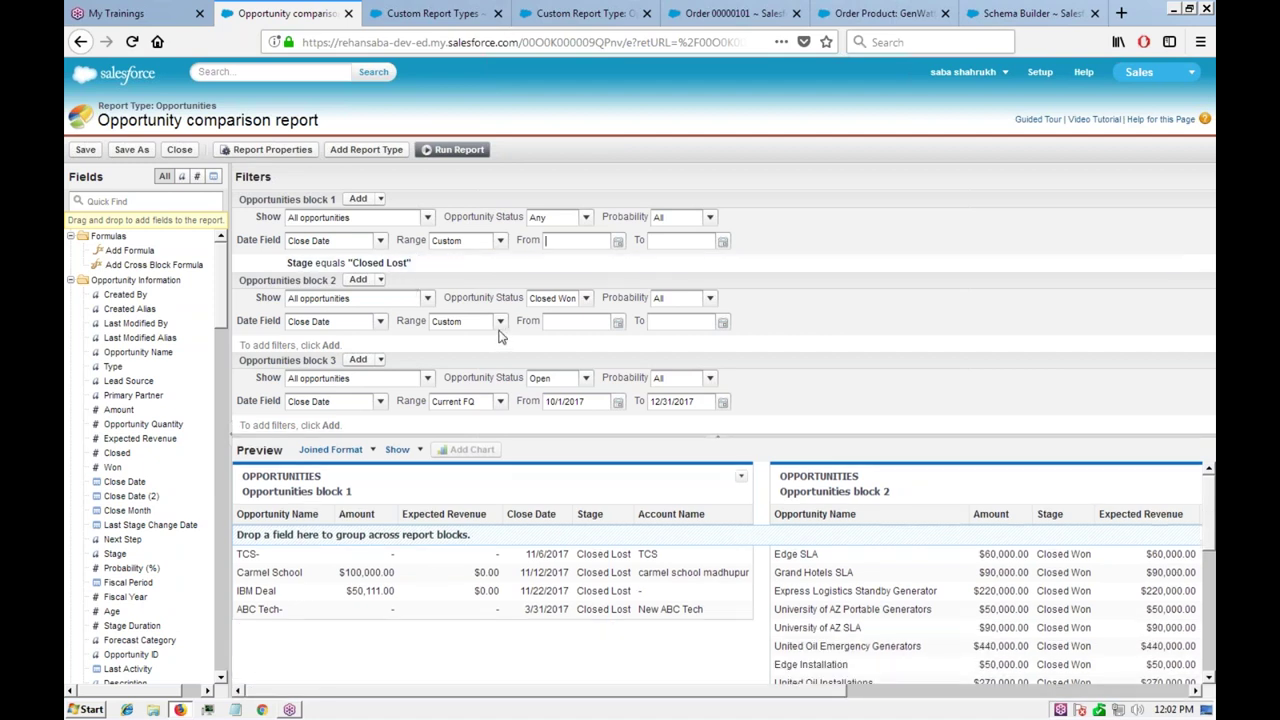
{"action": "left_click", "coordinate": [499, 401]}
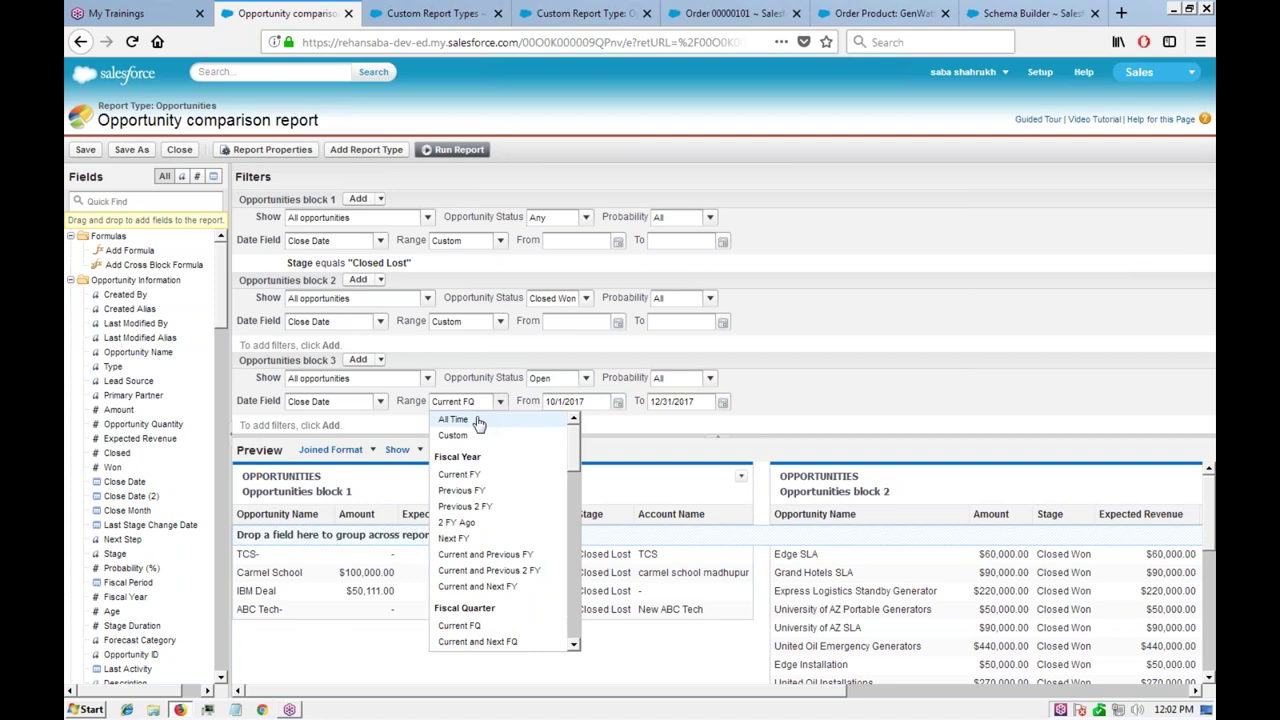
{"action": "left_click", "coordinate": [453, 419]}
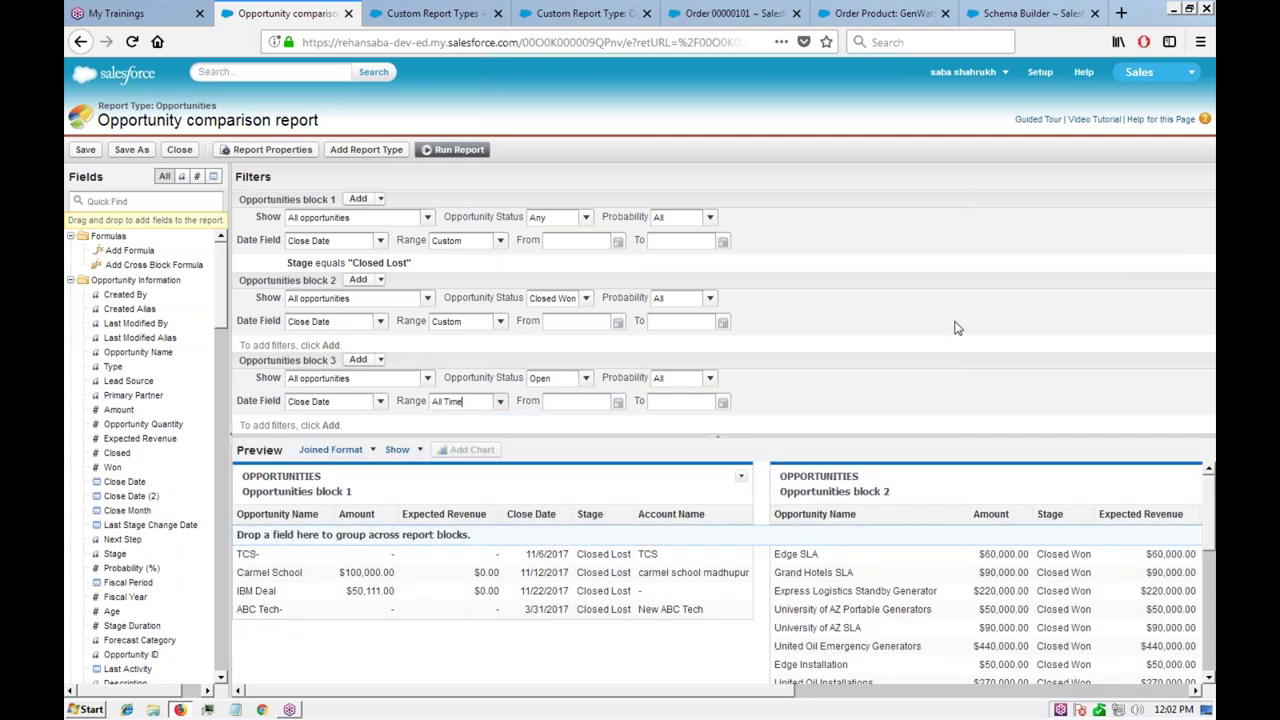
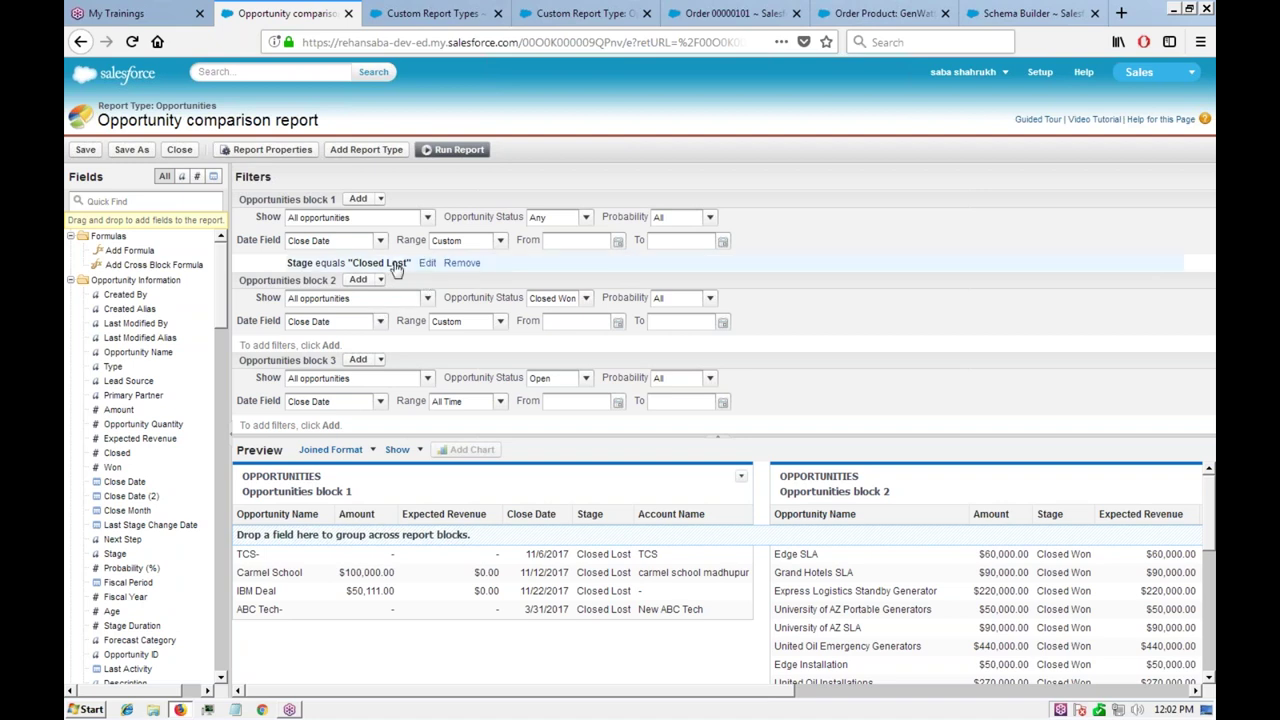
Step: View the report types offered for a new report in another browser tab, and return to the Opportunity comparison report
{"action": "left_click", "coordinate": [425, 15]}
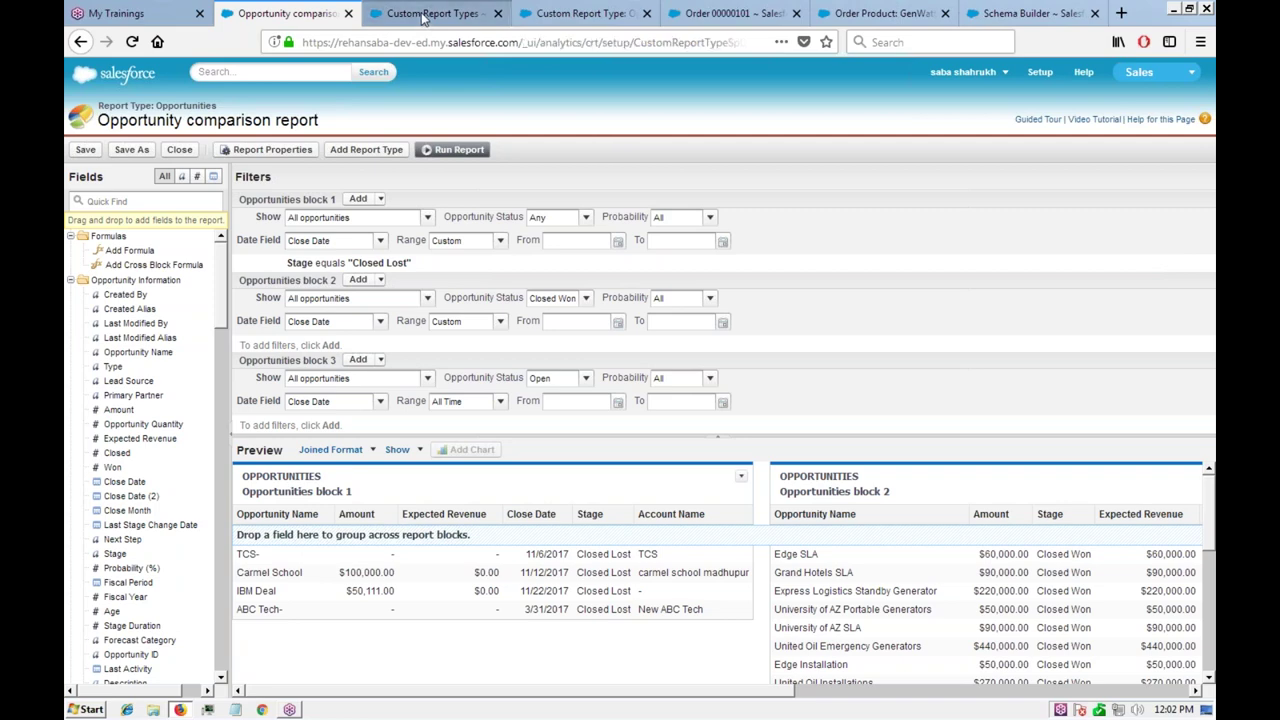
{"action": "left_click", "coordinate": [402, 145]}
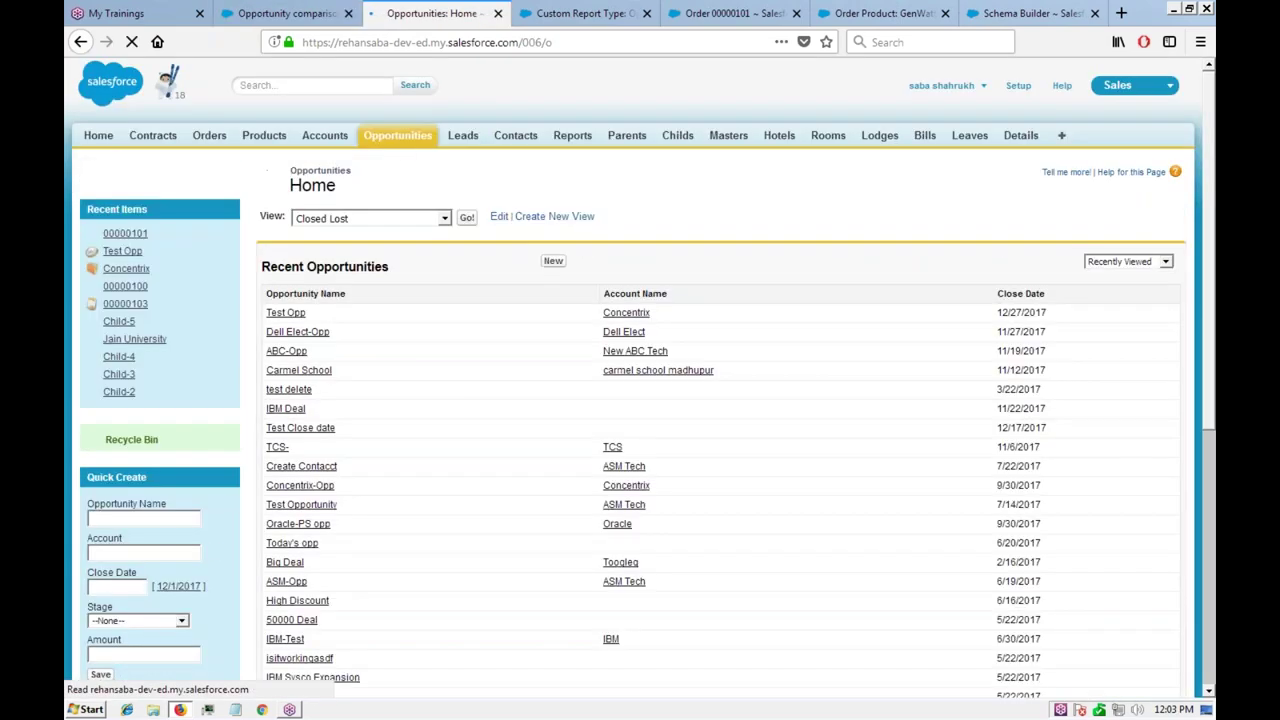
{"action": "left_click", "coordinate": [572, 135]}
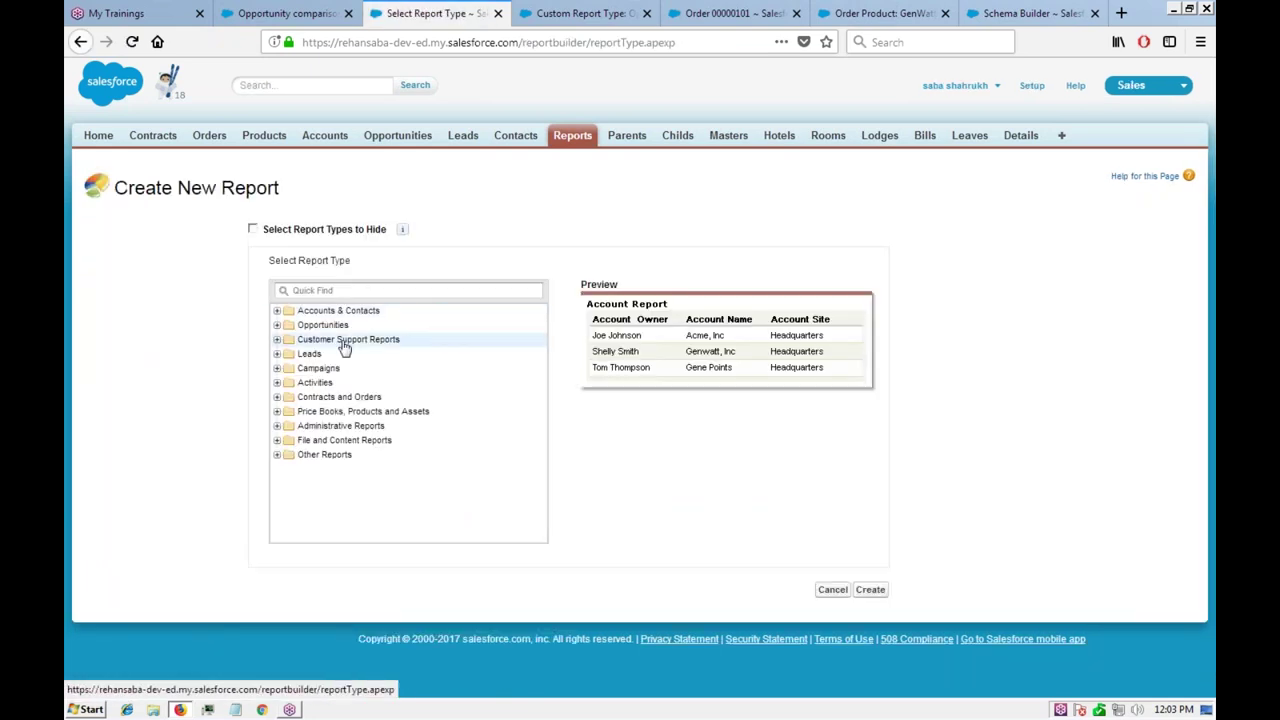
{"action": "left_click", "coordinate": [306, 14]}
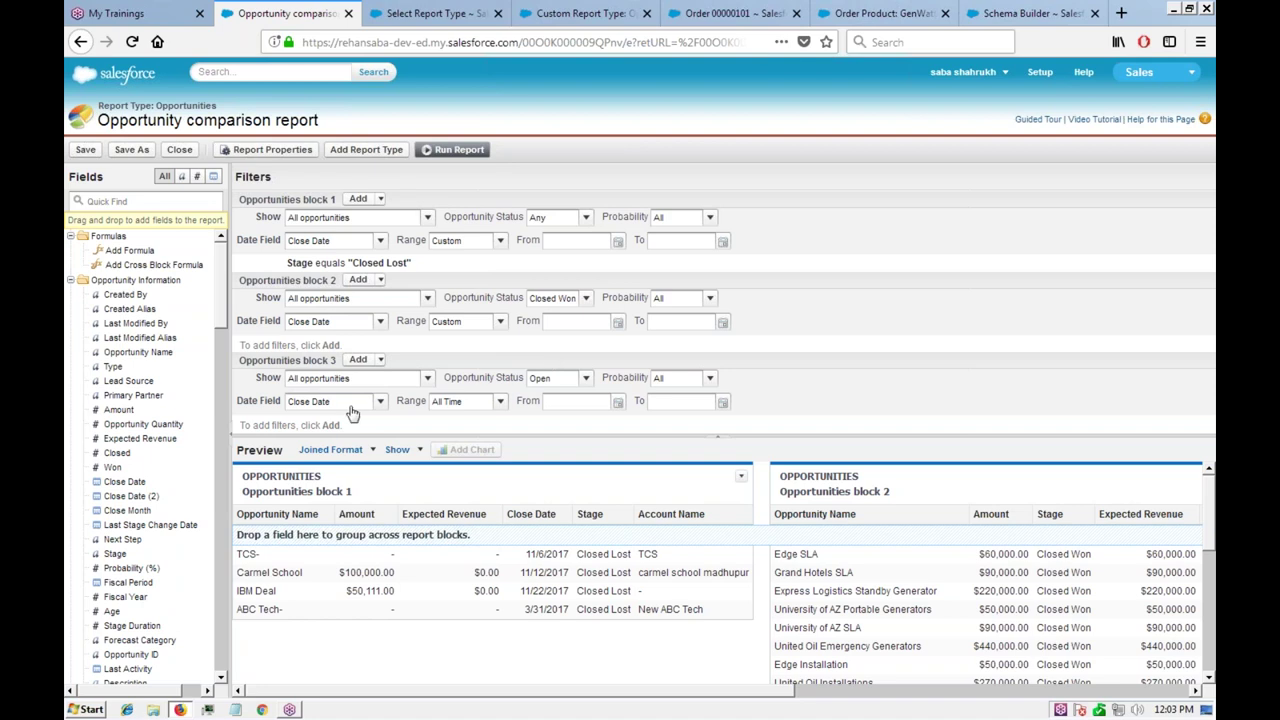
Step: Add a field filter to Opportunities block 3 where Created By equals the user's full name
{"action": "scroll", "coordinate": [690, 498], "scroll_direction": "down", "scroll_amount": 2}
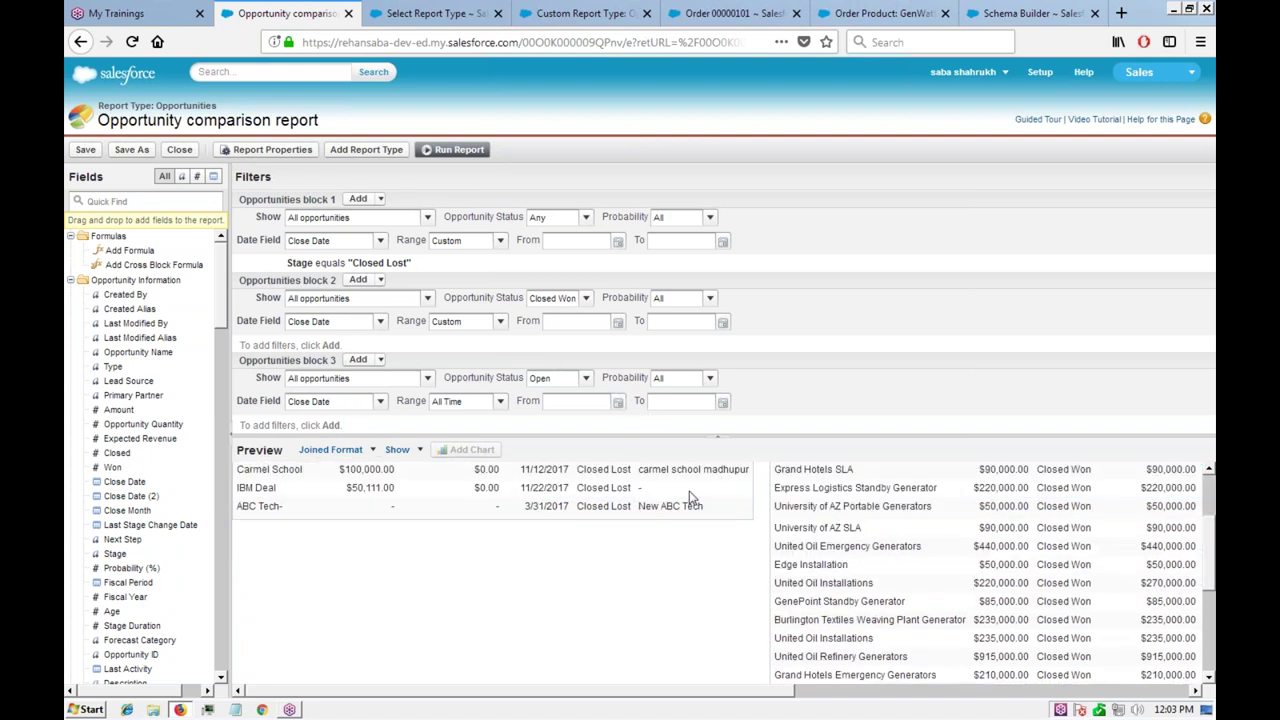
{"action": "scroll", "coordinate": [862, 548], "scroll_direction": "up", "scroll_amount": 3}
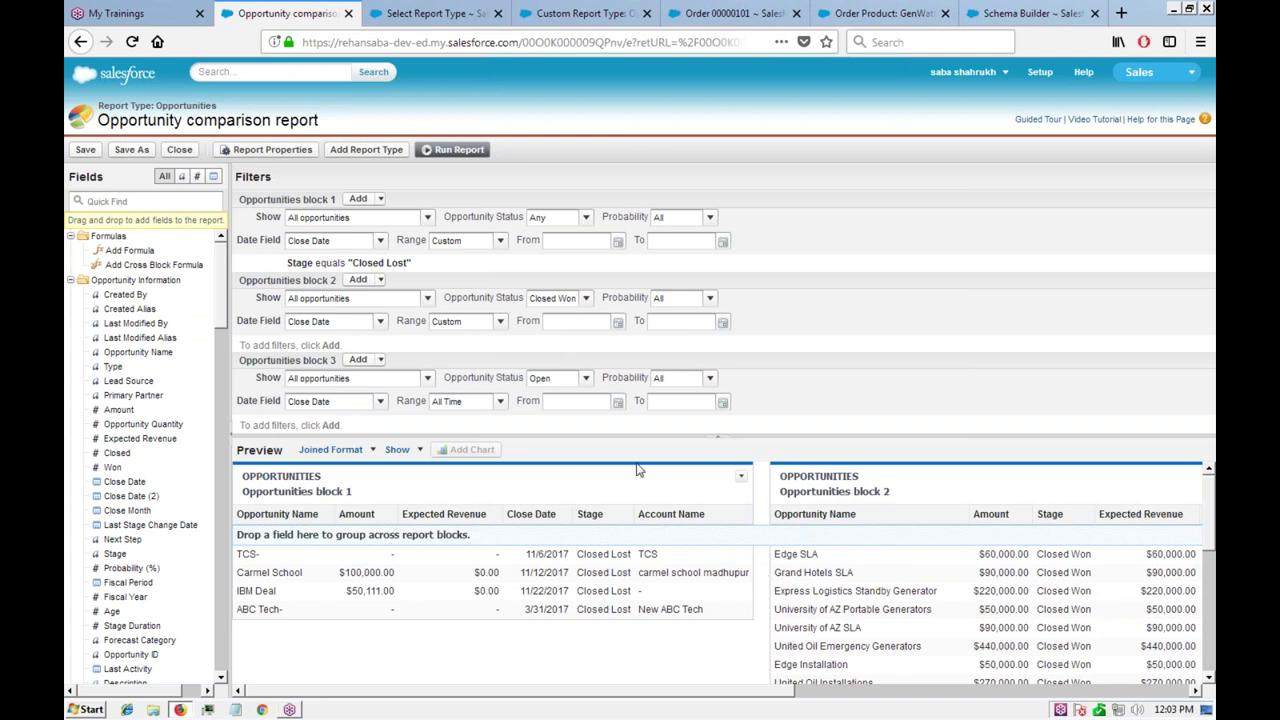
{"action": "left_click", "coordinate": [362, 359]}
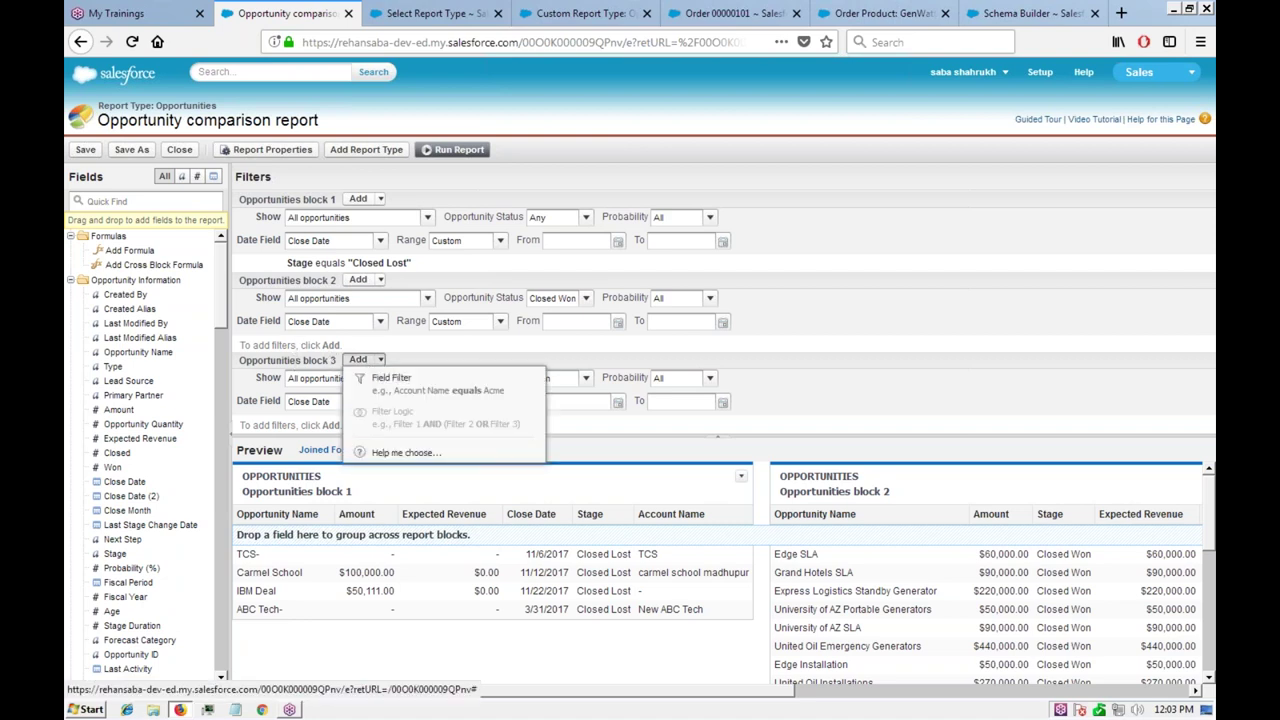
{"action": "left_click", "coordinate": [405, 388]}
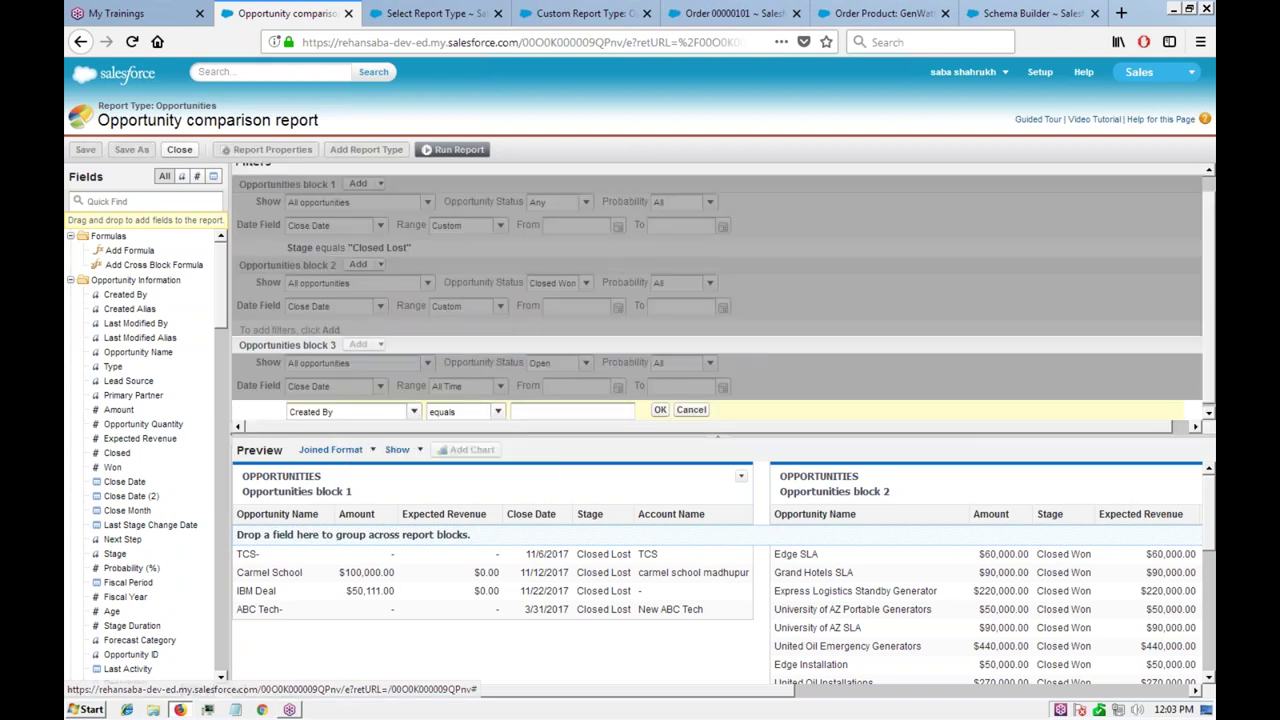
{"action": "left_click", "coordinate": [414, 412]}
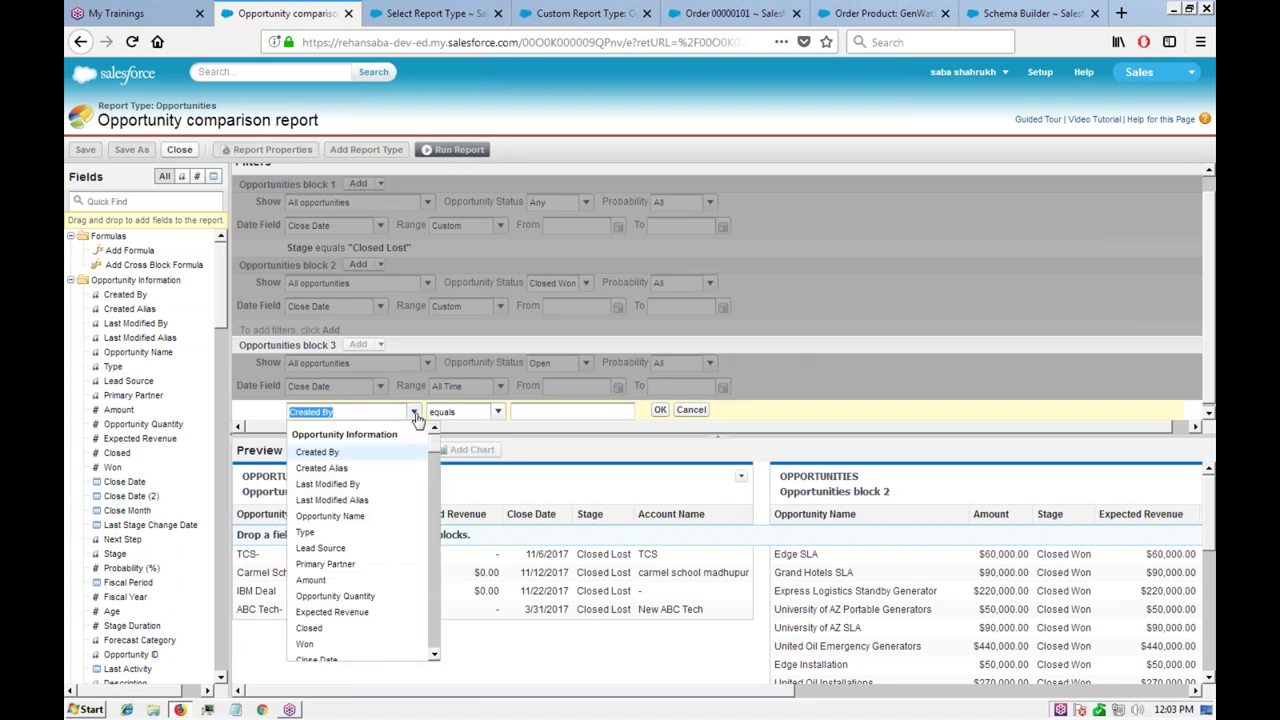
{"action": "left_click", "coordinate": [415, 414]}
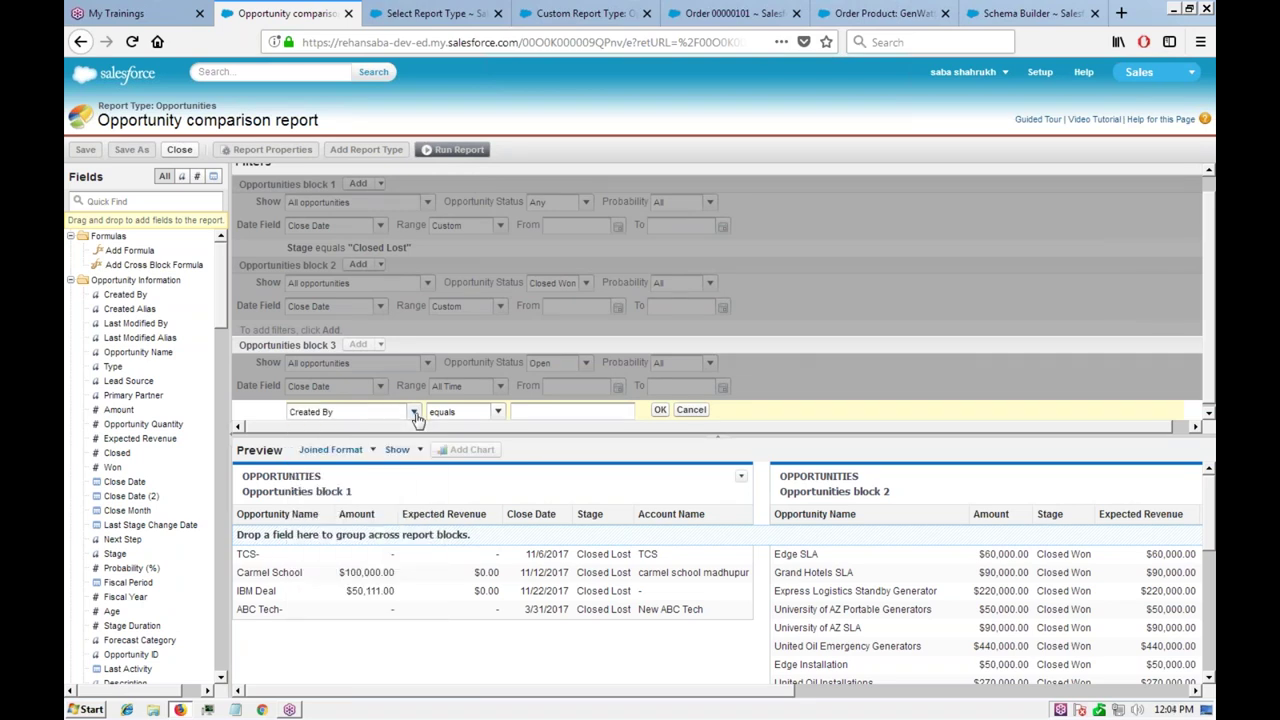
{"action": "left_click", "coordinate": [415, 414]}
{"action": "left_click", "coordinate": [560, 410]}
{"action": "left_click", "coordinate": [660, 411]}
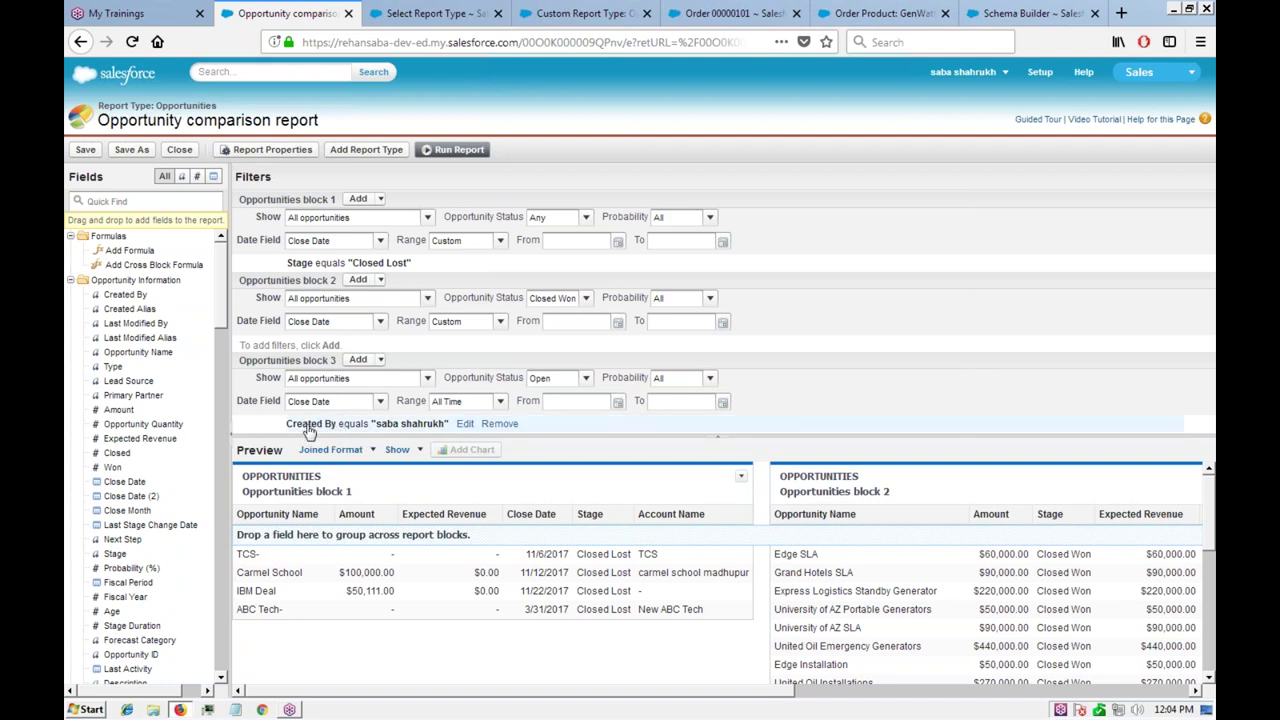
{"action": "left_click", "coordinate": [381, 282]}
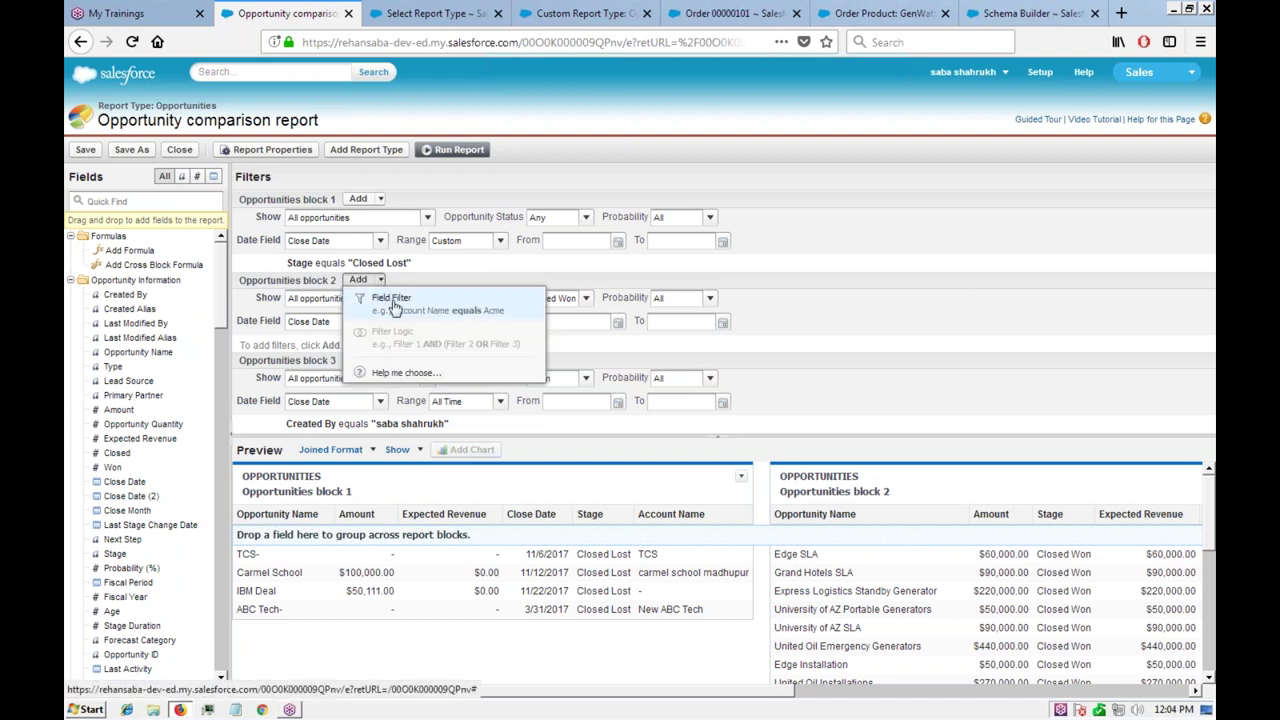
{"action": "left_click", "coordinate": [549, 277]}
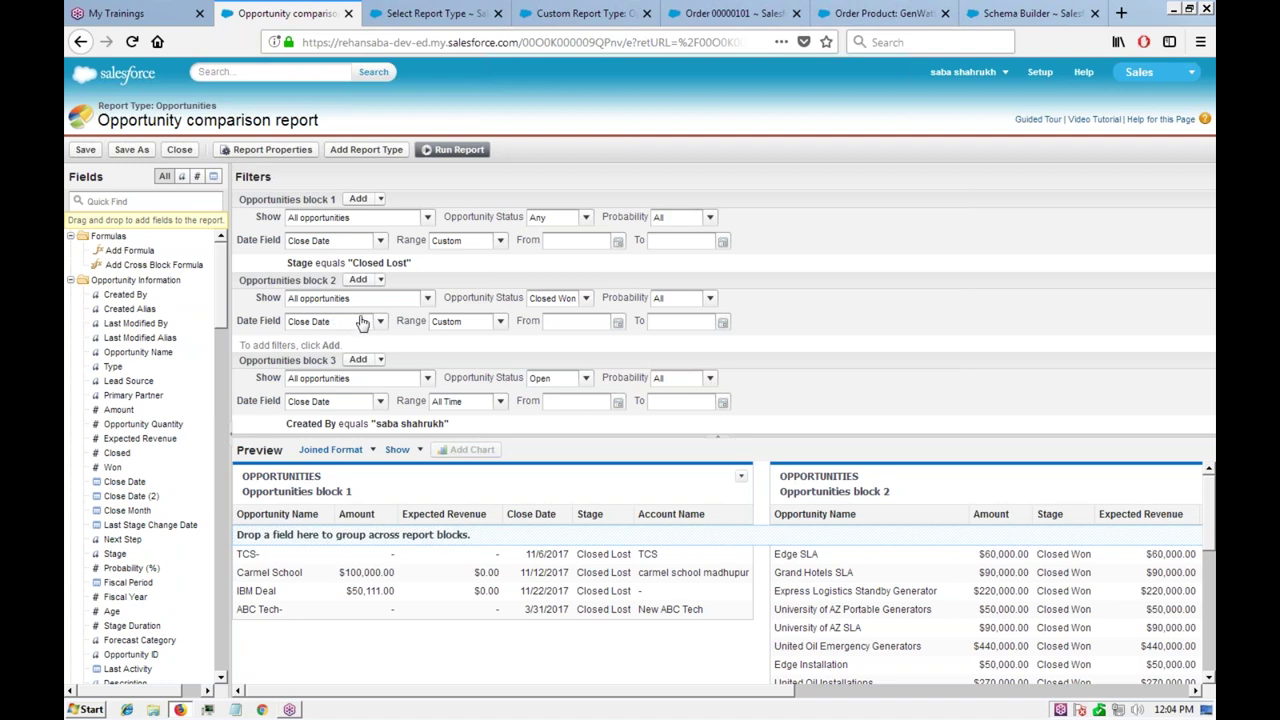
{"action": "mouse_move", "coordinate": [428, 268]}
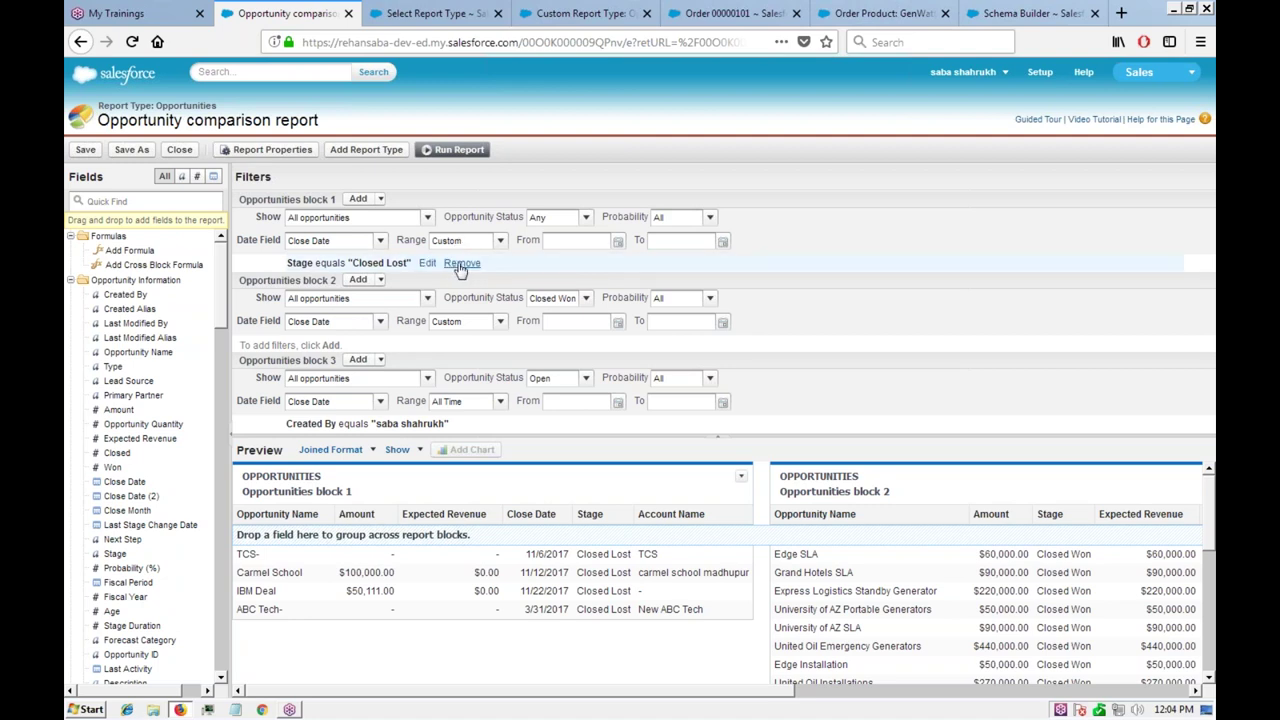
Step: Remove the Stage filter from Opportunities block 1 and the Created By filter from Opportunities block 3
{"action": "left_click", "coordinate": [462, 266]}
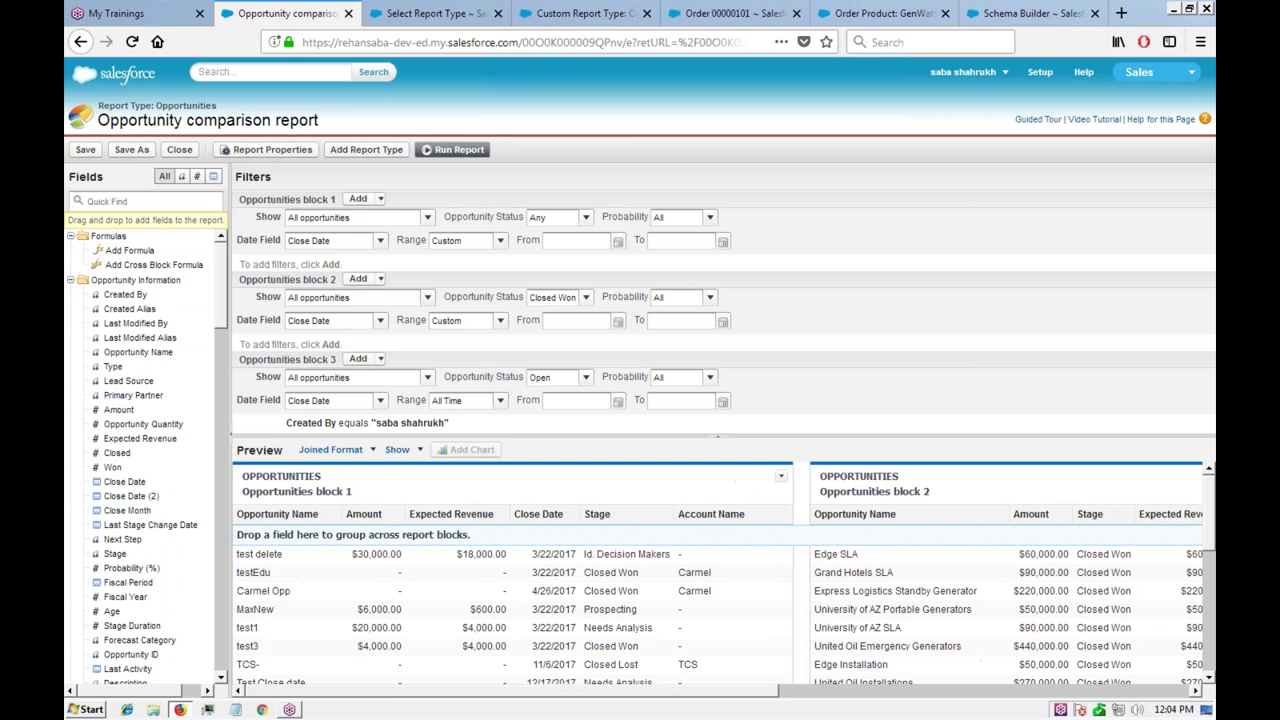
{"action": "left_click", "coordinate": [499, 424]}
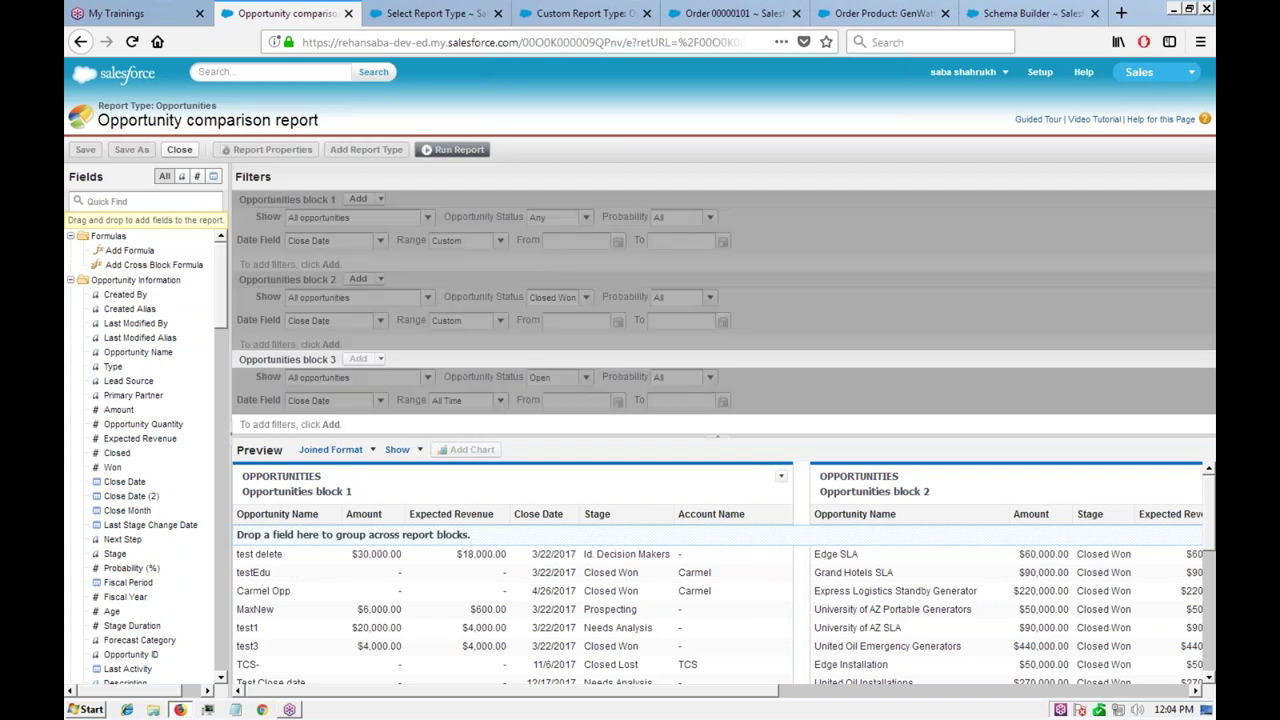
{"action": "scroll", "coordinate": [622, 552], "scroll_direction": "down", "scroll_amount": 10}
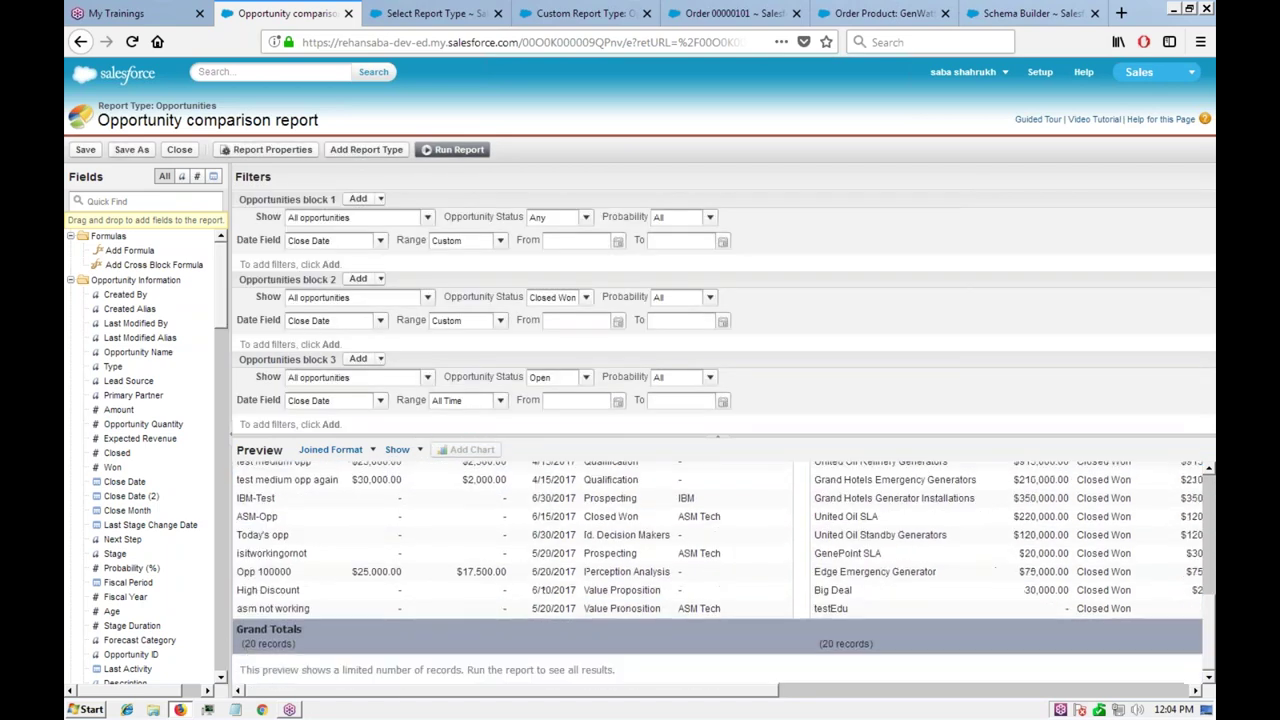
{"action": "scroll", "coordinate": [622, 552], "scroll_direction": "up", "scroll_amount": 8}
{"action": "scroll", "coordinate": [622, 552], "scroll_direction": "up", "scroll_amount": 2}
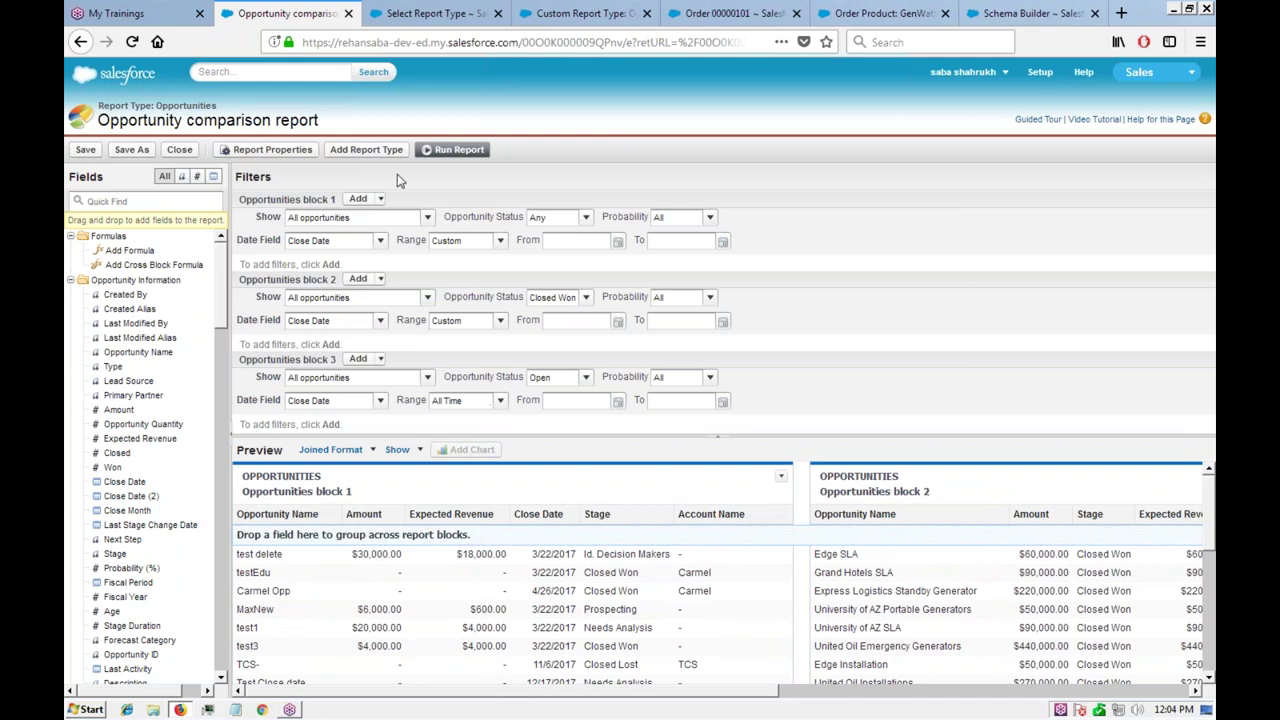
Step: Save the Opportunity comparison report and run it with the field filters removed
{"action": "left_click", "coordinate": [85, 150]}
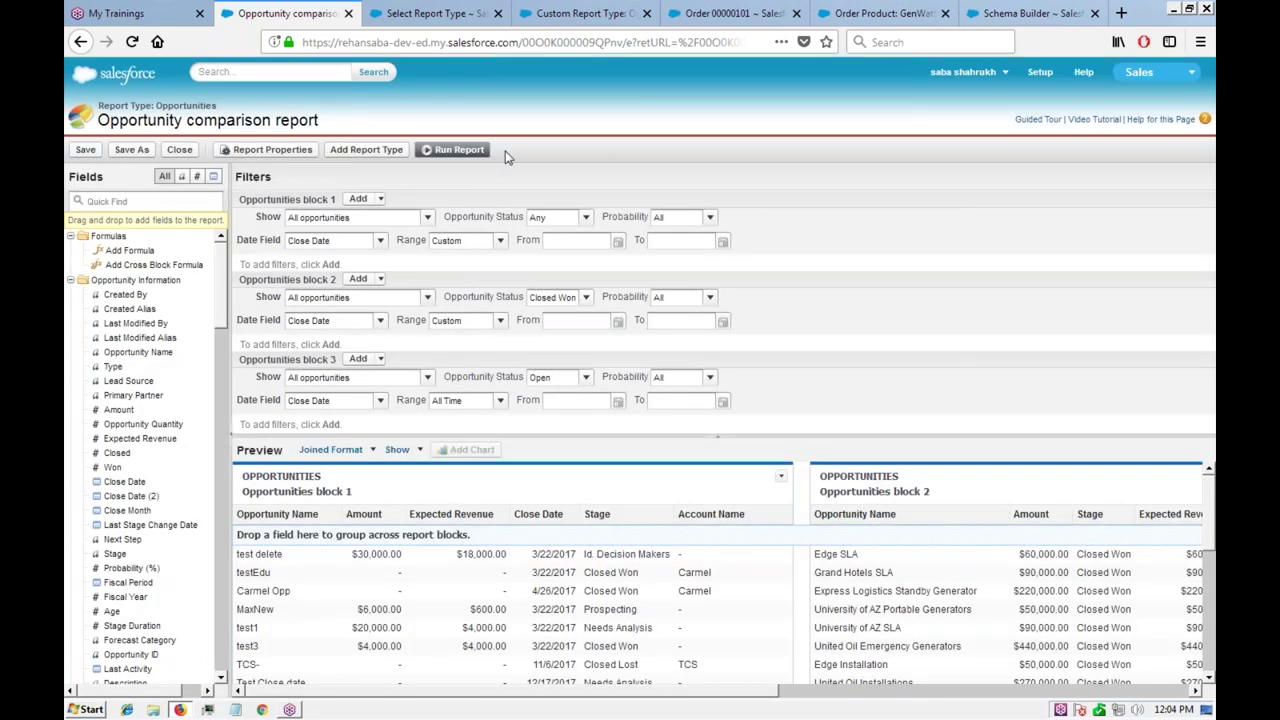
{"action": "left_click", "coordinate": [458, 150]}
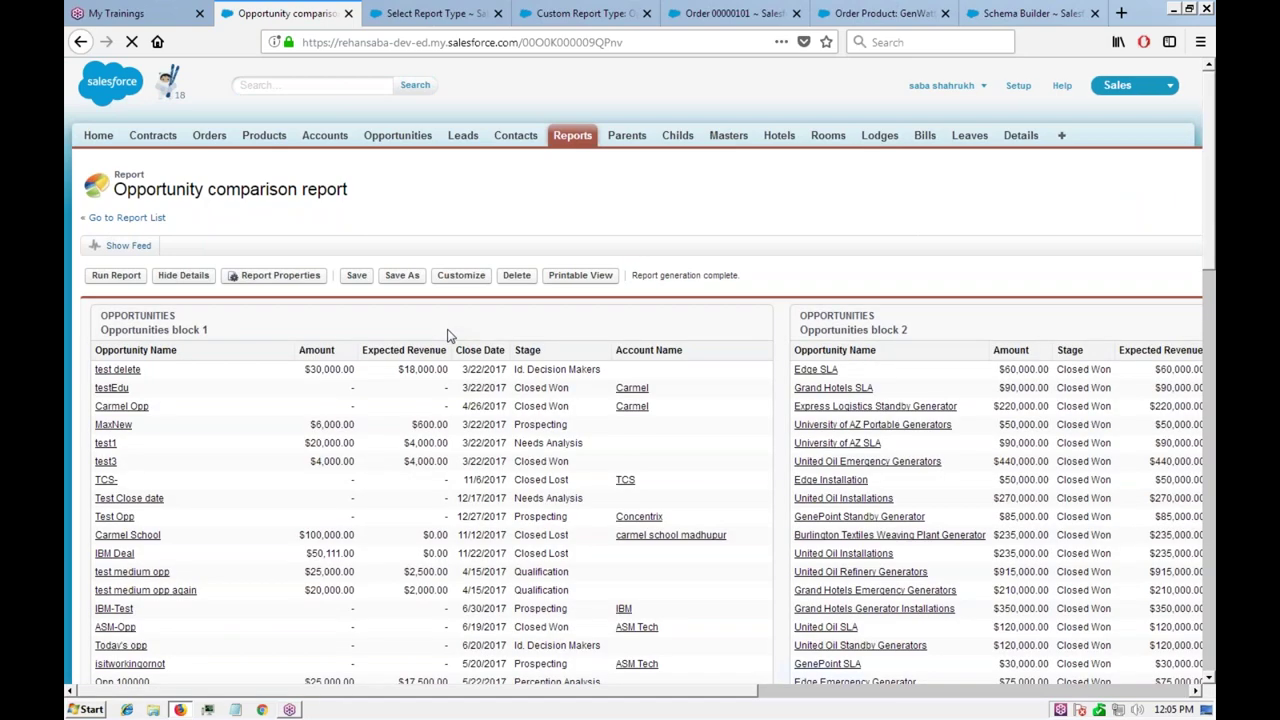
{"action": "scroll", "coordinate": [448, 336], "scroll_direction": "down", "scroll_amount": 1}
{"action": "scroll", "coordinate": [528, 530], "scroll_direction": "down", "scroll_amount": 7}
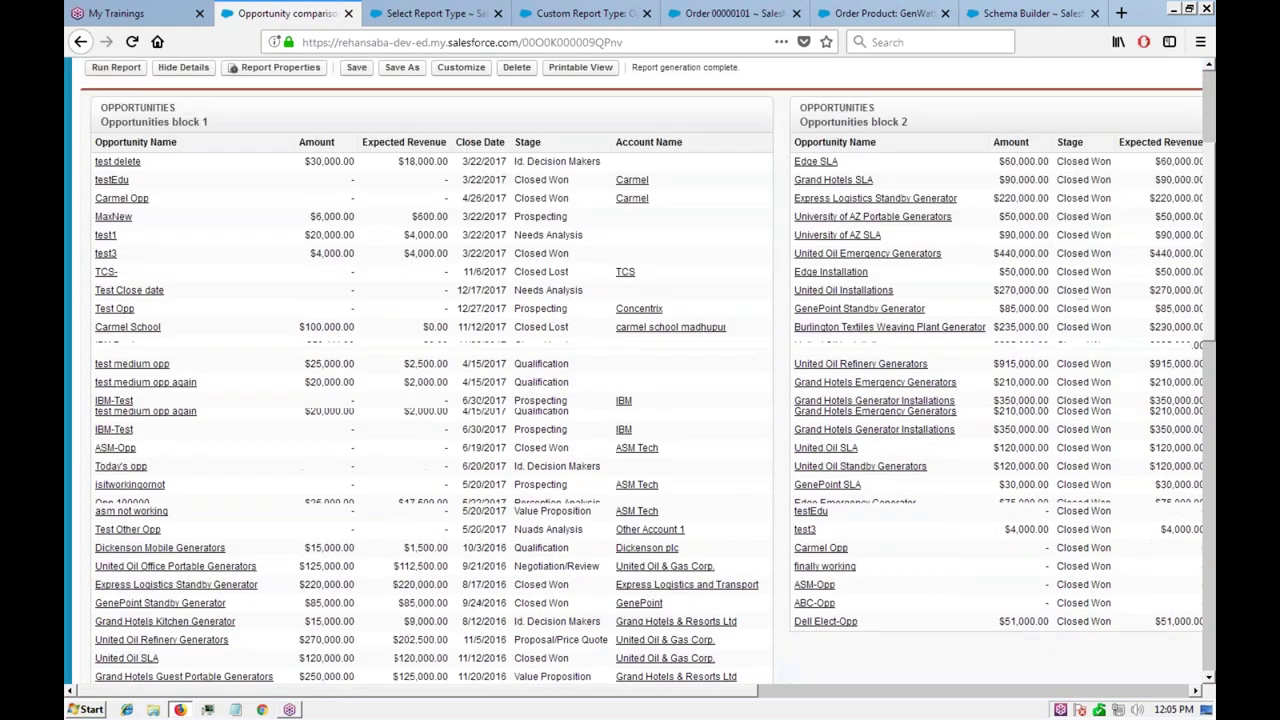
{"action": "scroll", "coordinate": [521, 362], "scroll_direction": "up", "scroll_amount": 4}
{"action": "scroll", "coordinate": [521, 362], "scroll_direction": "up", "scroll_amount": 6}
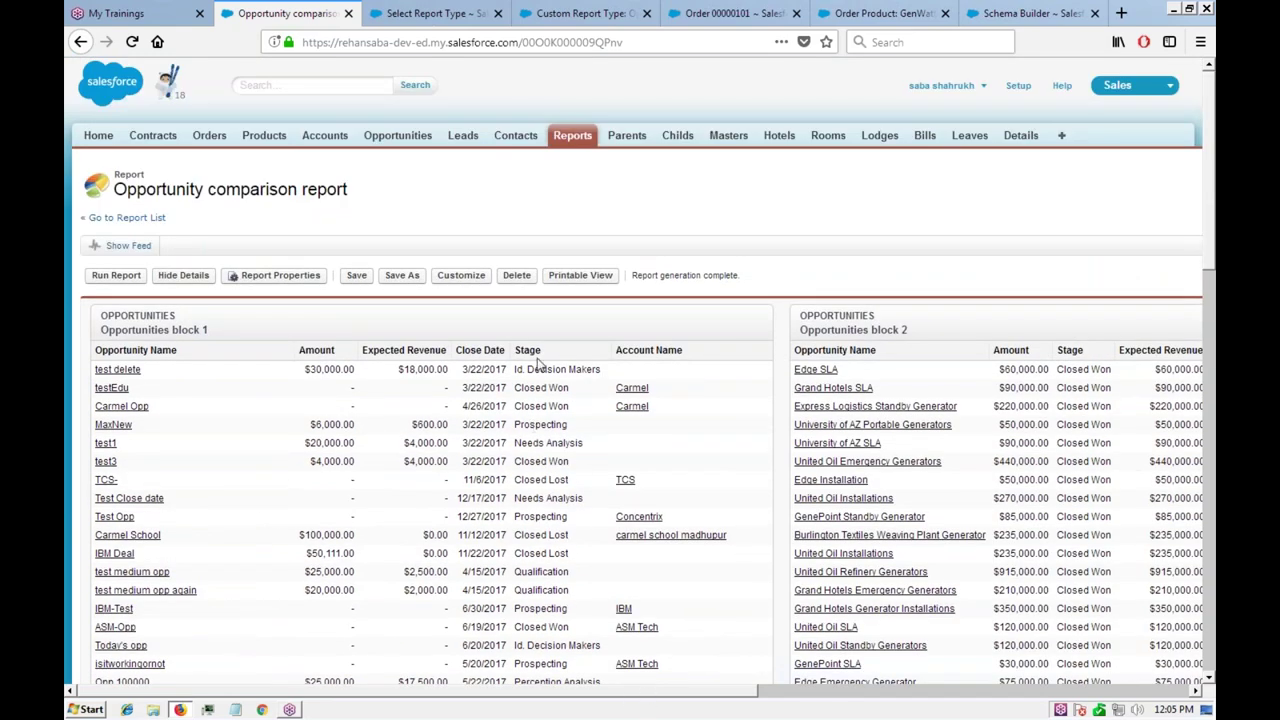
Step: Examine the Stage column in all three blocks of the report output
{"action": "scroll", "coordinate": [444, 459], "scroll_direction": "down", "scroll_amount": 2}
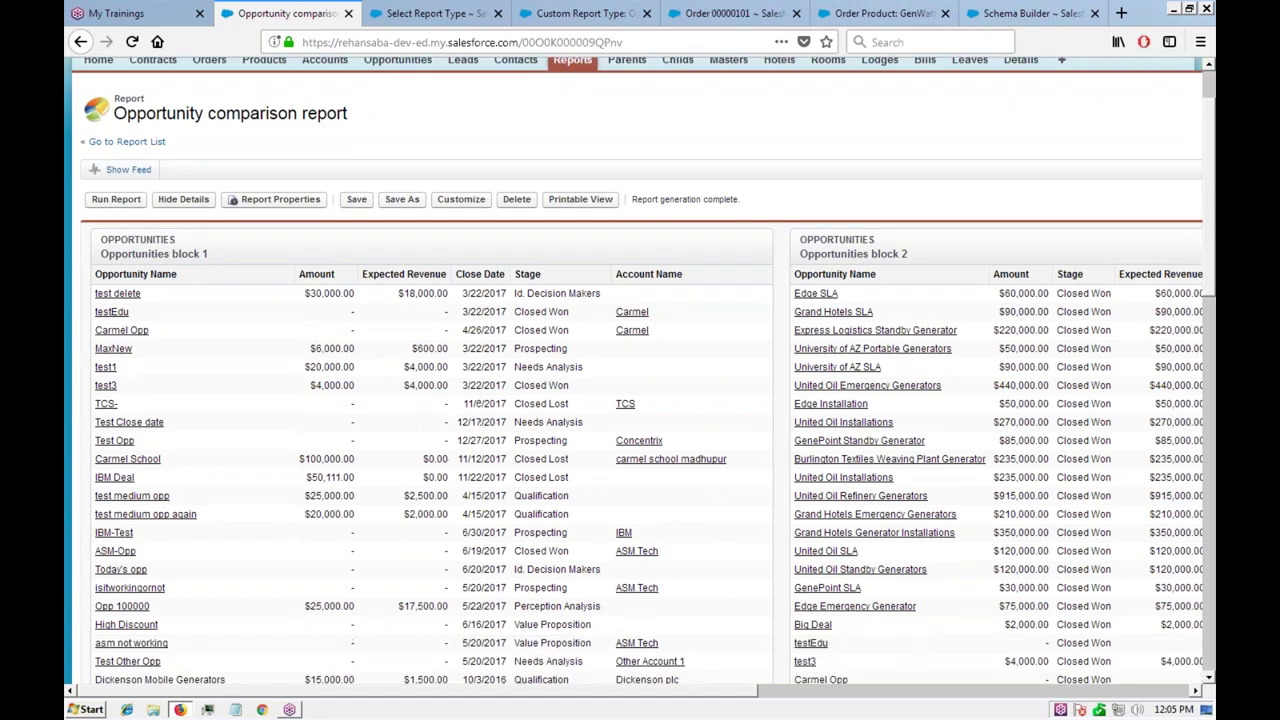
{"action": "scroll", "coordinate": [515, 605], "scroll_direction": "down", "scroll_amount": 3}
{"action": "scroll", "coordinate": [528, 598], "scroll_direction": "down", "scroll_amount": 3}
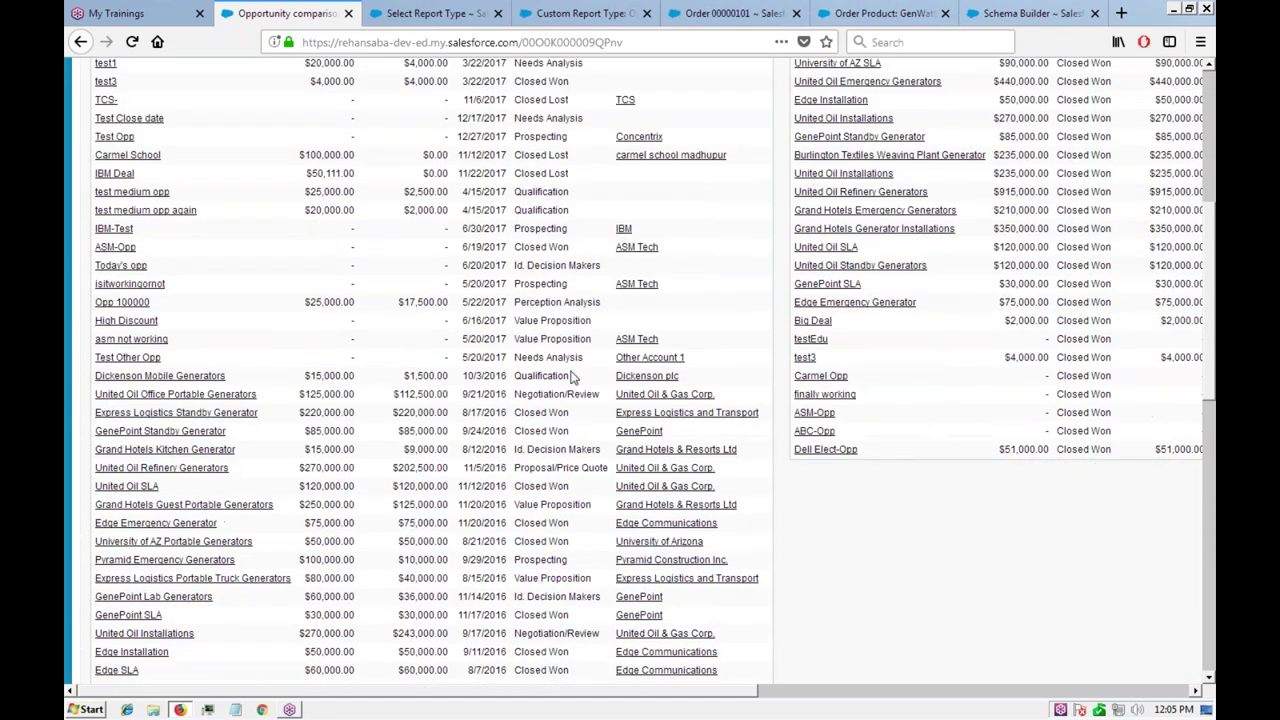
{"action": "scroll", "coordinate": [555, 455], "scroll_direction": "up", "scroll_amount": 2}
{"action": "scroll", "coordinate": [555, 455], "scroll_direction": "down", "scroll_amount": 2}
{"action": "scroll", "coordinate": [556, 455], "scroll_direction": "up", "scroll_amount": 2}
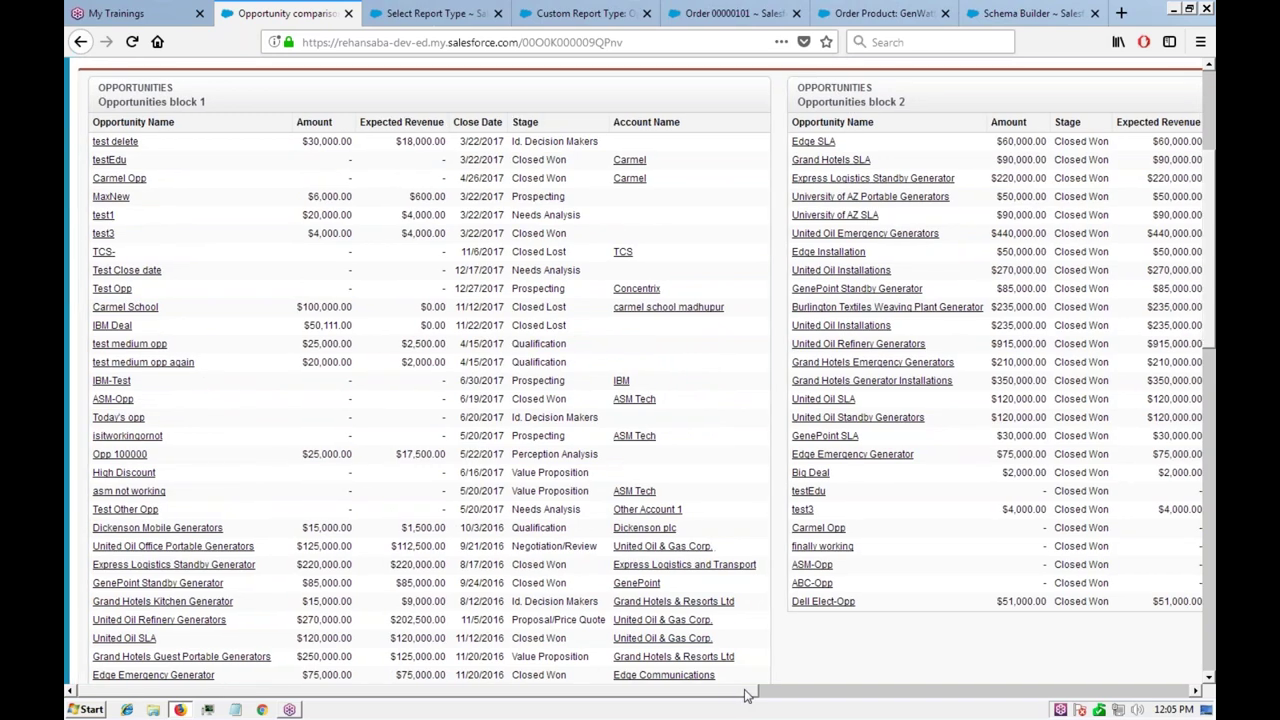
{"action": "left_click_drag", "start_coordinate": [749, 691], "coordinate": [1002, 690]}
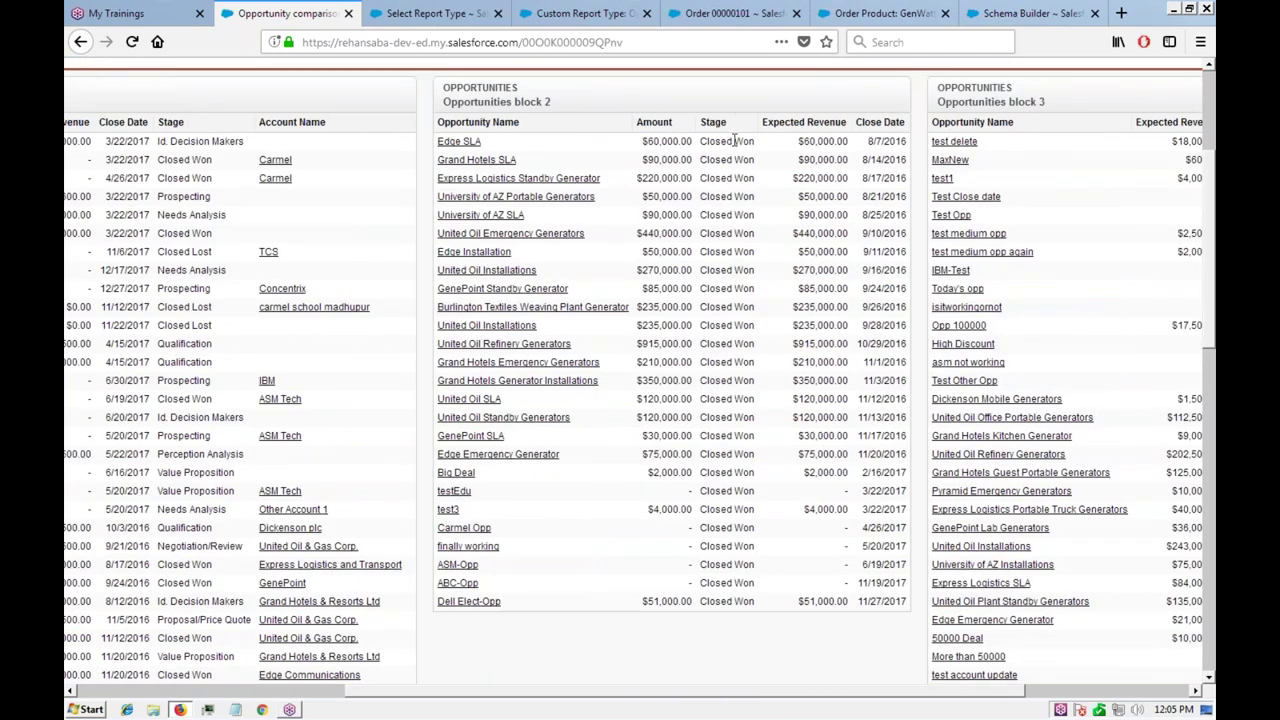
{"action": "left_click_drag", "start_coordinate": [903, 693], "coordinate": [1090, 640]}
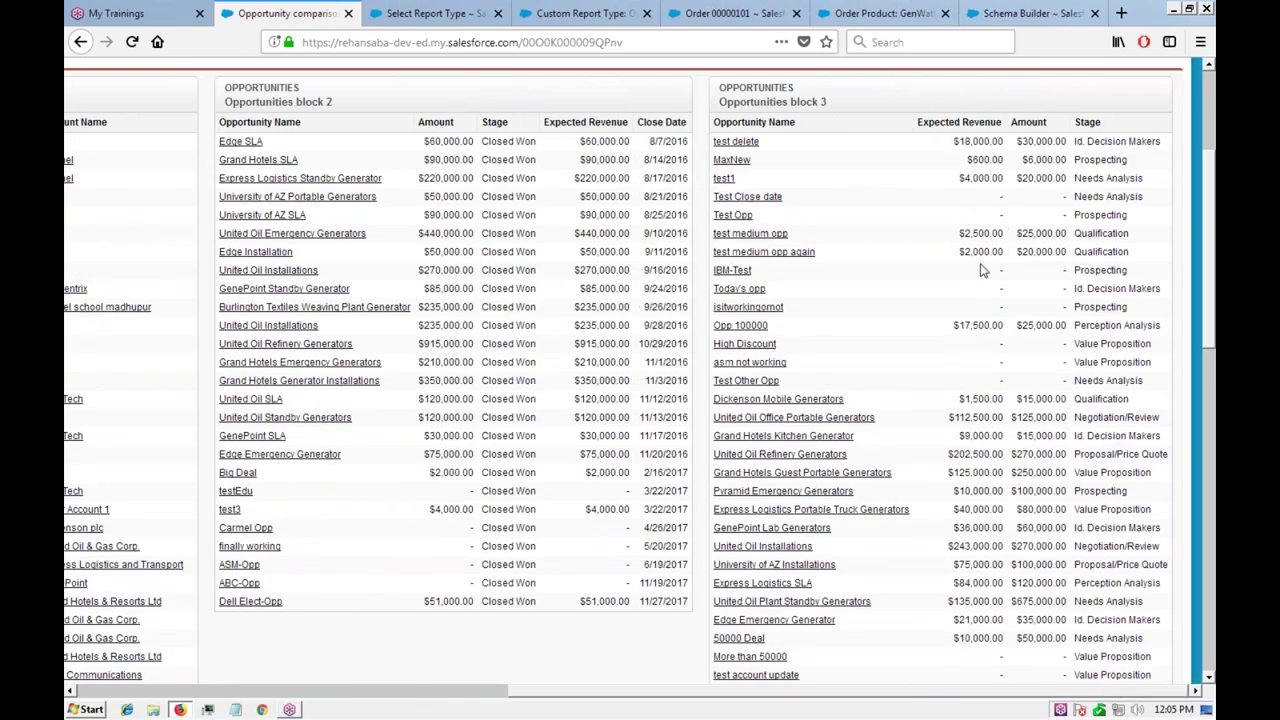
{"action": "scroll", "coordinate": [982, 270], "scroll_direction": "down", "scroll_amount": 5}
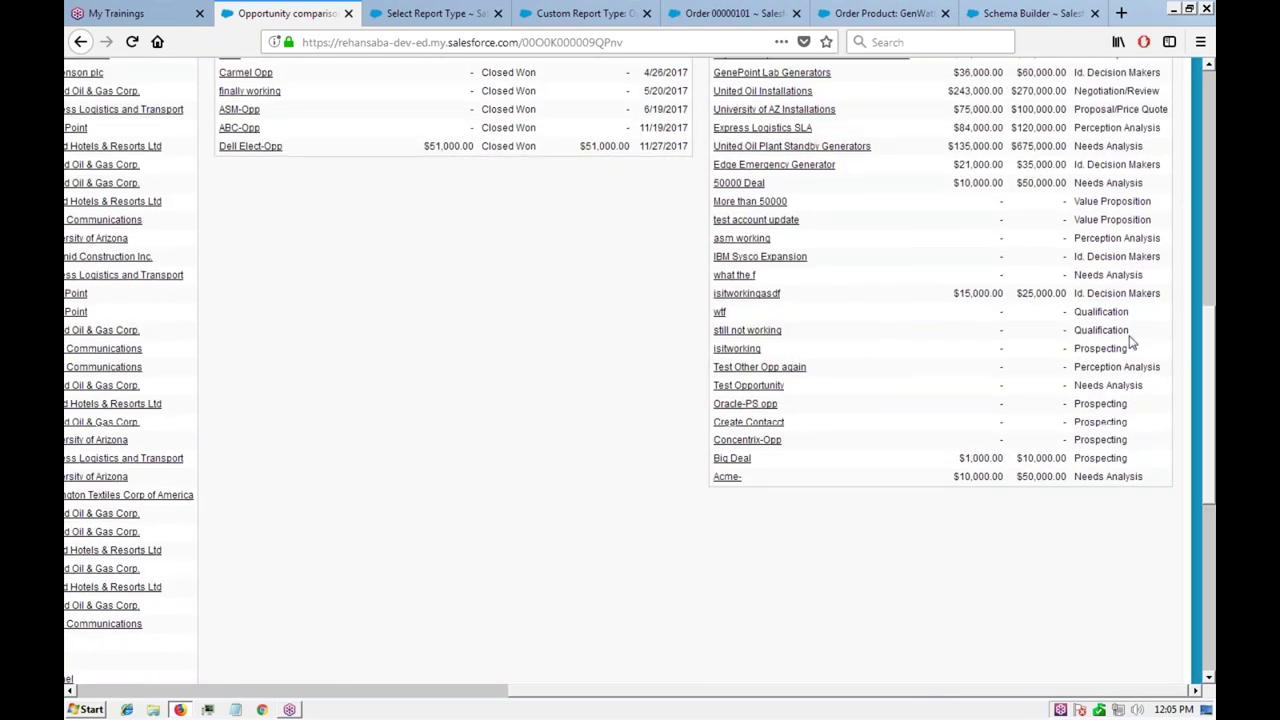
{"action": "scroll", "coordinate": [1130, 341], "scroll_direction": "up", "scroll_amount": 3}
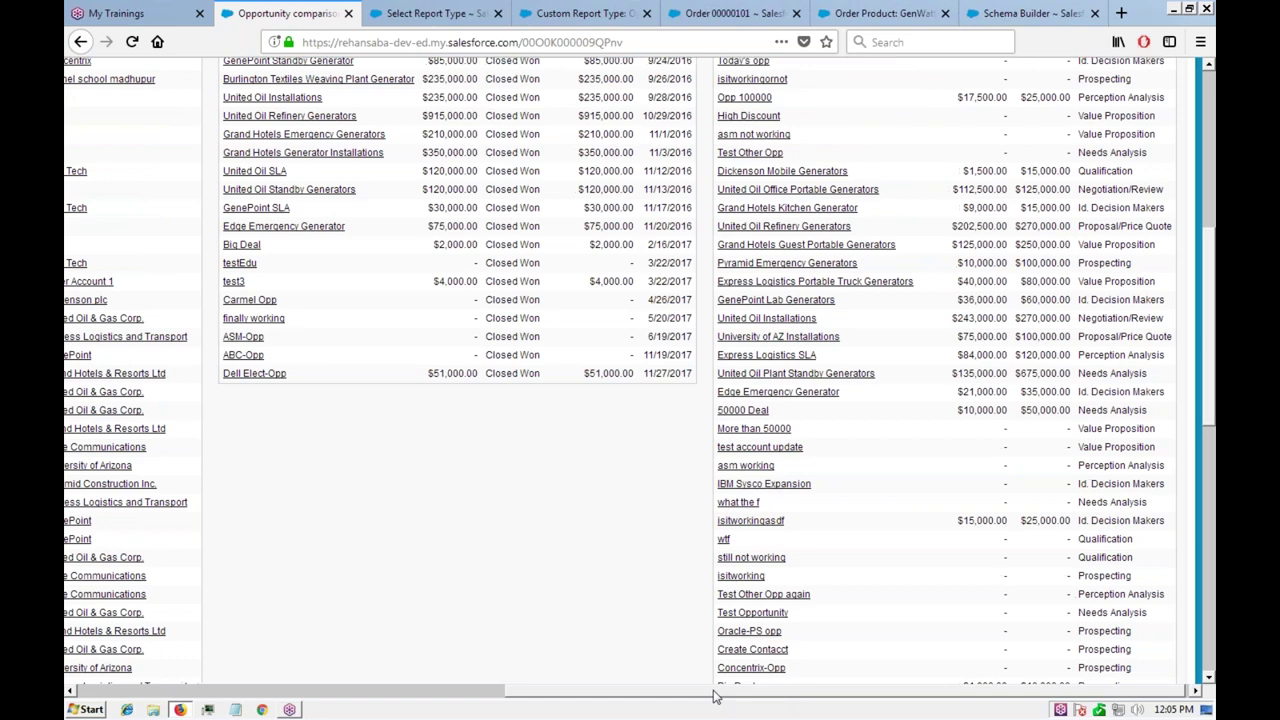
{"action": "left_click_drag", "start_coordinate": [772, 691], "coordinate": [334, 691]}
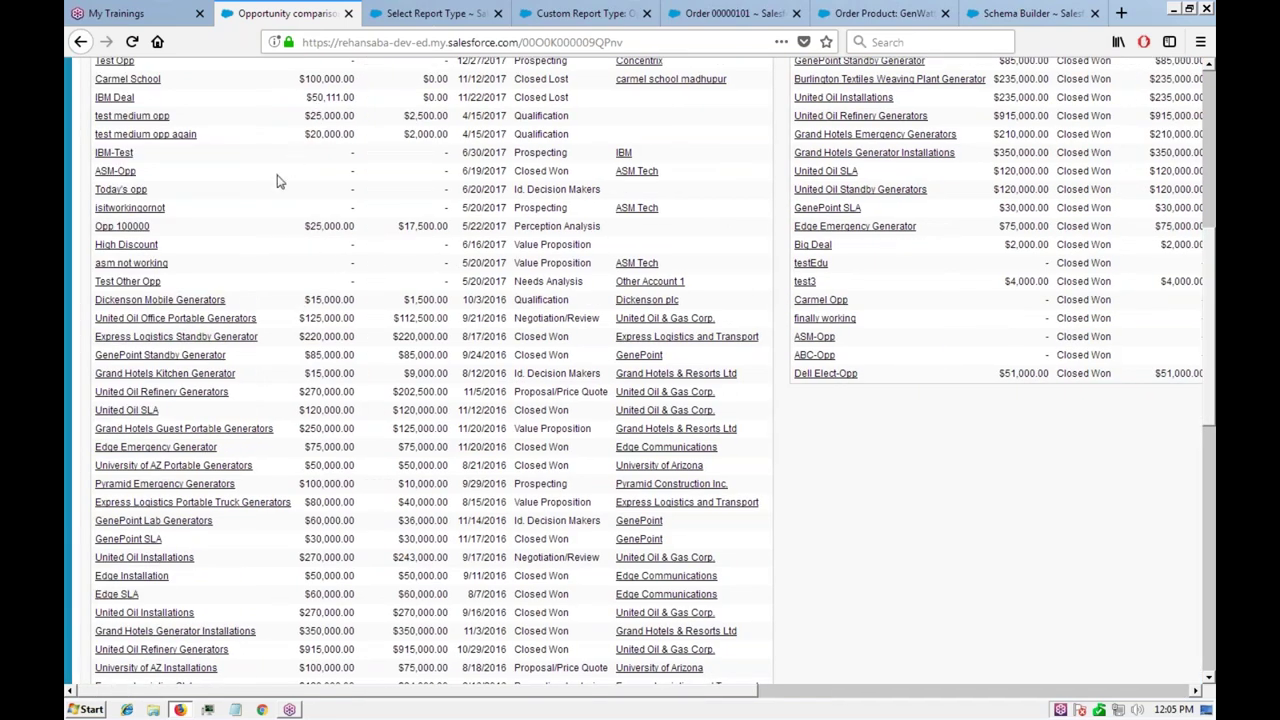
{"action": "scroll", "coordinate": [280, 181], "scroll_direction": "up", "scroll_amount": 6}
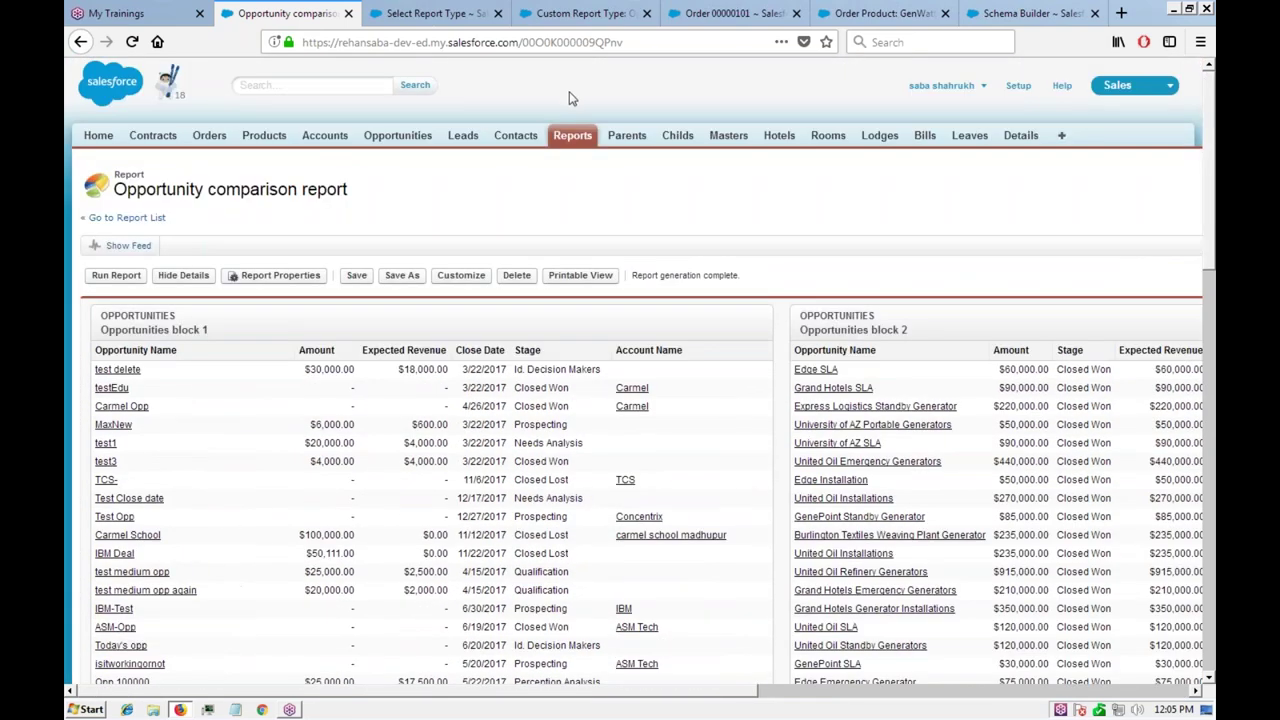
Step: Customize the report again and set the Opportunity Status of Opportunities block 1 to Closed Won
{"action": "left_click", "coordinate": [465, 278]}
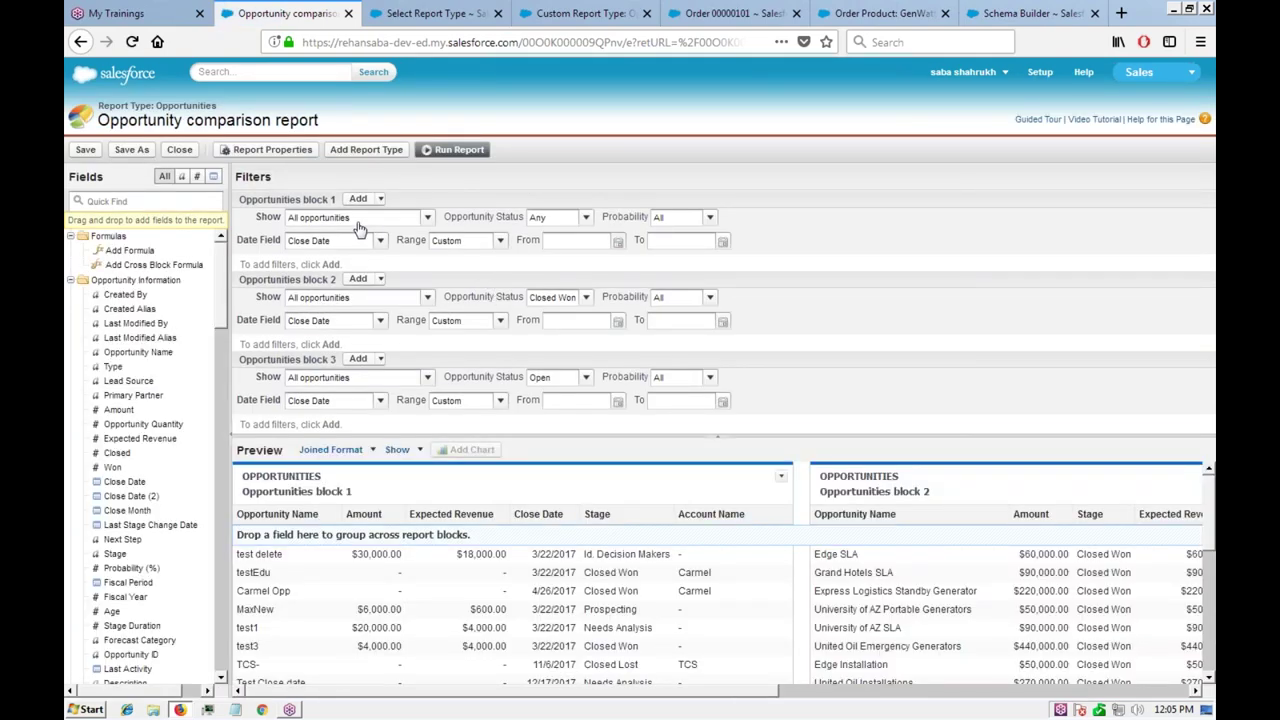
{"action": "left_click", "coordinate": [708, 220]}
{"action": "left_click", "coordinate": [548, 220]}
{"action": "left_click", "coordinate": [556, 220]}
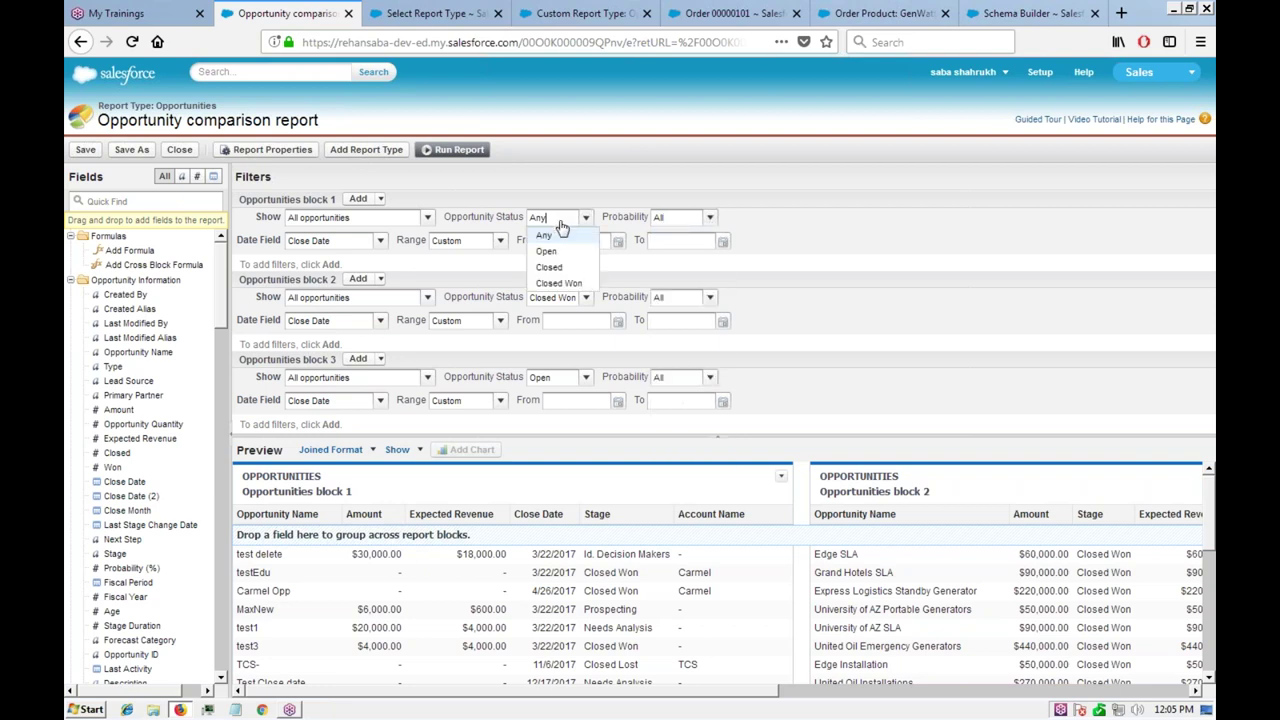
{"action": "left_click", "coordinate": [562, 284]}
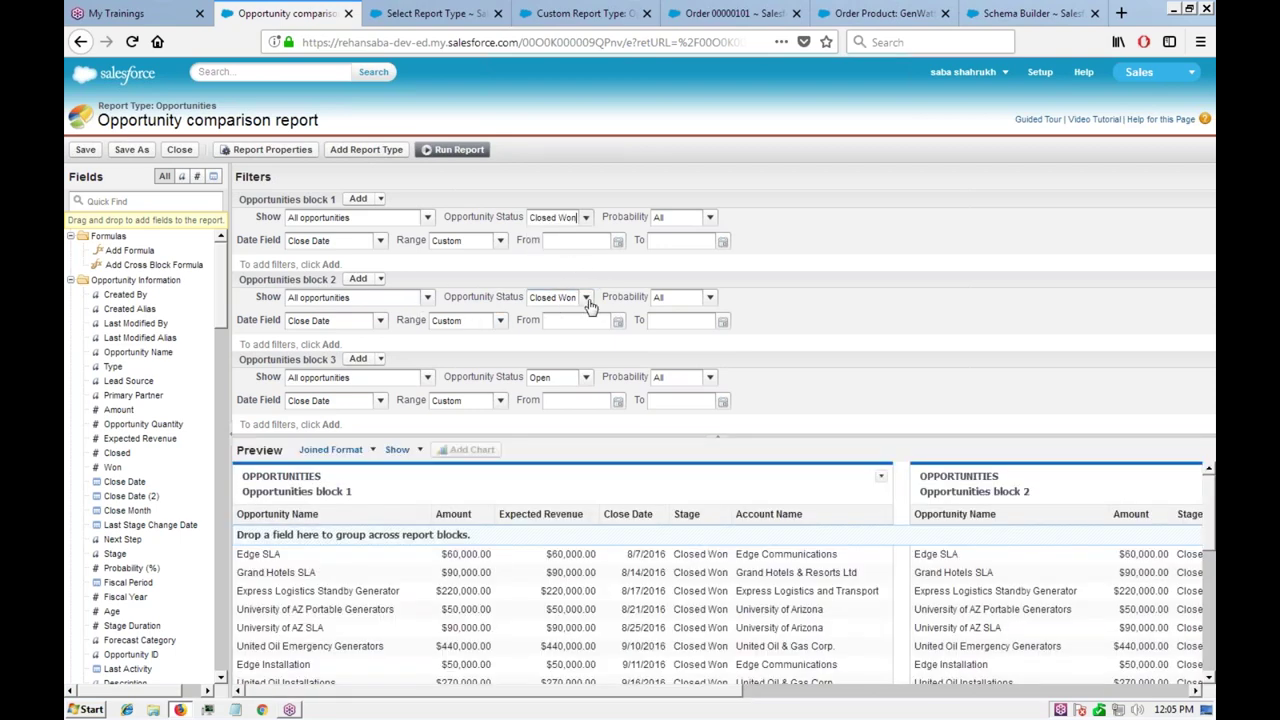
Step: Set the Opportunity Status of Opportunities block 1 to Open and that of Opportunities block 3 to Closed
{"action": "left_click", "coordinate": [586, 217]}
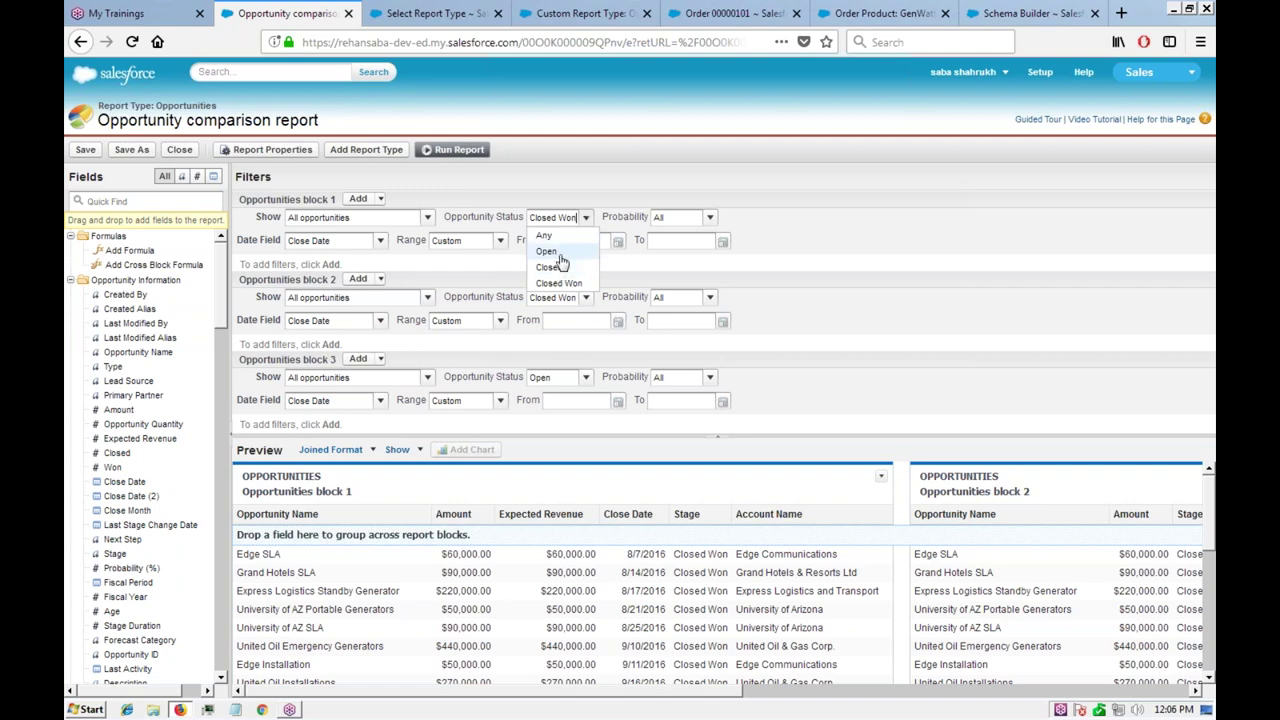
{"action": "left_click", "coordinate": [558, 251]}
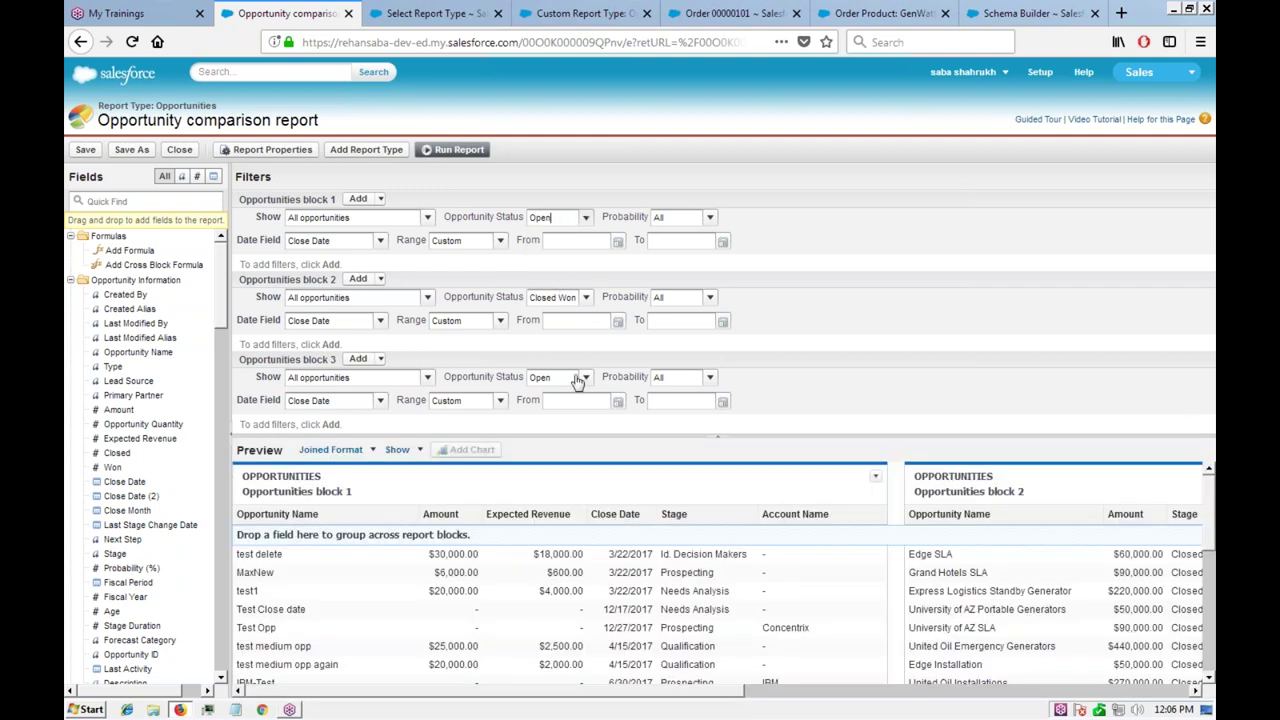
{"action": "left_click", "coordinate": [587, 379]}
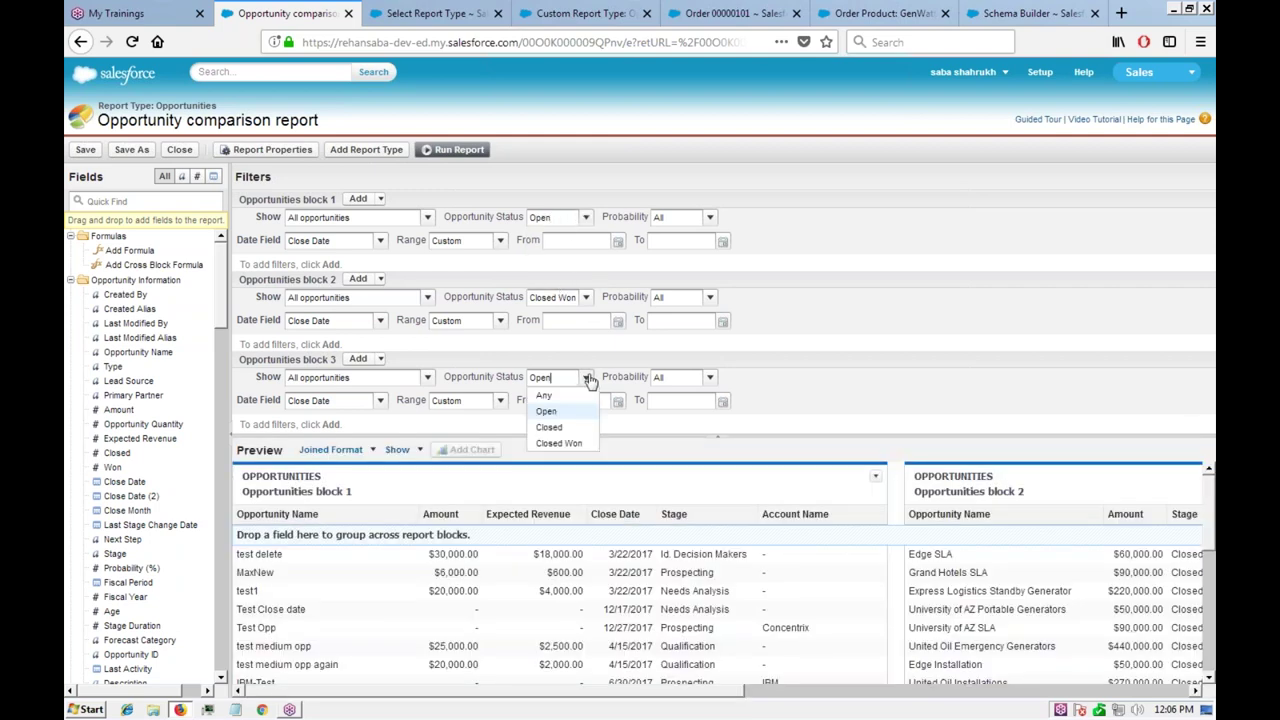
{"action": "left_click", "coordinate": [556, 428]}
Step: Save the report with the new status filters and run it
{"action": "left_click", "coordinate": [85, 149]}
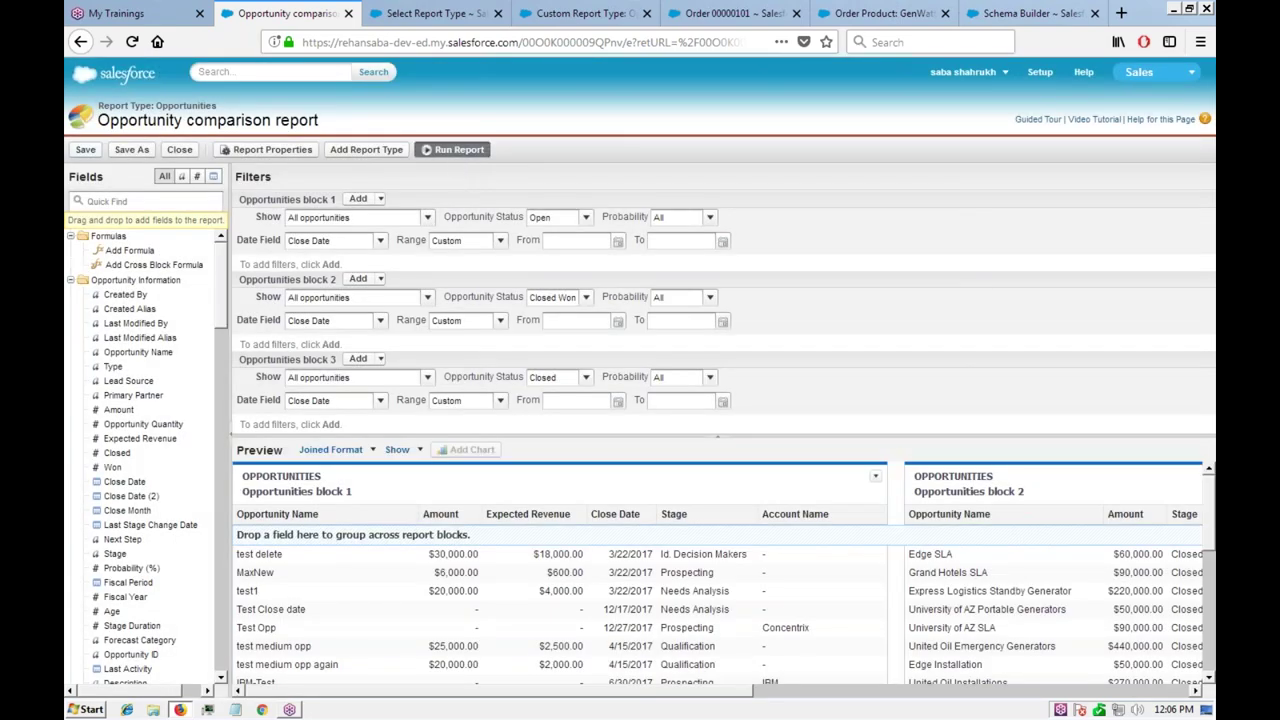
{"action": "left_click", "coordinate": [456, 149]}
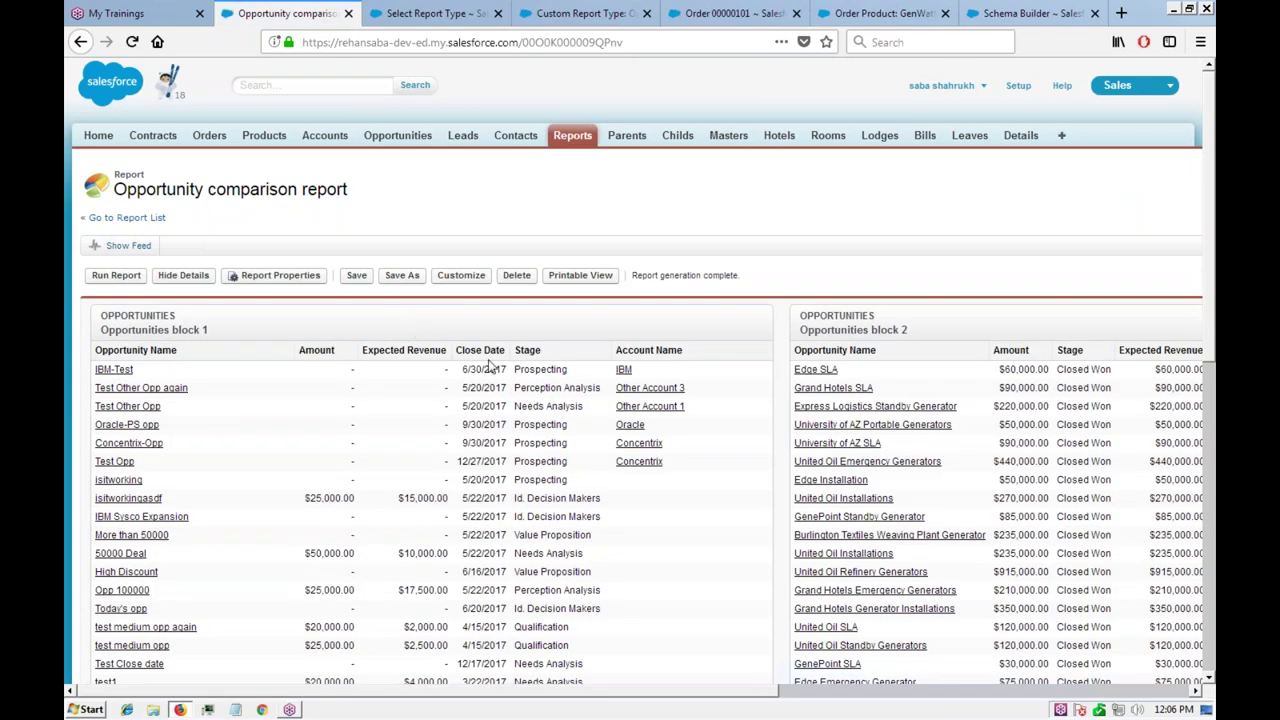
{"action": "scroll", "coordinate": [490, 366], "scroll_direction": "down", "scroll_amount": 6}
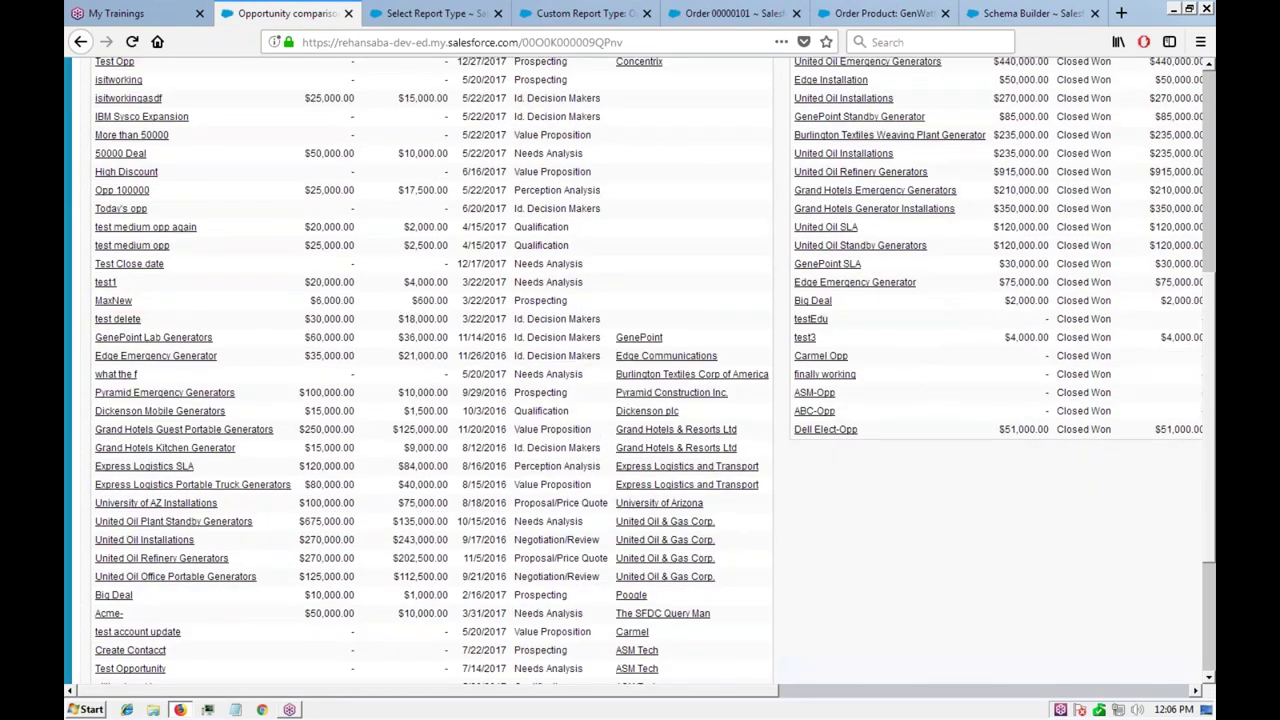
{"action": "scroll", "coordinate": [603, 481], "scroll_direction": "up", "scroll_amount": 4}
Step: Compare the open, closed won and closed opportunities across the three blocks of the report output
{"action": "left_click_drag", "start_coordinate": [727, 693], "coordinate": [974, 682]}
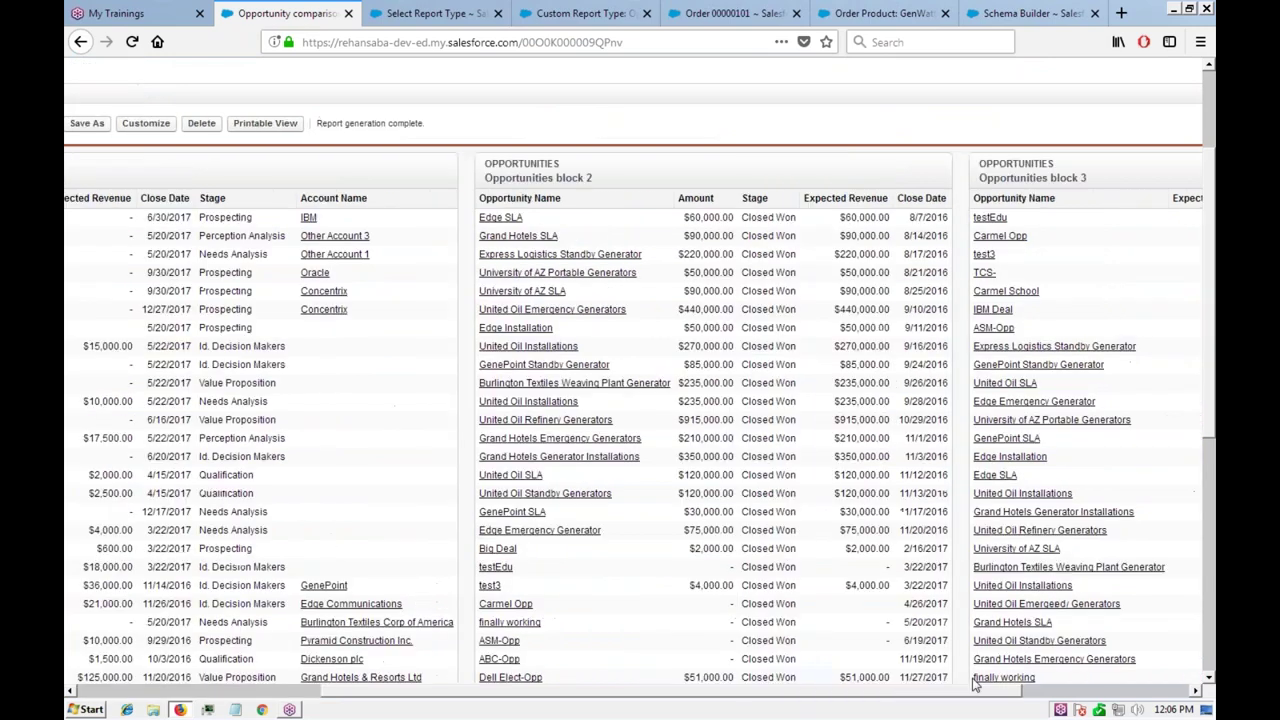
{"action": "scroll", "coordinate": [900, 457], "scroll_direction": "down", "scroll_amount": 5}
{"action": "scroll", "coordinate": [925, 697], "scroll_direction": "up", "scroll_amount": 3}
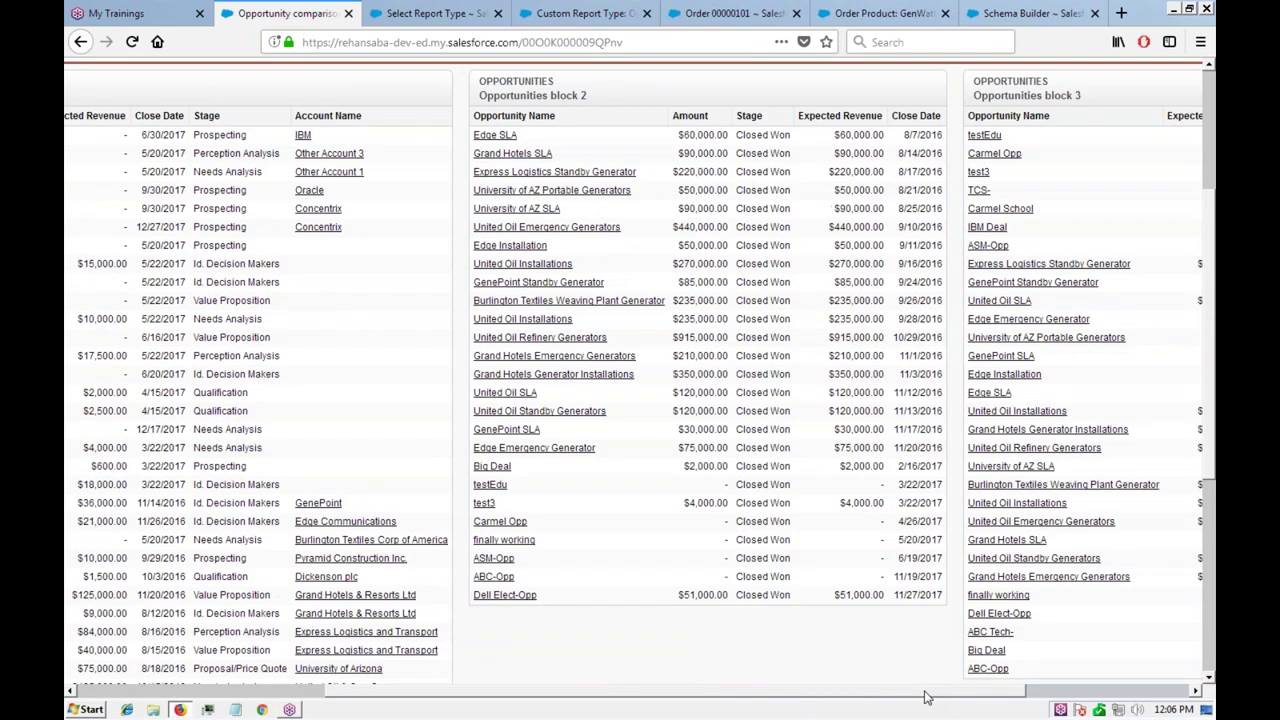
{"action": "left_click_drag", "start_coordinate": [925, 697], "coordinate": [1087, 692]}
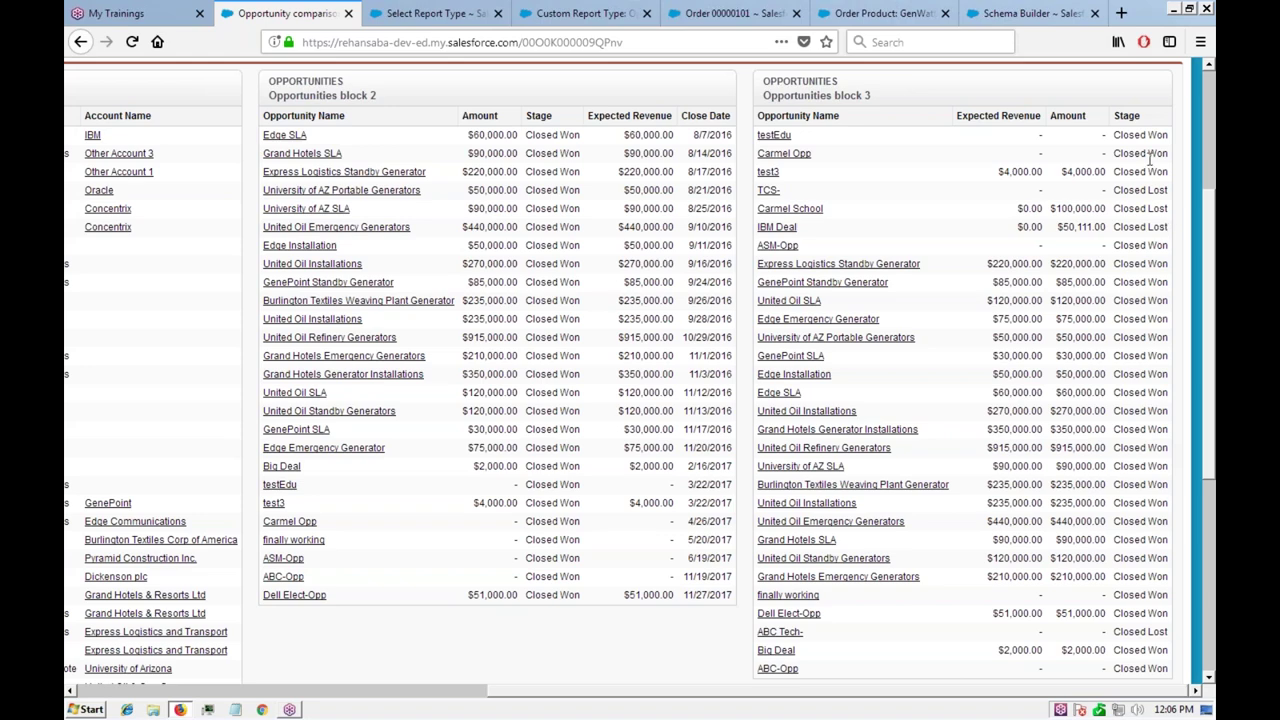
{"action": "scroll", "coordinate": [1140, 425], "scroll_direction": "down", "scroll_amount": 3}
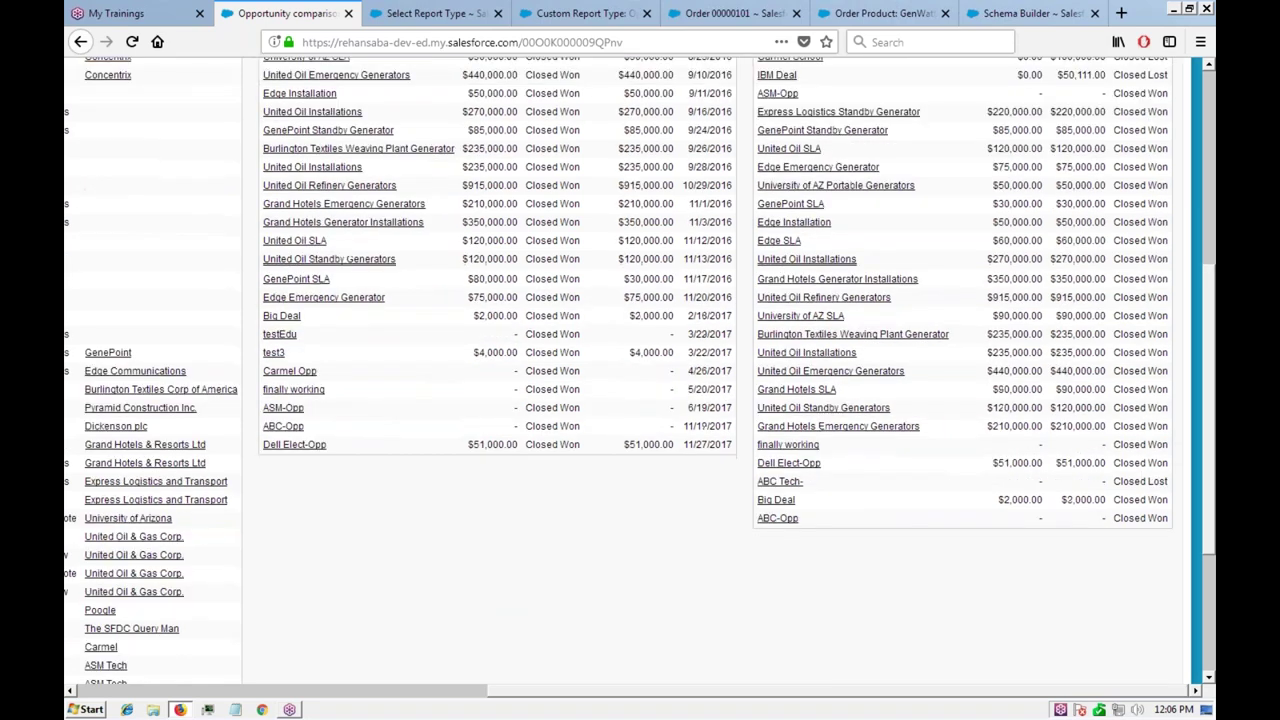
{"action": "scroll", "coordinate": [1140, 420], "scroll_direction": "up", "scroll_amount": 3}
{"action": "scroll", "coordinate": [1140, 405], "scroll_direction": "up", "scroll_amount": 3}
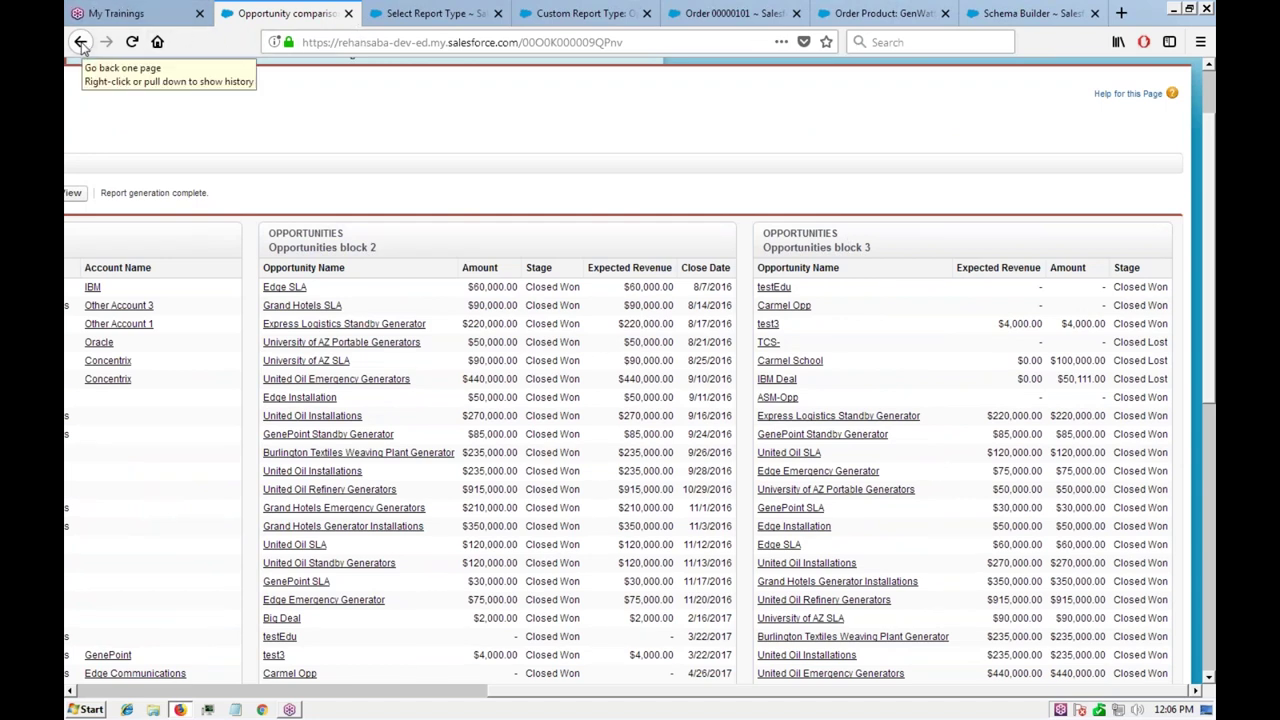
{"action": "left_click_drag", "start_coordinate": [560, 690], "coordinate": [300, 690]}
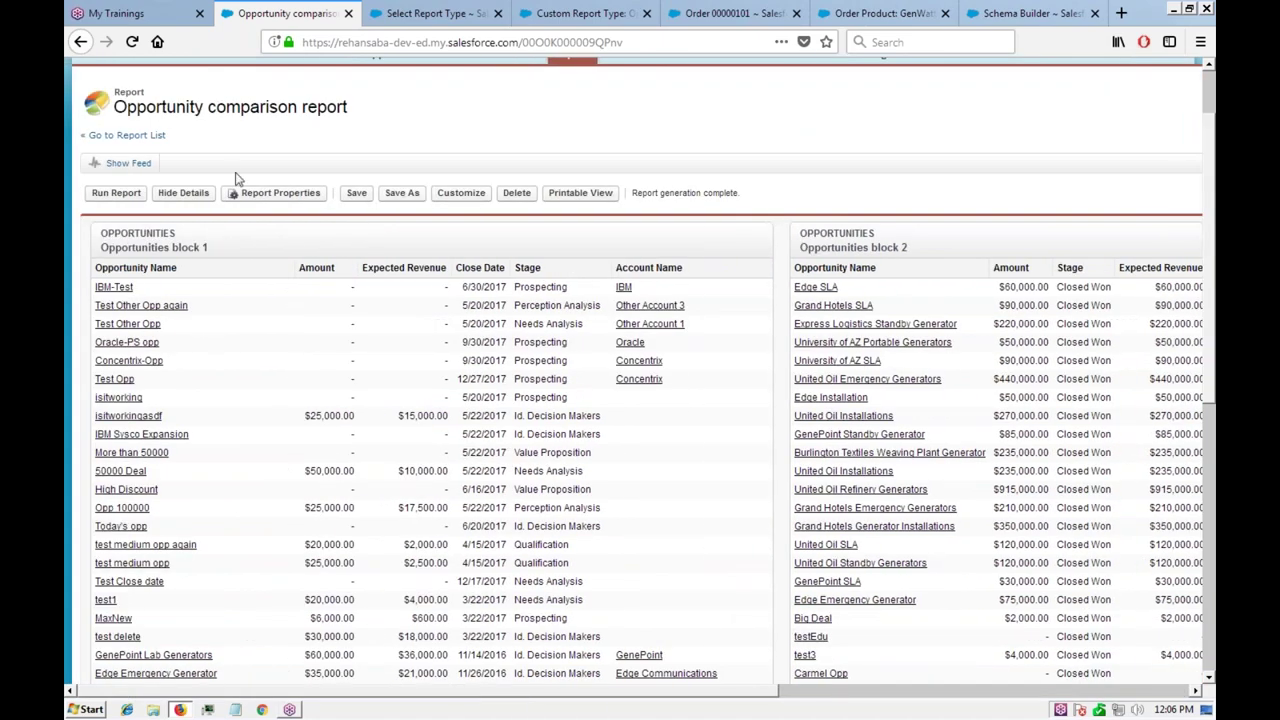
Step: Customize the report again and review its preview, available report formats and display options
{"action": "left_click", "coordinate": [458, 198]}
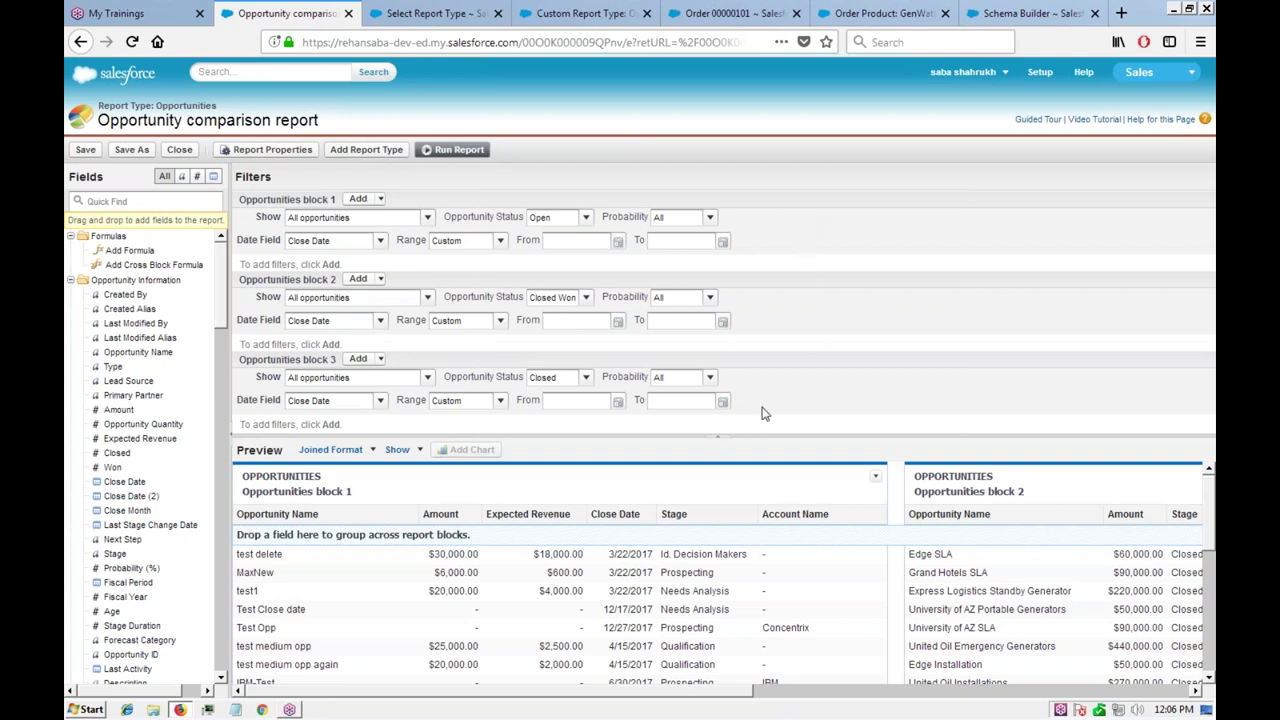
{"action": "scroll", "coordinate": [607, 532], "scroll_direction": "down", "scroll_amount": 1}
{"action": "scroll", "coordinate": [607, 532], "scroll_direction": "down", "scroll_amount": 7}
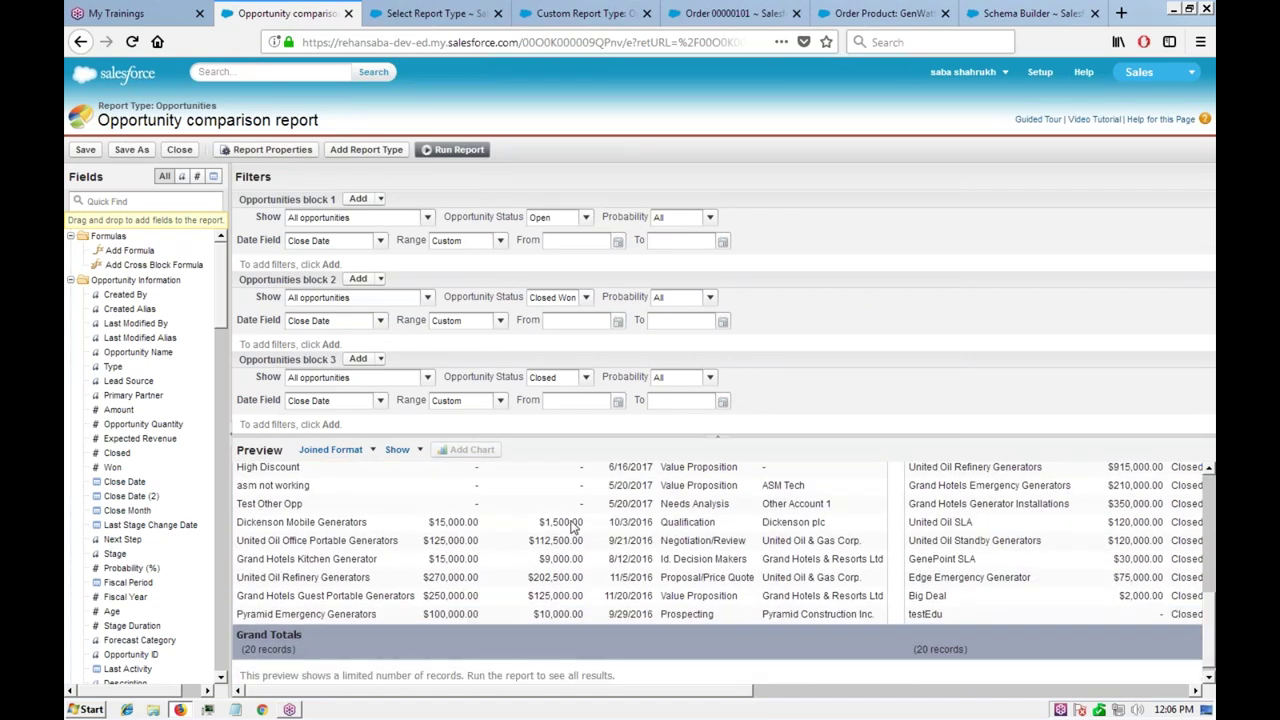
{"action": "left_click", "coordinate": [372, 451]}
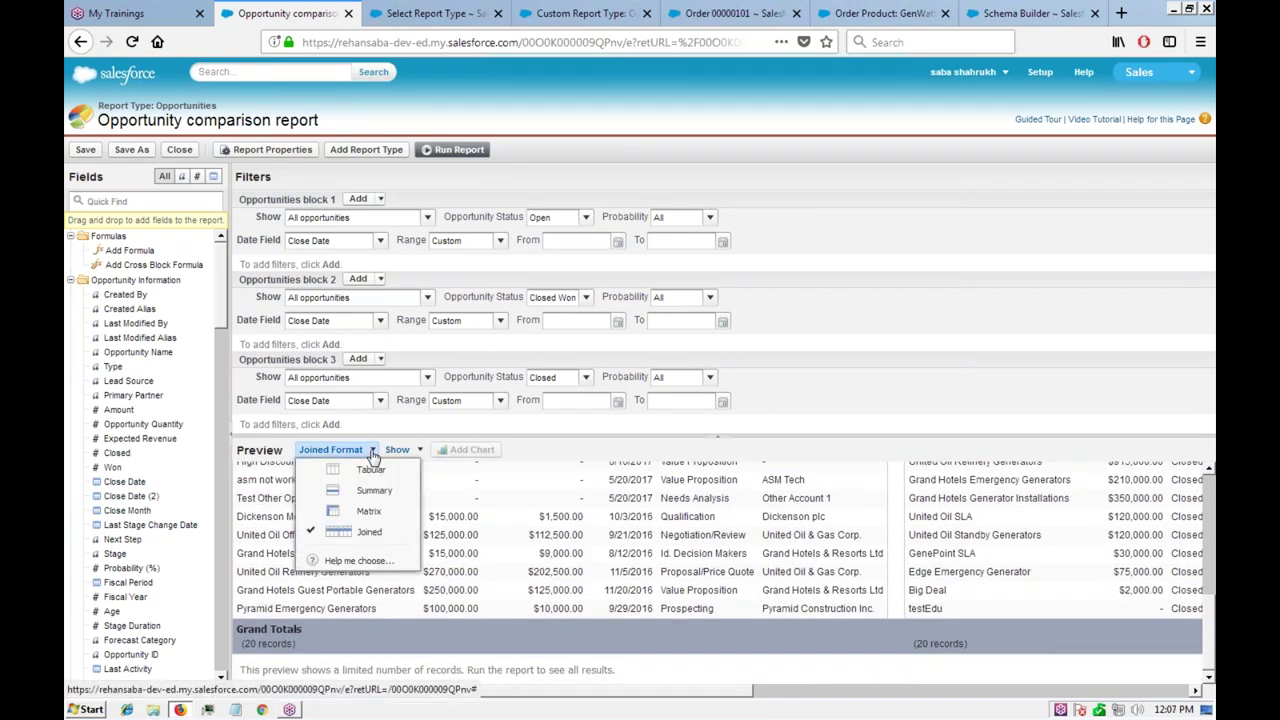
{"action": "left_click", "coordinate": [372, 452]}
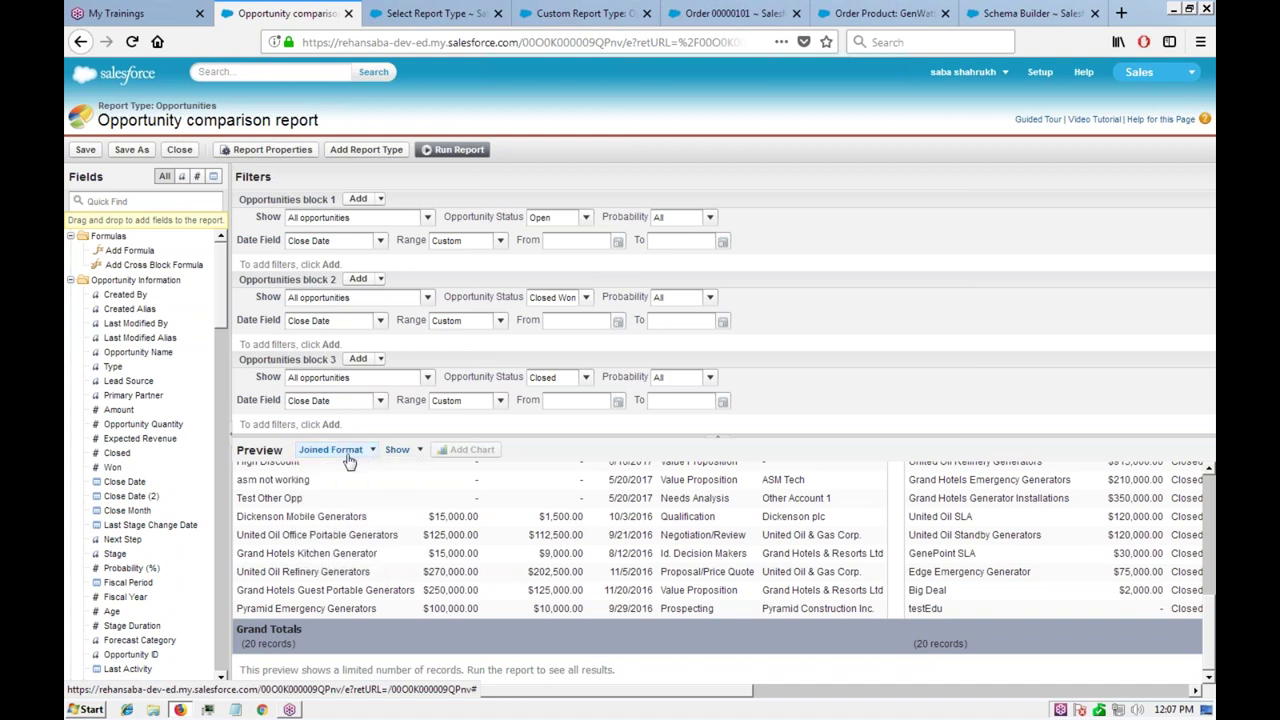
{"action": "left_click", "coordinate": [421, 451]}
{"action": "left_click", "coordinate": [421, 452]}
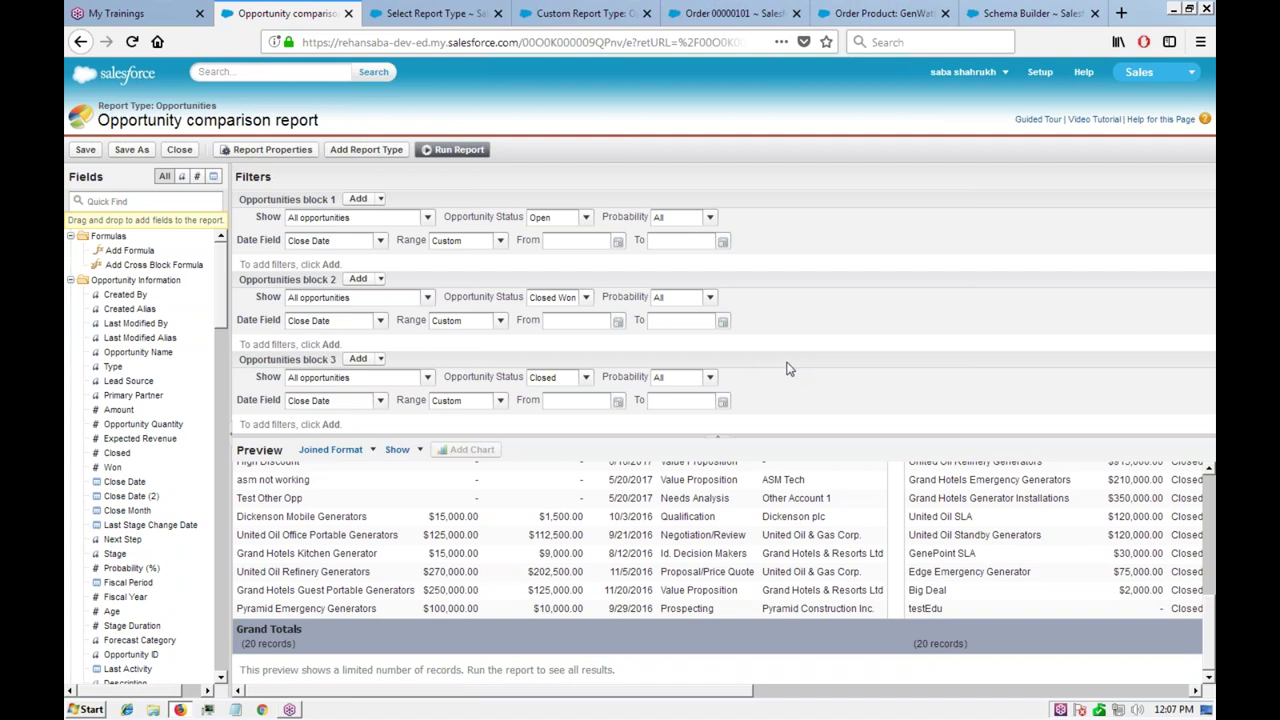
{"action": "scroll", "coordinate": [587, 553], "scroll_direction": "up", "scroll_amount": 4}
{"action": "scroll", "coordinate": [587, 553], "scroll_direction": "up", "scroll_amount": 3}
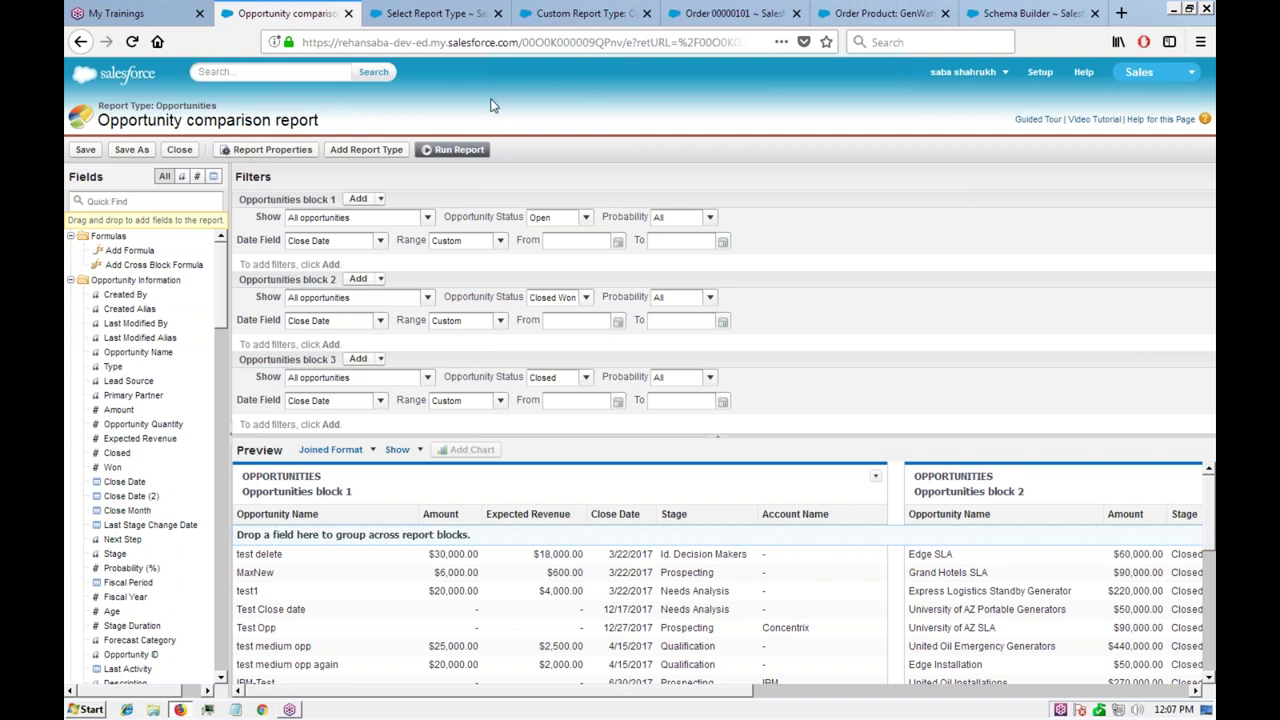
Step: Switch to the browser tab with the Create New Report page
{"action": "left_click", "coordinate": [428, 14]}
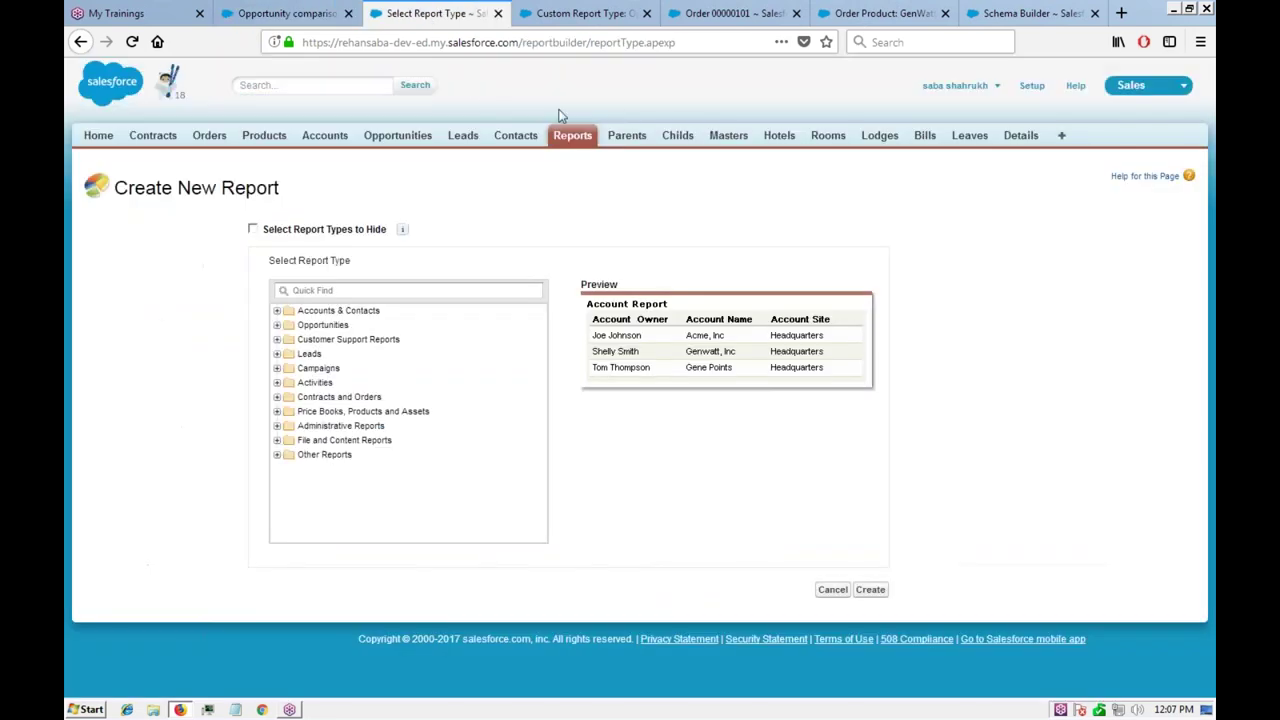